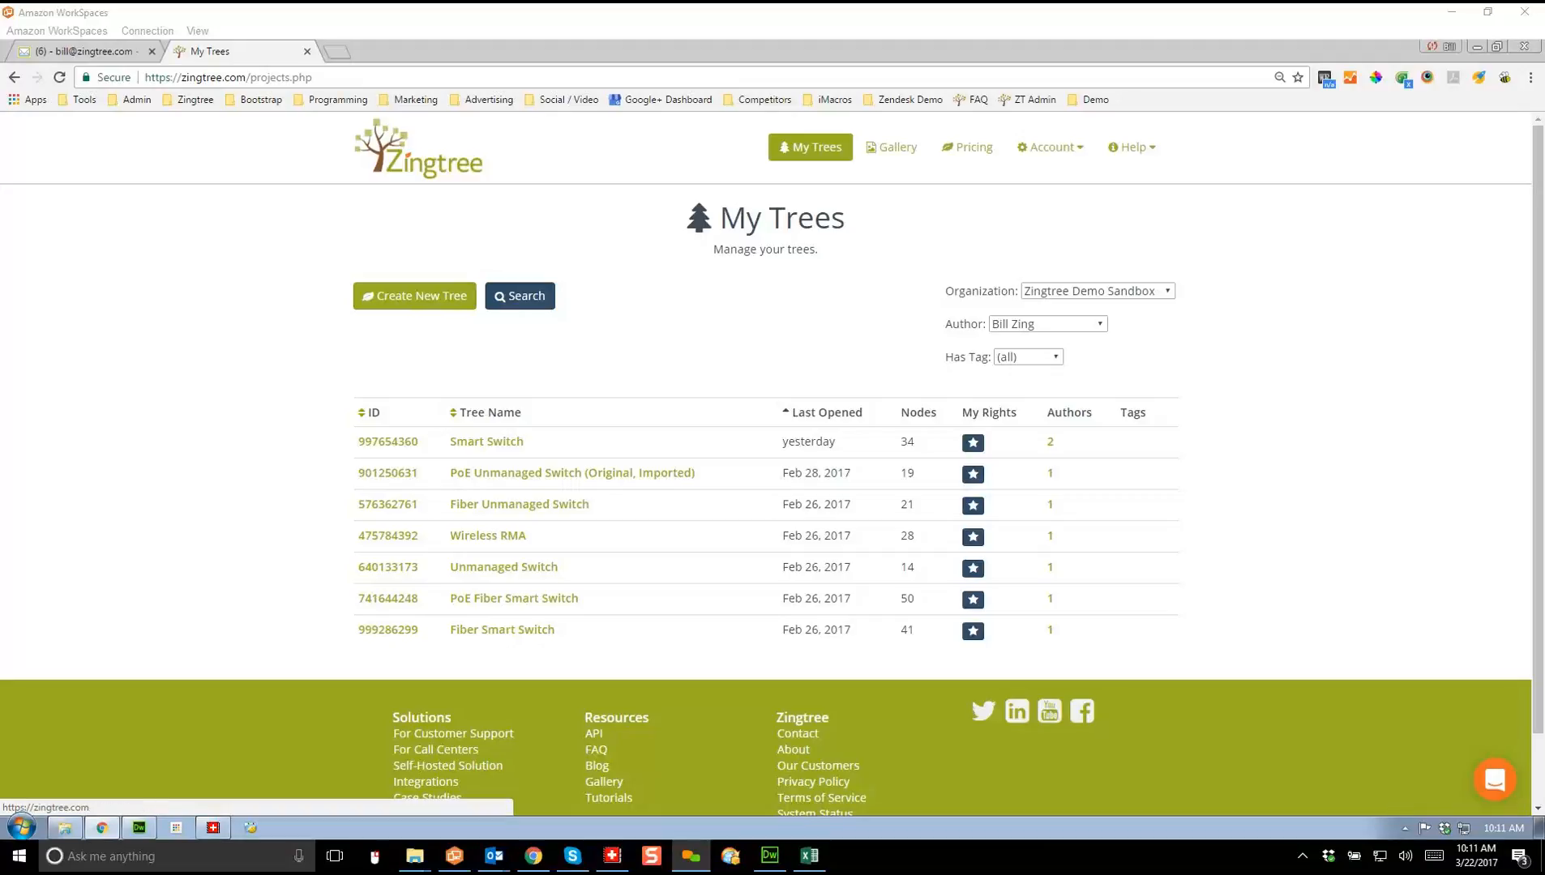
Step: Go to the Zingtree home page and open the hosted Astrology Site end-user demo
left_click(192, 98)
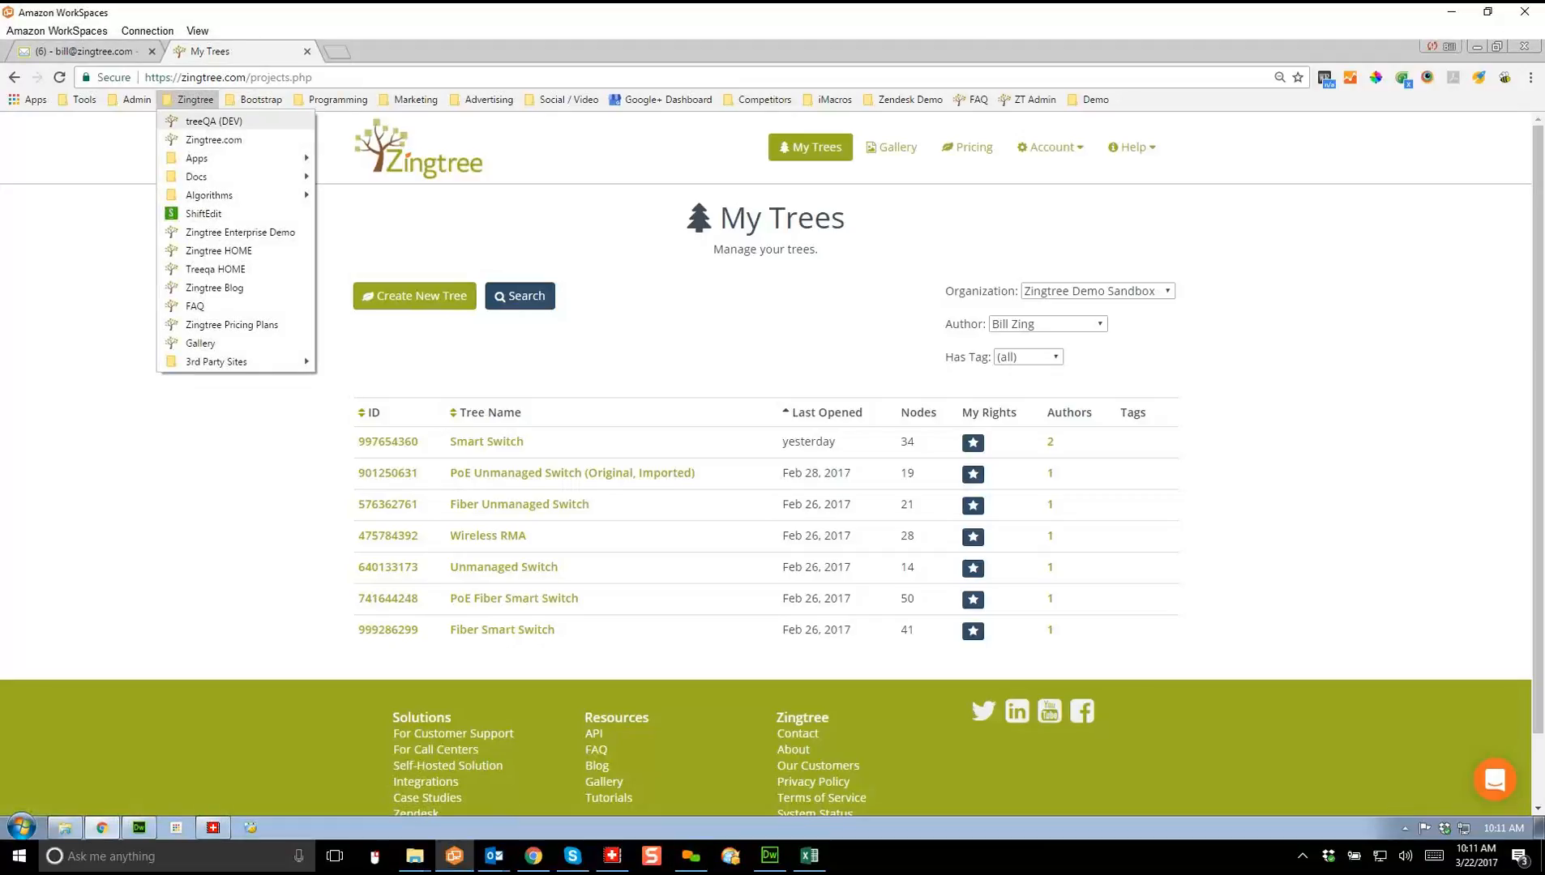
left_click(218, 251)
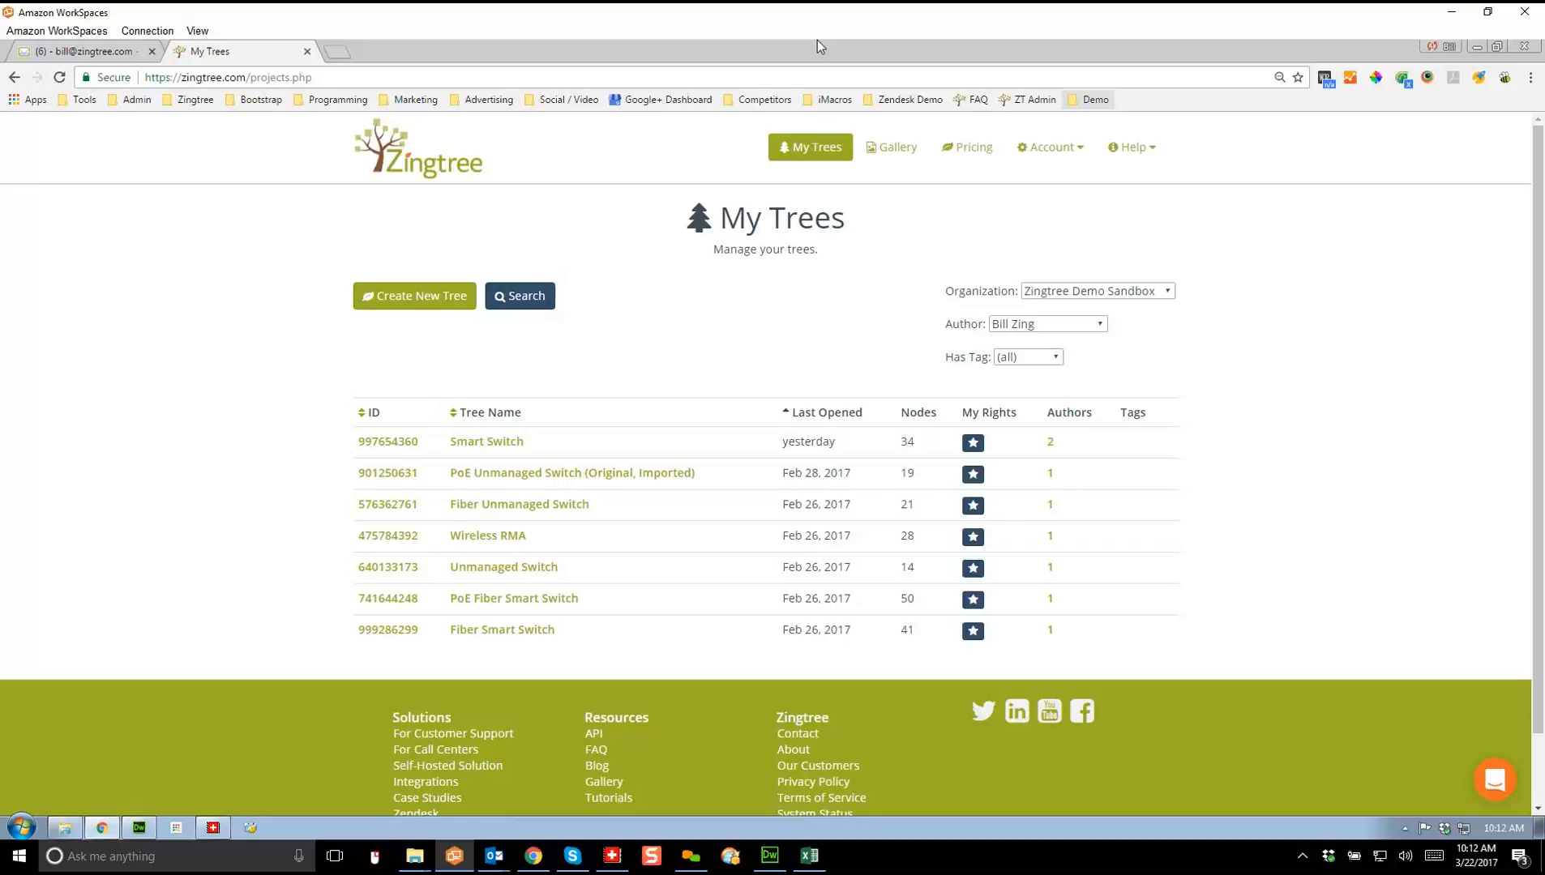
left_click(1088, 99)
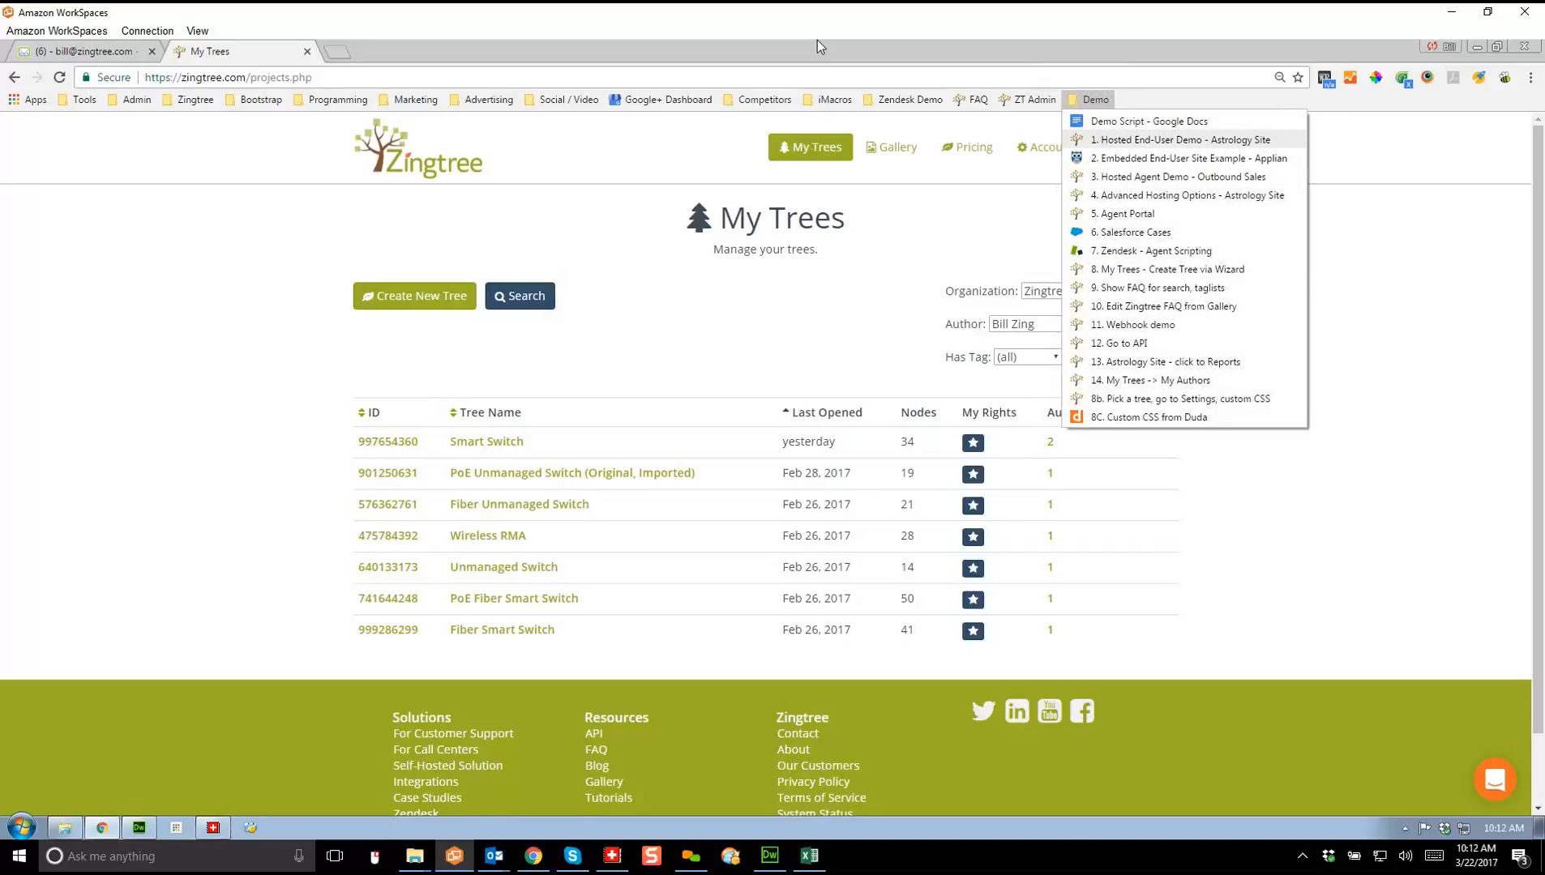
left_click(1180, 139)
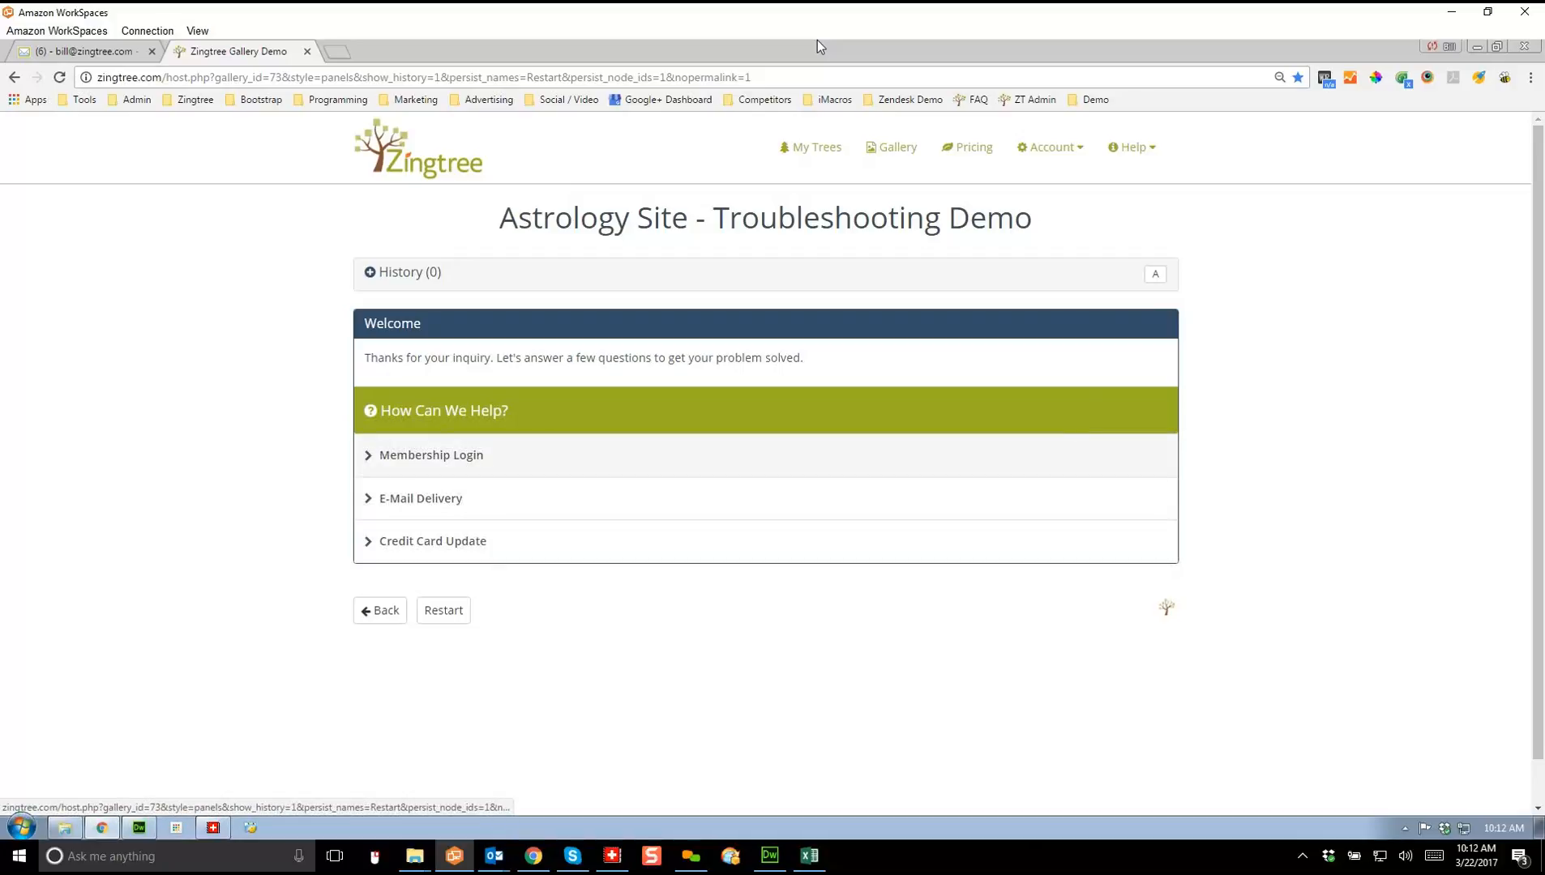
Step: Answer Membership Login, No, Yes, step back through History, then restart the tree
left_click(430, 455)
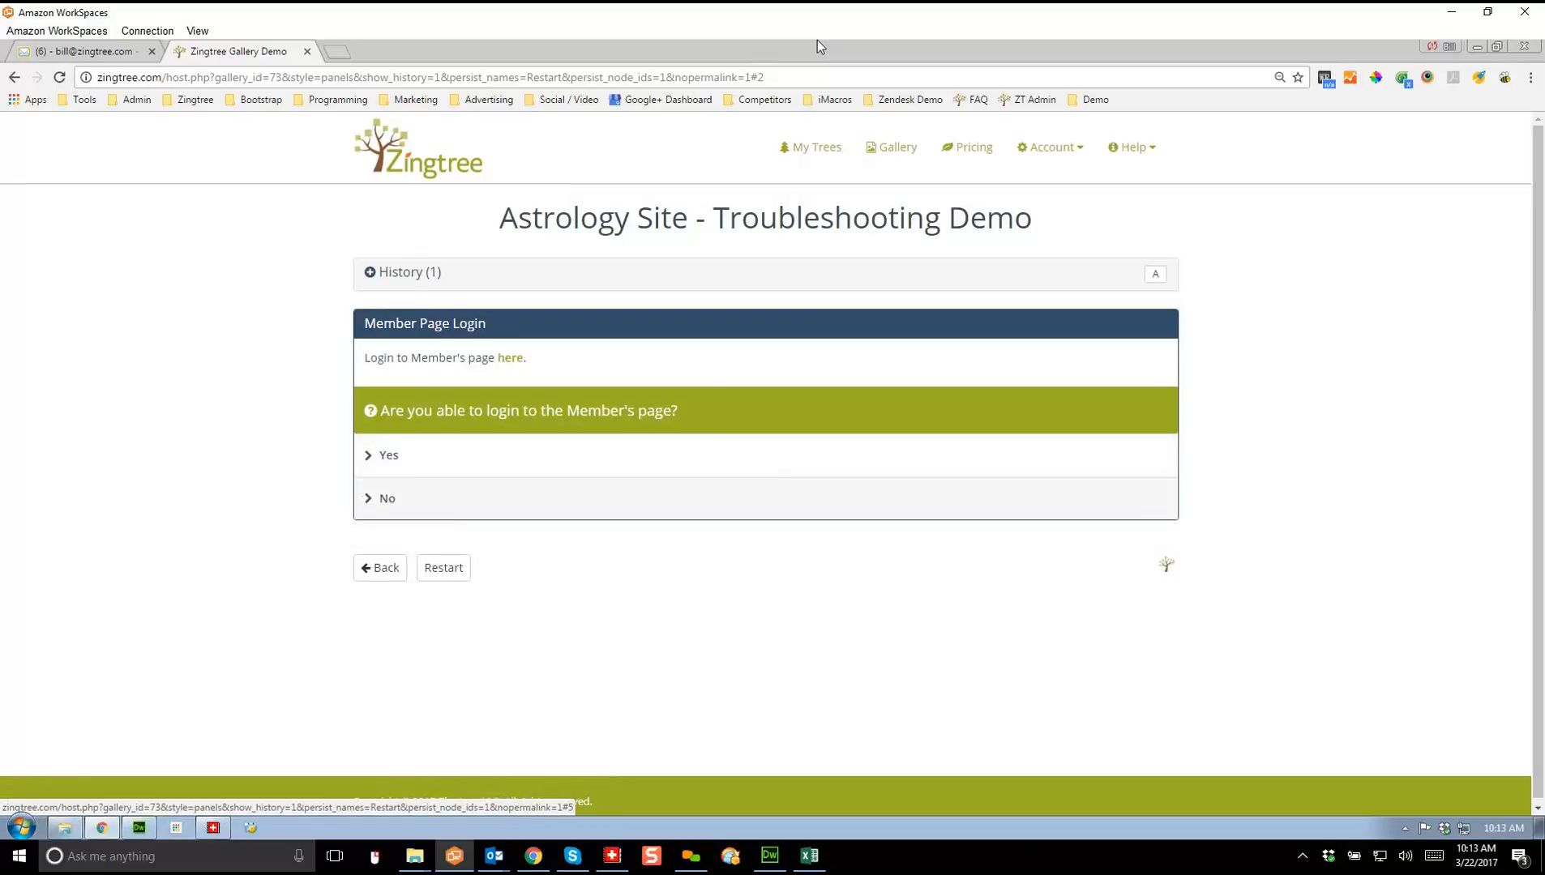
left_click(388, 498)
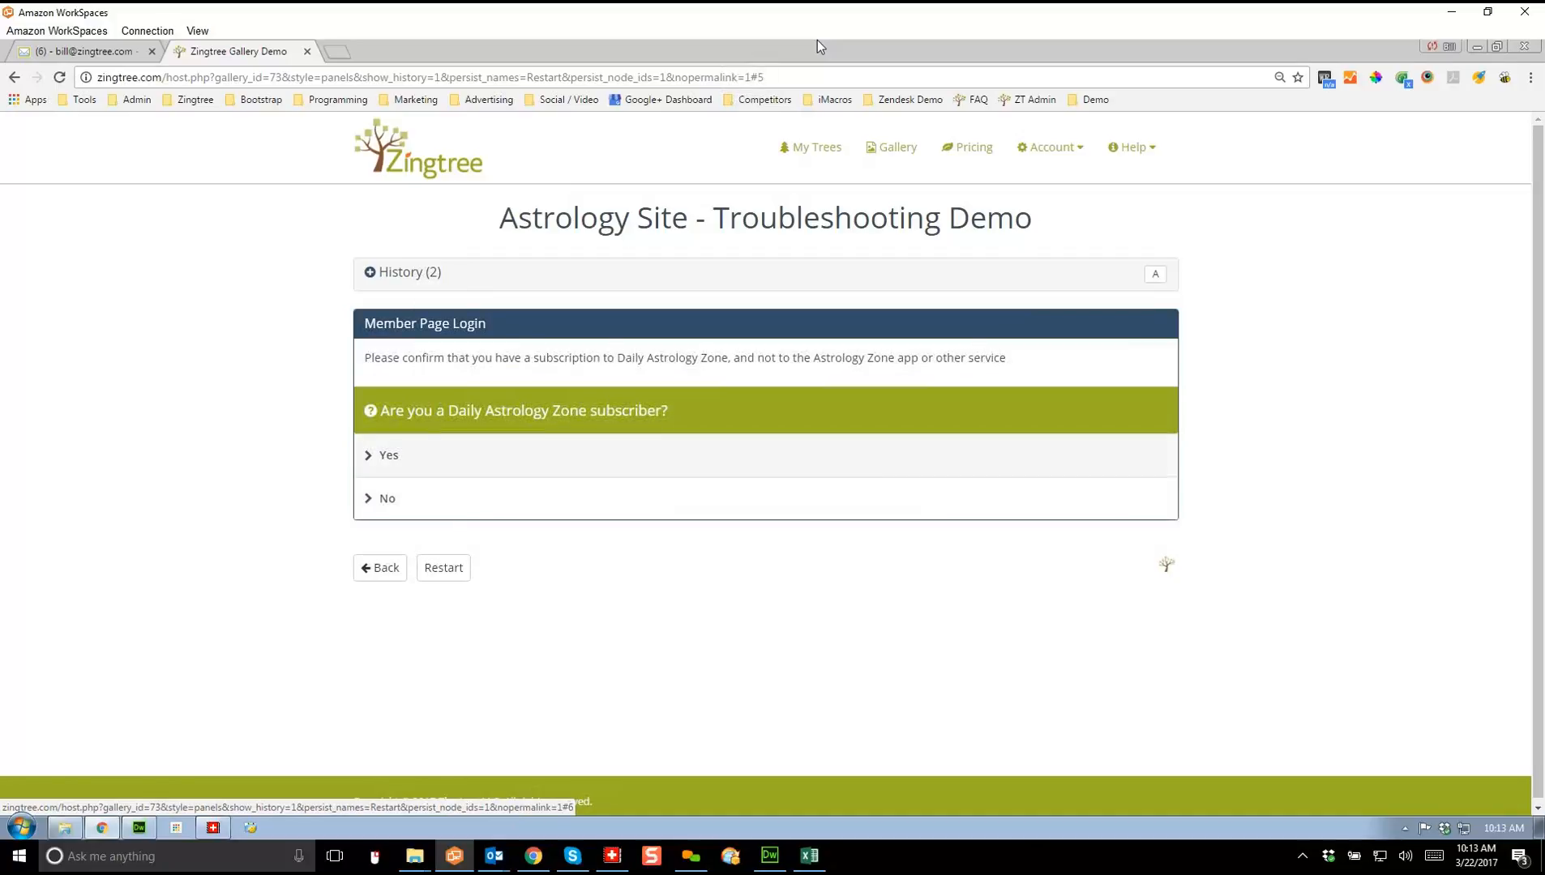
left_click(388, 455)
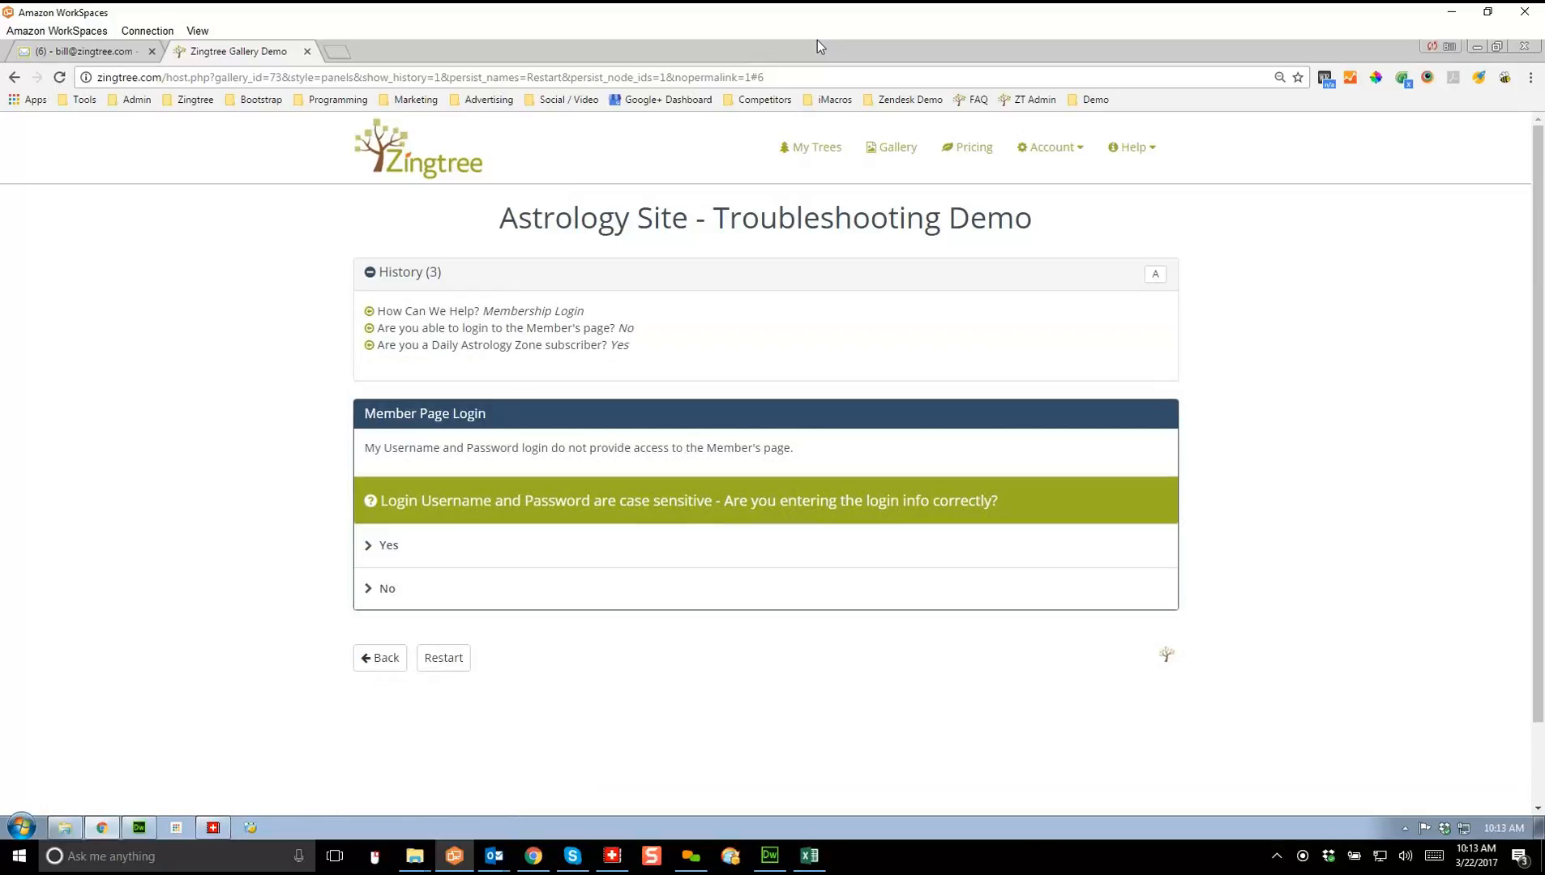
left_click(369, 328)
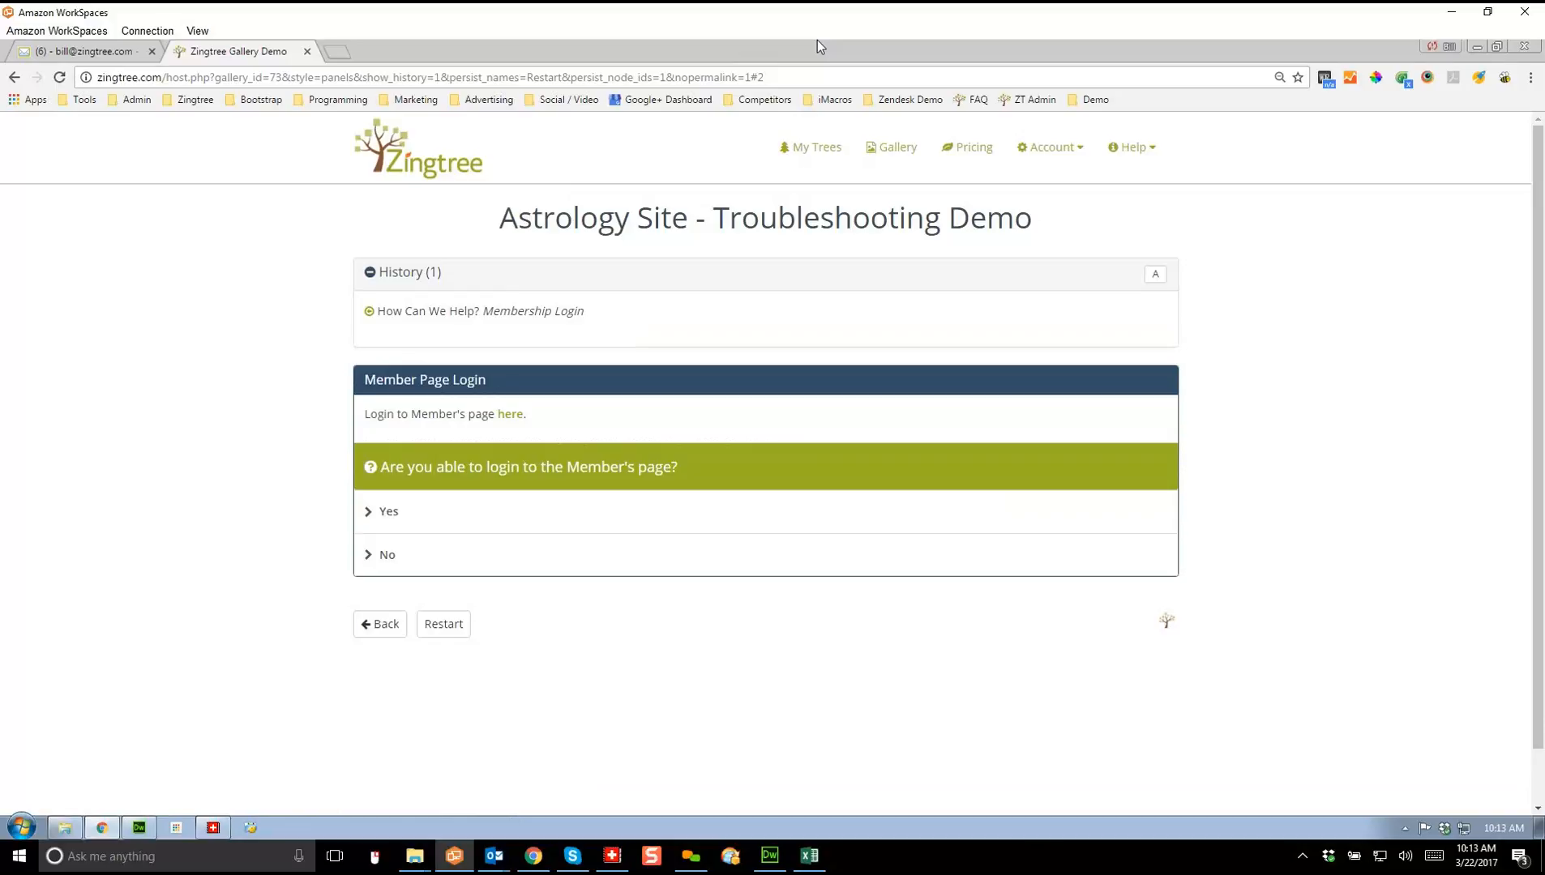
left_click(443, 624)
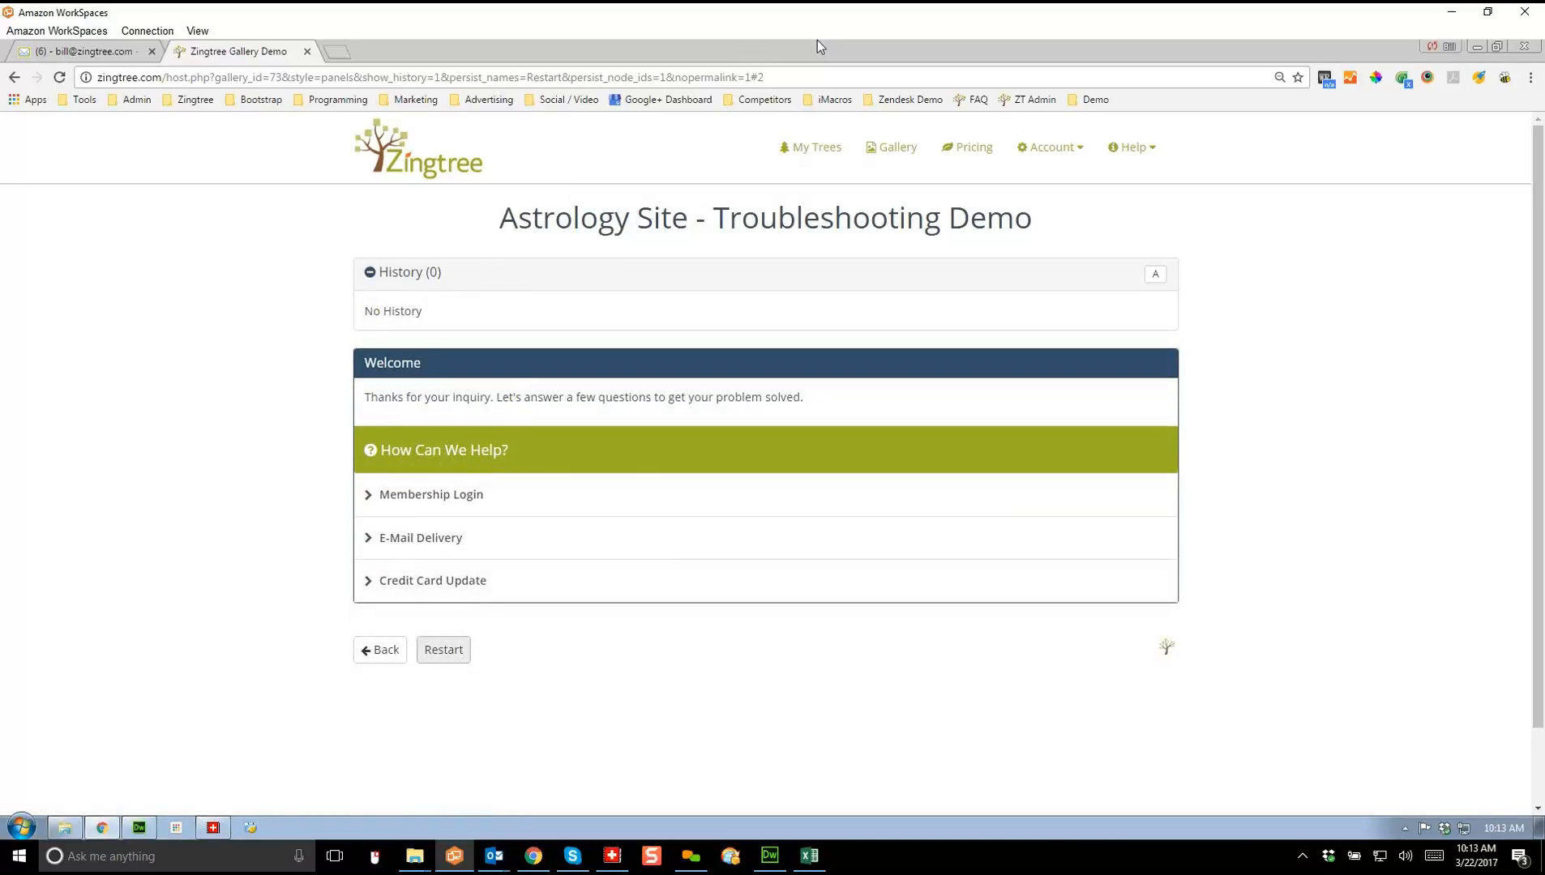
Step: Answer E-Mail Delivery, No, then Yes to reach the support e-mail form
left_click(421, 537)
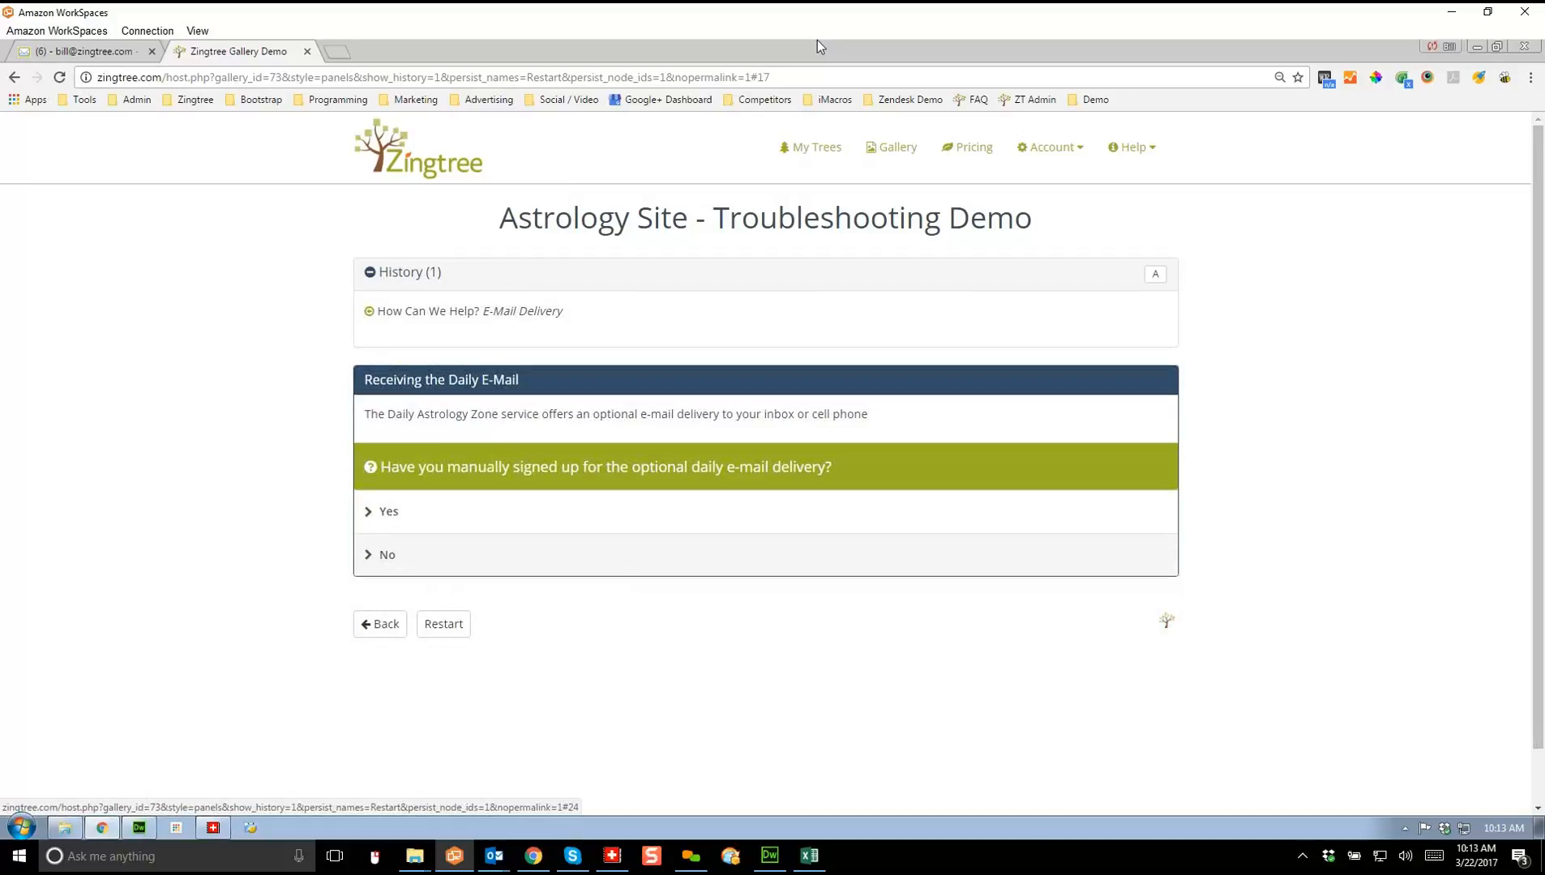
left_click(387, 555)
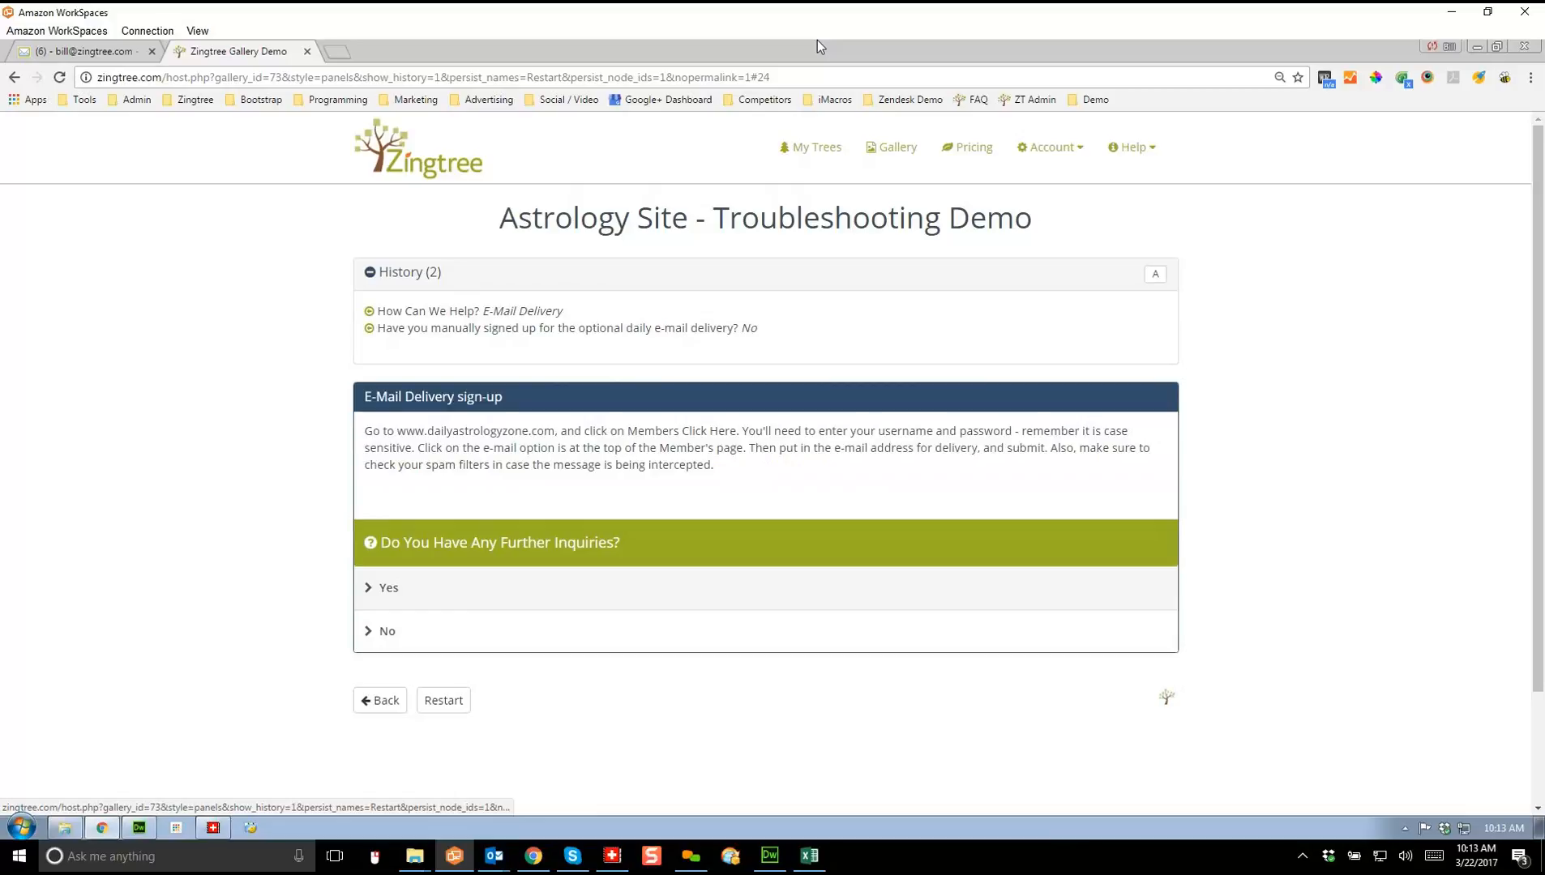
left_click(389, 588)
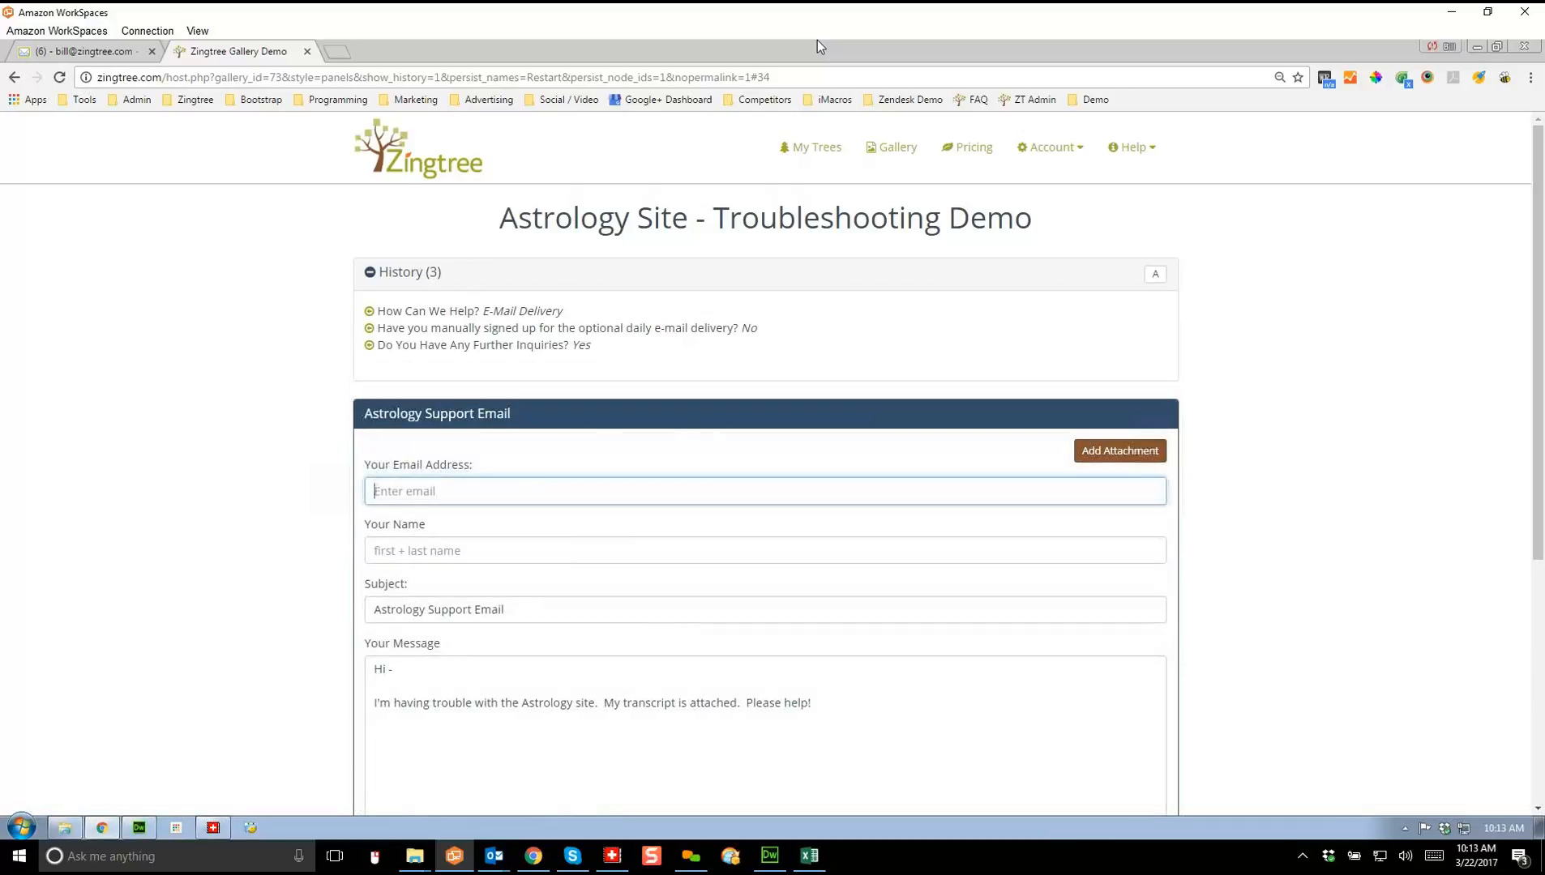
Step: Autofill the sender's e-mail and name, send the support message, and return to webmail
type("bil")
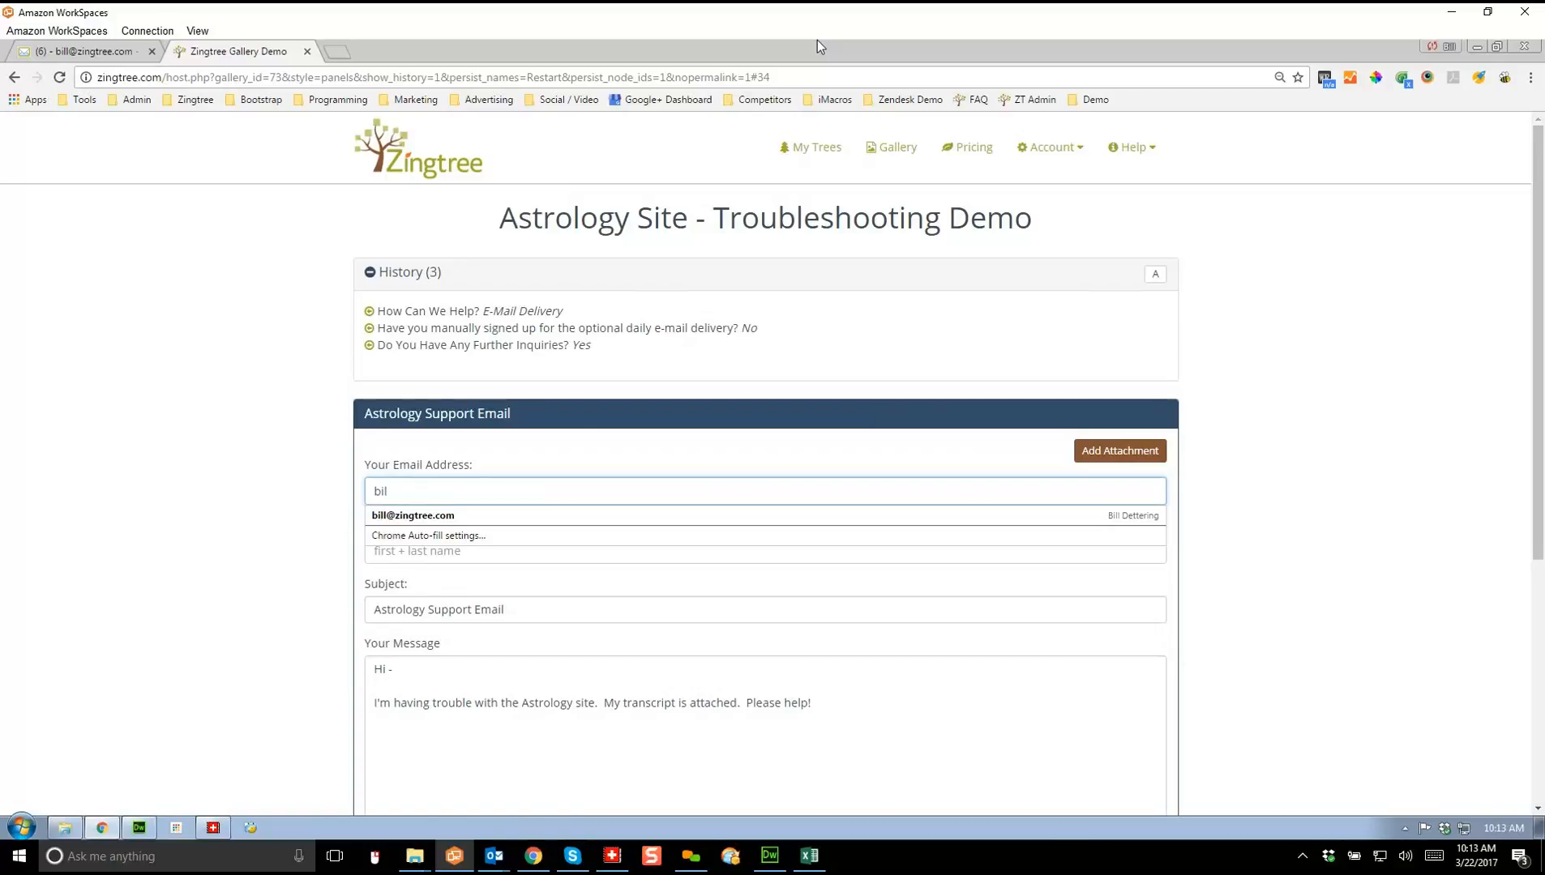
key("Down")
key("Return")
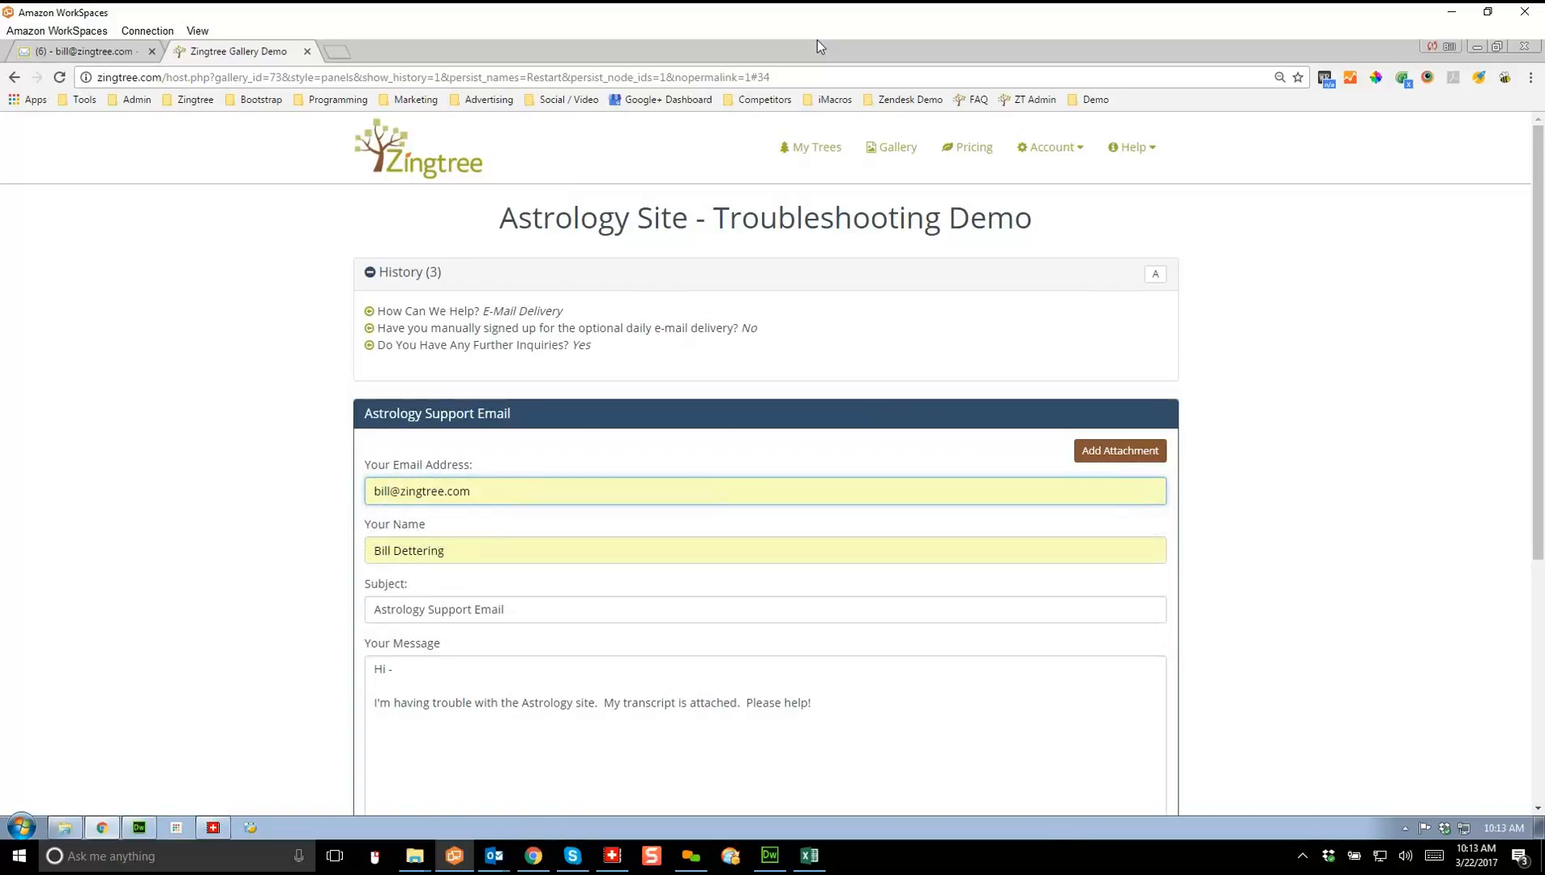
left_click(812, 703)
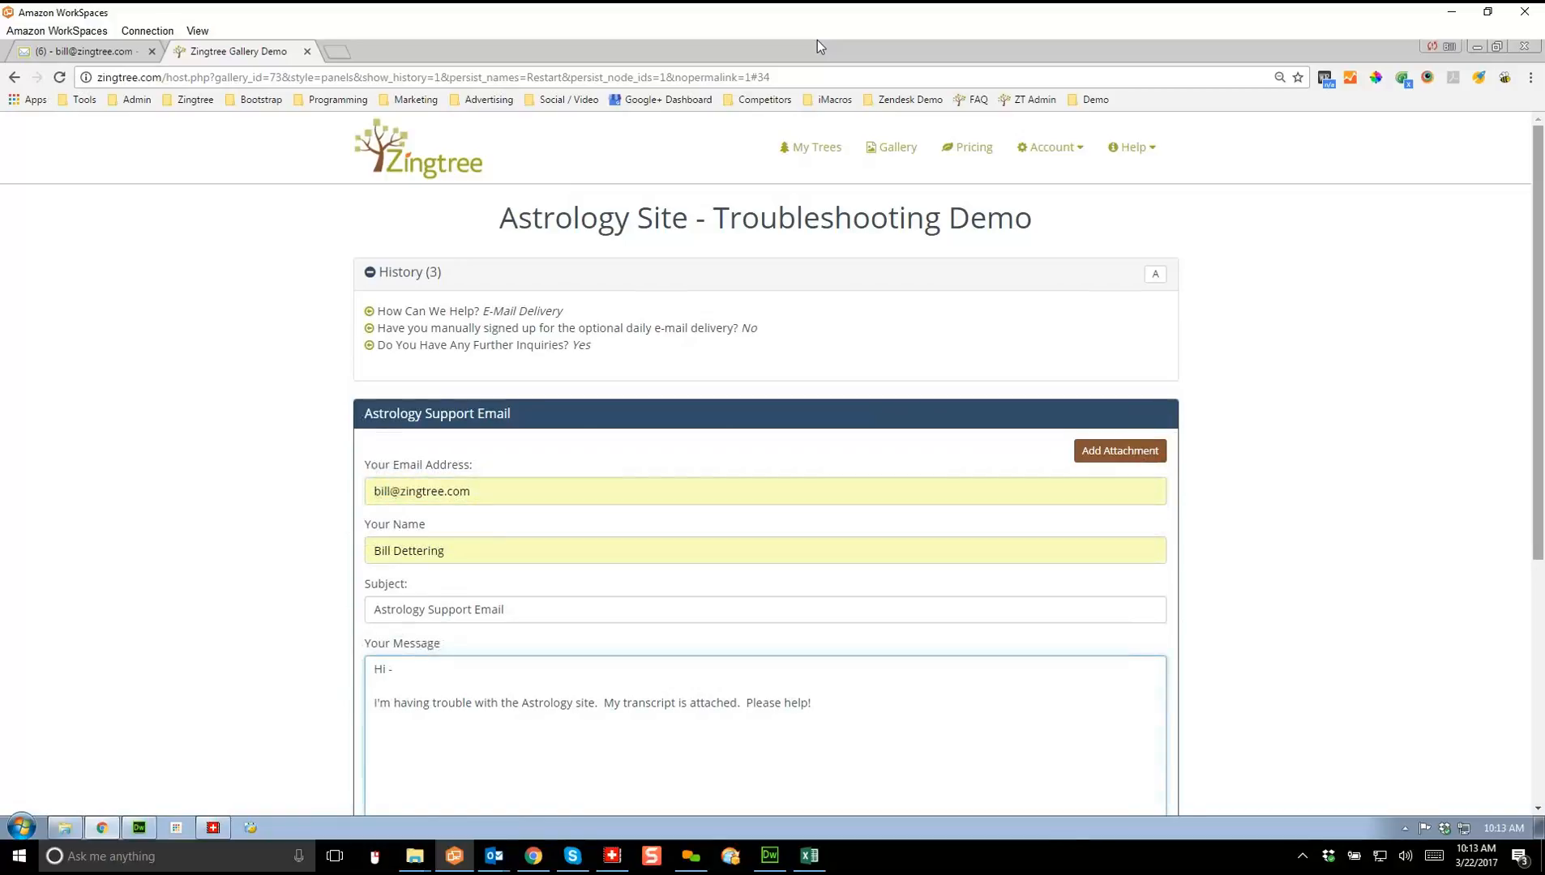
left_click_drag(1538, 343, 1538, 438)
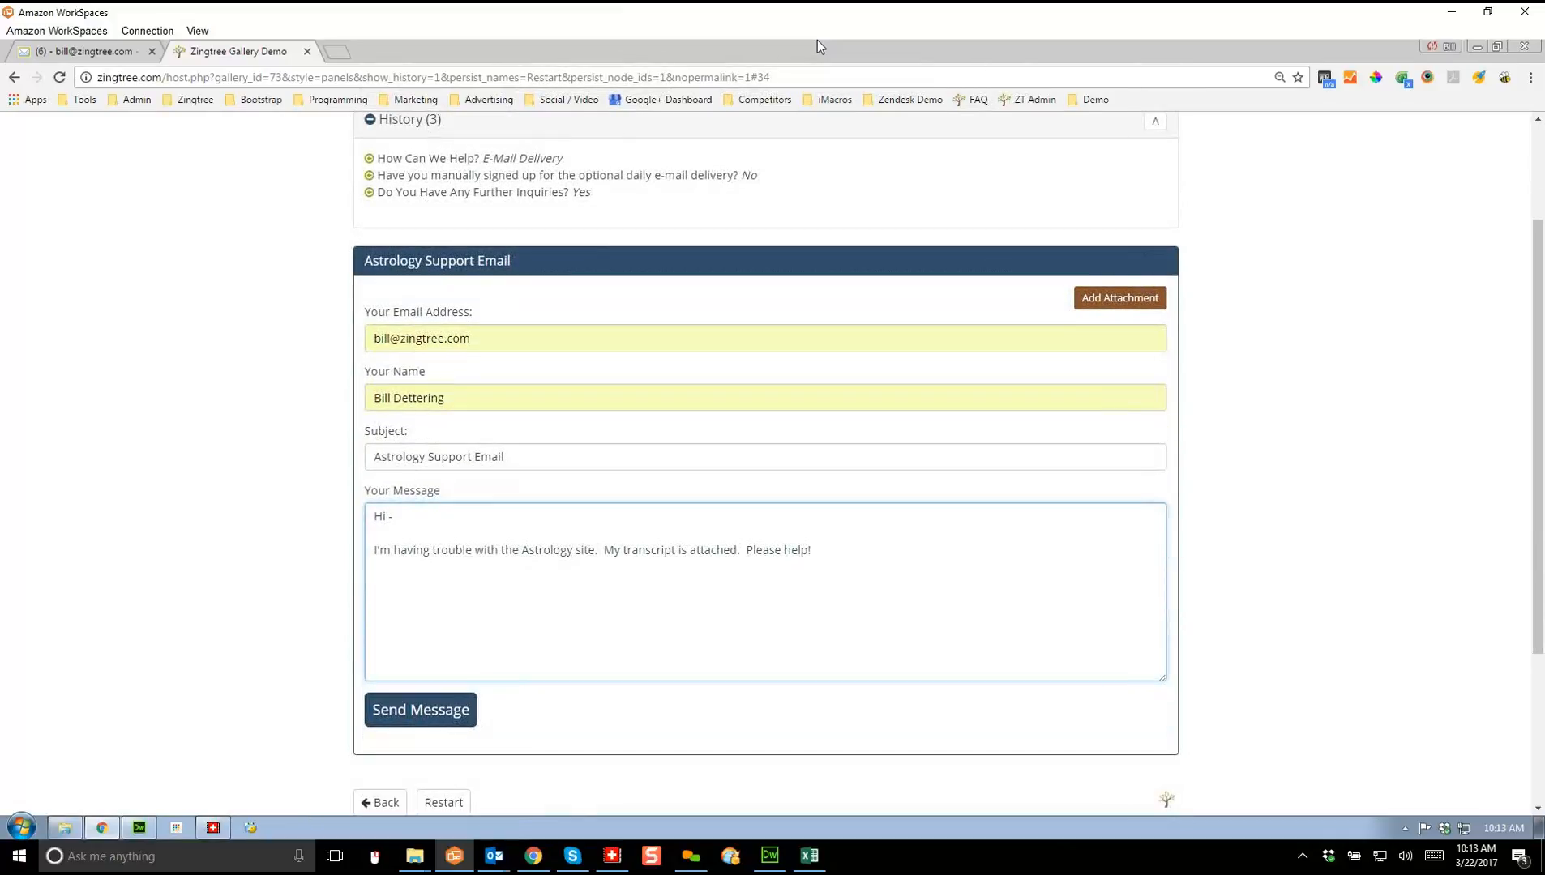
left_click(421, 710)
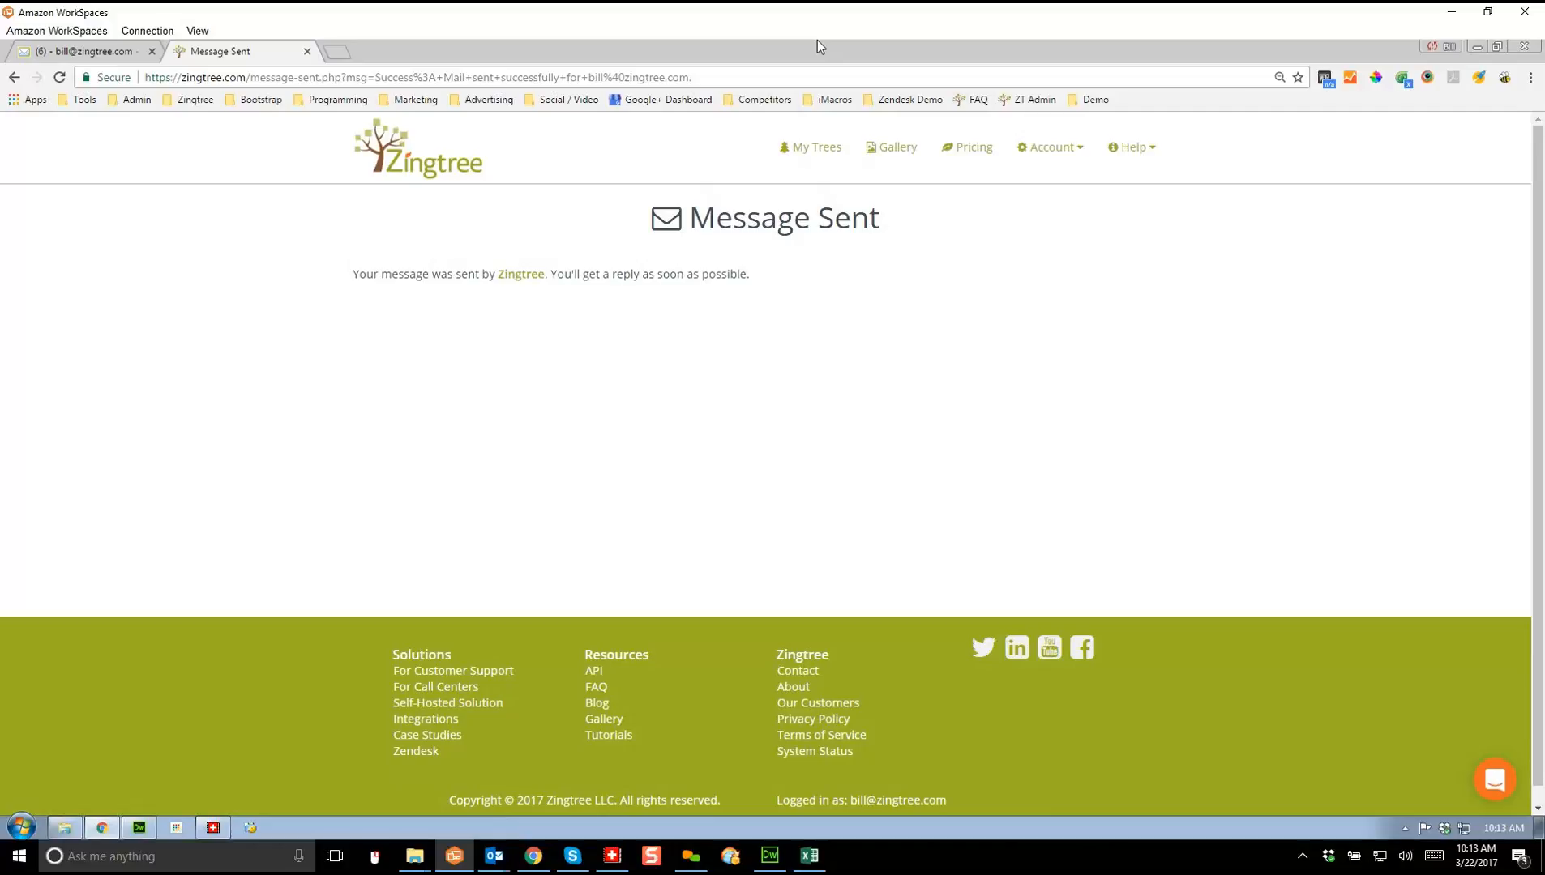
left_click(85, 51)
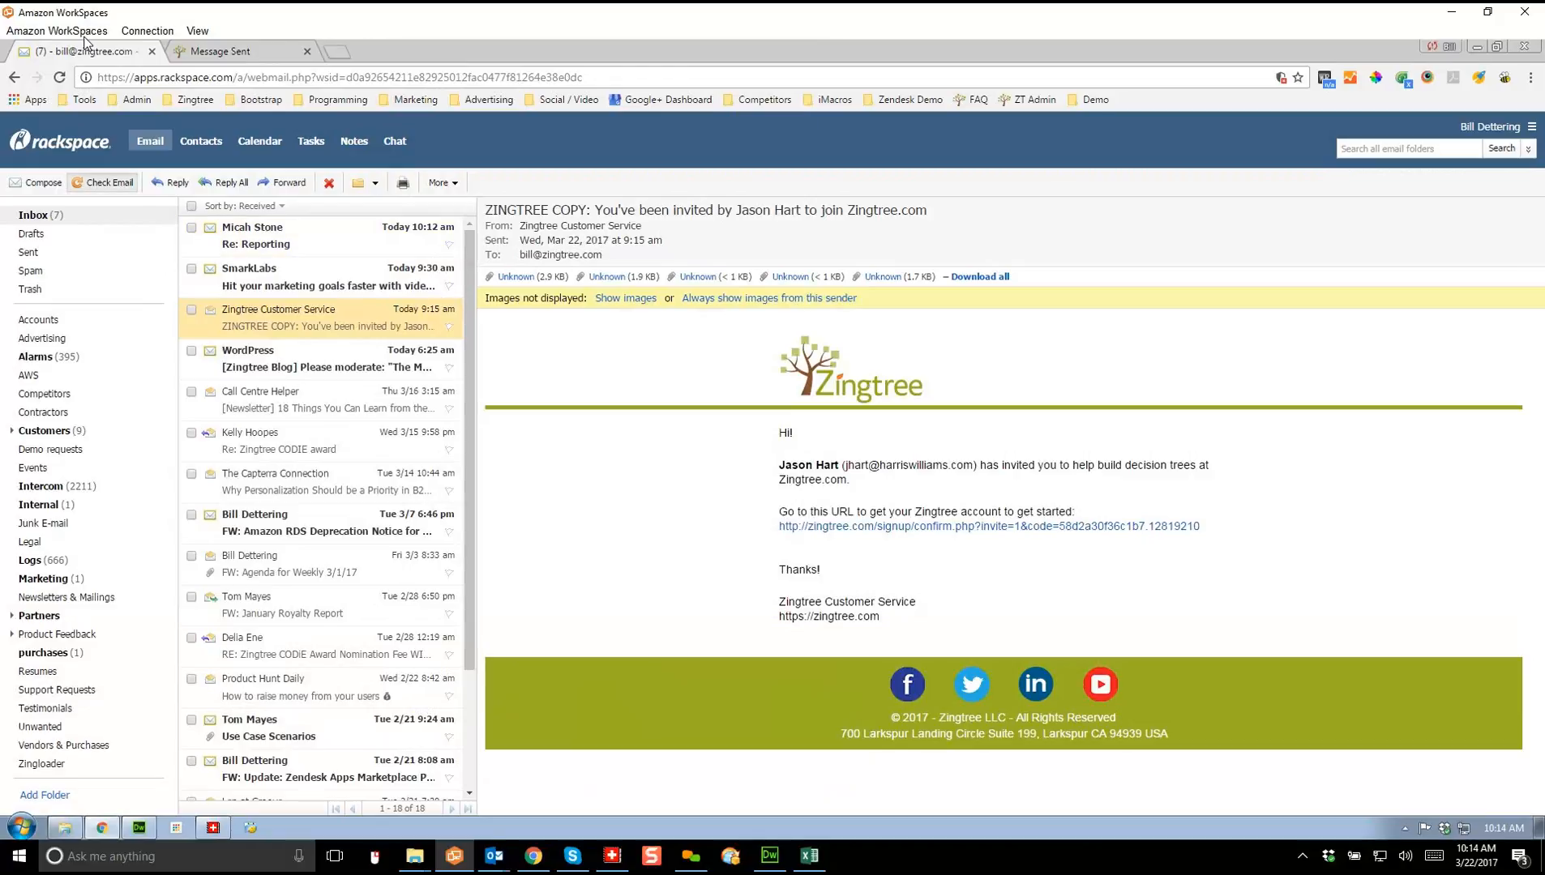
Step: Open the Astrology Support Email message to read its session transcript
left_click(281, 236)
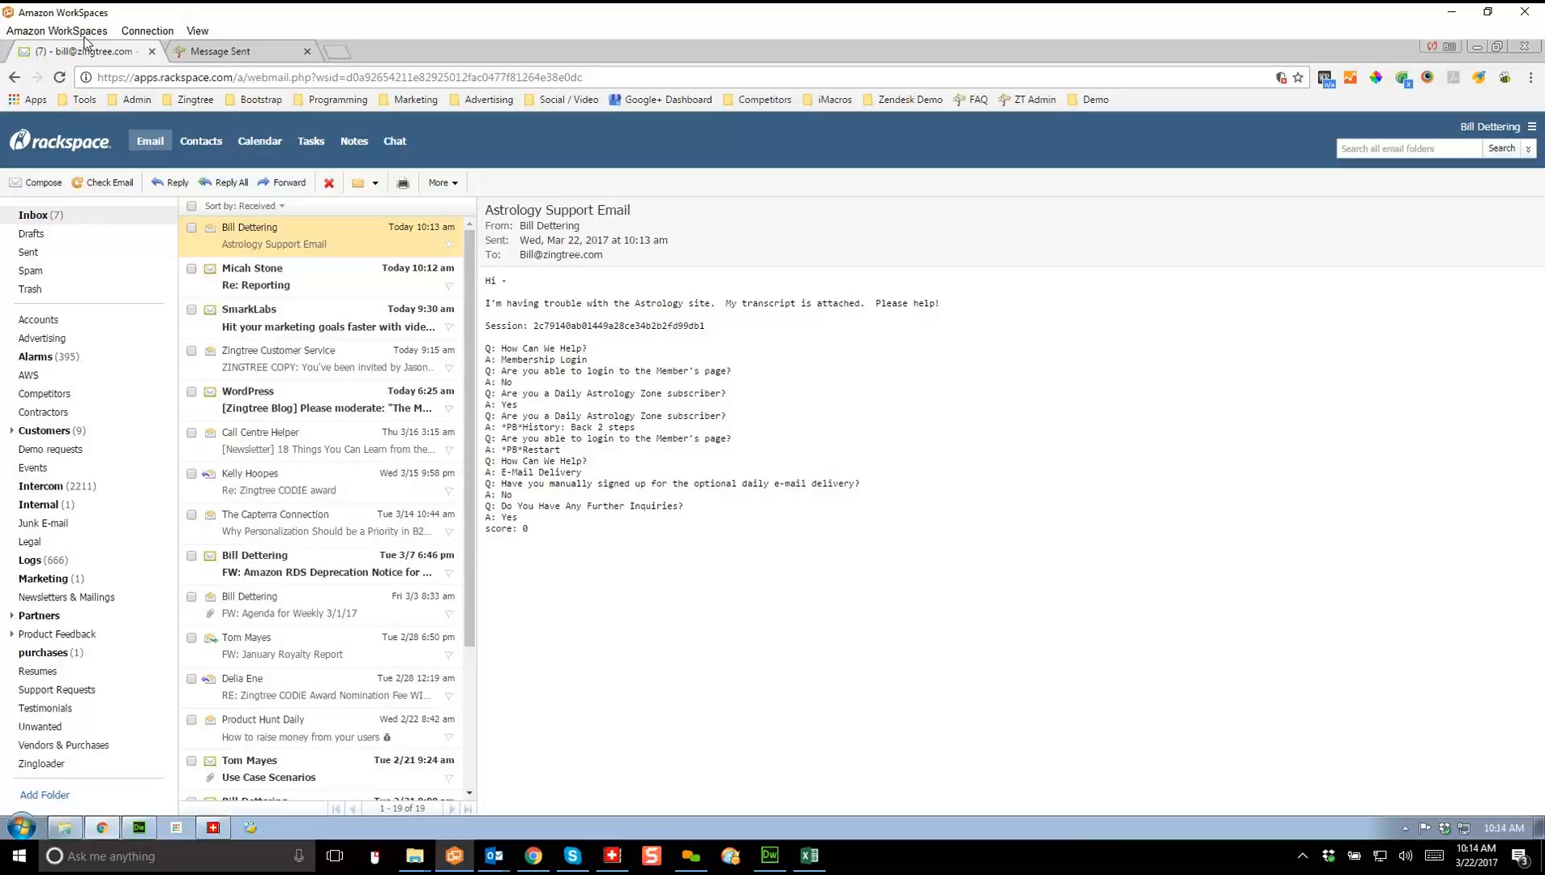
left_click(1094, 99)
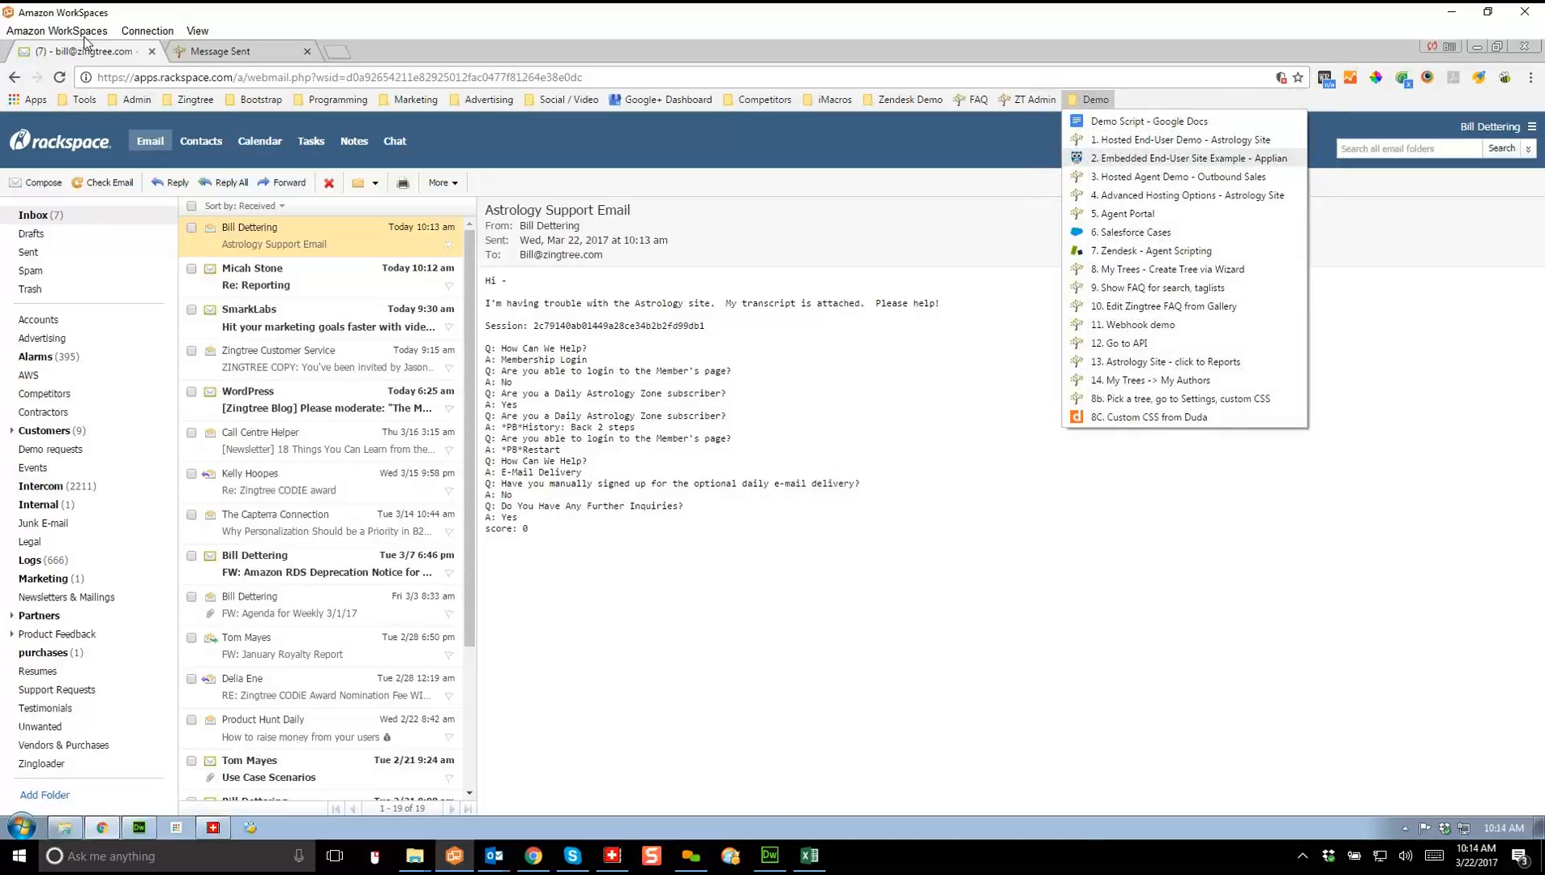
Step: In the embedded Applian example, choose Version 6 and Trouble saving media, then open the Outbound Sales demo
left_click(1117, 159)
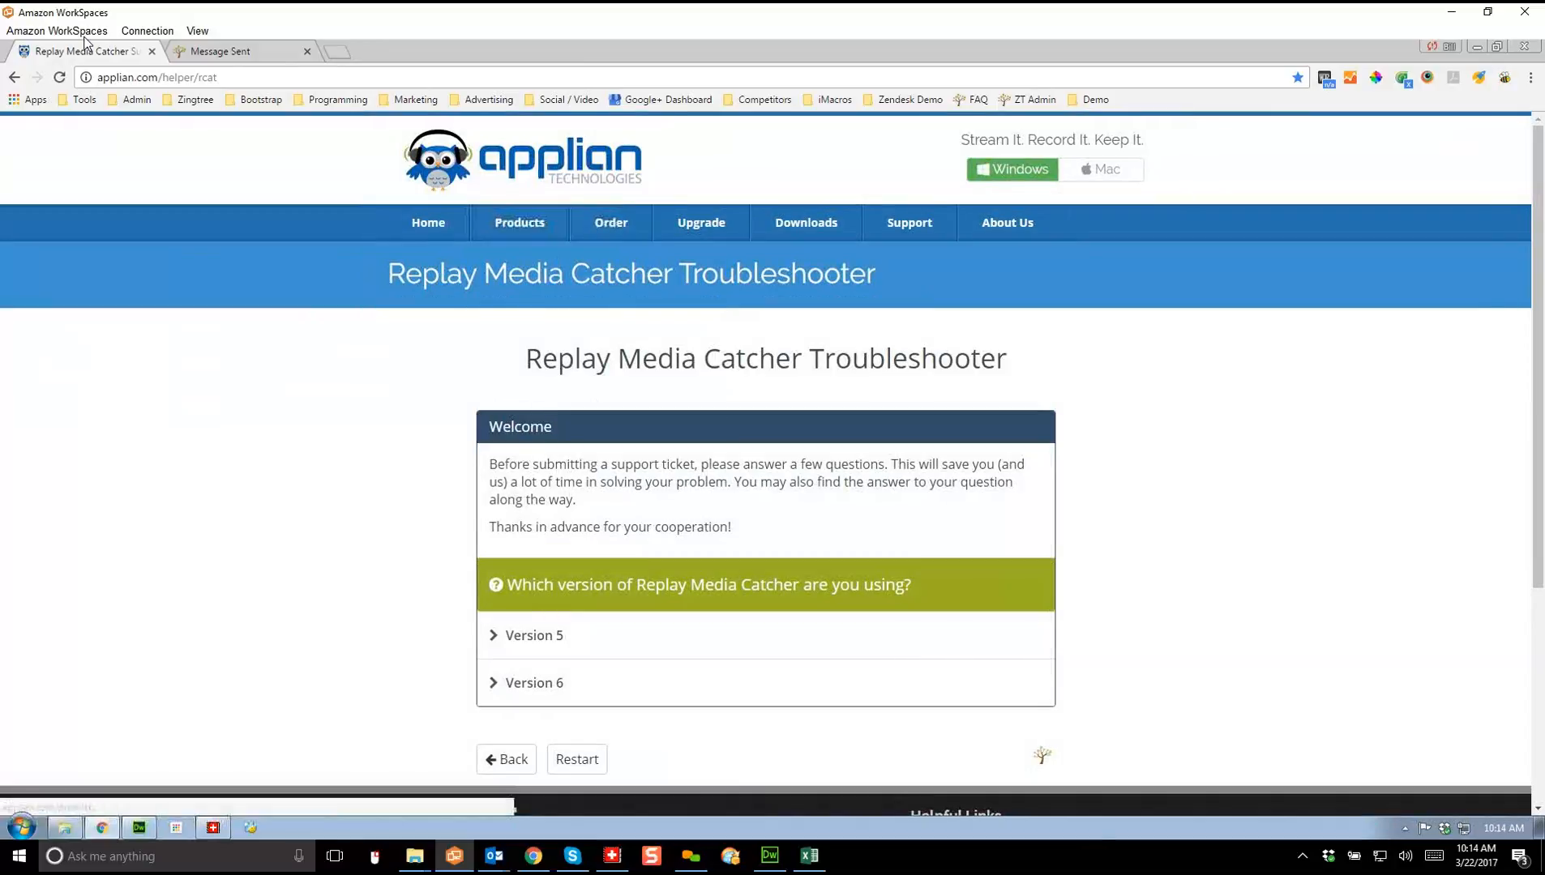
scroll(766, 462, "down", 1)
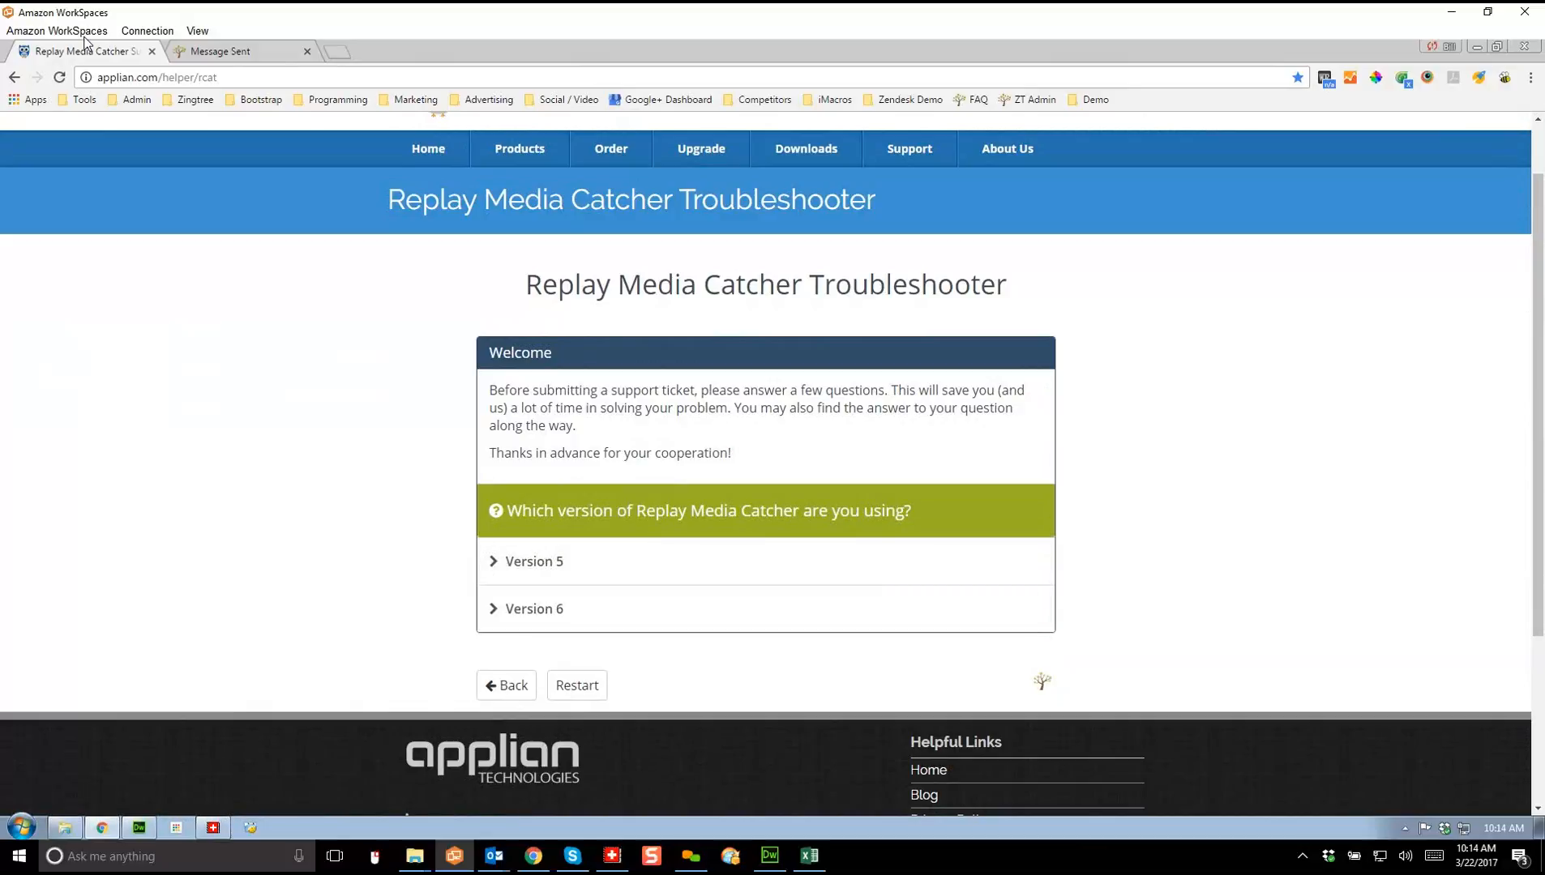
left_click_drag(1539, 389, 1538, 343)
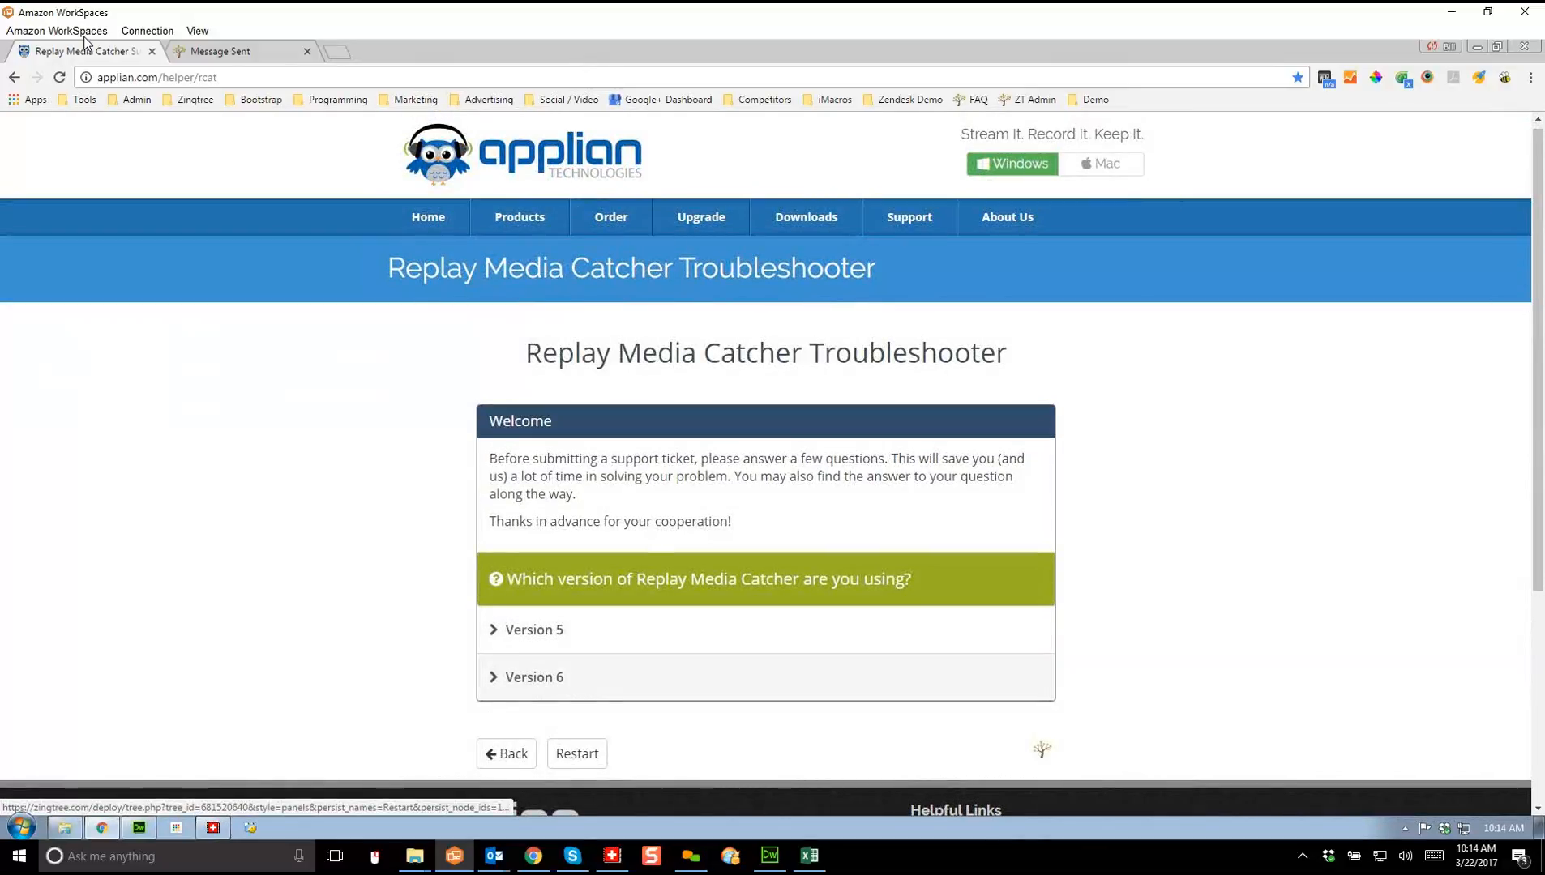
left_click(534, 676)
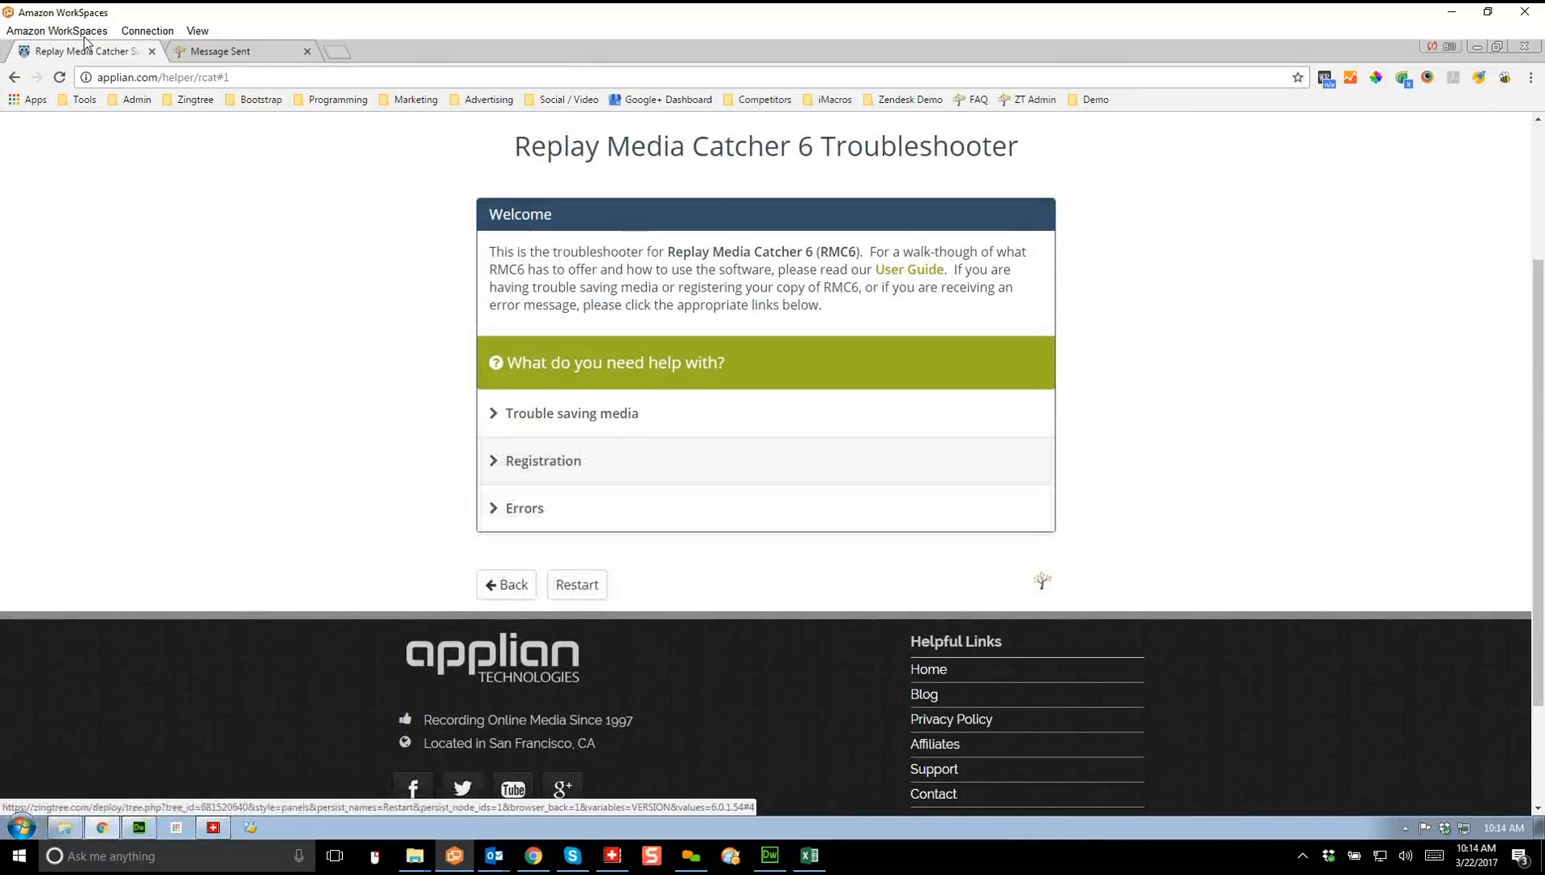
left_click(571, 414)
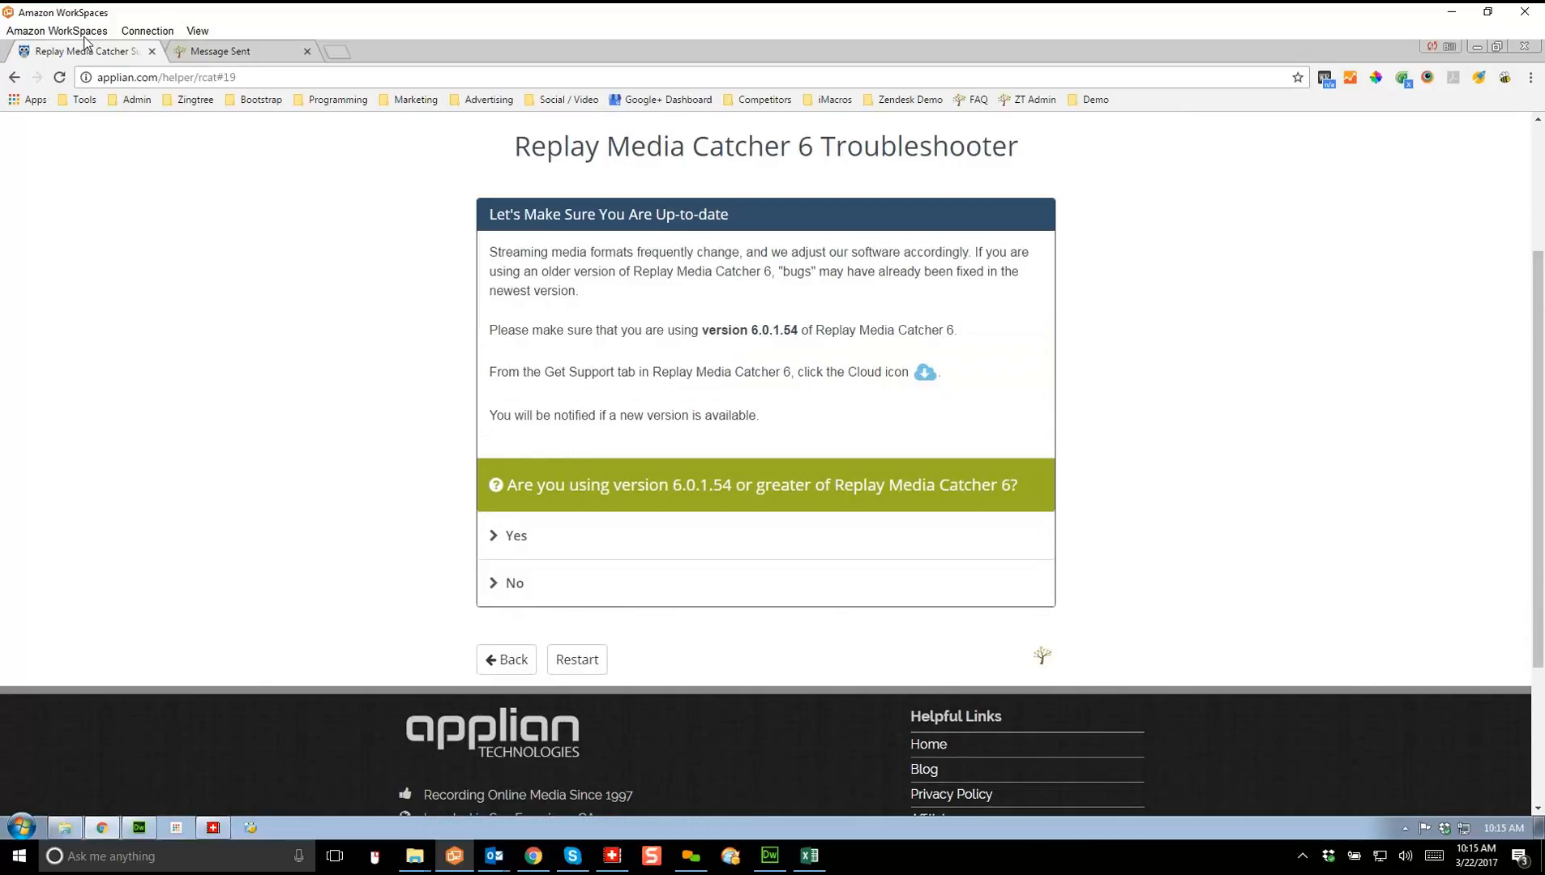
left_click(1089, 100)
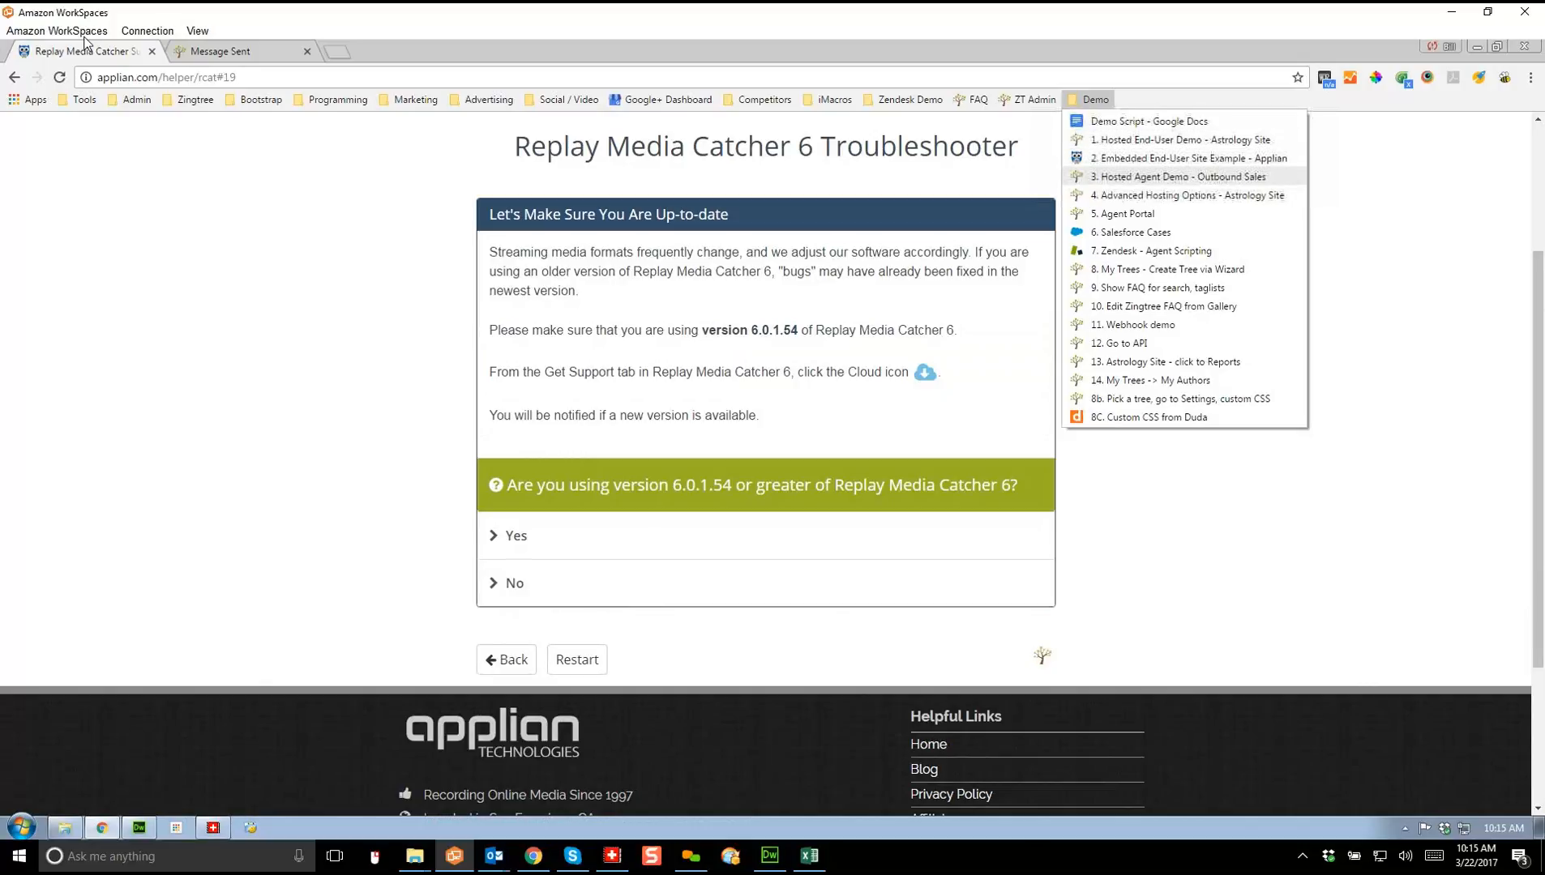
left_click(1178, 177)
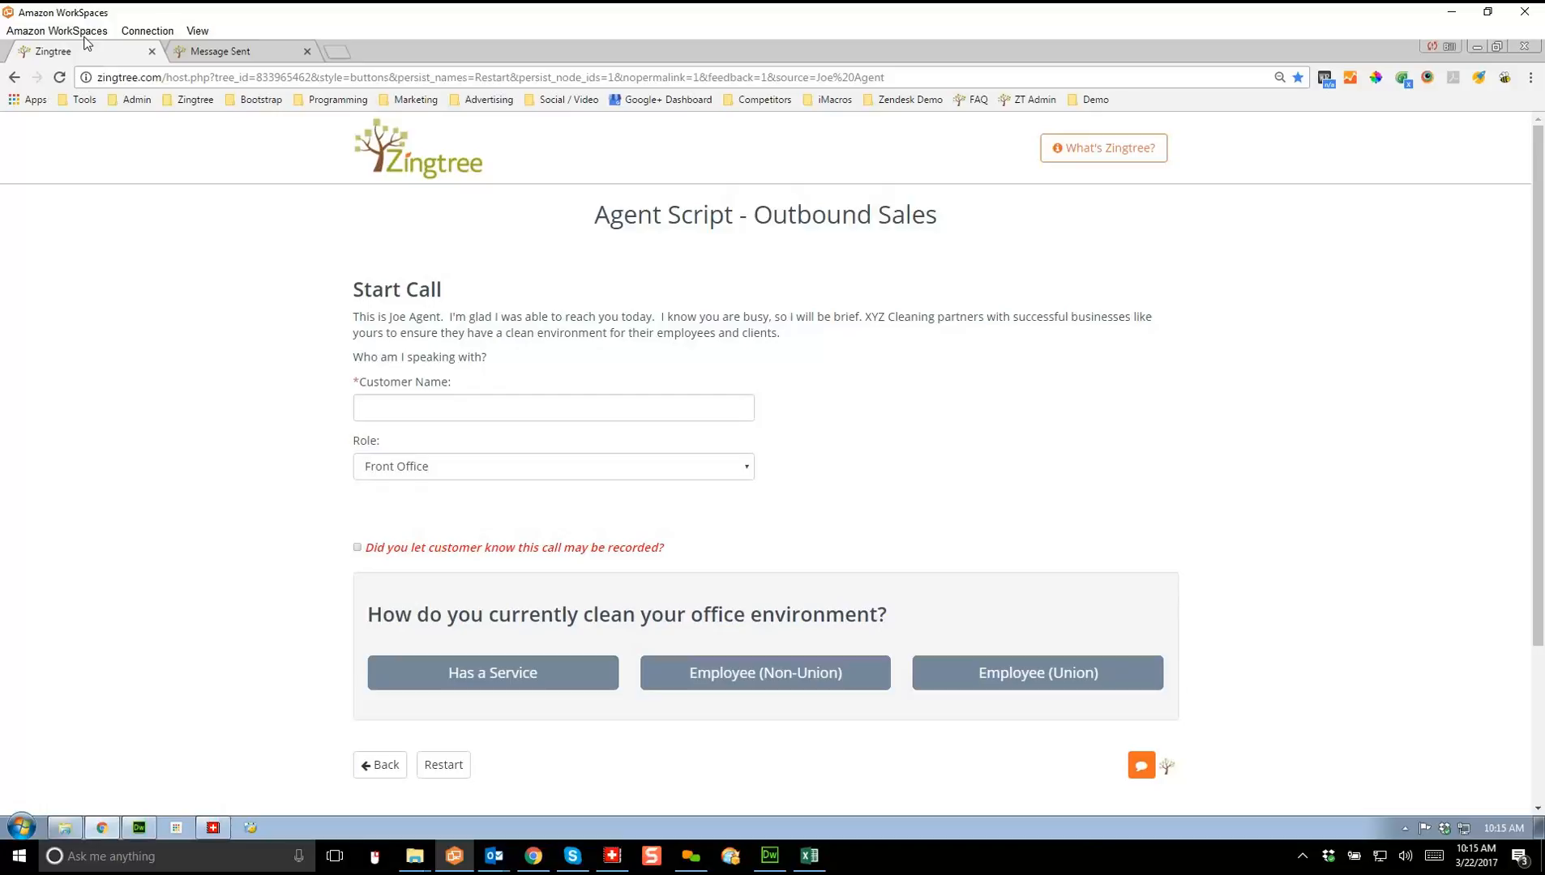
Step: Enter the customer's name and set the role to Decision Maker
key("Tab")
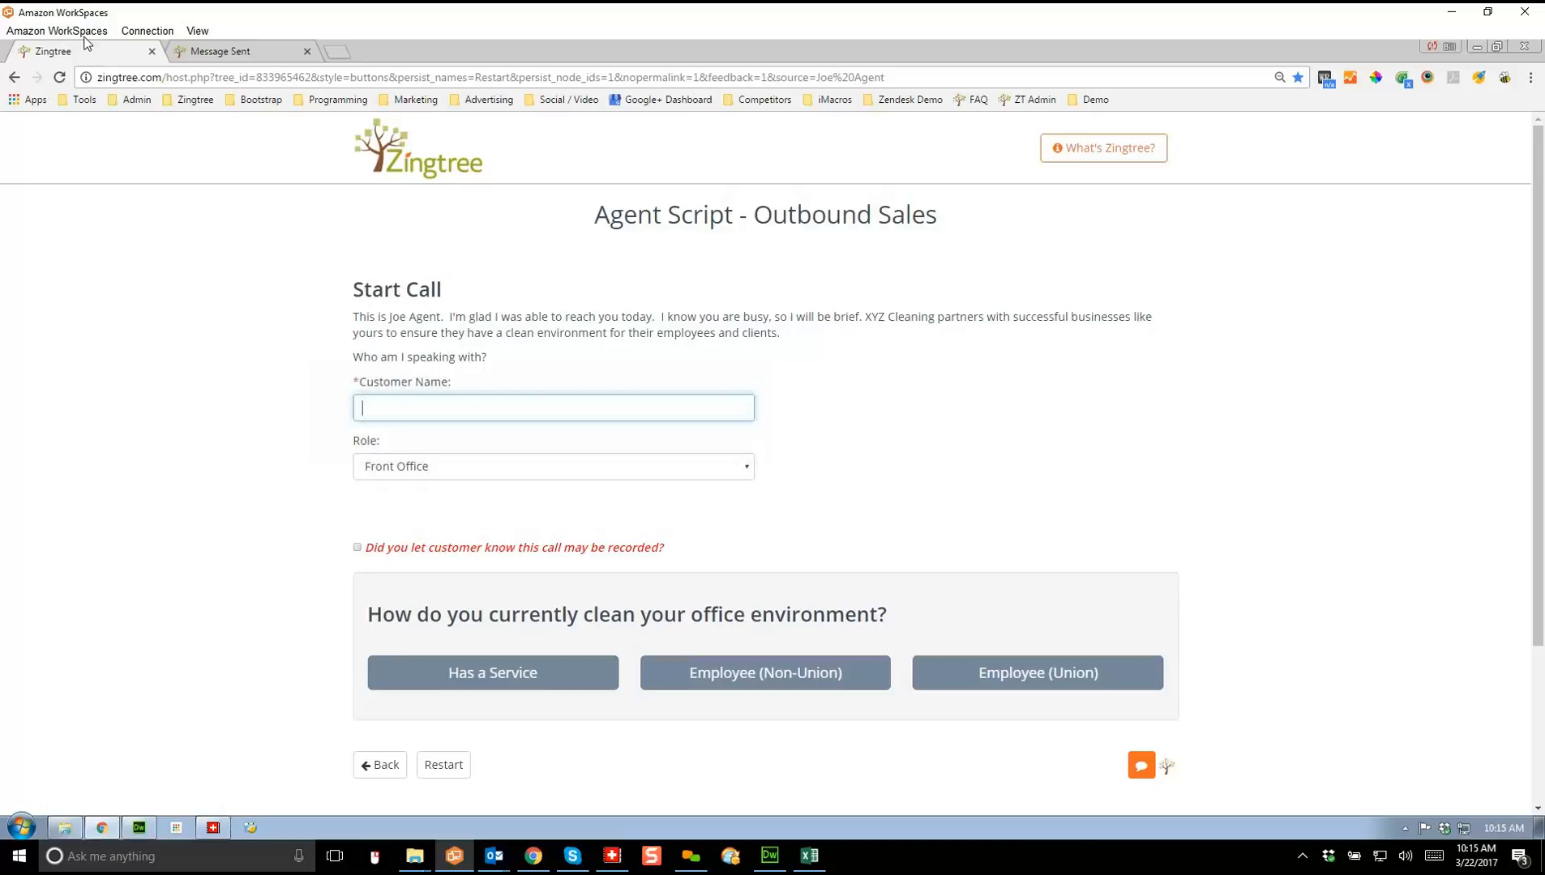
type("Bill")
key("Tab")
key("alt+Down")
key("Down")
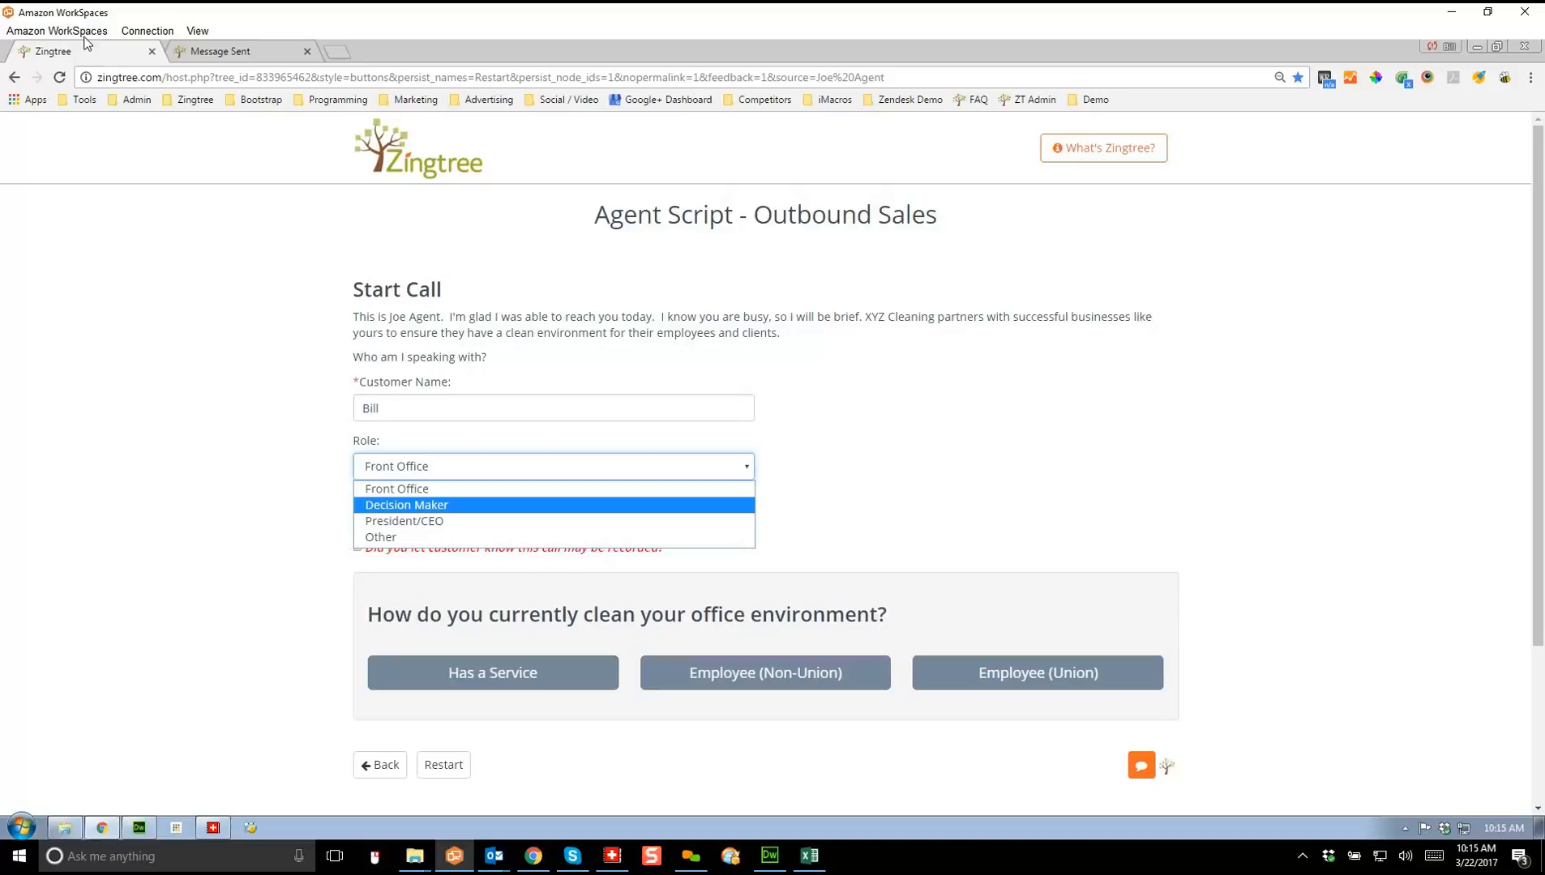
key("Return")
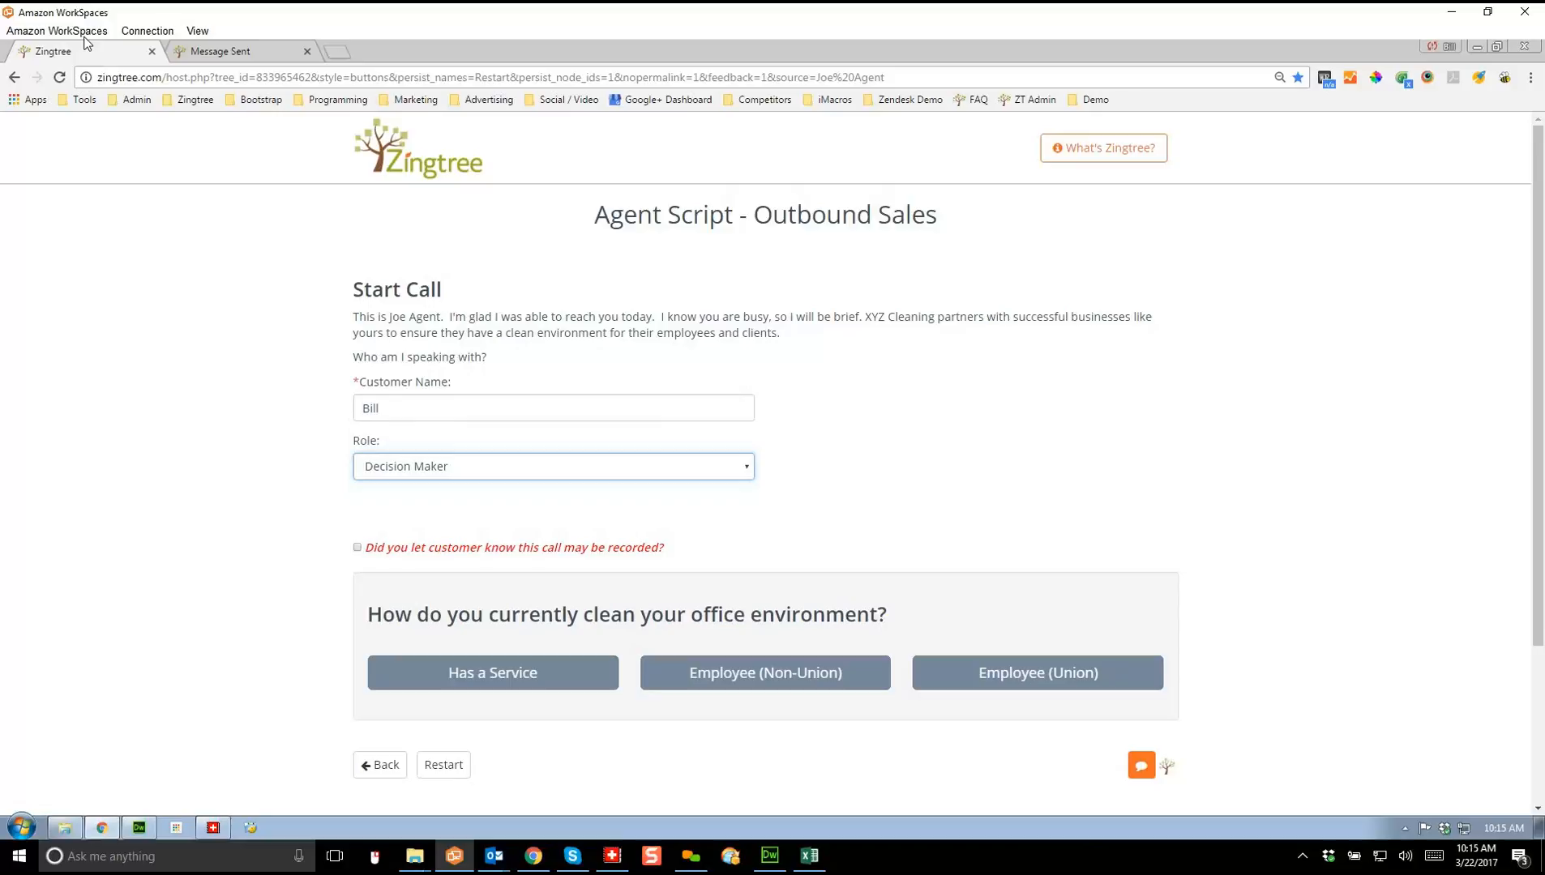
left_click(84, 37)
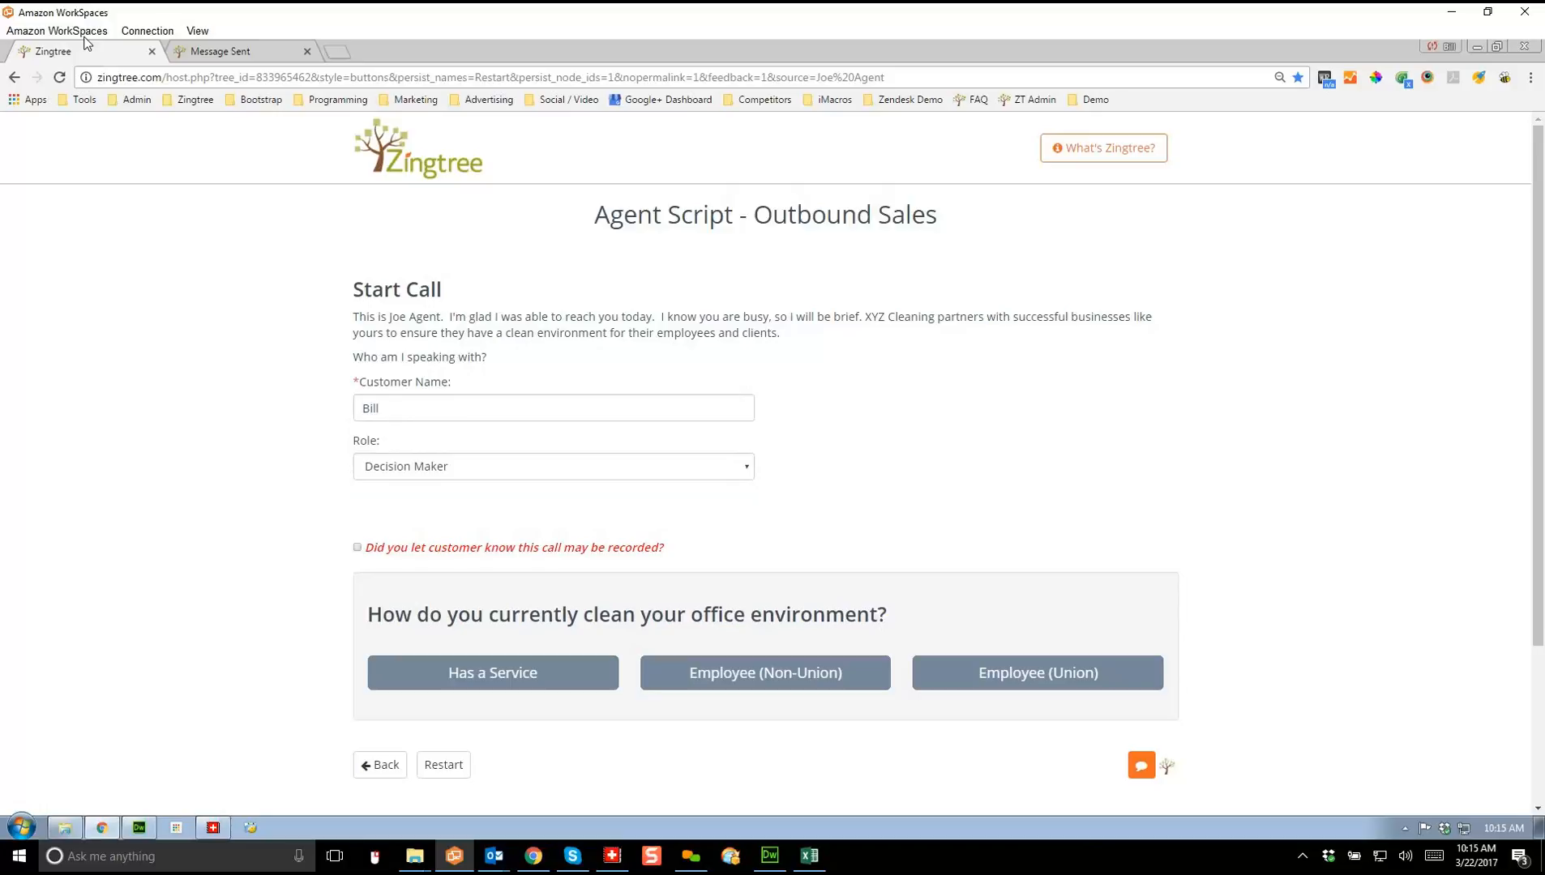
Step: Tick call-may-be-recorded, then answer Employee (Non-Union), 7000–10,000 sq. ft, and 3 or more times per week
left_click(357, 548)
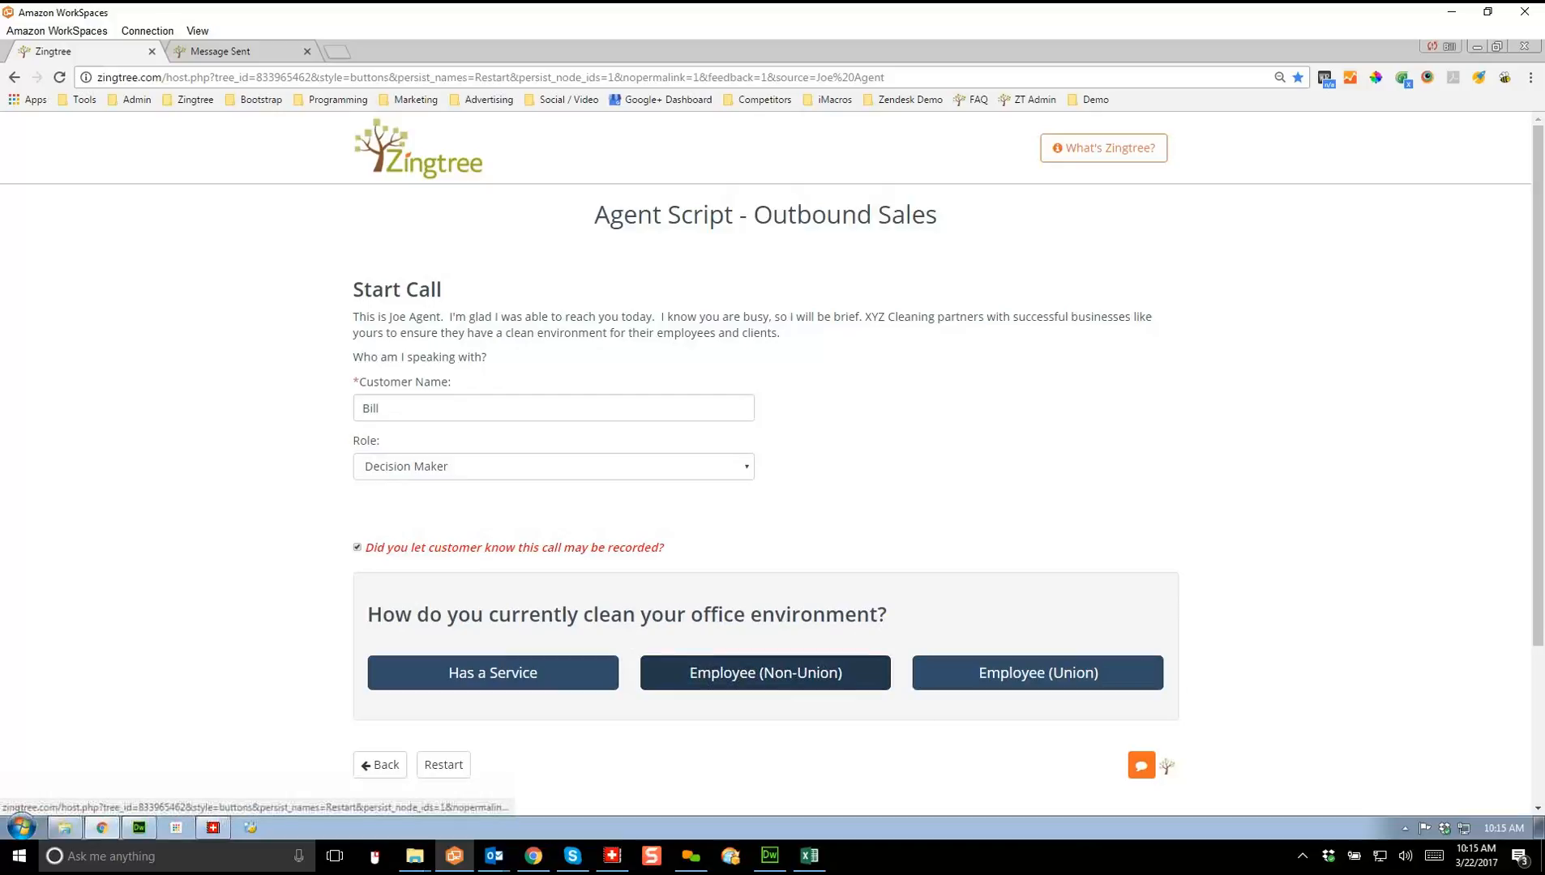
left_click(765, 673)
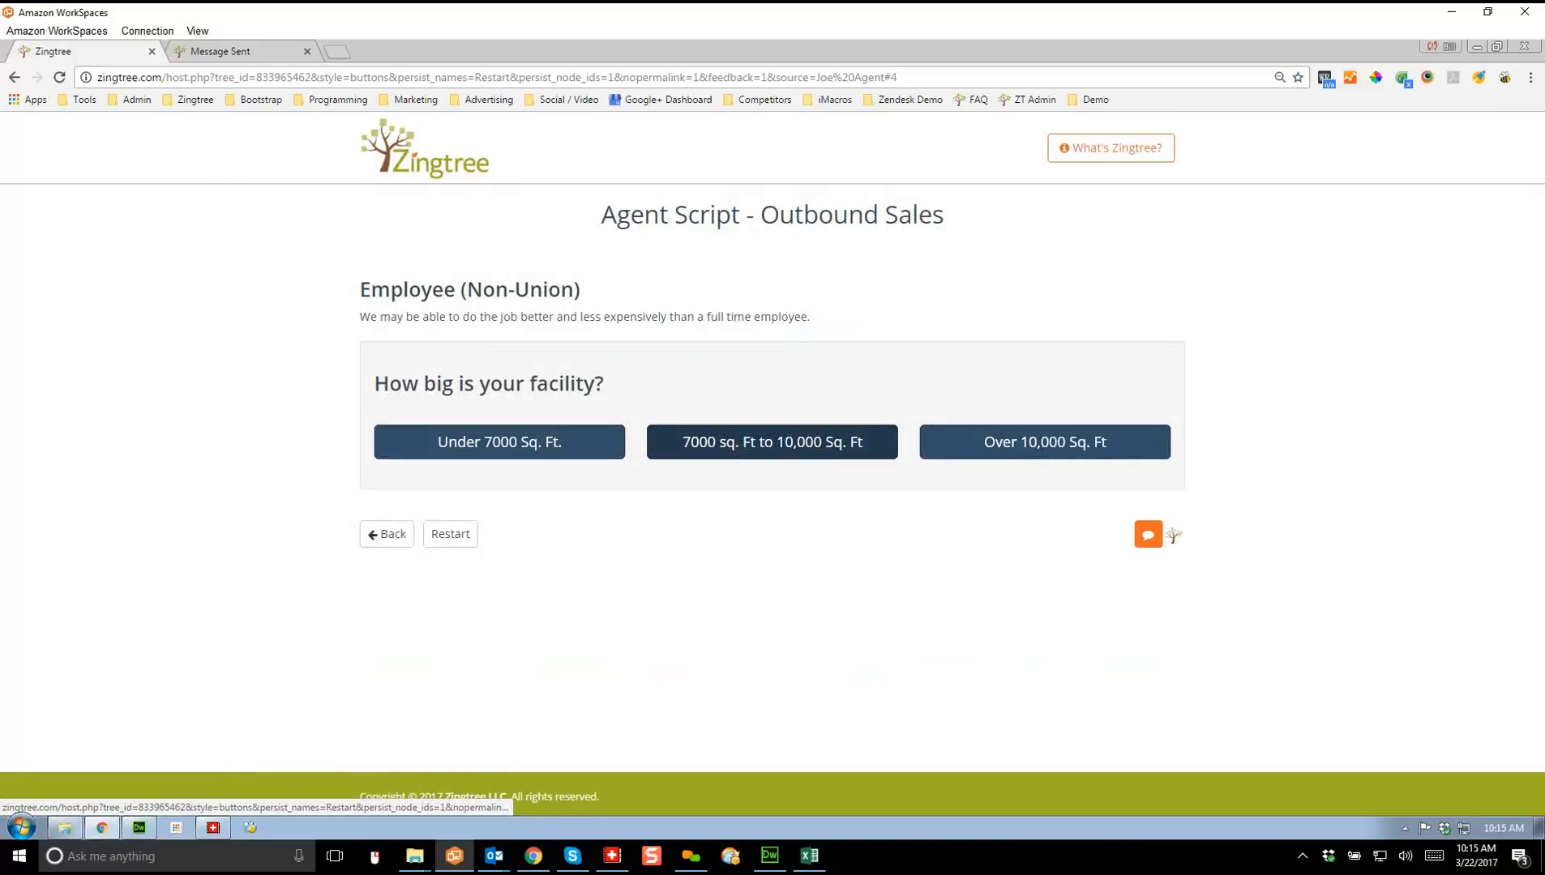
left_click(772, 442)
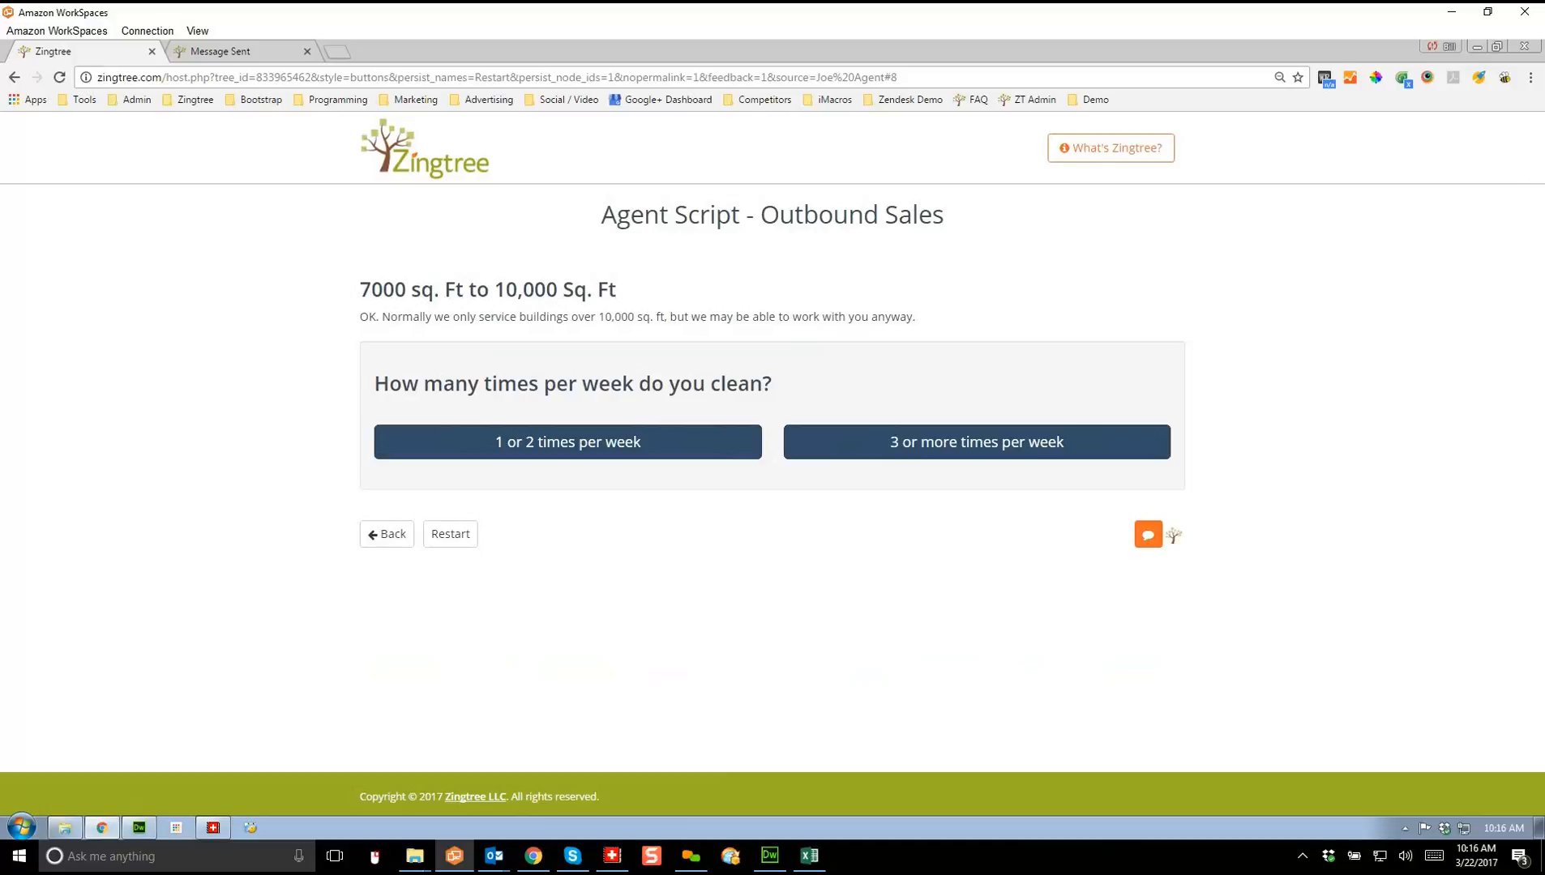
left_click(977, 442)
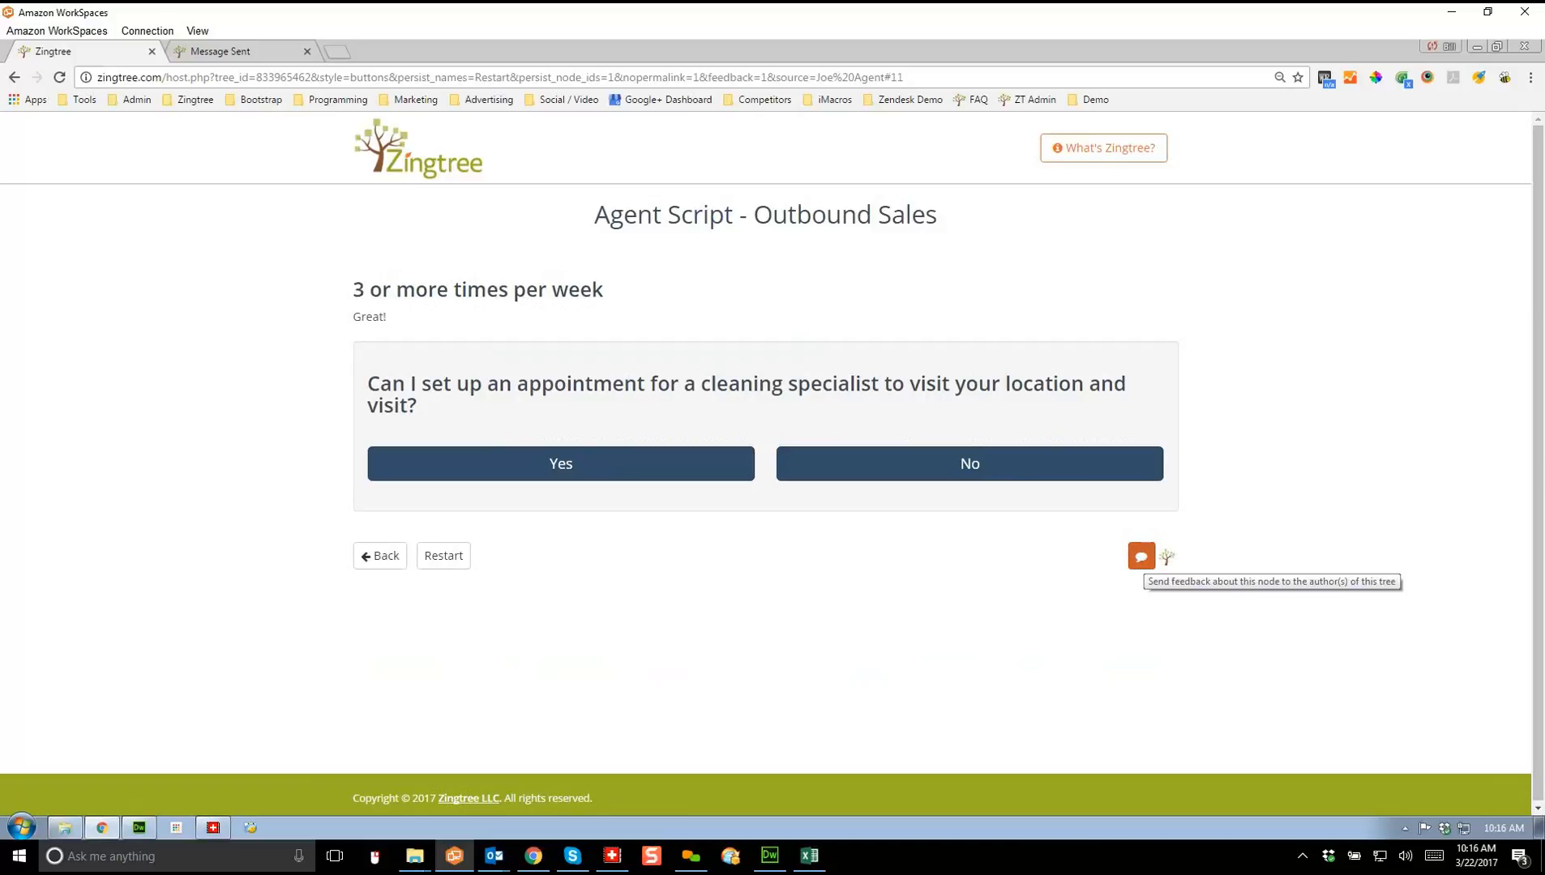
Step: Send feedback with the sender's name and the comment 'This tree needs more info here'
left_click(1141, 556)
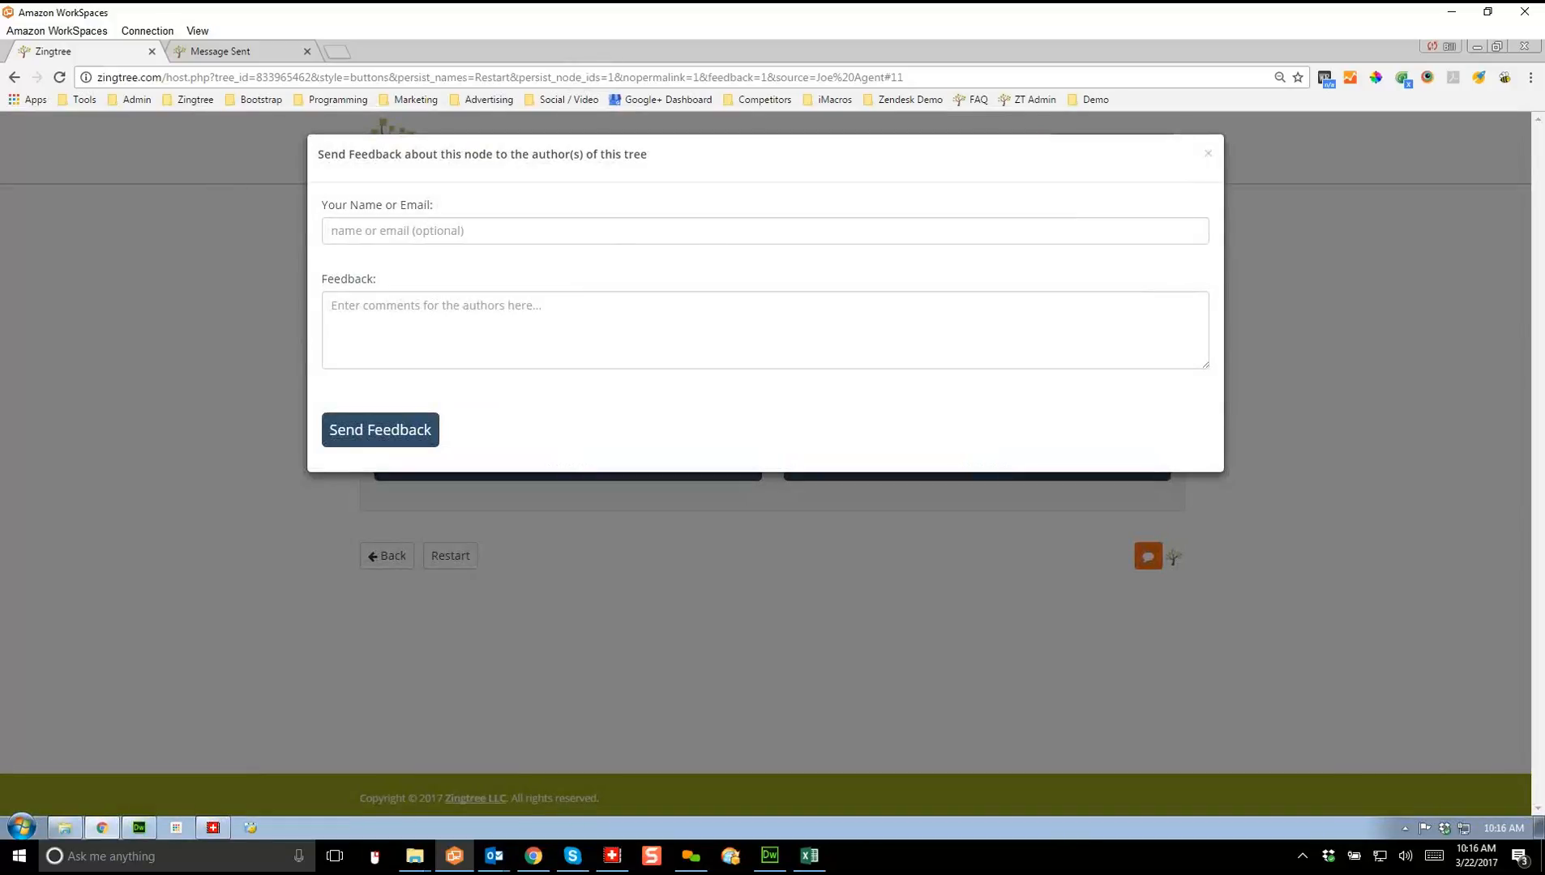
left_click(397, 231)
type("Bil")
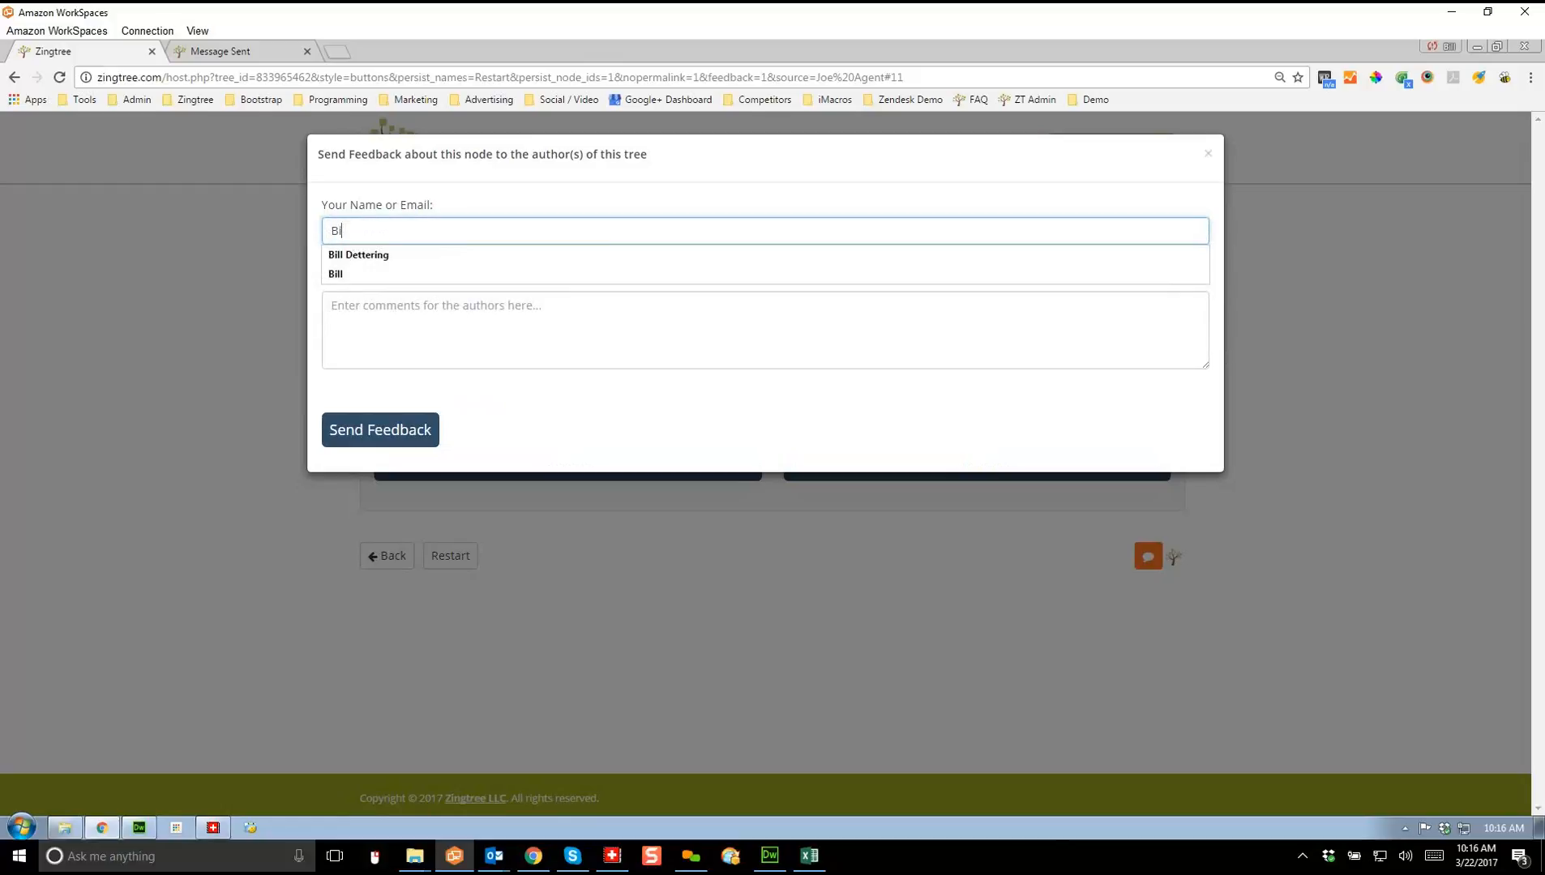
type("l")
key("Down")
key("Return")
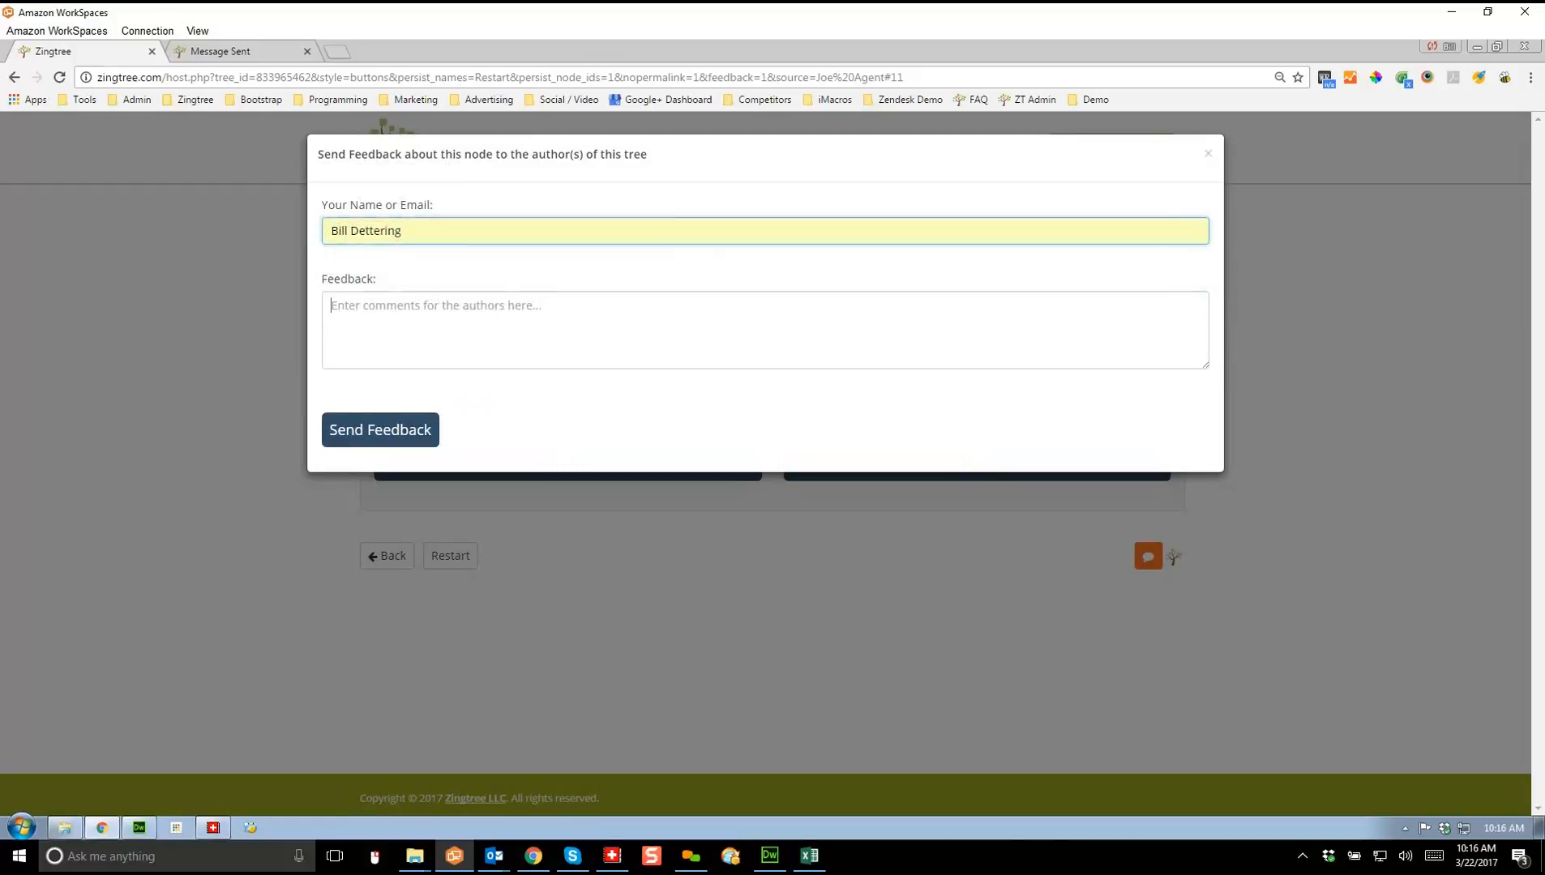
key("Tab")
type("This tree needs ")
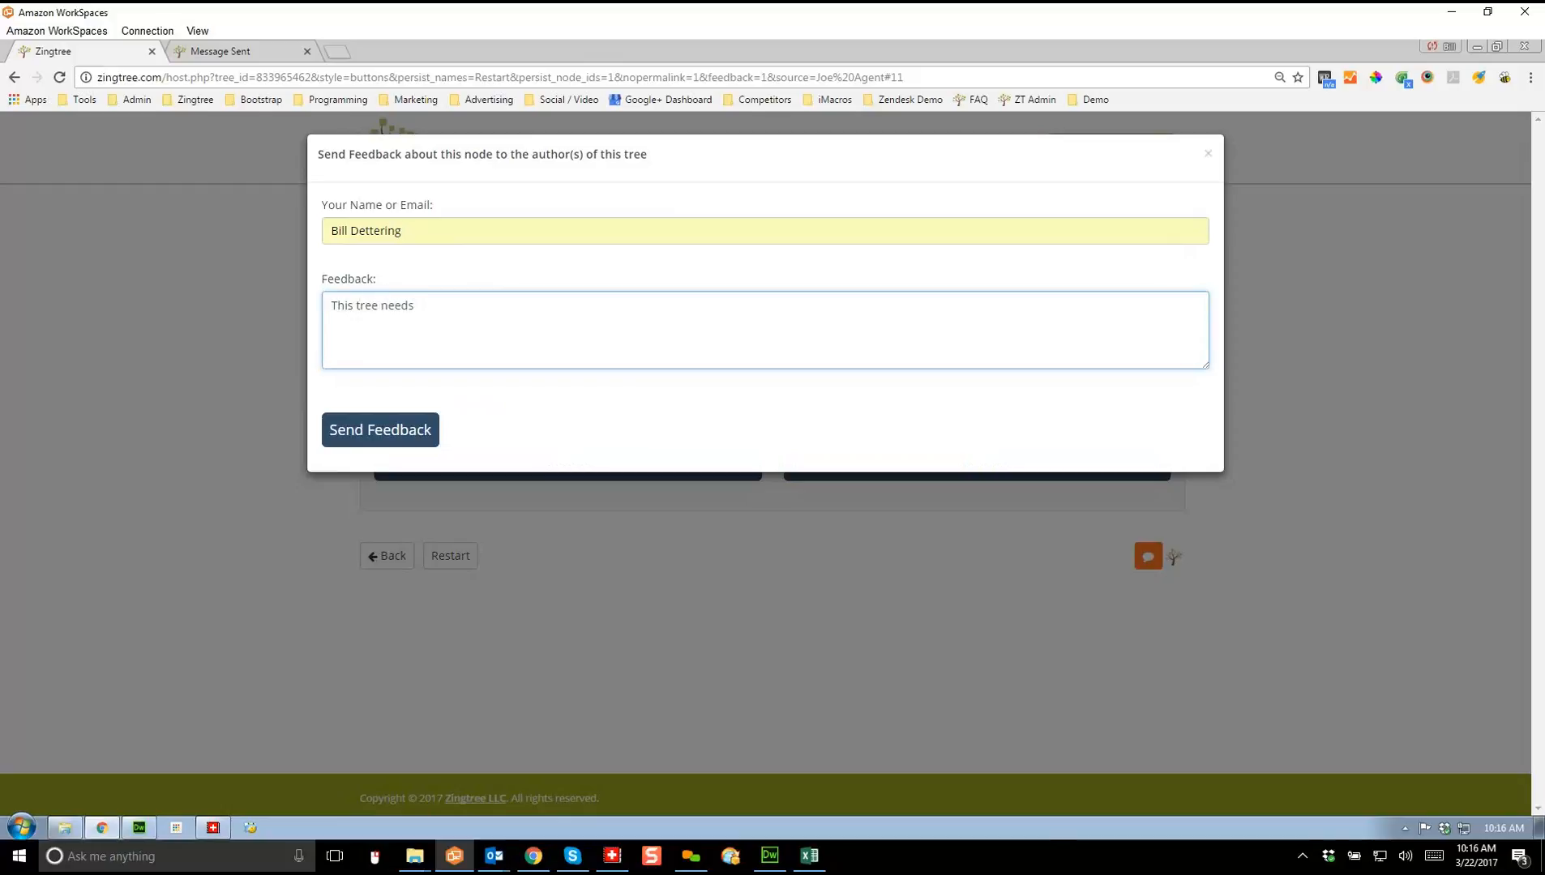
type("more info here.")
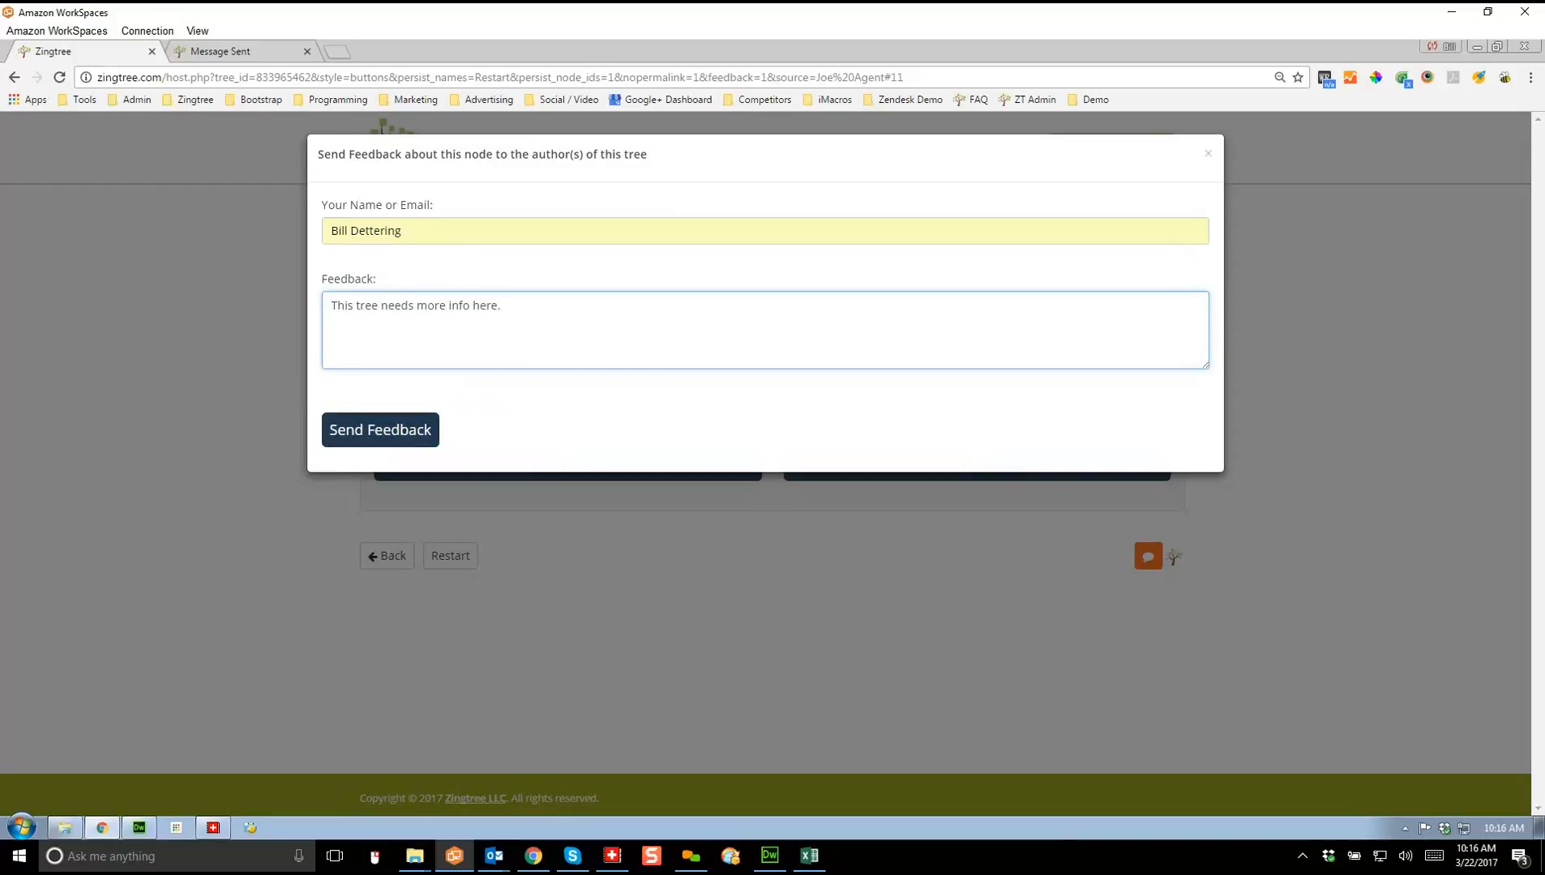
key("Tab")
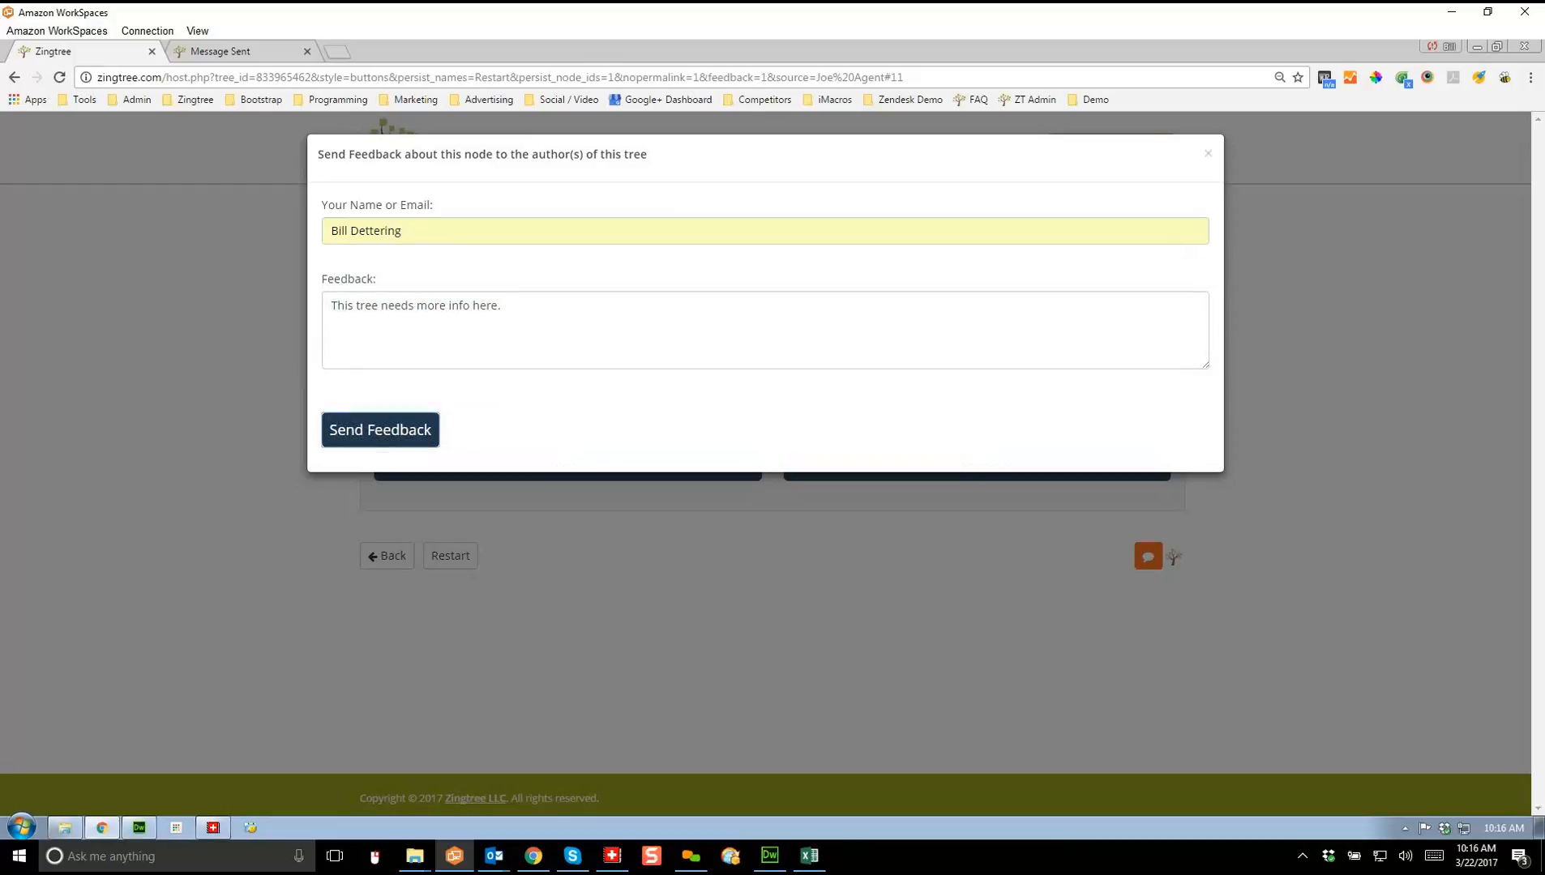
key("Return")
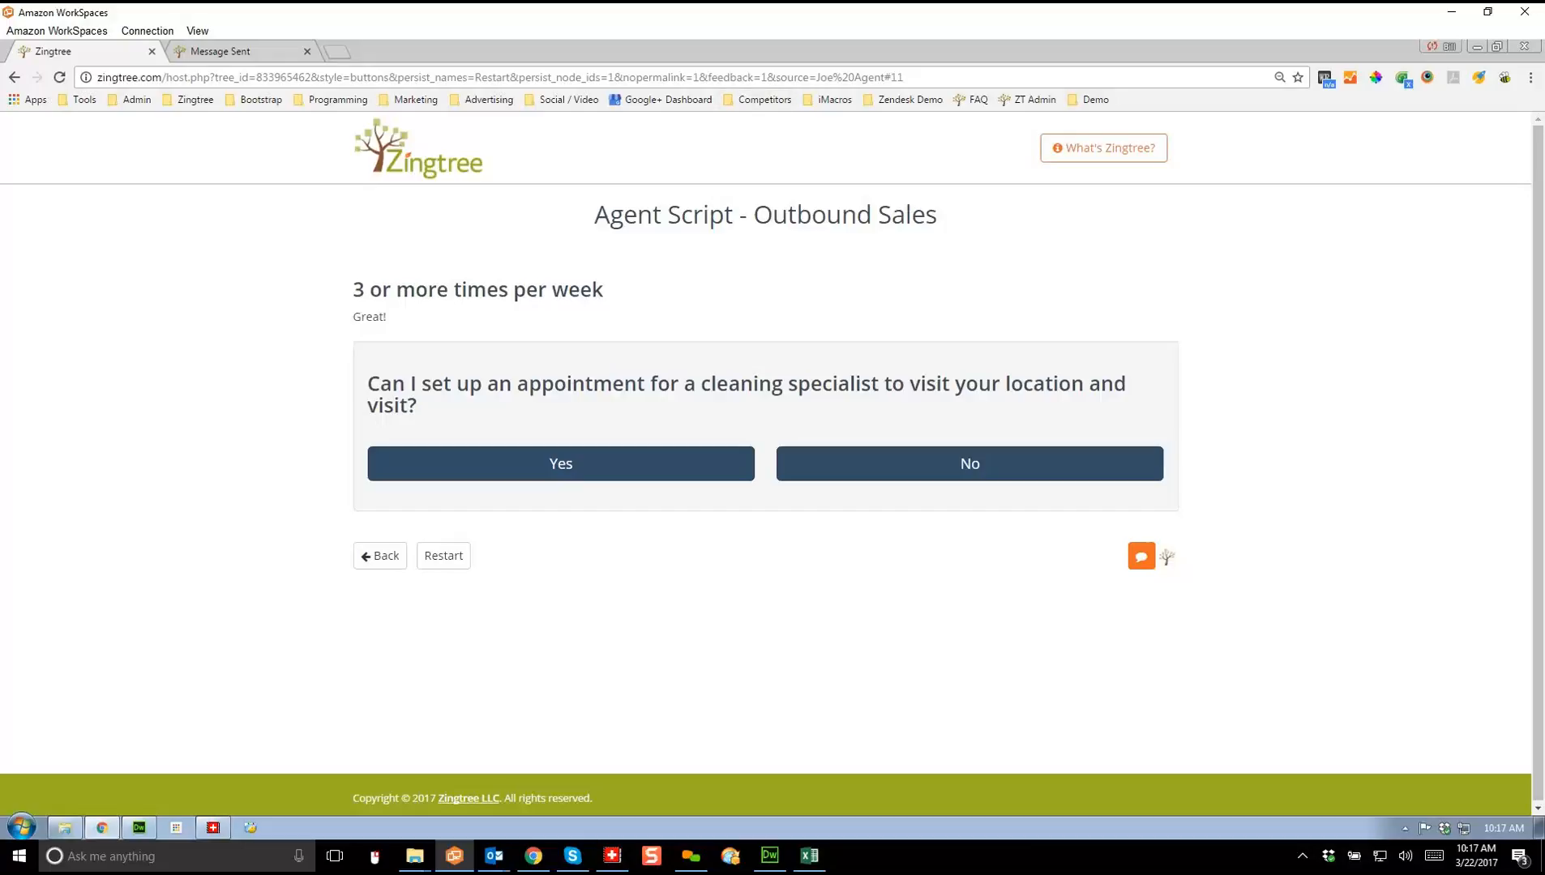
Step: From the Astrology Site hosting demo, go to Publishing Links > Have Zingtree host your Tree > Advanced Hosting Options
left_click(1091, 99)
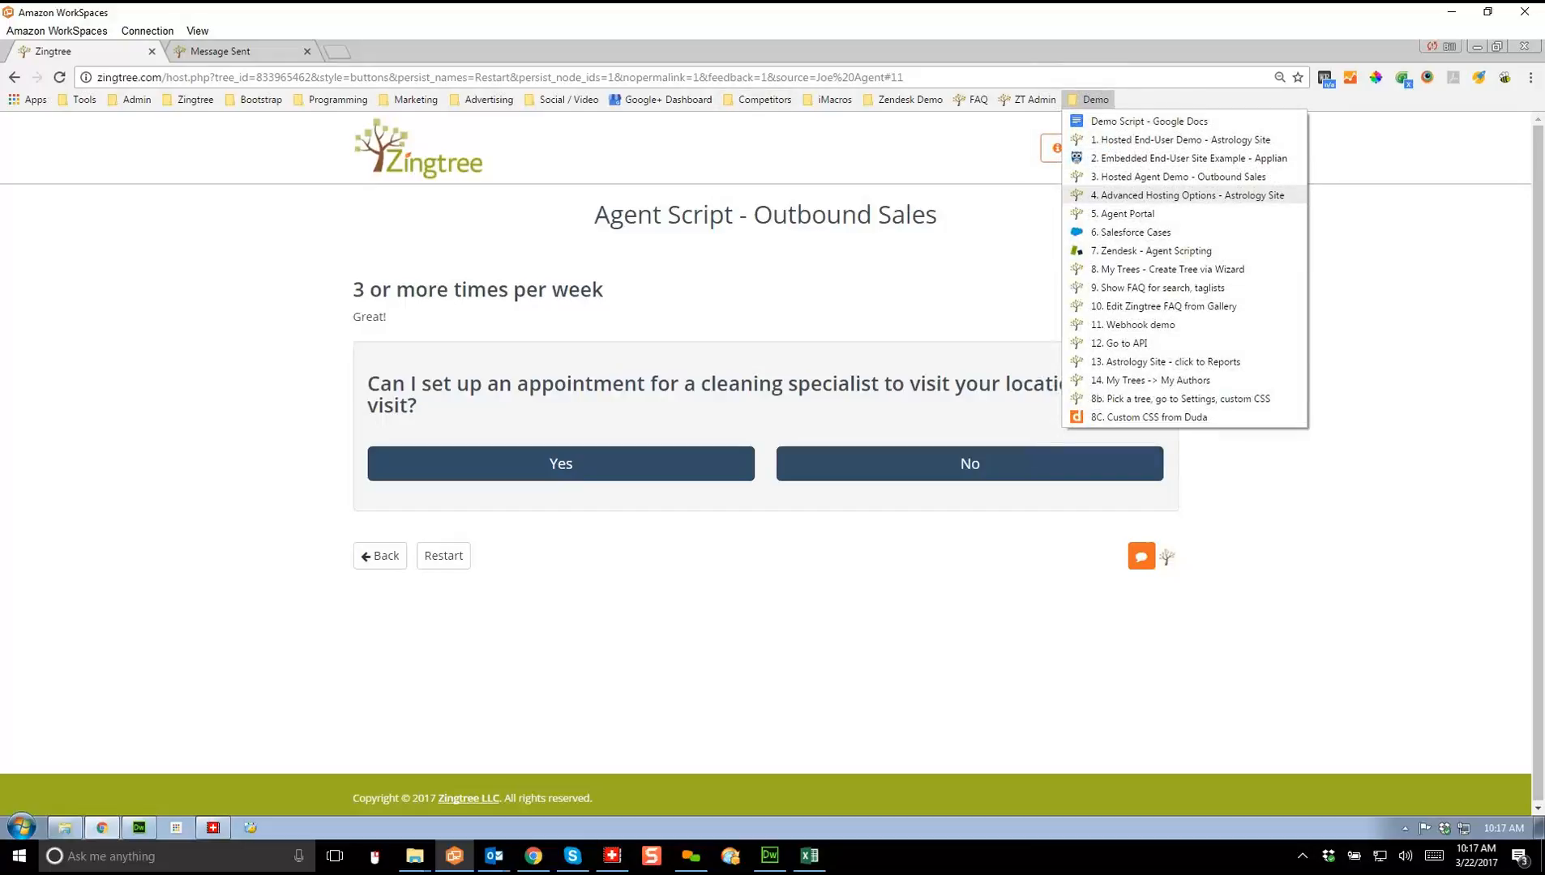
left_click(1188, 194)
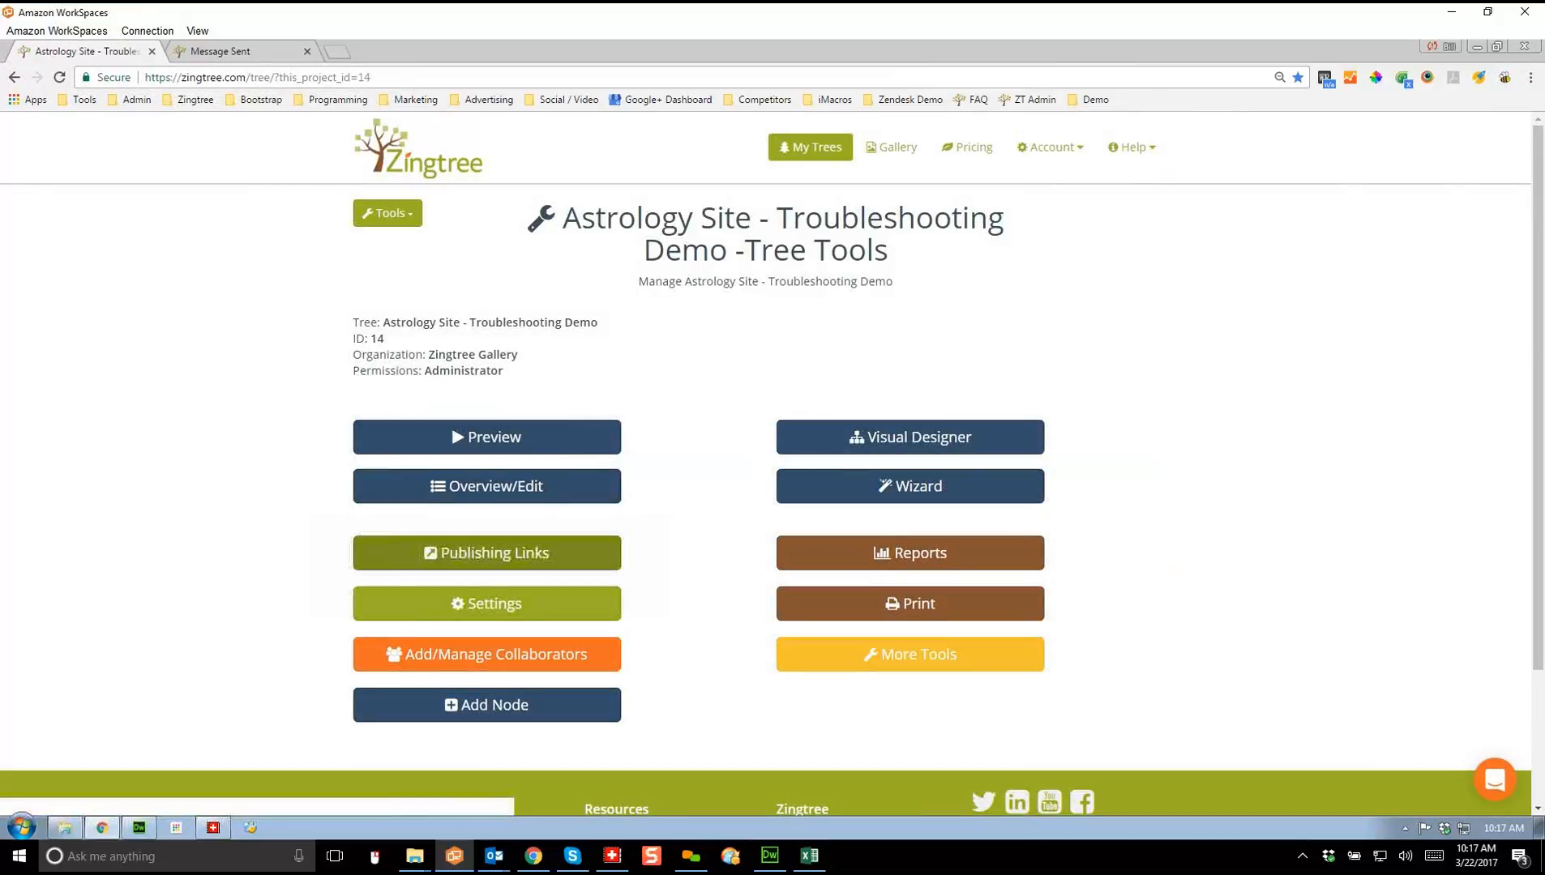
left_click(478, 554)
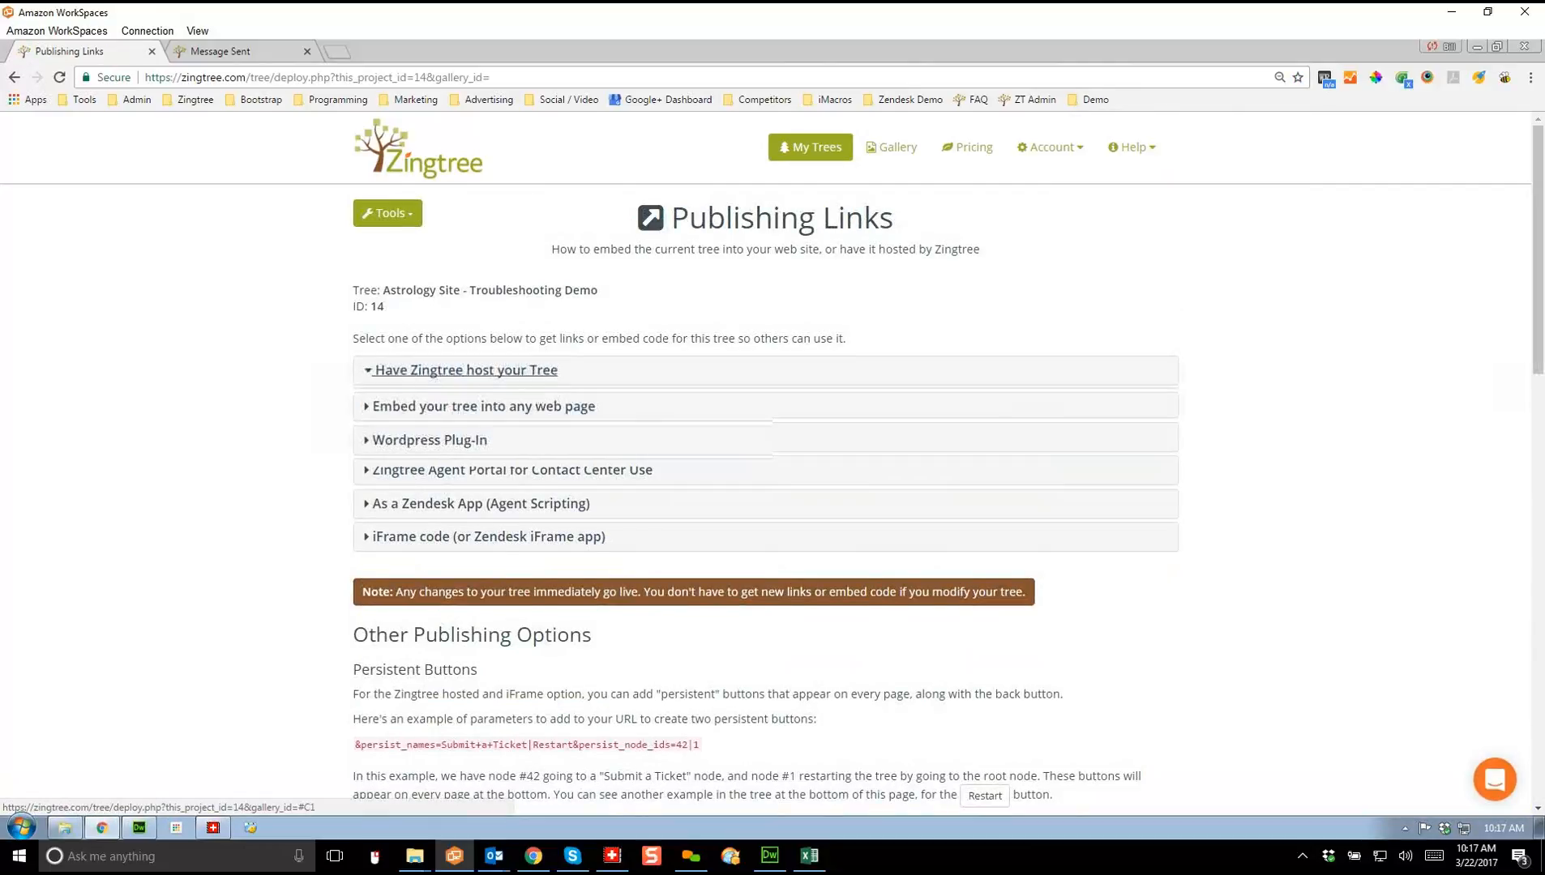
left_click(463, 370)
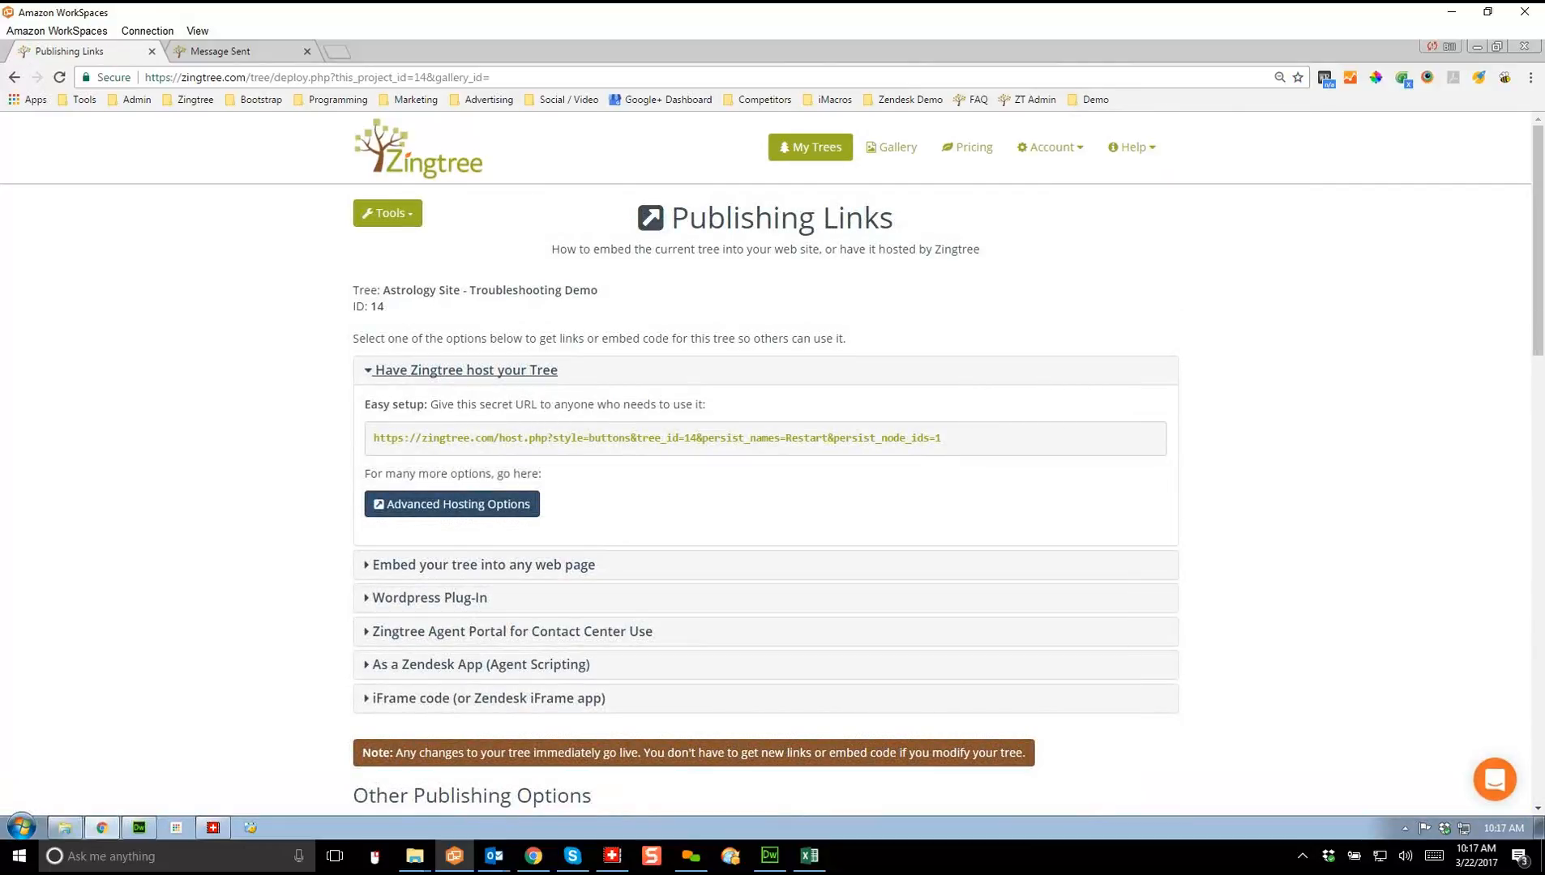
left_click(452, 504)
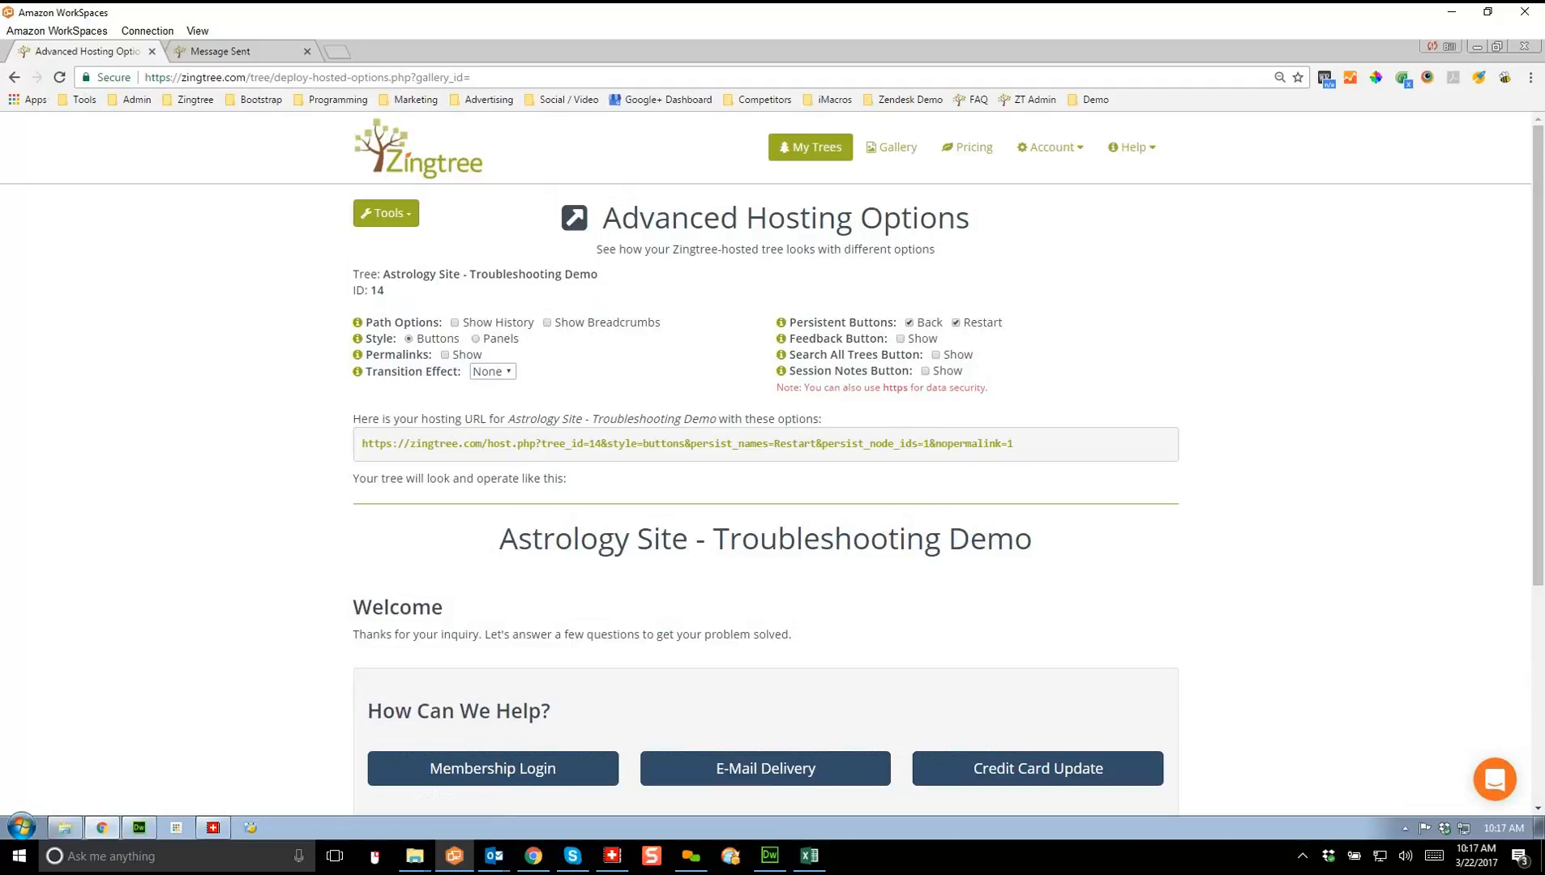
Step: Set the style to Panels, turn on Show History, and answer Membership Login in the preview
left_click(475, 338)
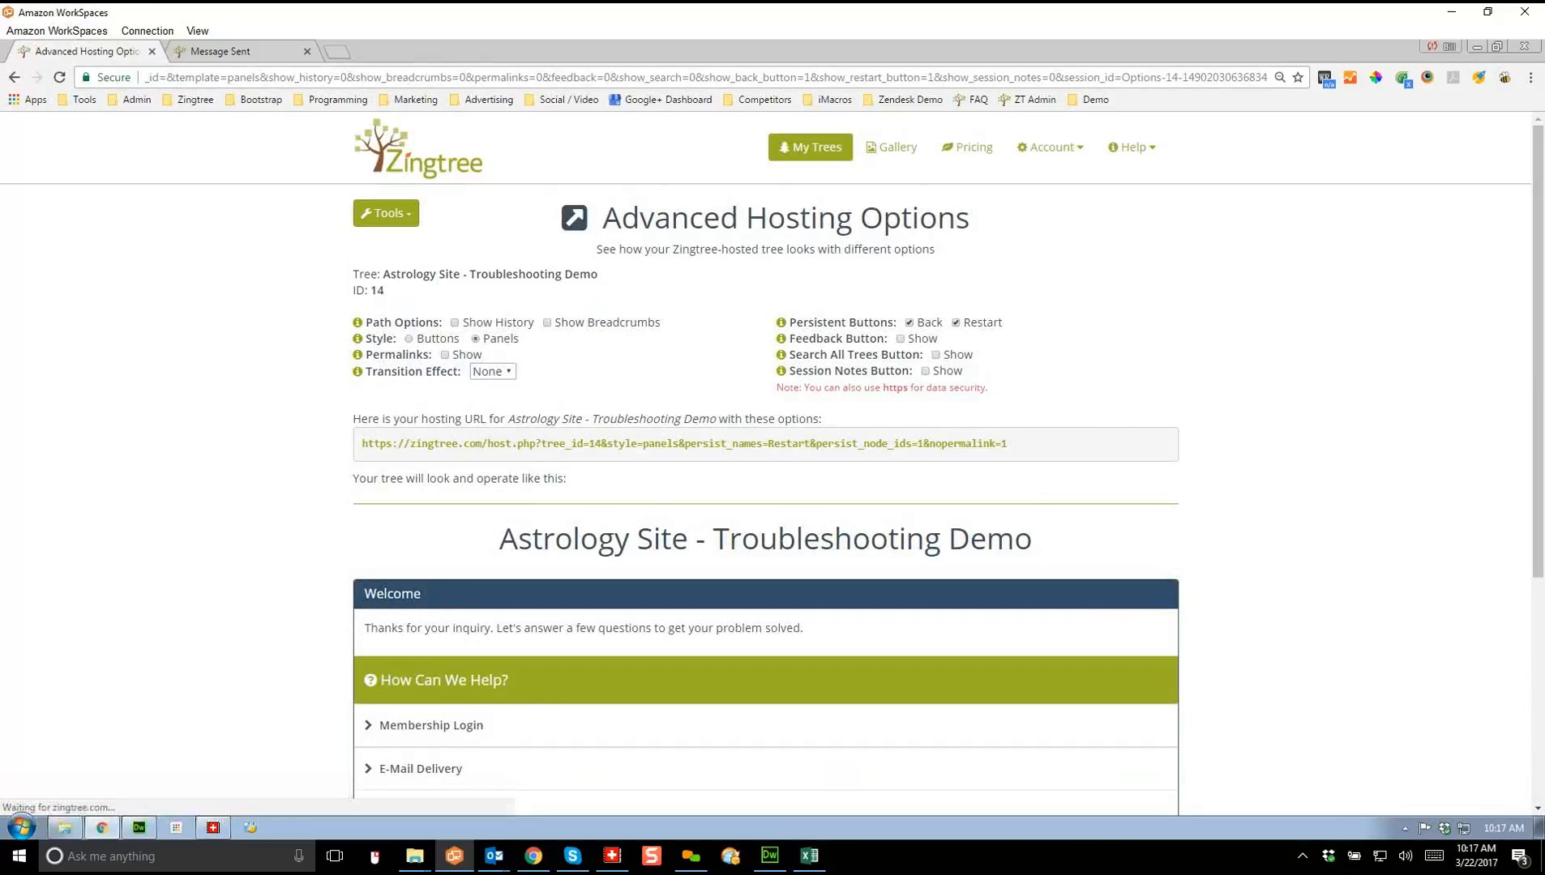
scroll(762, 486, "down", 1)
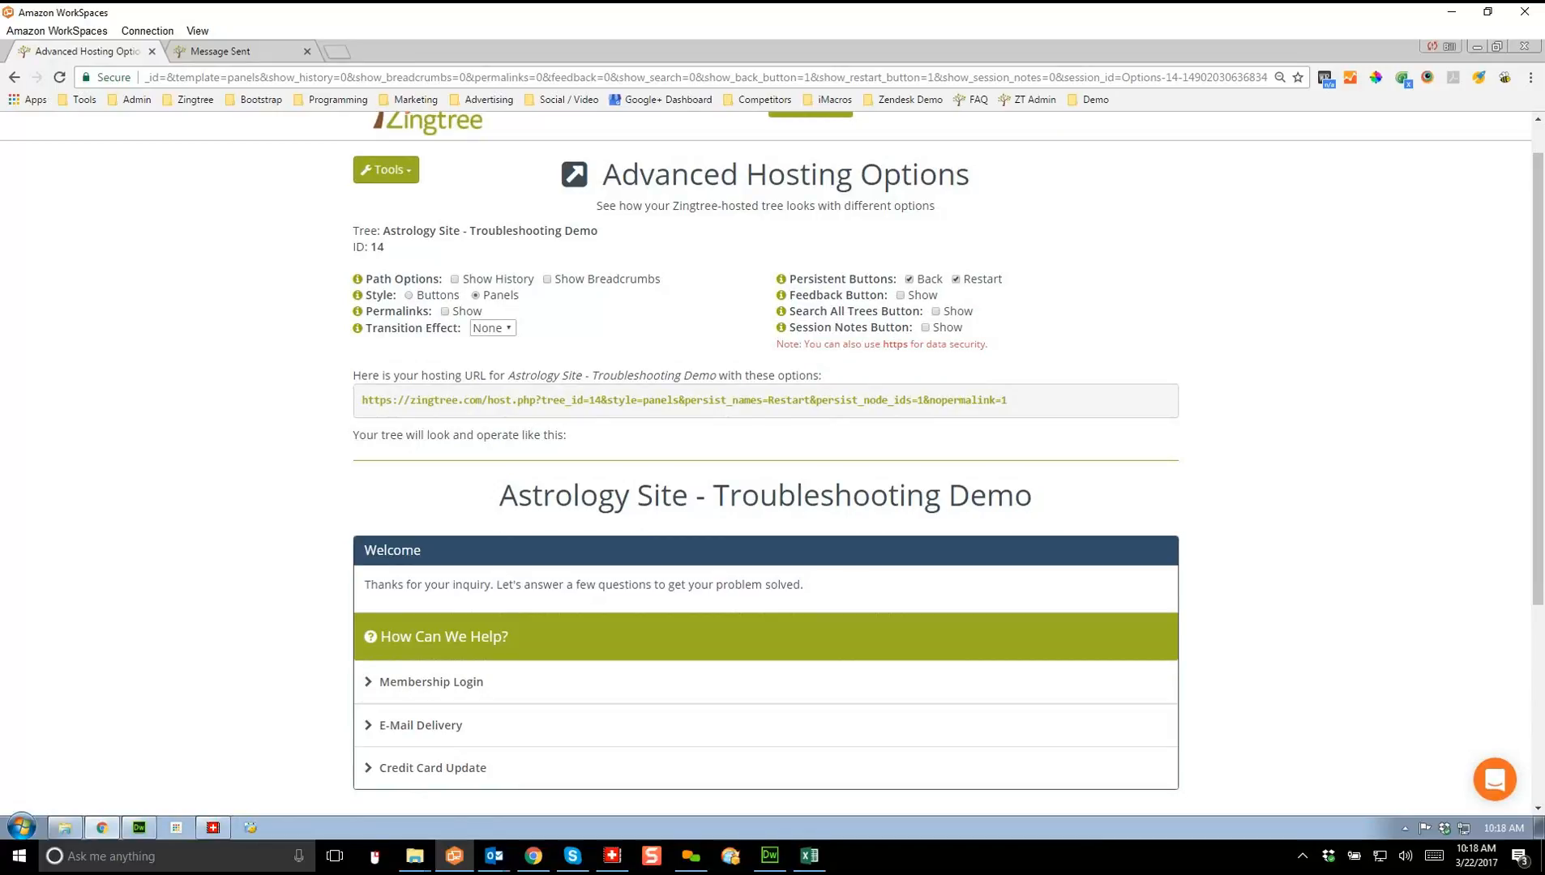
left_click(455, 280)
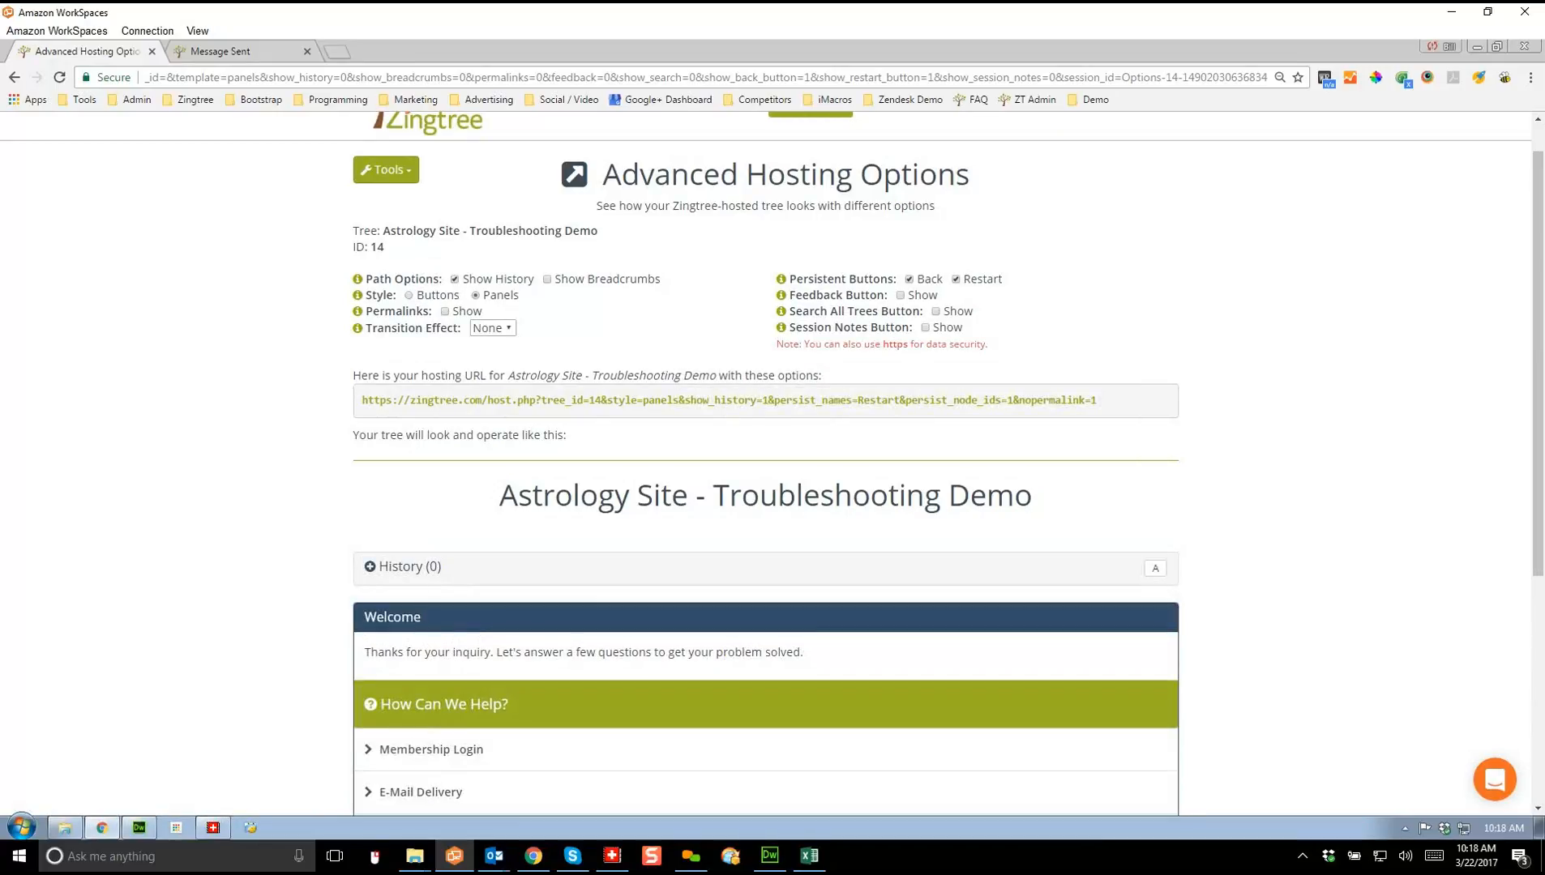
left_click(431, 749)
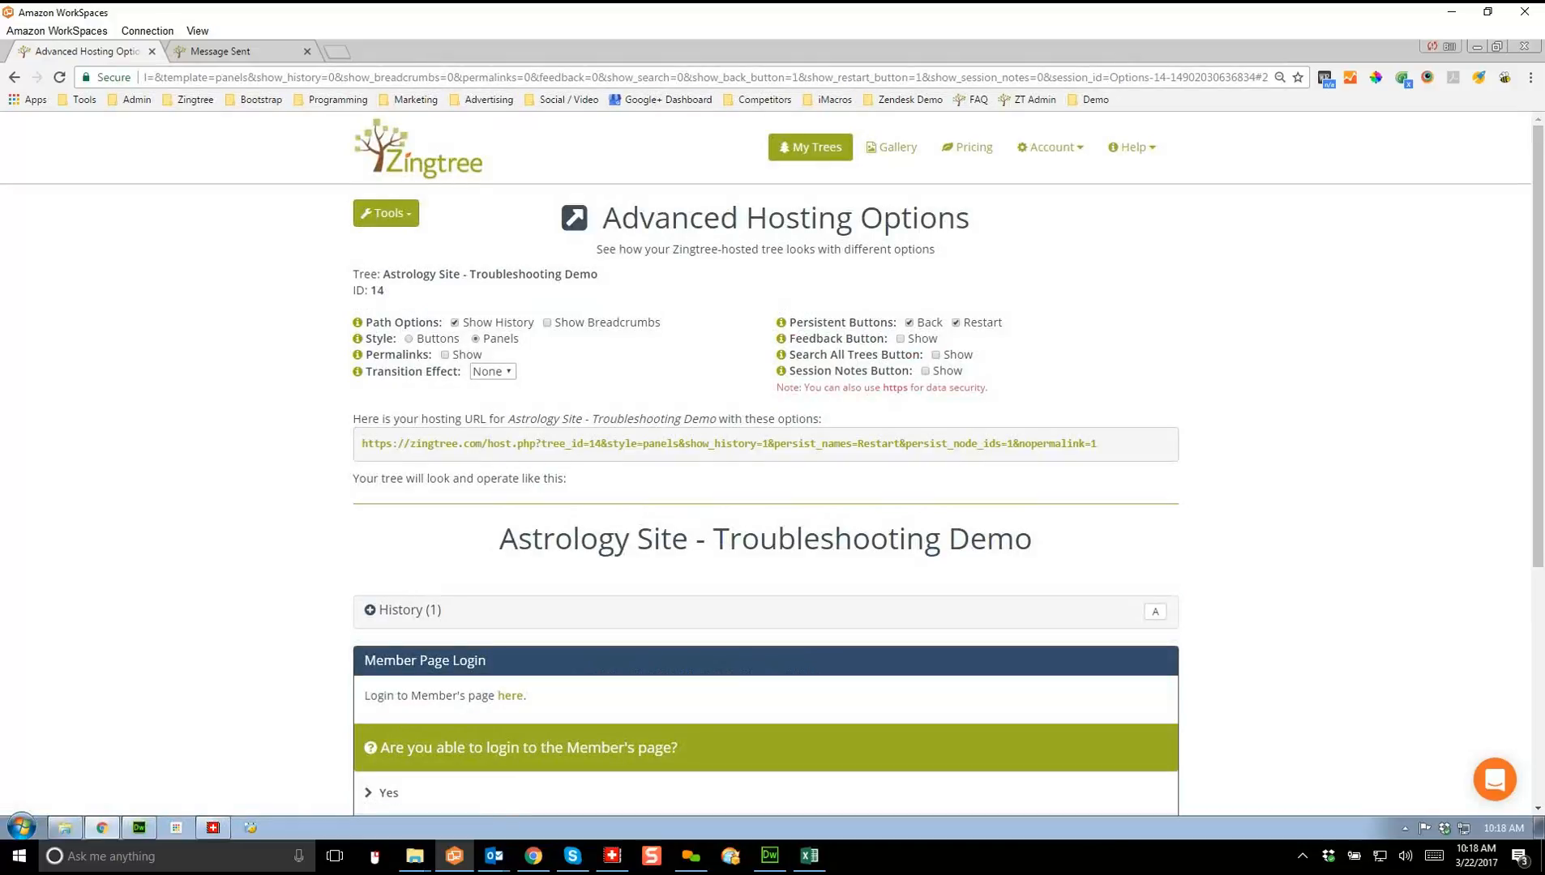
left_click(409, 610)
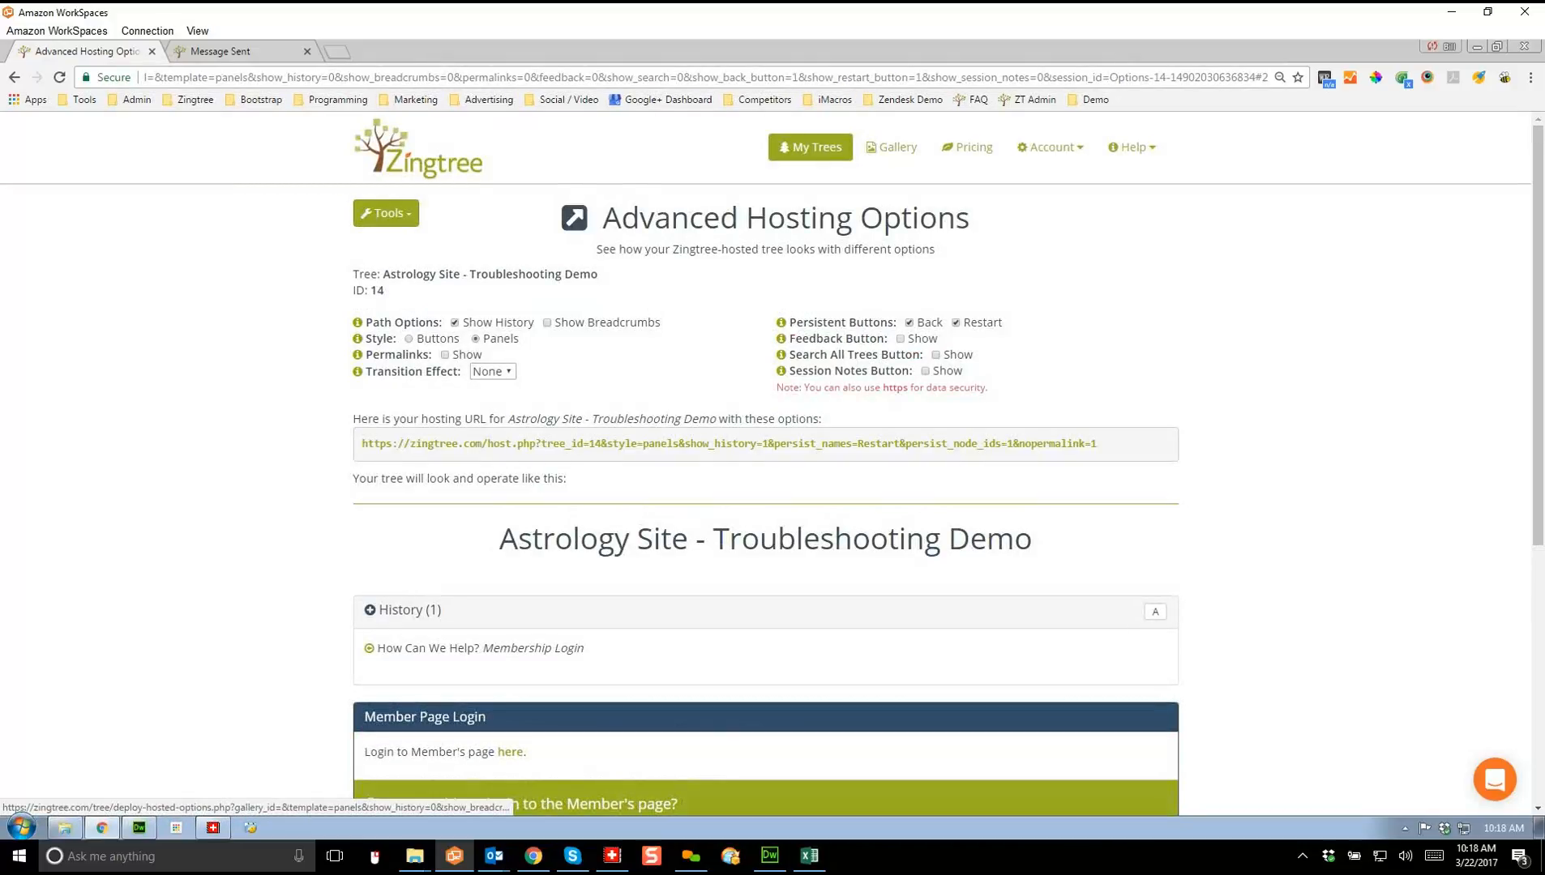
left_click(409, 610)
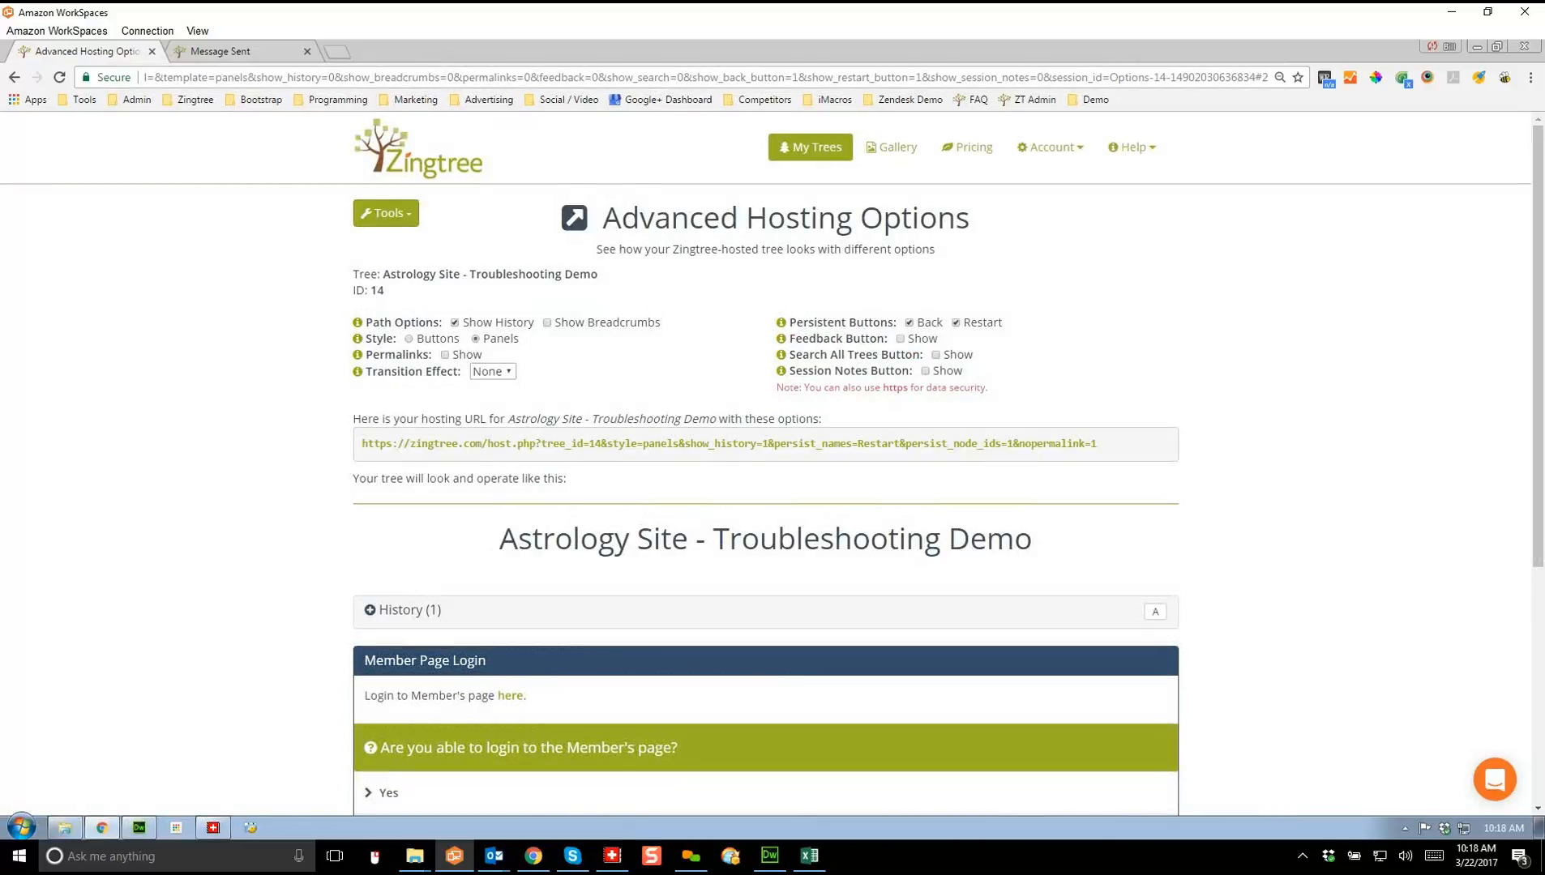
Step: Turn history off, try Show Breadcrumbs while answering Yes in the preview, then turn breadcrumbs off
left_click(455, 323)
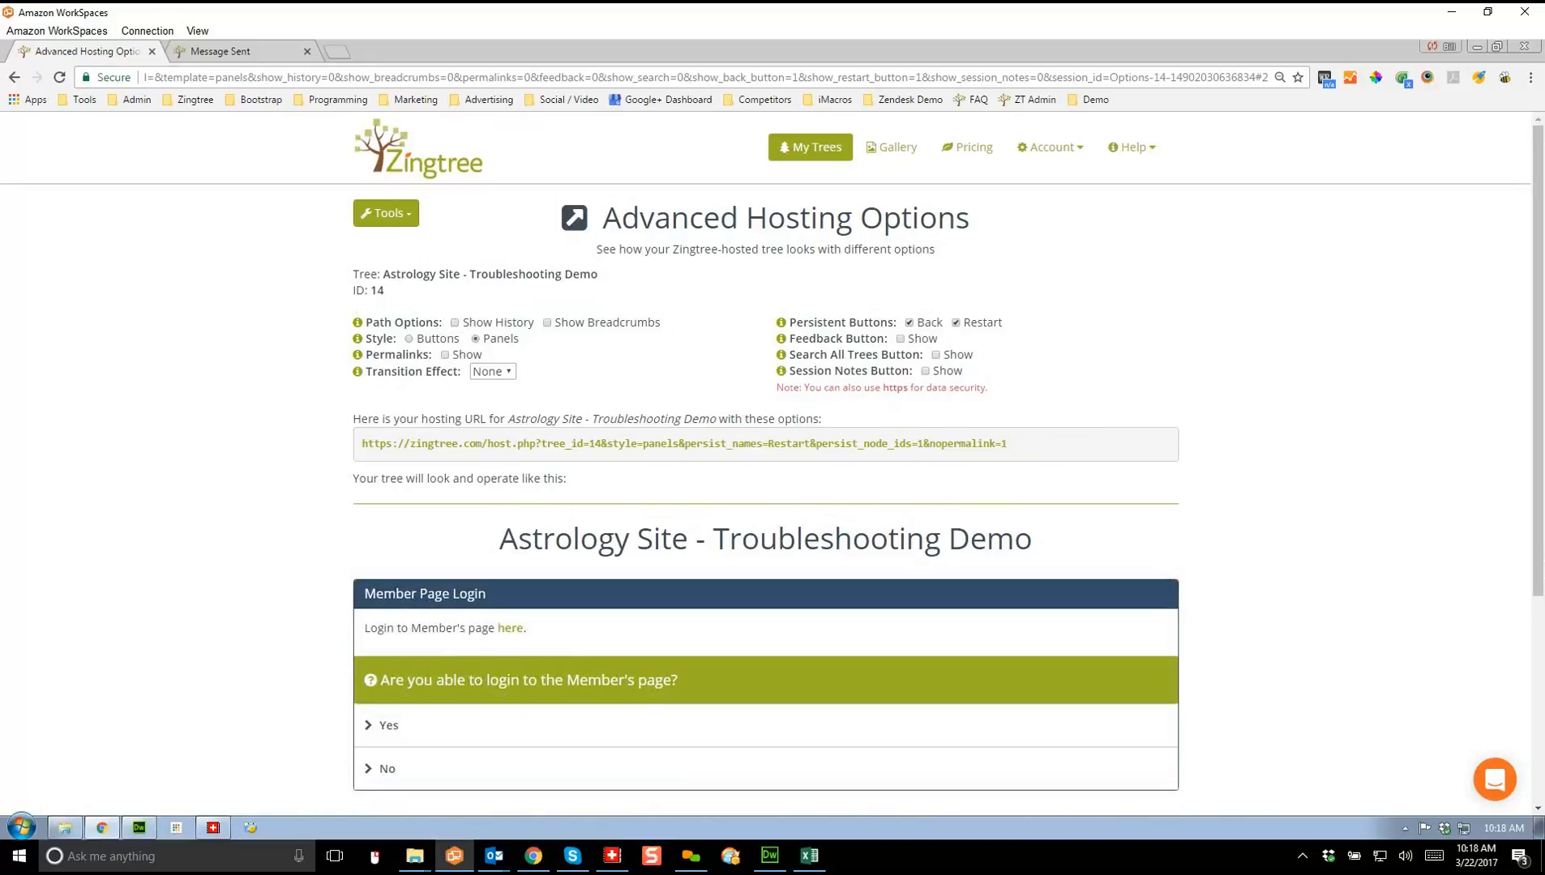
left_click(547, 322)
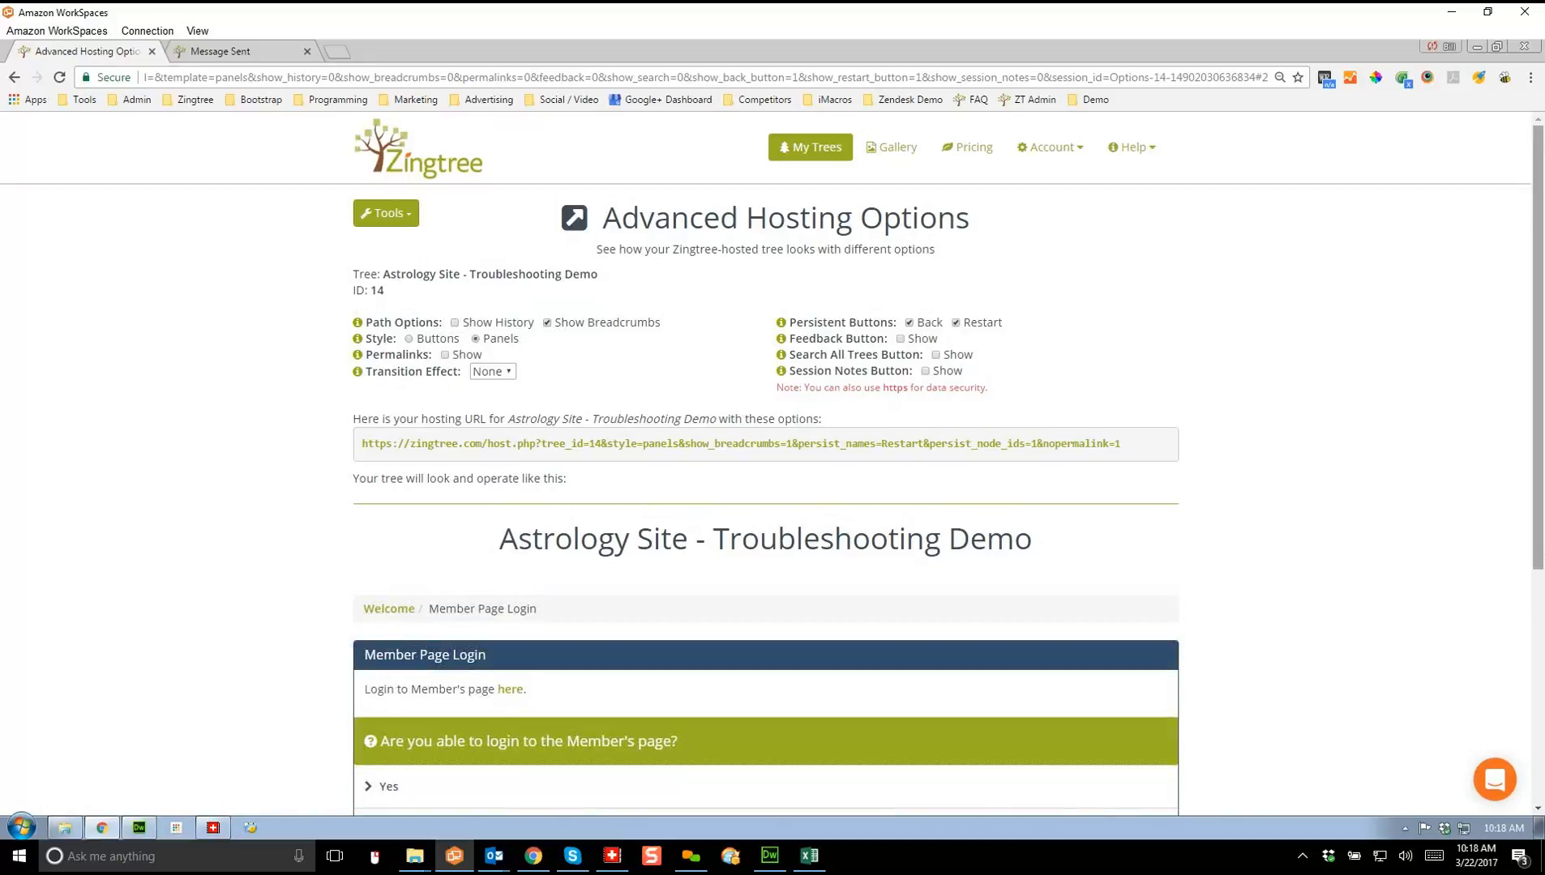
scroll(843, 442, "down", 1)
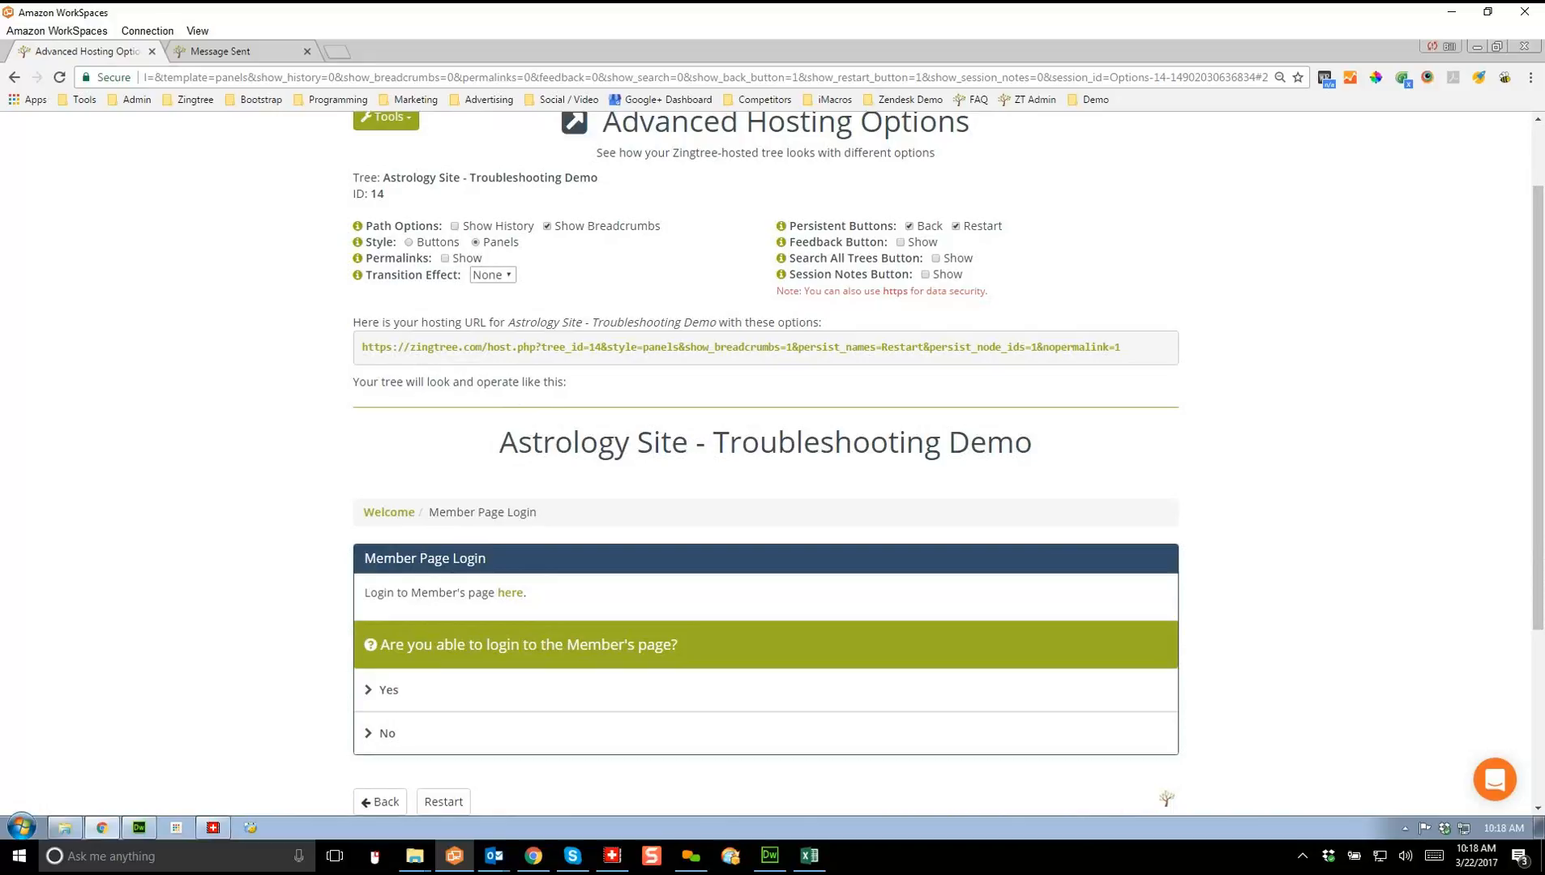
left_click_drag(537, 512, 398, 512)
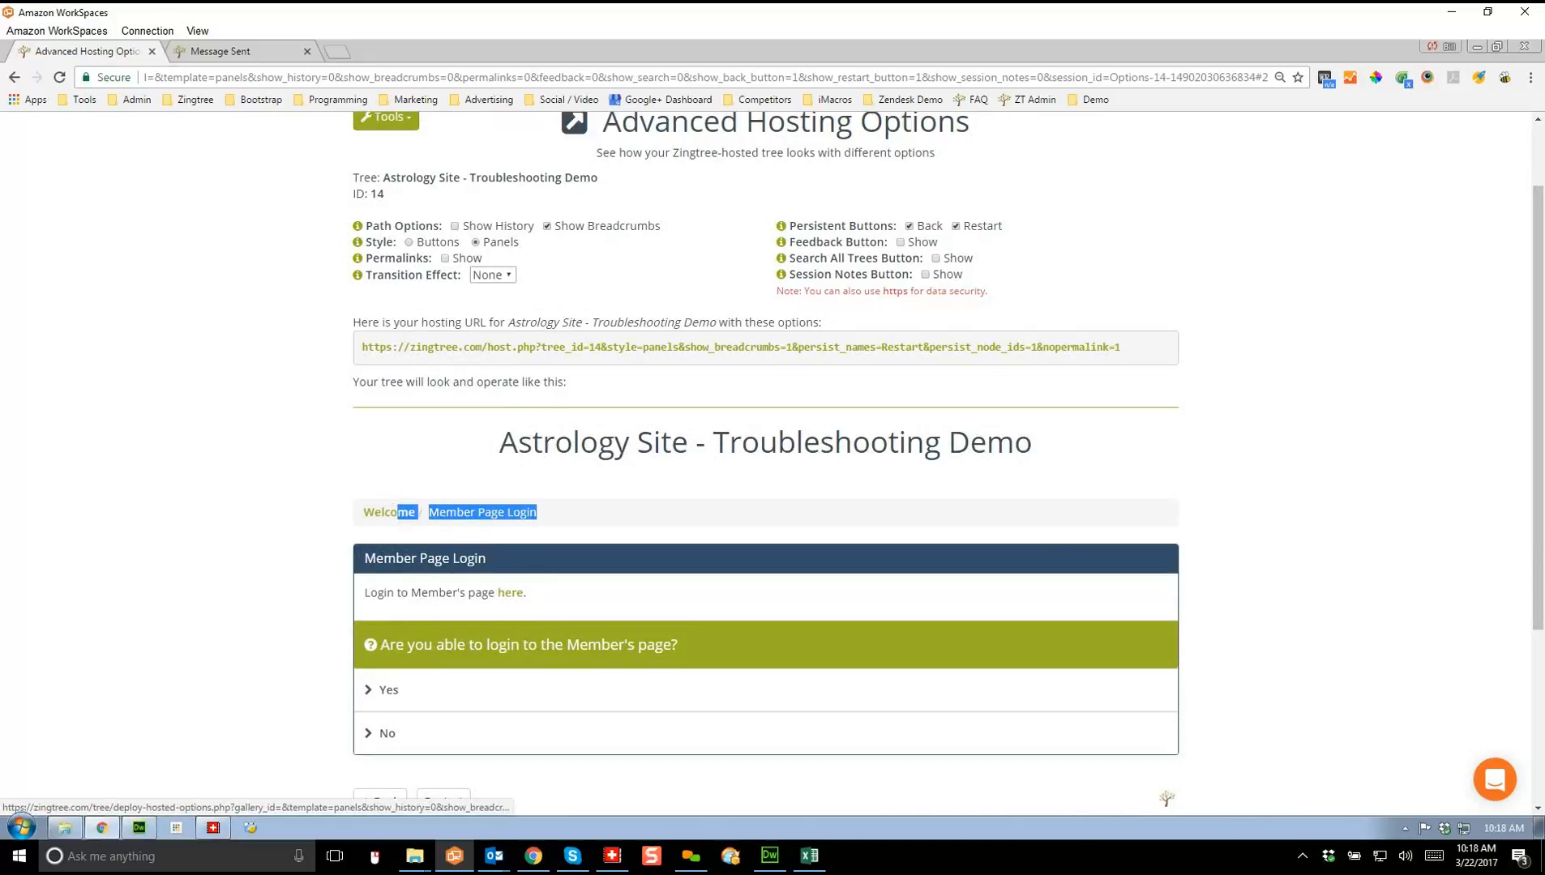
left_click(604, 514)
left_click(390, 690)
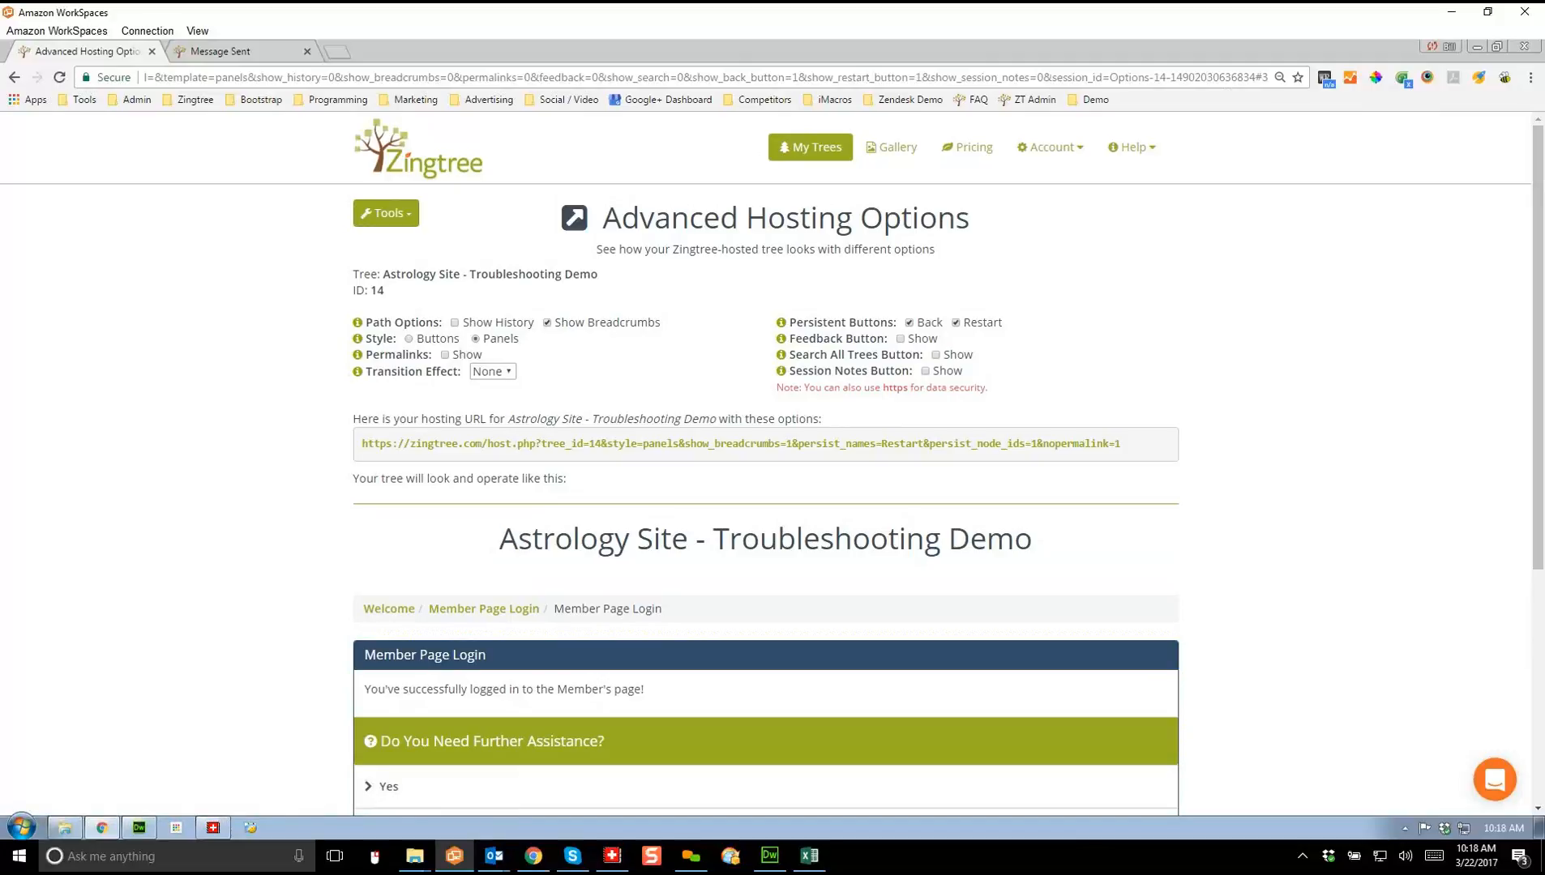
left_click(547, 322)
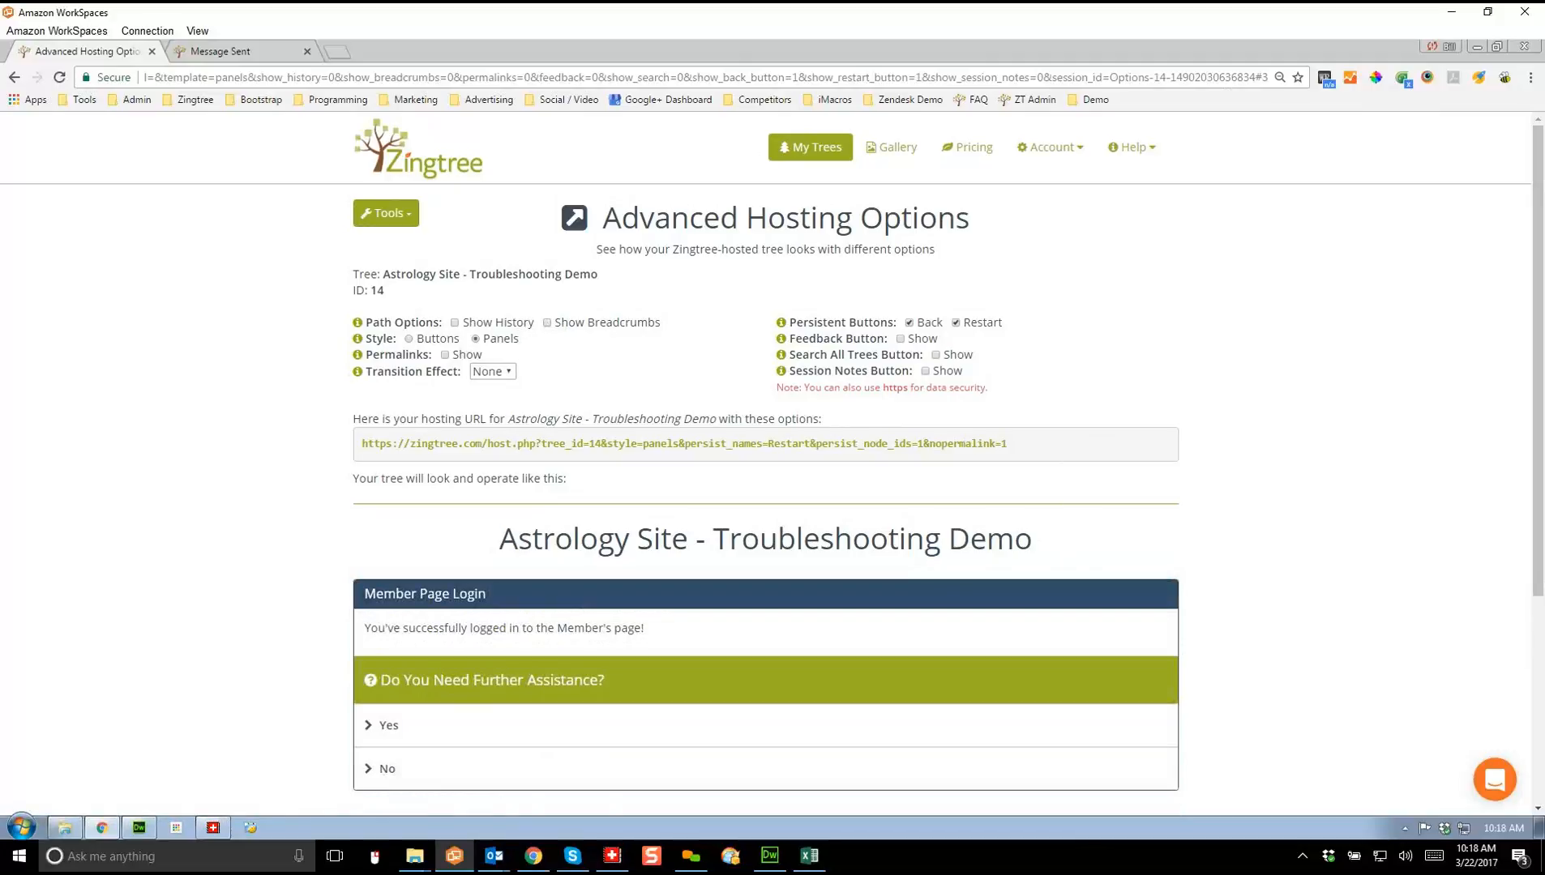
Step: Uncheck the persistent Restart and Back buttons under Persistent Buttons
left_click_drag(1538, 361, 1538, 417)
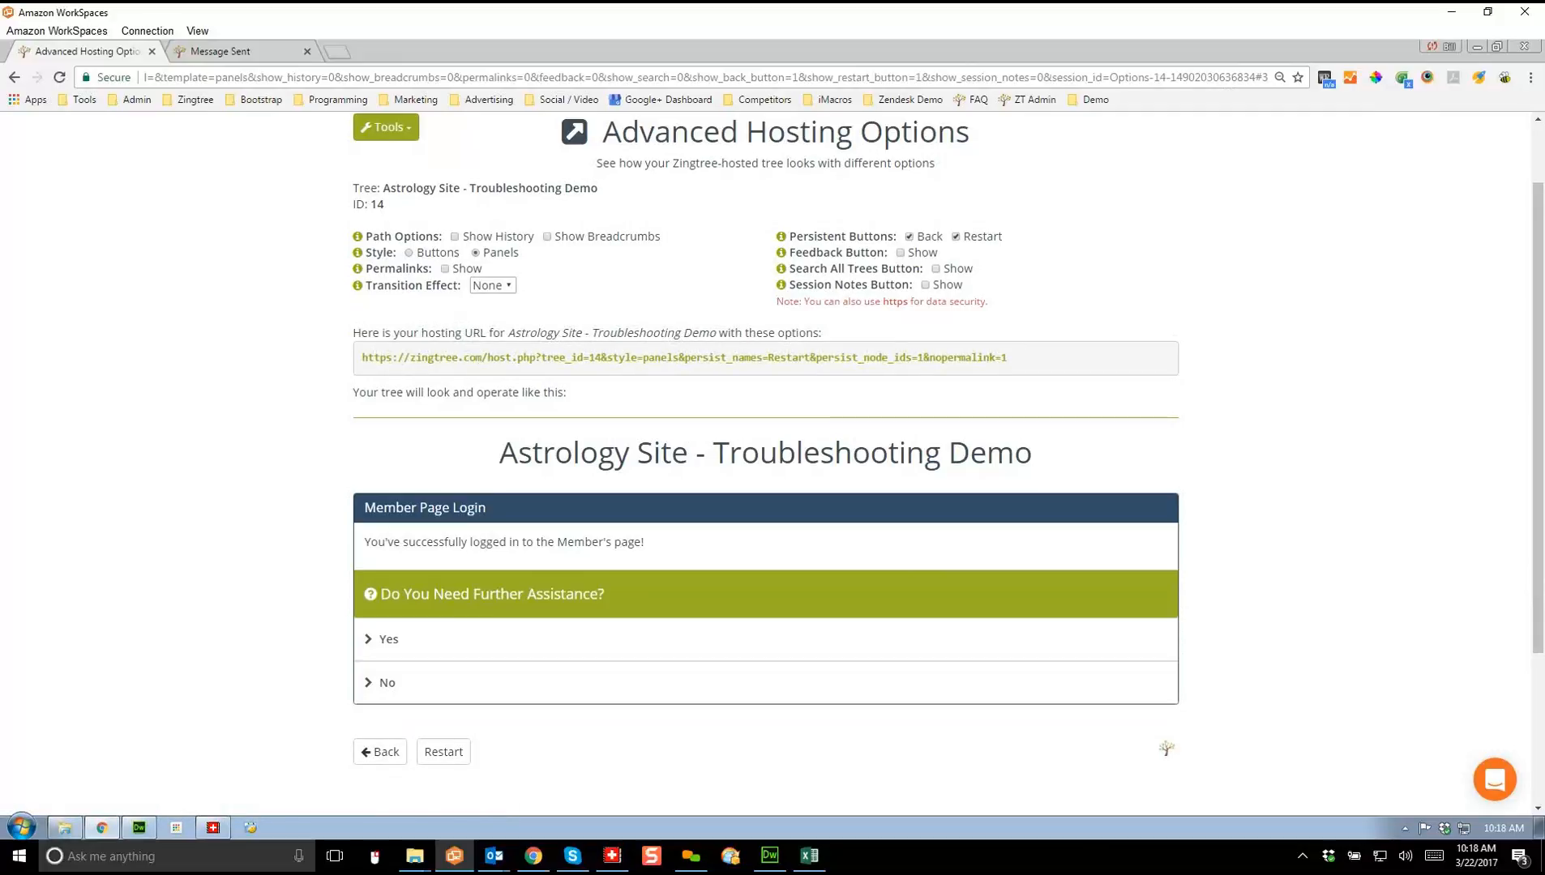
left_click(956, 237)
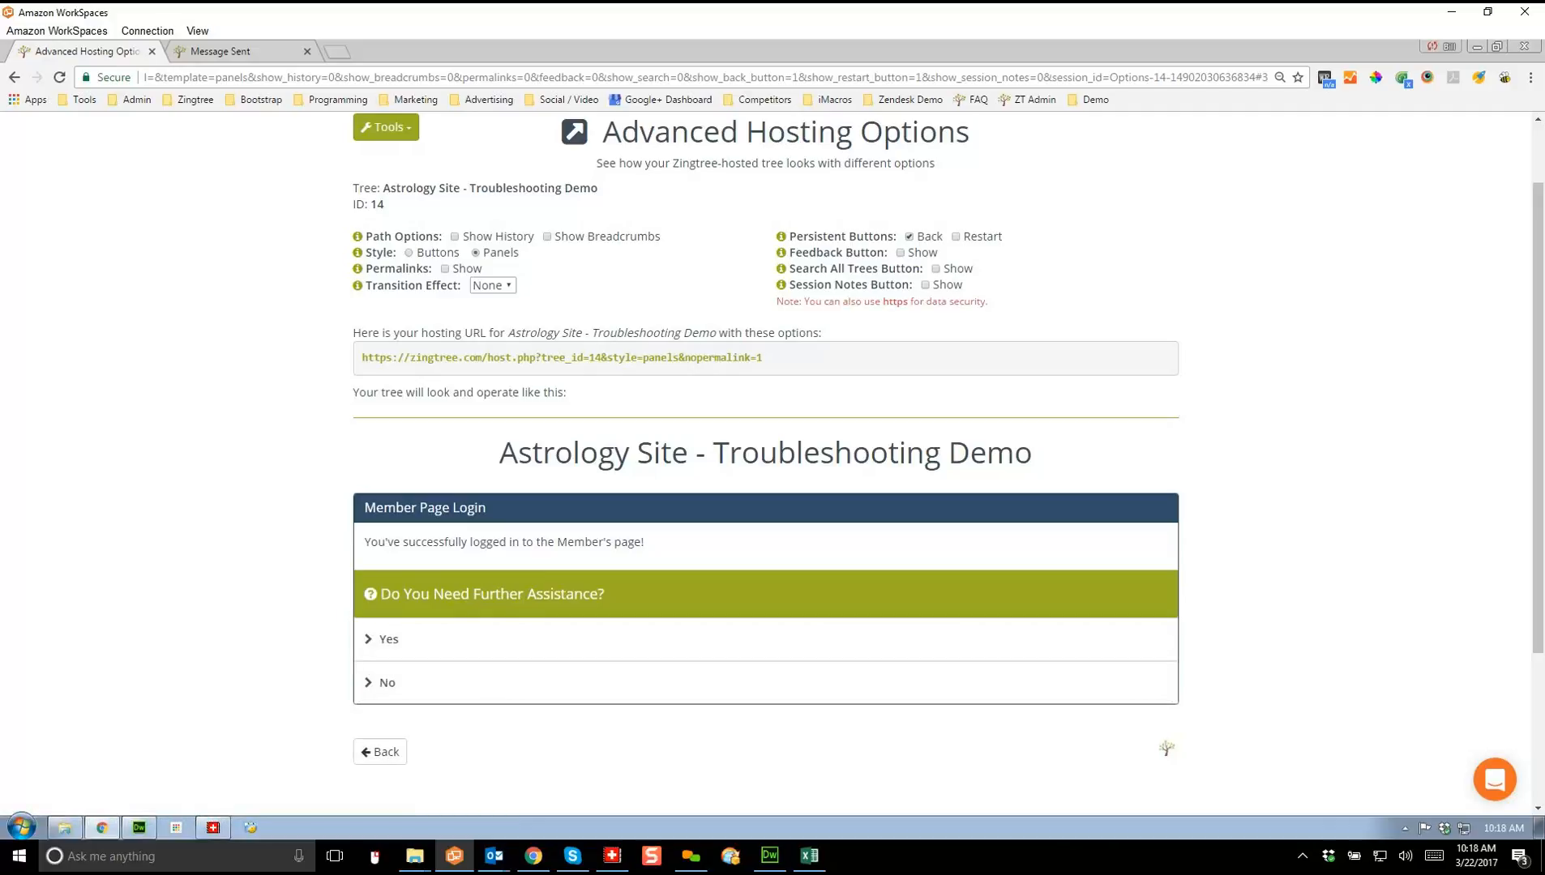
left_click(910, 237)
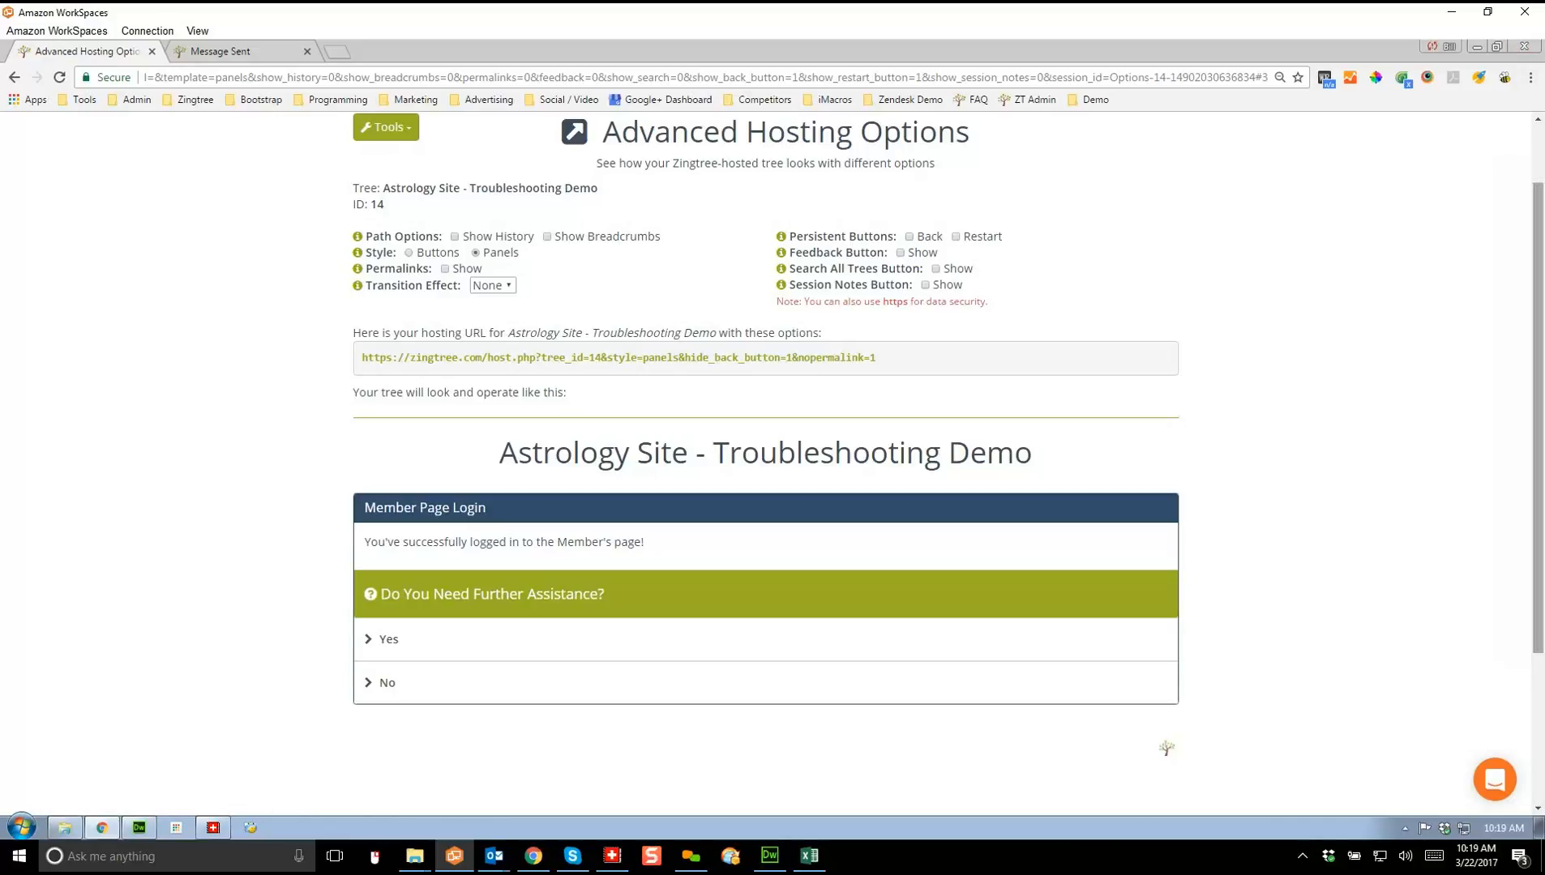
scroll(765, 462, "up", 2)
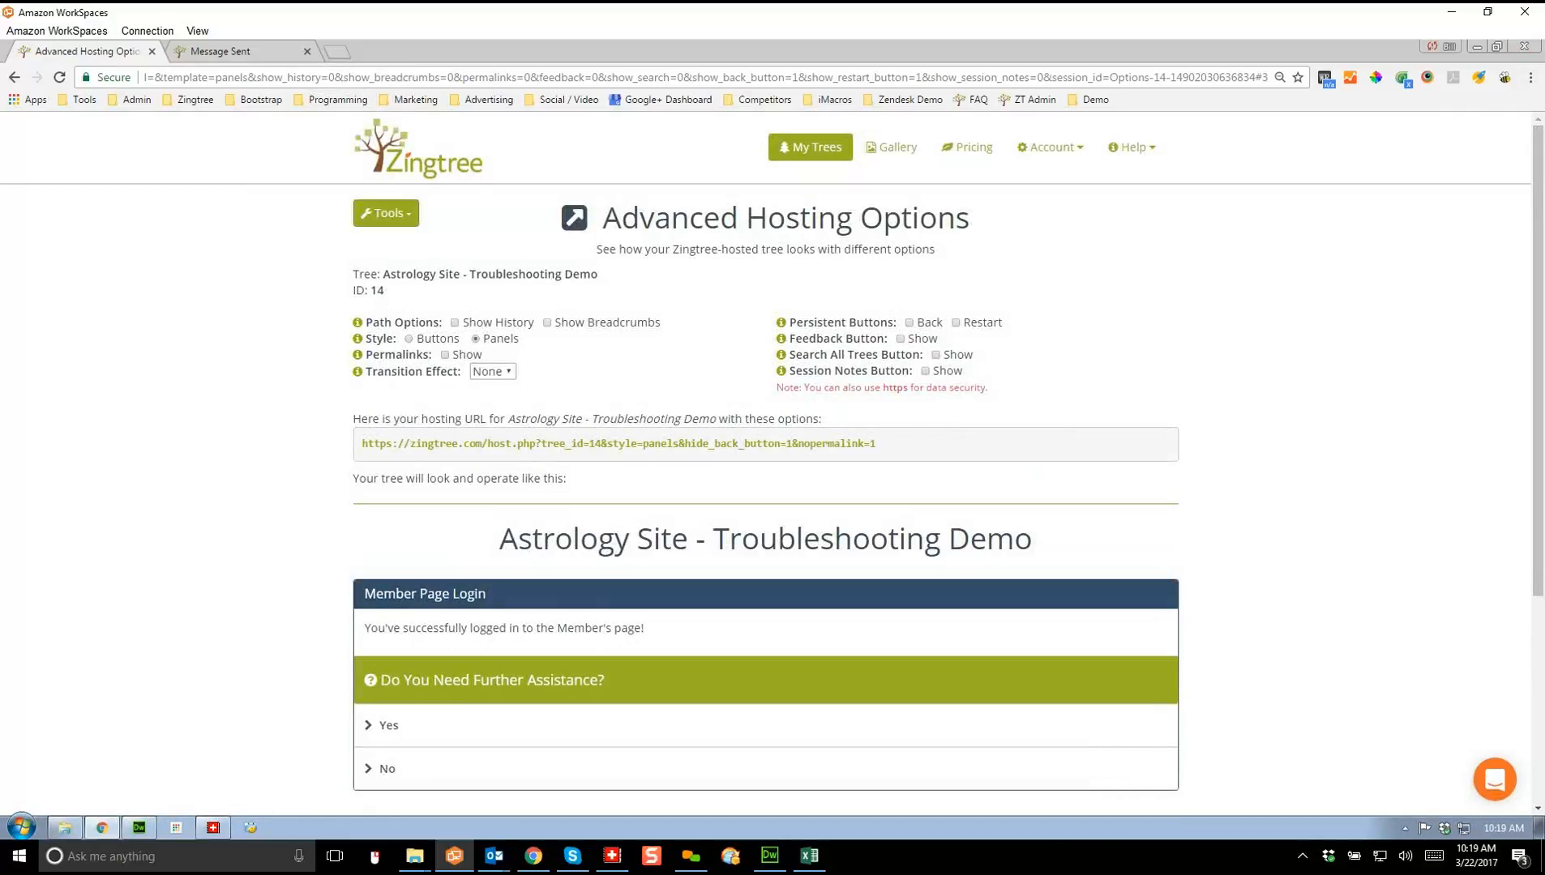
left_click(386, 213)
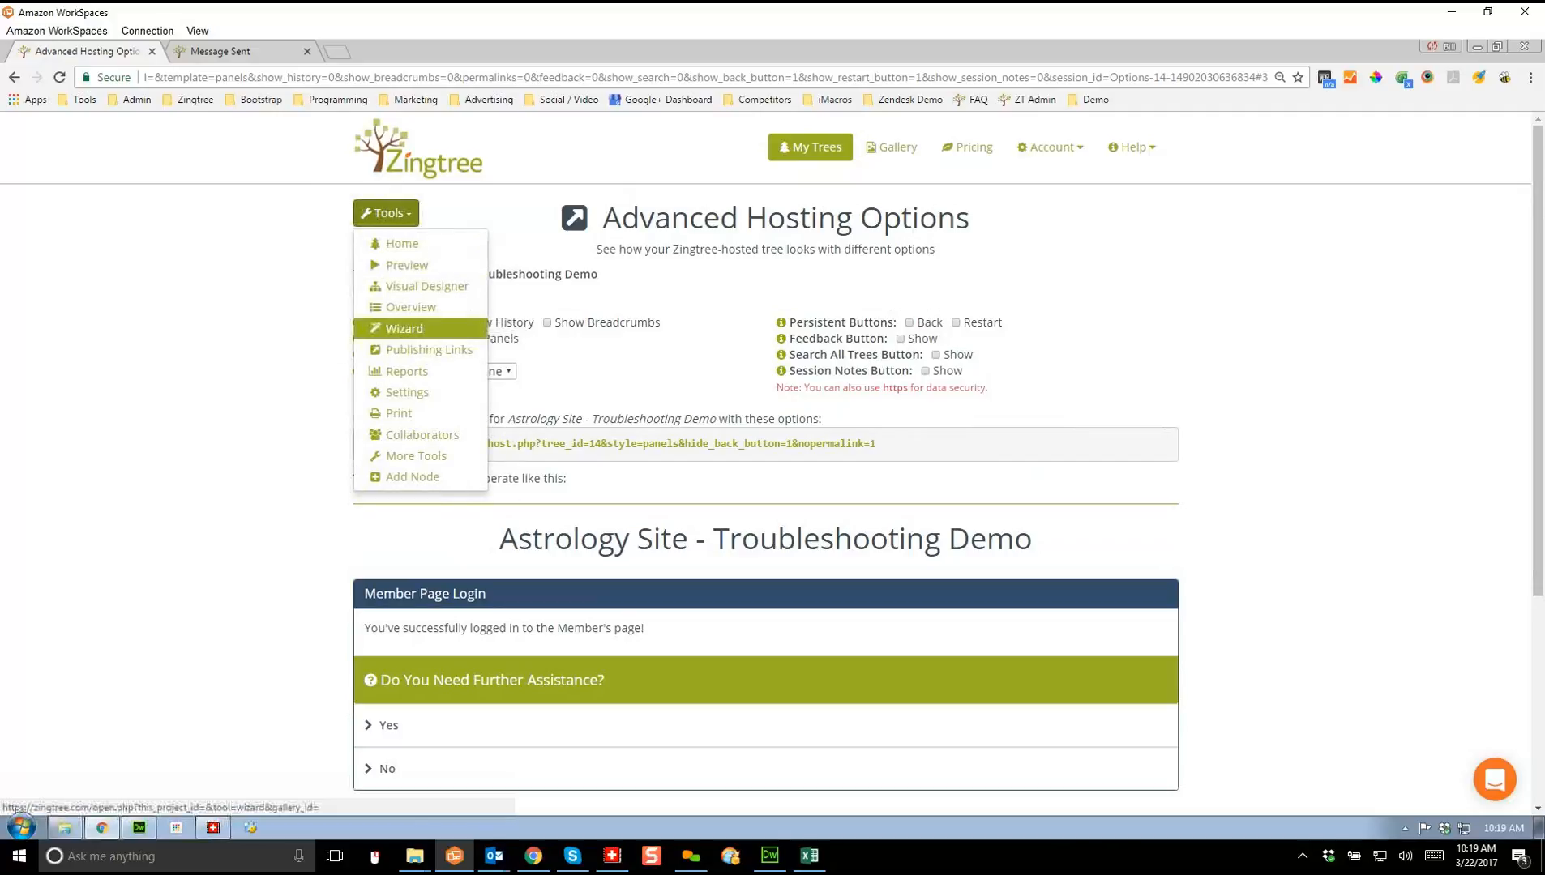
Step: In the tree's Settings, preview the Sunshine theme, then choose Grape and save it
left_click(407, 393)
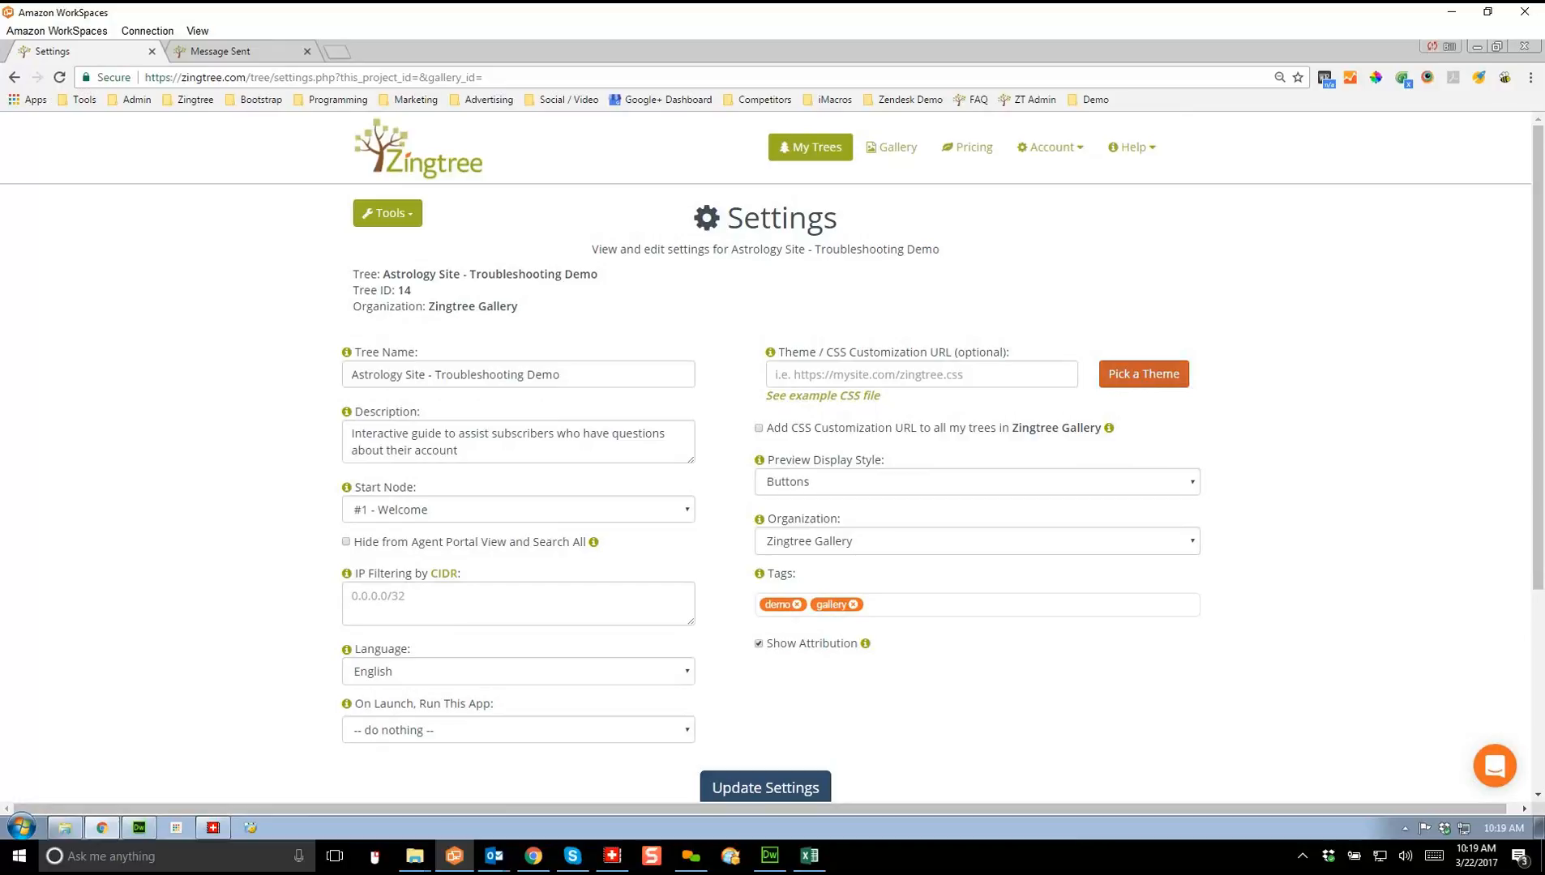
left_click(1144, 374)
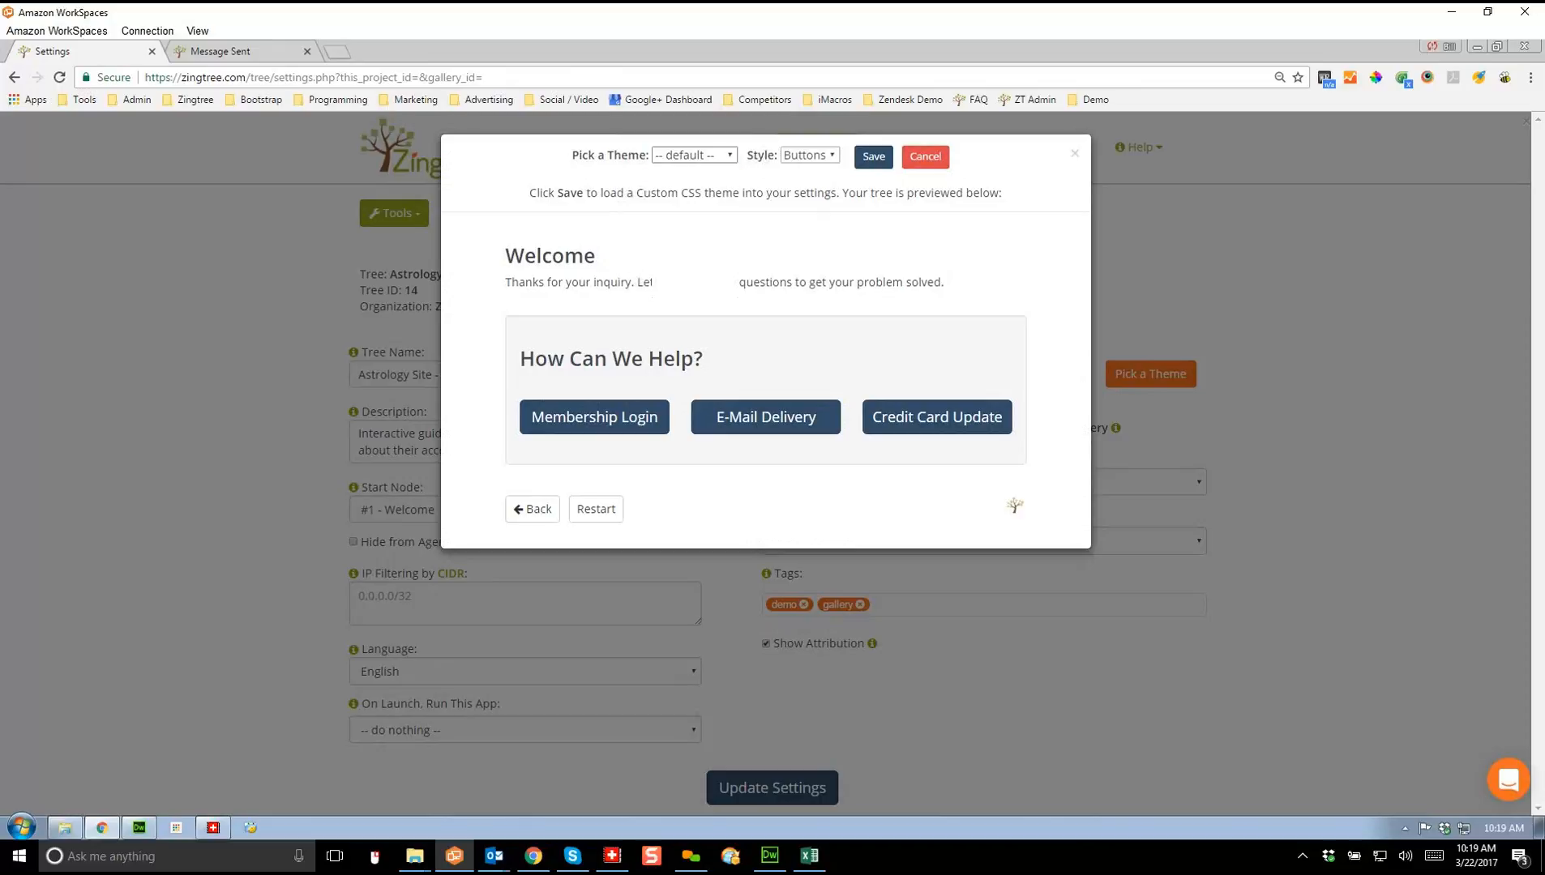
left_click(694, 154)
left_click(679, 203)
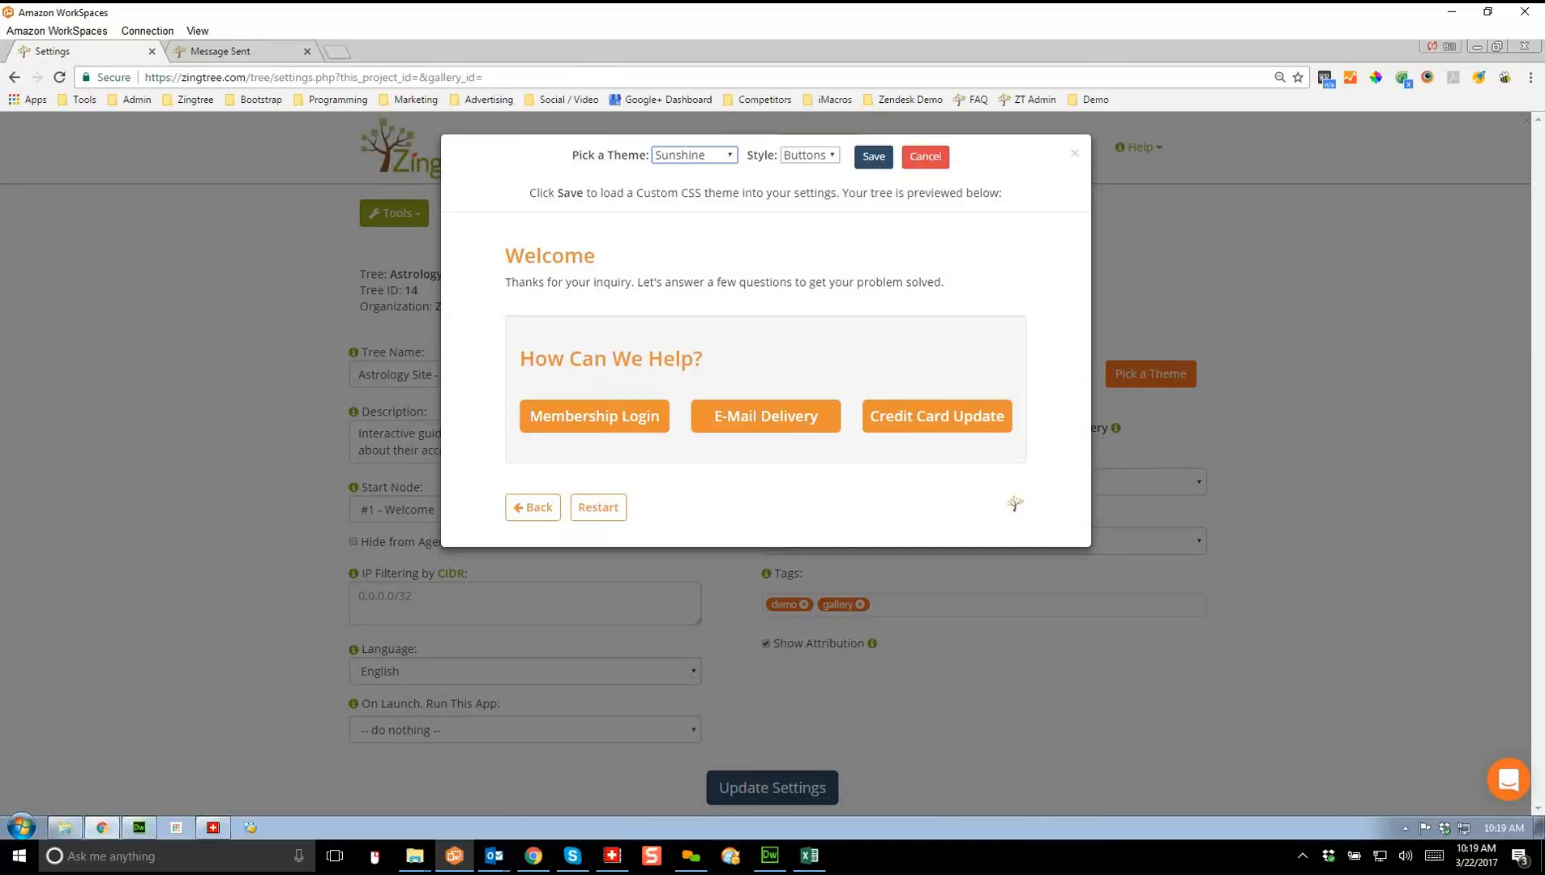
left_click(694, 155)
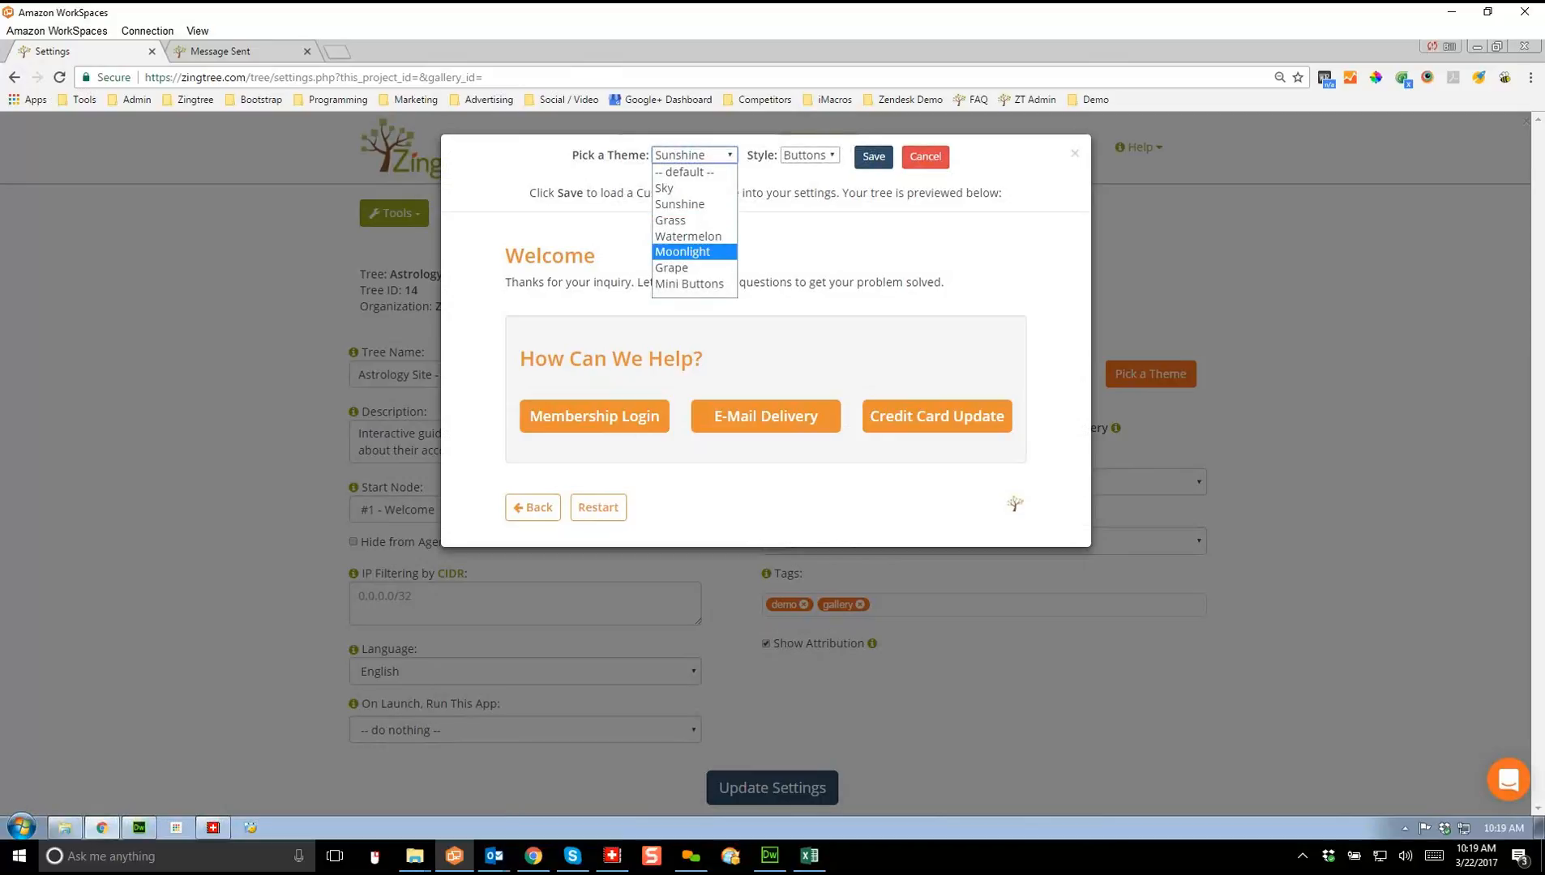
left_click(671, 268)
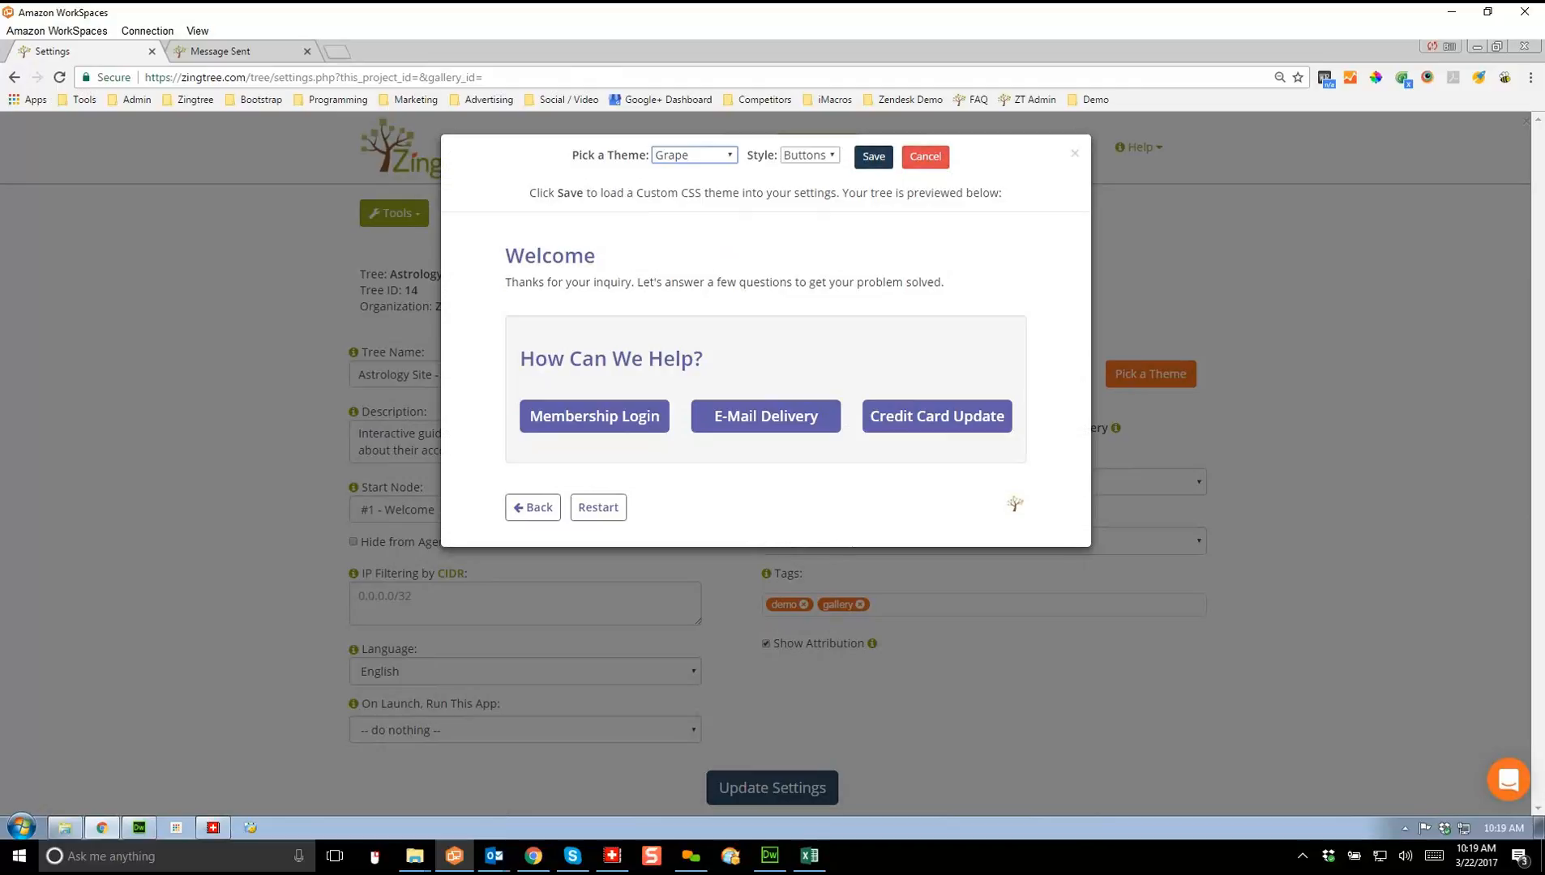
left_click(874, 157)
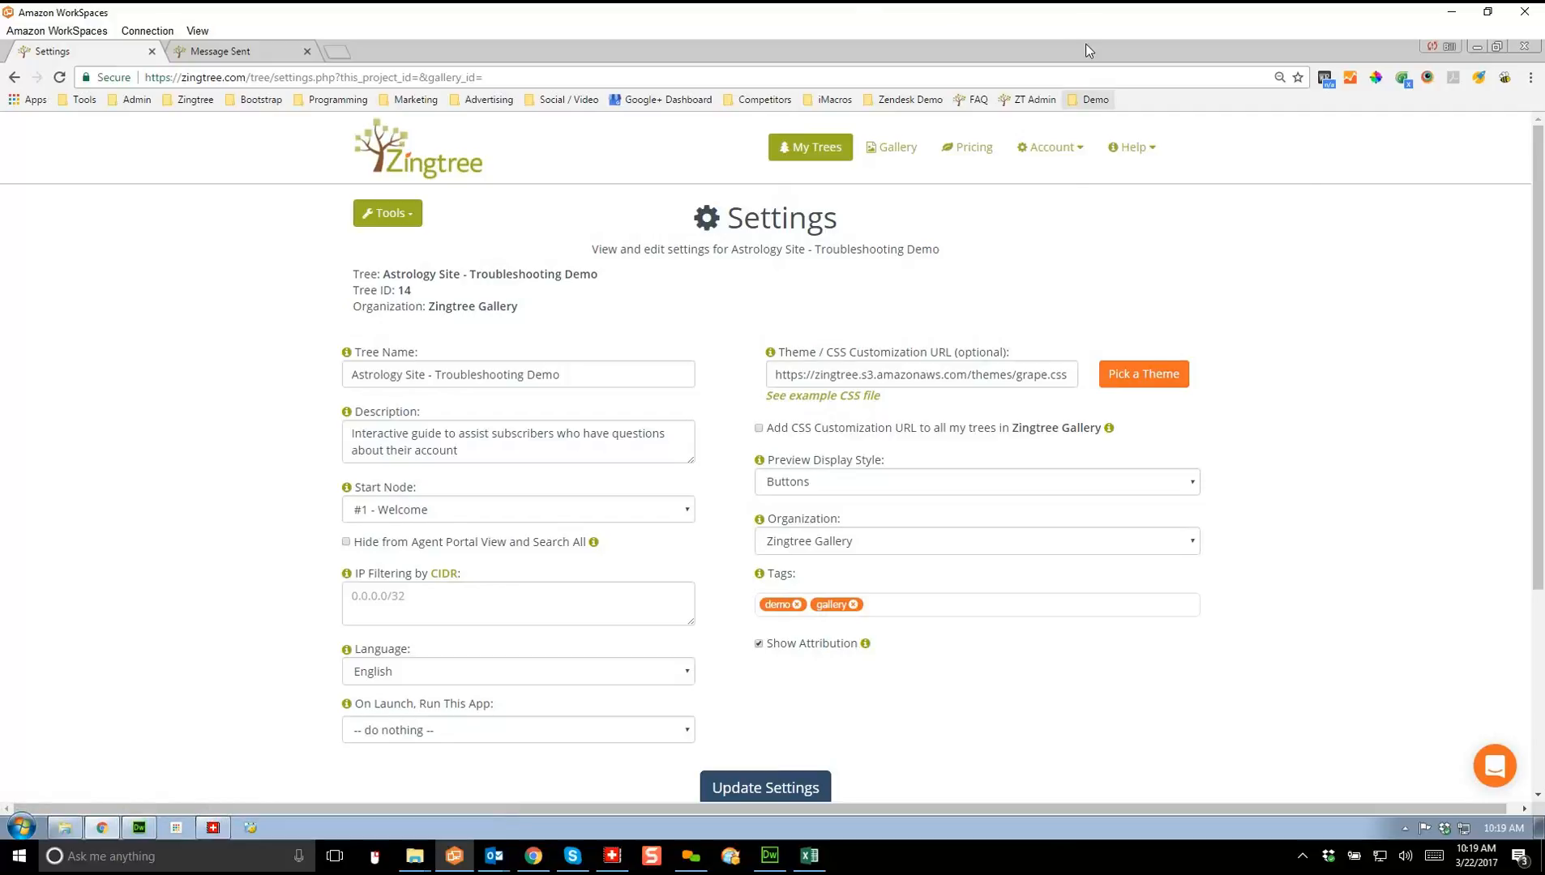
left_click(1090, 99)
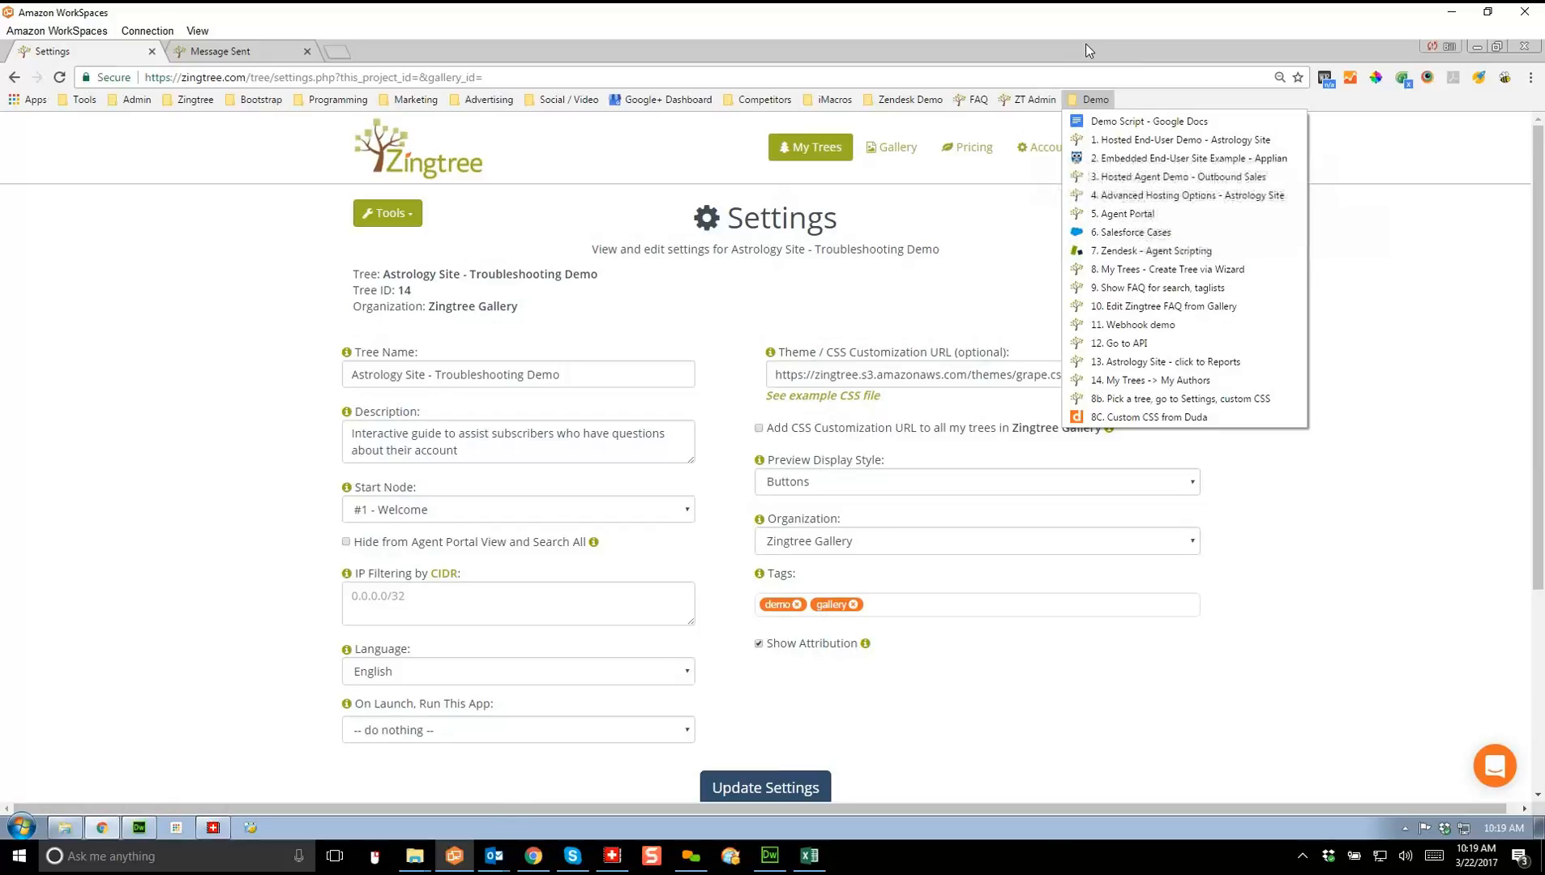
Step: Open the Self guided help – Duda Support page from the 3rd Party Sites bookmarks
mouse_move(188, 100)
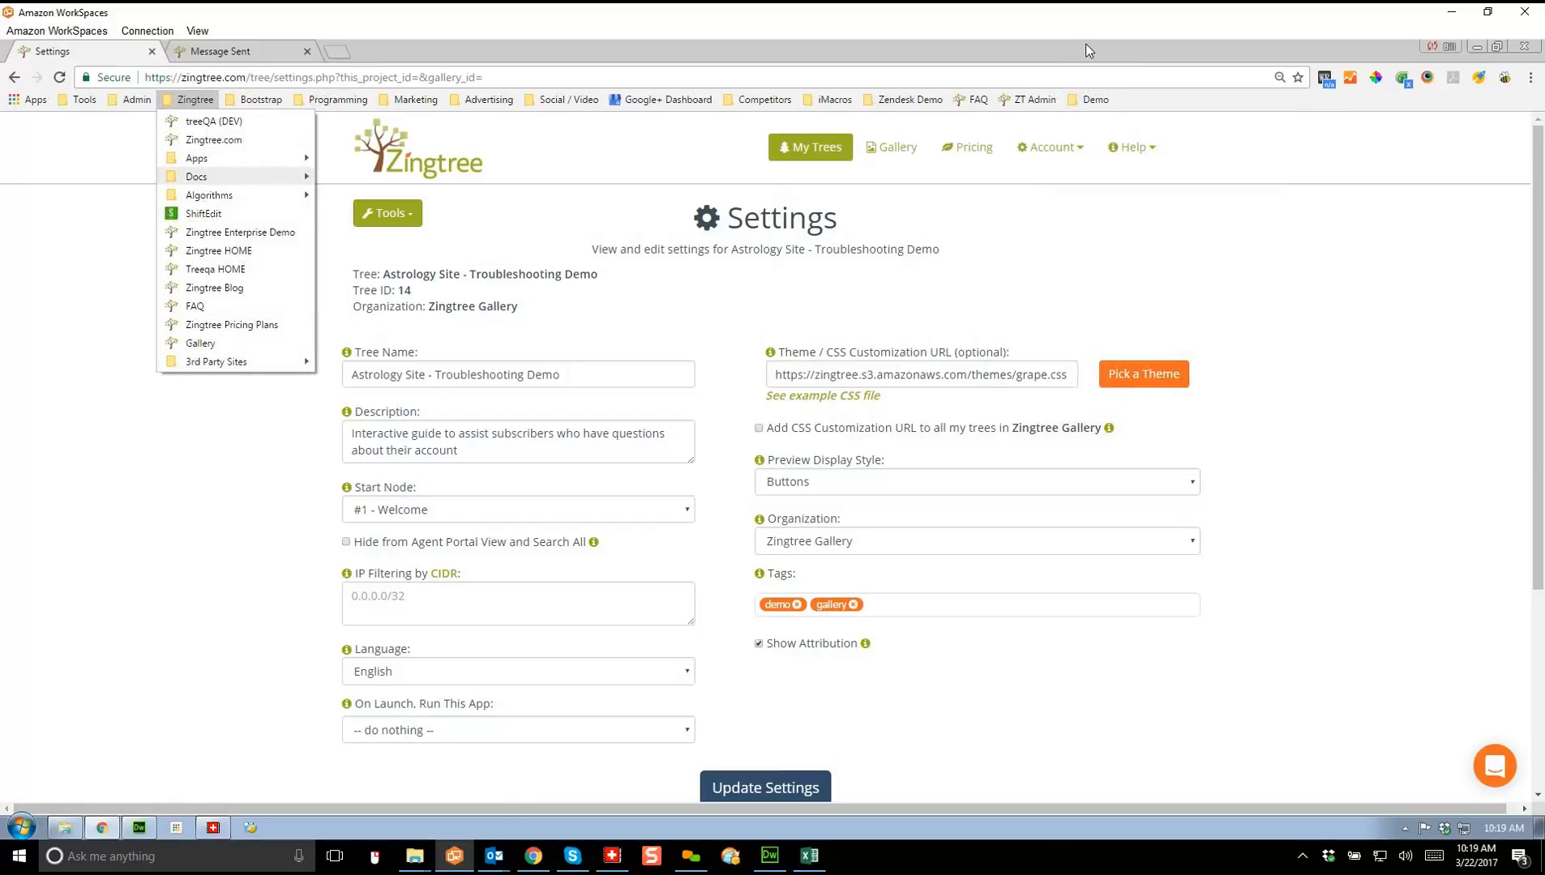
mouse_move(217, 361)
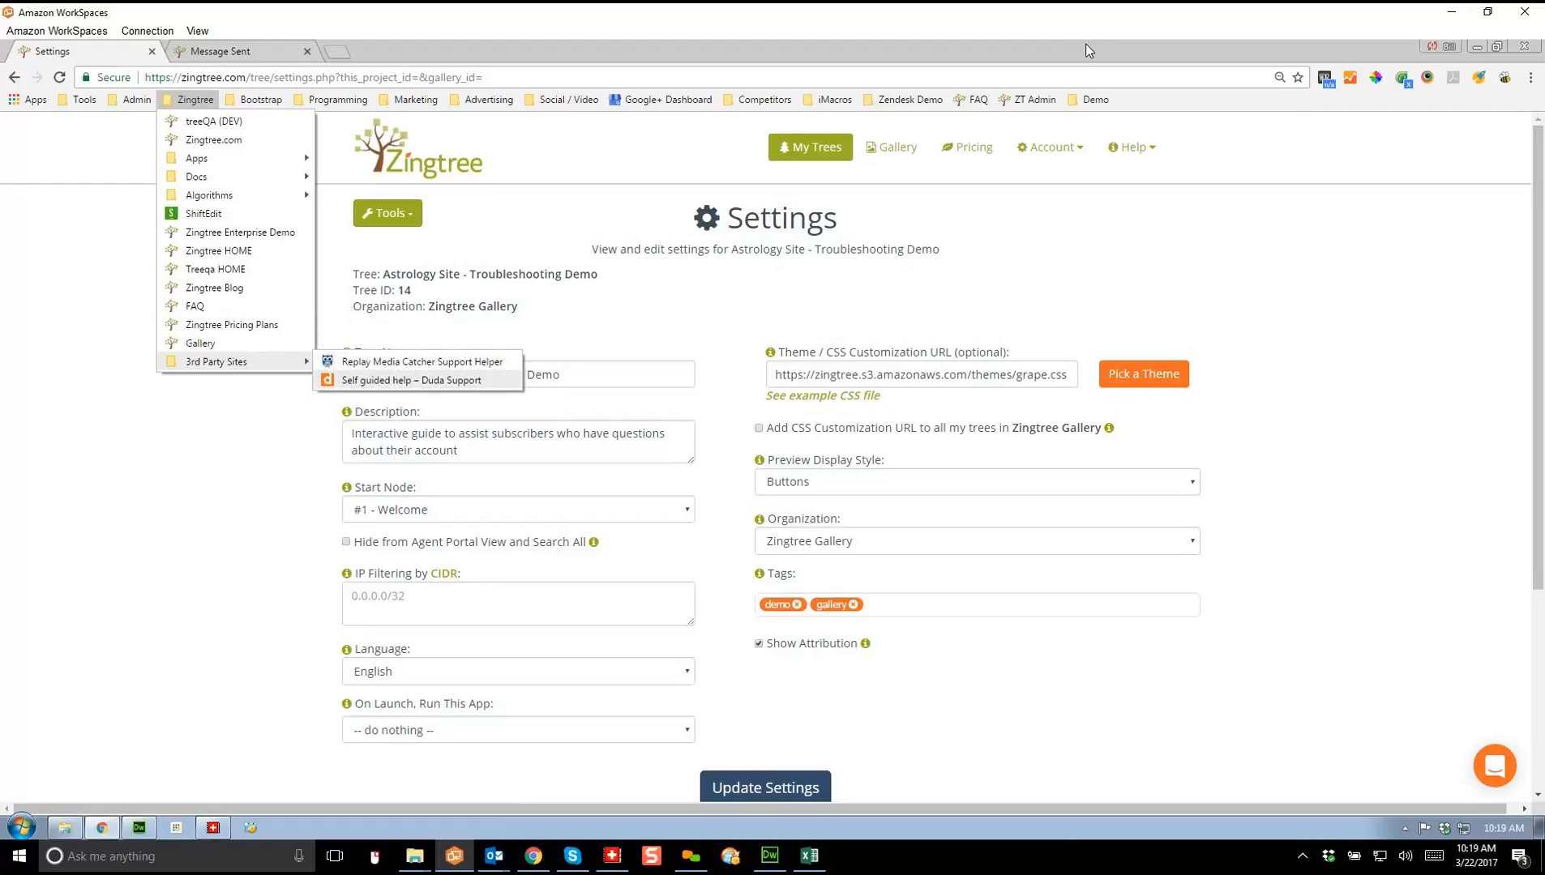
left_click(411, 380)
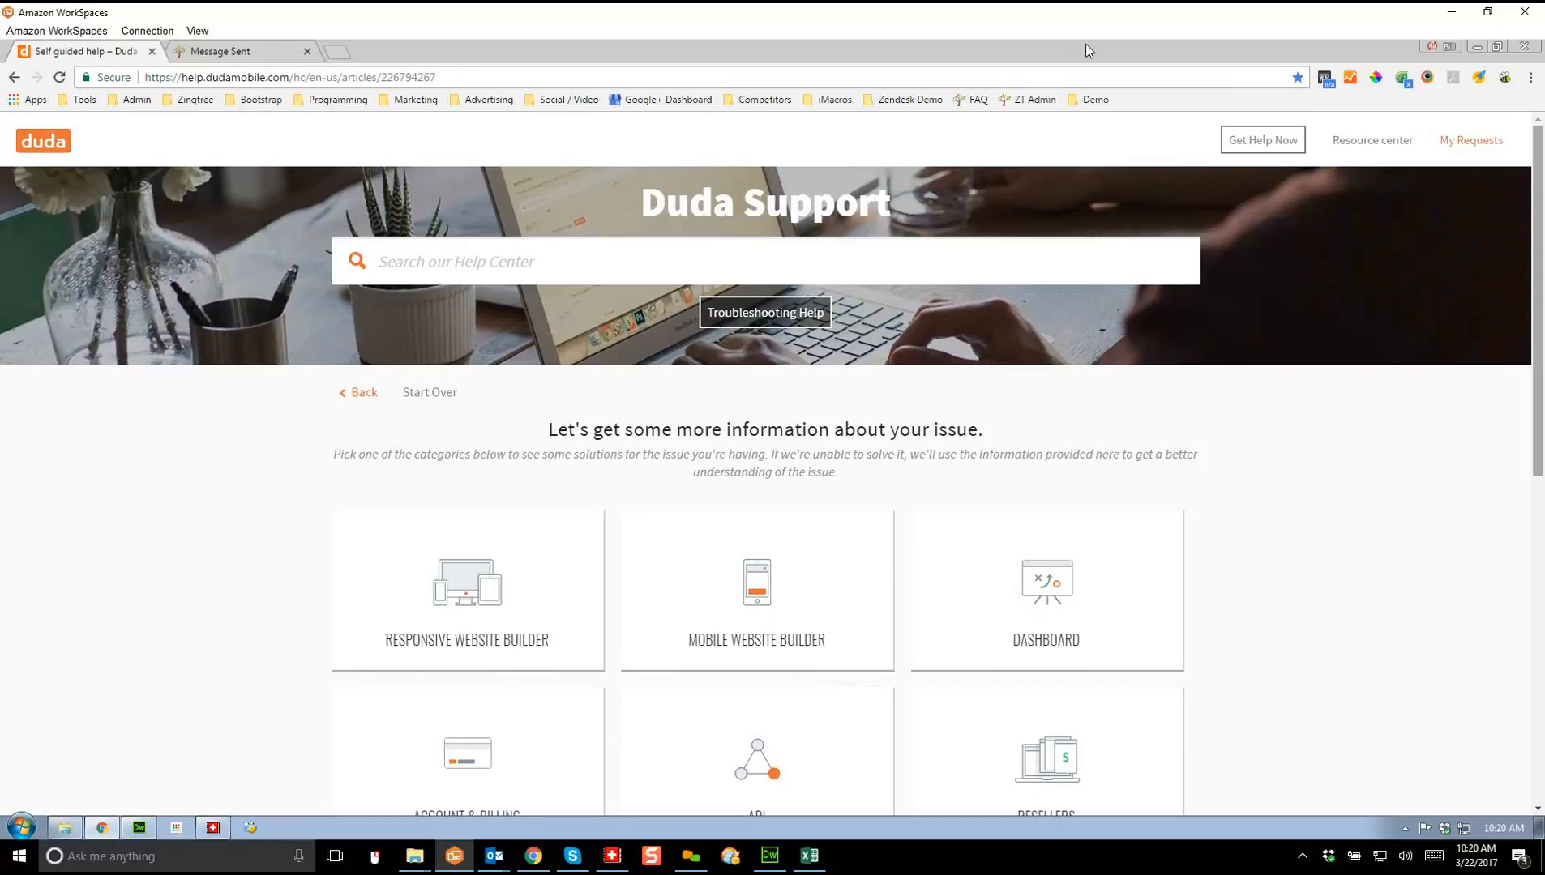
Step: Follow the Duda help tree through API and the billing issue to the test payments answer
scroll(757, 462, "down", 1)
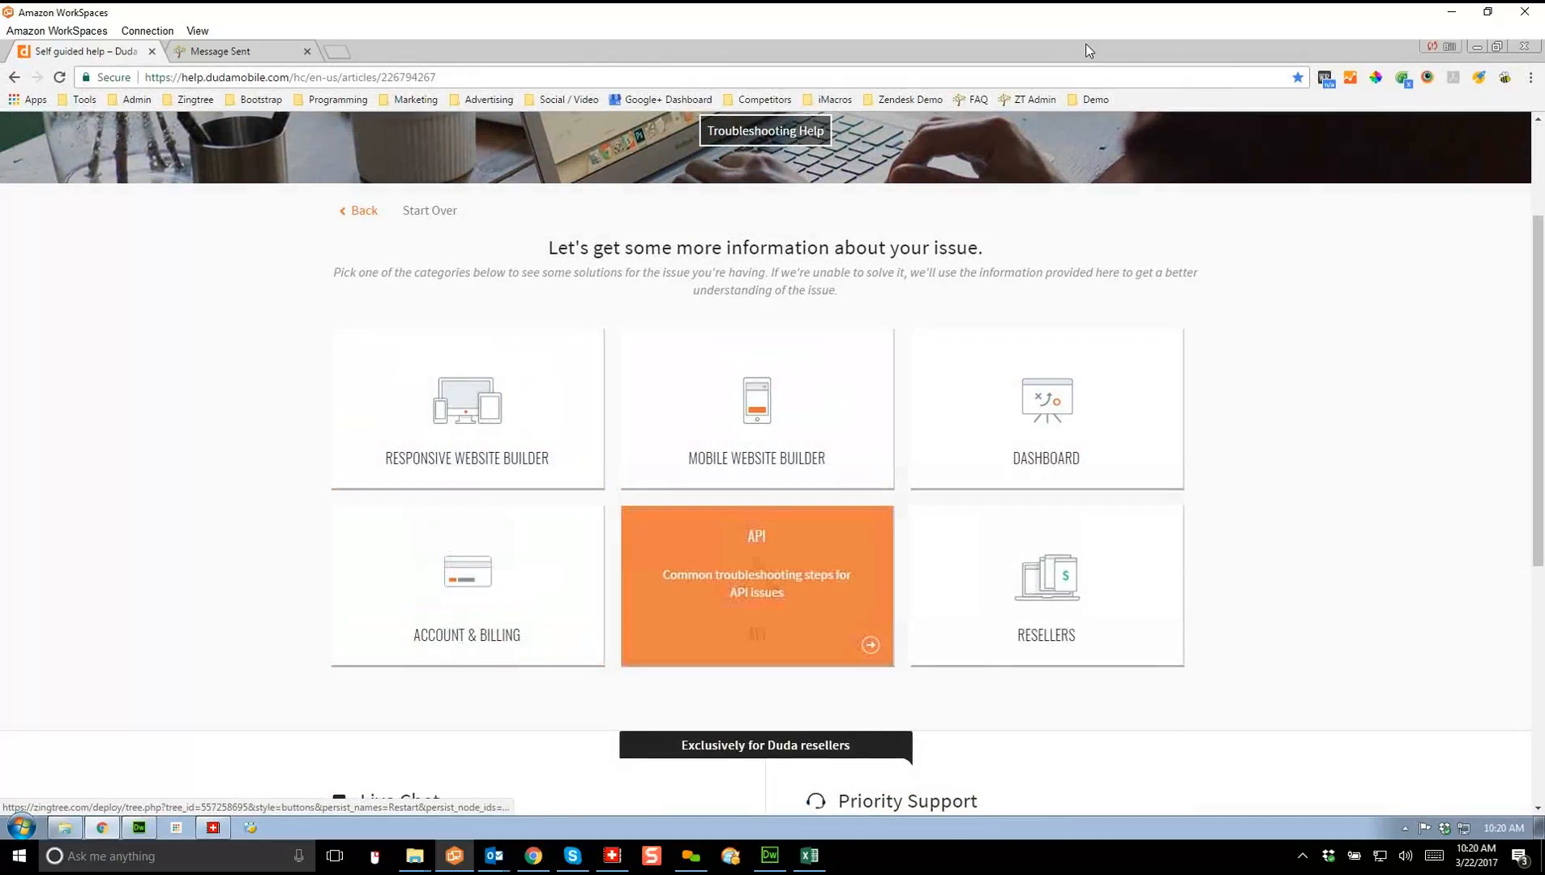
left_click(757, 583)
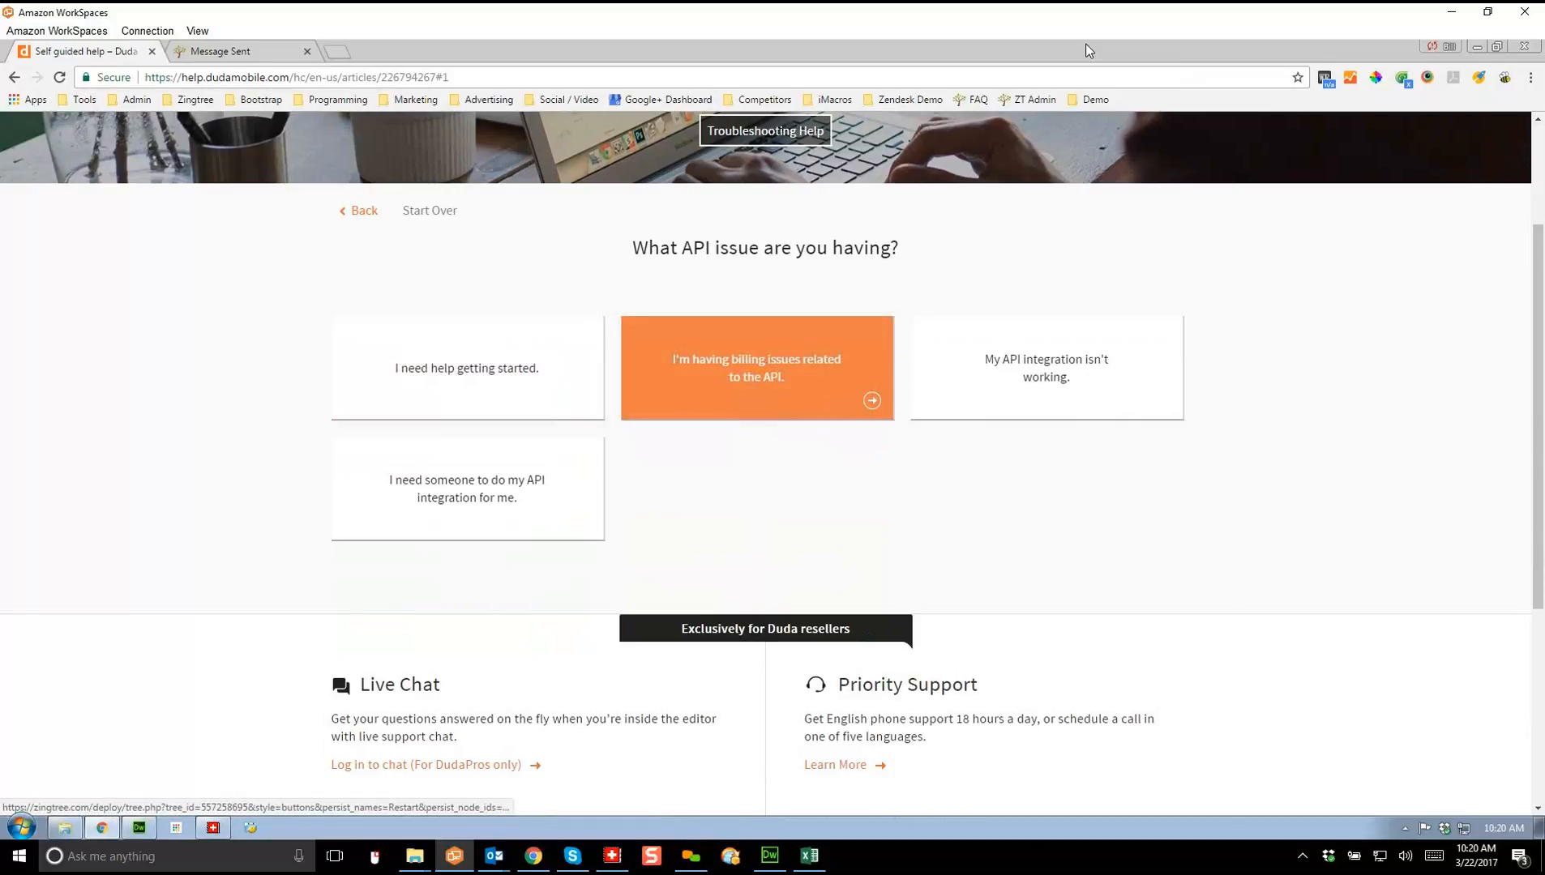
left_click(757, 381)
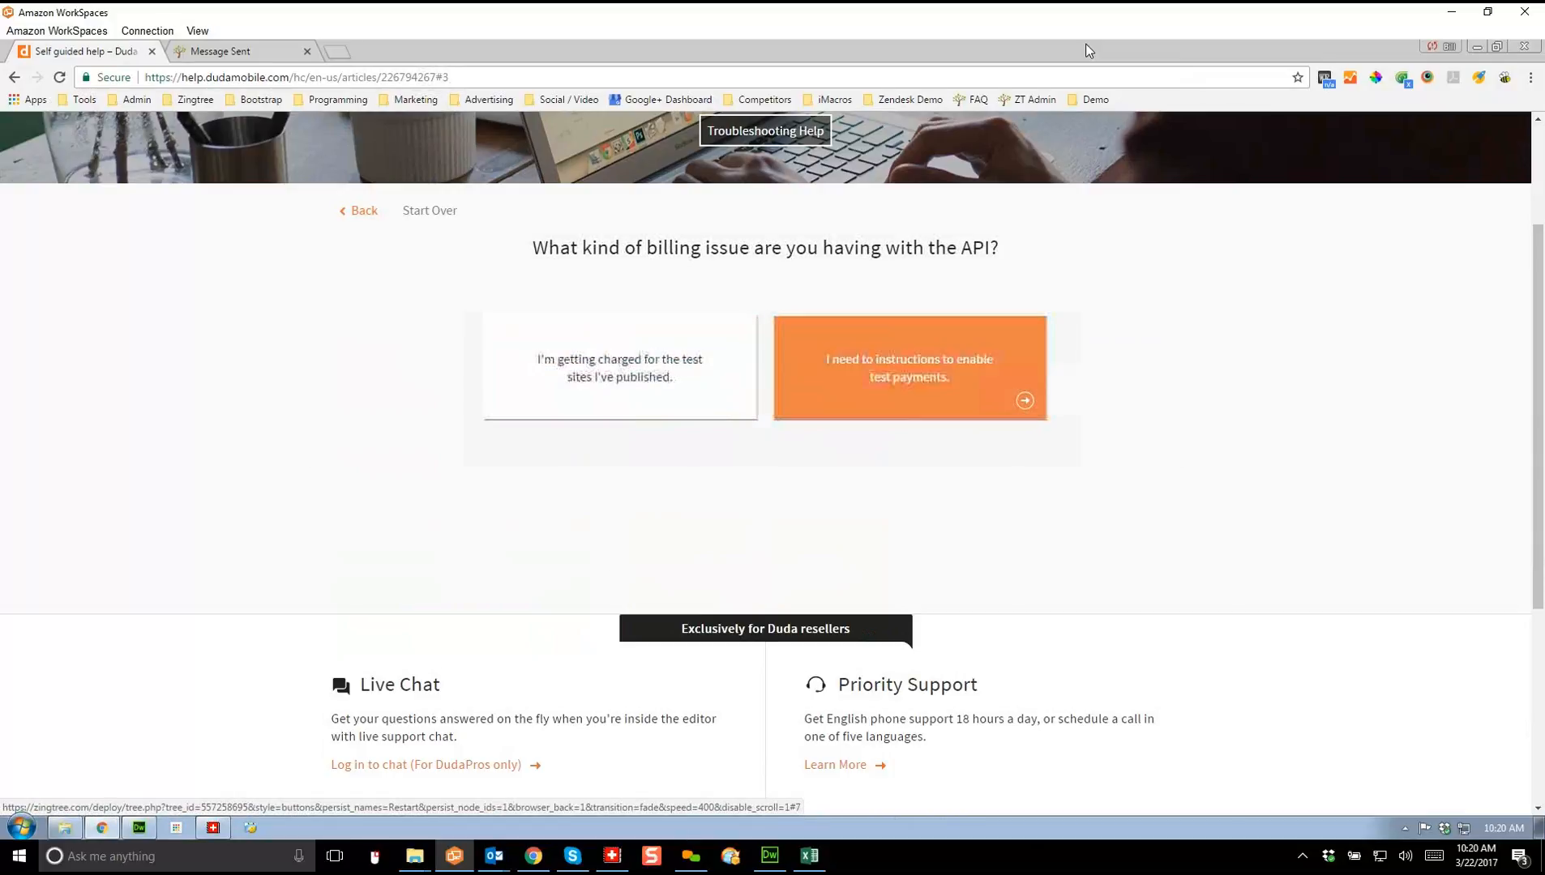
left_click(909, 368)
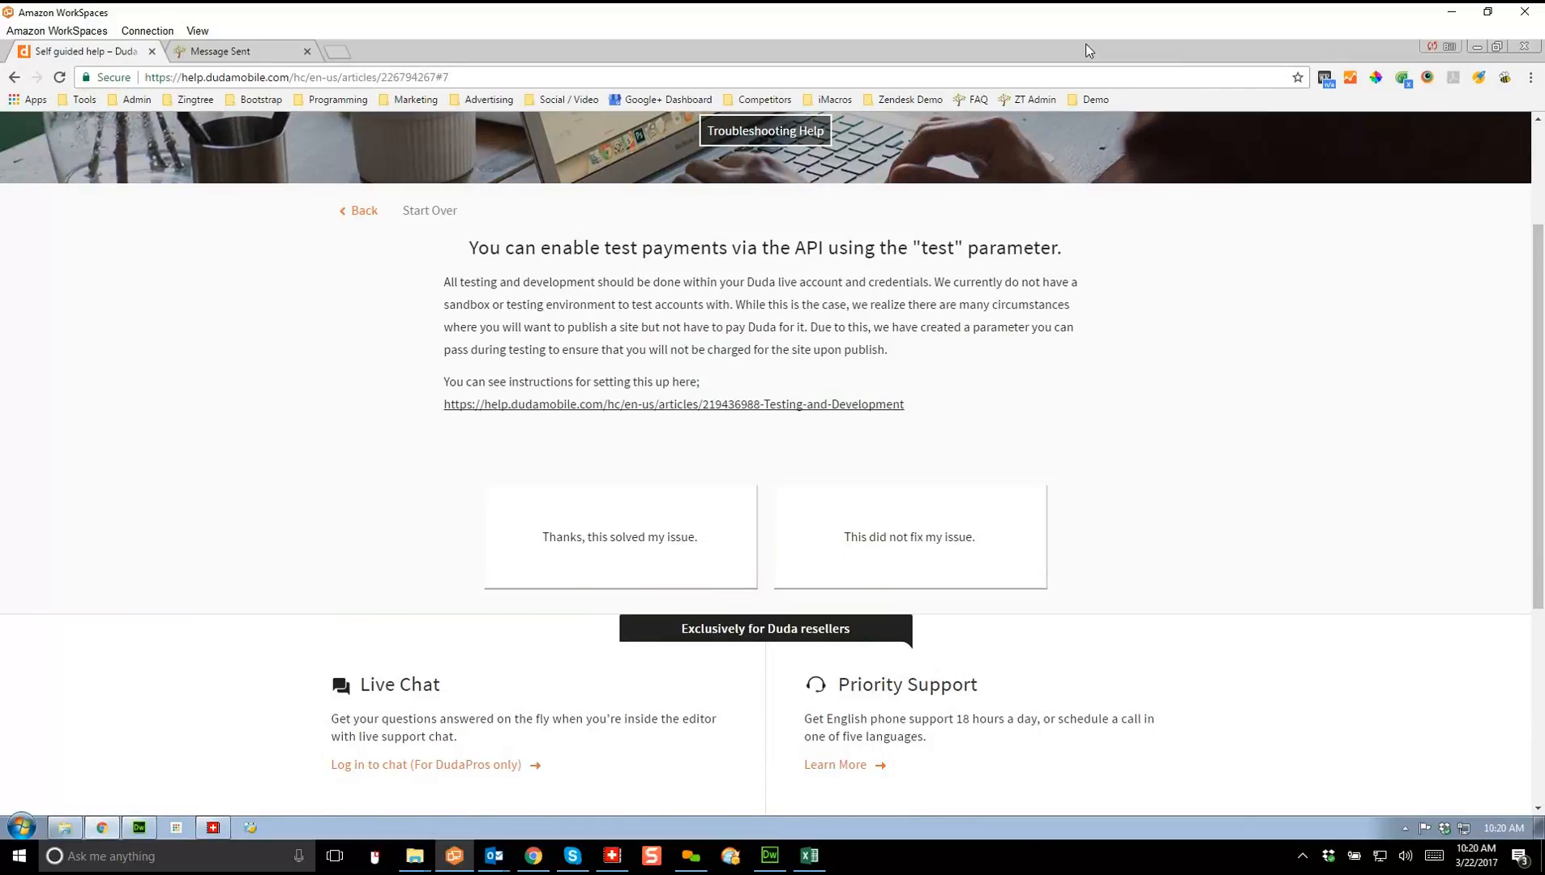
left_click(1092, 99)
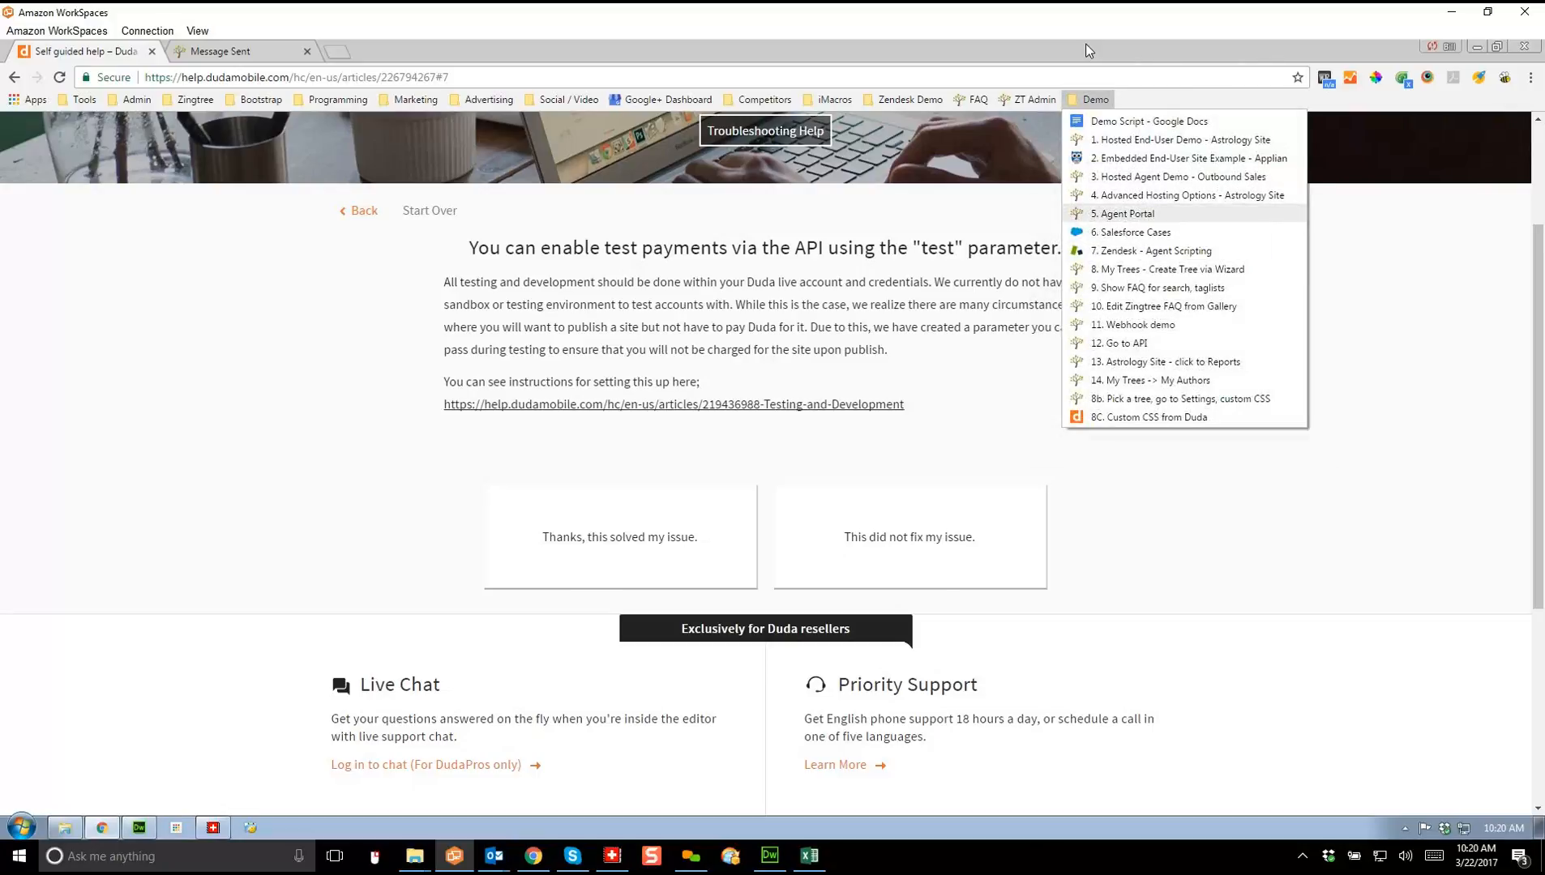
Step: Open the 5. Agent Portal demo to show Agent Home with the gallery scripts
left_click(1132, 214)
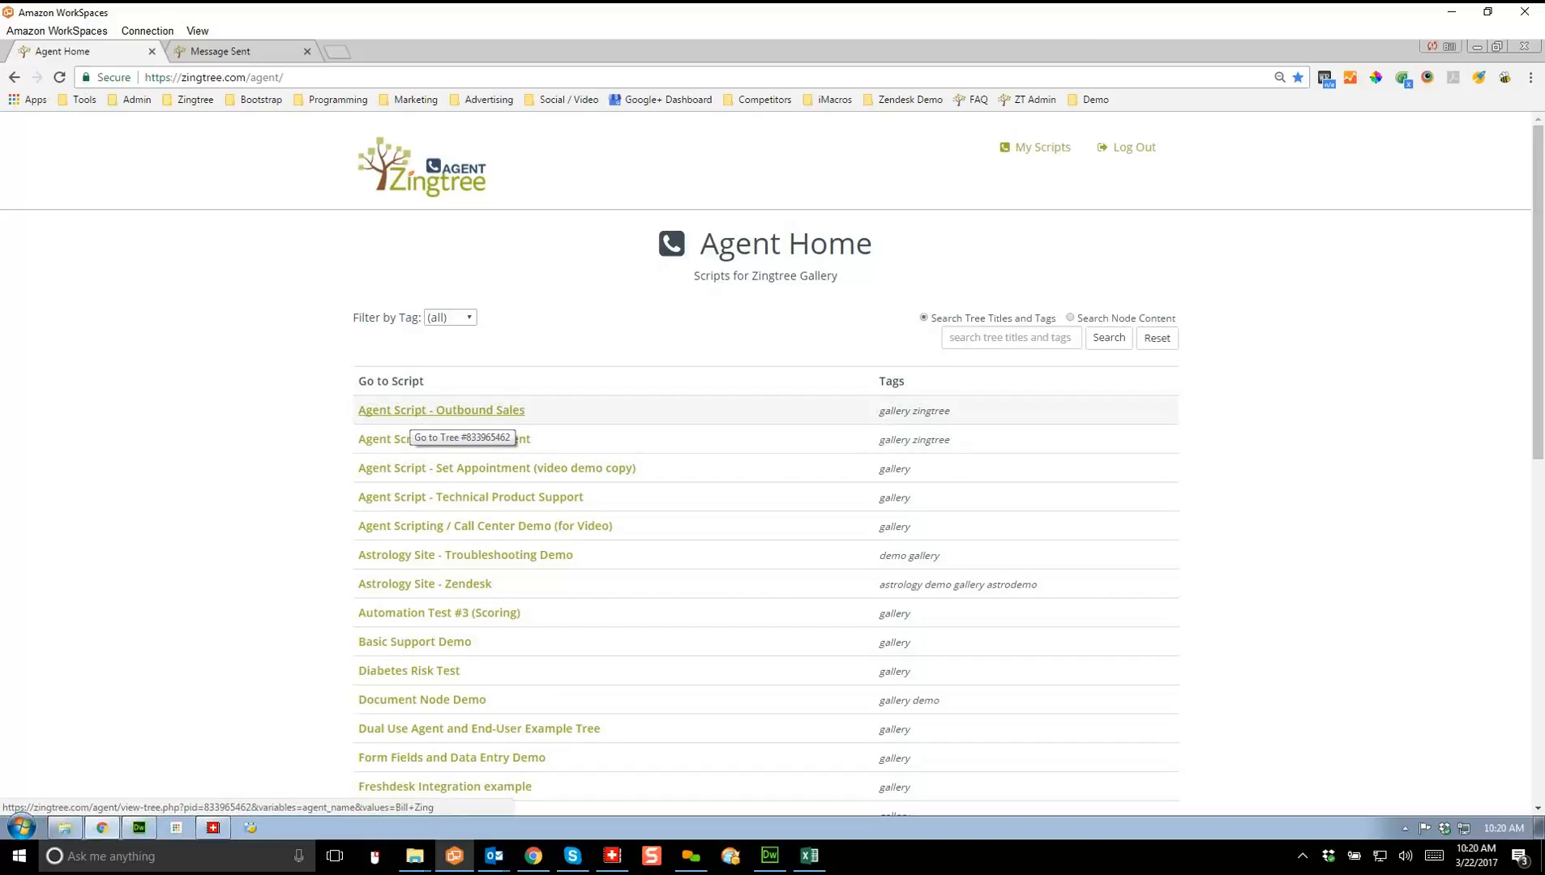
Step: Open Agent Script - Outbound Sales, click into Customer Name, and expand then collapse History
left_click(441, 410)
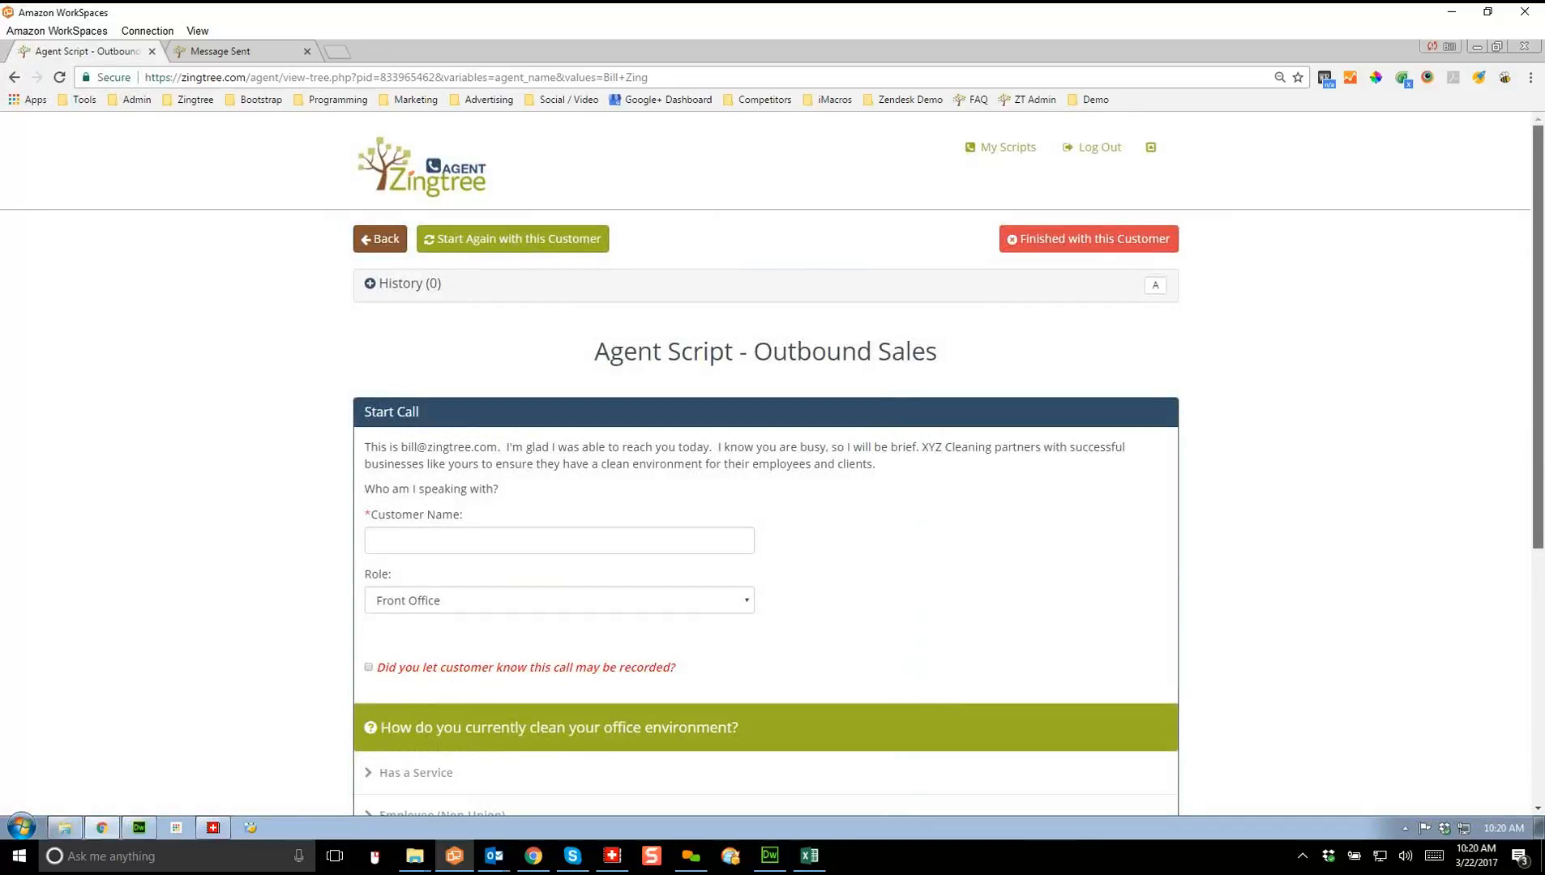
scroll(766, 462, "down", 2)
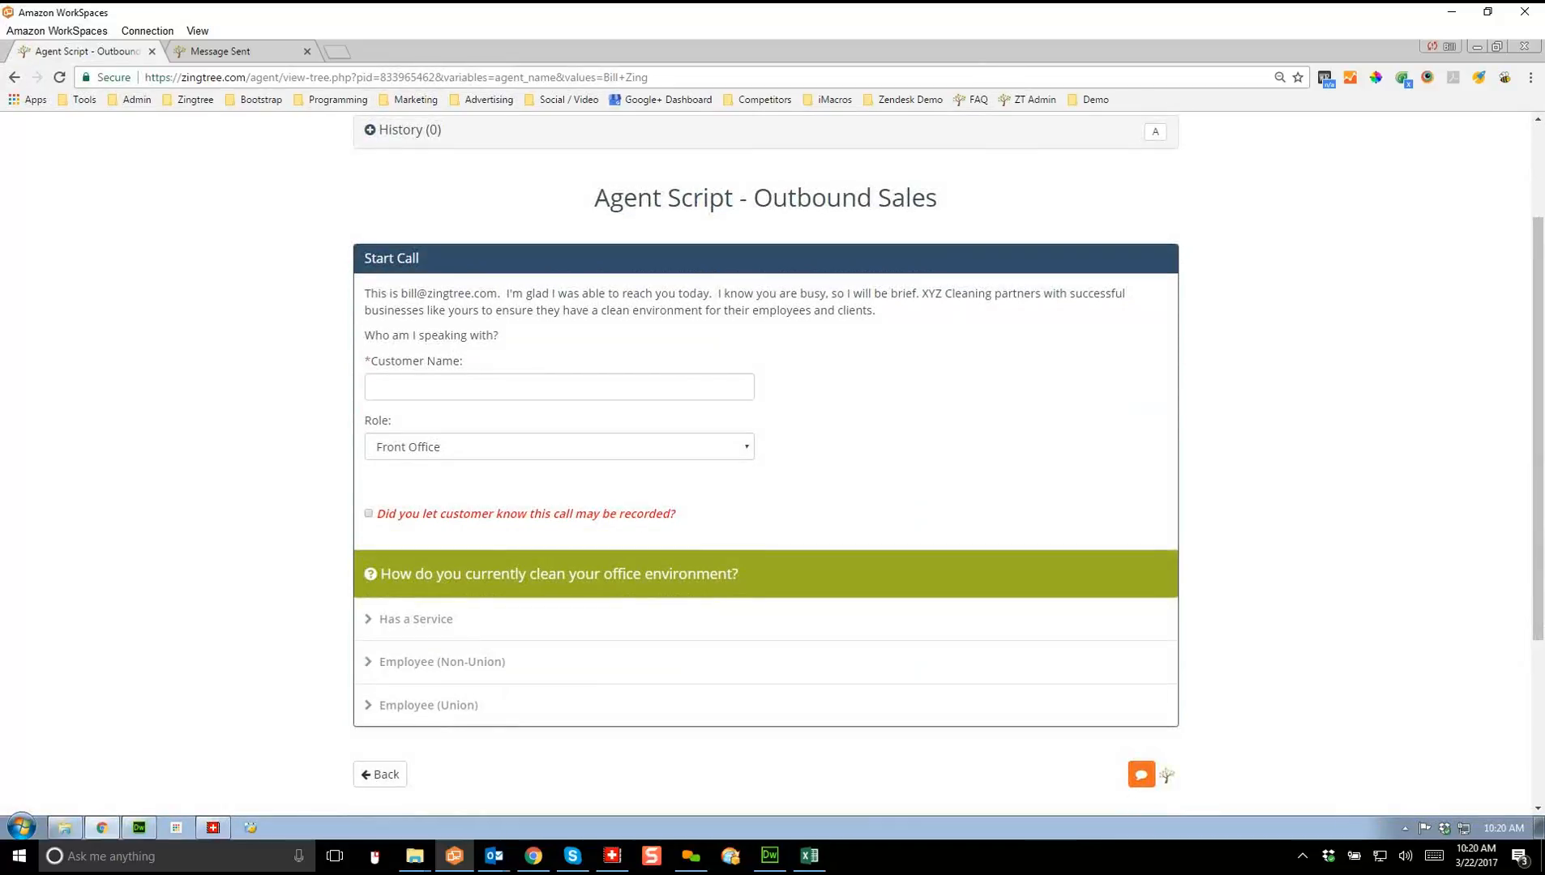
left_click(560, 387)
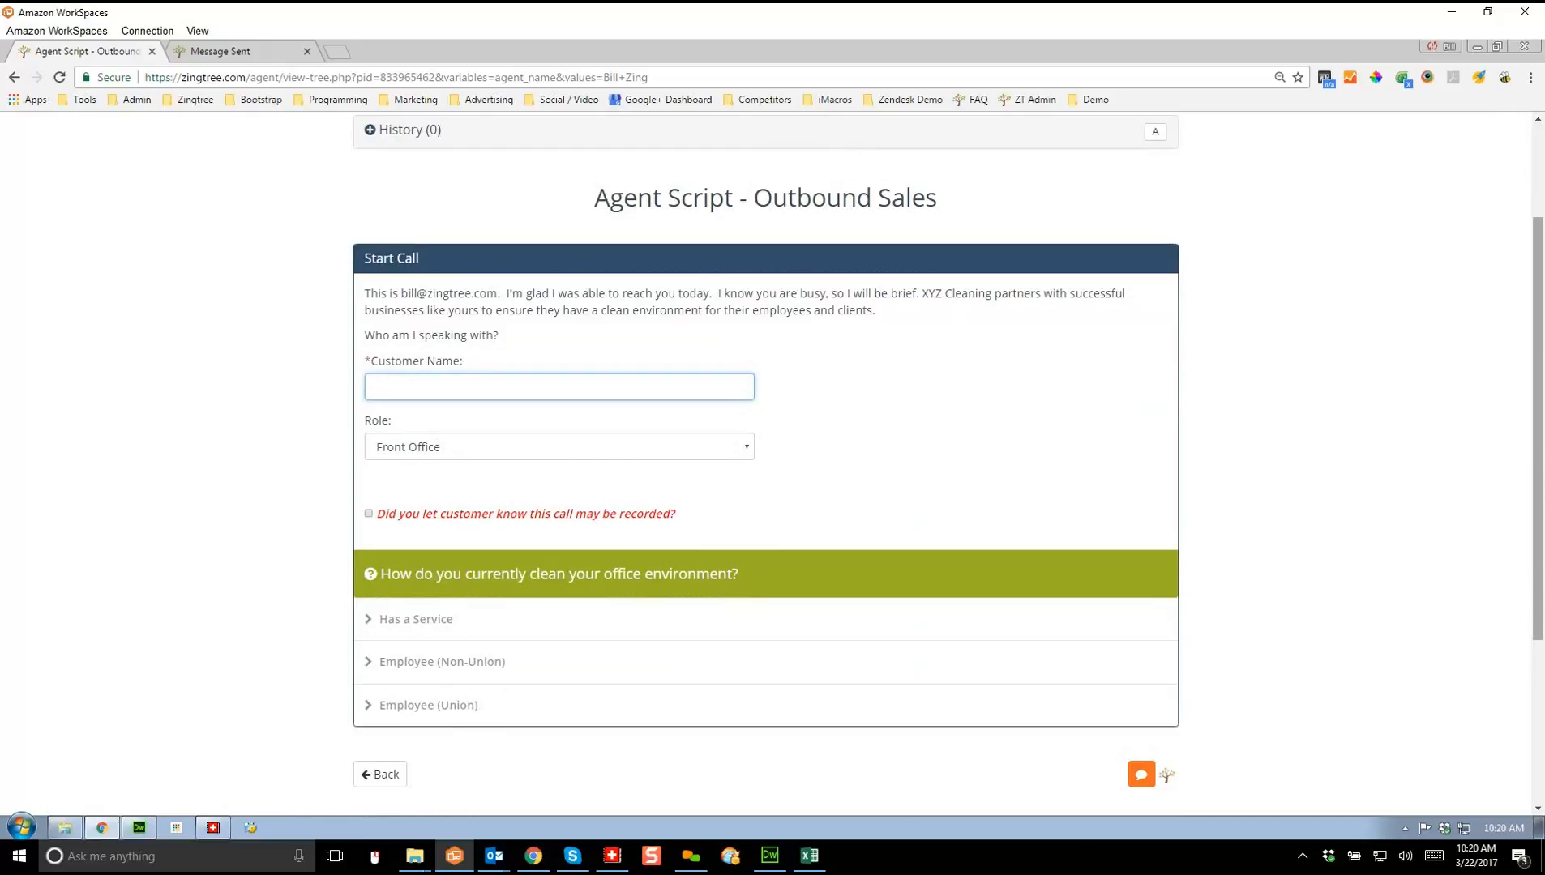
scroll(765, 466, "up", 2)
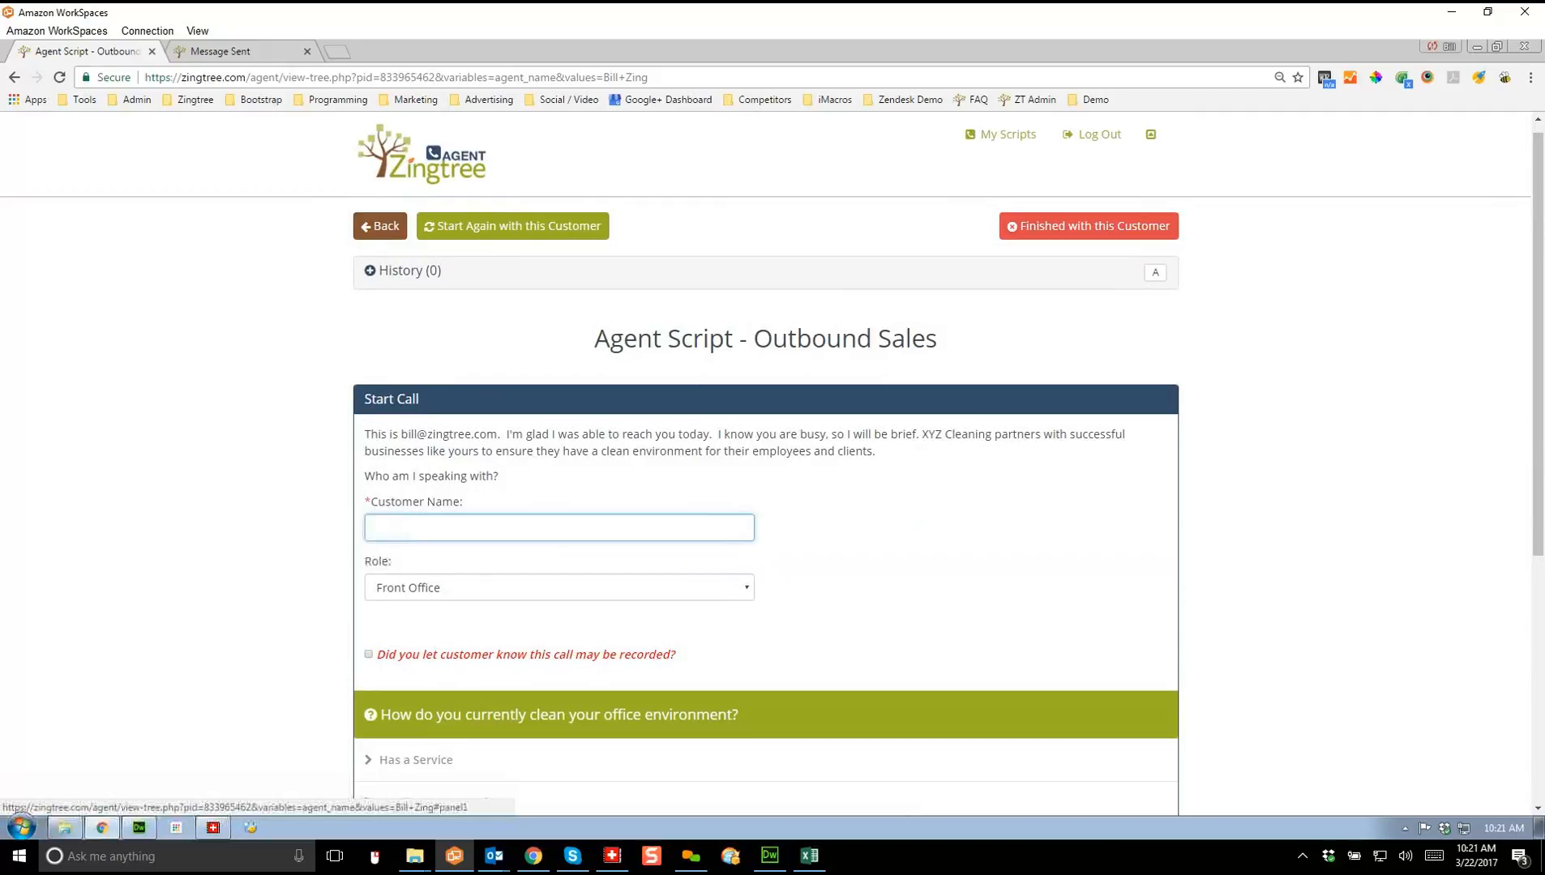
left_click(409, 272)
left_click(409, 271)
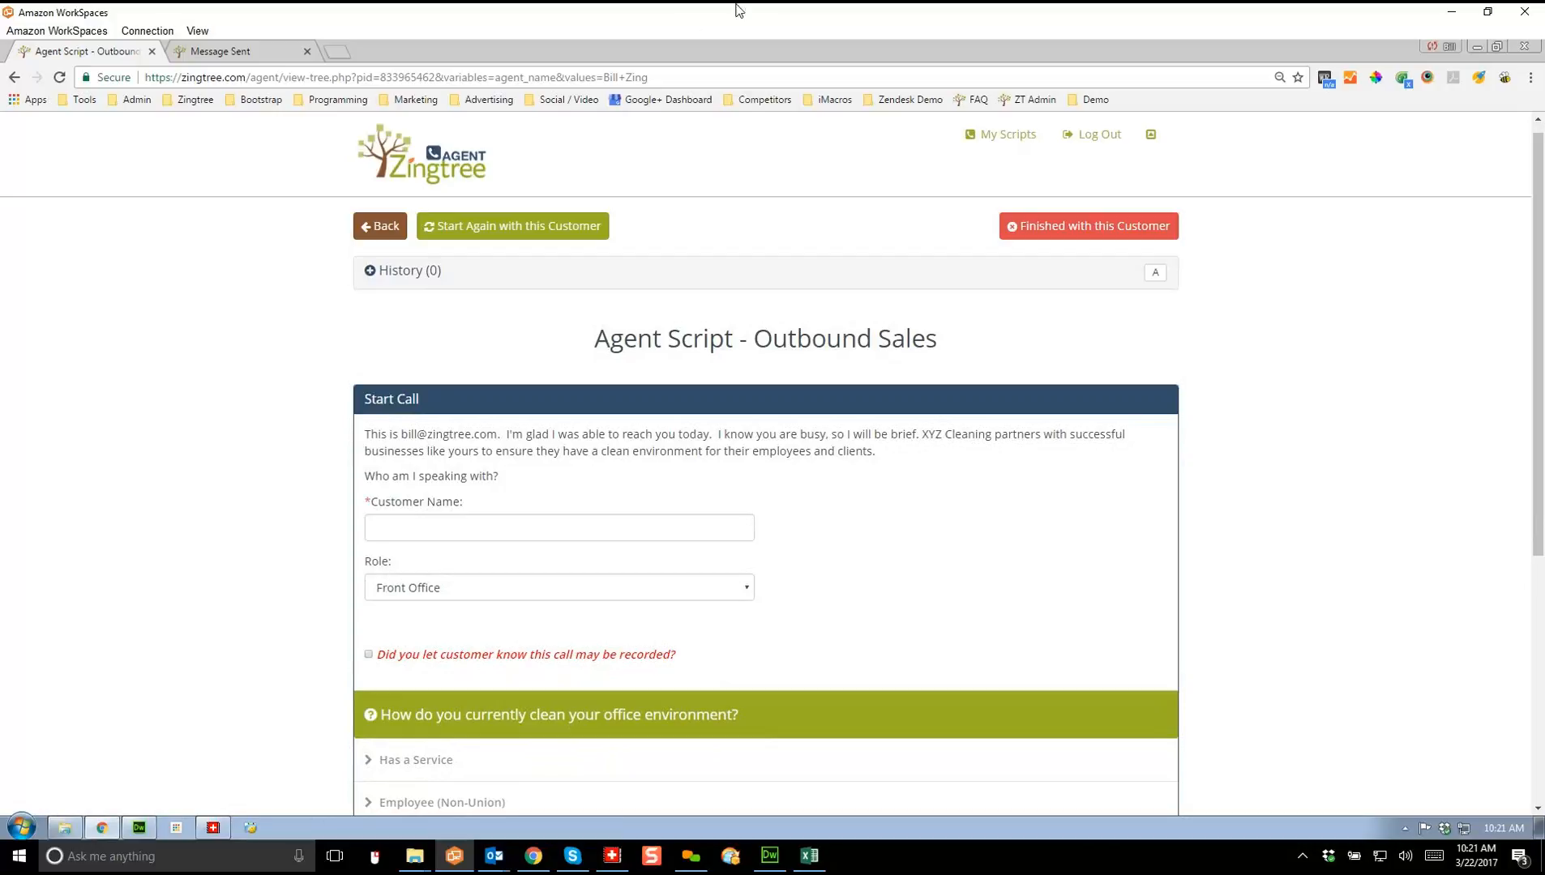
left_click(1091, 99)
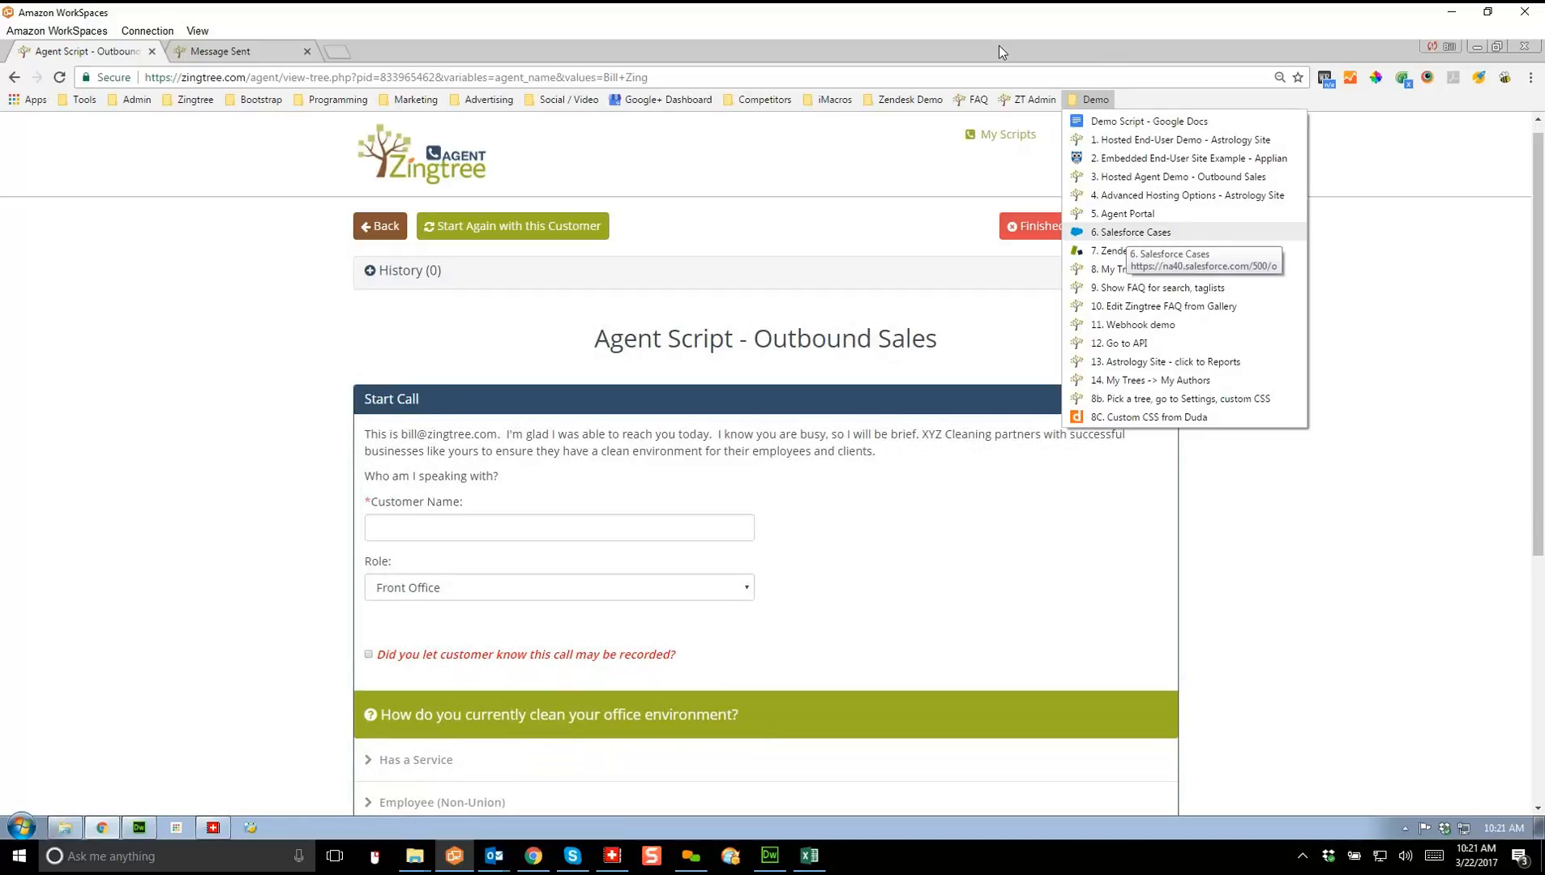
Step: Sign into 6. Salesforce Cases with the saved username and open the recent Test case
left_click(1130, 232)
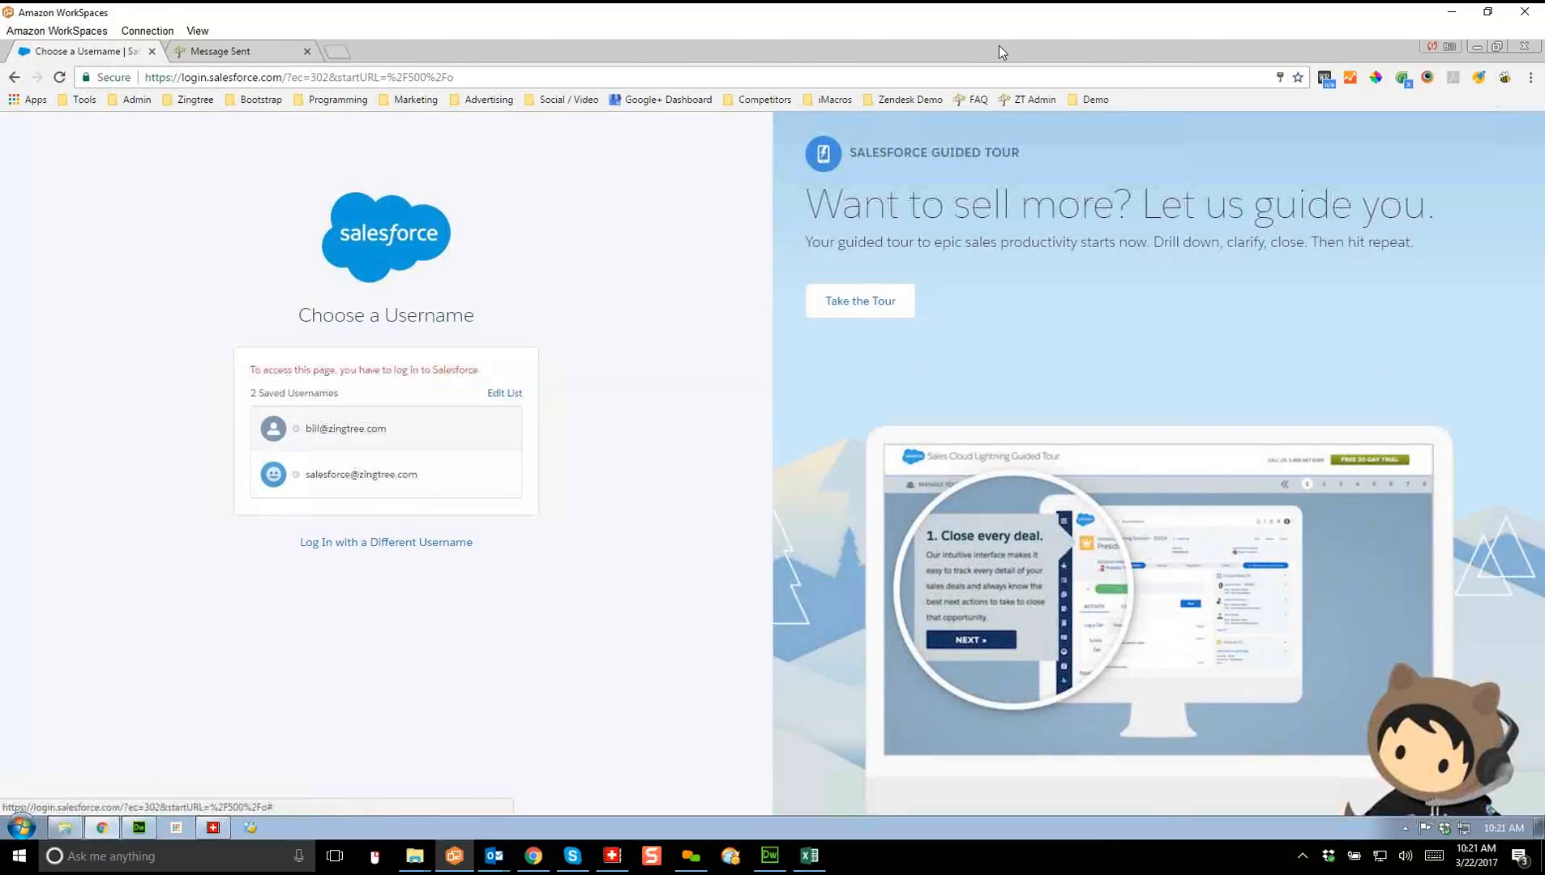
left_click(386, 429)
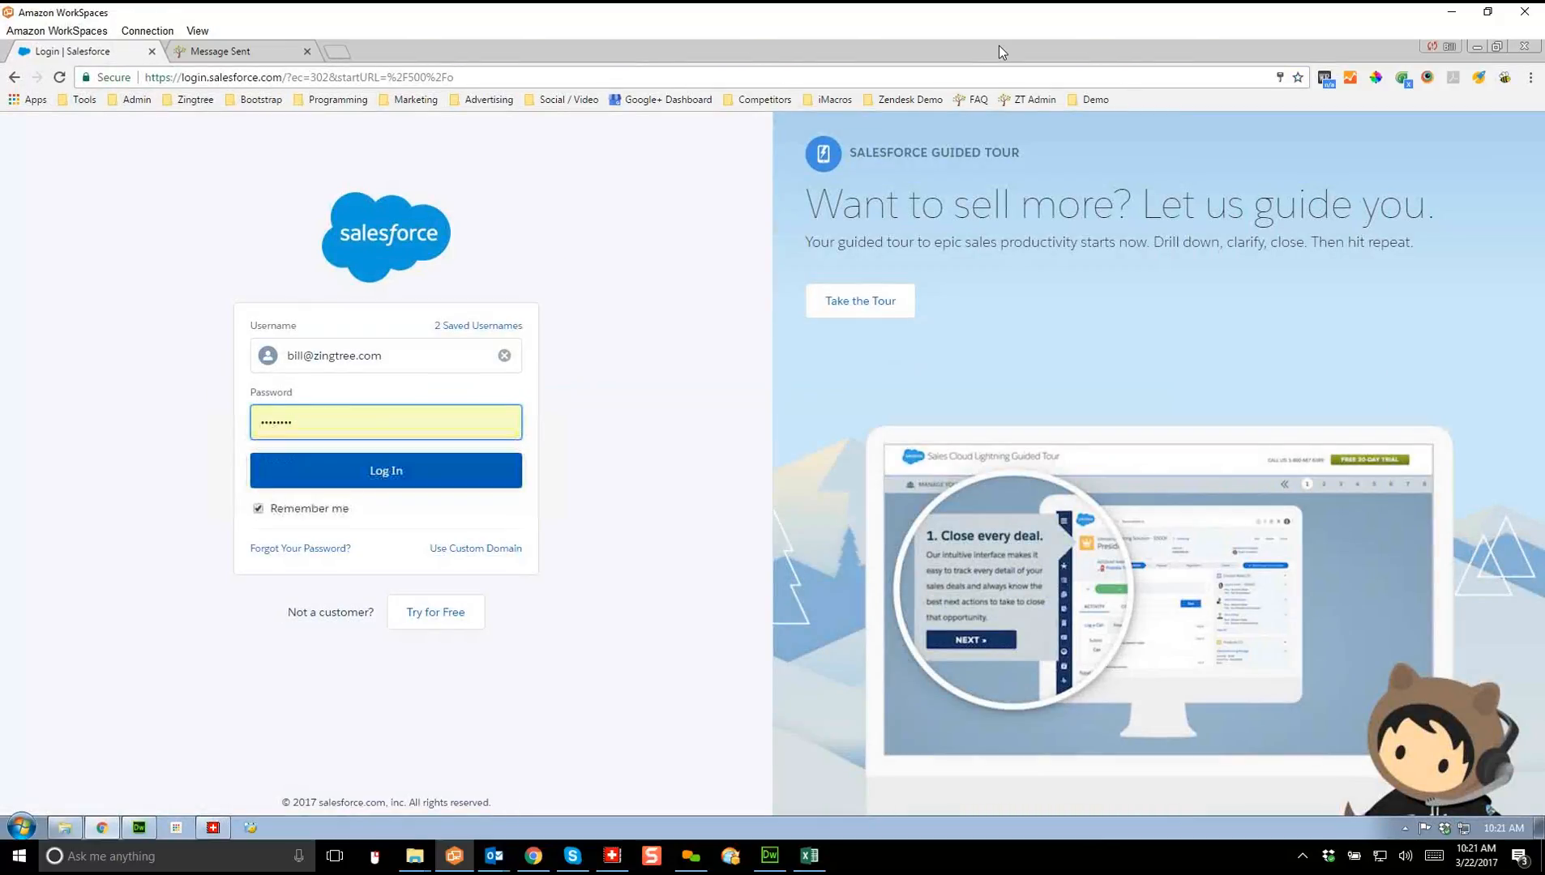
left_click(386, 471)
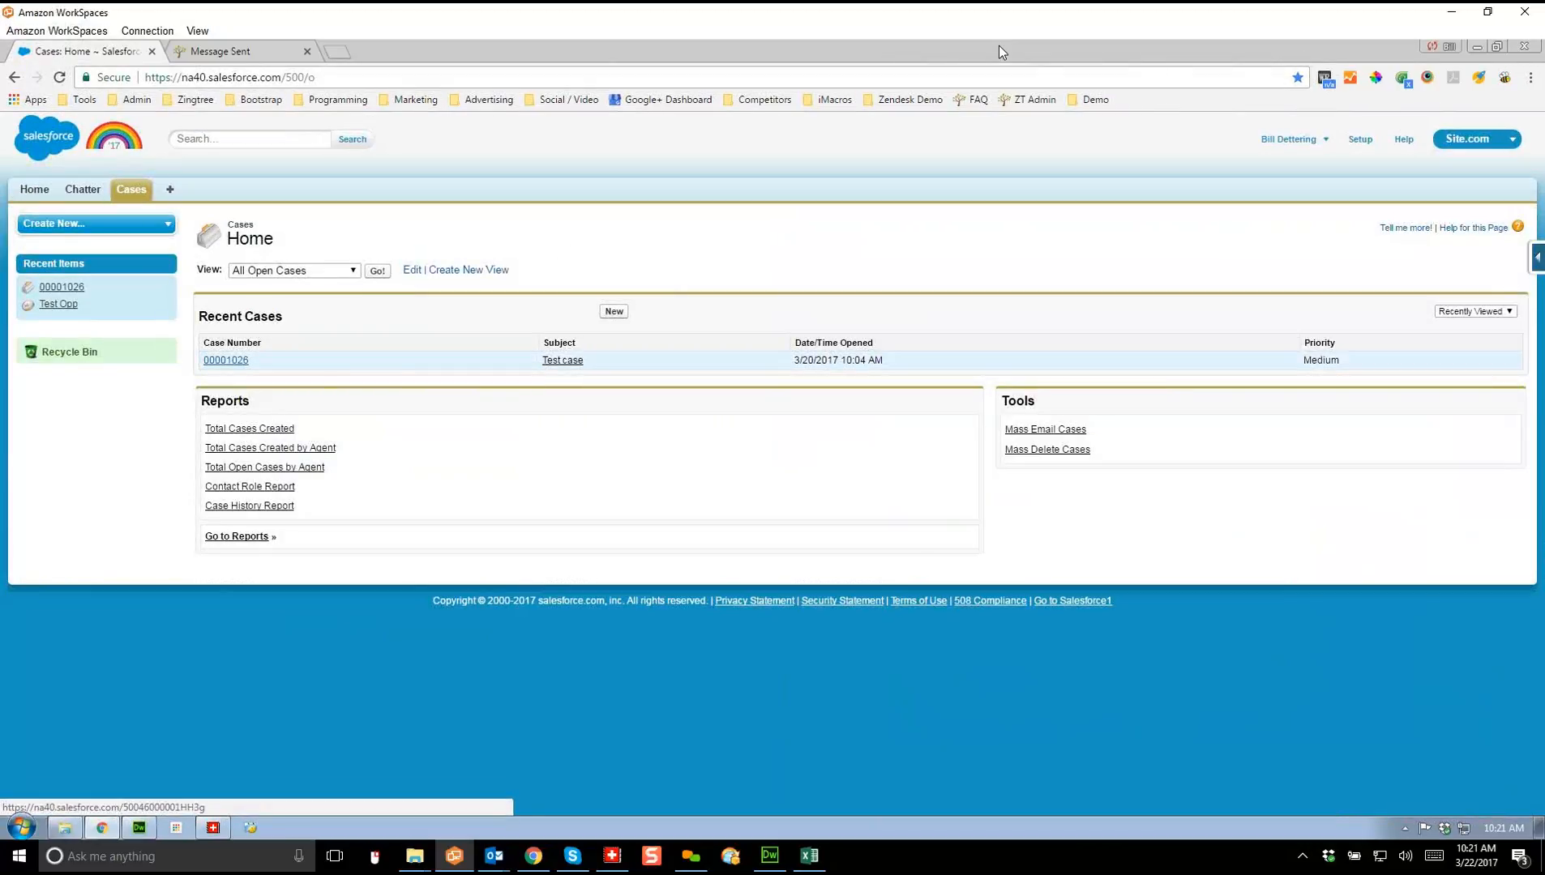
left_click(225, 360)
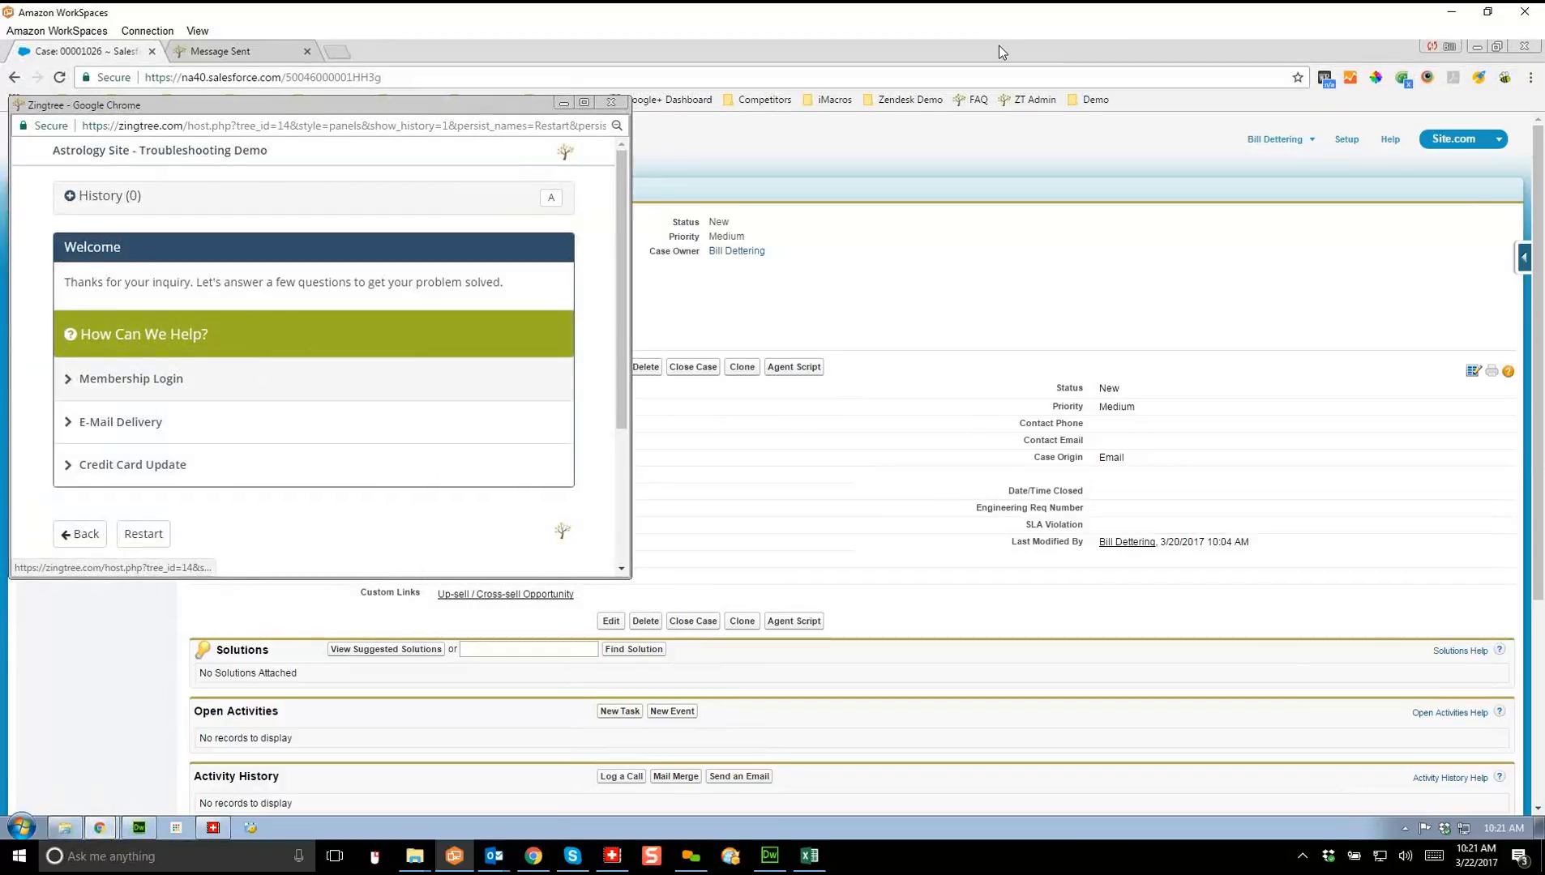
Step: Answer Membership Login and No in the agent script popup, then close it
left_click(131, 378)
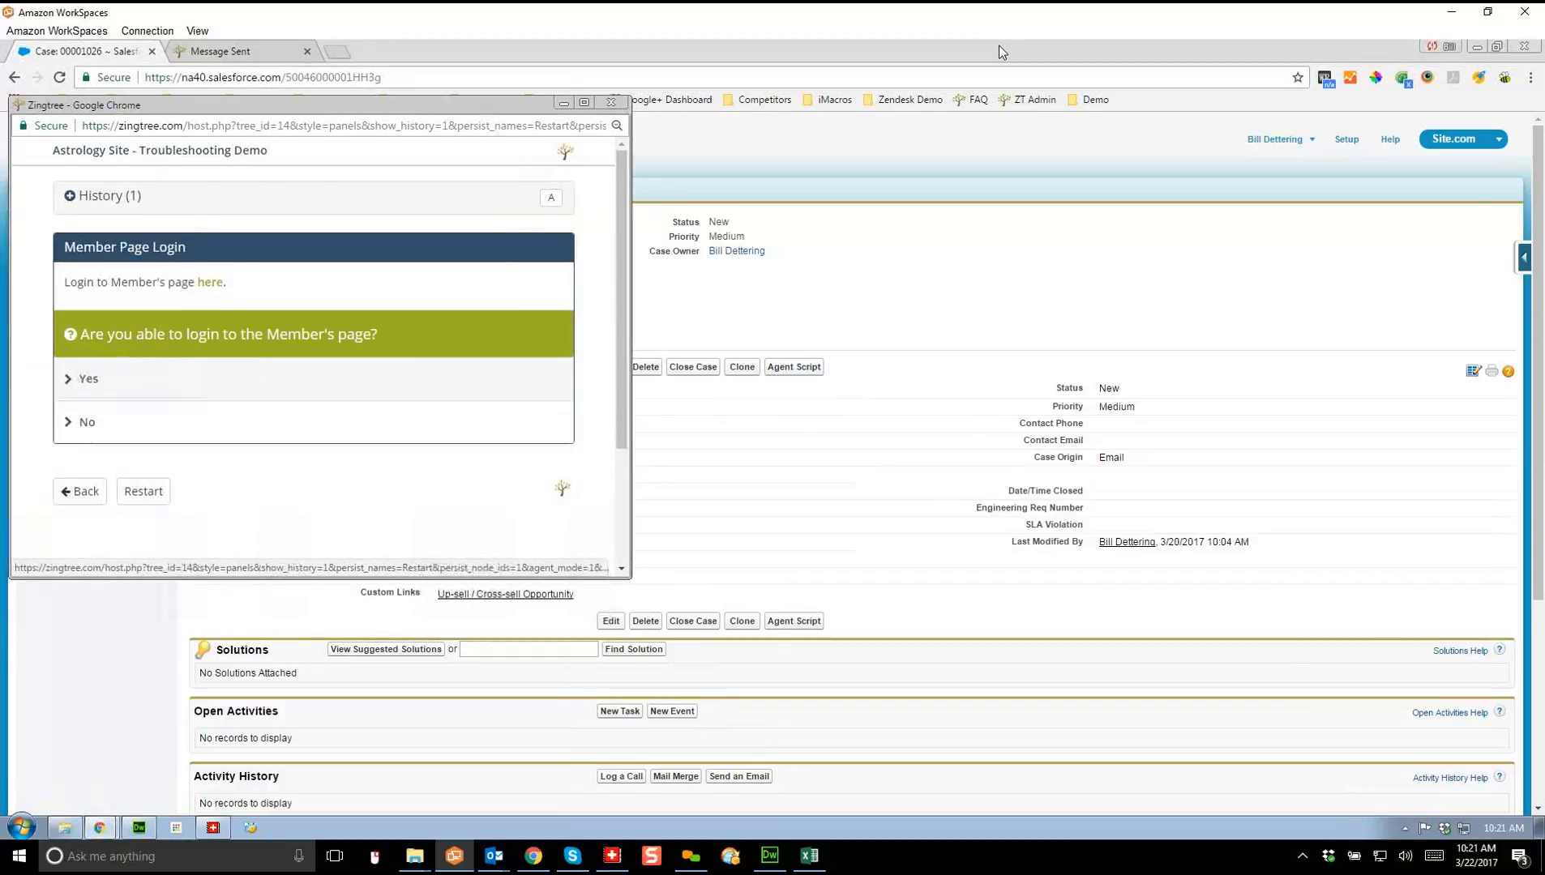
left_click(88, 423)
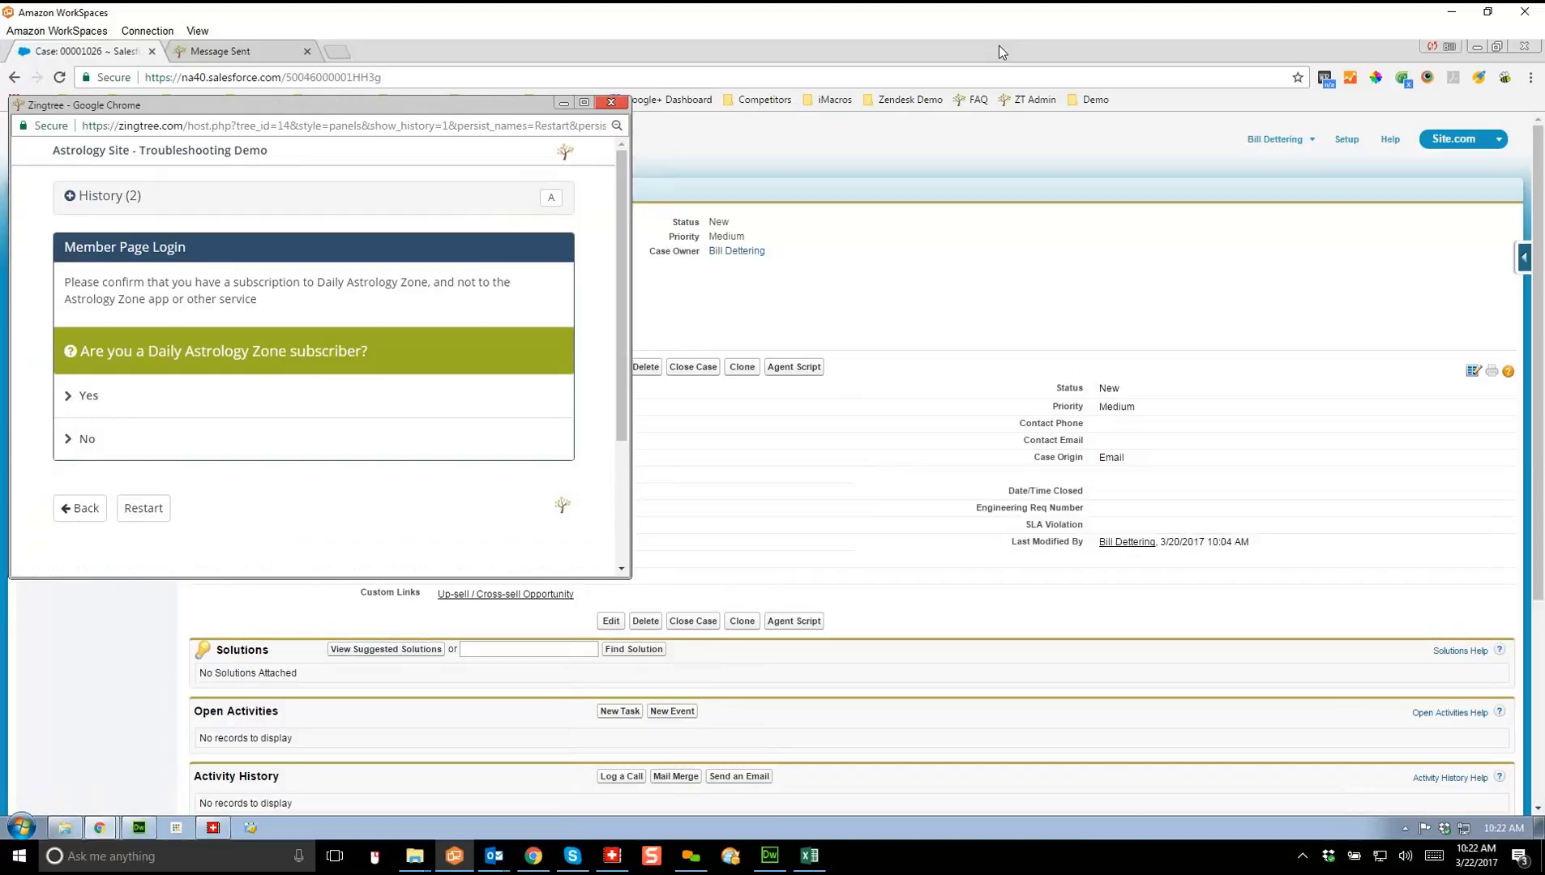
left_click(610, 102)
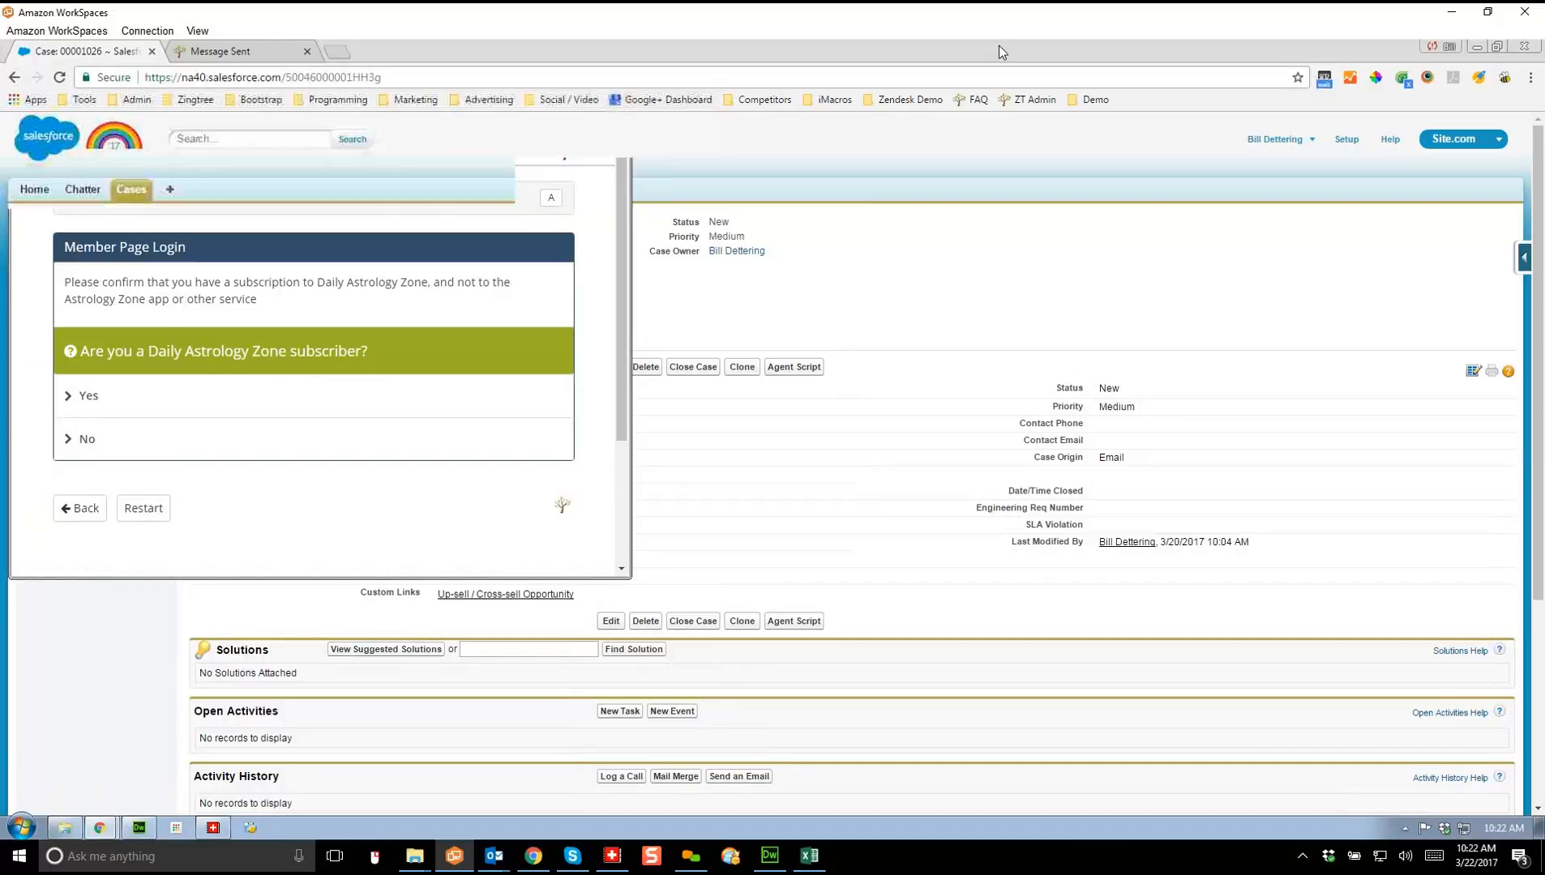
Step: Reopen the Agent Script, review the answered steps in History, and close it
left_click(794, 366)
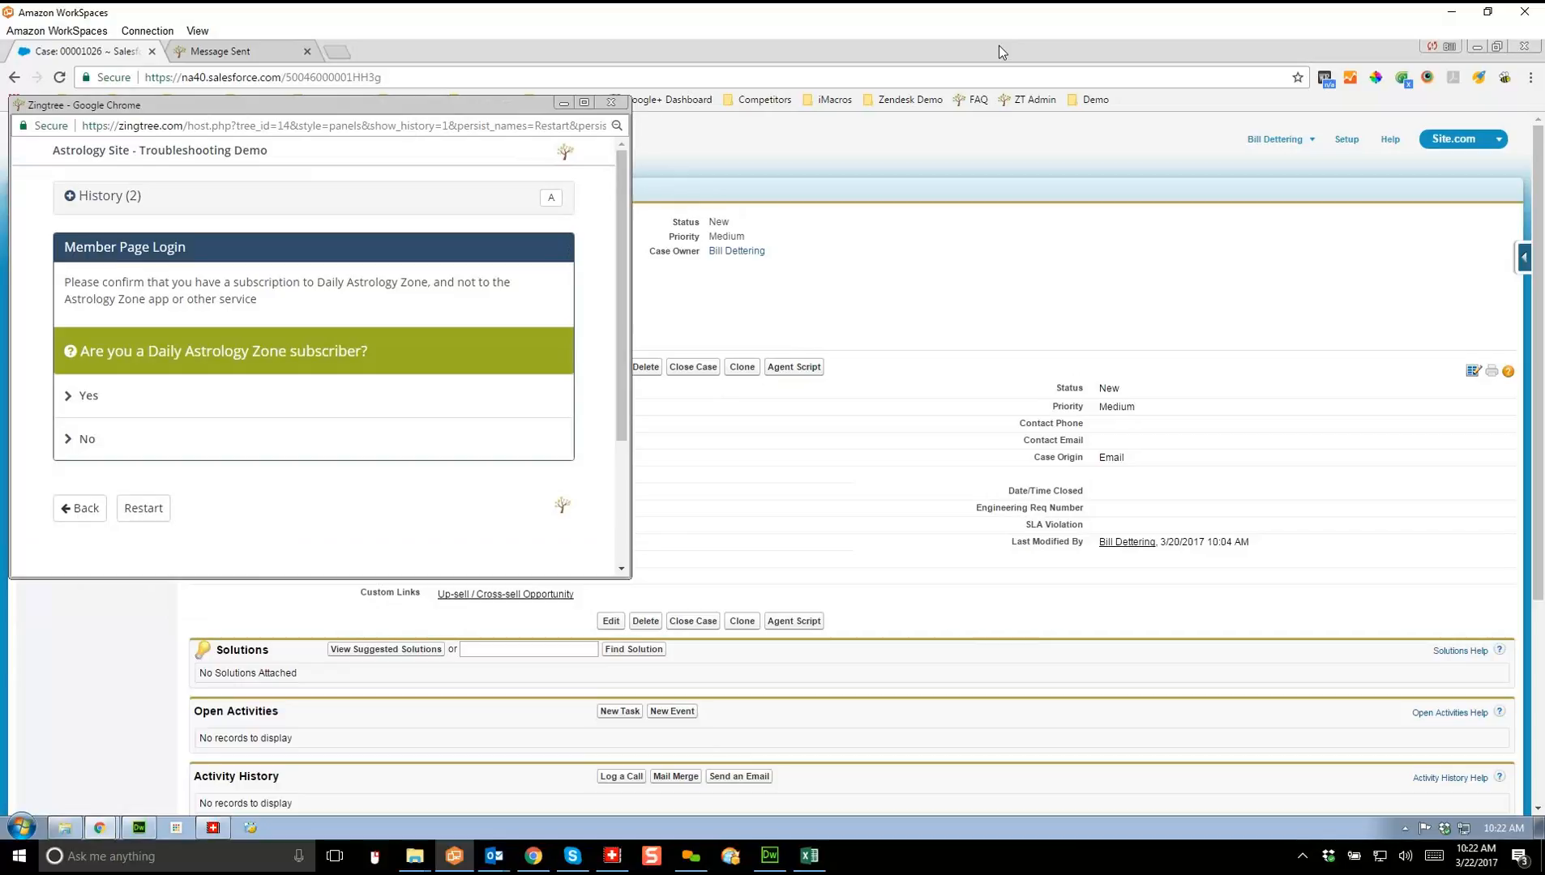
left_click(104, 197)
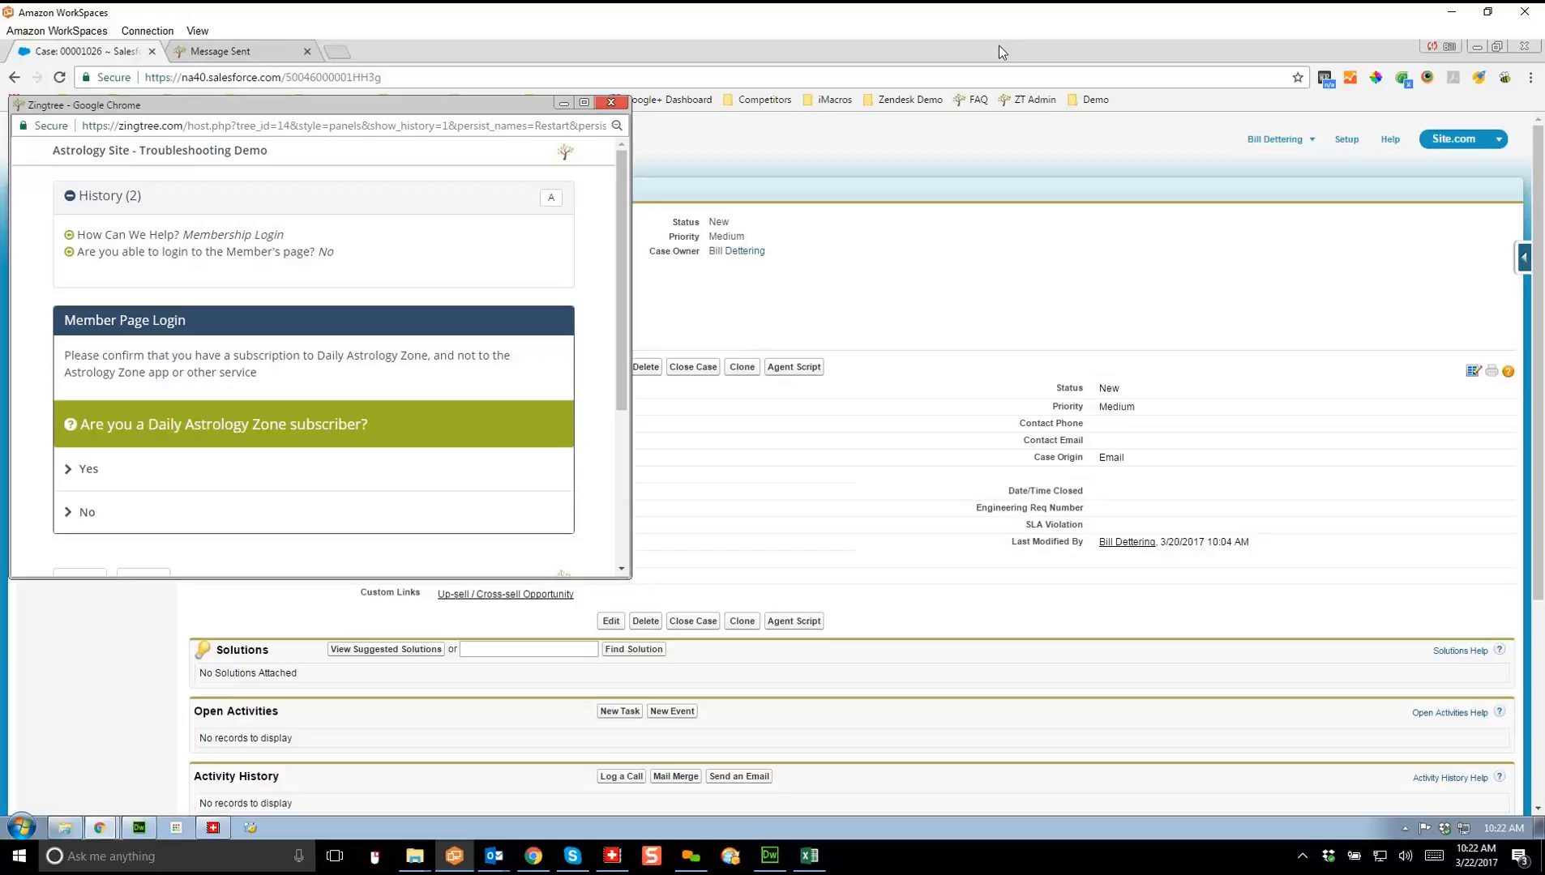
left_click(611, 102)
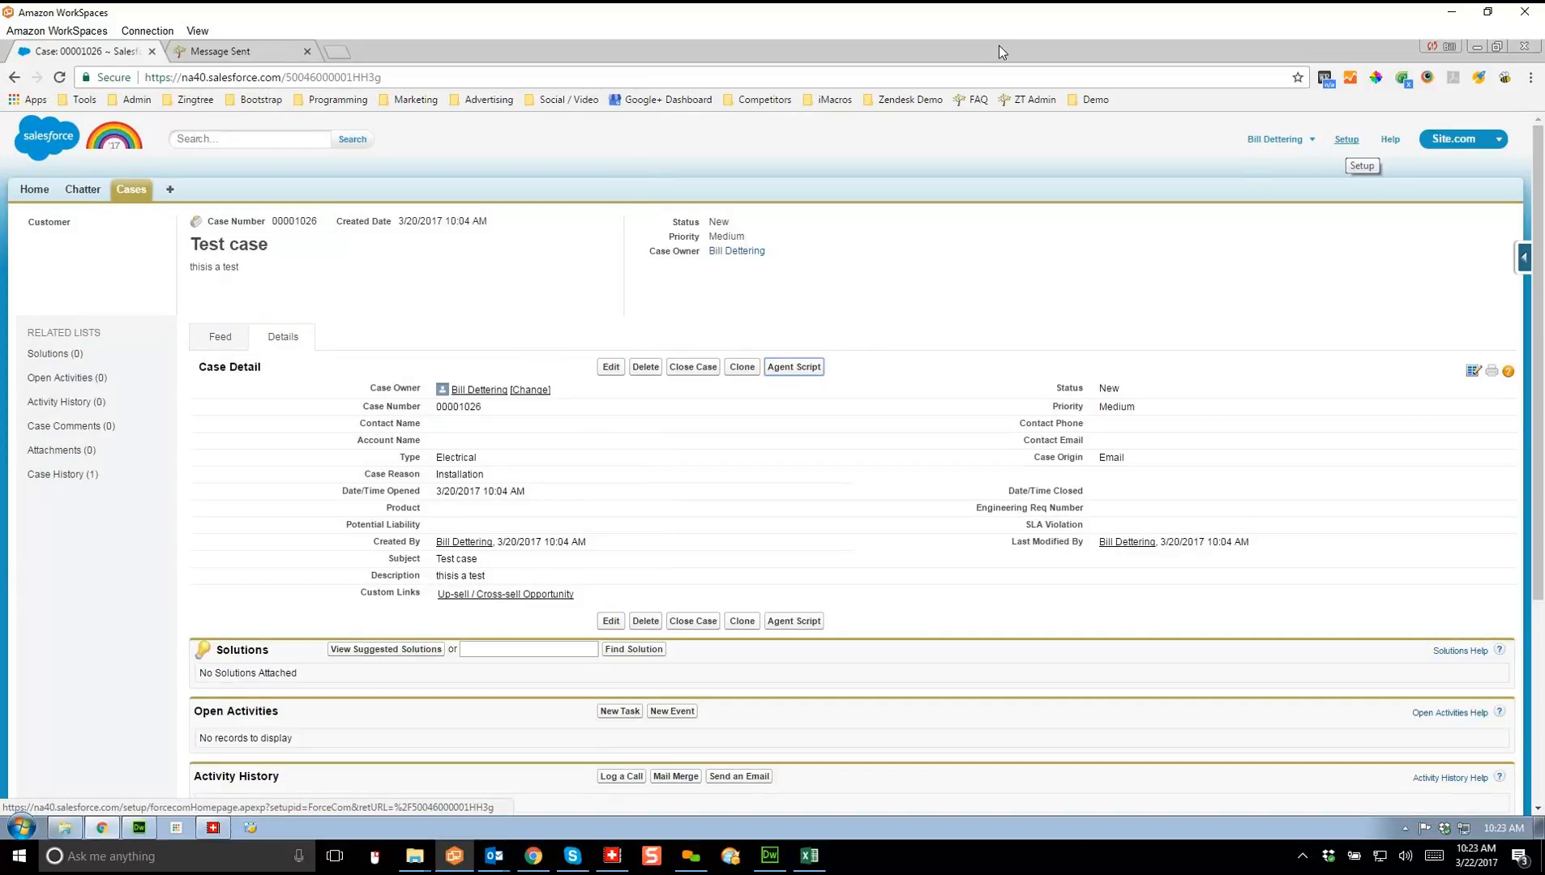
Step: Navigate Setup > Customize > Cases to the Case Buttons, Links, and Actions page
left_click(1346, 139)
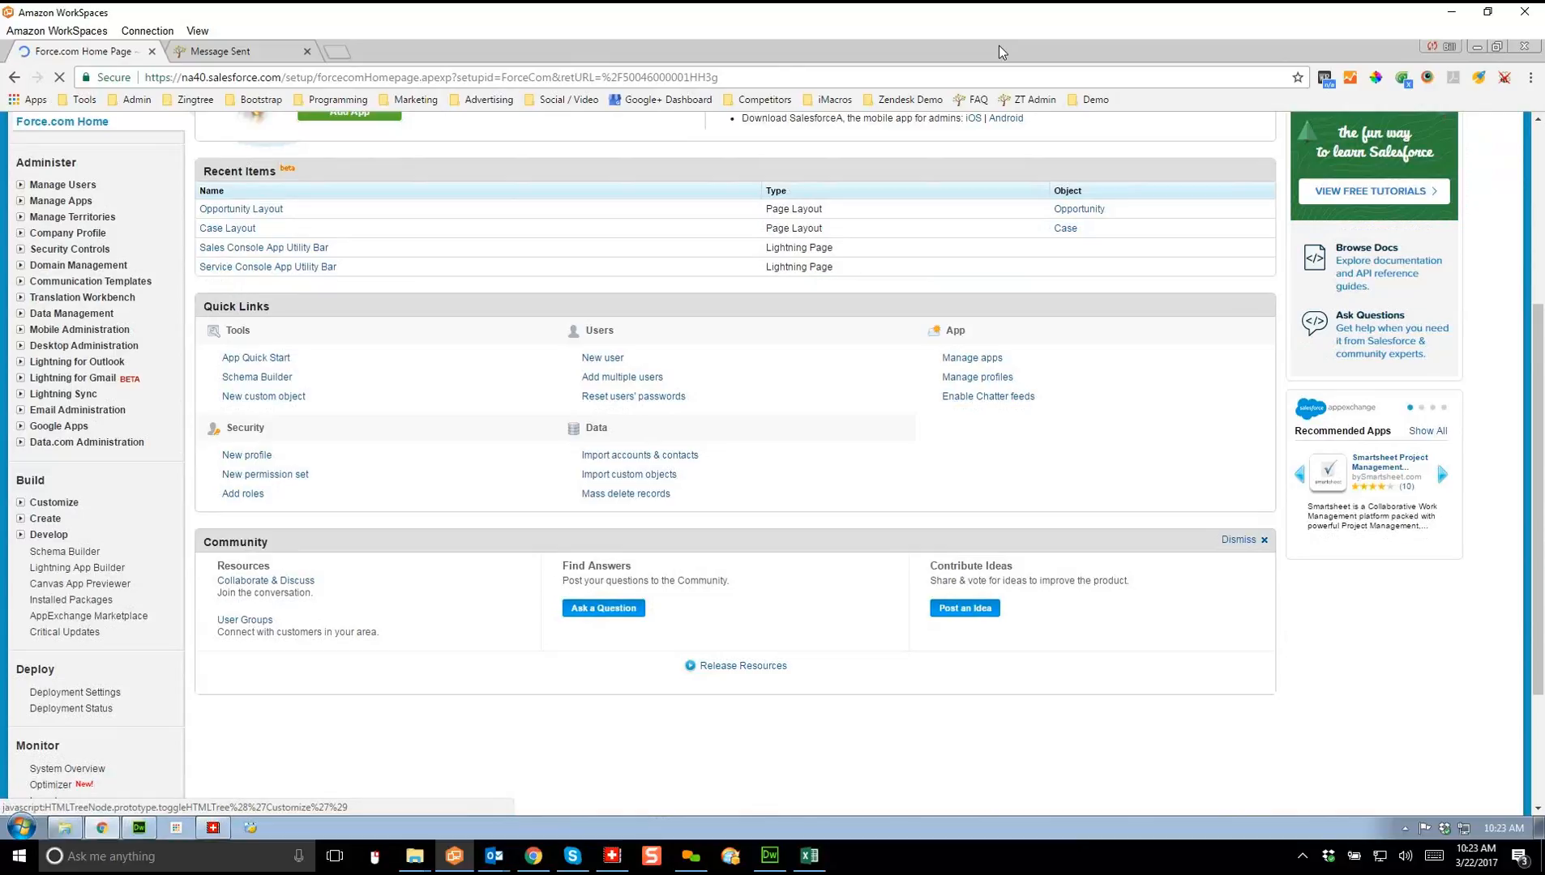
left_click(53, 502)
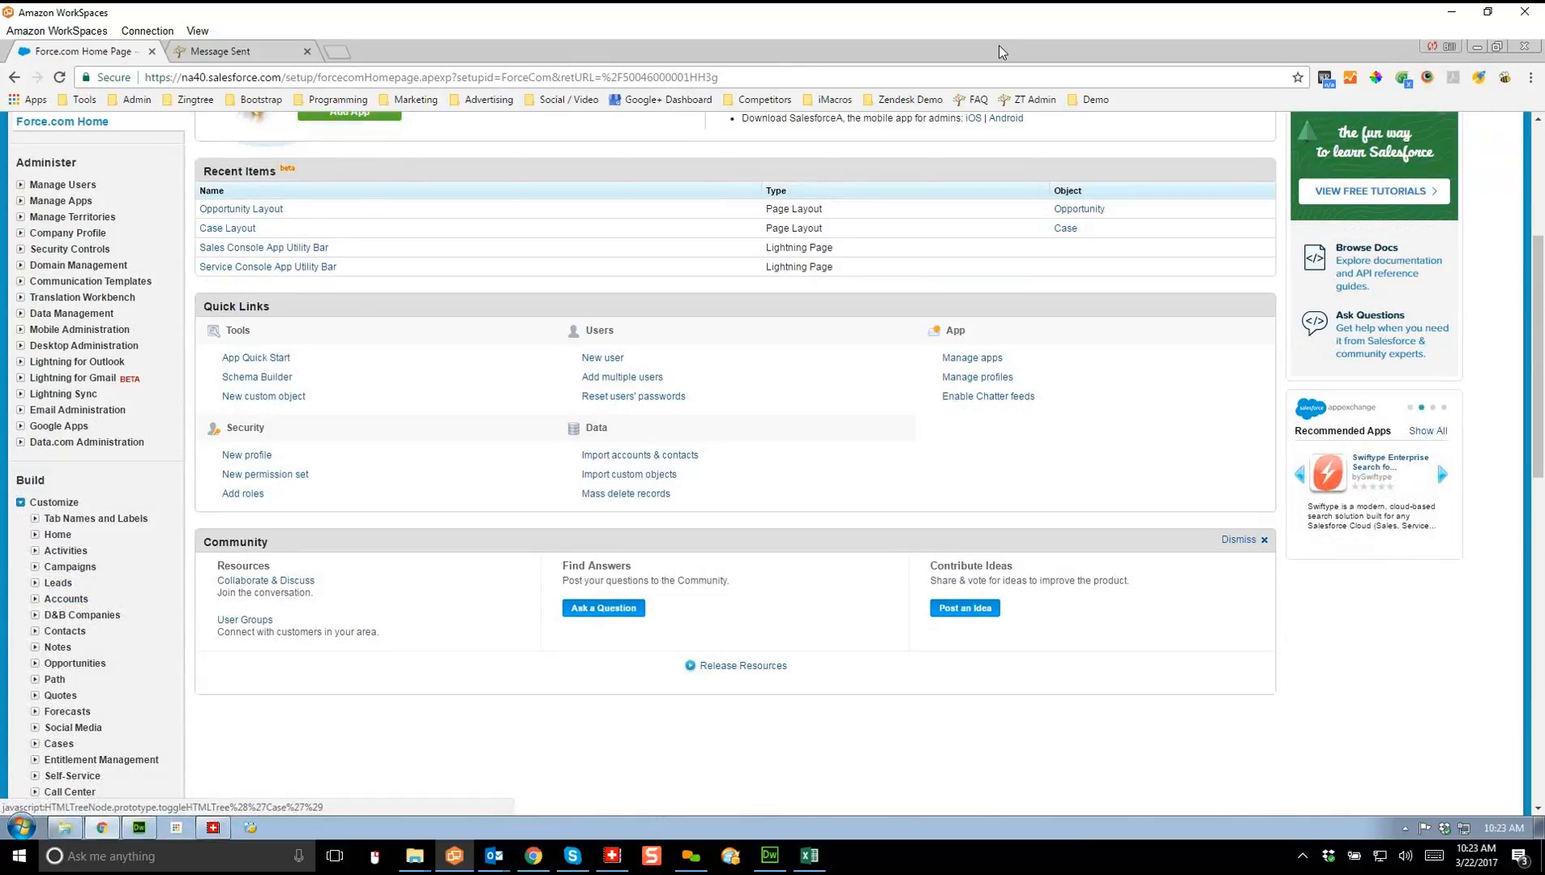
left_click(58, 744)
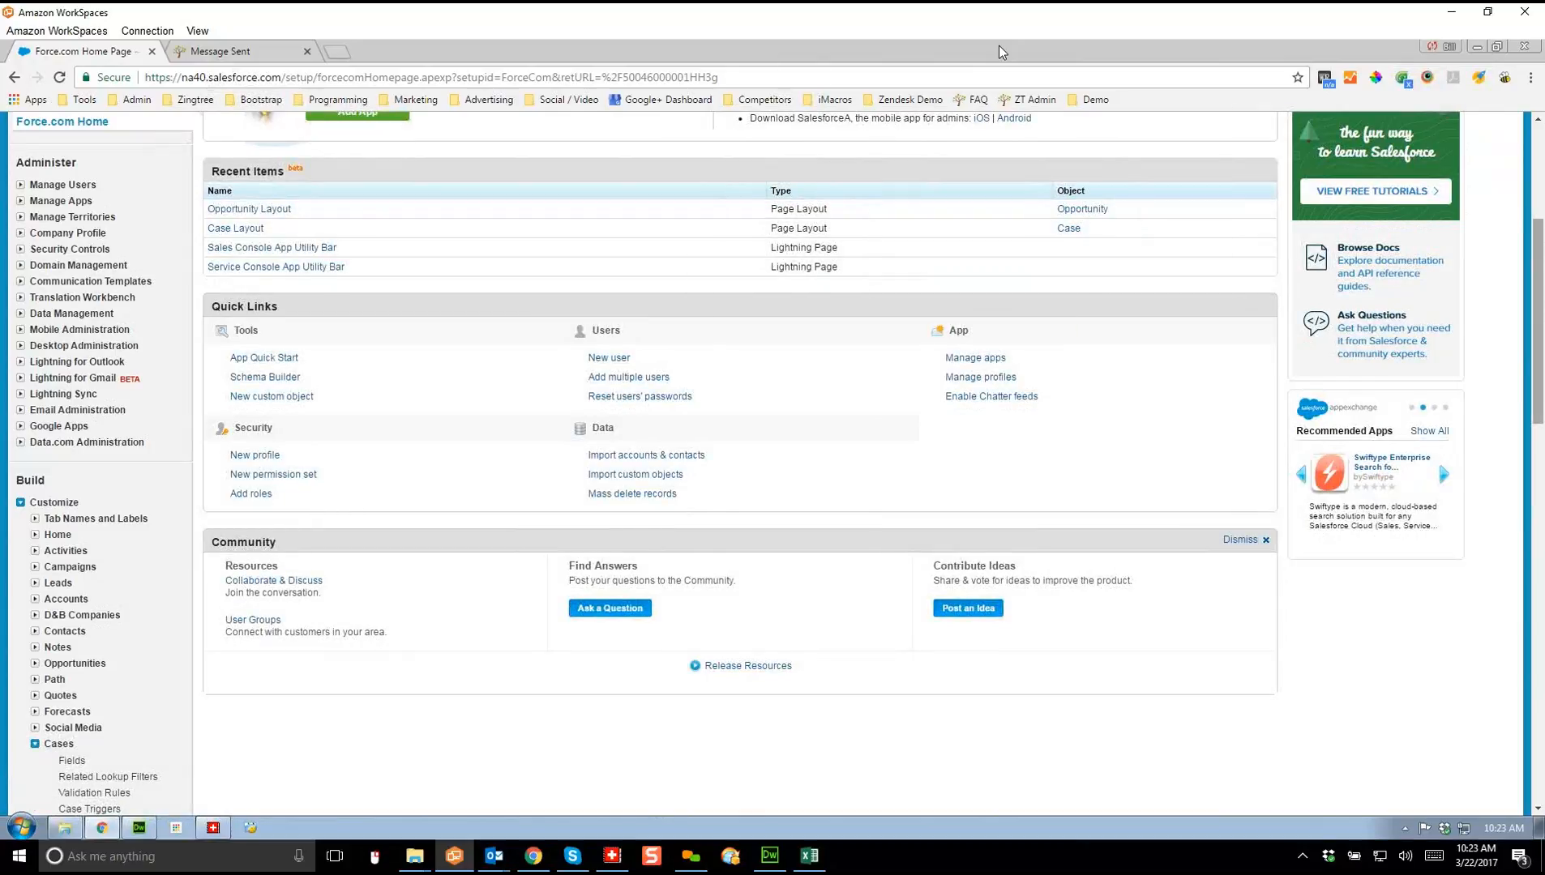
scroll(58, 743, "down", 5)
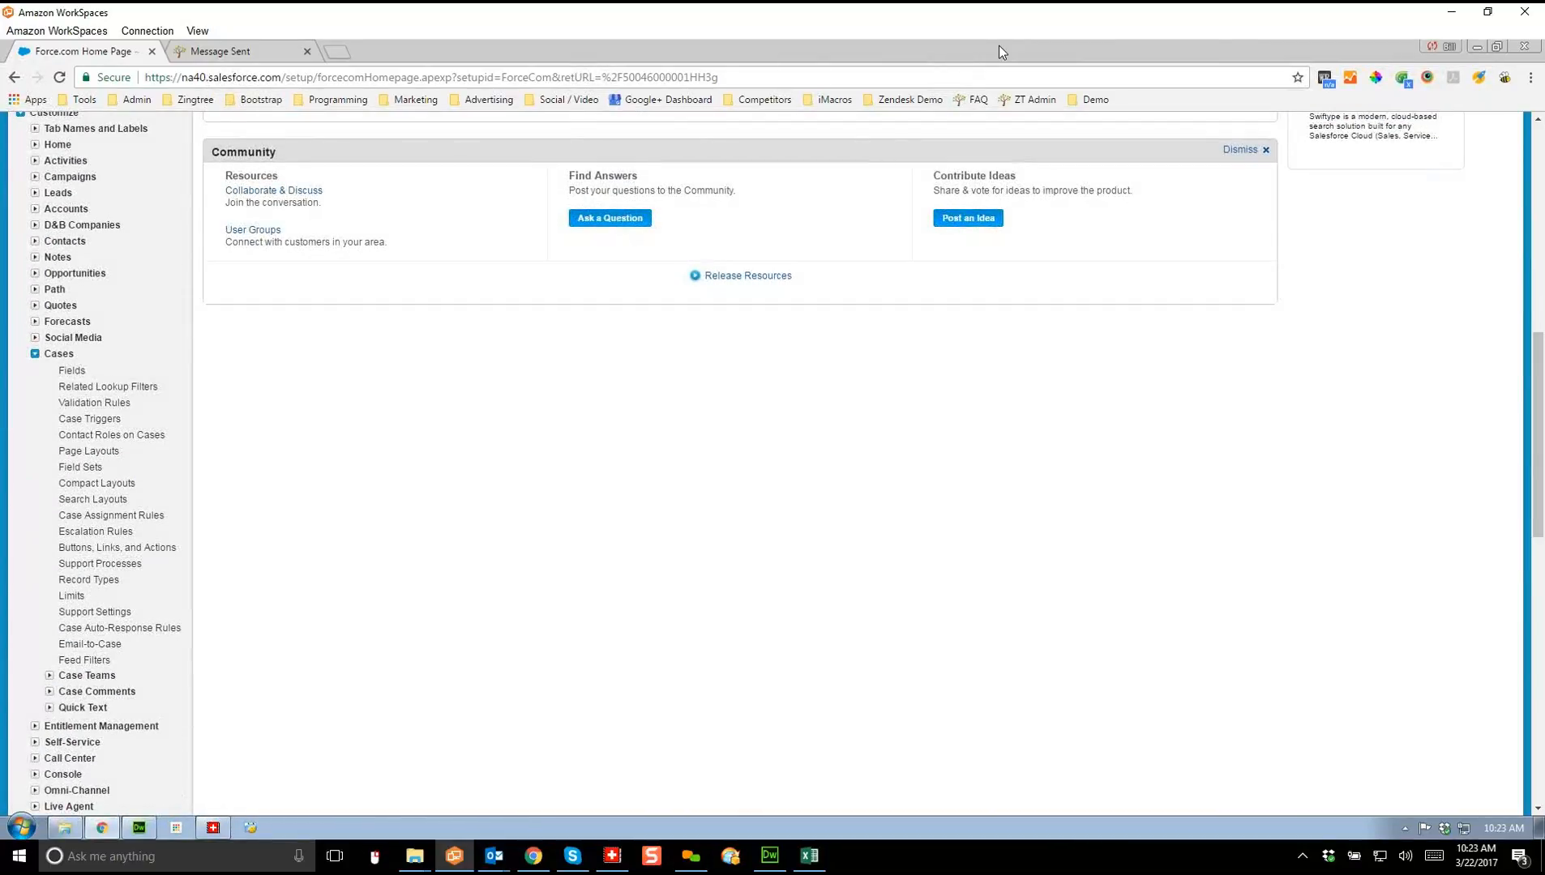
left_click(117, 548)
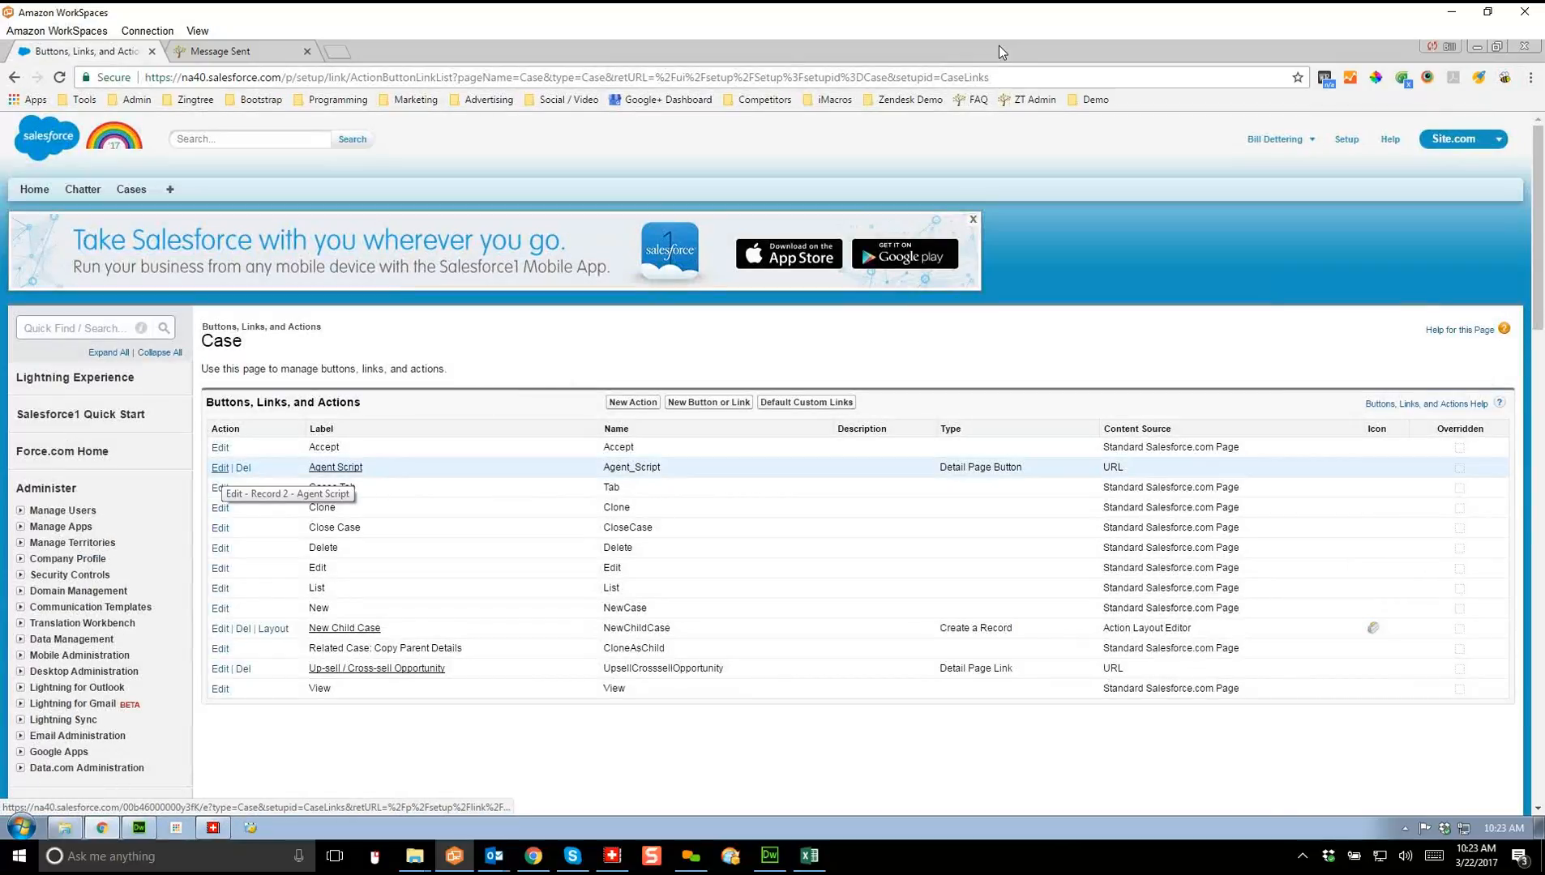
Step: Inspect the Agent Script button URL's source={!Case.OwnerEmail} and session id parameters, then return to Cases
left_click(220, 468)
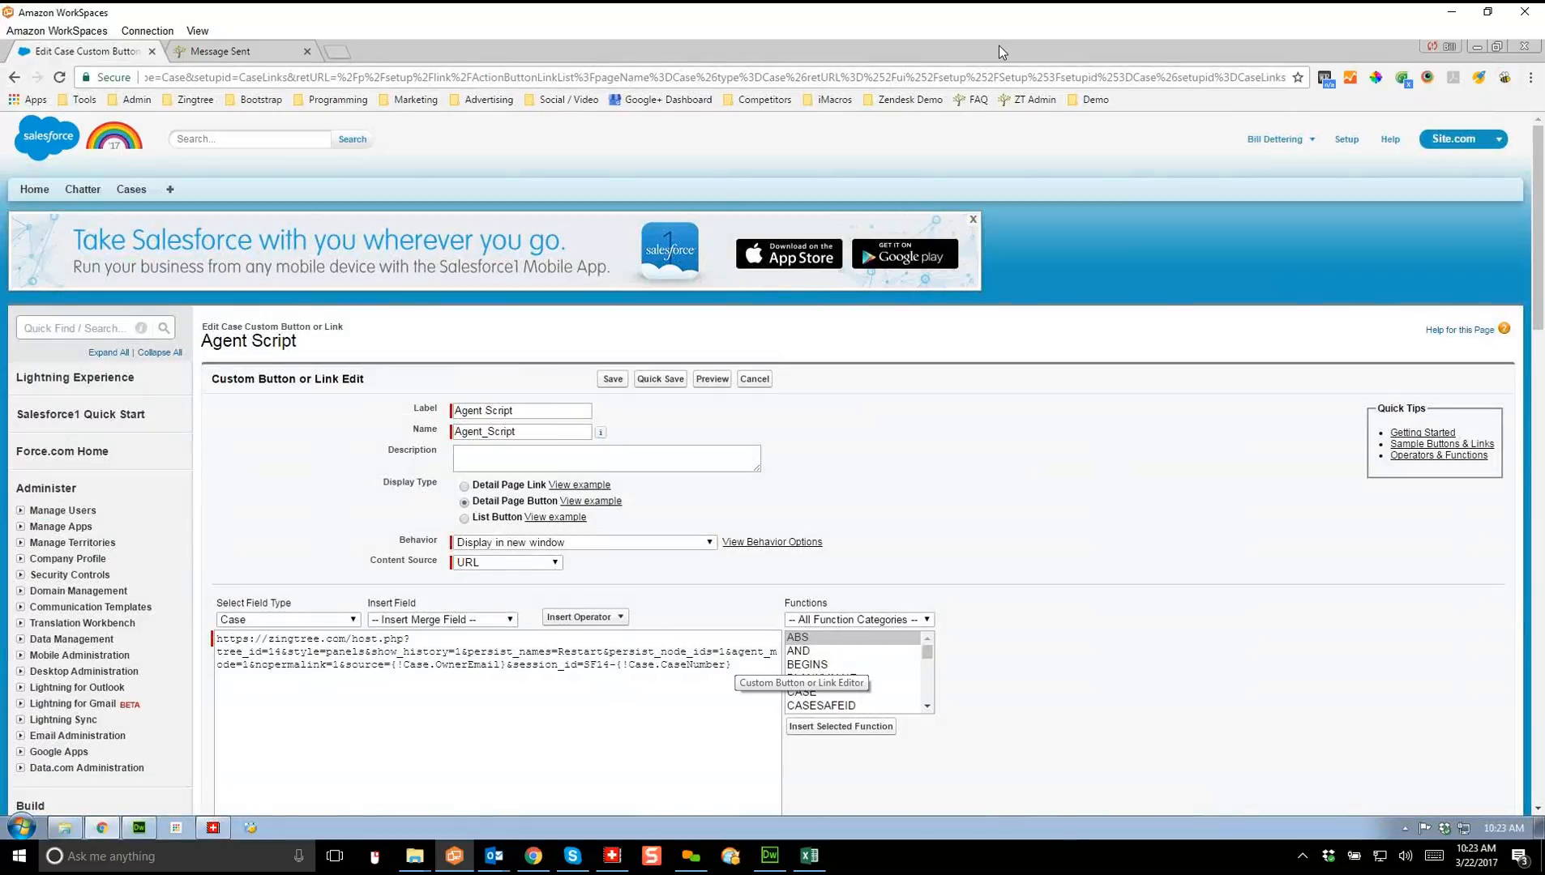
left_click_drag(345, 665, 505, 664)
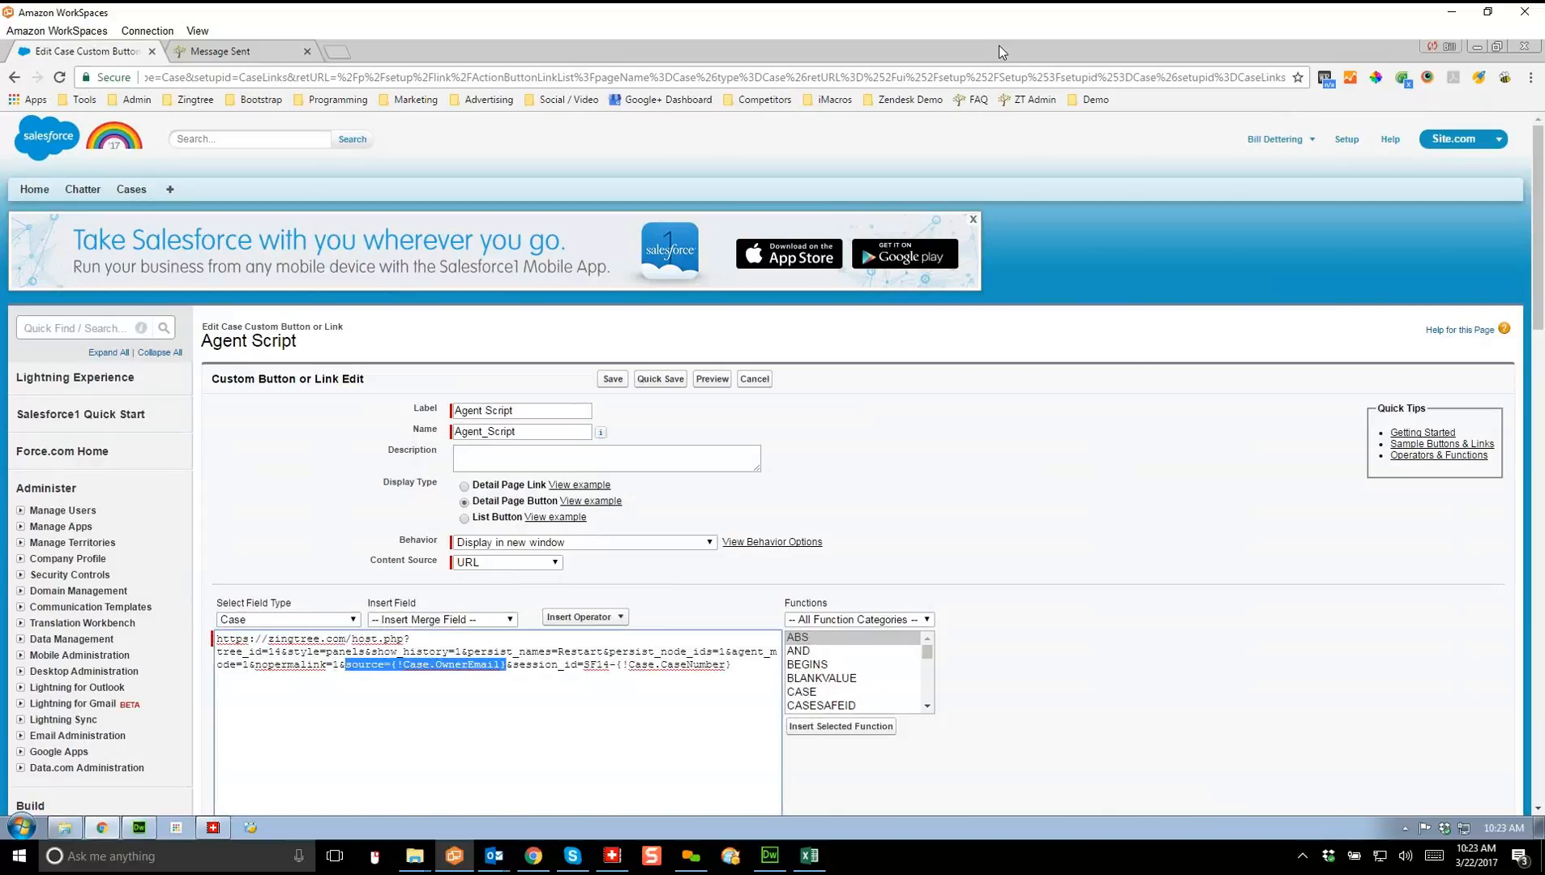
key("End")
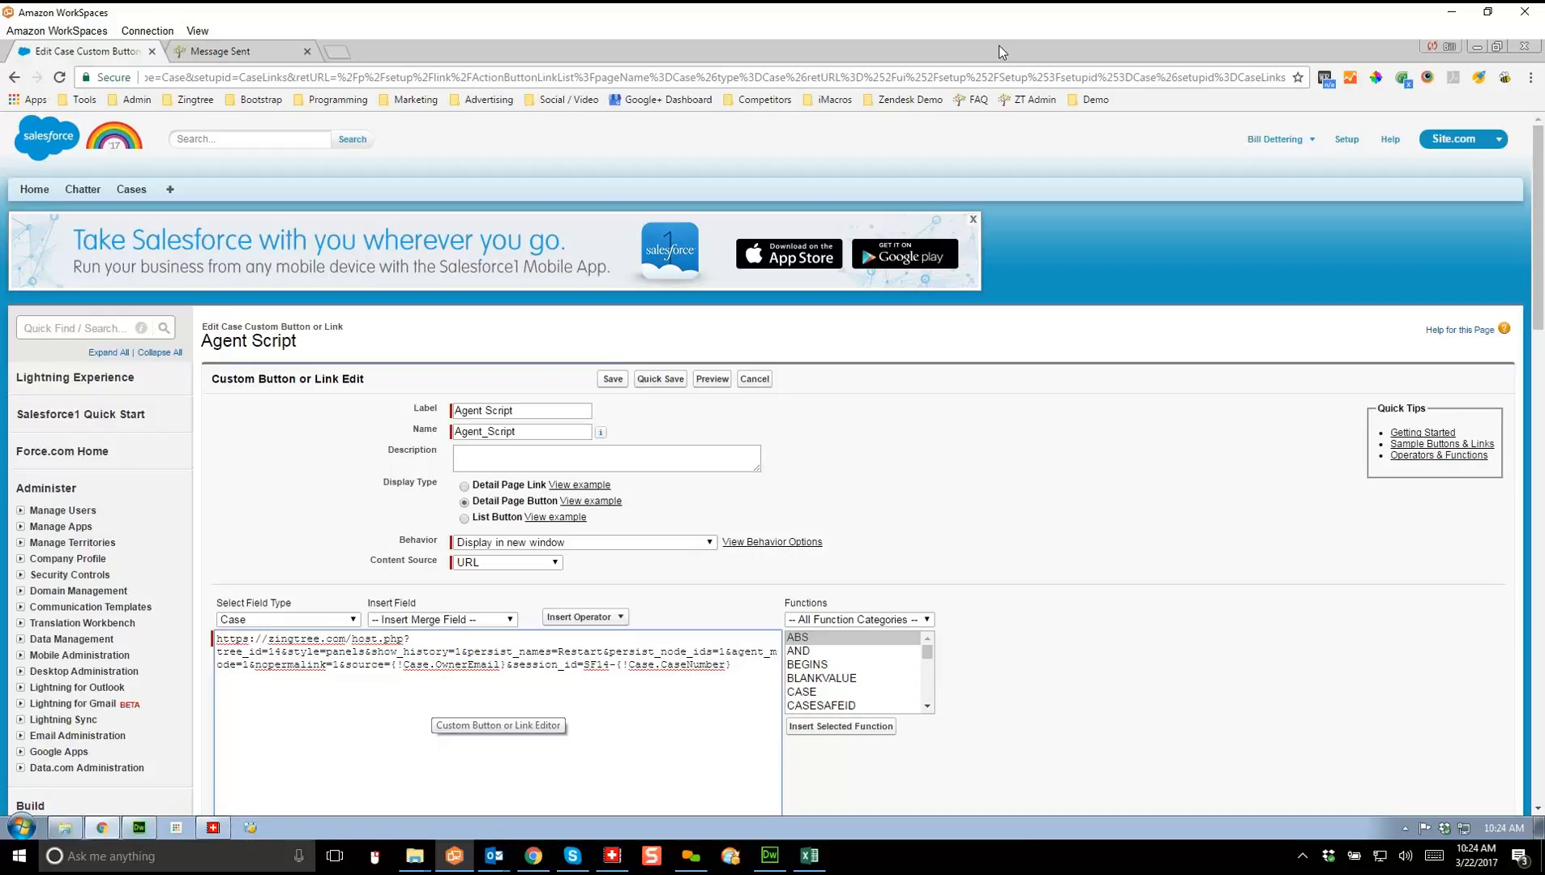
left_click(590, 665)
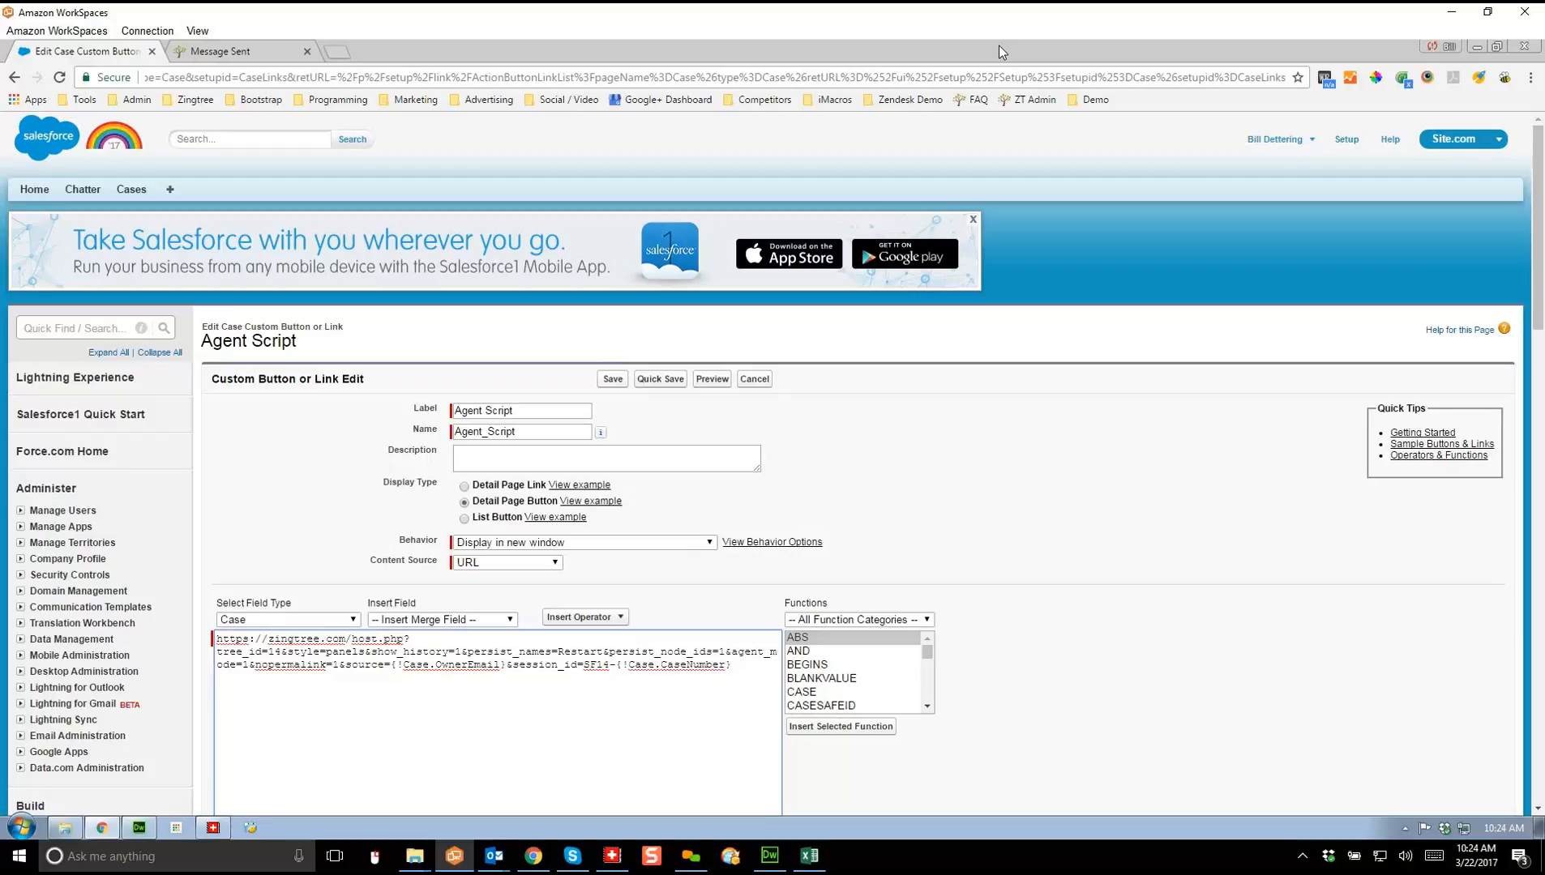
left_click(132, 190)
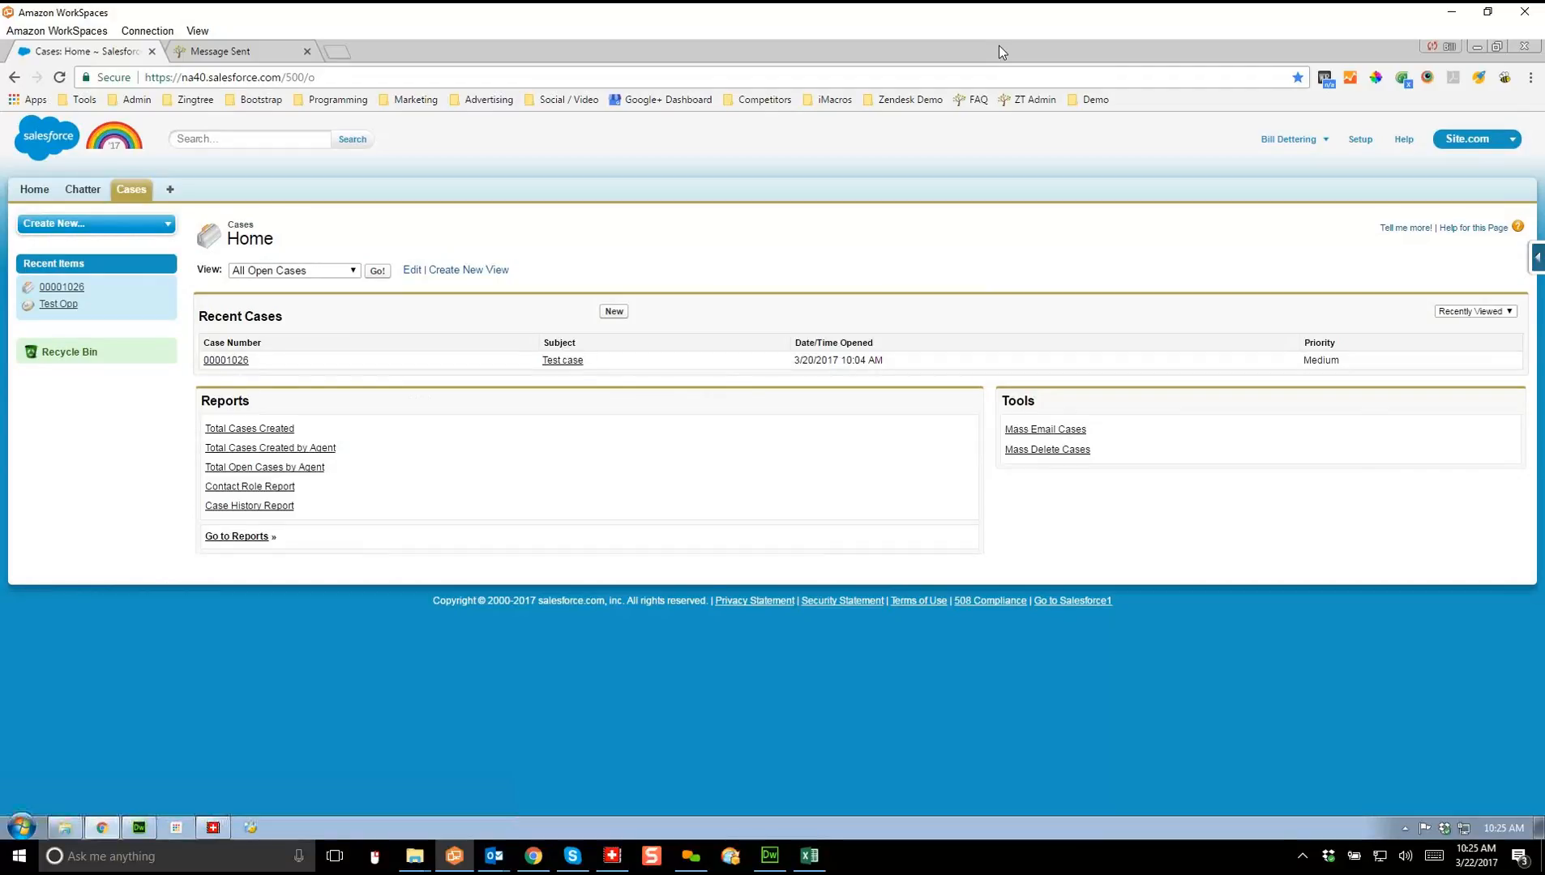
Step: Reopen Test case 00001026 from Recent Items and show the Demo bookmarks
left_click(62, 287)
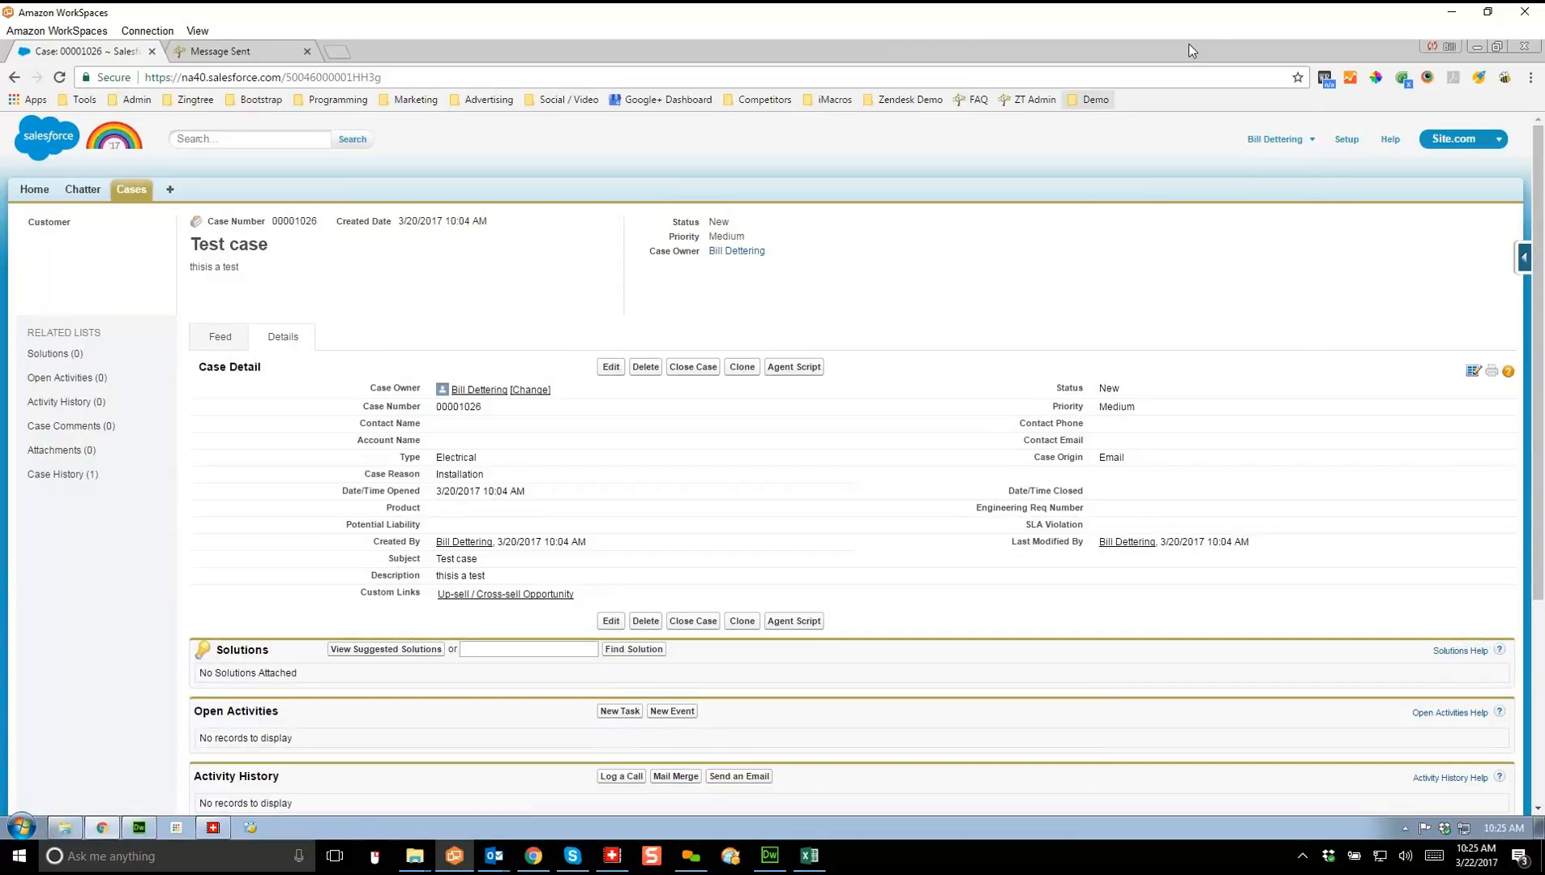
left_click(1094, 100)
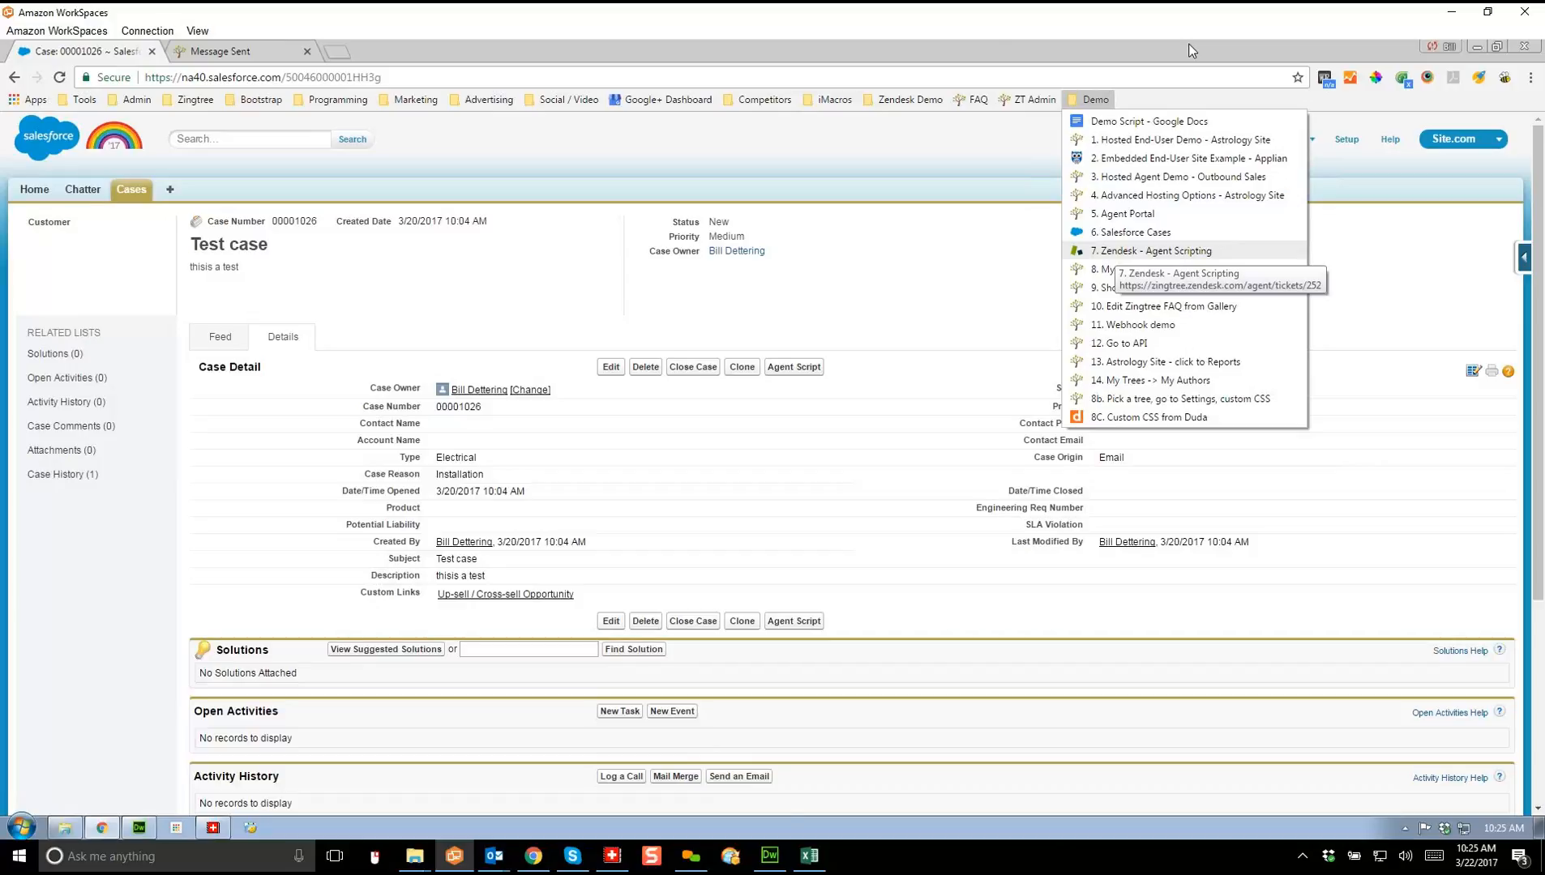
Step: Open Zendesk ticket #252 and switch its brand to Zingtree, then back to Astrology
left_click(1151, 250)
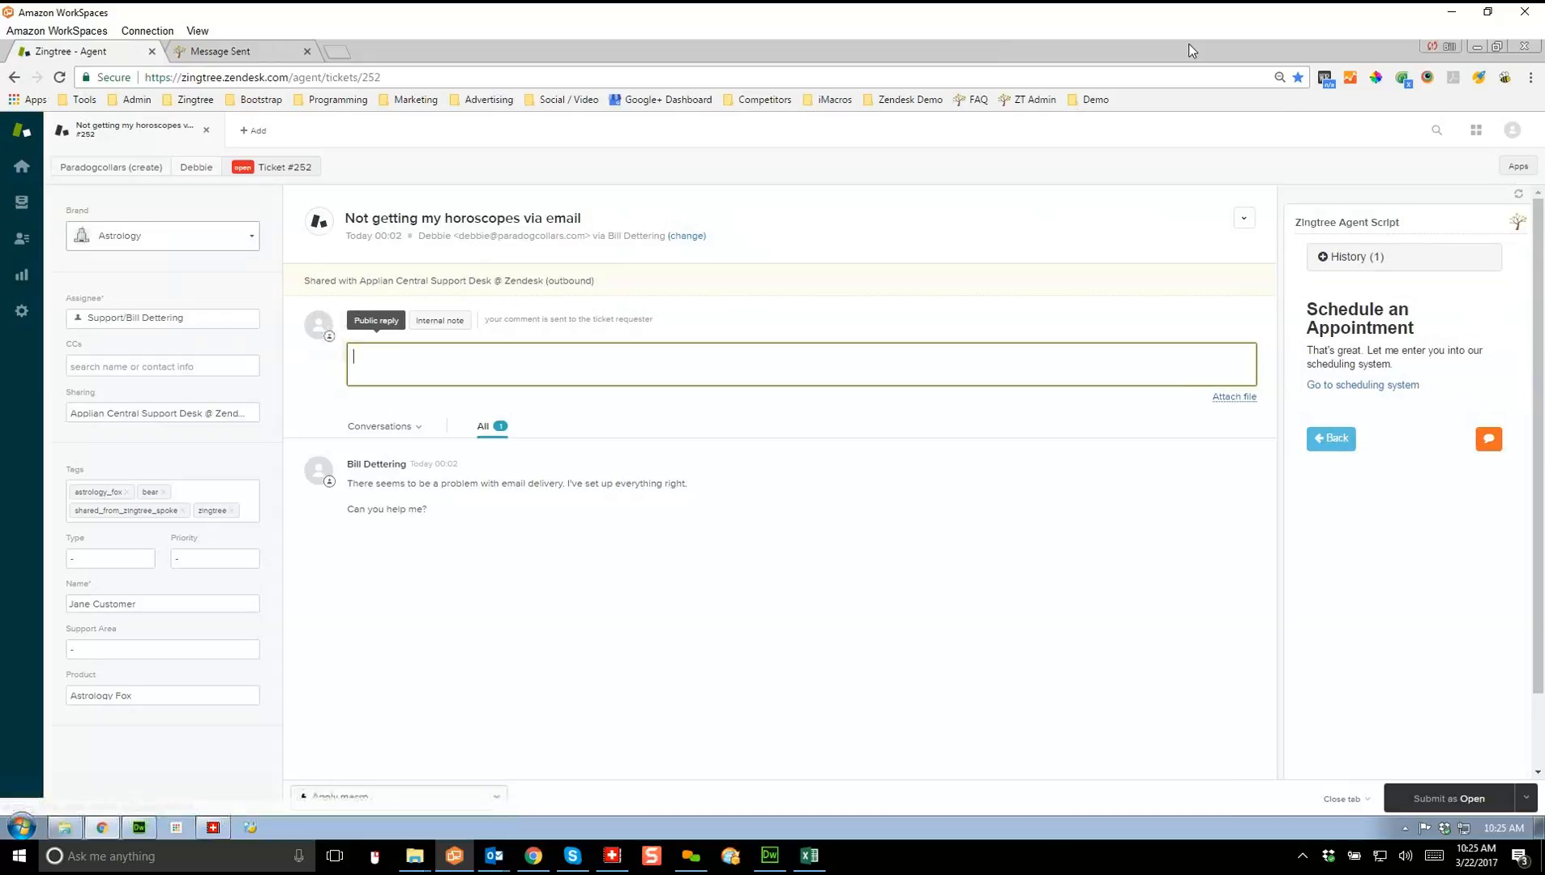
left_click(162, 236)
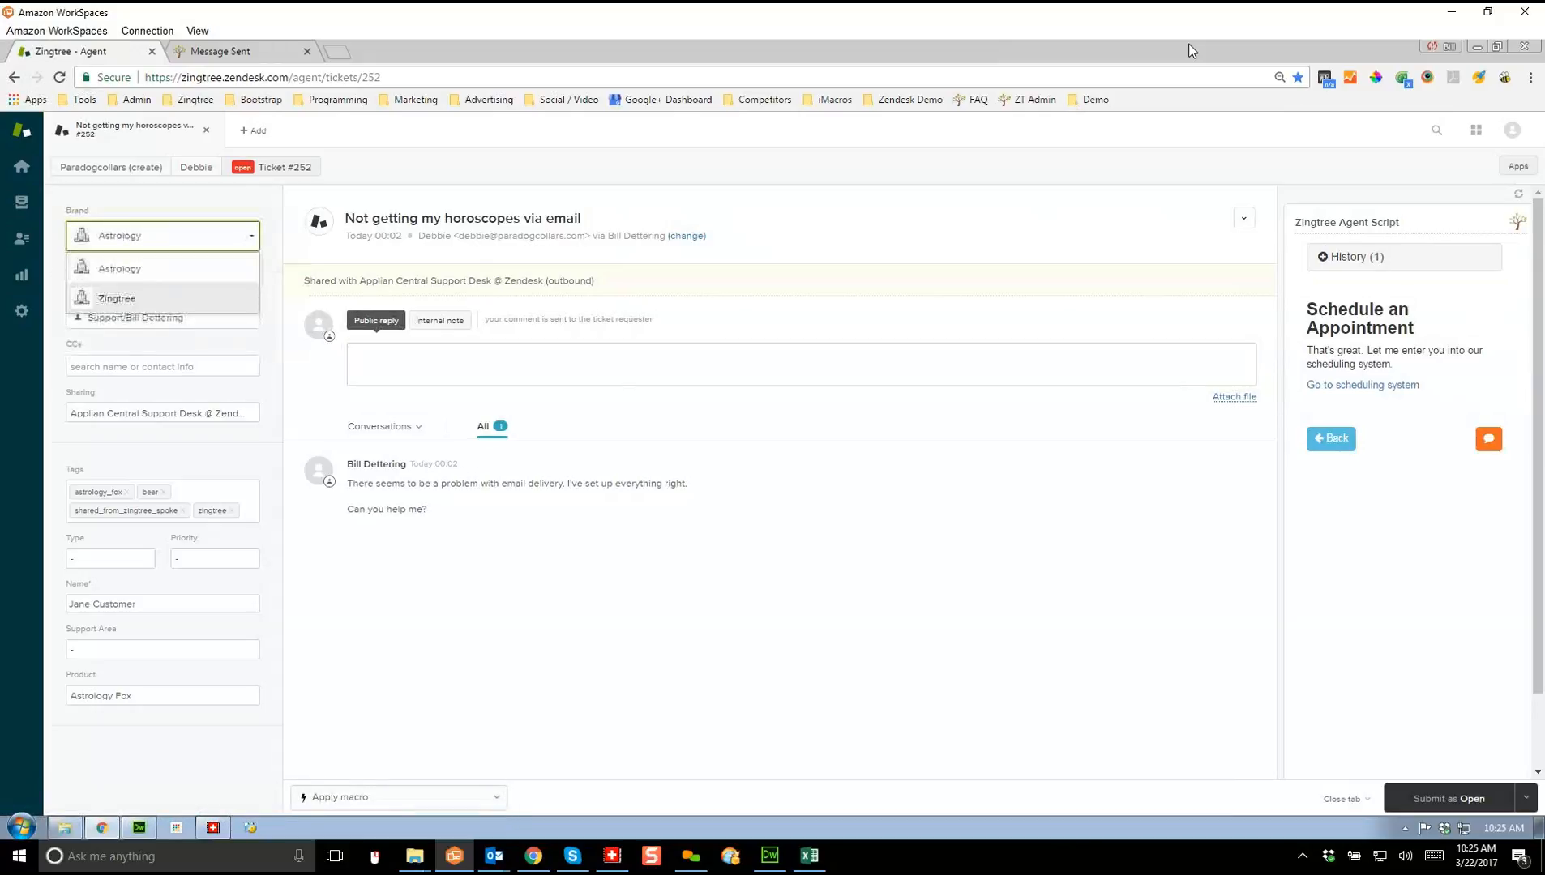
left_click(162, 298)
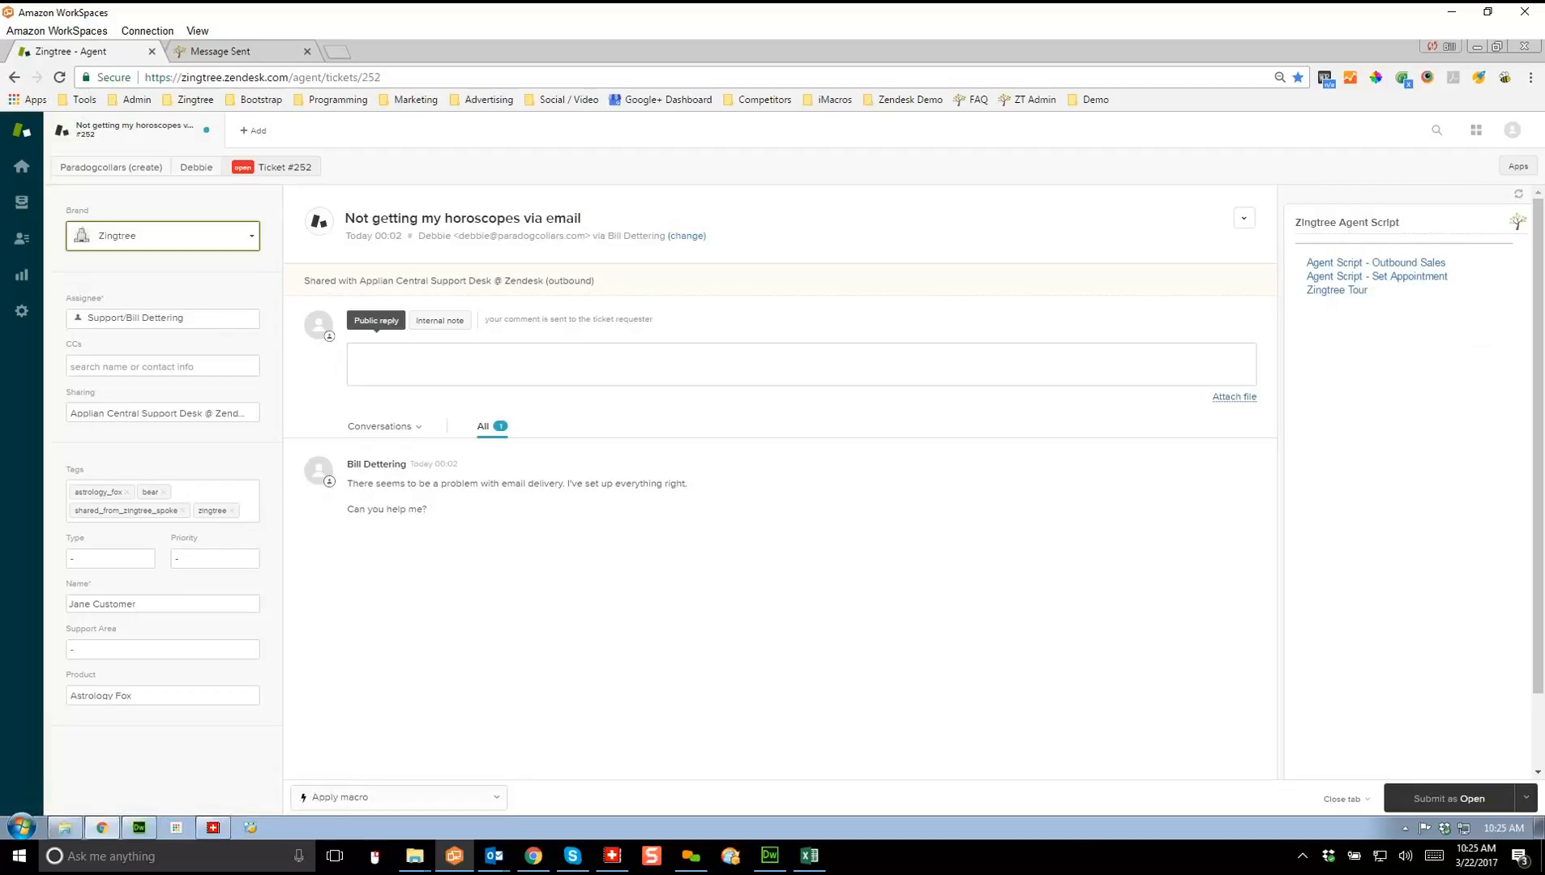
left_click(162, 236)
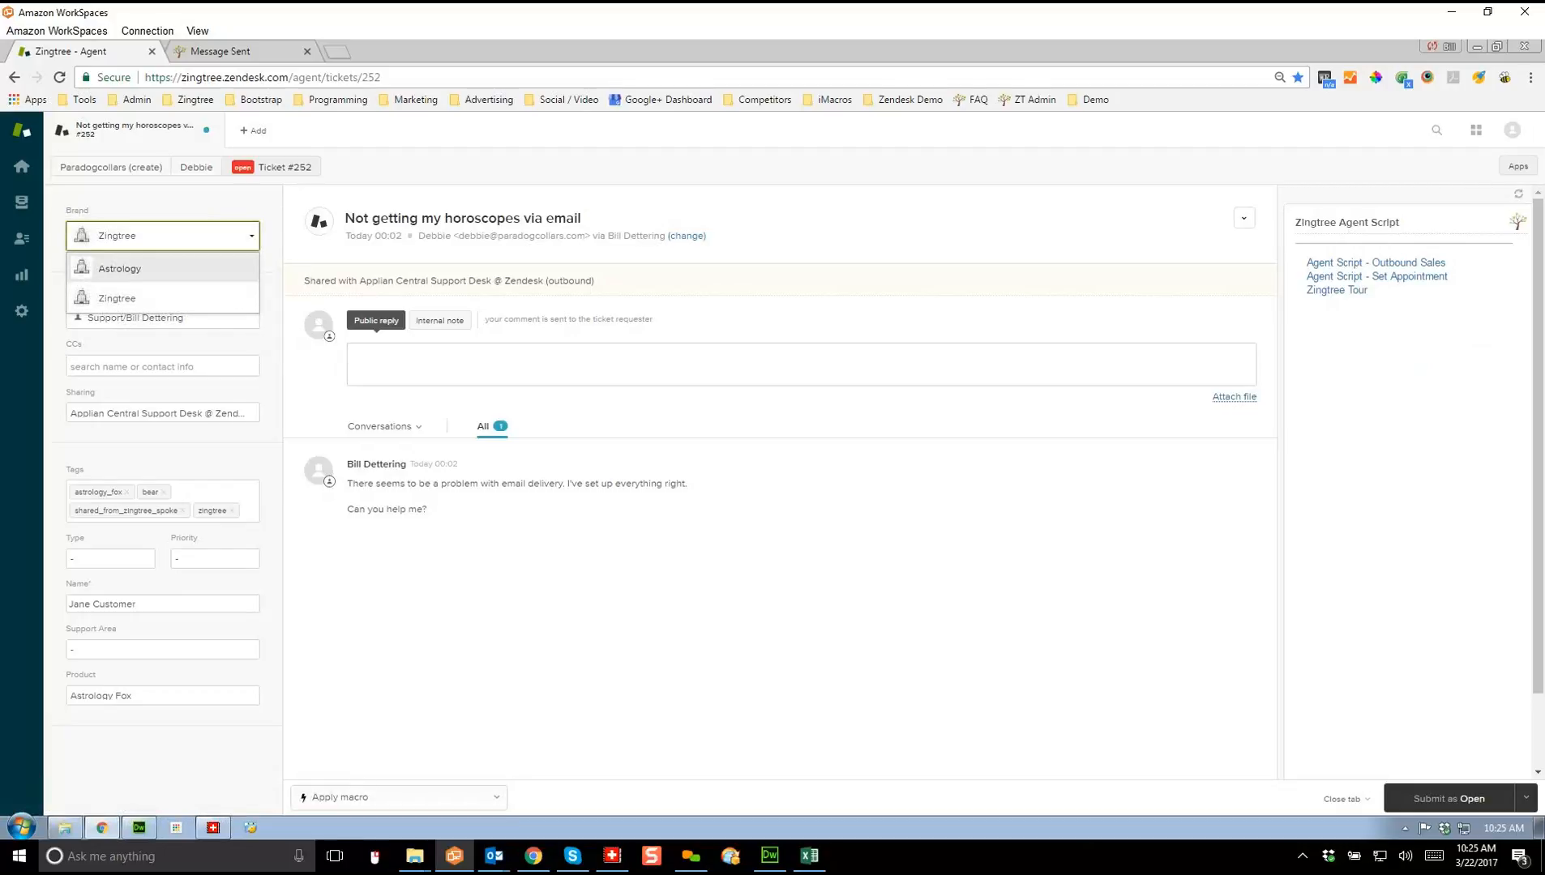
left_click(162, 267)
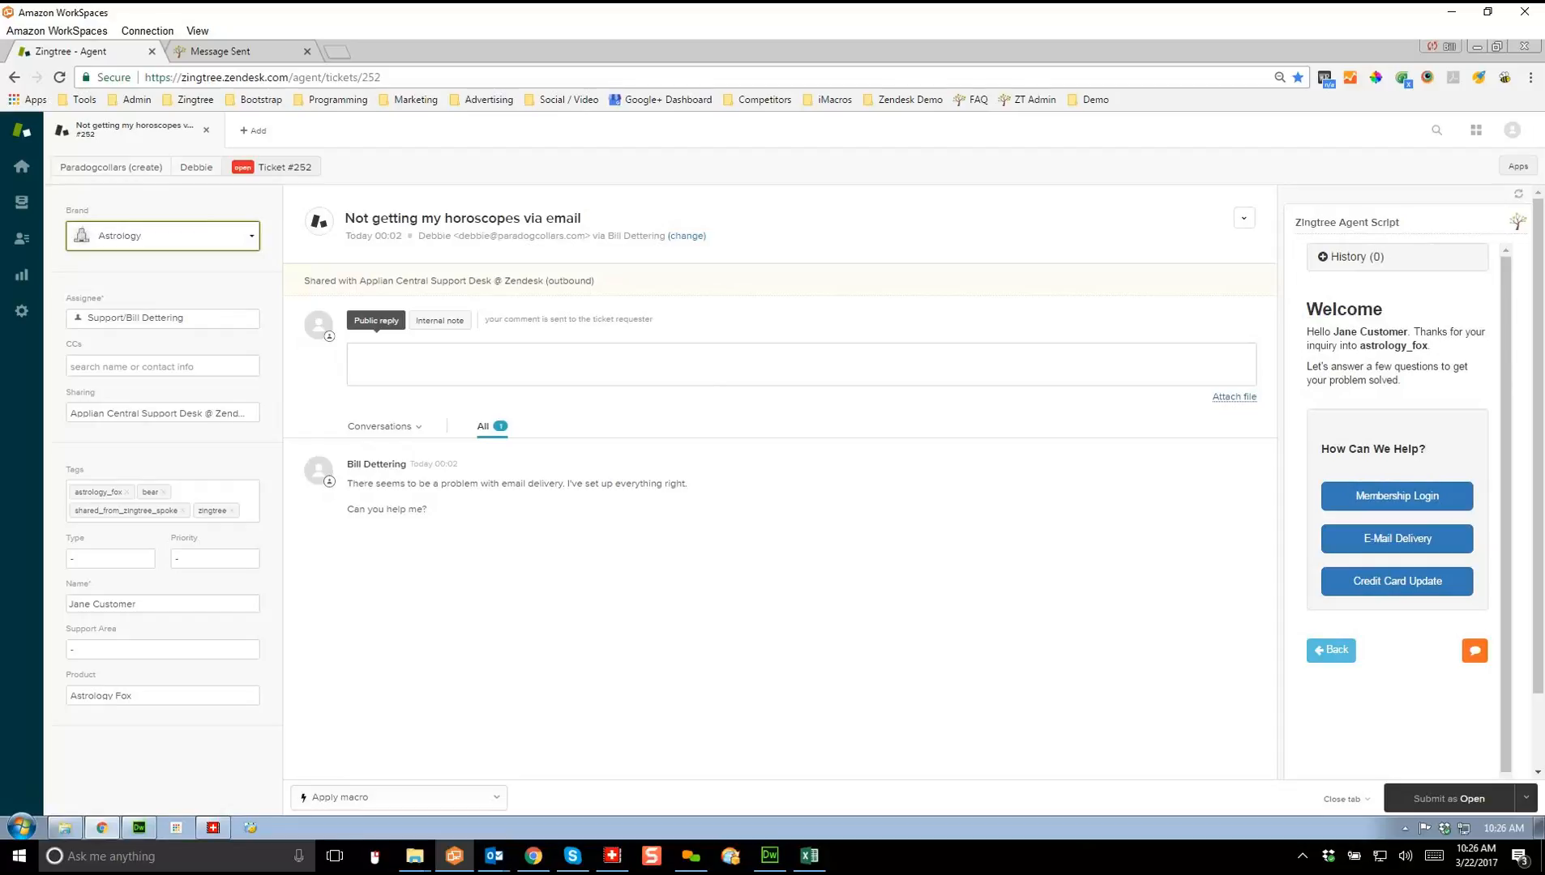
Step: Answer Membership Login and No in the Agent Script panel, then toggle History open and closed
left_click(1398, 496)
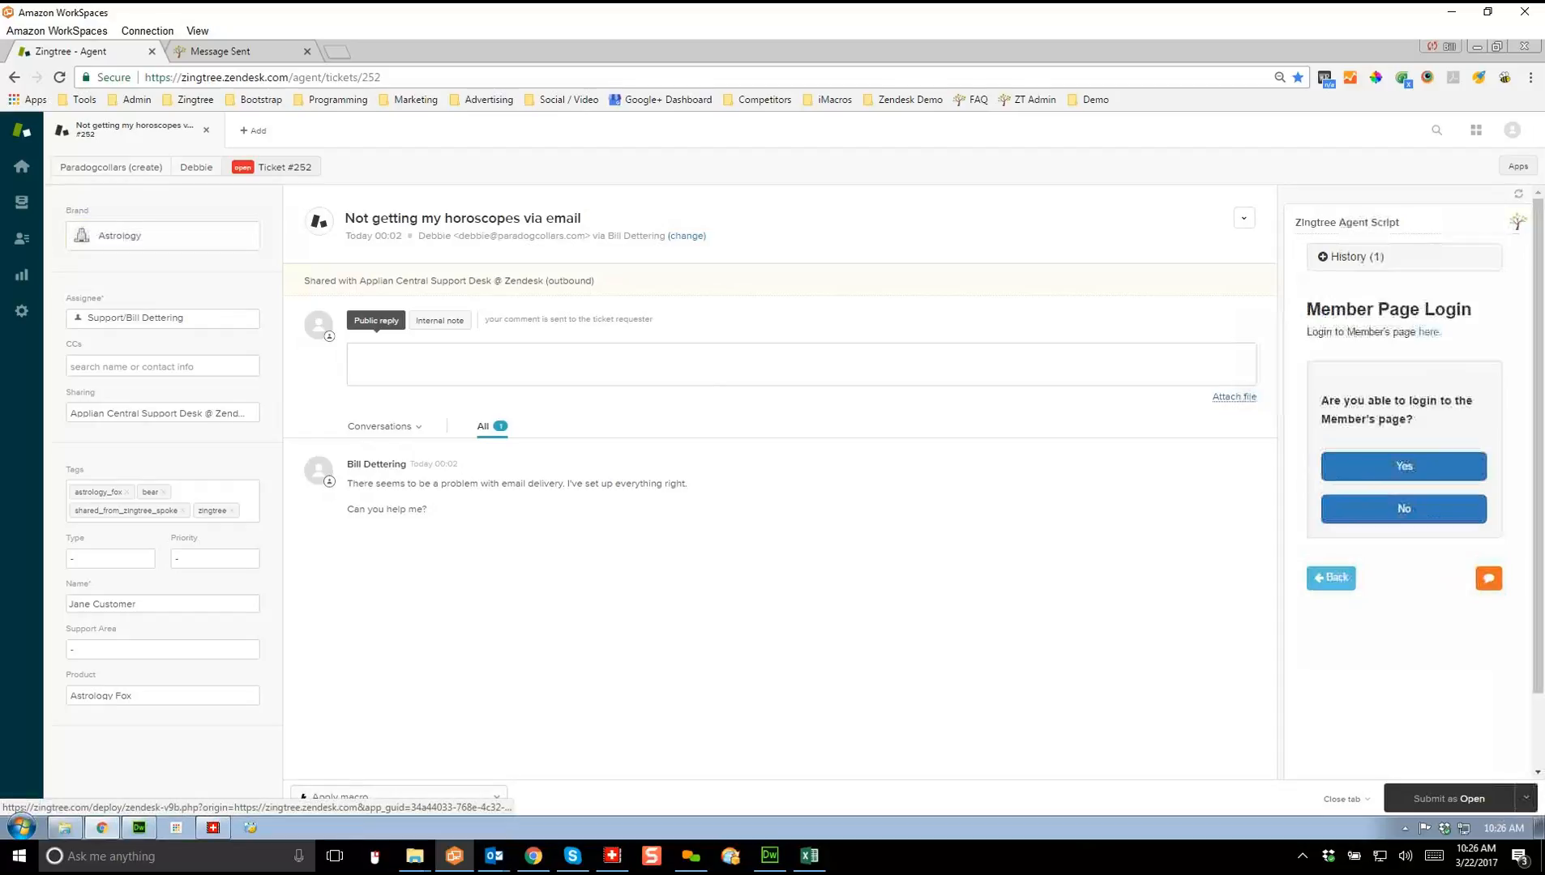
left_click(1404, 508)
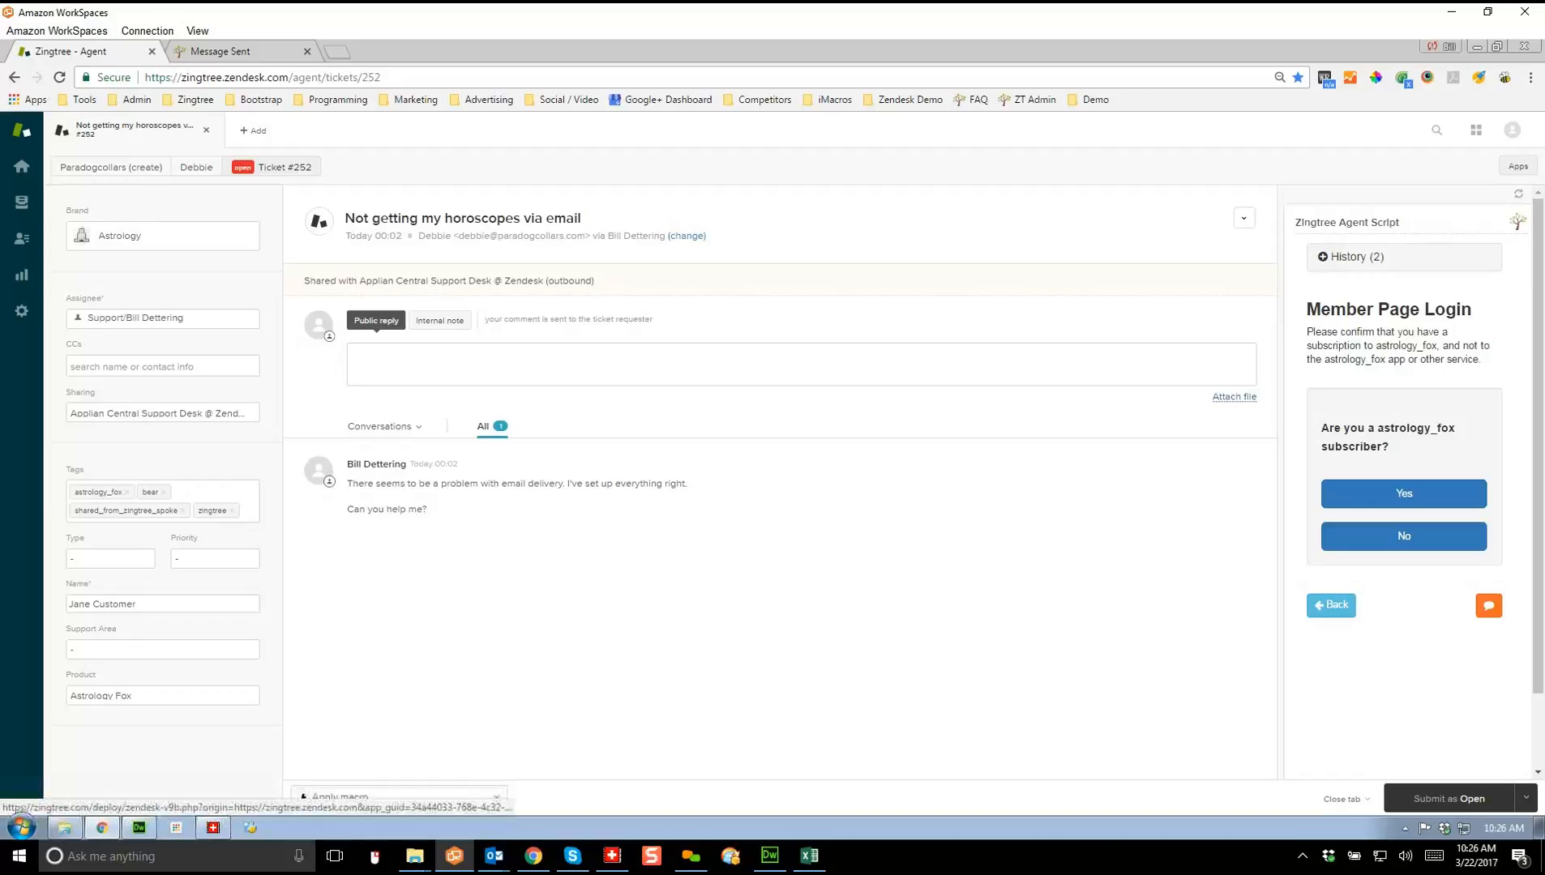
left_click(1352, 256)
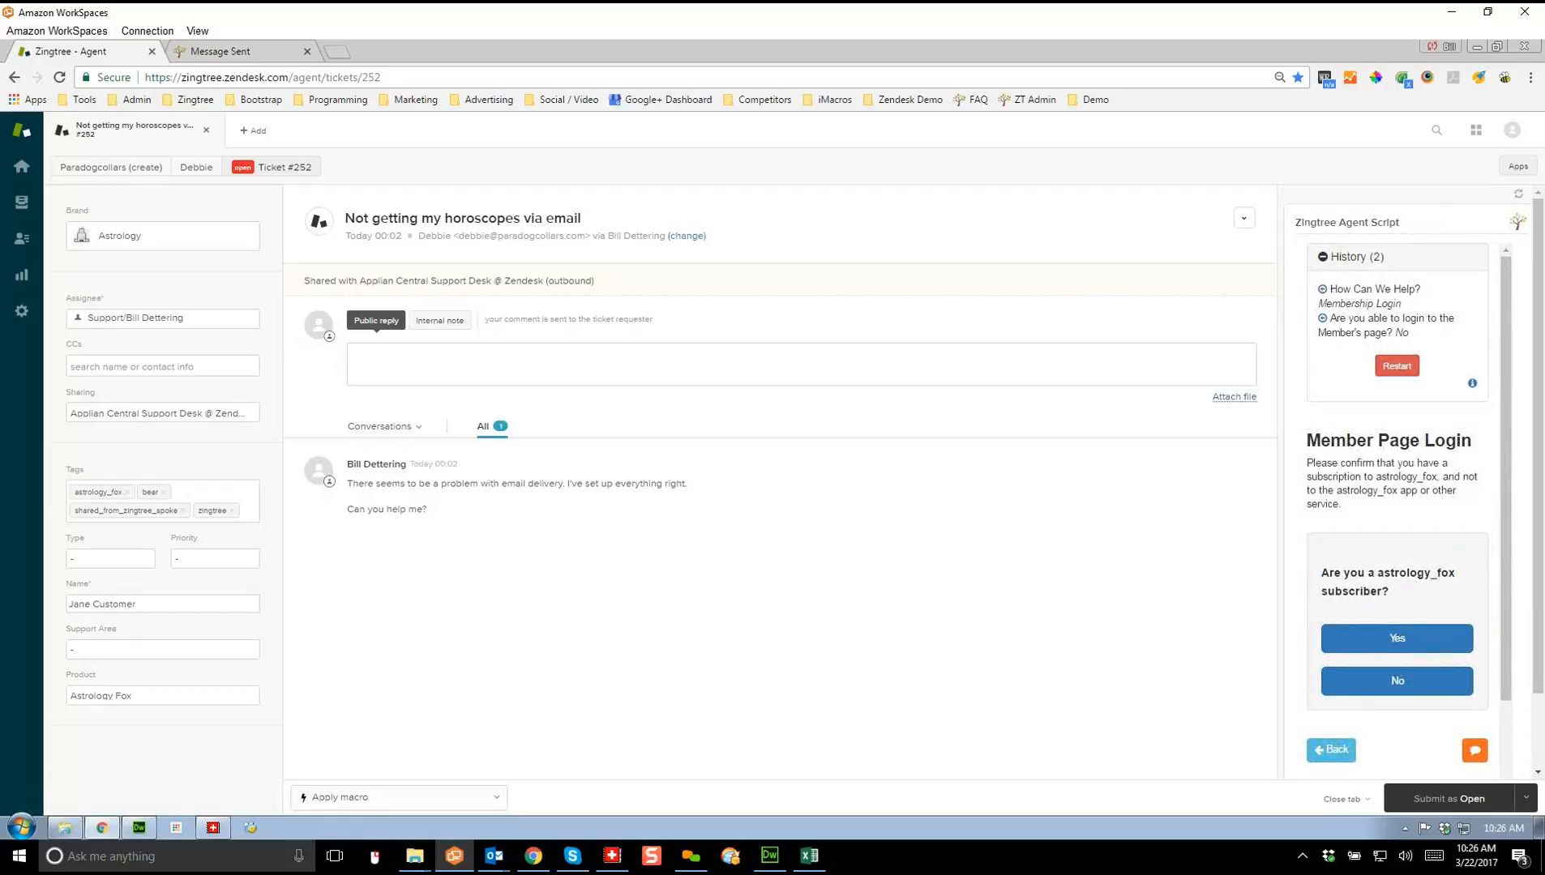
left_click(1353, 256)
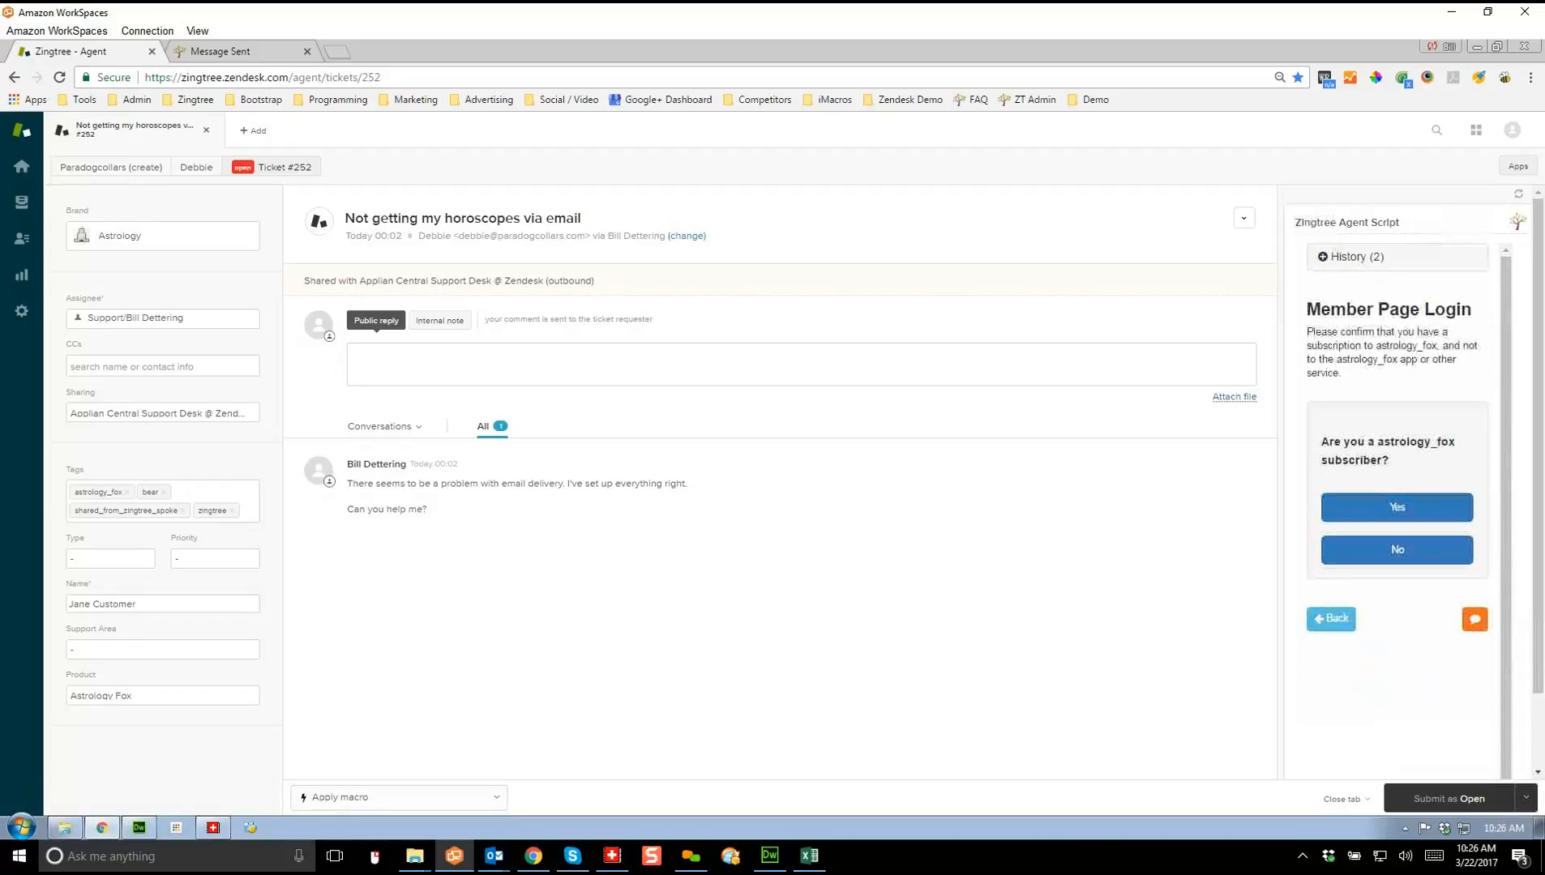
Step: Open and close the node's feedback form
left_click(1474, 619)
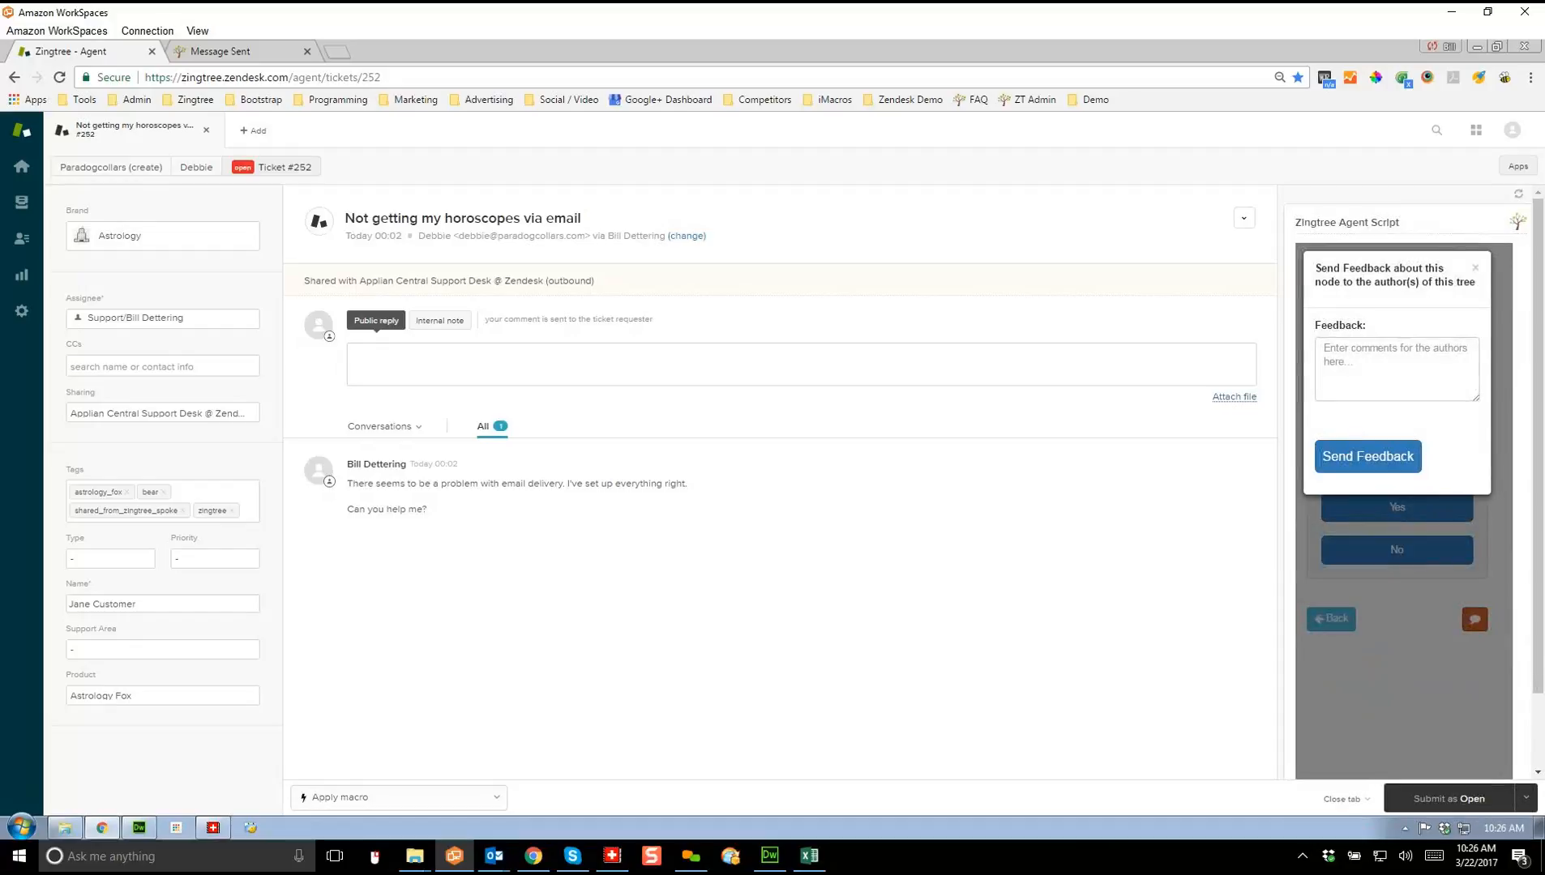
left_click(1475, 268)
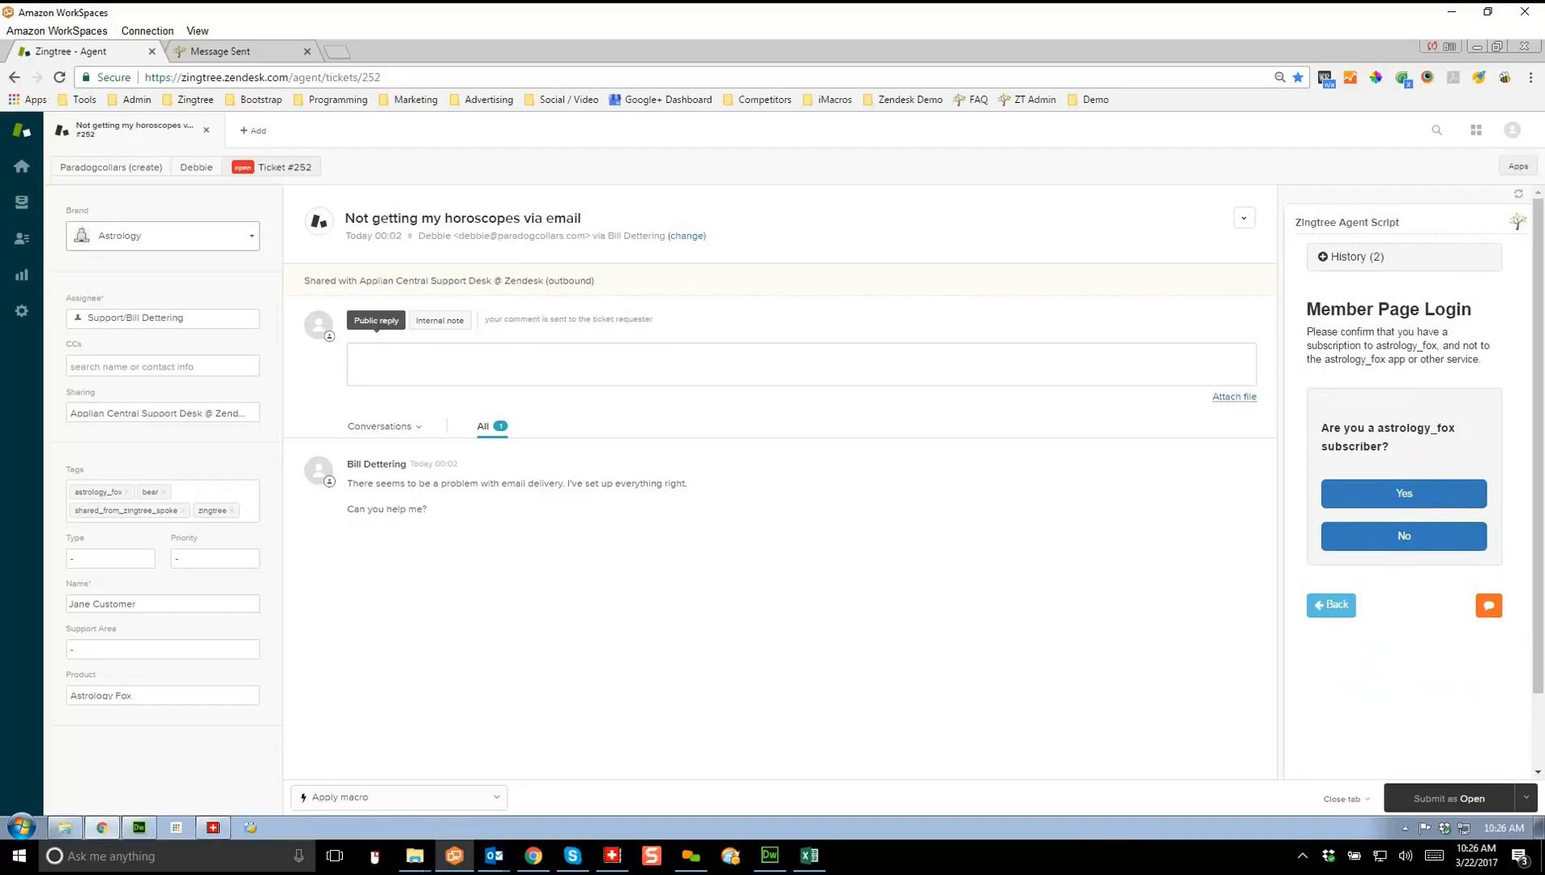
left_click(163, 236)
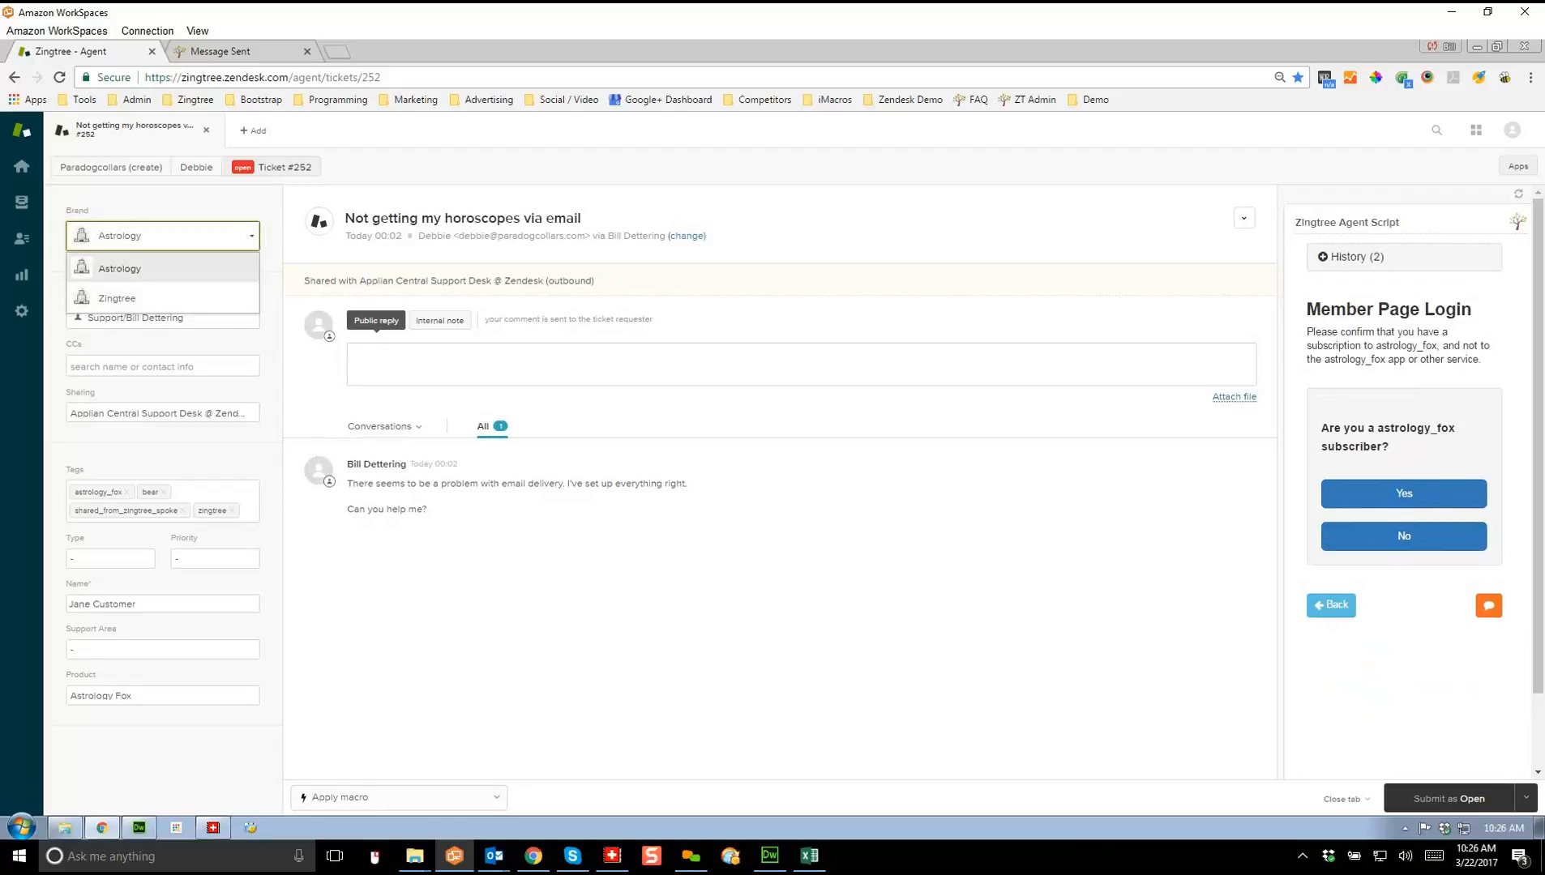
Step: Switch the ticket brand to Zingtree and run the Set Appointment script to Schedule an Appointment
left_click(117, 299)
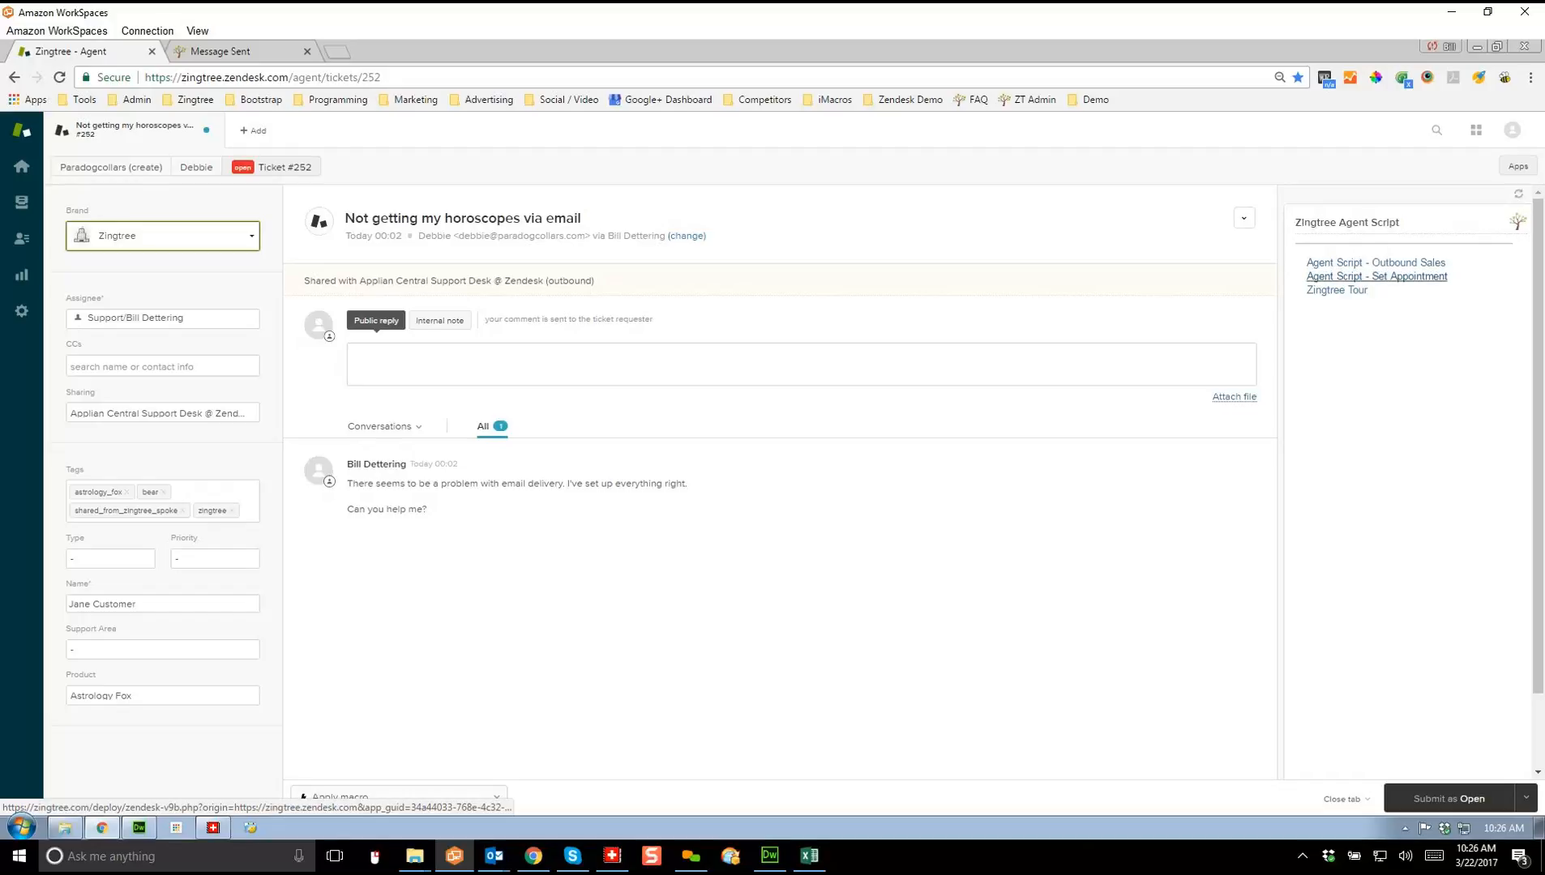
left_click(1376, 263)
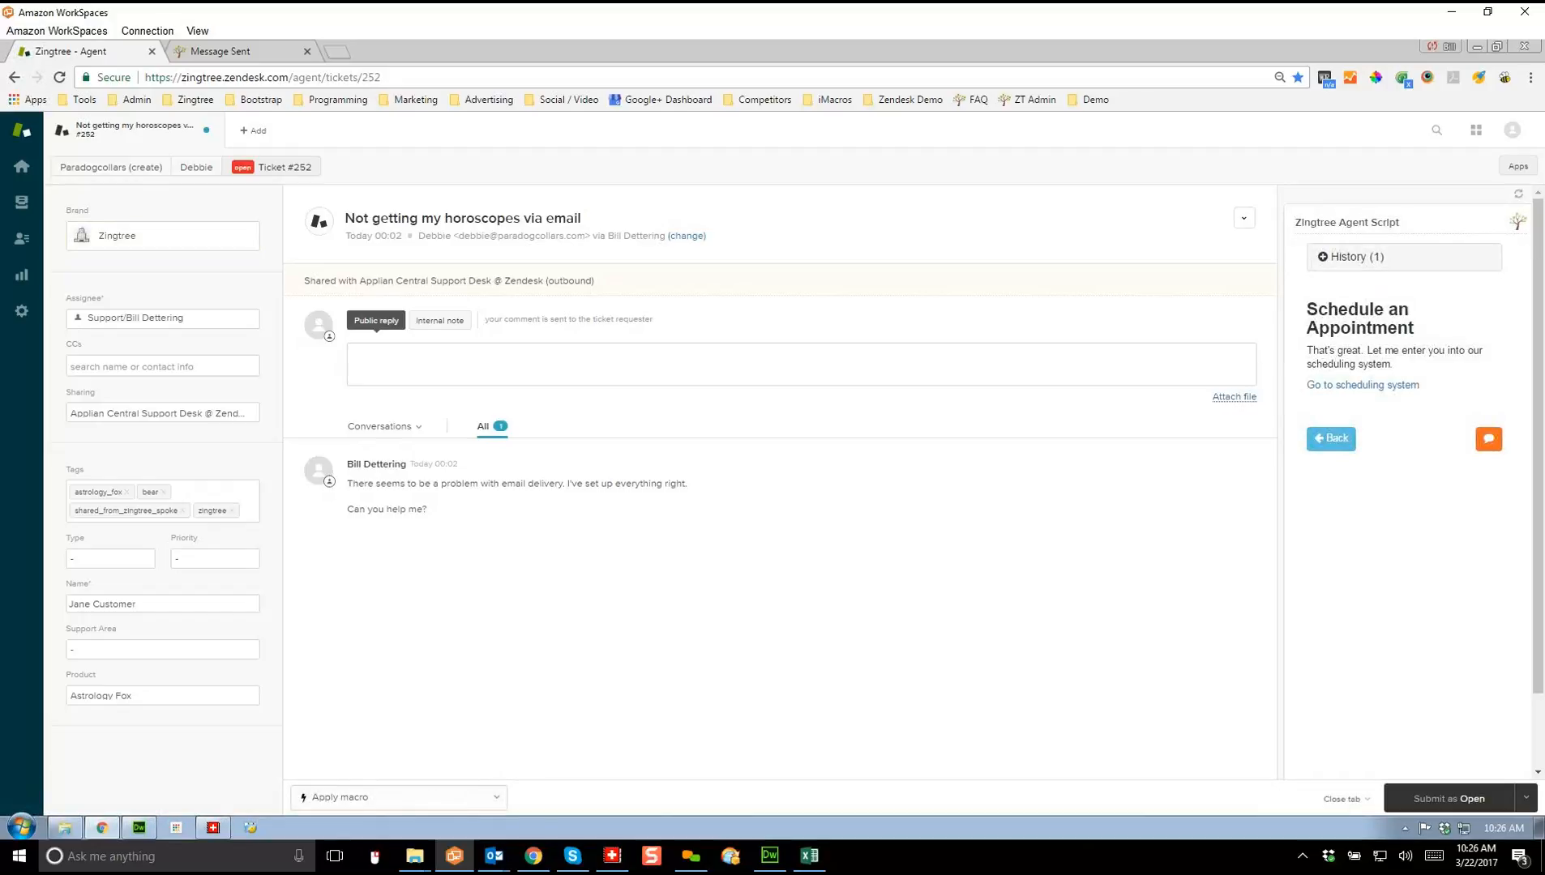
left_click(1331, 438)
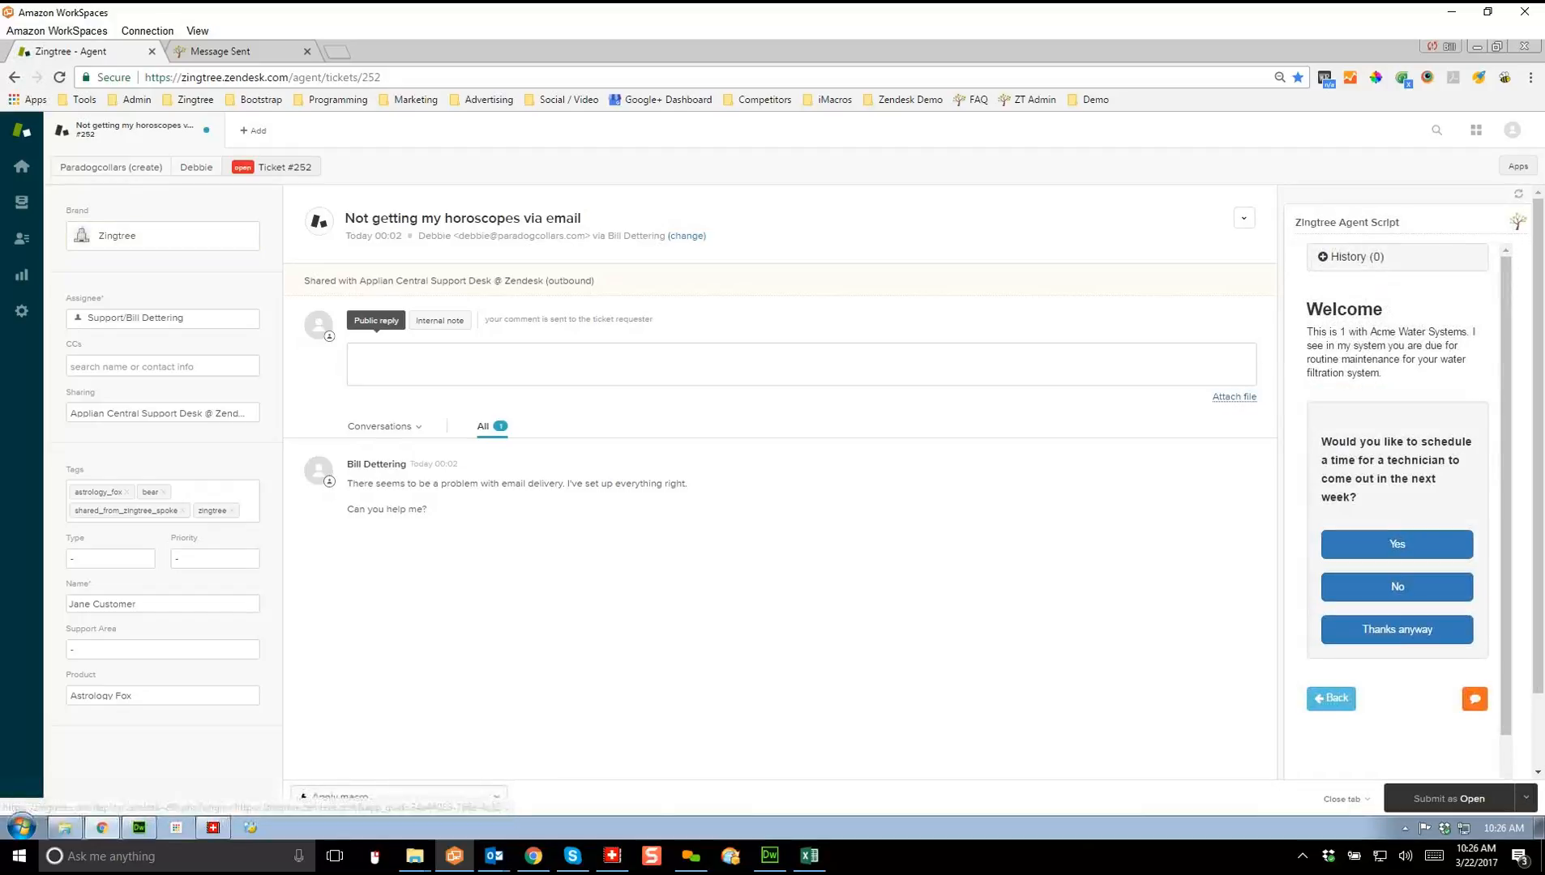
left_click(1397, 544)
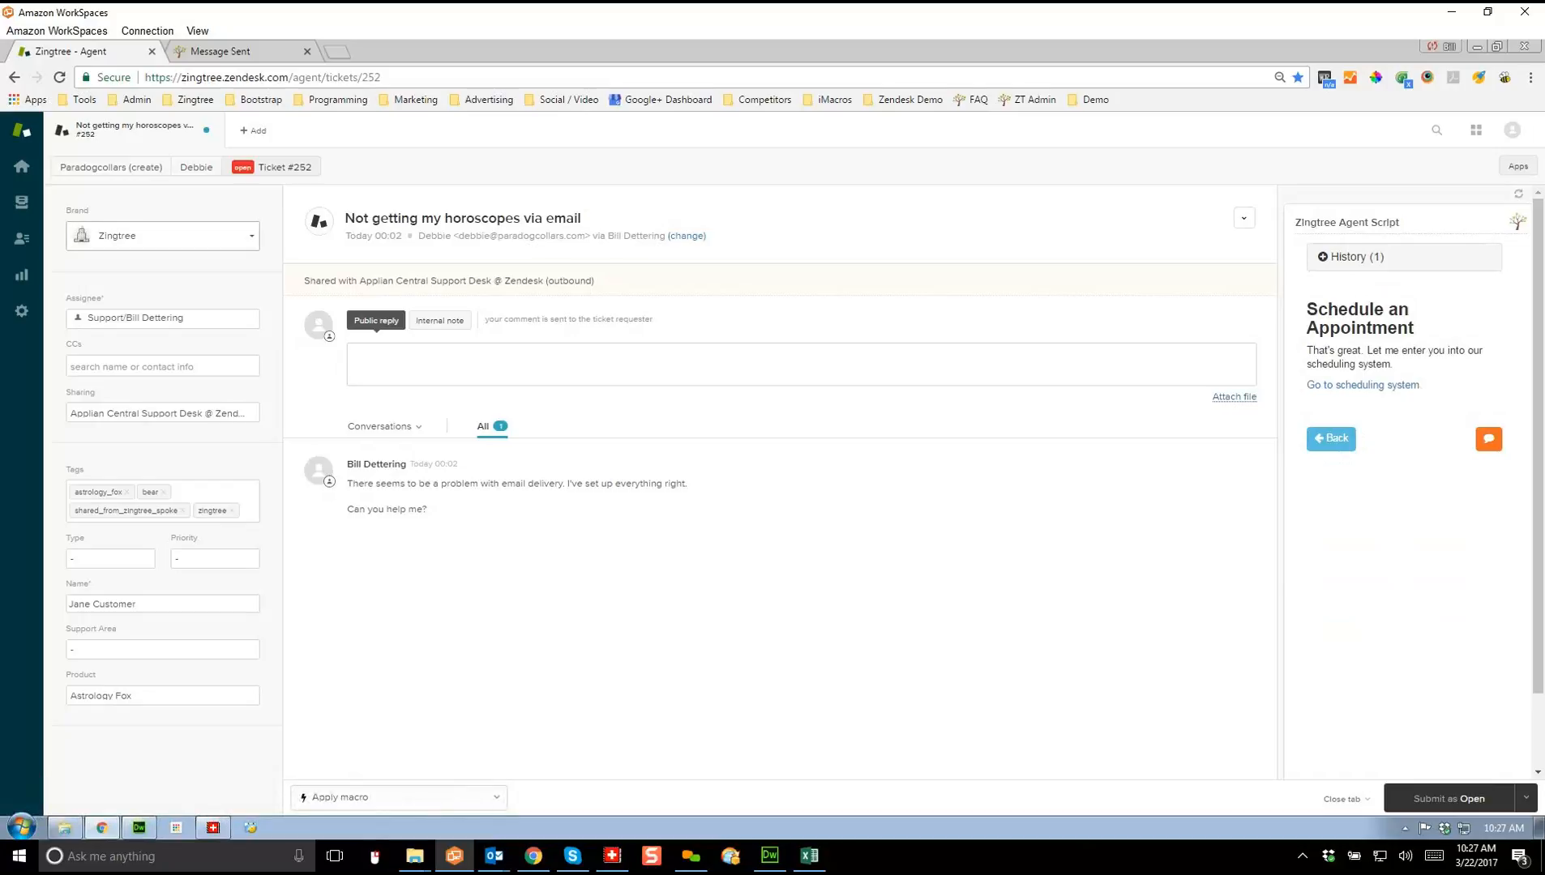
Step: Change the ticket brand back to Astrology and select the customer's name in the Name field
left_click(163, 235)
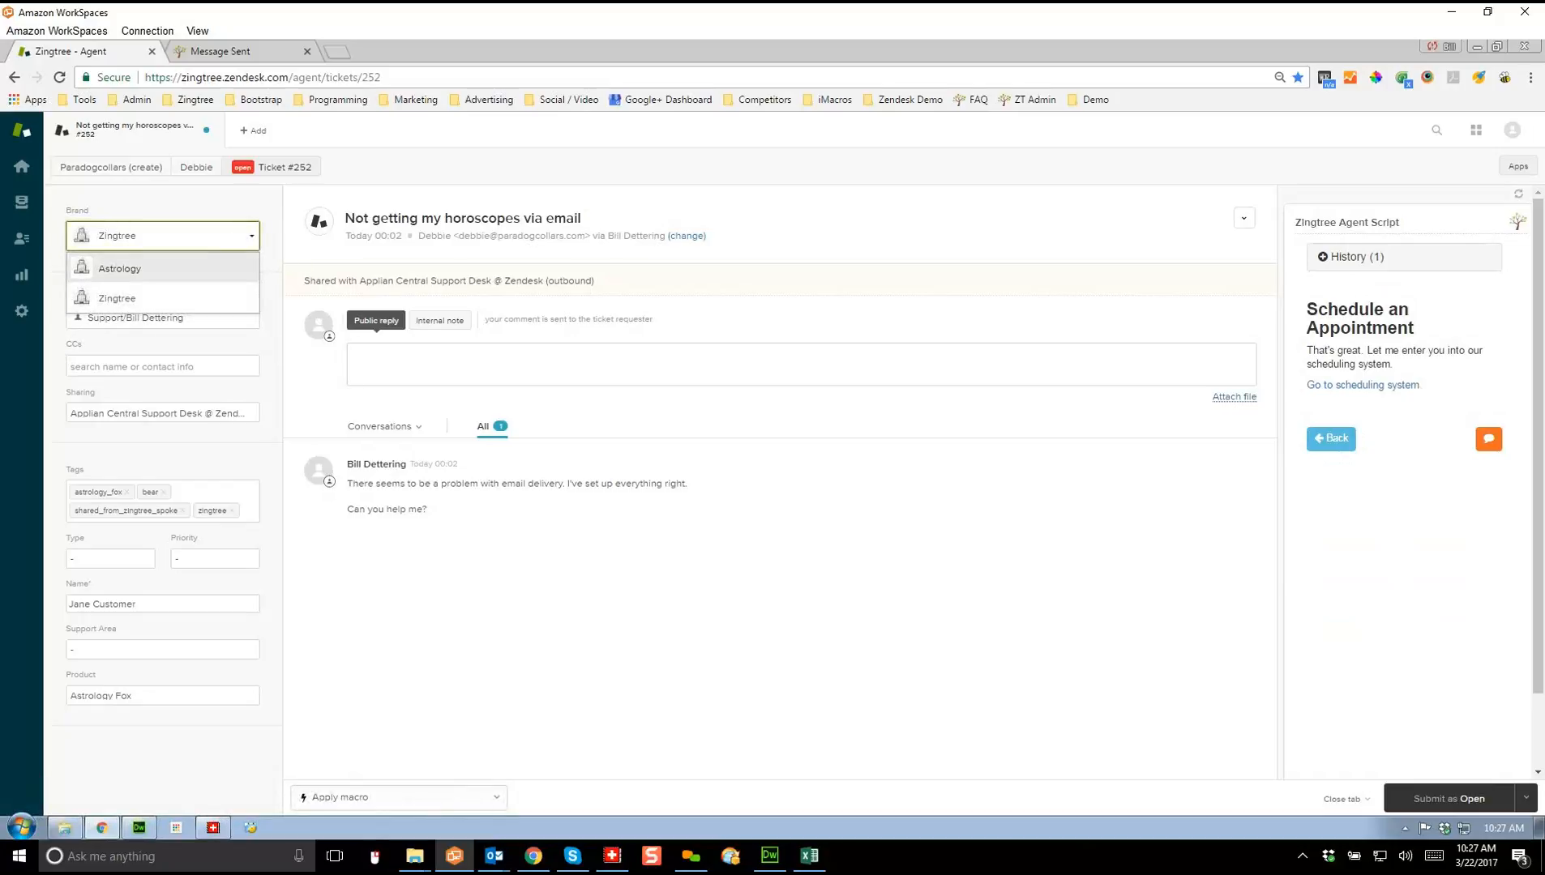
left_click(120, 268)
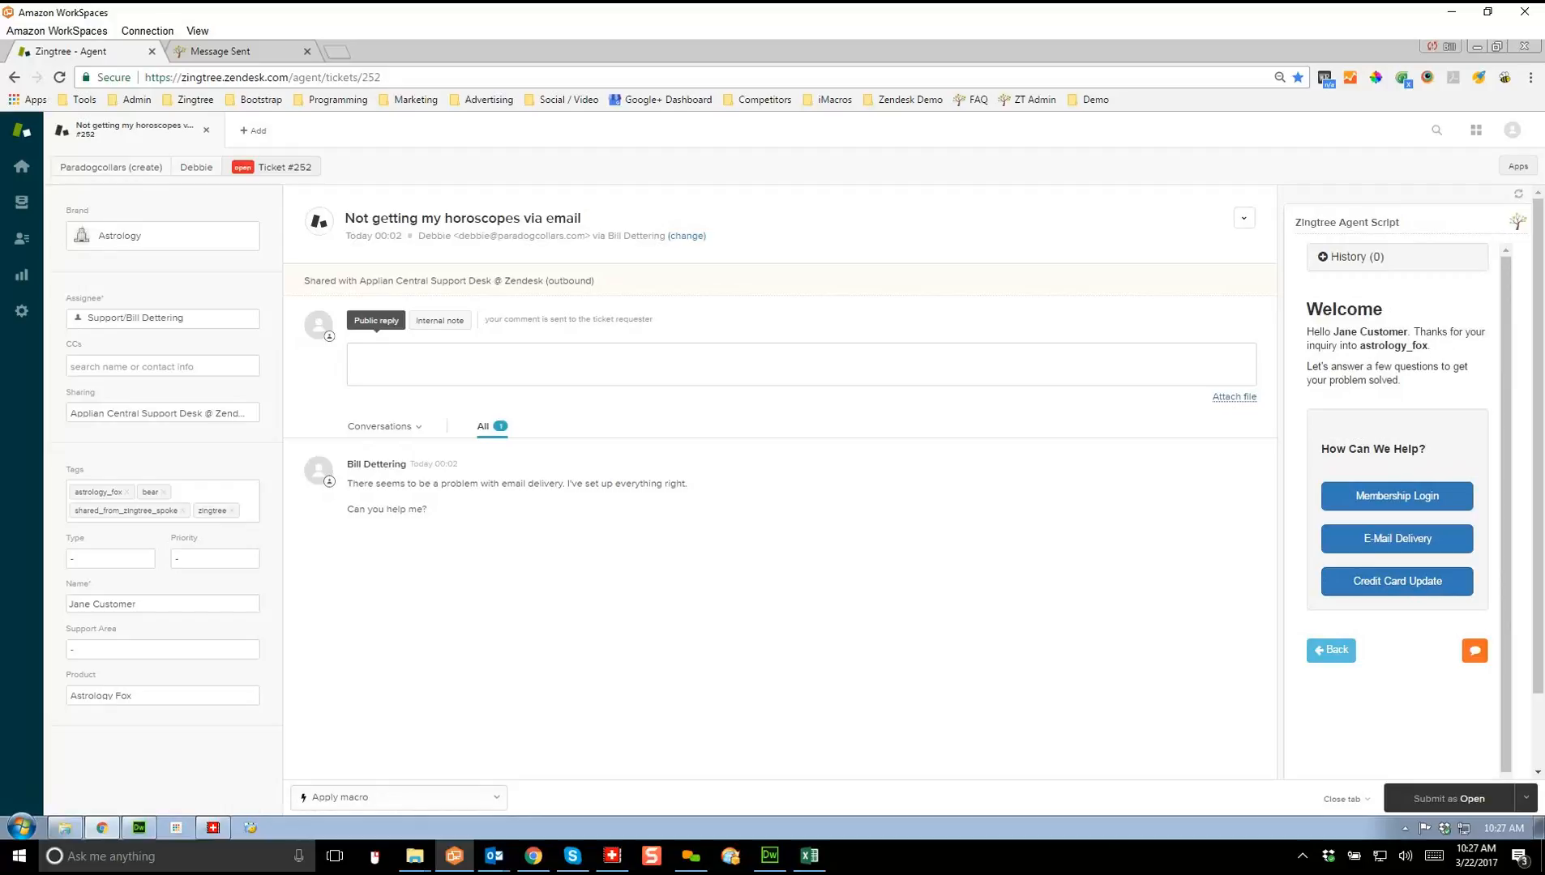
left_click_drag(139, 605, 68, 604)
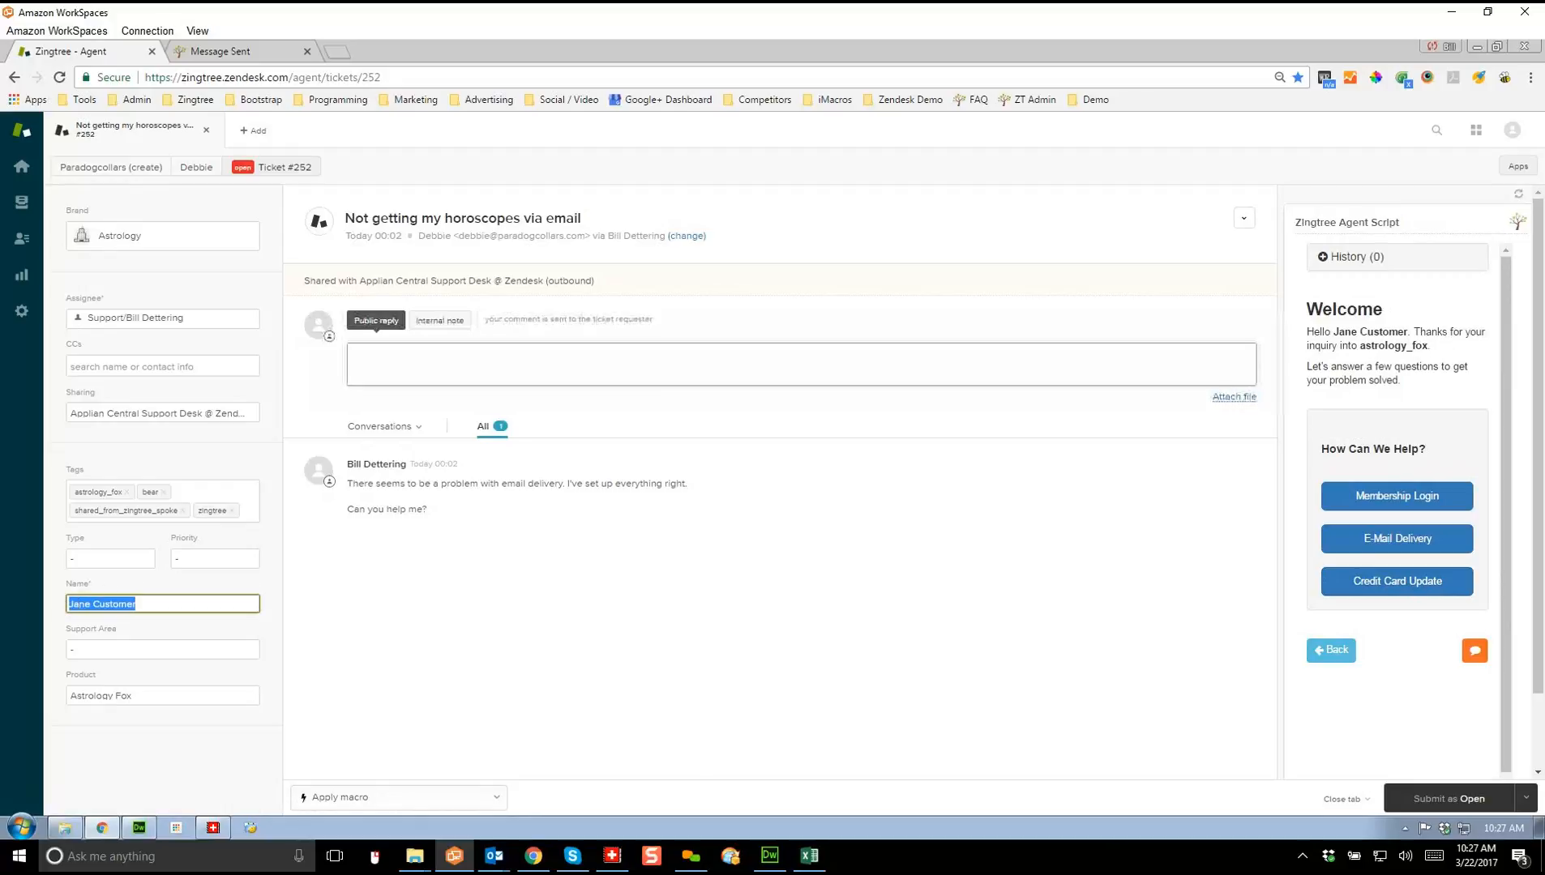
left_click_drag(1333, 333, 1408, 332)
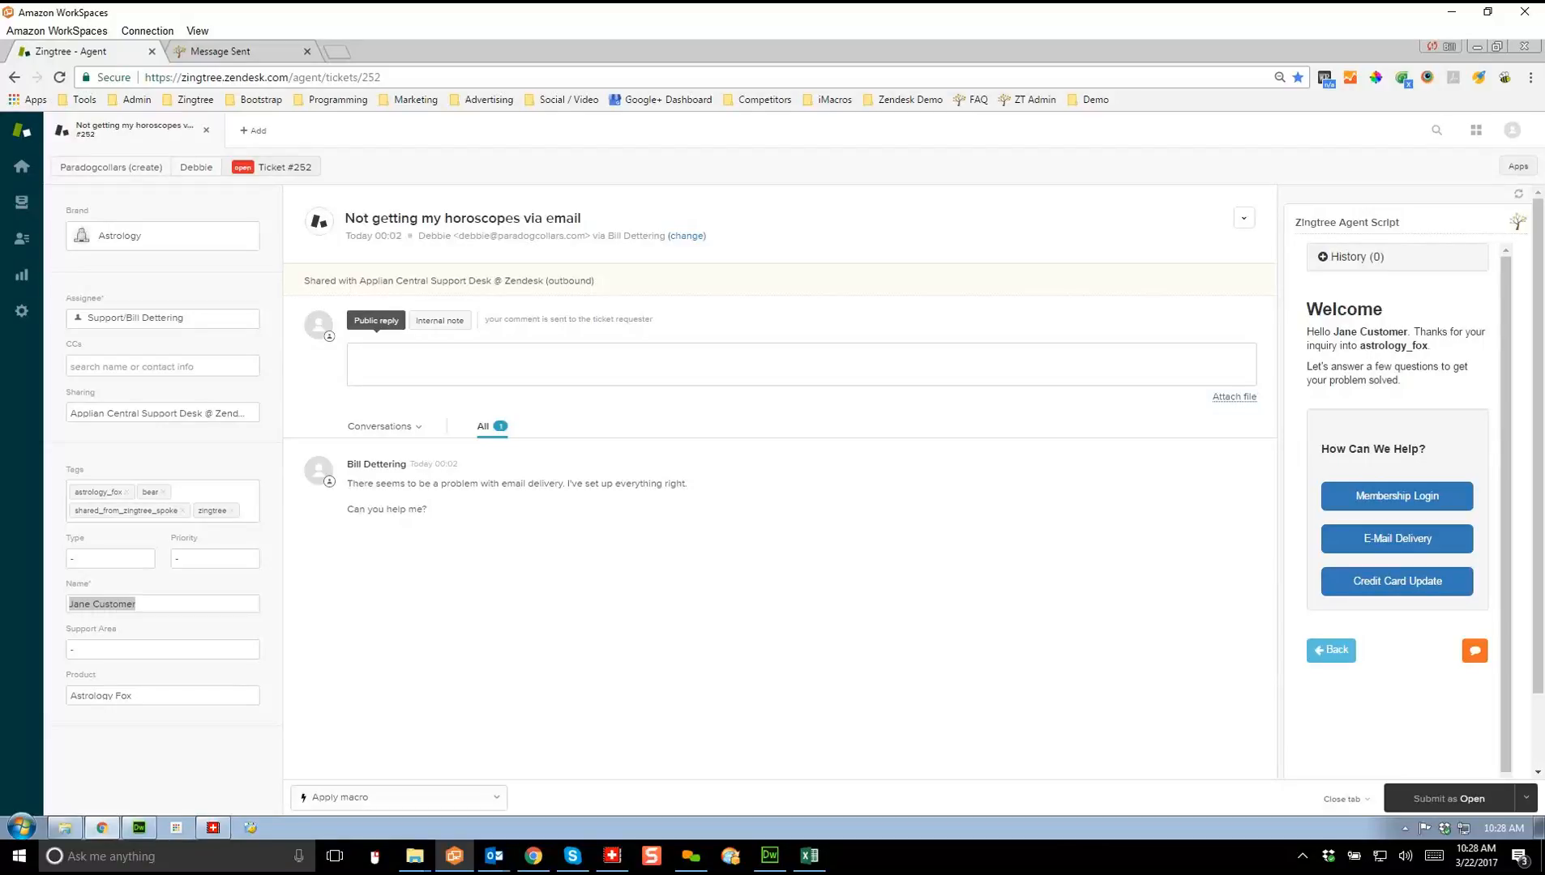
Step: From Demo bookmarks' My Trees page, start a new tree using the Zingtree Wizard method
left_click(1093, 99)
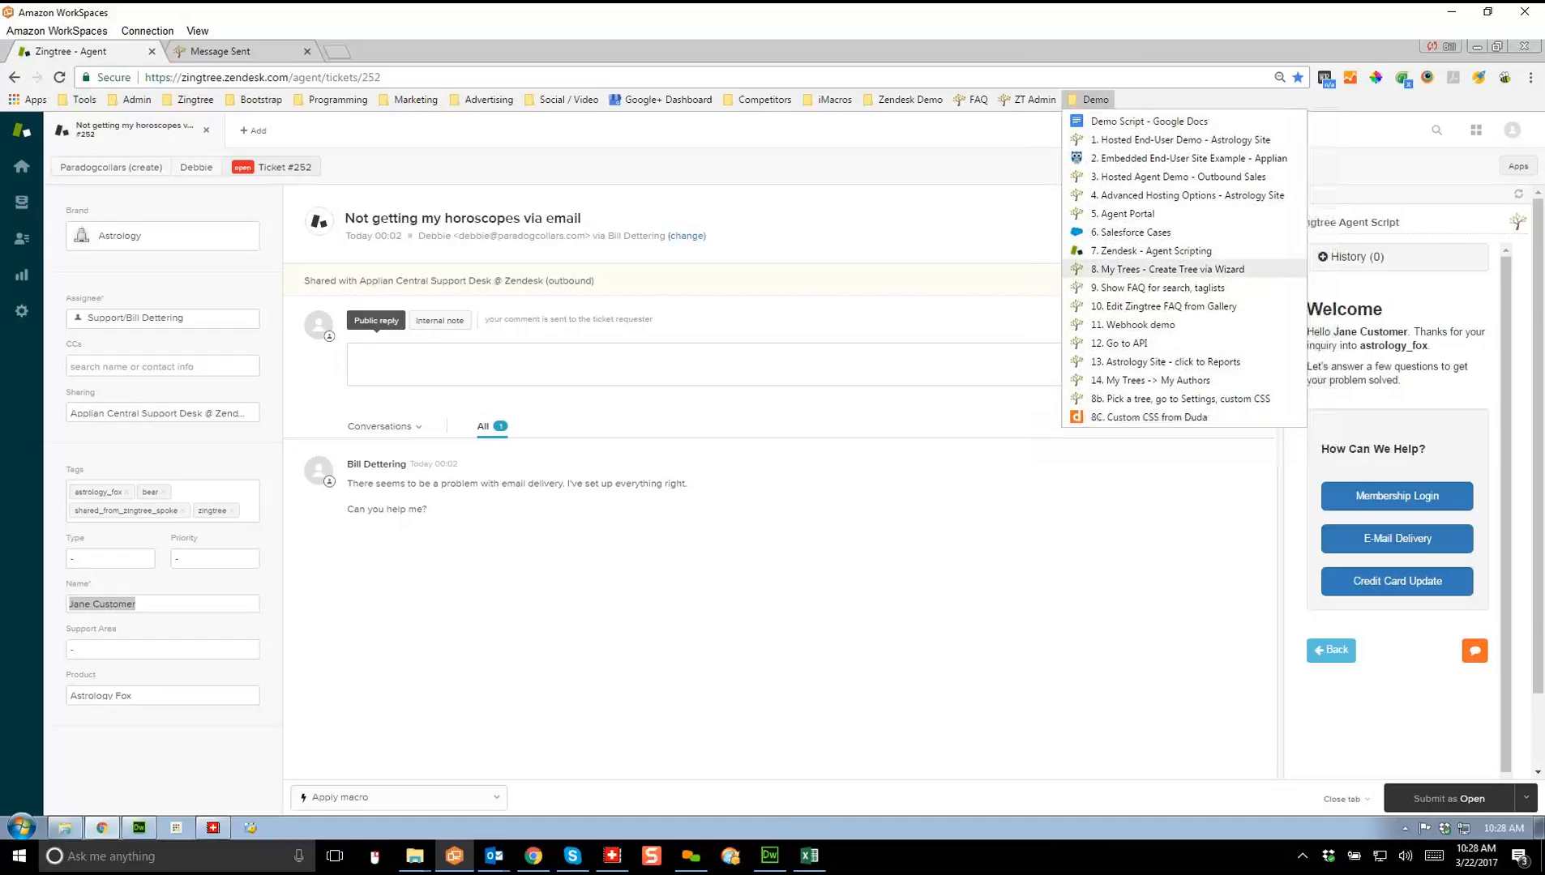
left_click(1167, 269)
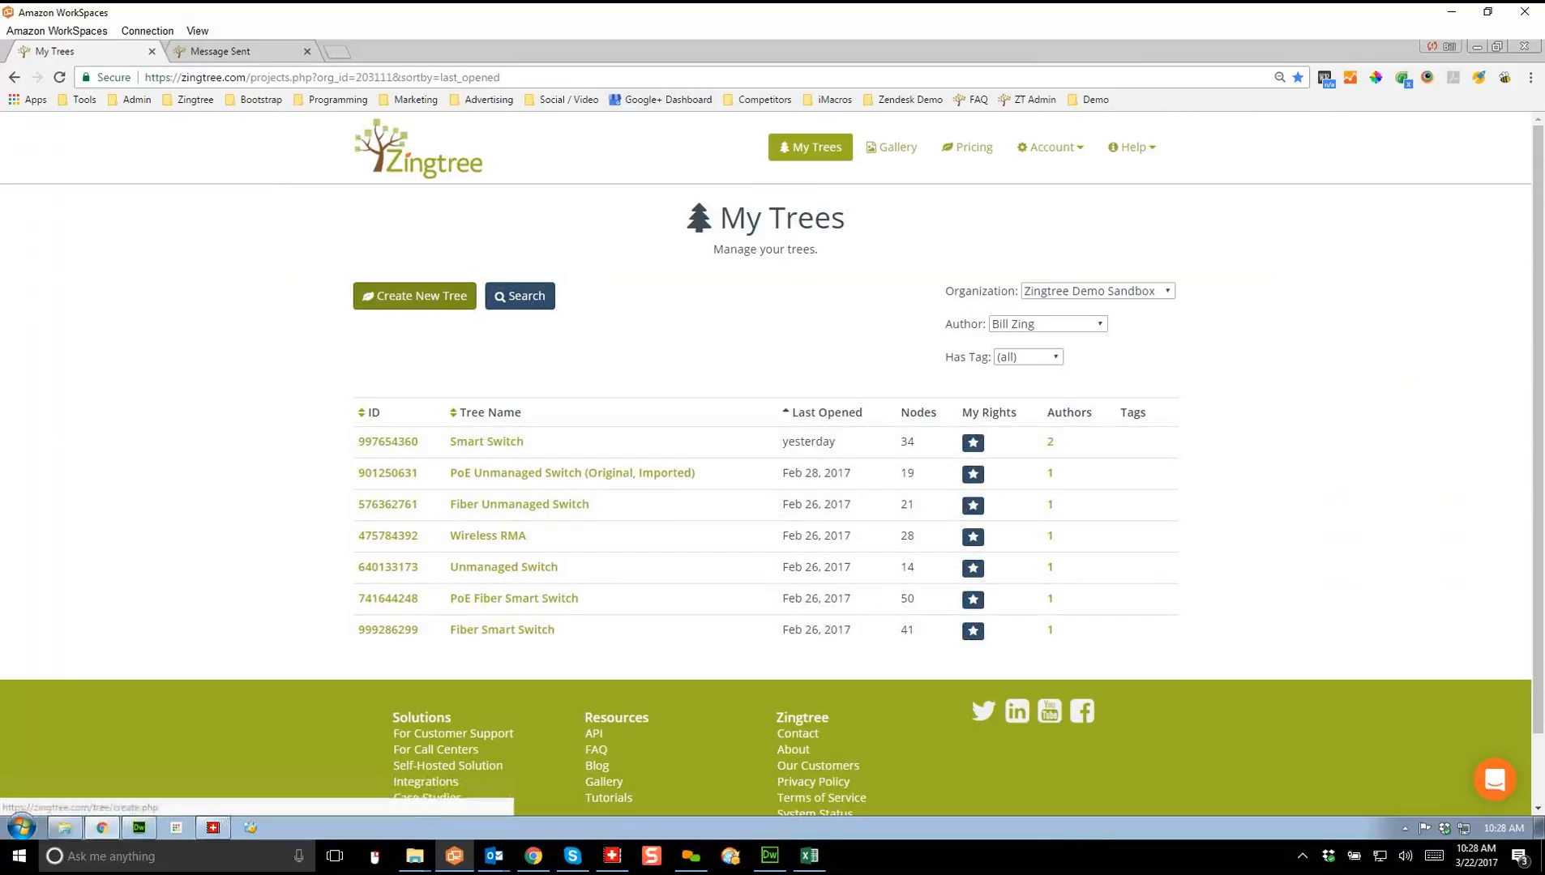
left_click(415, 296)
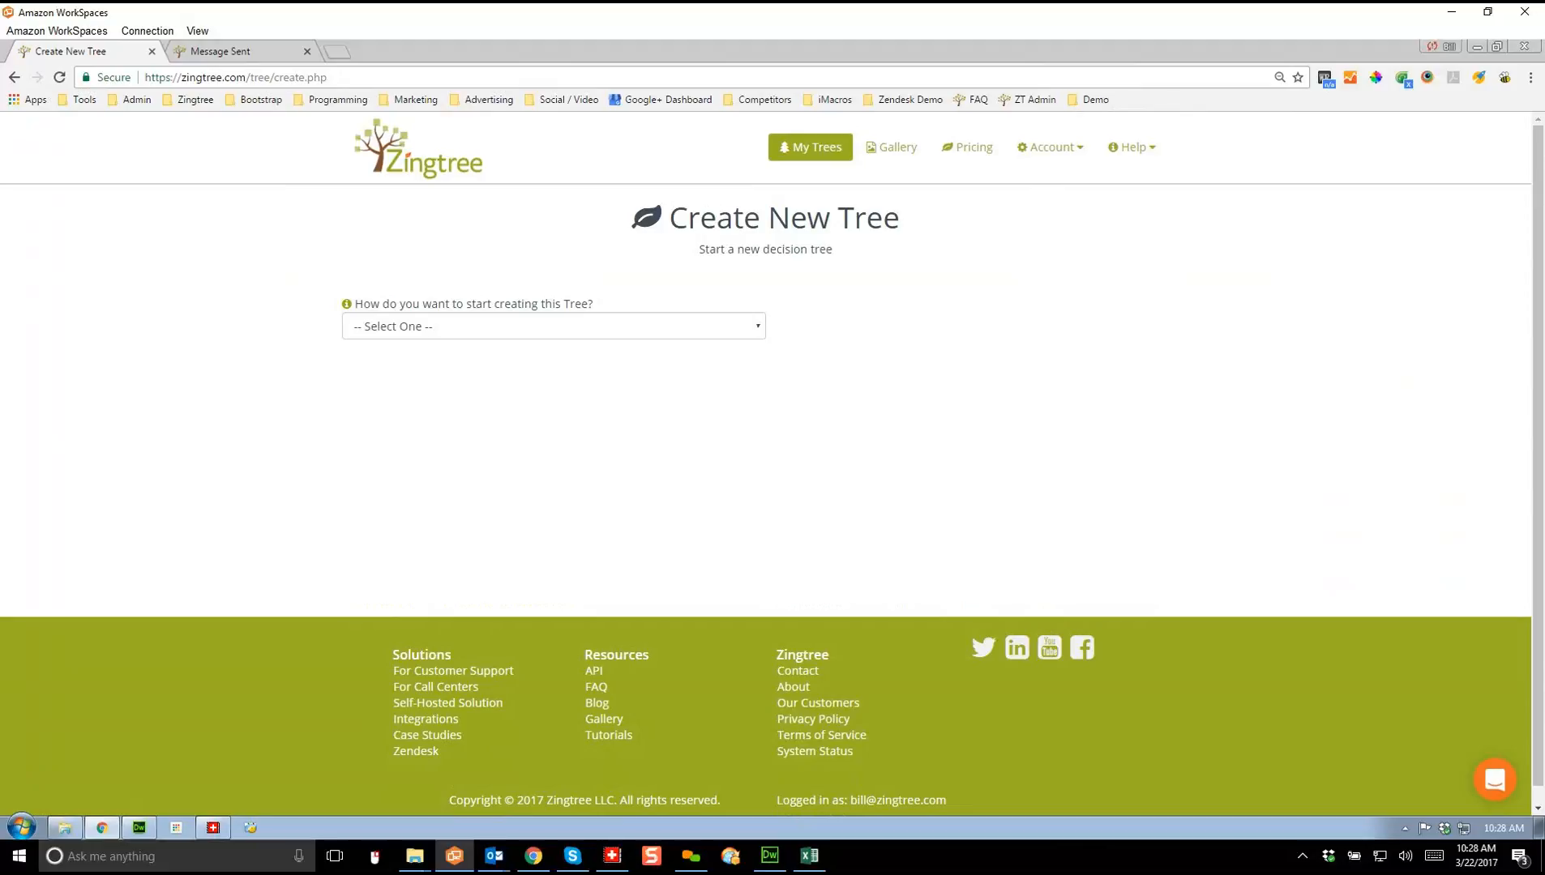
left_click(554, 326)
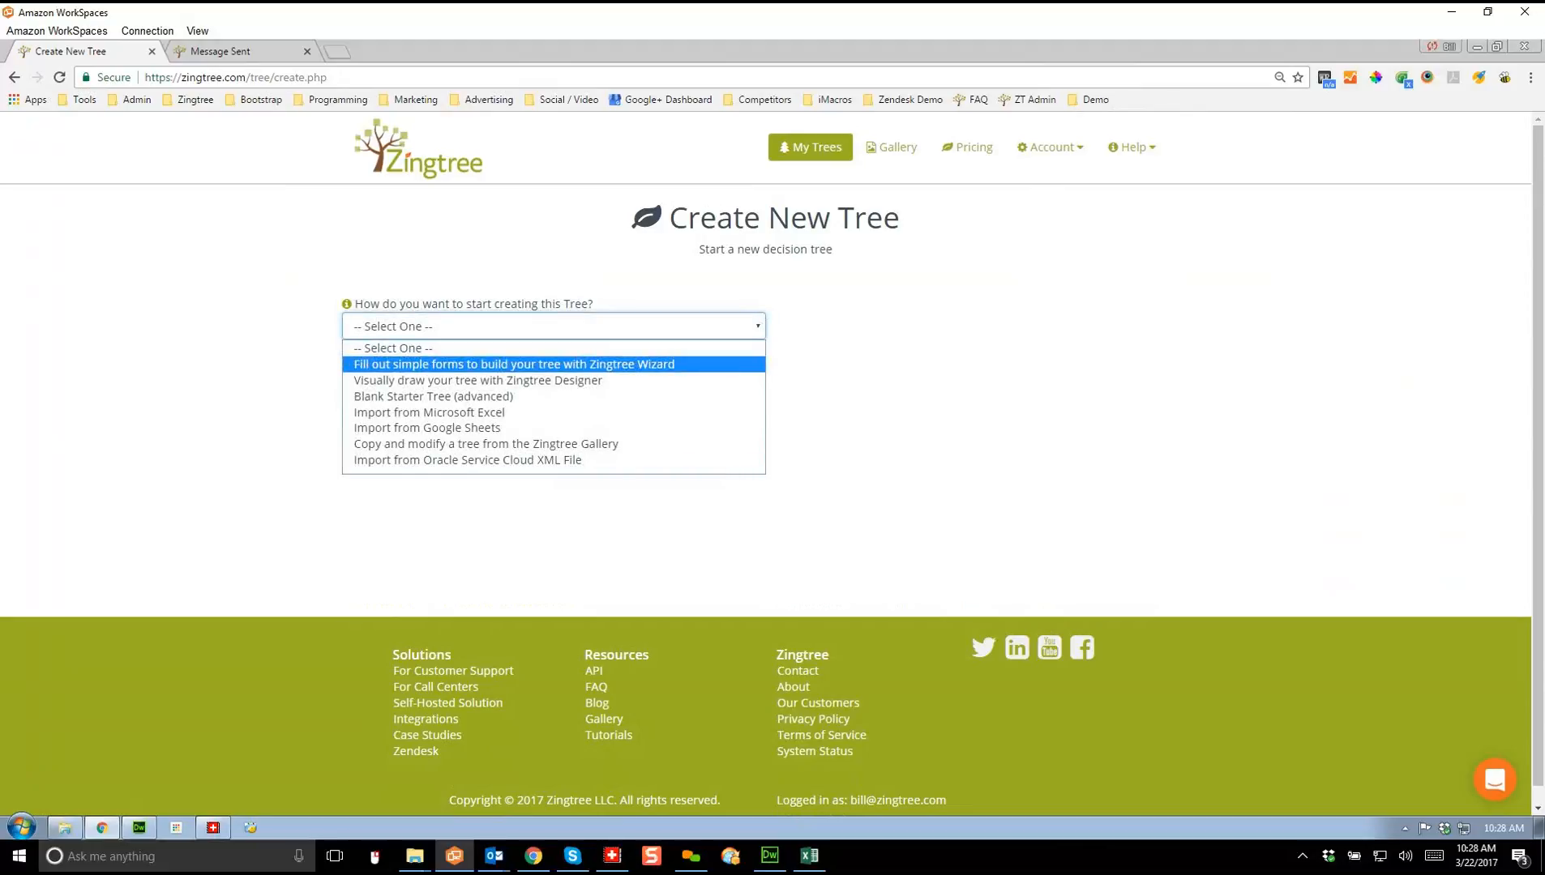
left_click(514, 364)
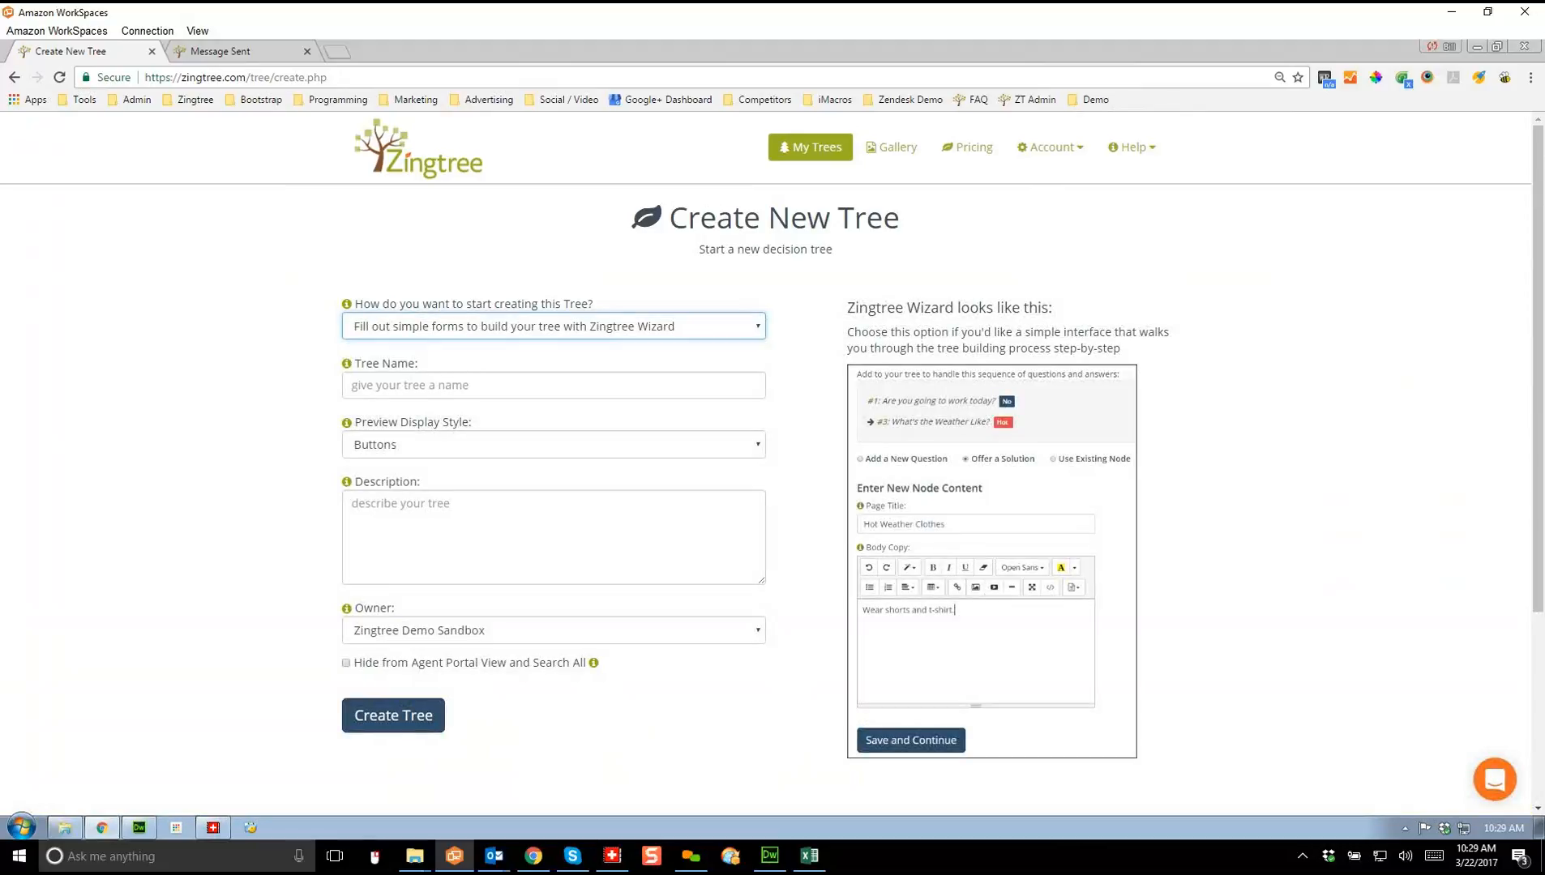
Step: Name the new tree 'How to Judge' and create it
left_click(456, 386)
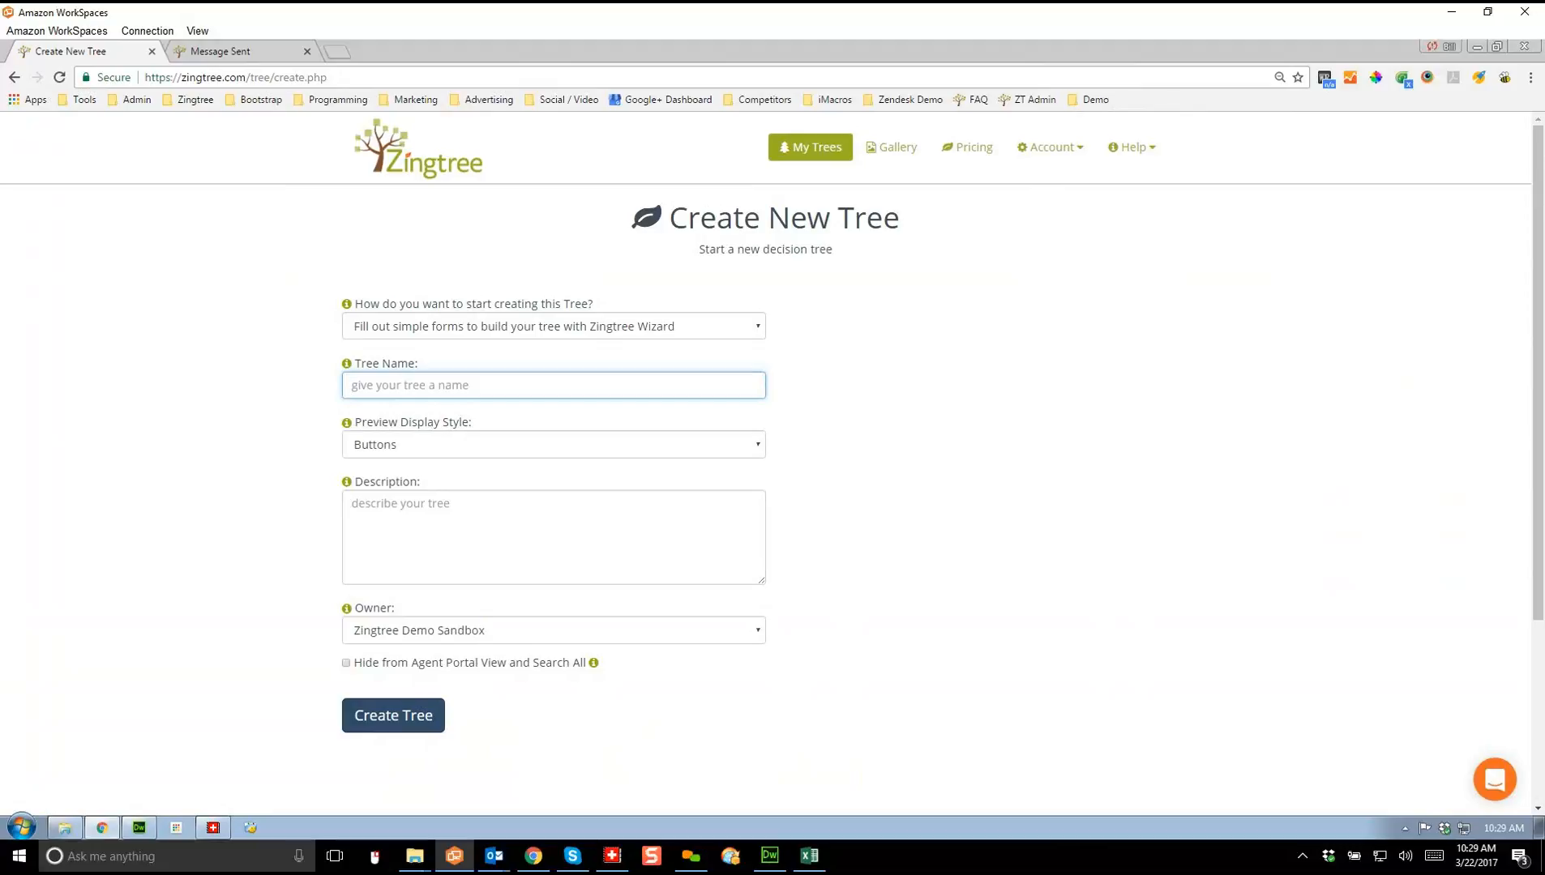
type("How to Judge")
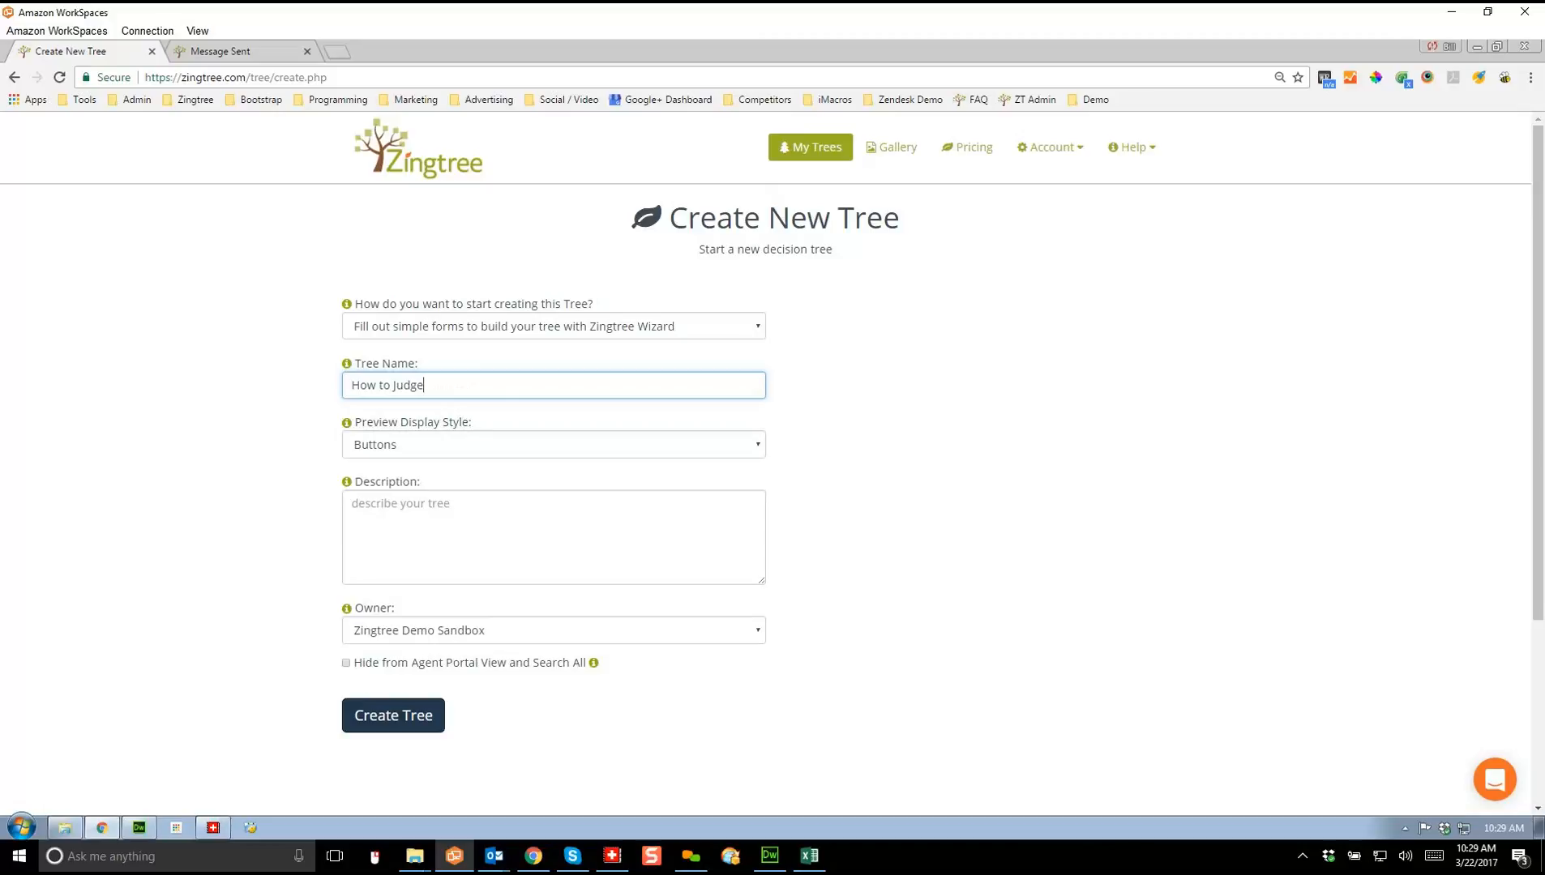
left_click(393, 715)
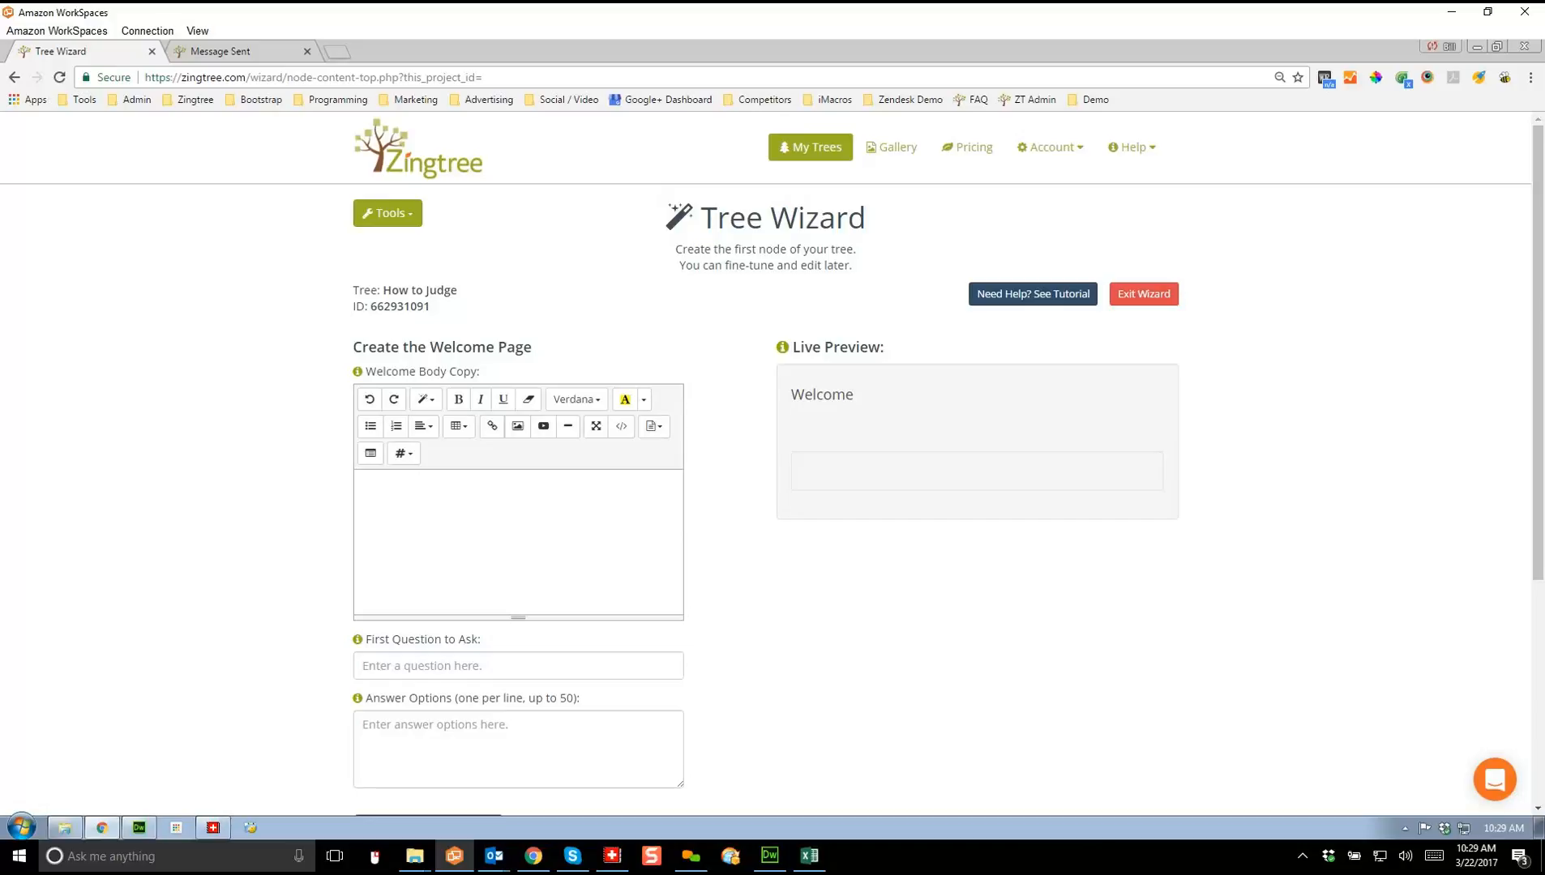
Step: Enter 'Let's get started.' as the welcome page's body text
left_click(363, 486)
type("H")
key("BackSpace")
type("L")
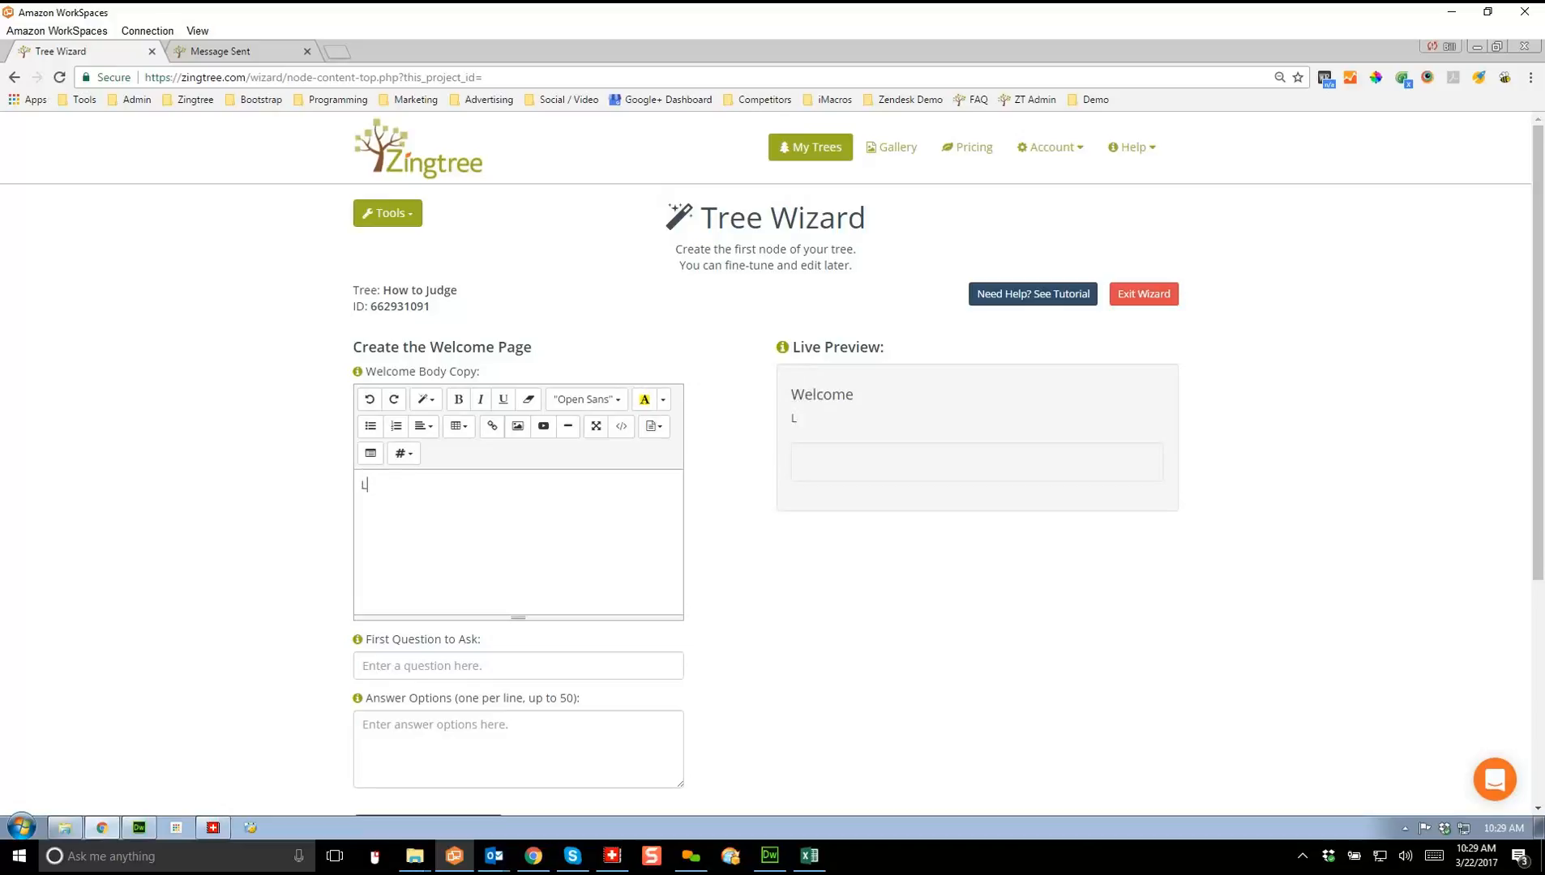
type("et's get started.")
Step: Set the first question to 'Is the product cool?'
left_click(486, 666)
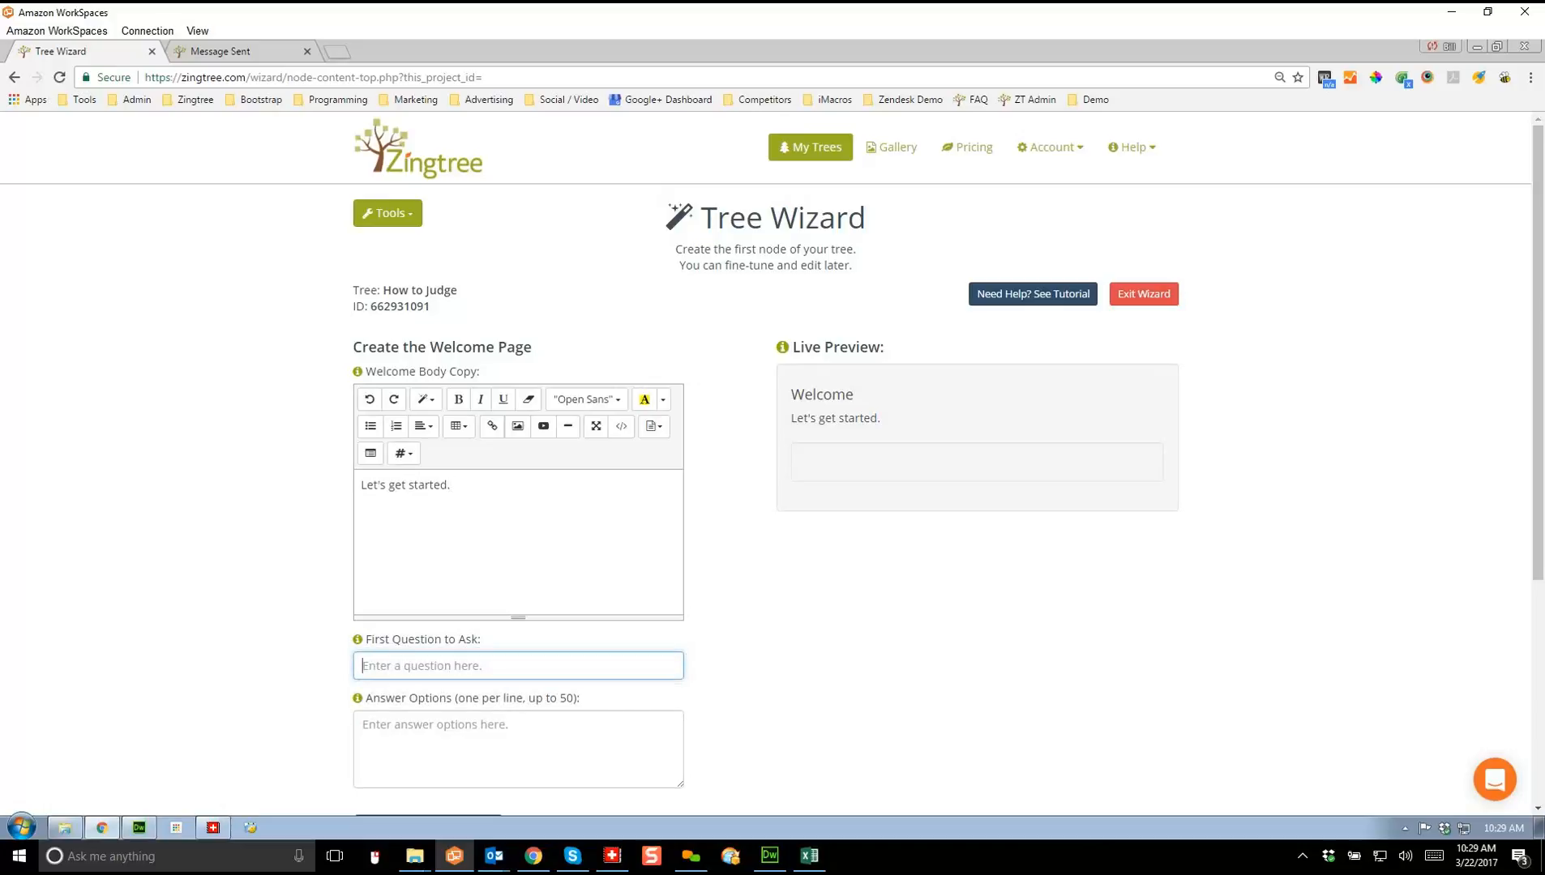
type("Is it cool?")
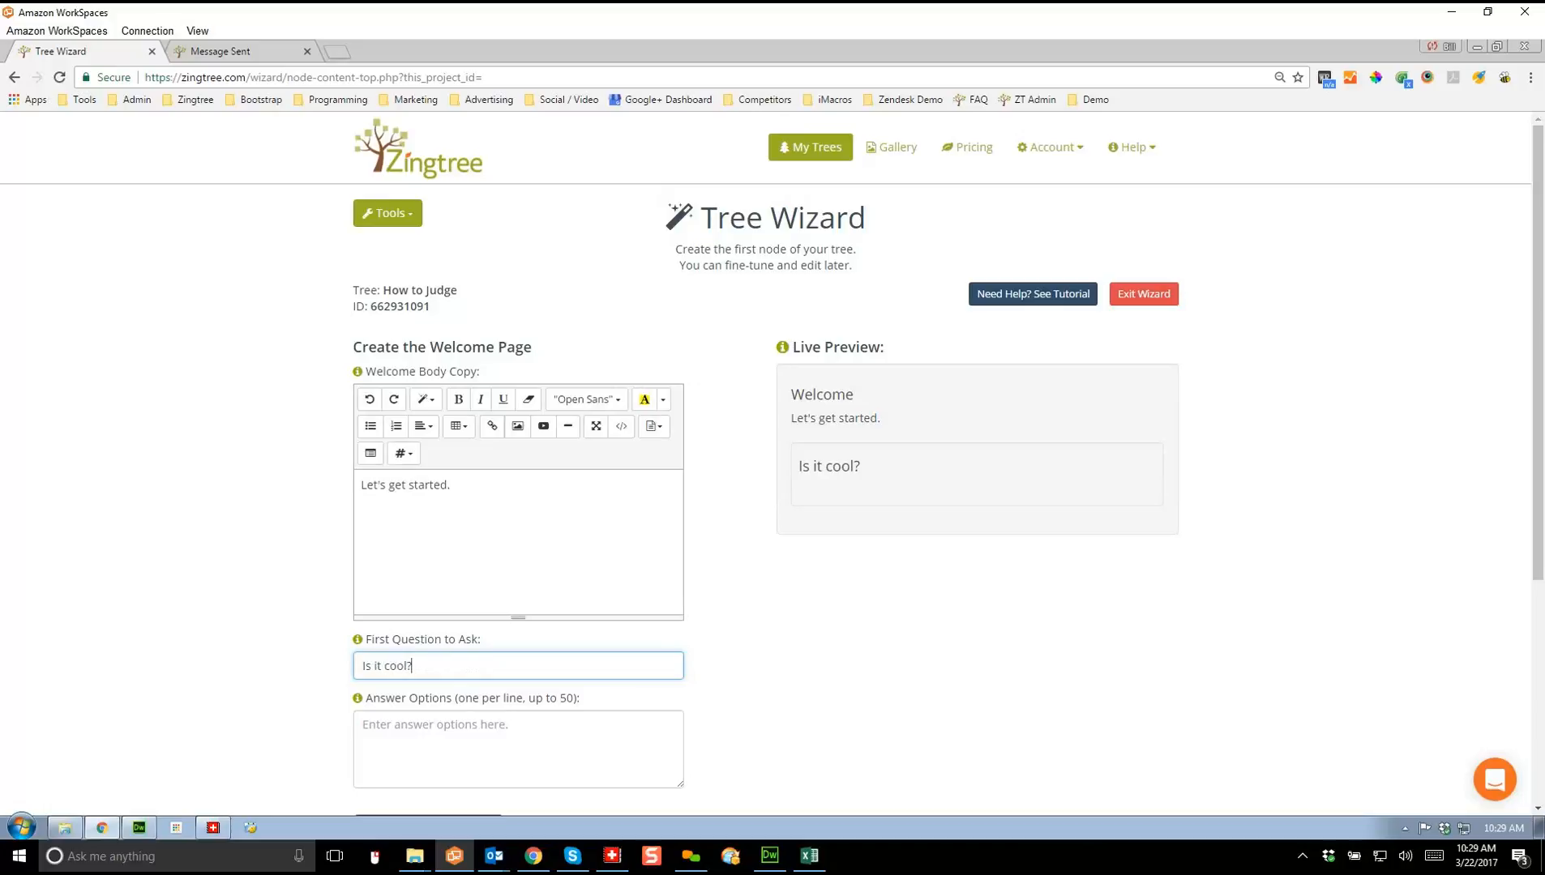
double_click(378, 666)
type("the prou")
key("BackSpace")
type("duct")
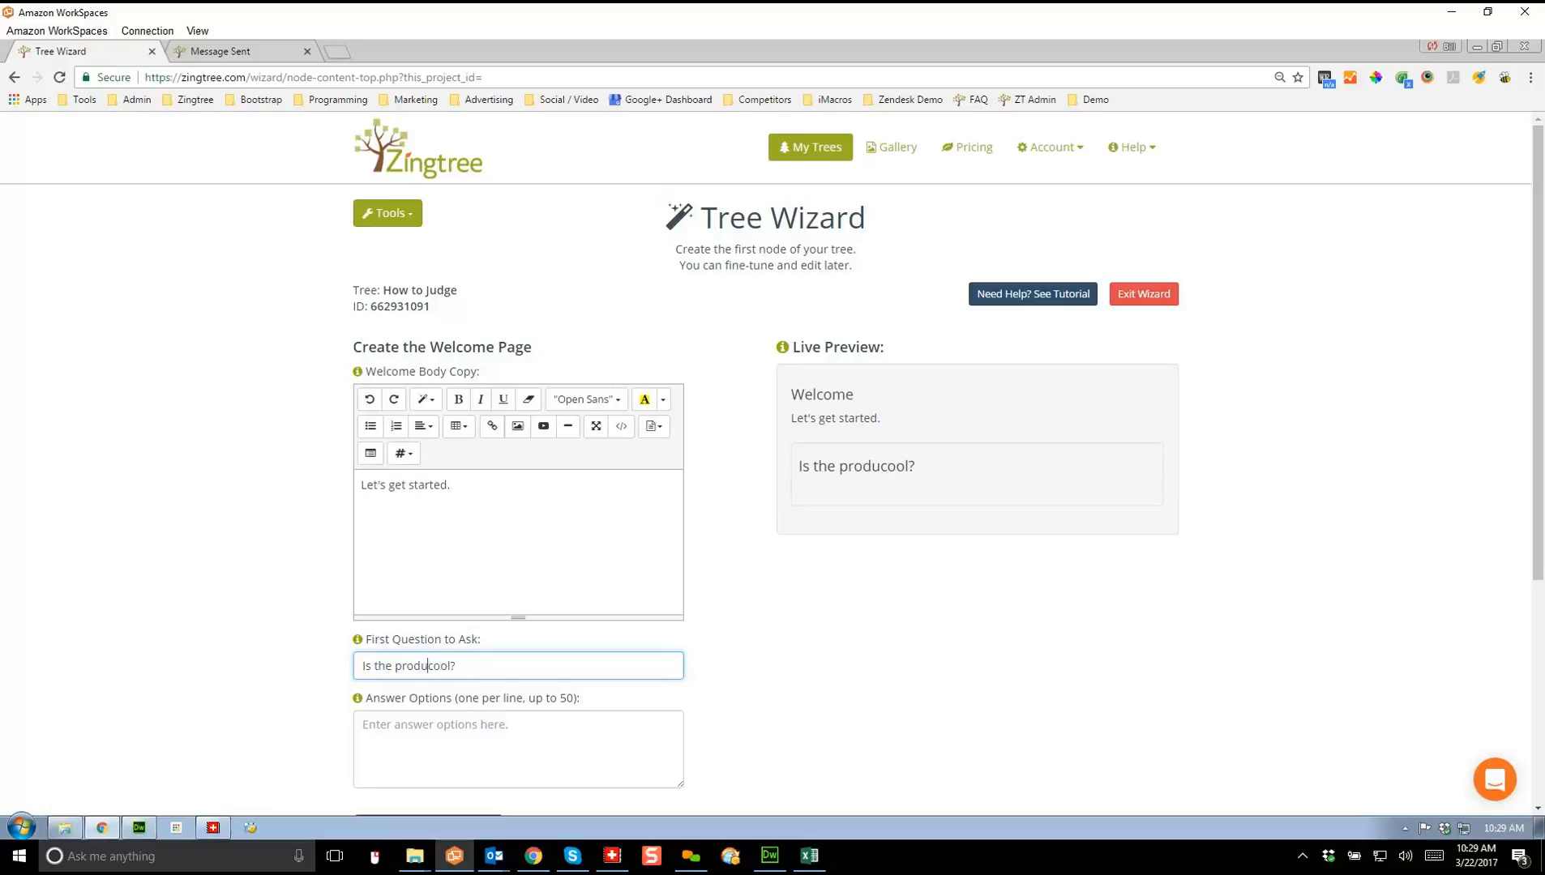
Step: List Yes and No as the answer options and save the welcome page
key("Tab")
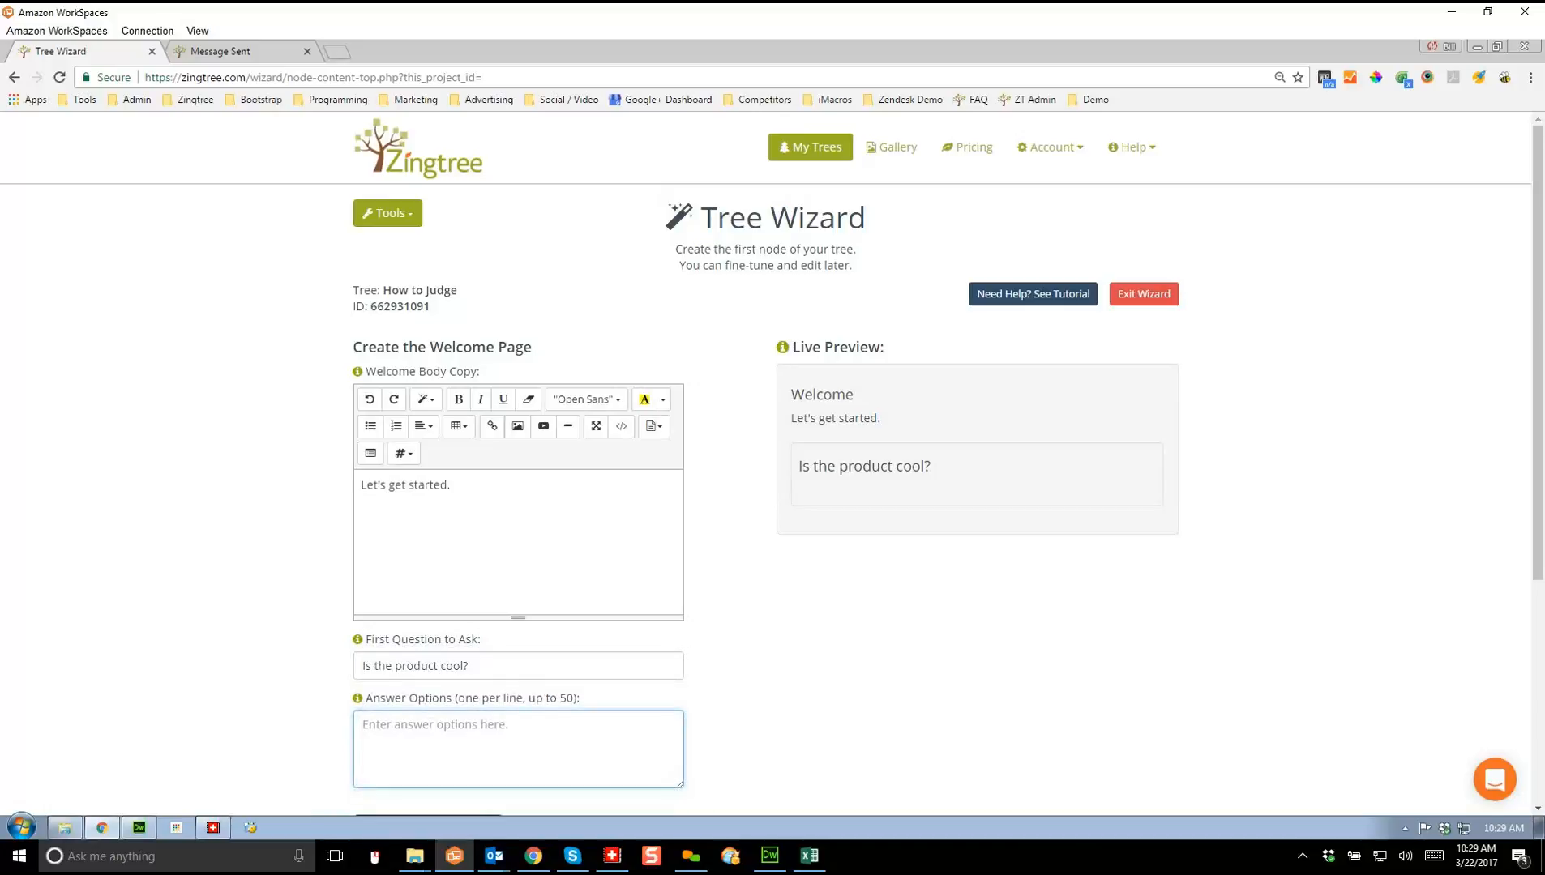
type("Yes")
key("Return")
type("No")
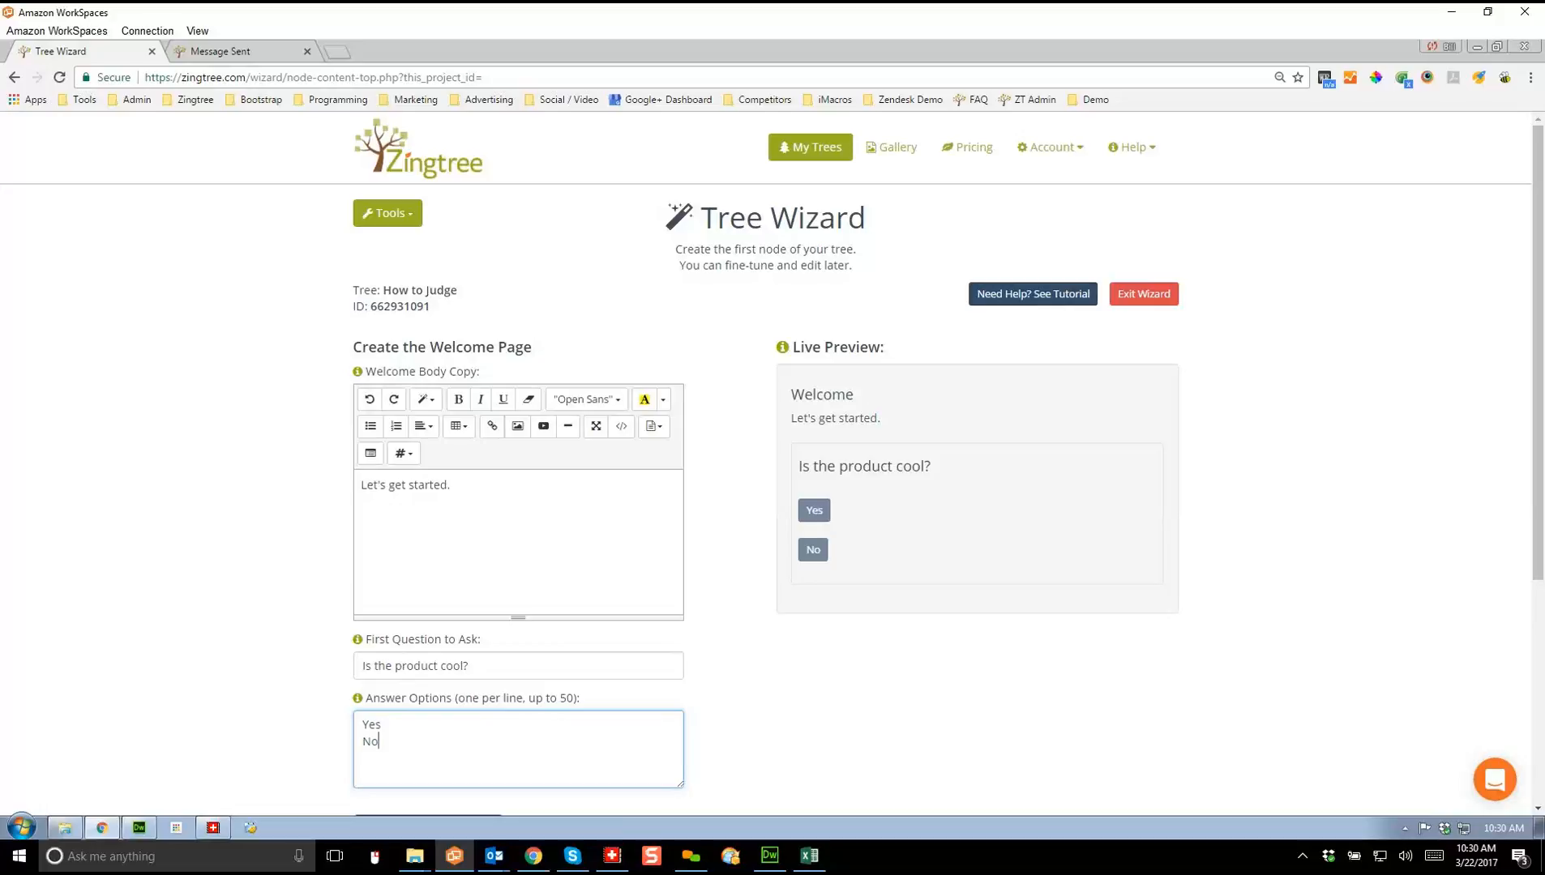
scroll(773, 462, "down", 2)
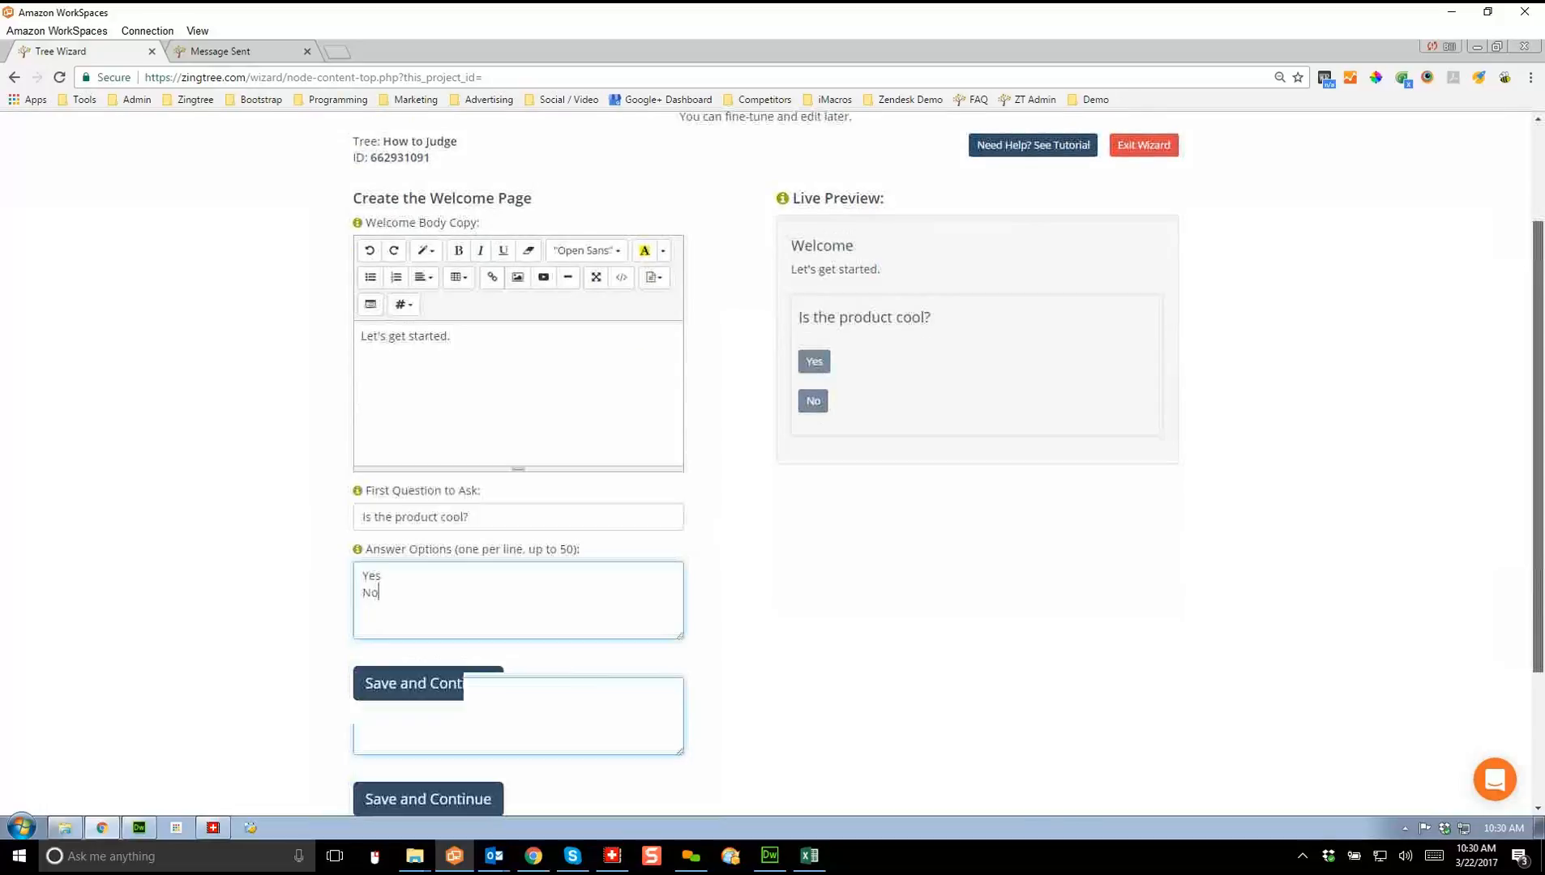
left_click(446, 680)
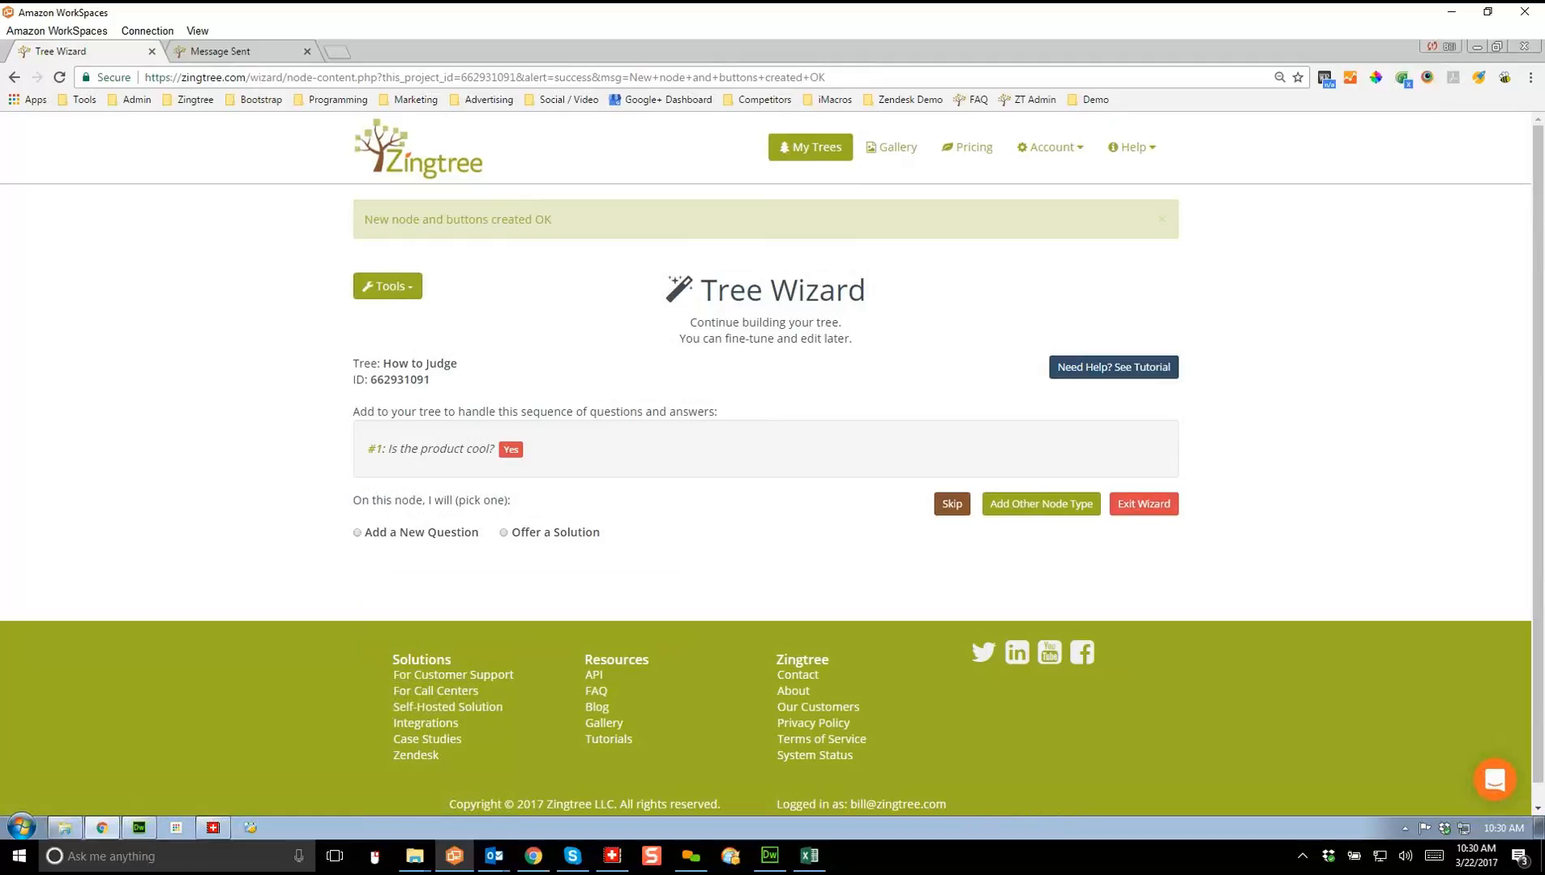
Step: Add a question to the Yes node with body text 'Go on..'
left_click(358, 533)
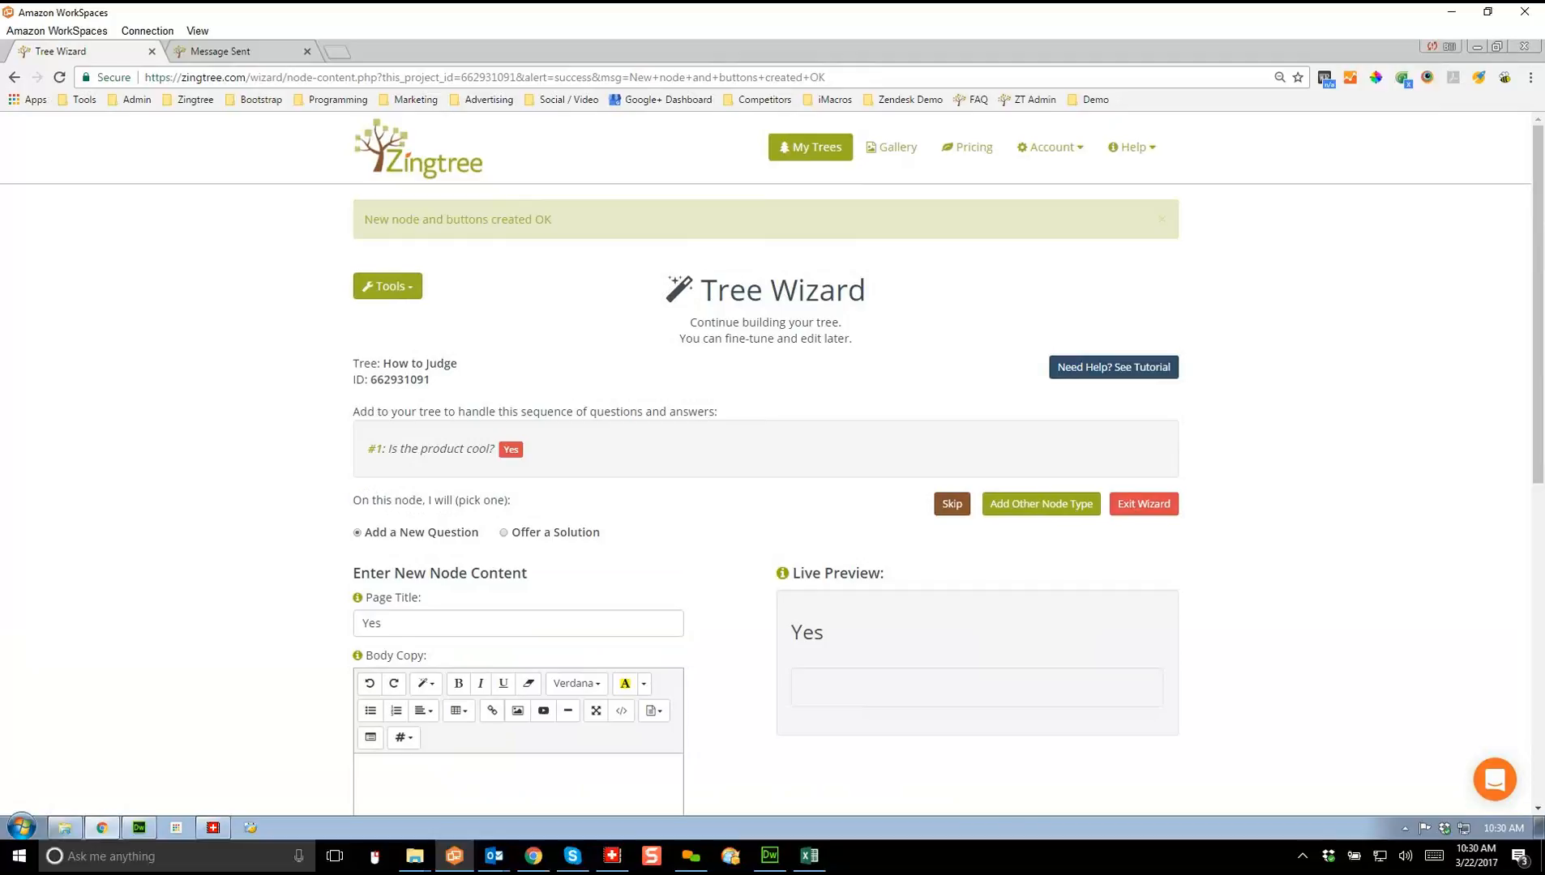
left_click_drag(1537, 324, 1537, 431)
left_click(363, 558)
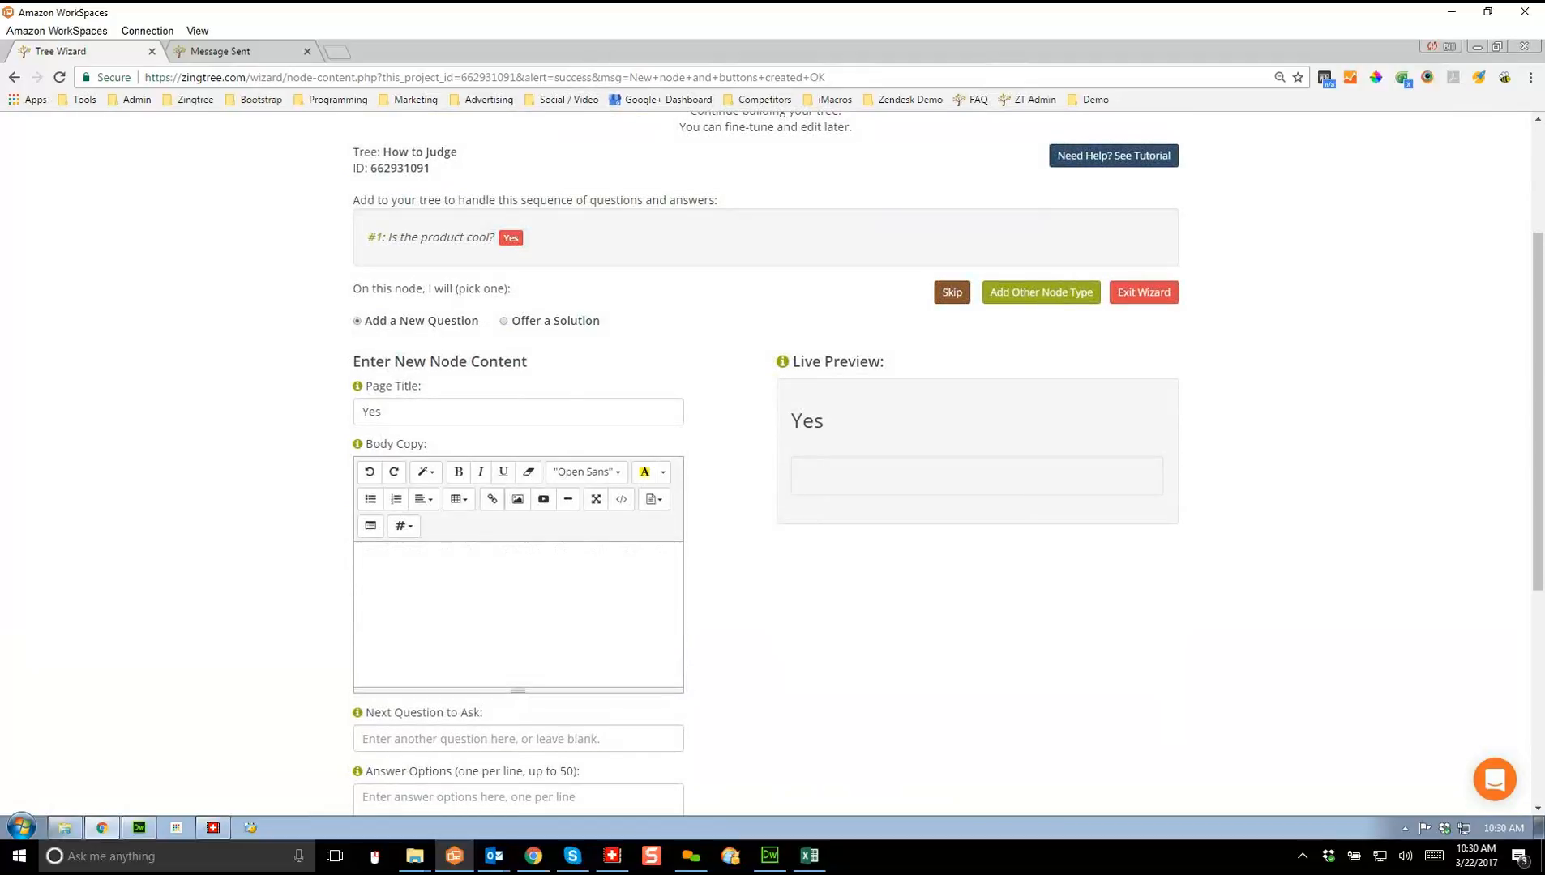
type("Go on..")
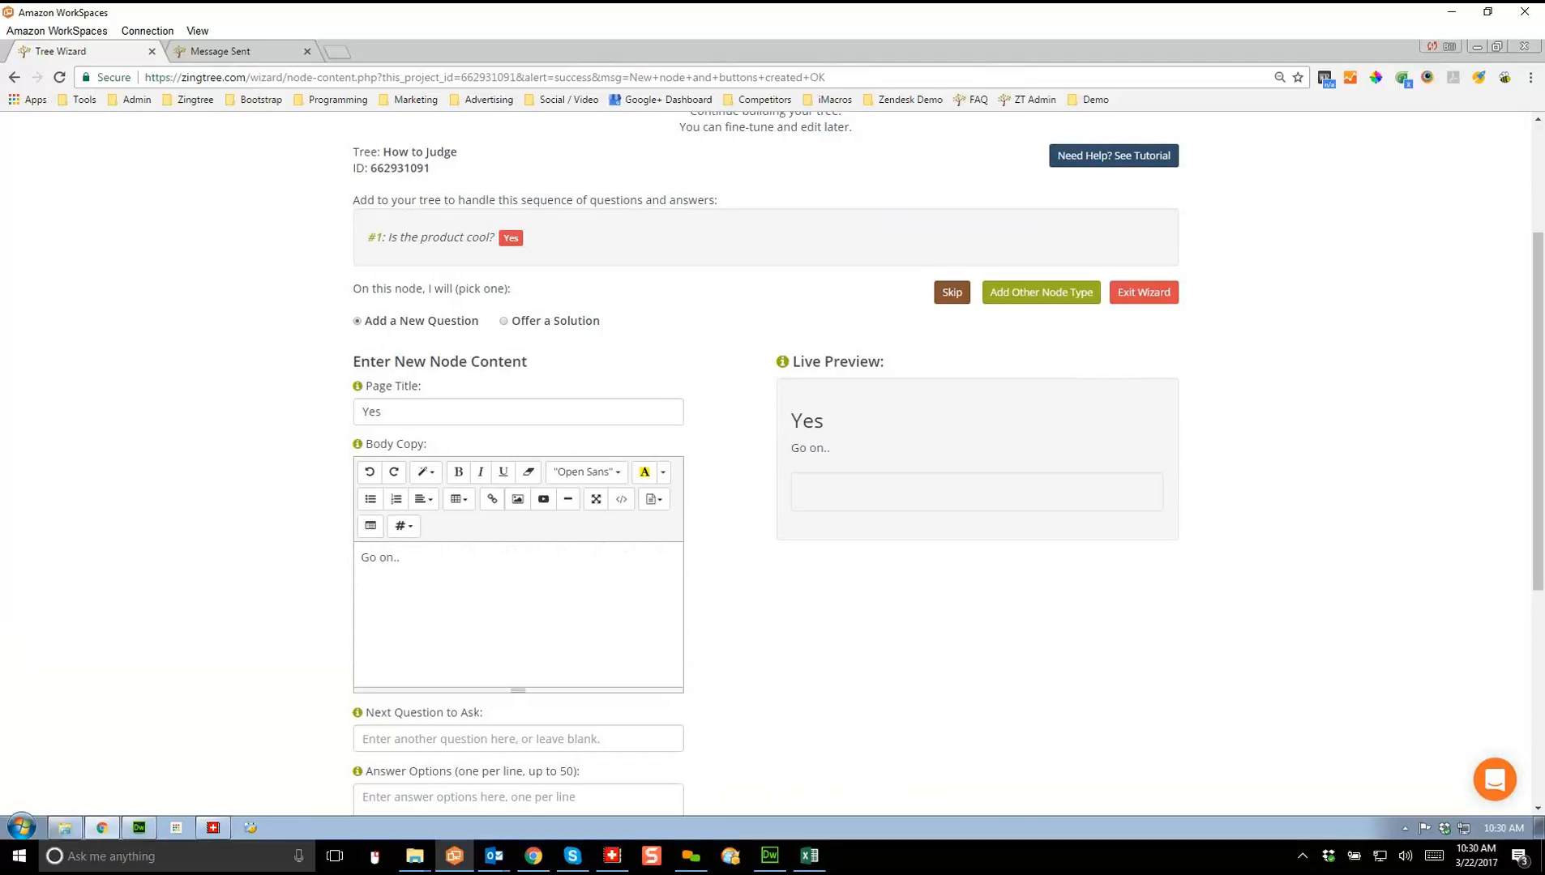
Step: Ask 'Is it useful?' with Yes and No answer options and save the node
left_click(363, 740)
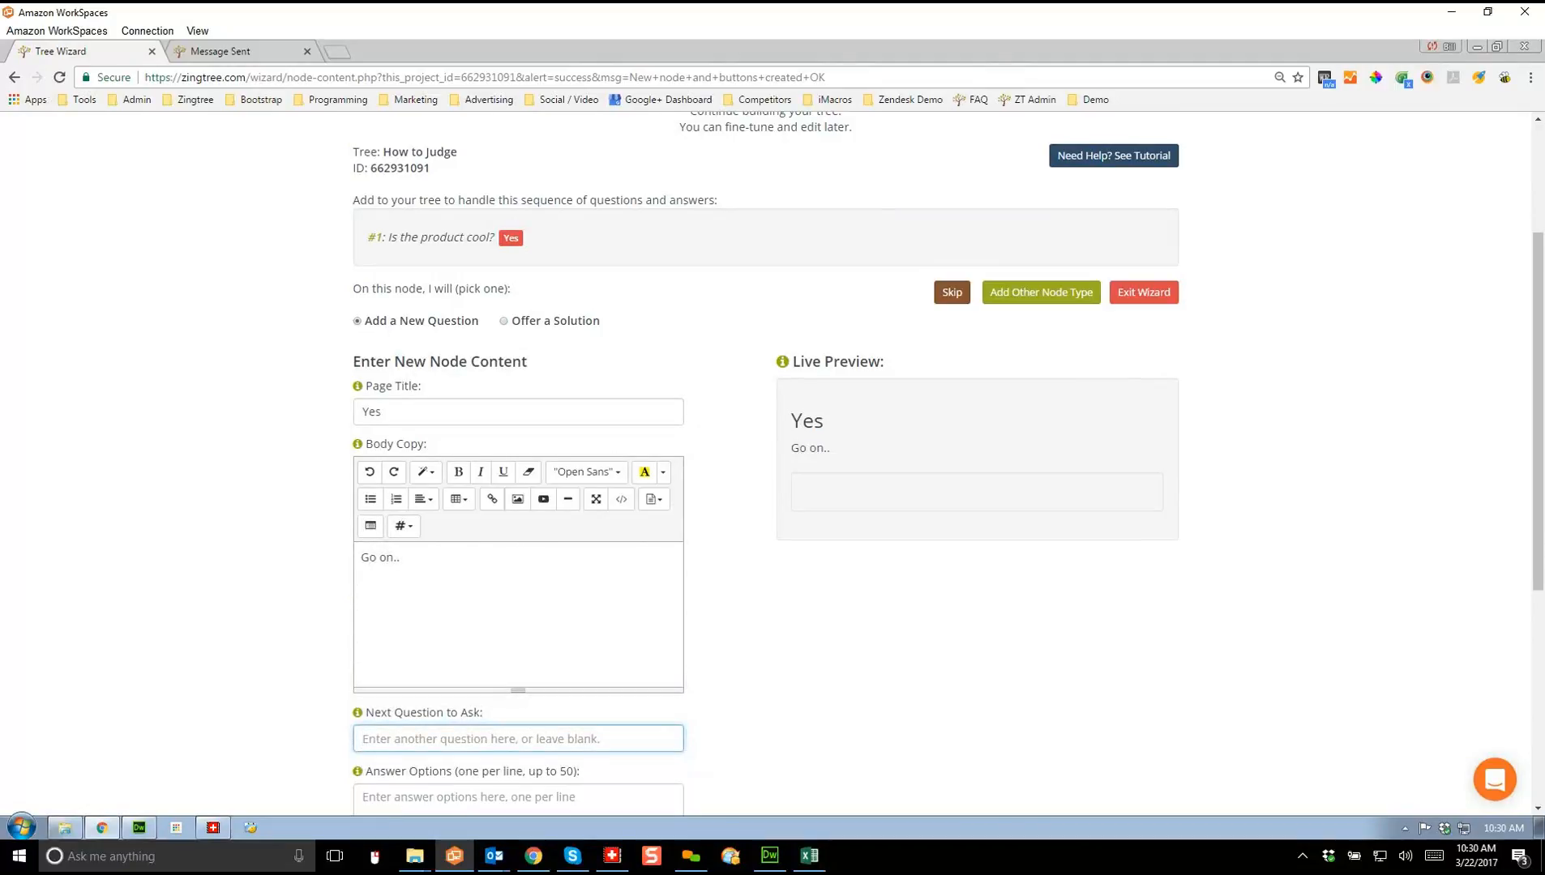
type("Is it useful?")
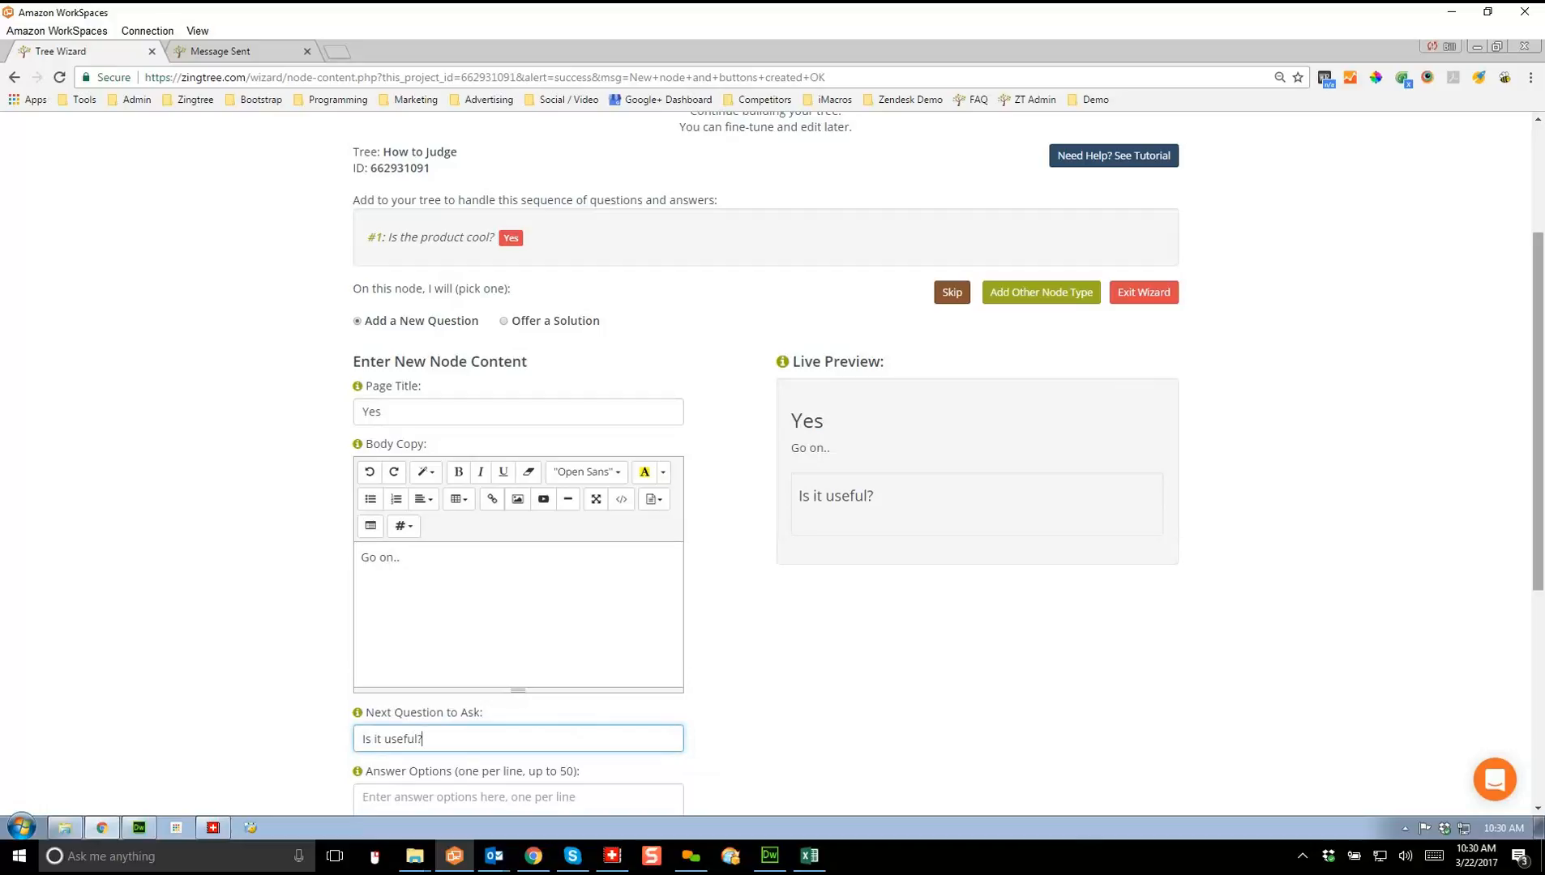
scroll(766, 462, "down", 3)
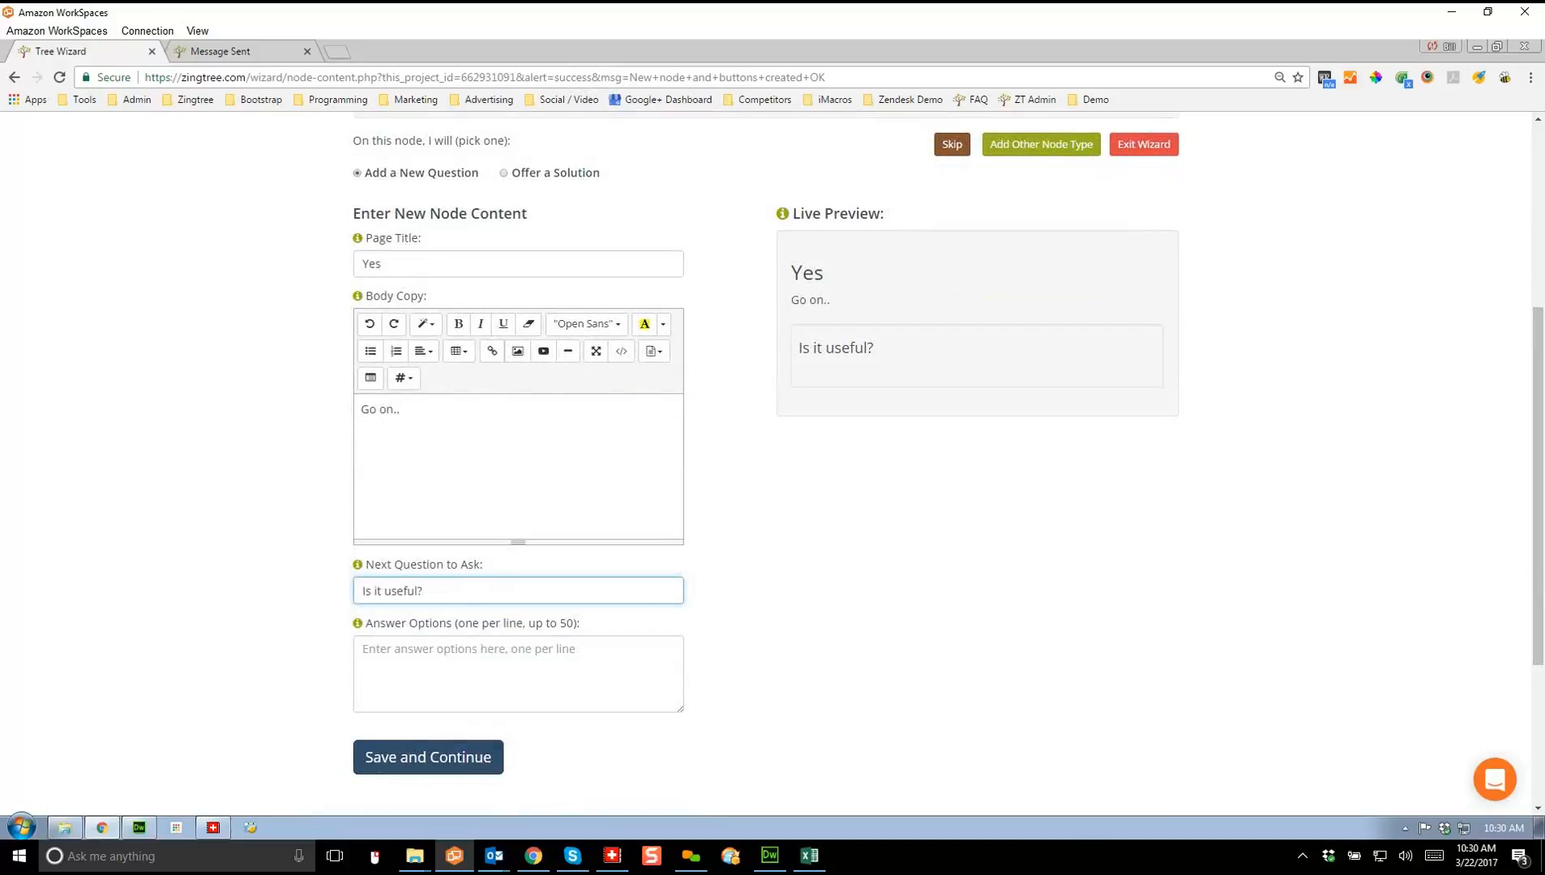
key("Tab")
type("Yes")
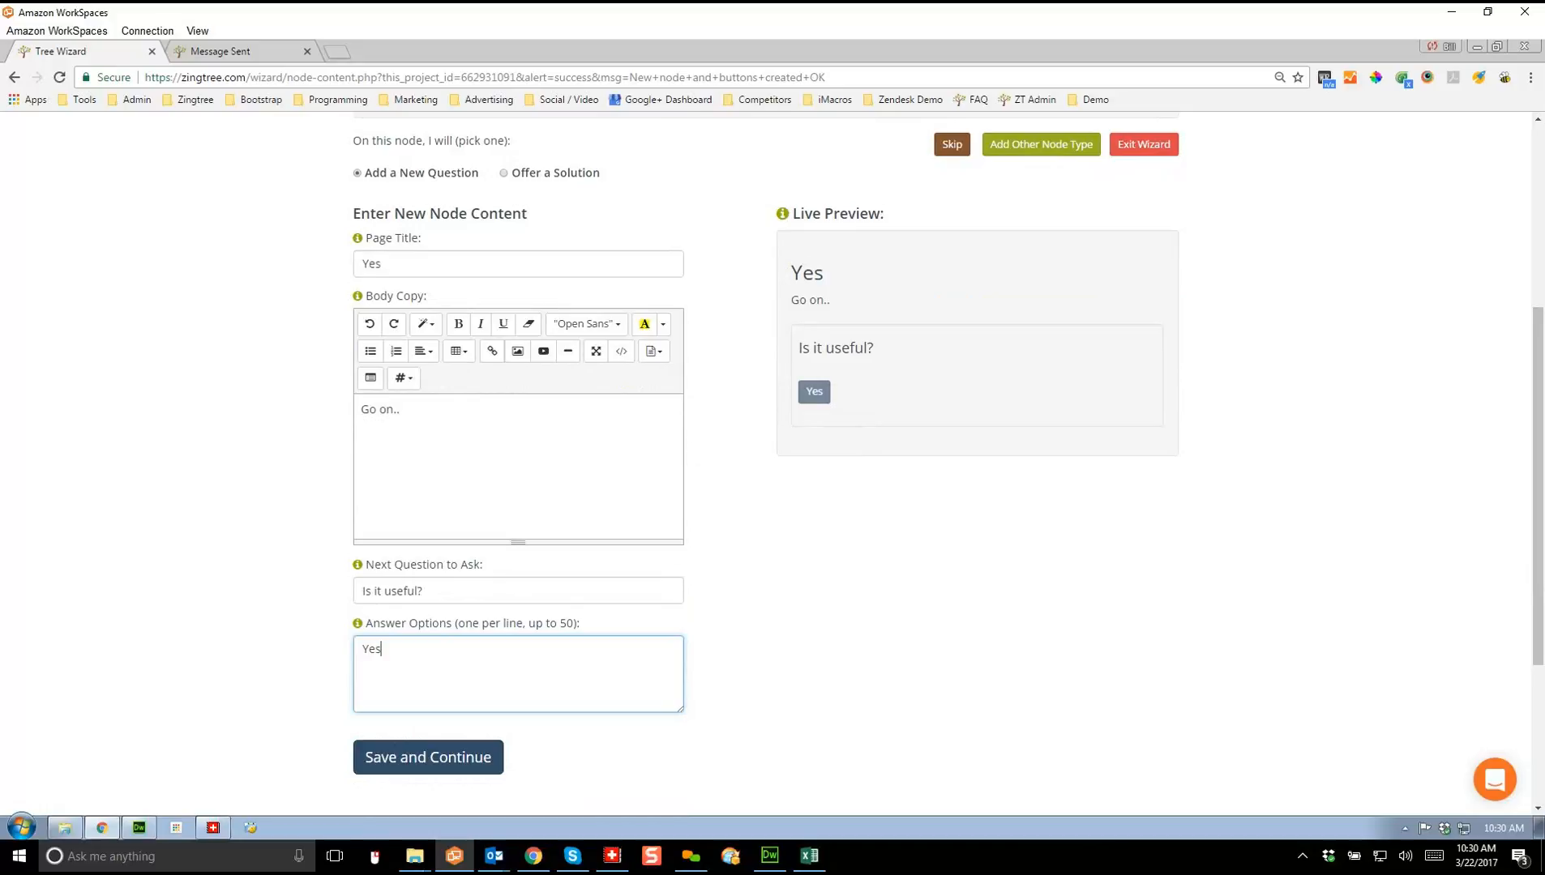
key("Return")
type("No")
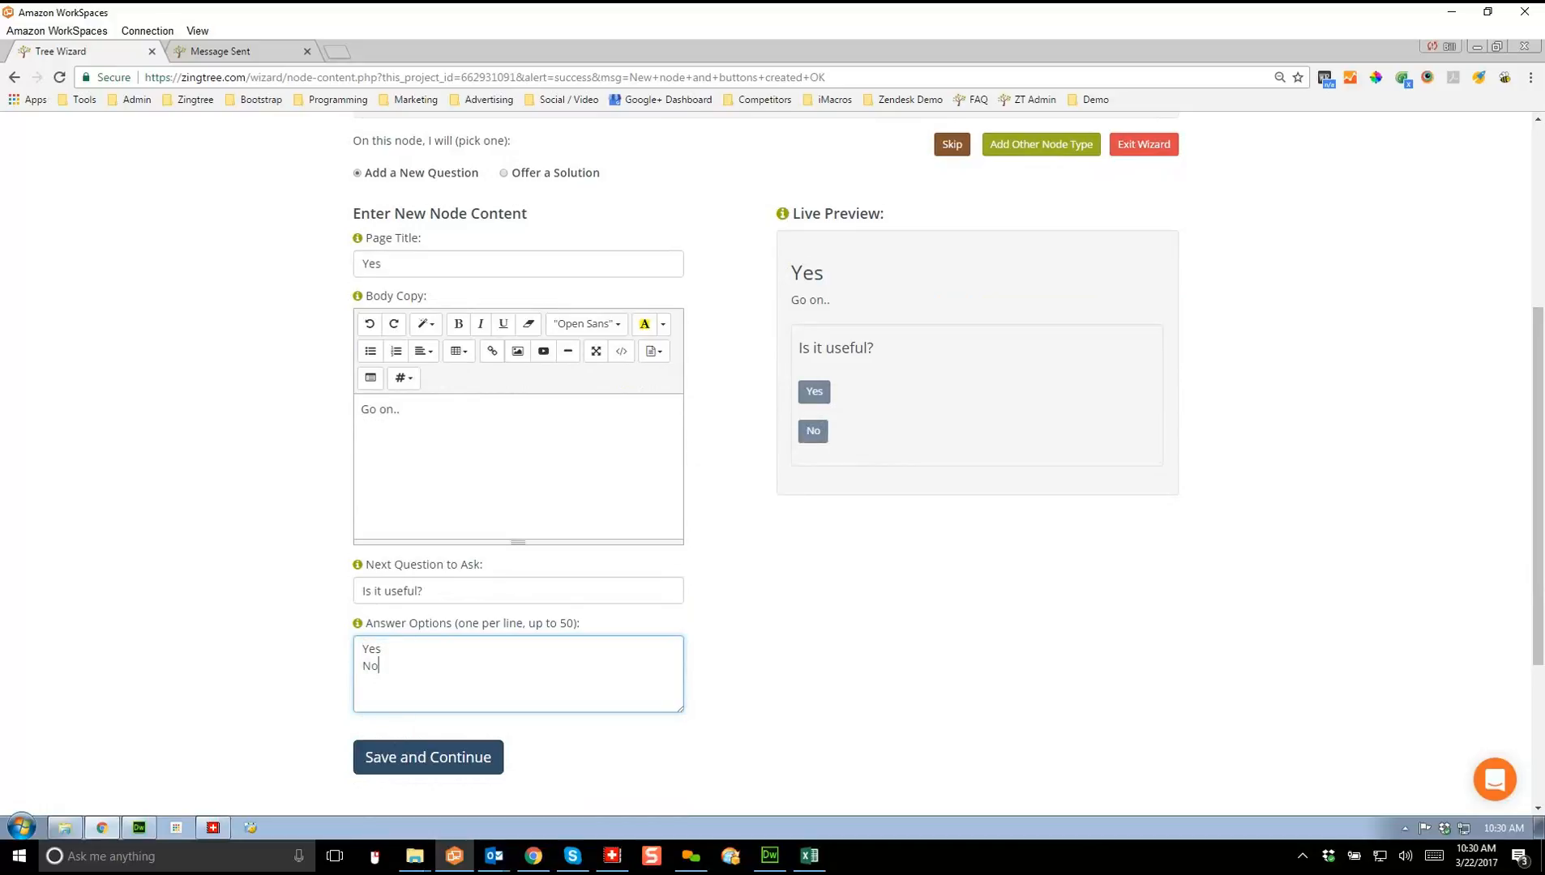
key("Tab")
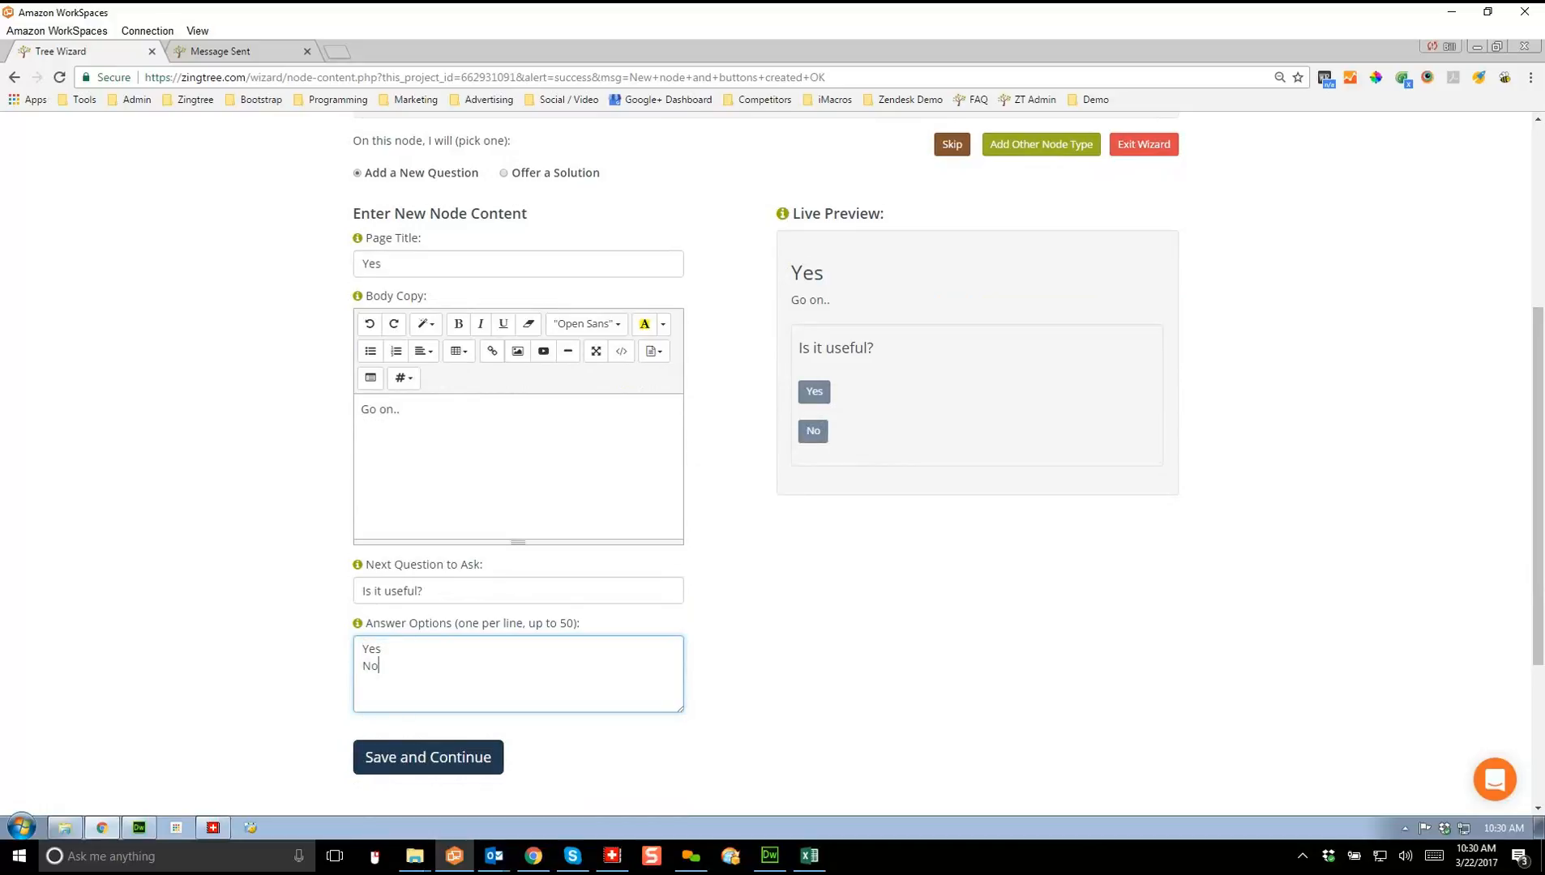
key("Return")
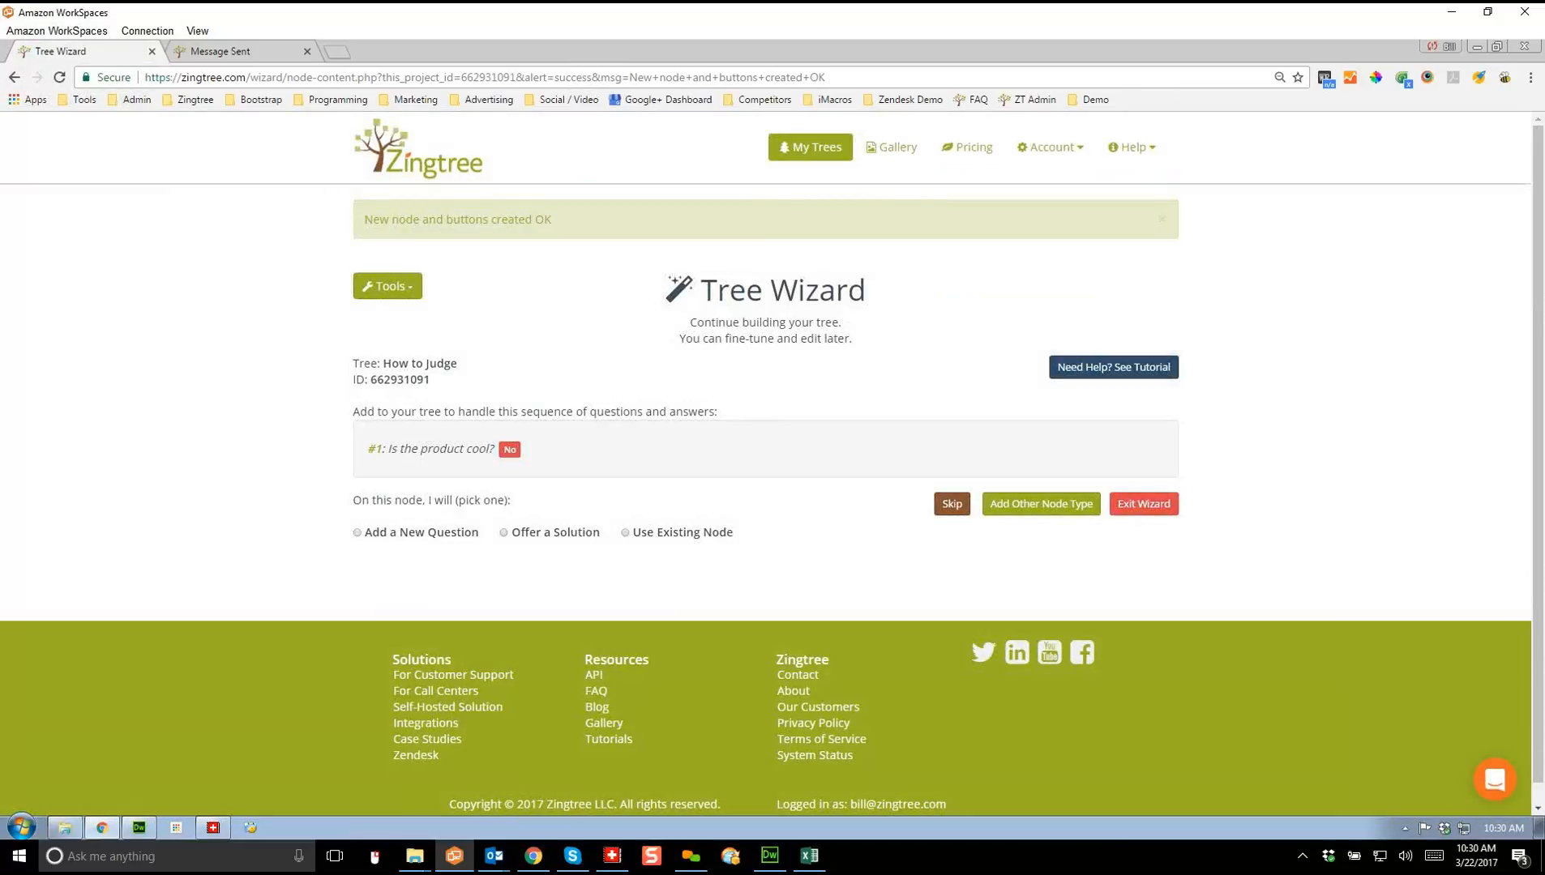
Step: Make the No branch a saved 'Delete from consideration' solution, then choose a solution for the next answer
left_click(504, 533)
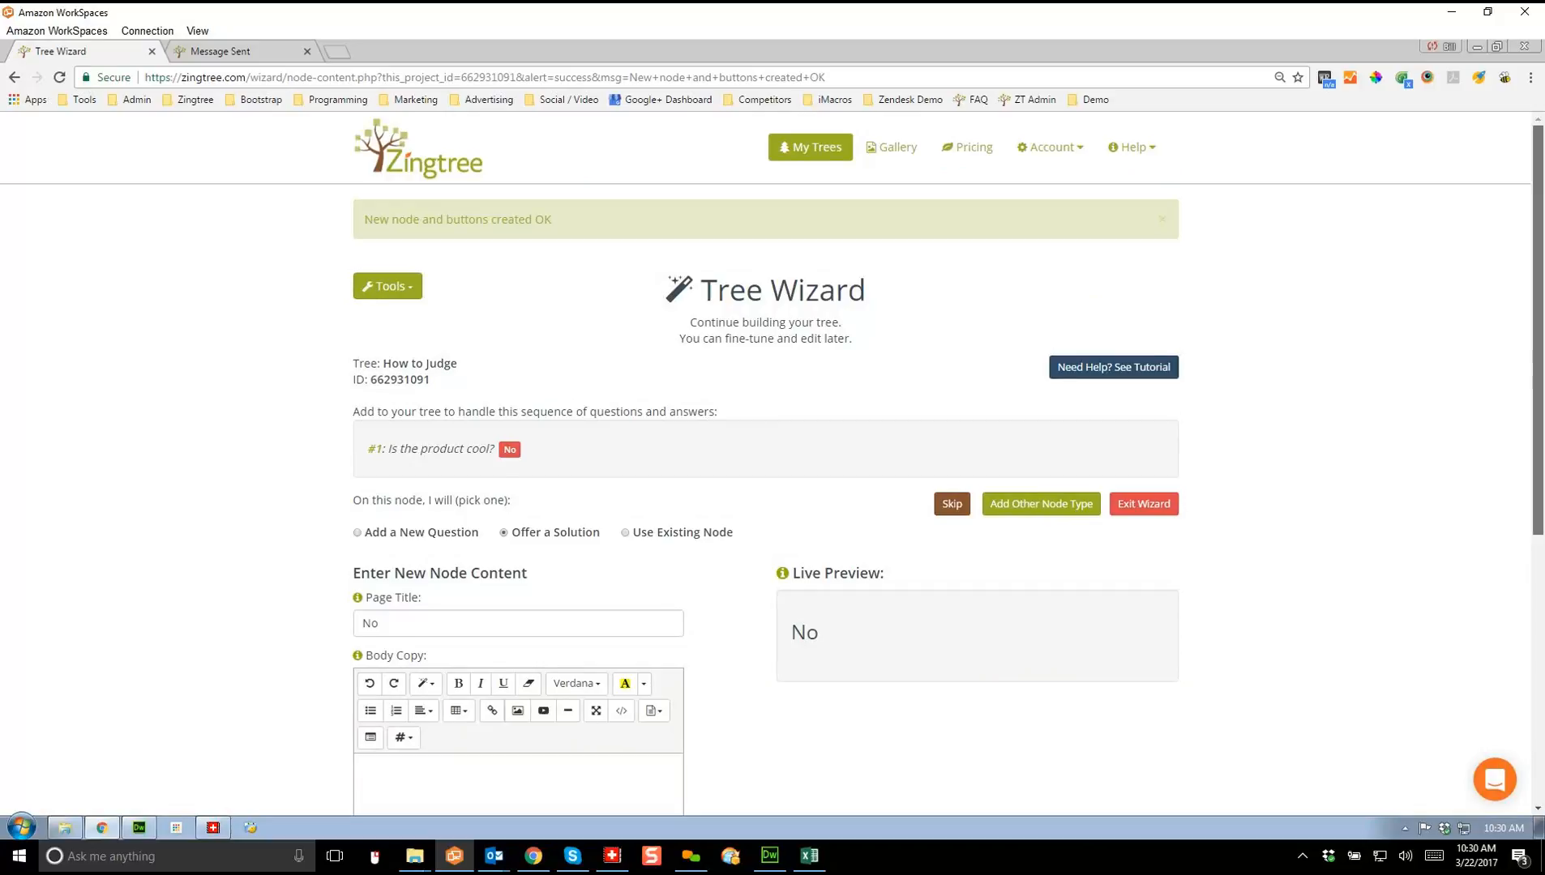
scroll(766, 462, "down", 3)
left_click(362, 584)
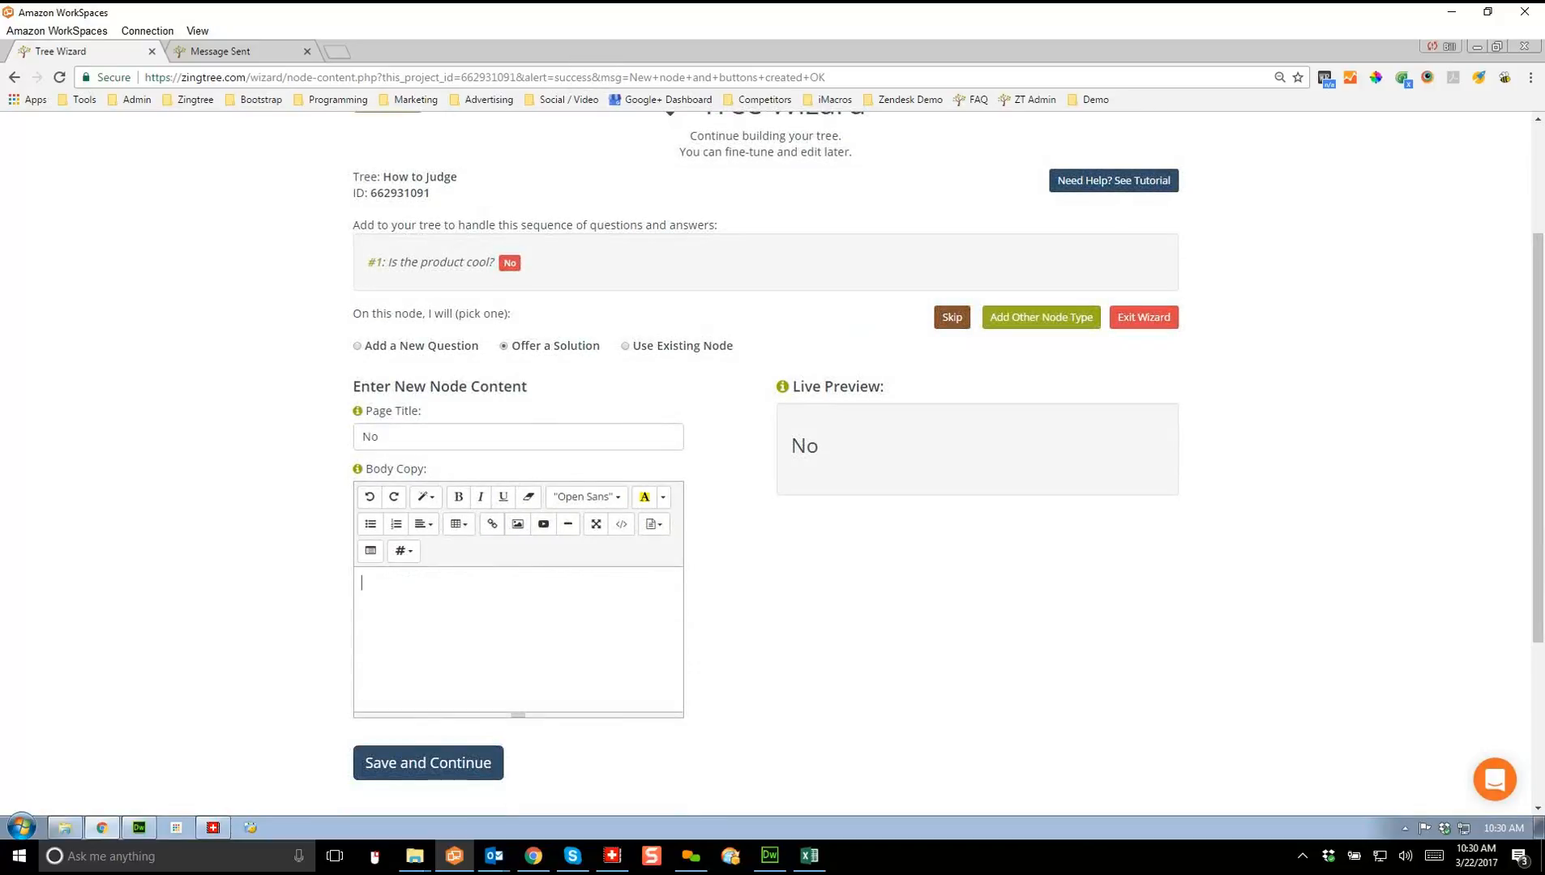
type("Delete ")
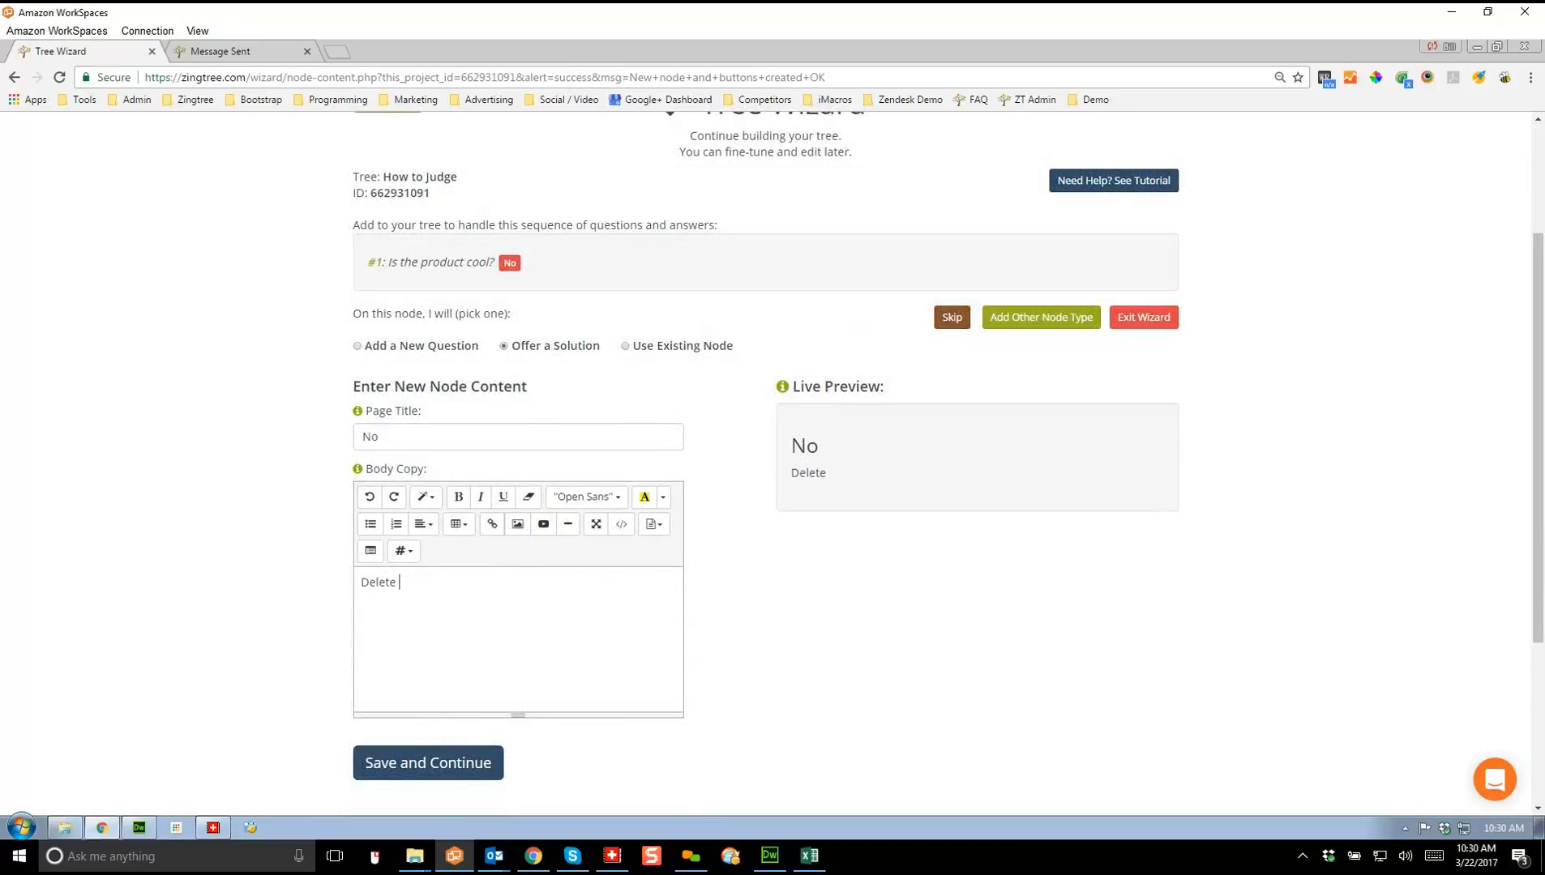
type("from consideration")
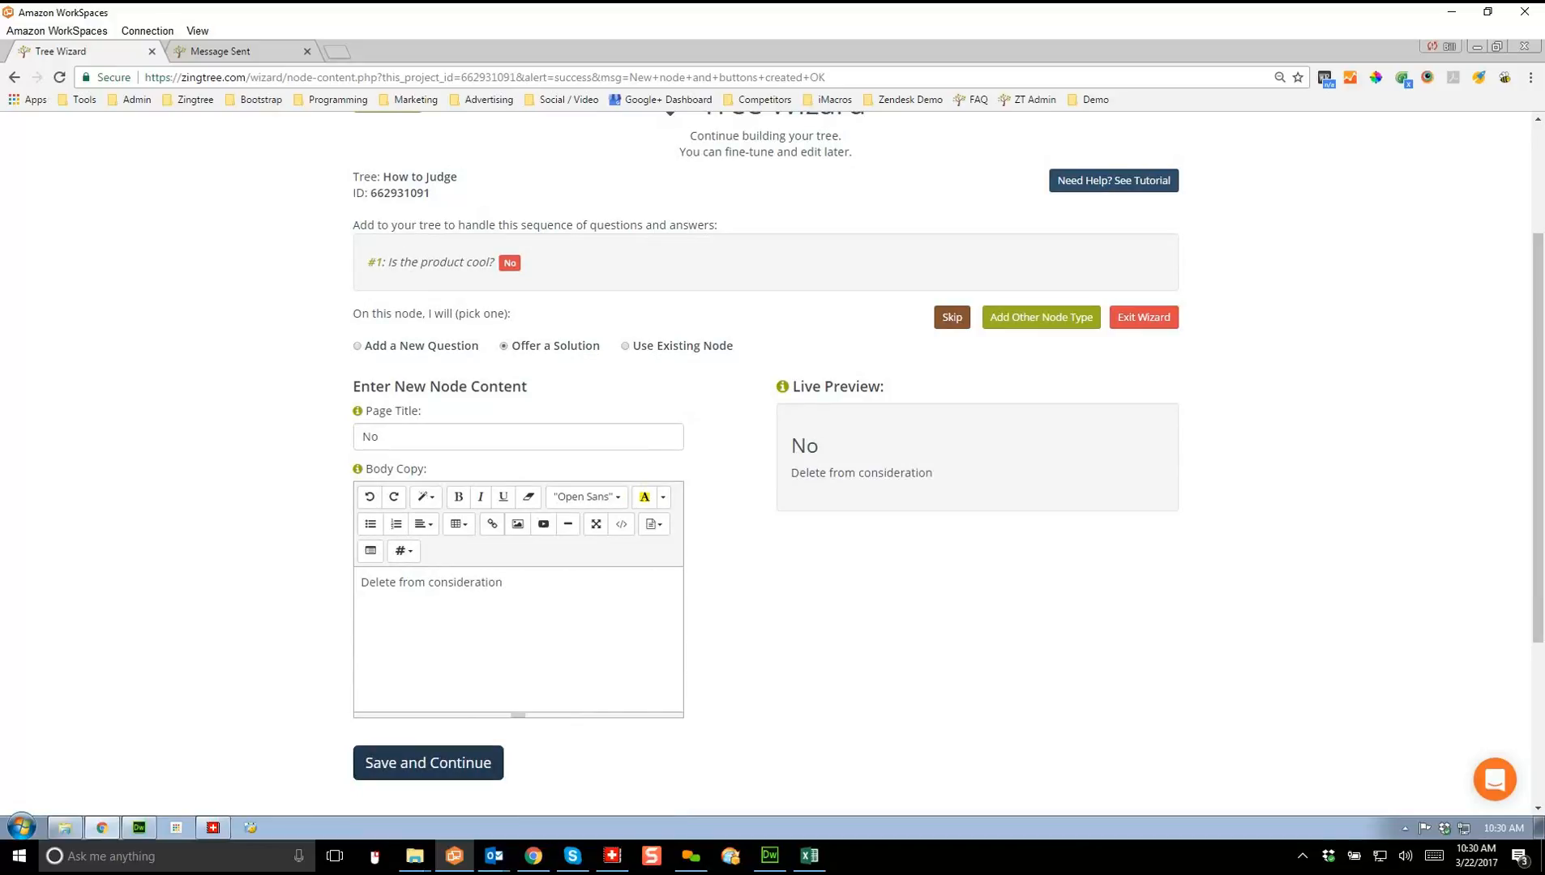
left_click(428, 763)
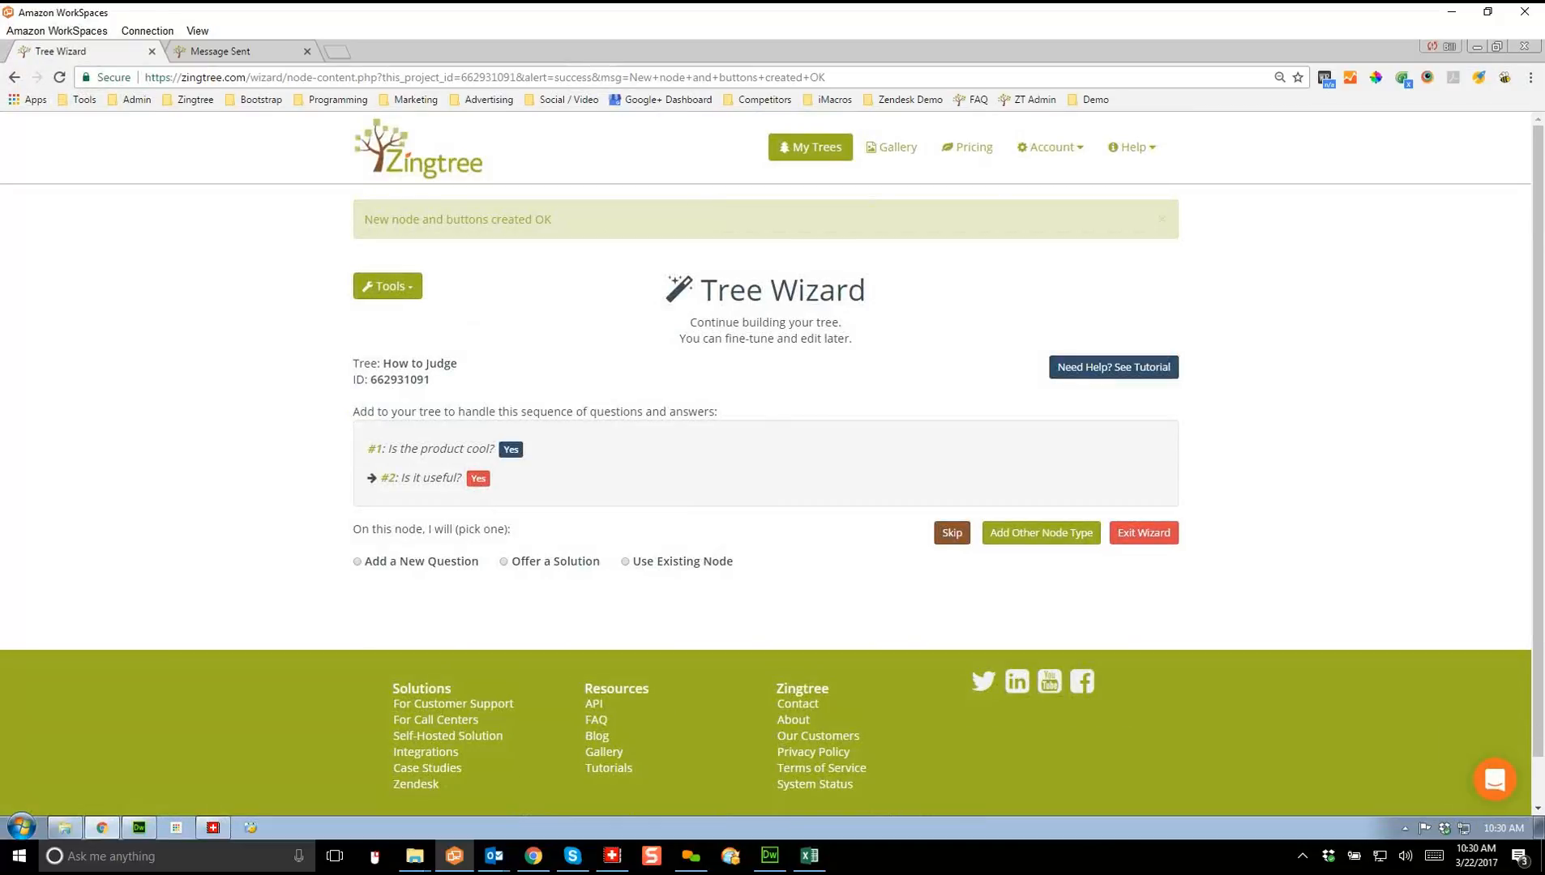
left_click(504, 561)
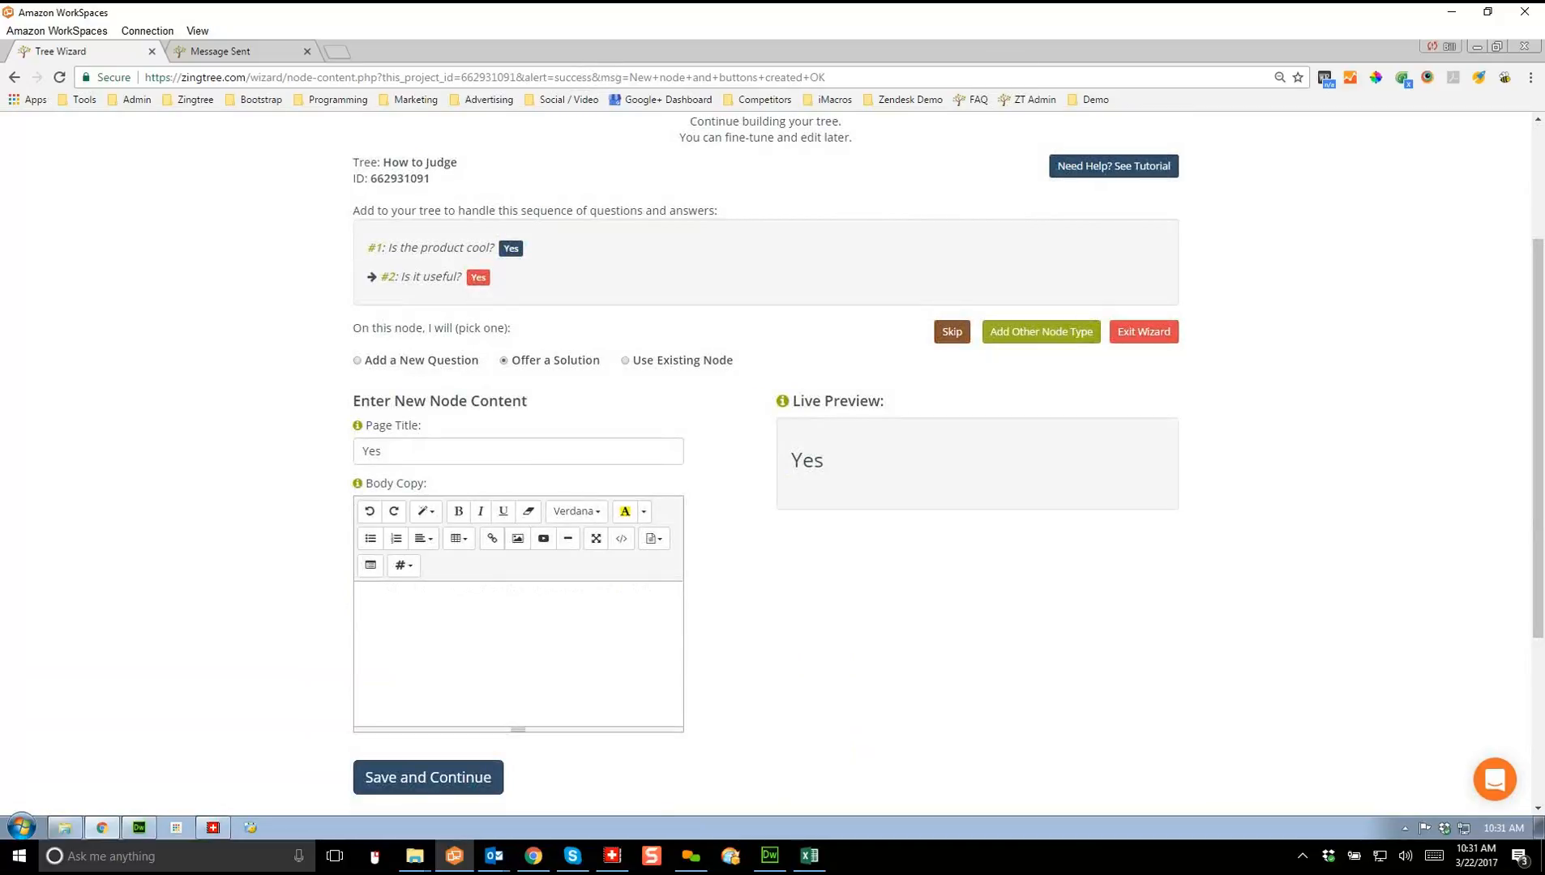
Step: Enter 'Move to next phase.' as the Yes solution's body text and save it
left_click(364, 597)
type("Move to next ")
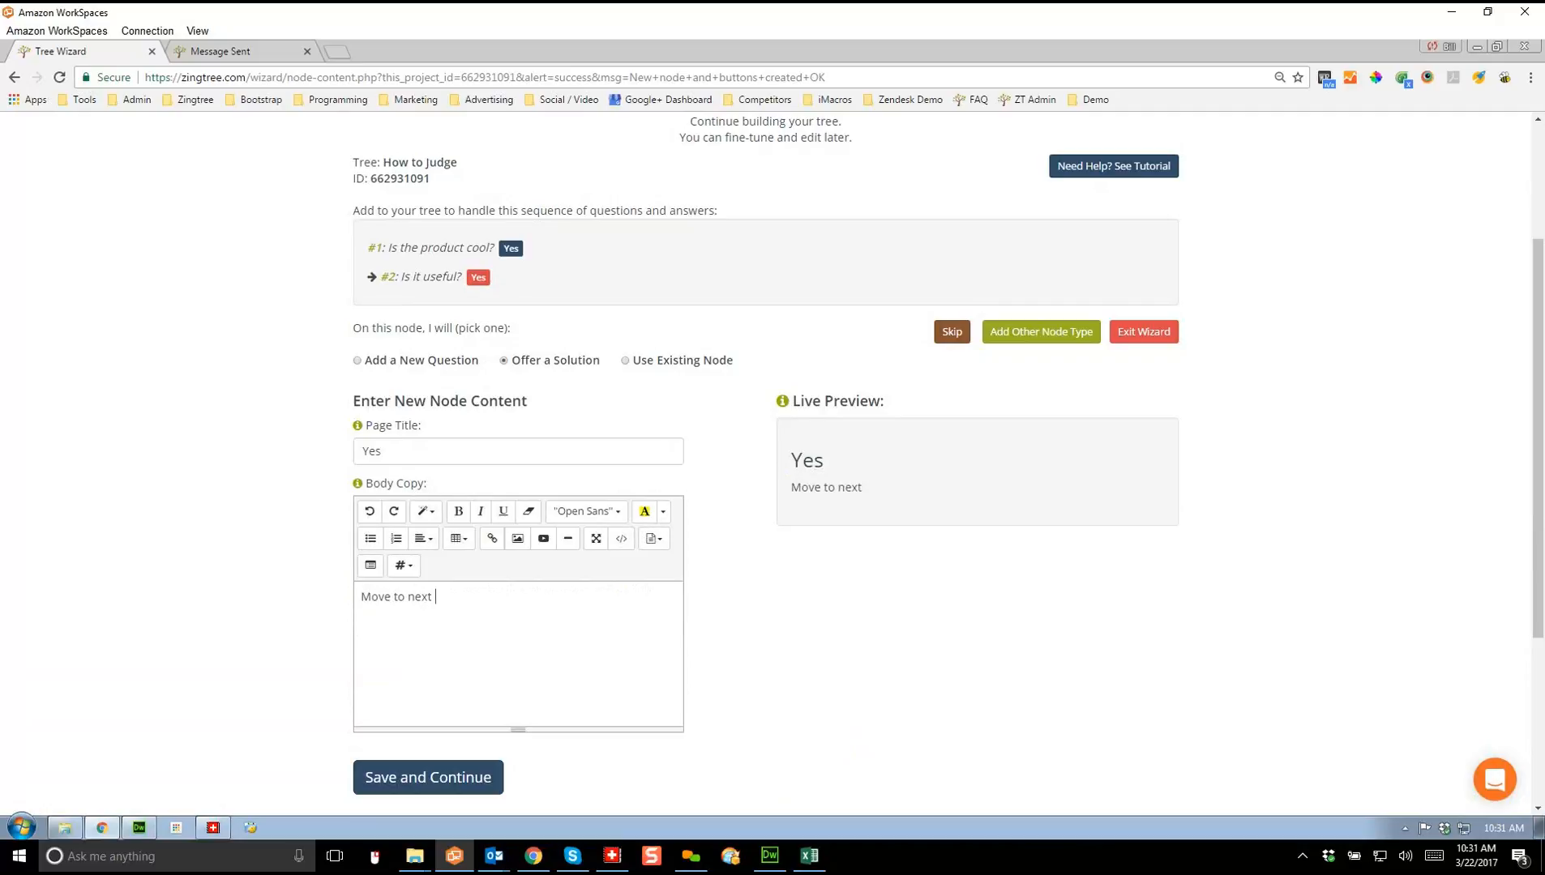
type("phase.")
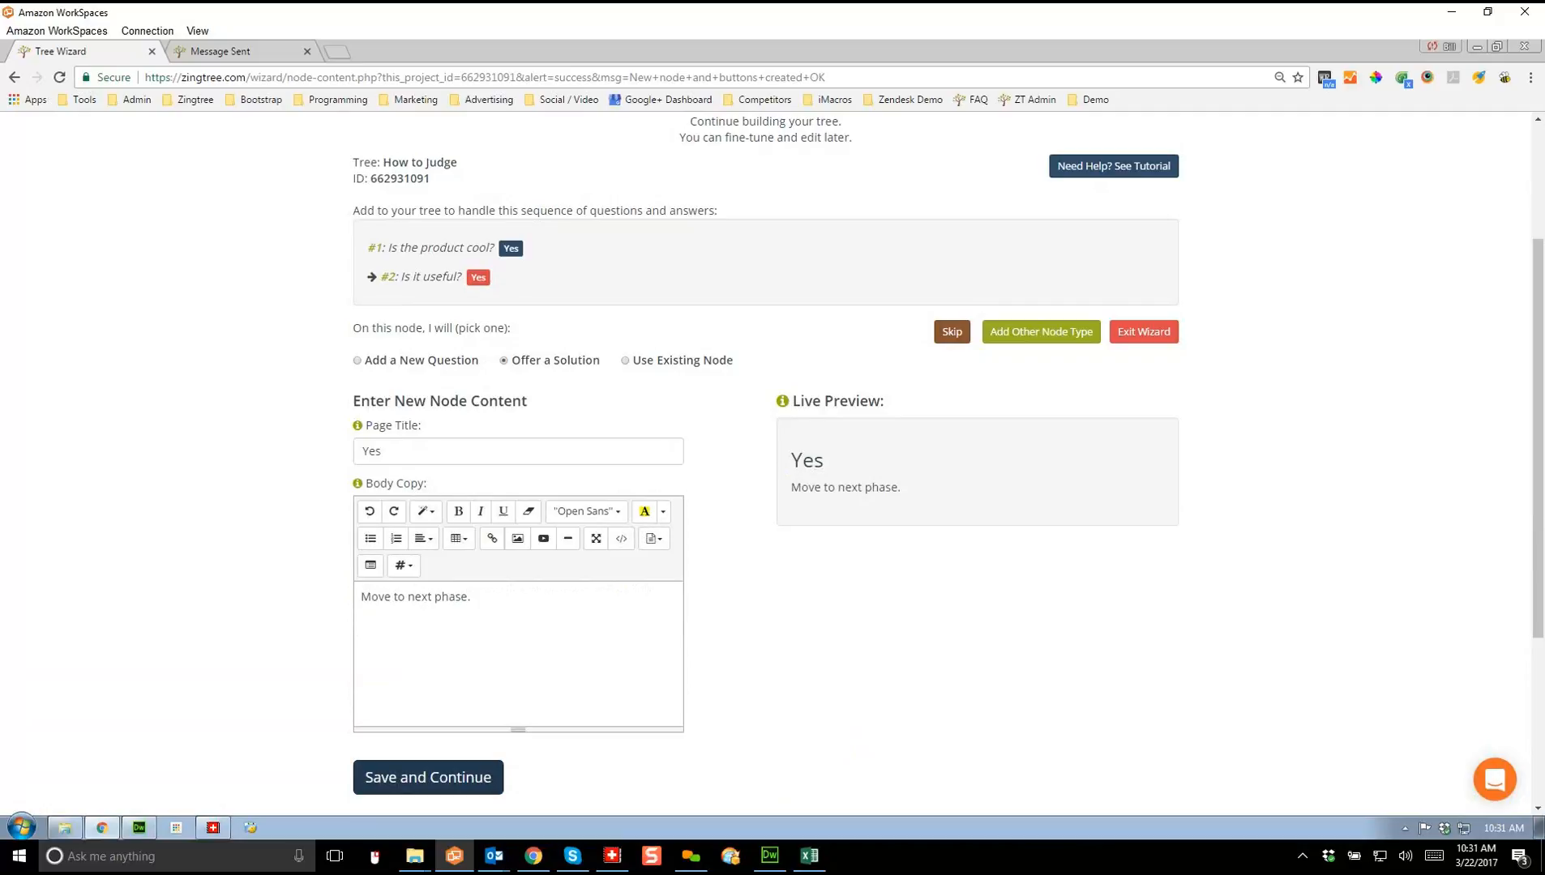
left_click(429, 774)
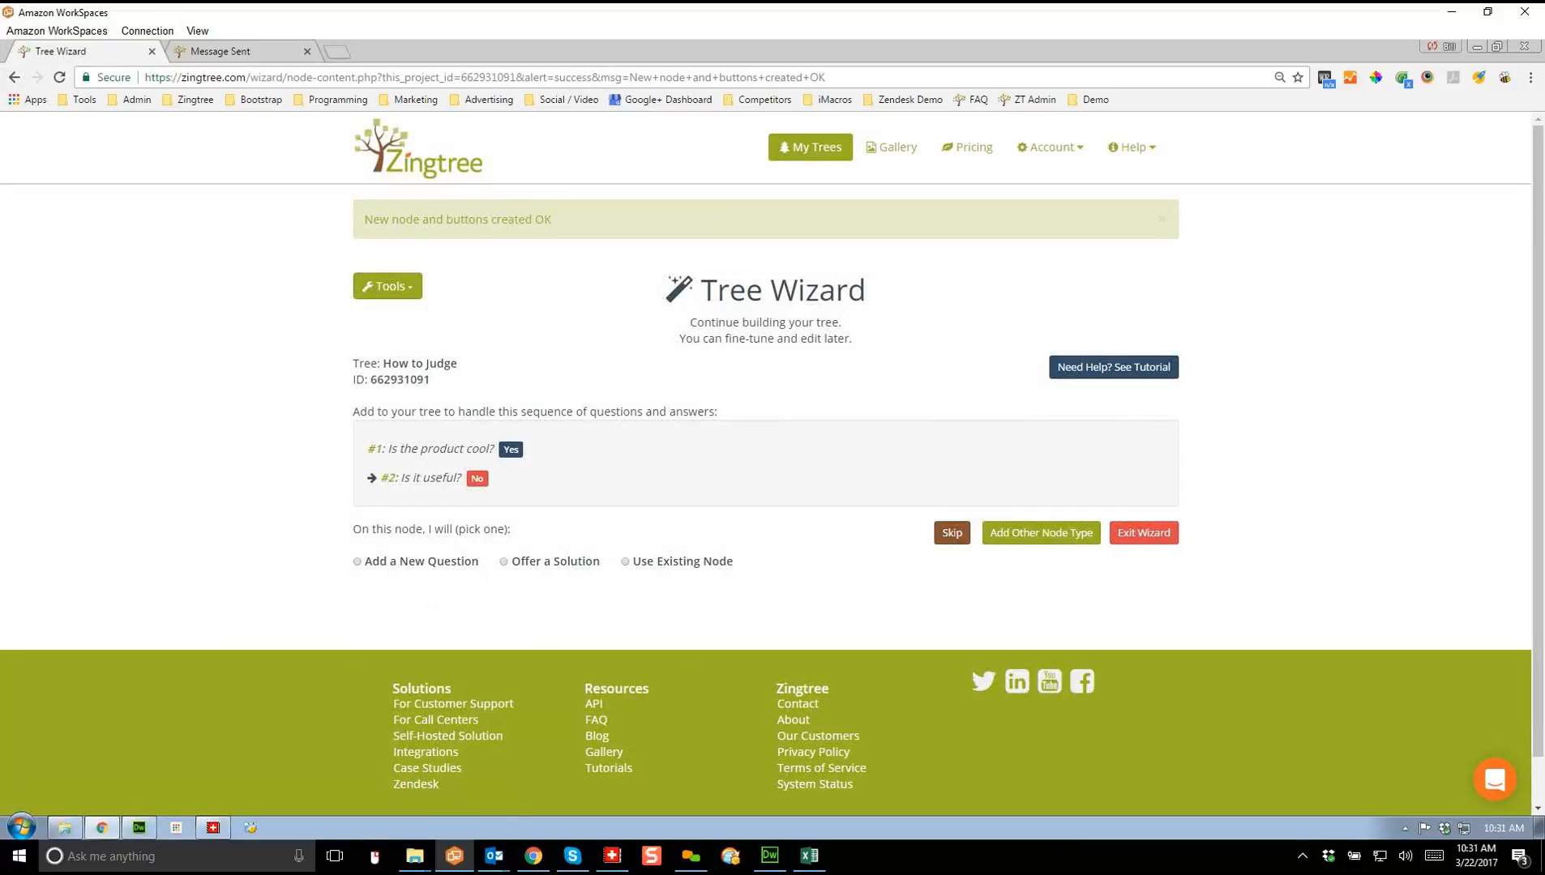
Step: Link the No answer to existing node '#3 - No' and save to finish the wizard
left_click(626, 562)
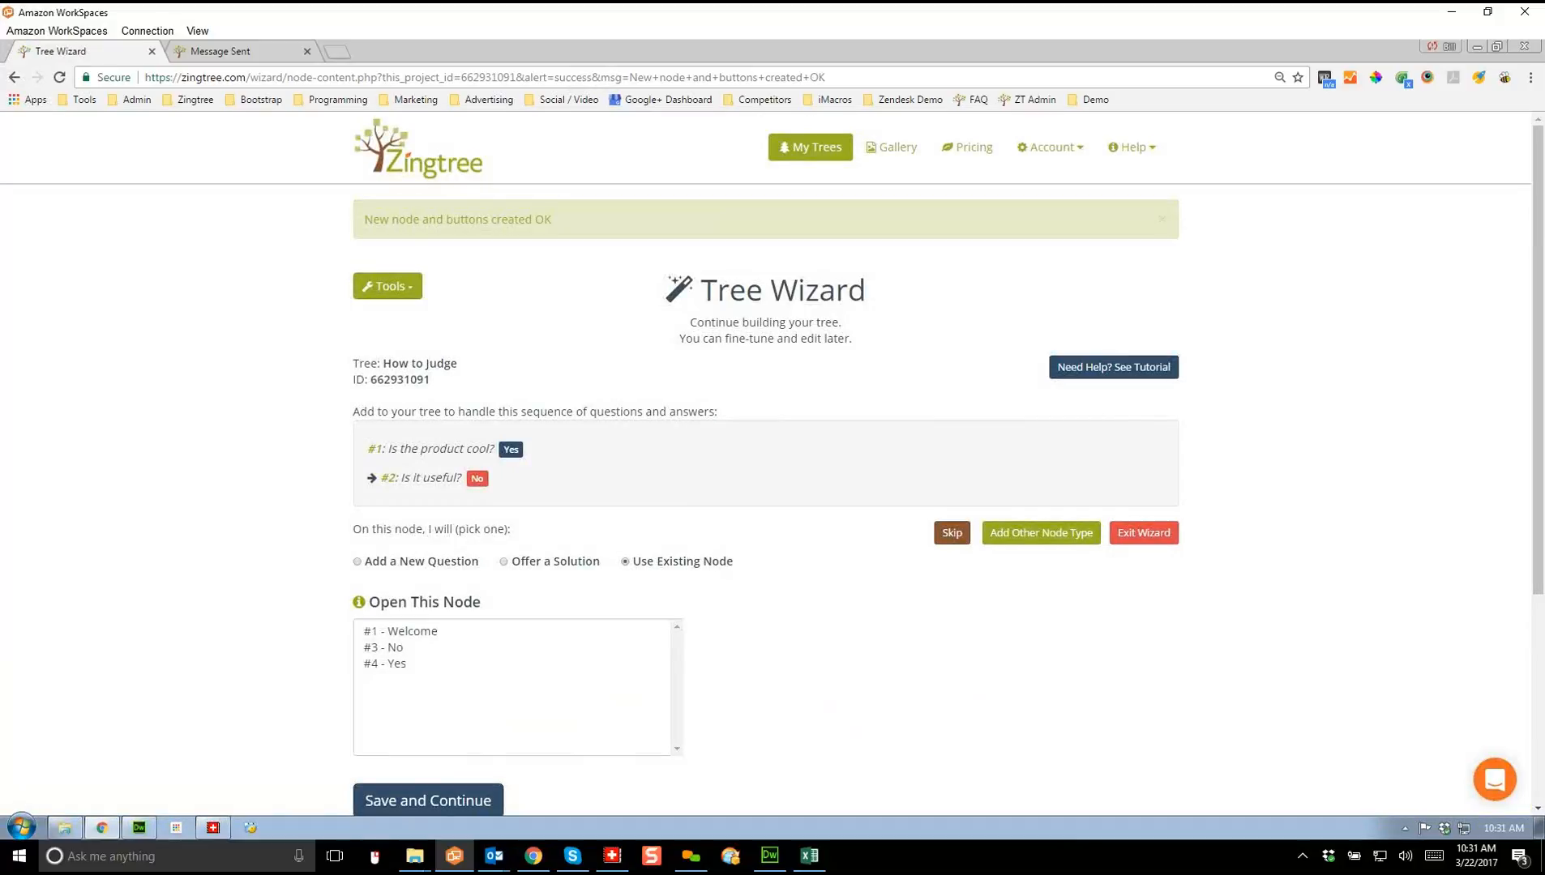
left_click(384, 648)
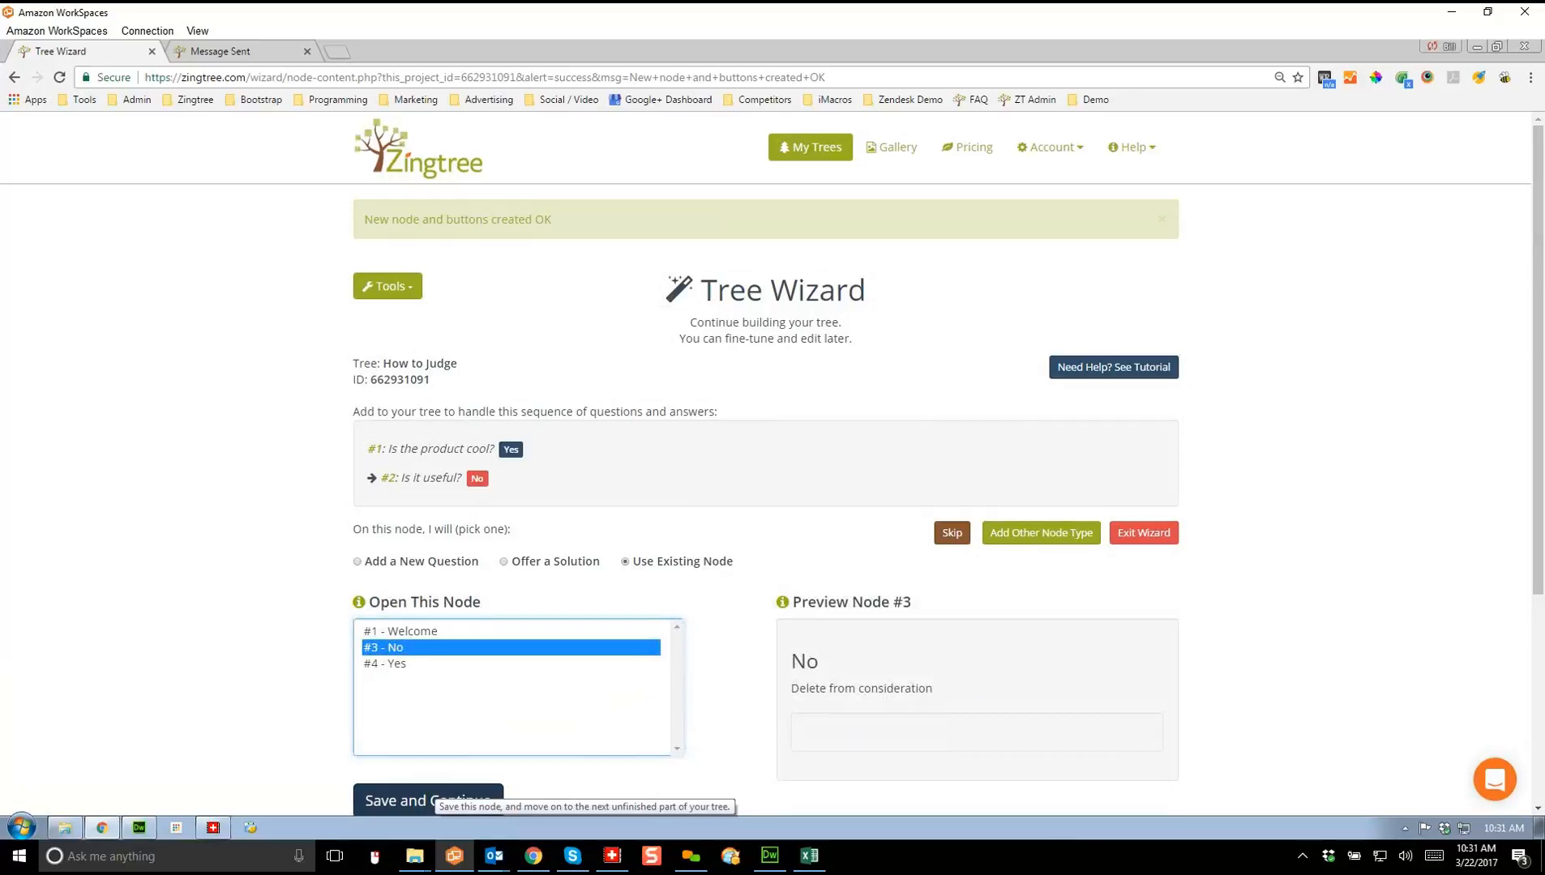
left_click(430, 794)
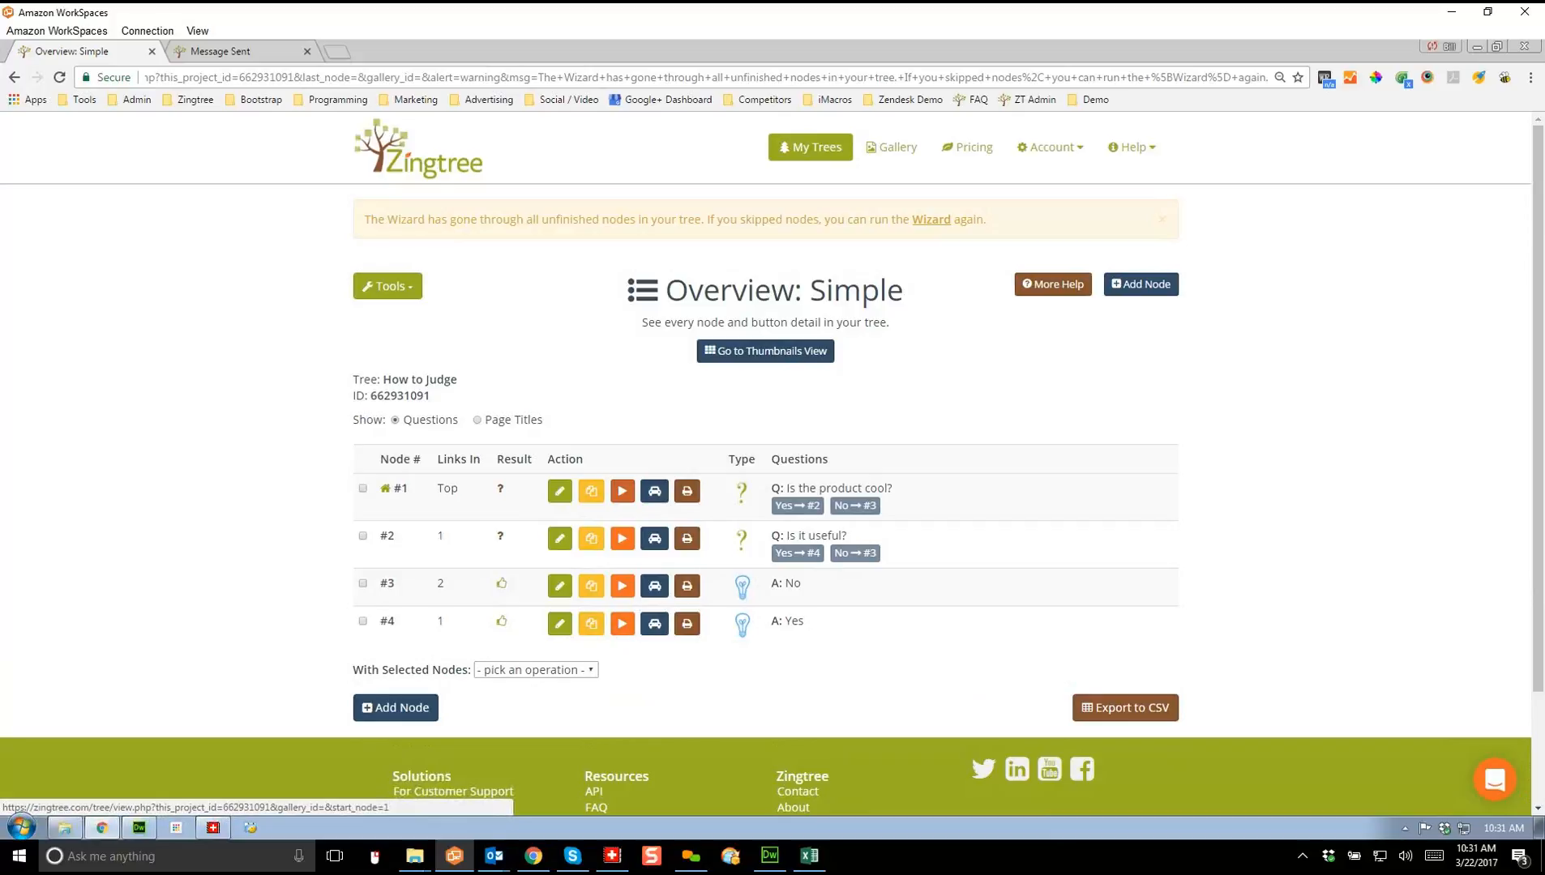
Step: Preview the tree from node #1, answering Yes twice to reach 'Move to next phase.'
left_click(622, 491)
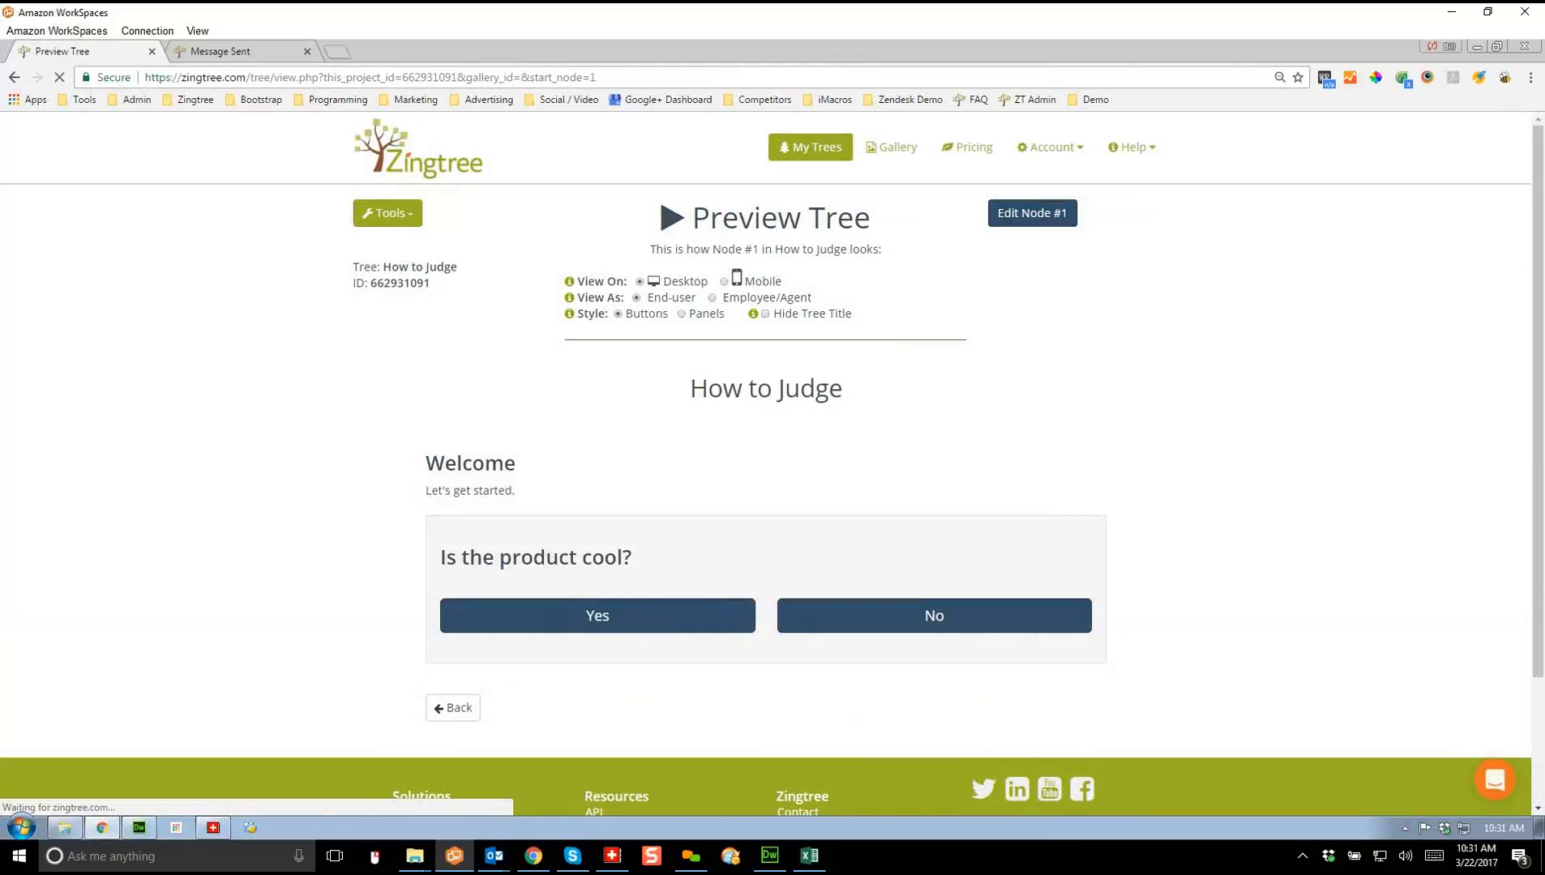
left_click(597, 616)
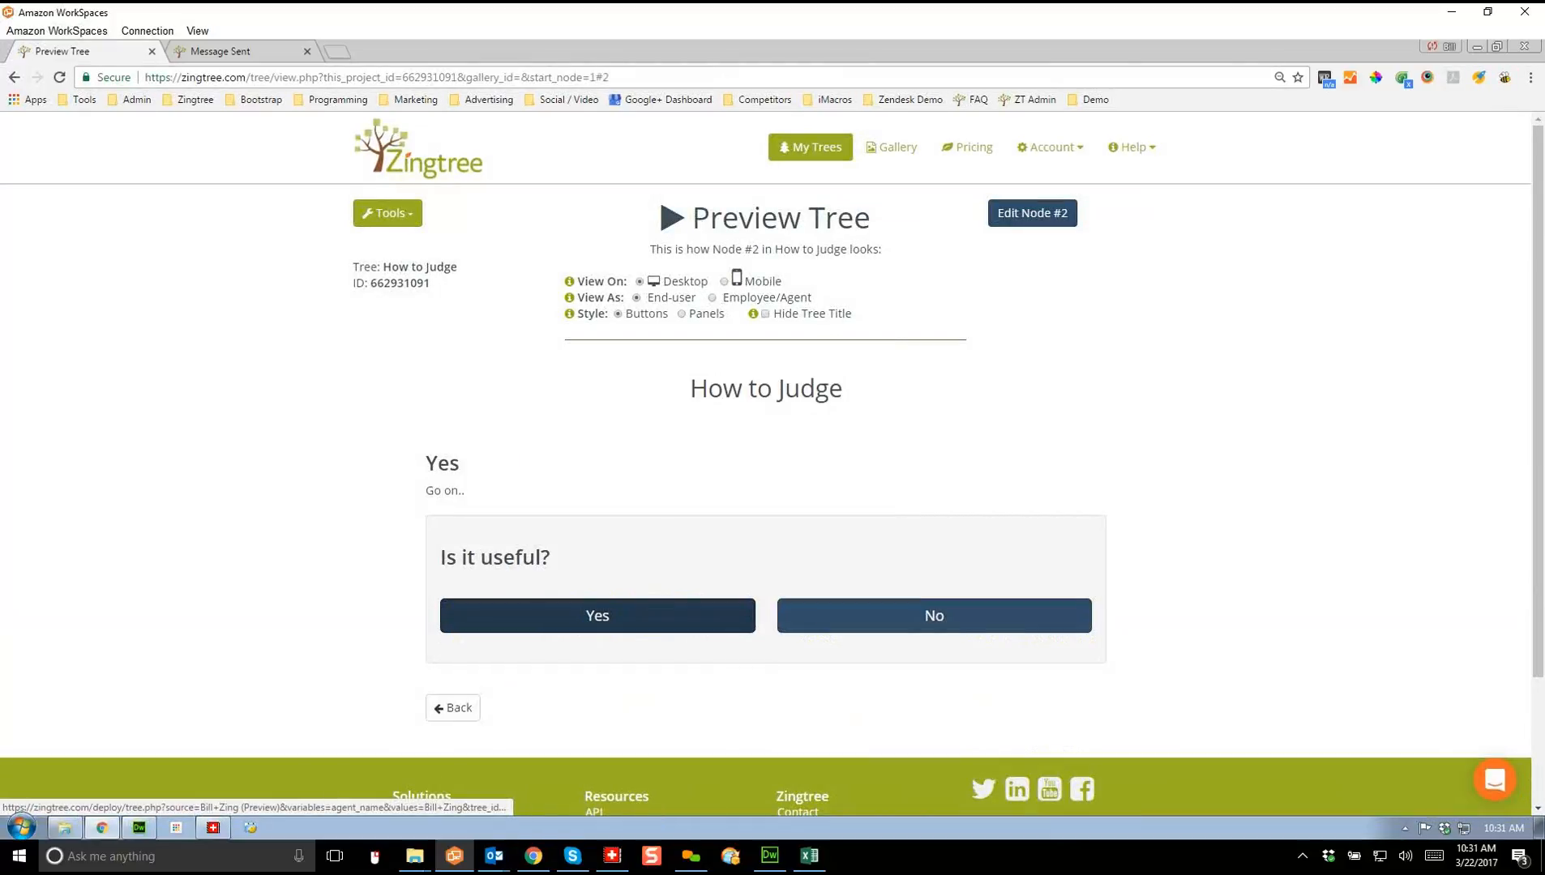
left_click(598, 615)
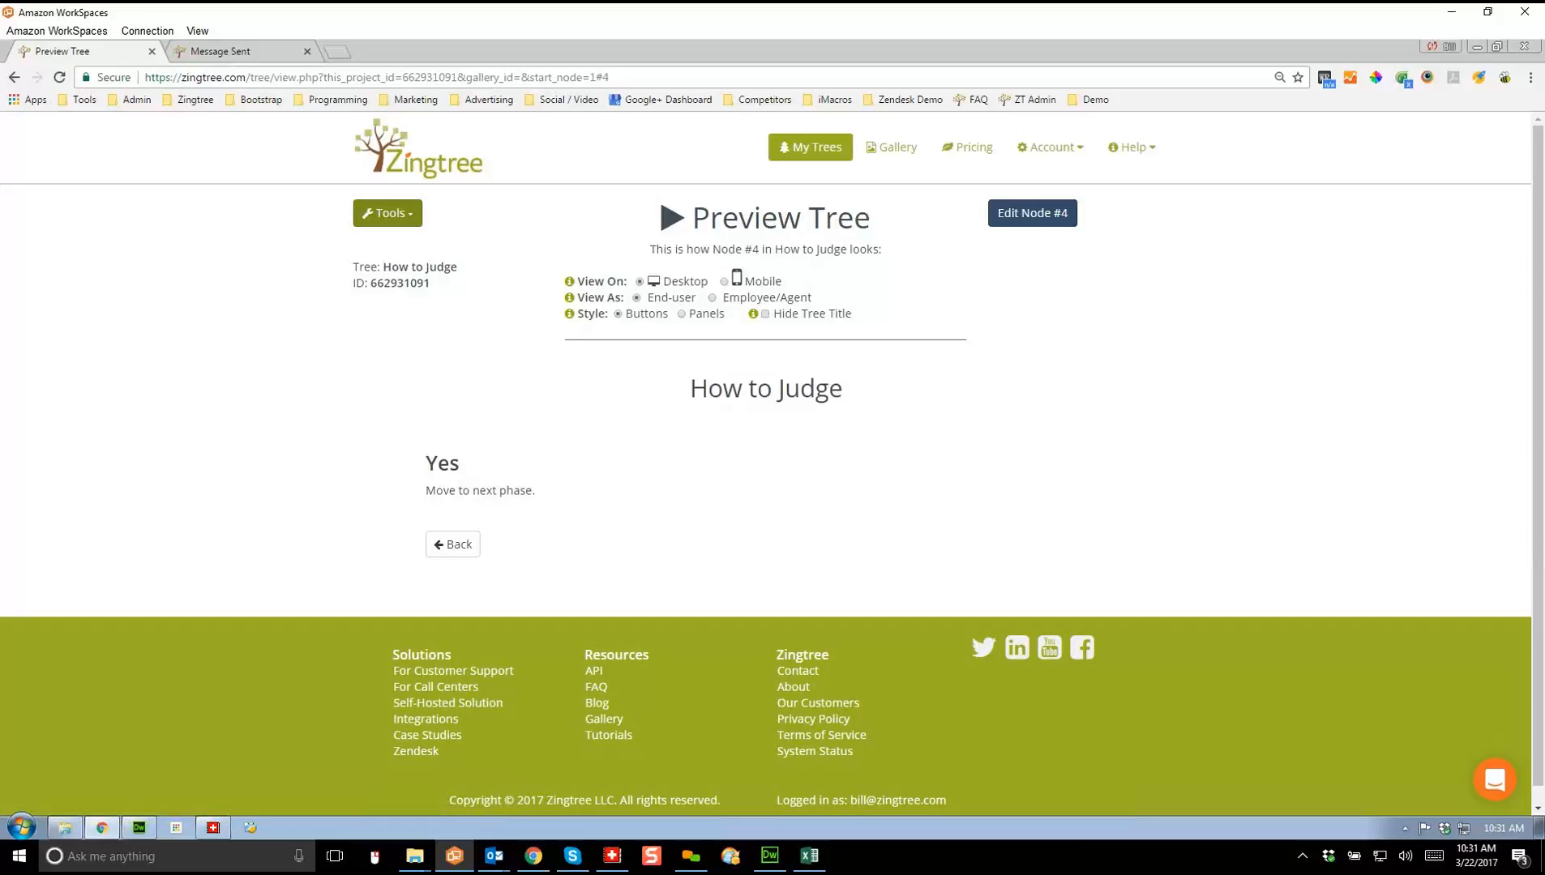
left_click(387, 214)
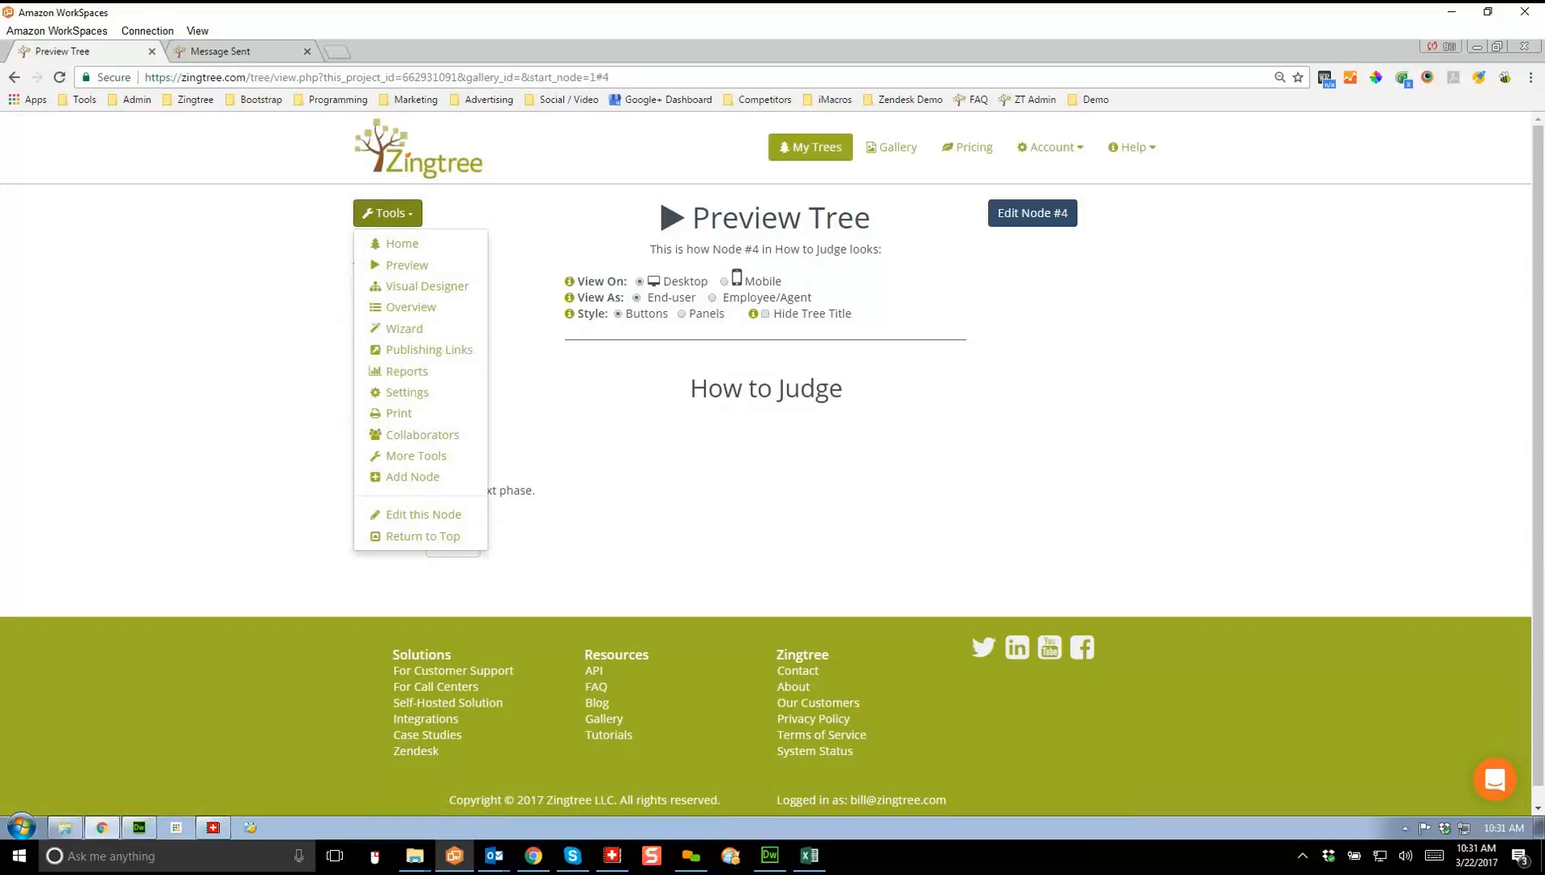
Step: In the visual designer, move nodes #3, #2 and #4 rightward and drop in question node #5
left_click(427, 287)
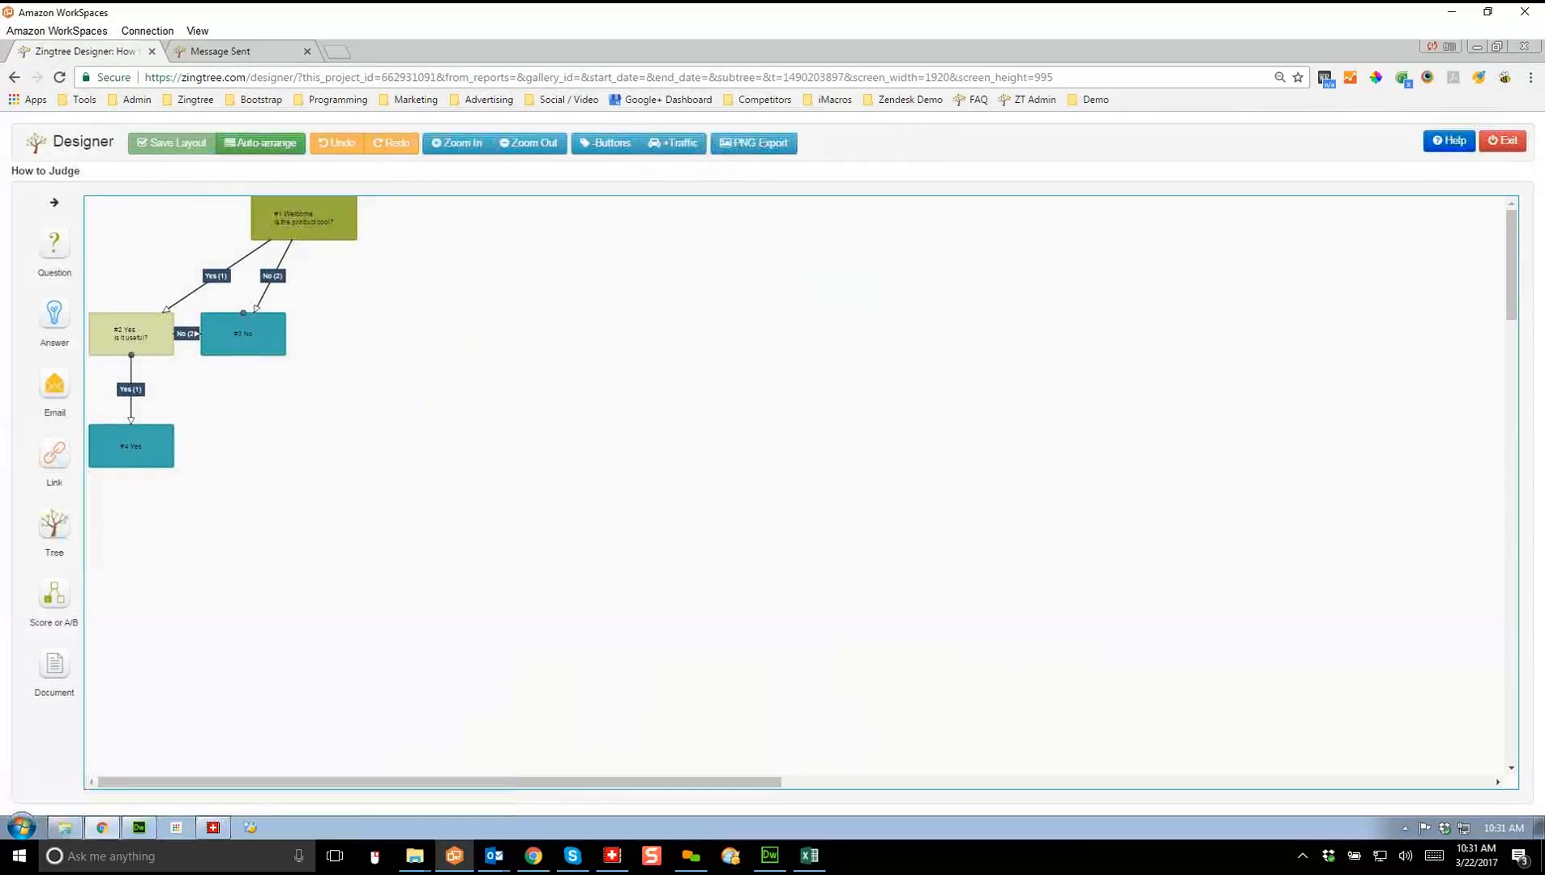
left_click_drag(244, 333, 413, 331)
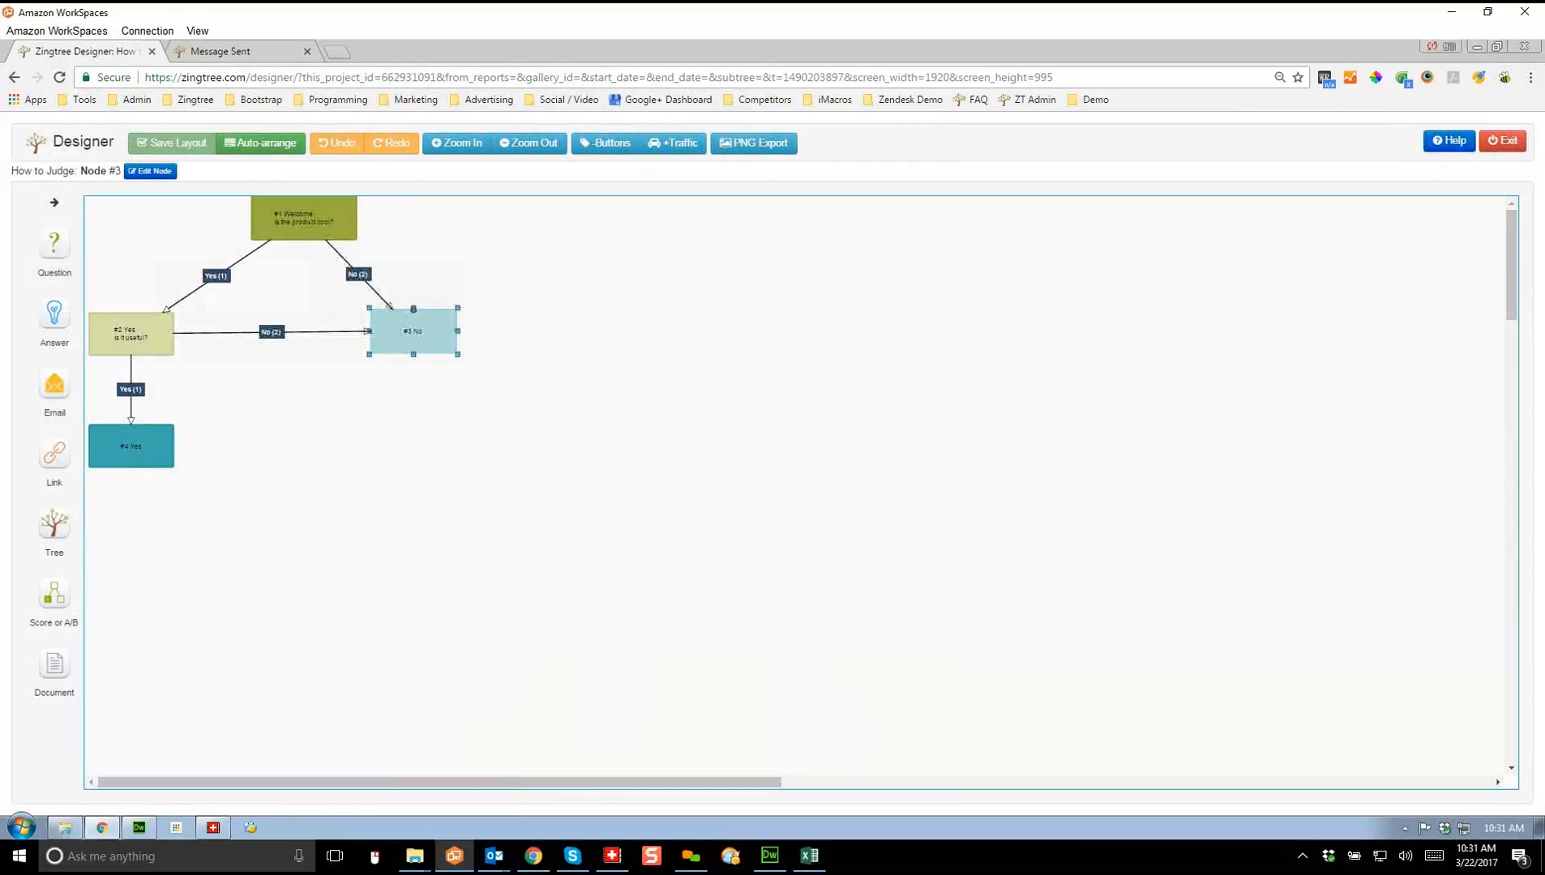
left_click_drag(132, 333, 231, 324)
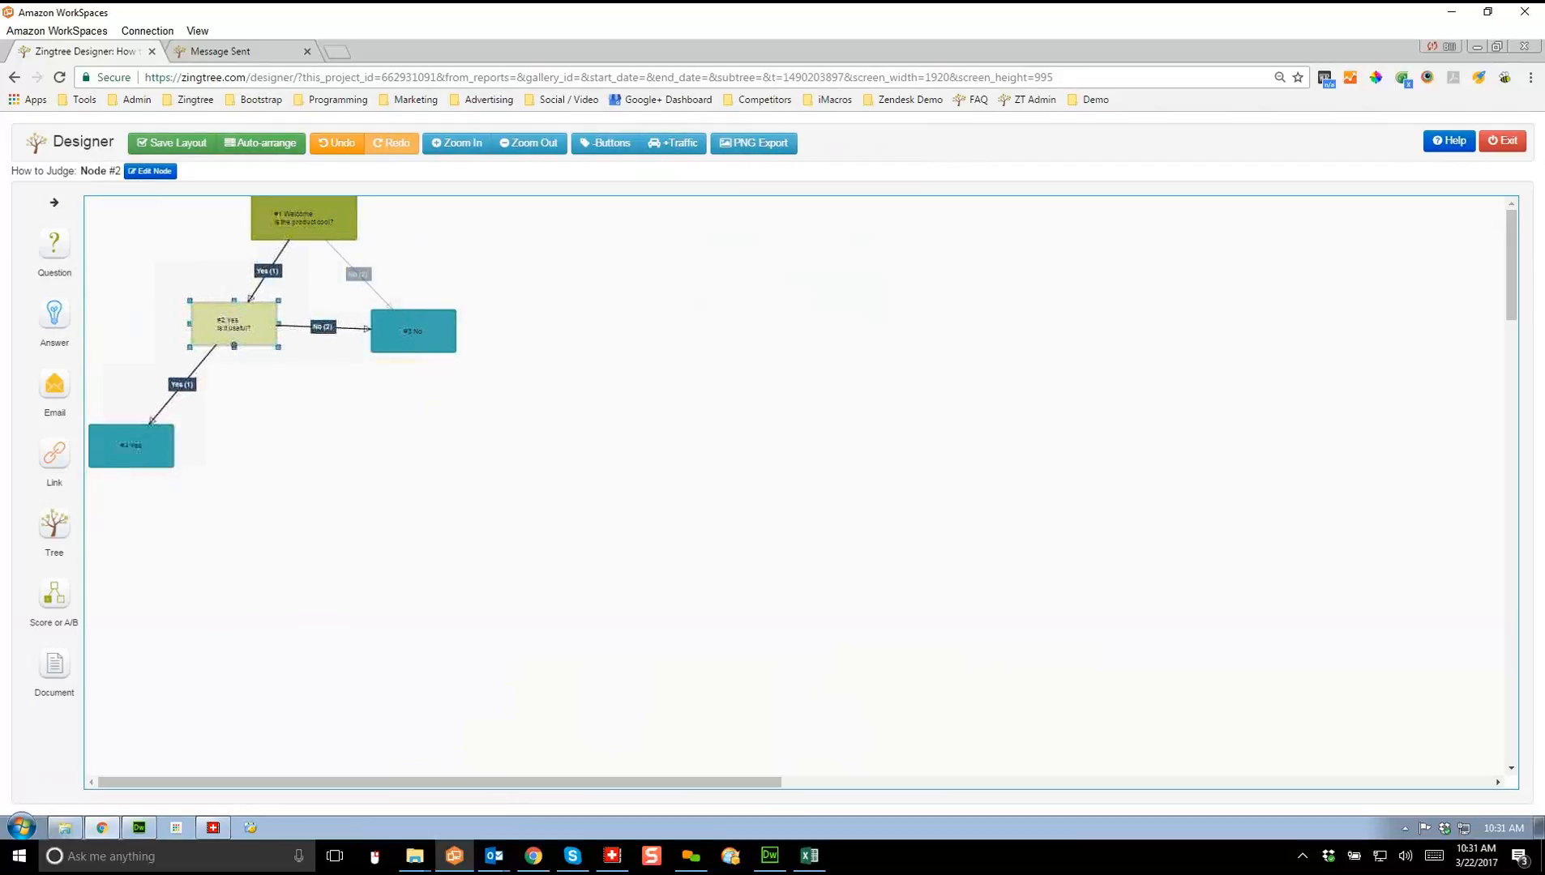
left_click_drag(131, 446, 348, 446)
left_click(494, 454)
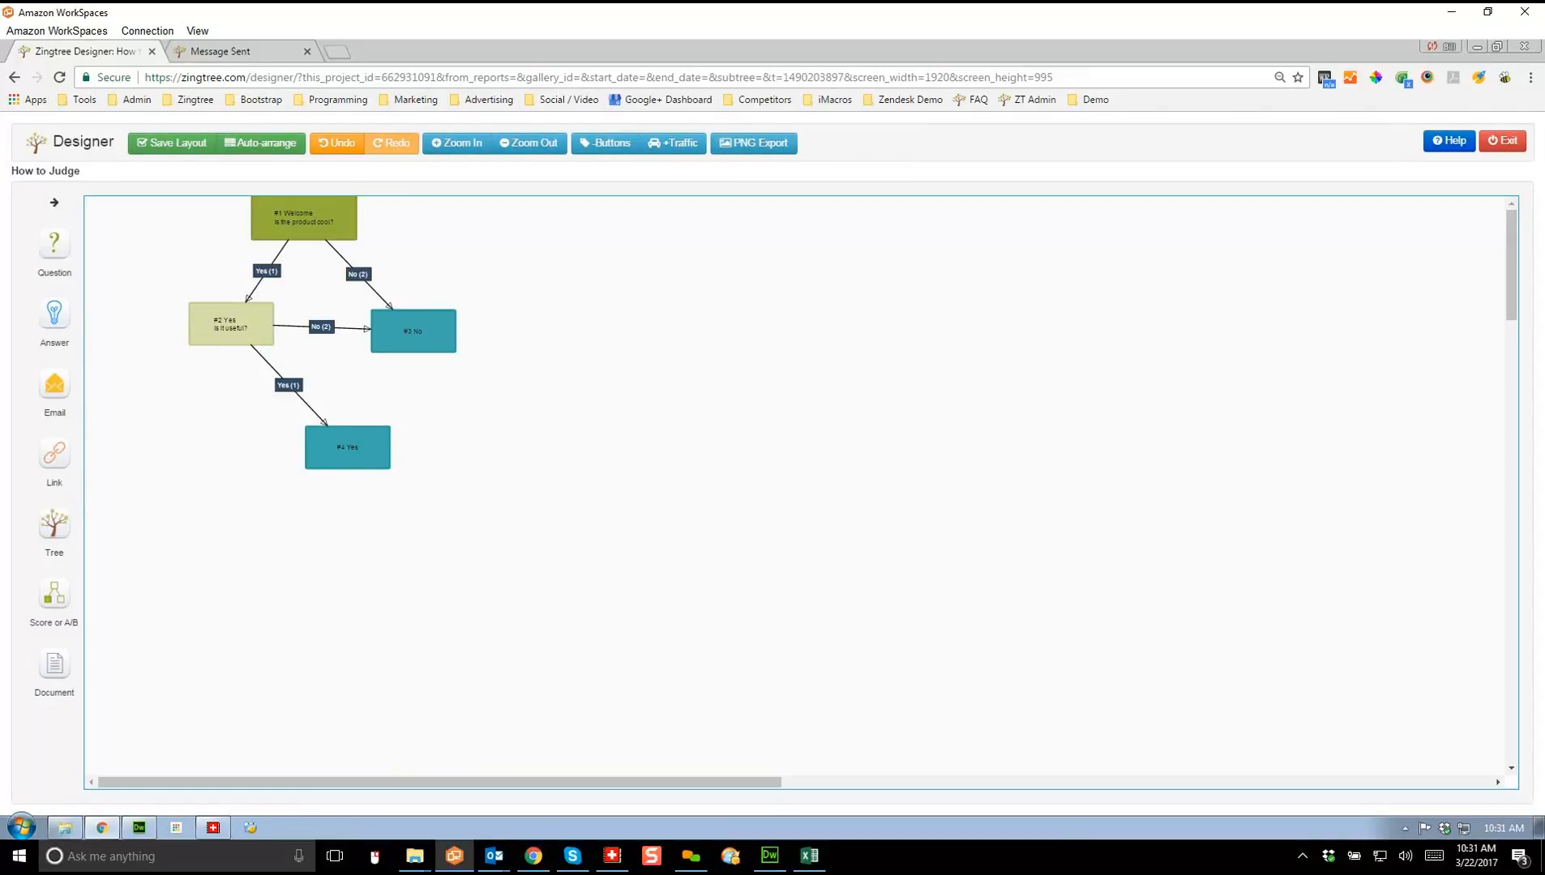
left_click_drag(54, 243, 570, 235)
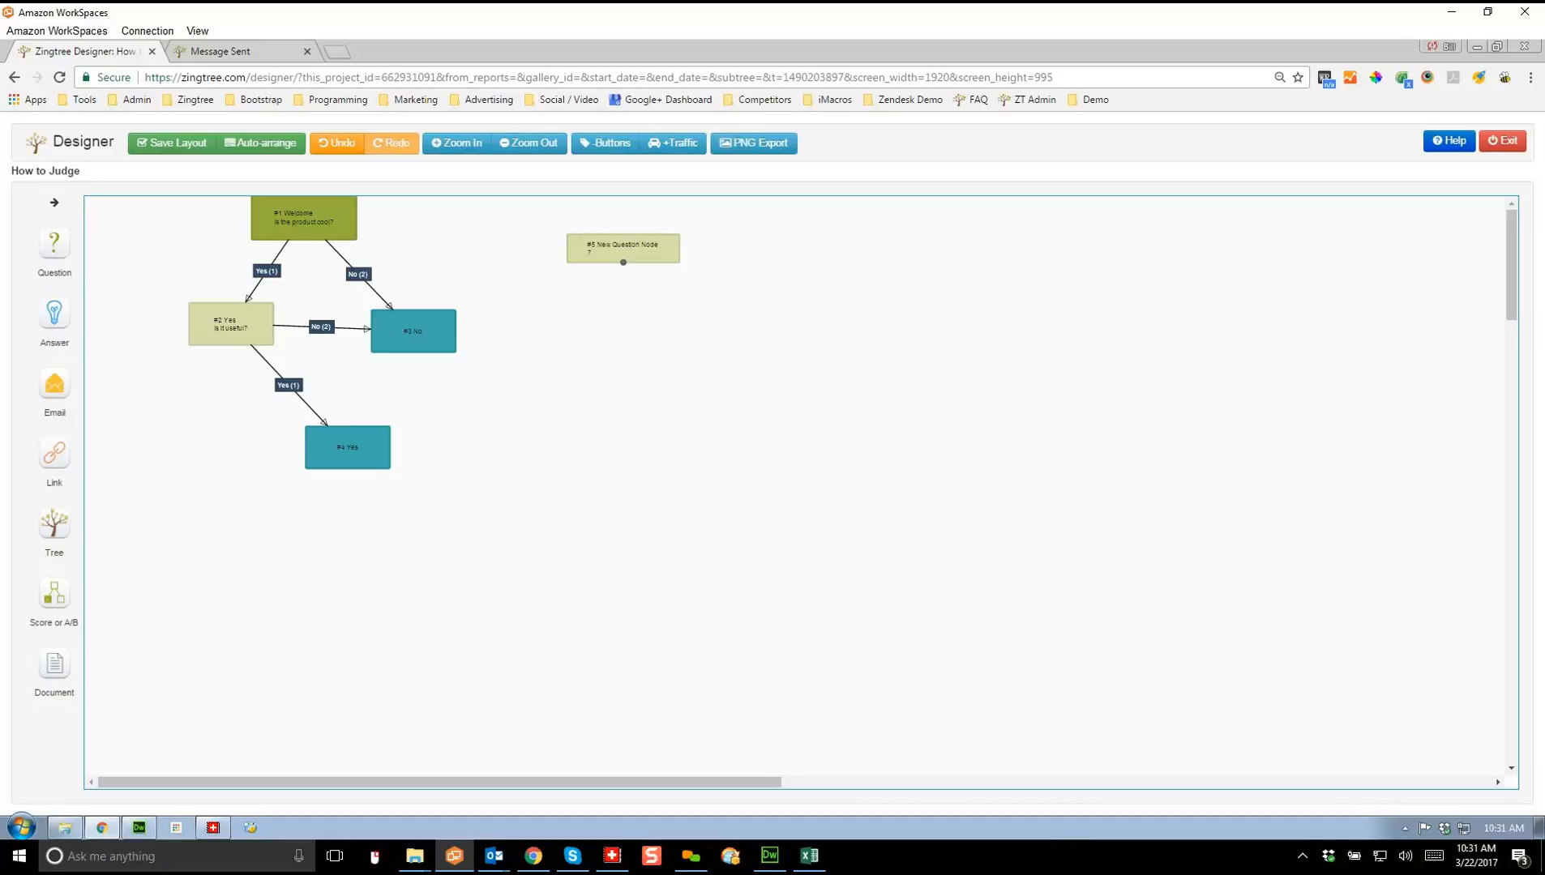
Step: Give node #5 the page title 'Not Sure' and content 'Let's dig deeper'
double_click(622, 248)
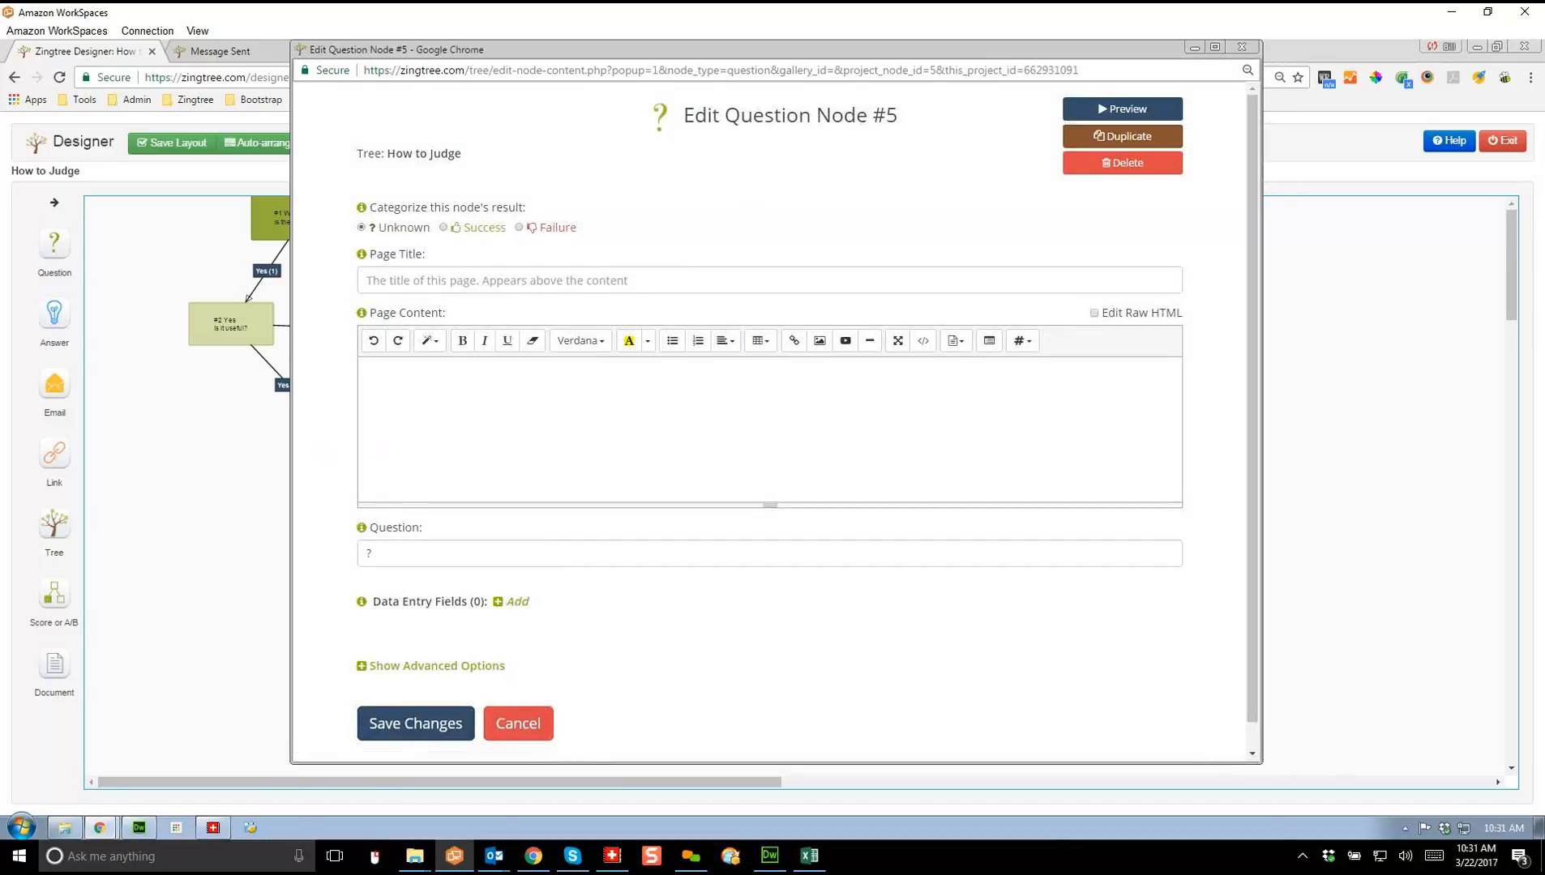
left_click(622, 281)
type("Not S")
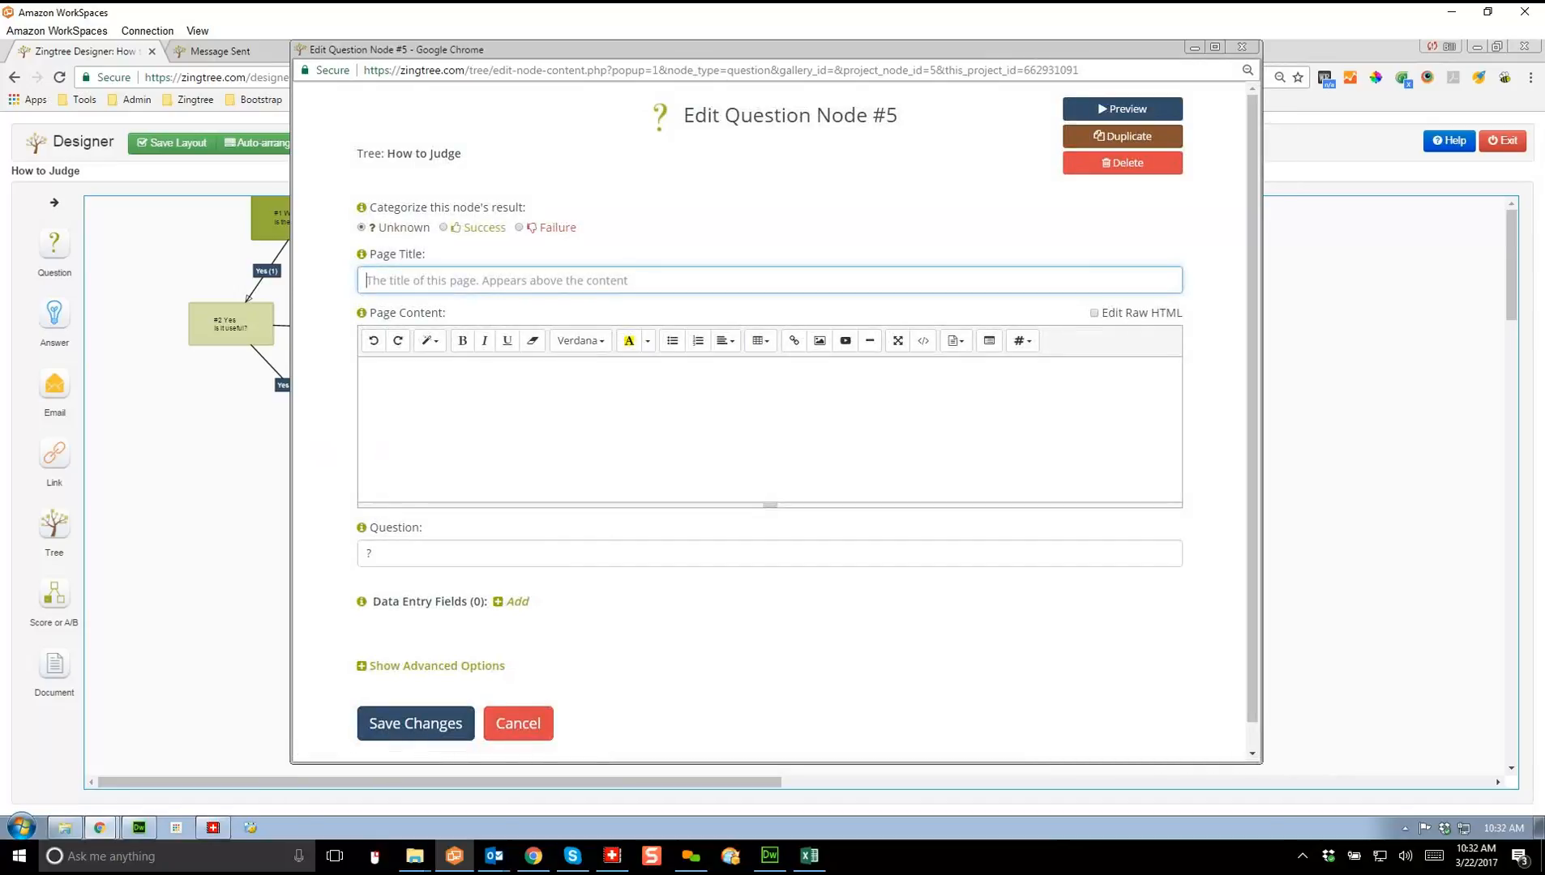
type("ure")
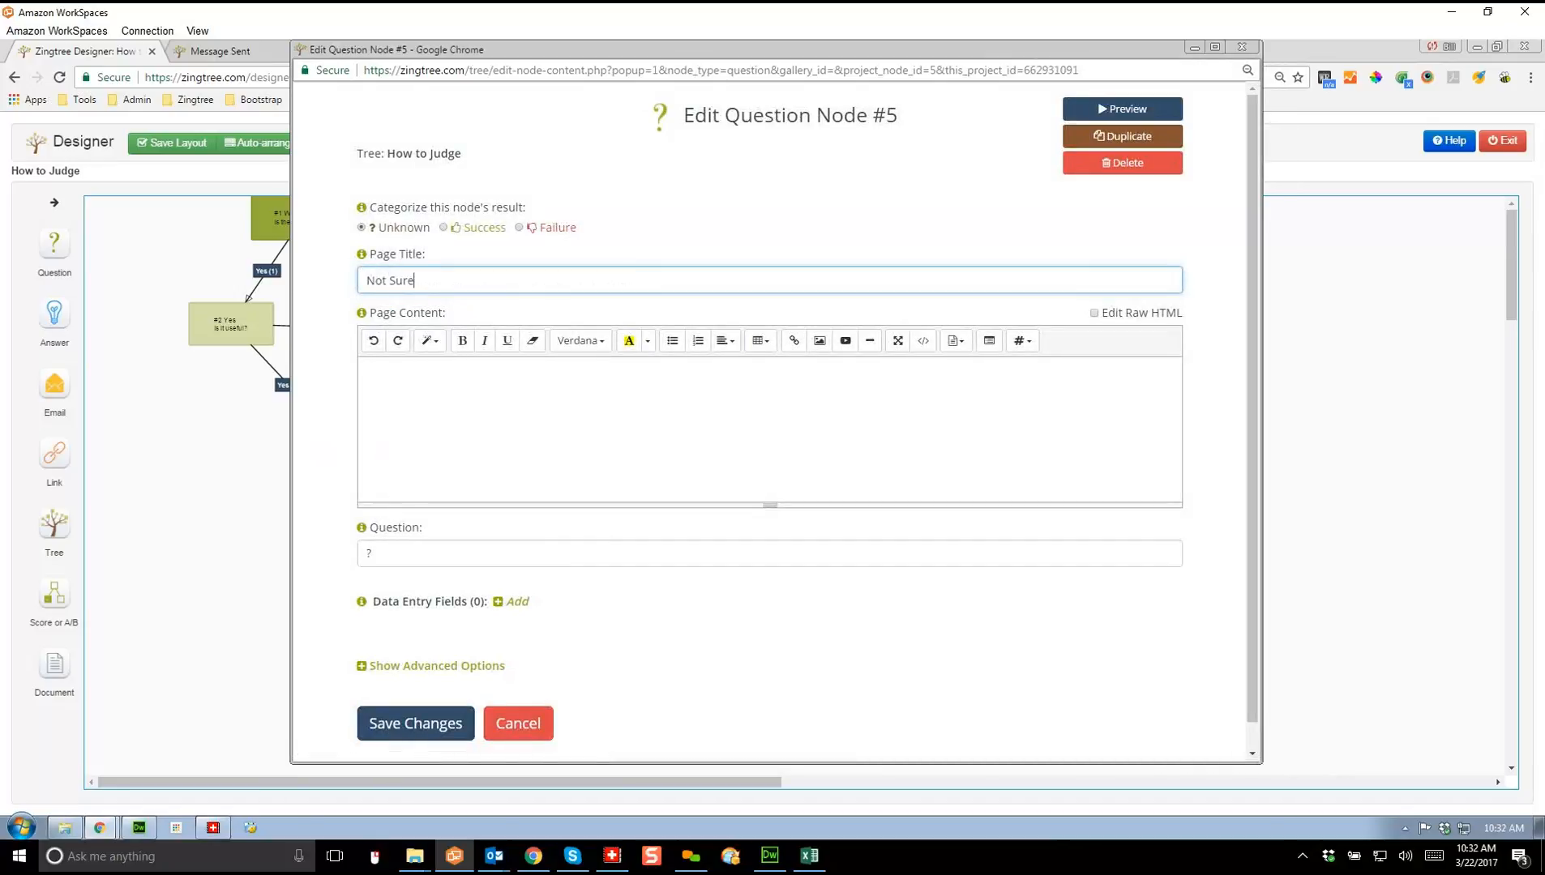
type("L")
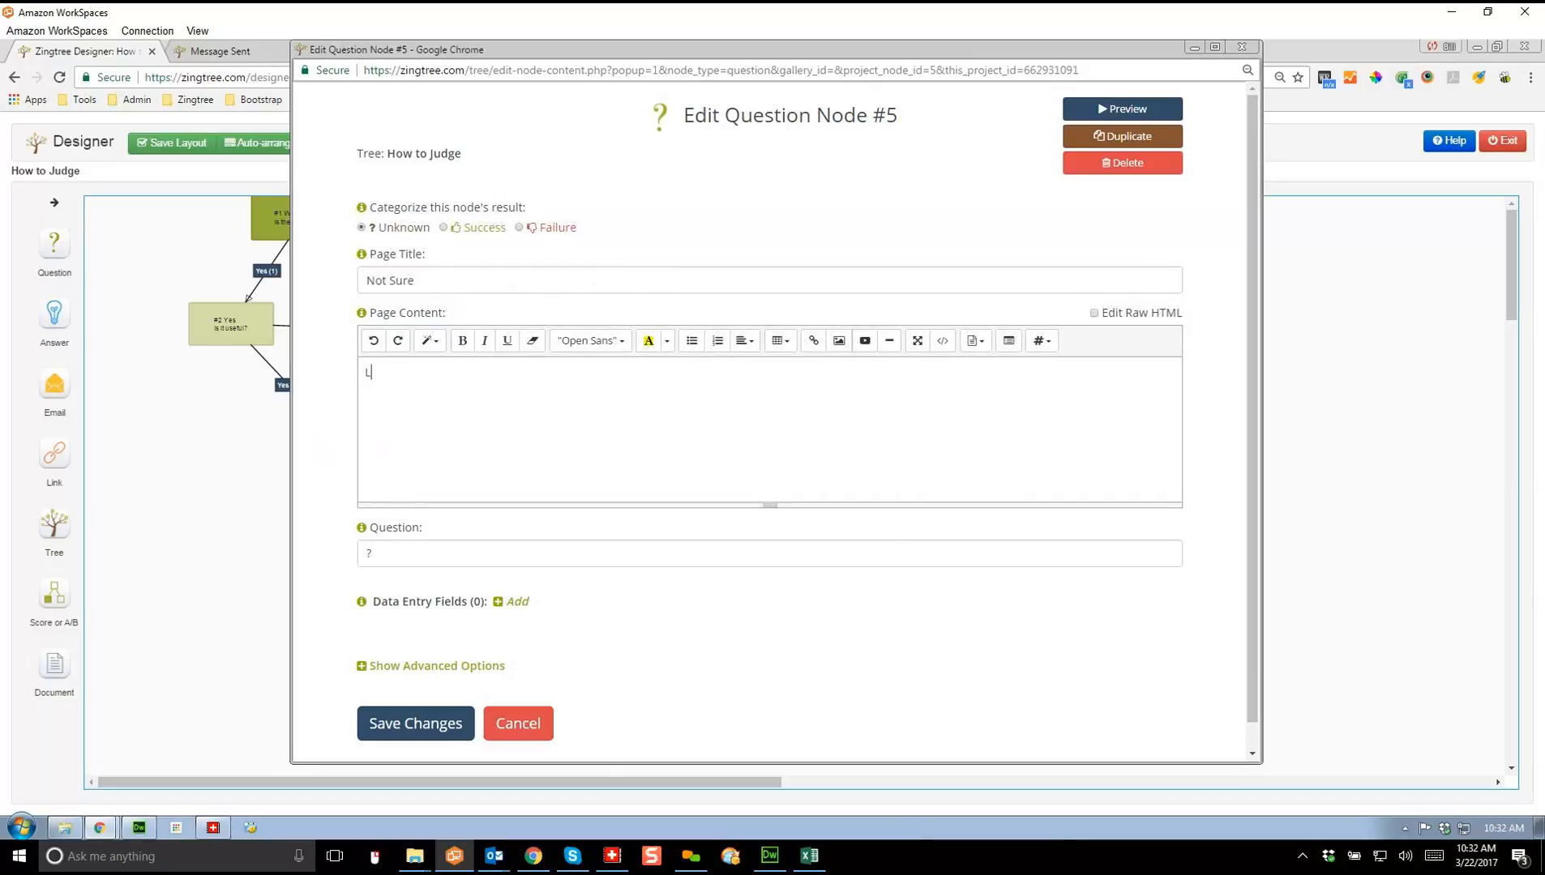
type("et's dig deeper")
Step: Set node #5's question to 'Will it sell?' and save the node
double_click(369, 553)
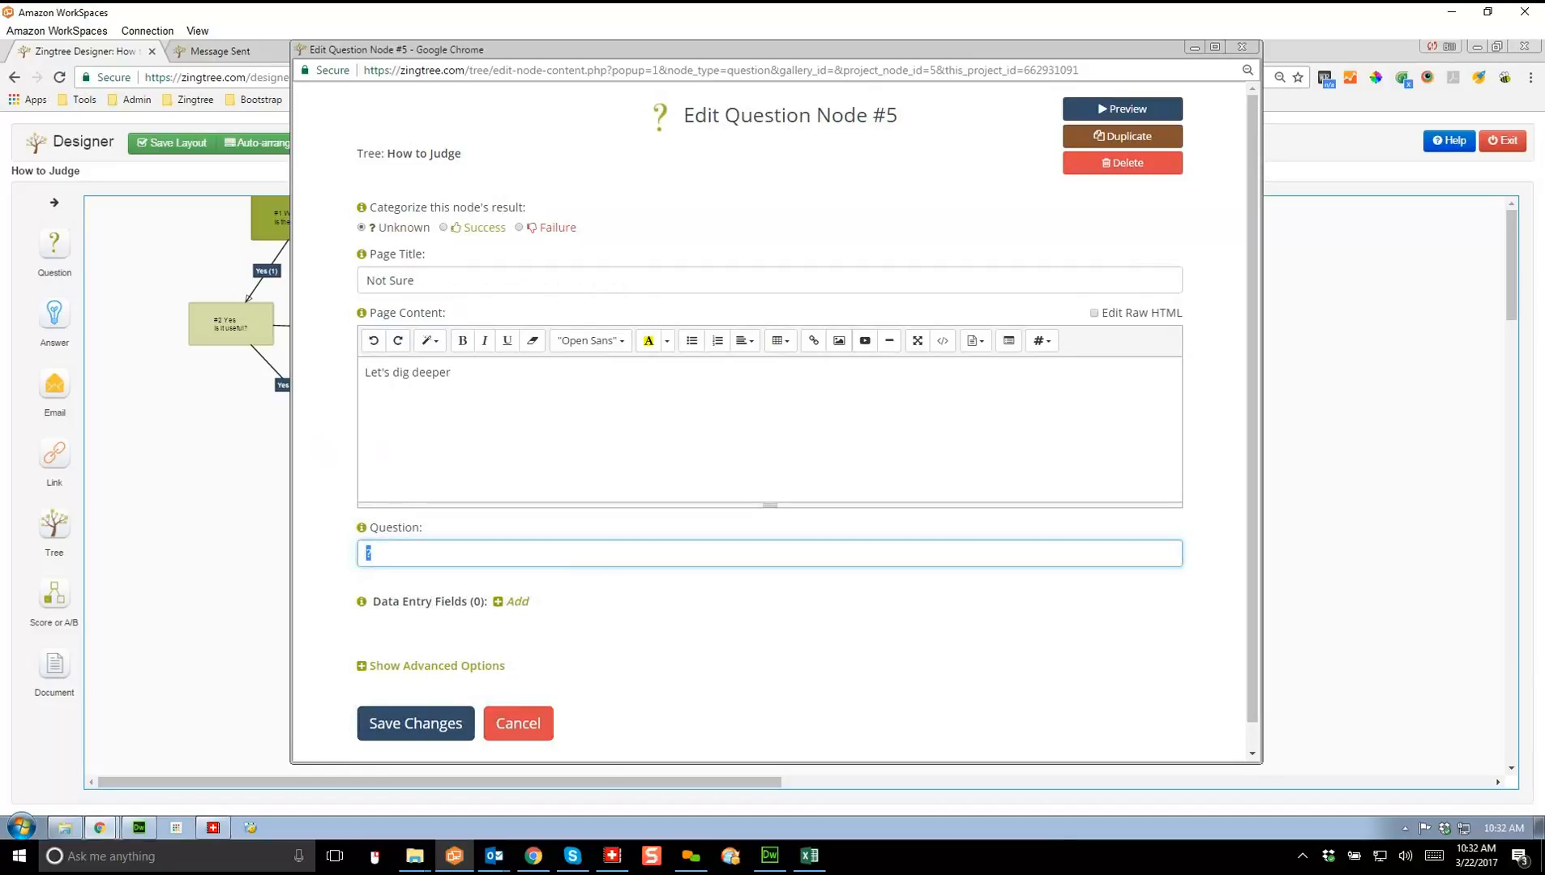
type("Will it sell?")
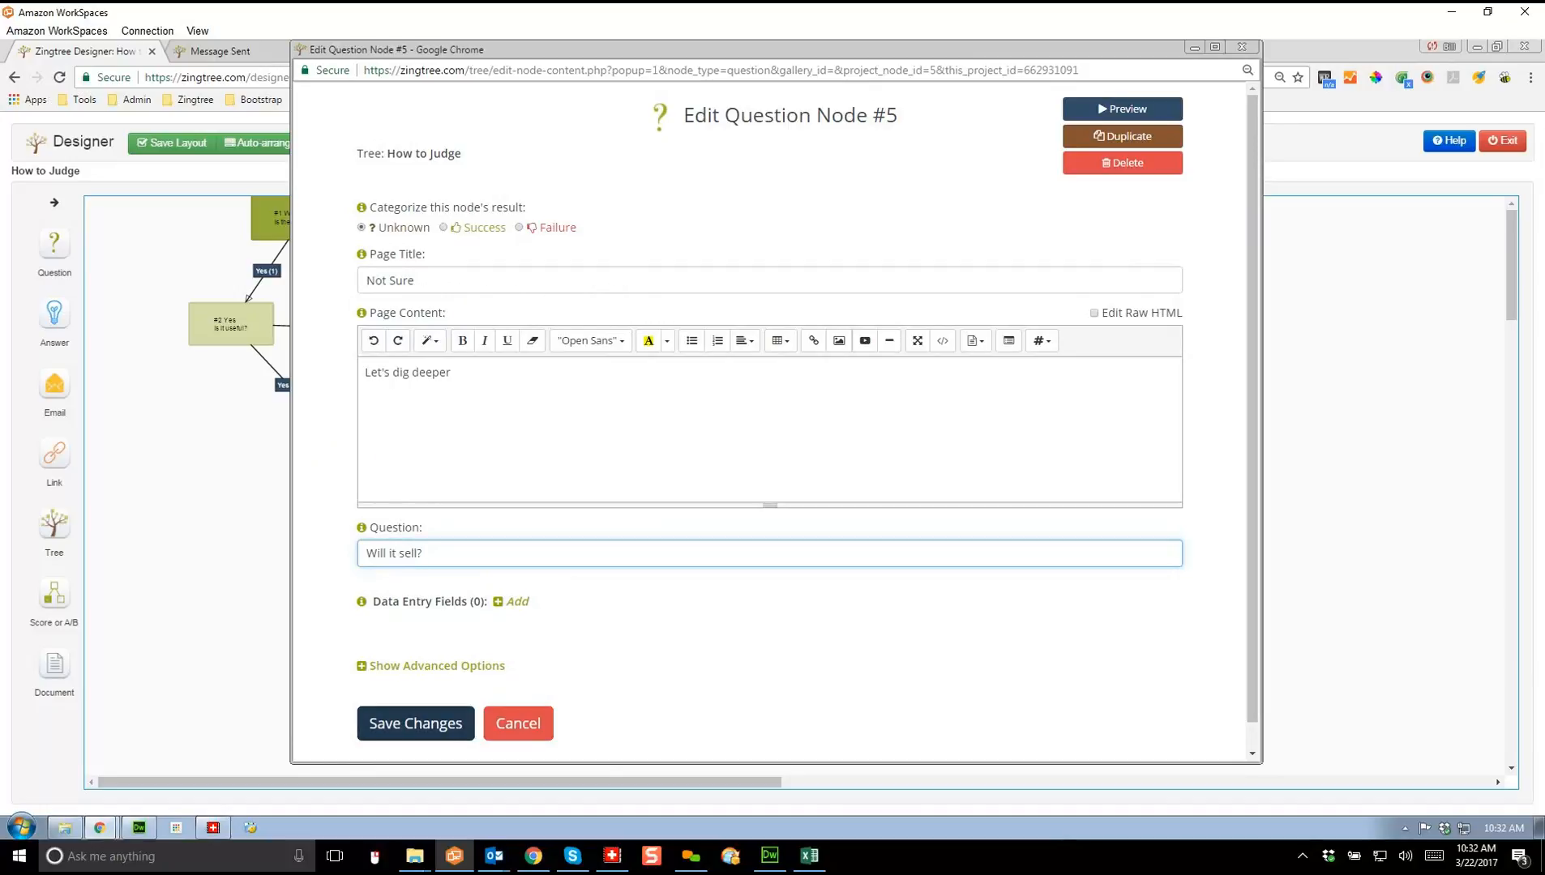
key("Return")
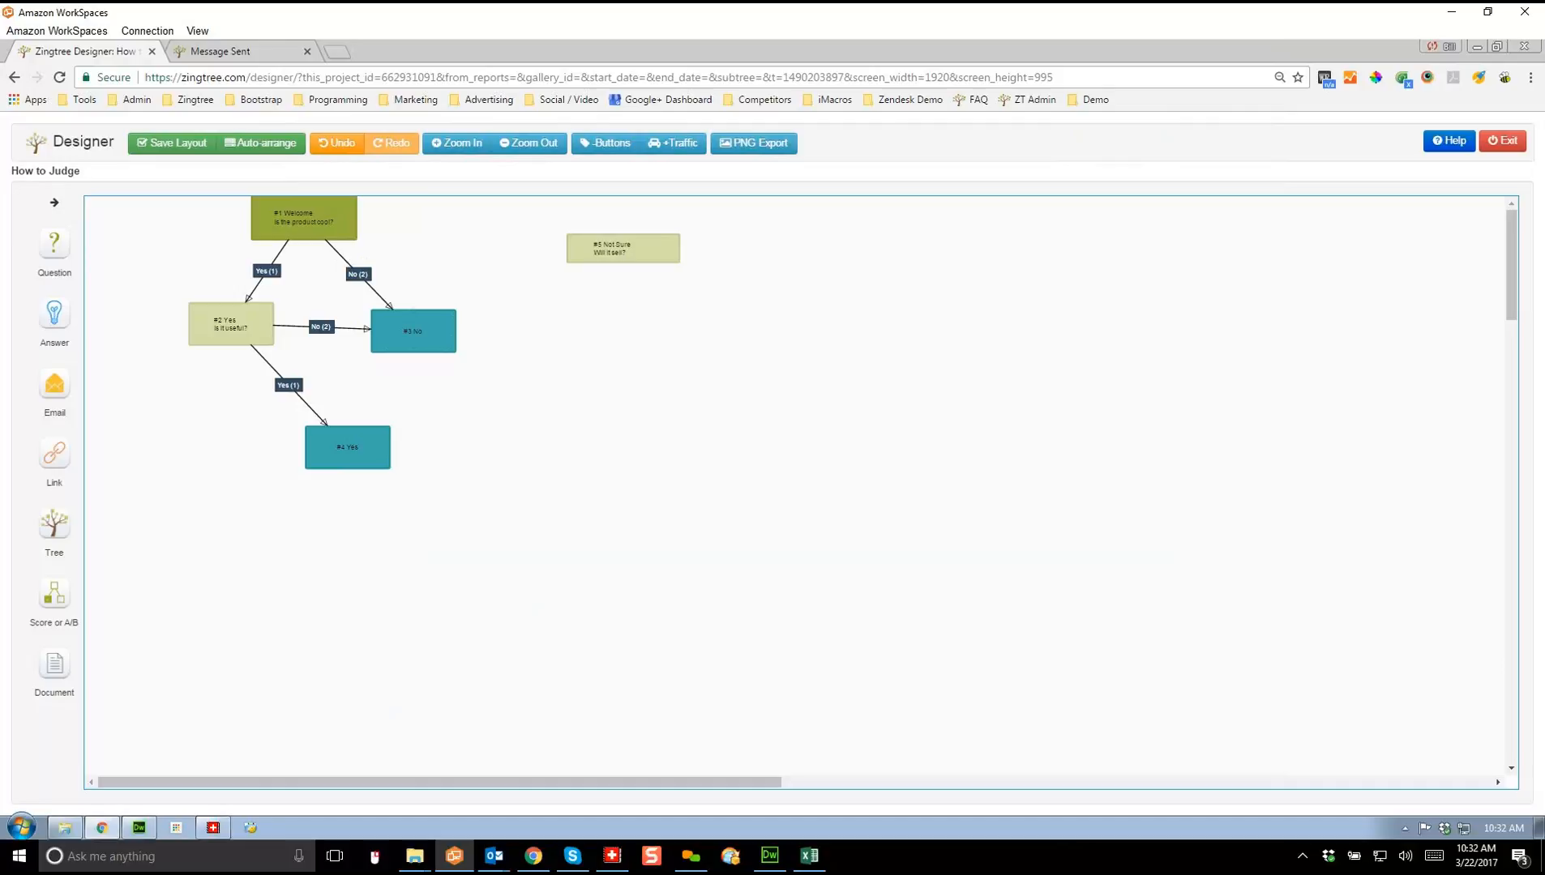
Step: Connect Welcome's Not Sure answer to #5, then #5's No to #3 and Yes to #4
left_click_drag(304, 239, 624, 262)
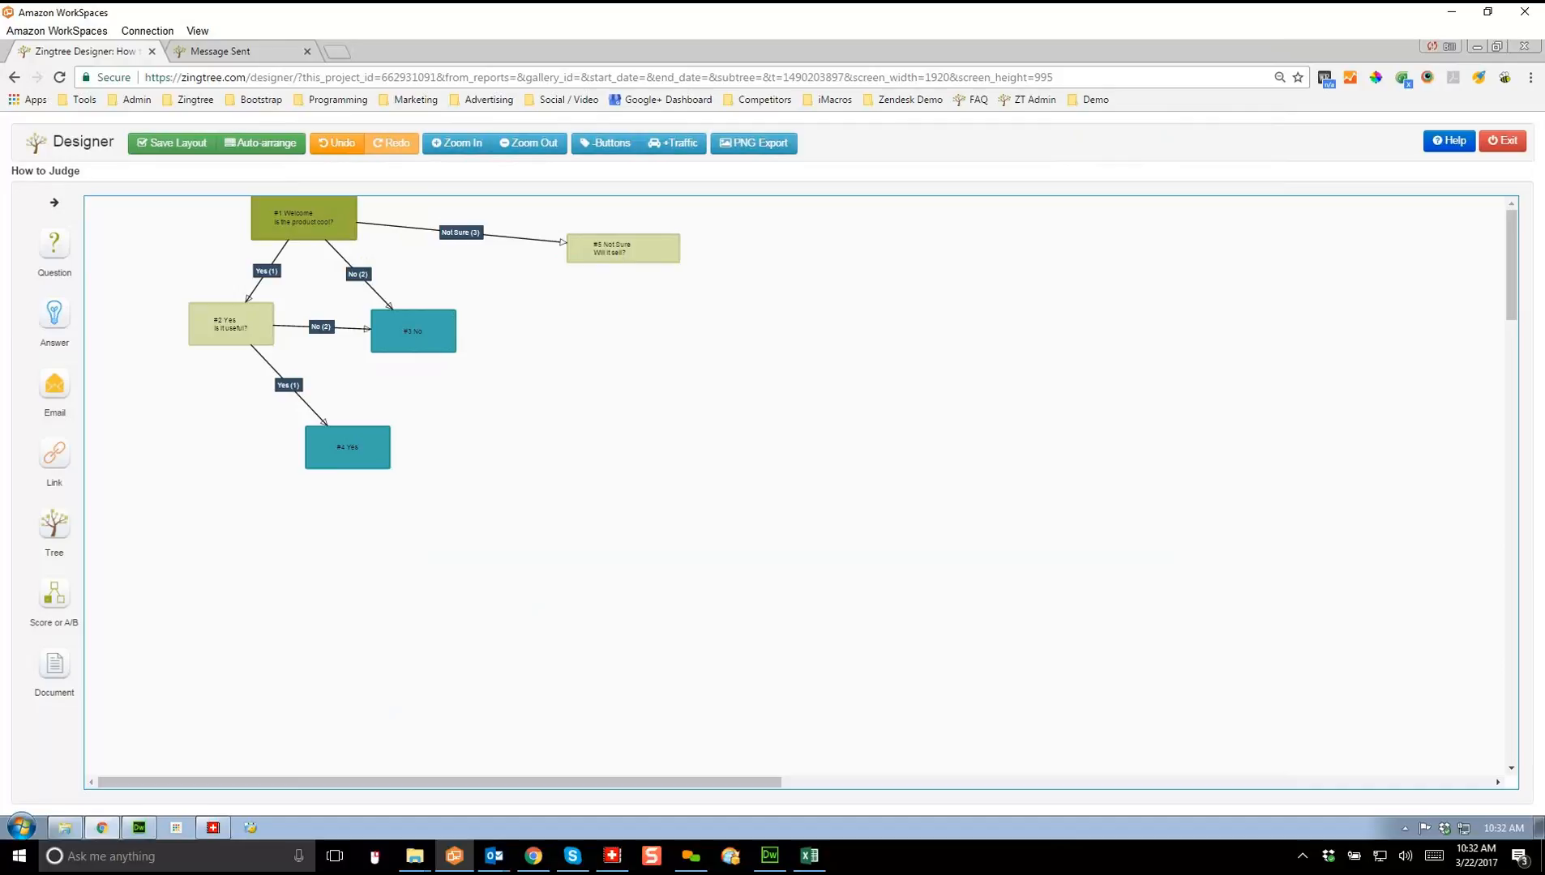
left_click_drag(624, 262, 414, 310)
left_click_drag(624, 262, 408, 458)
left_click(560, 503)
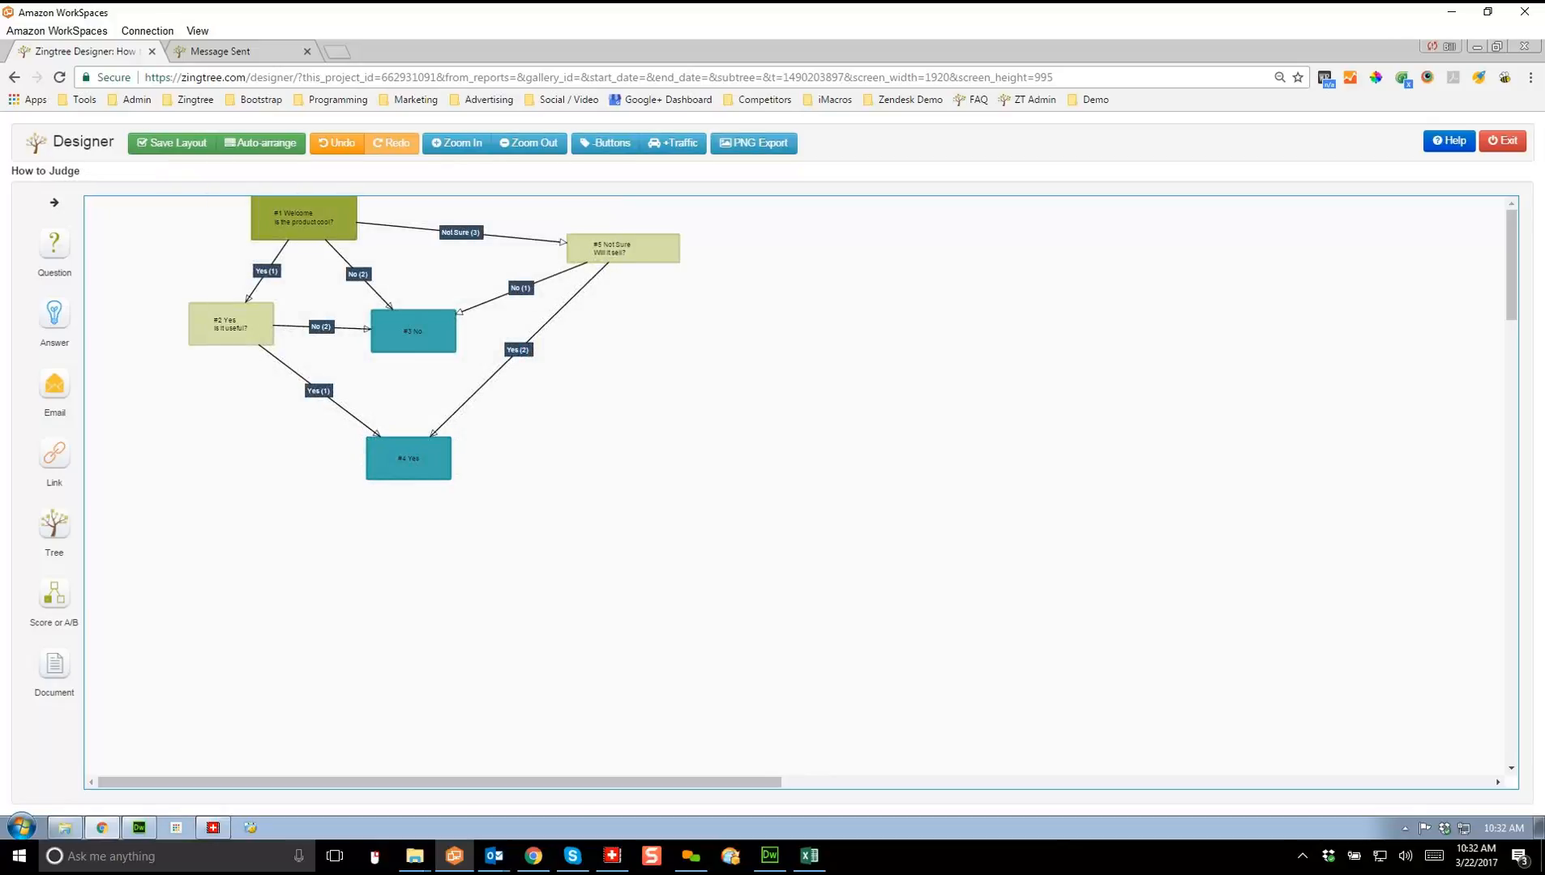
Step: Zoom the flowchart in twice, then exit the designer to the tree overview
left_click(456, 143)
left_click(456, 142)
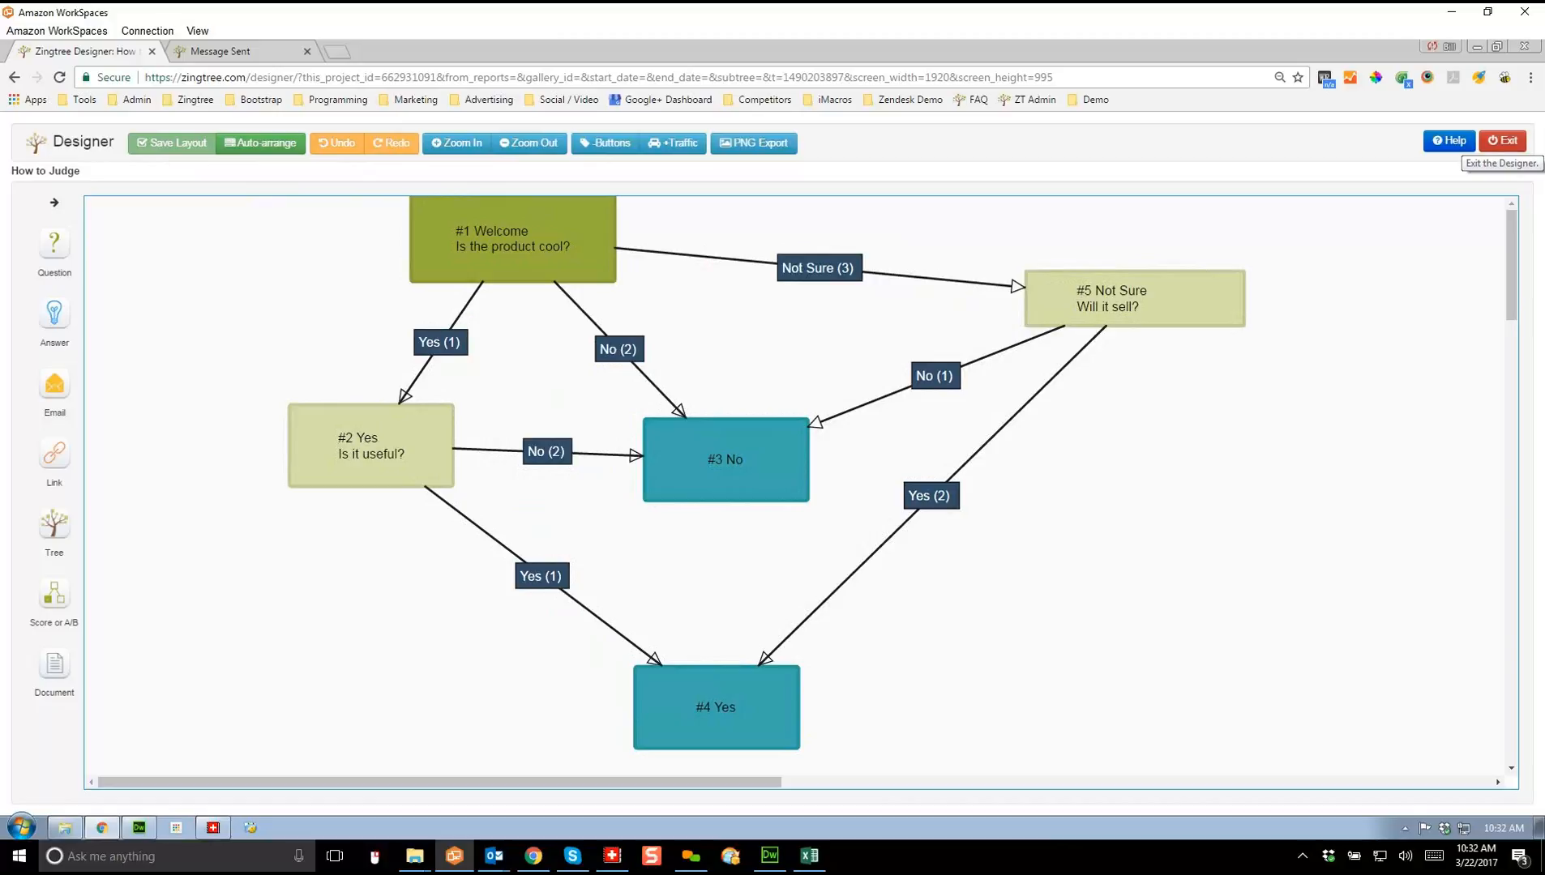
left_click(1503, 141)
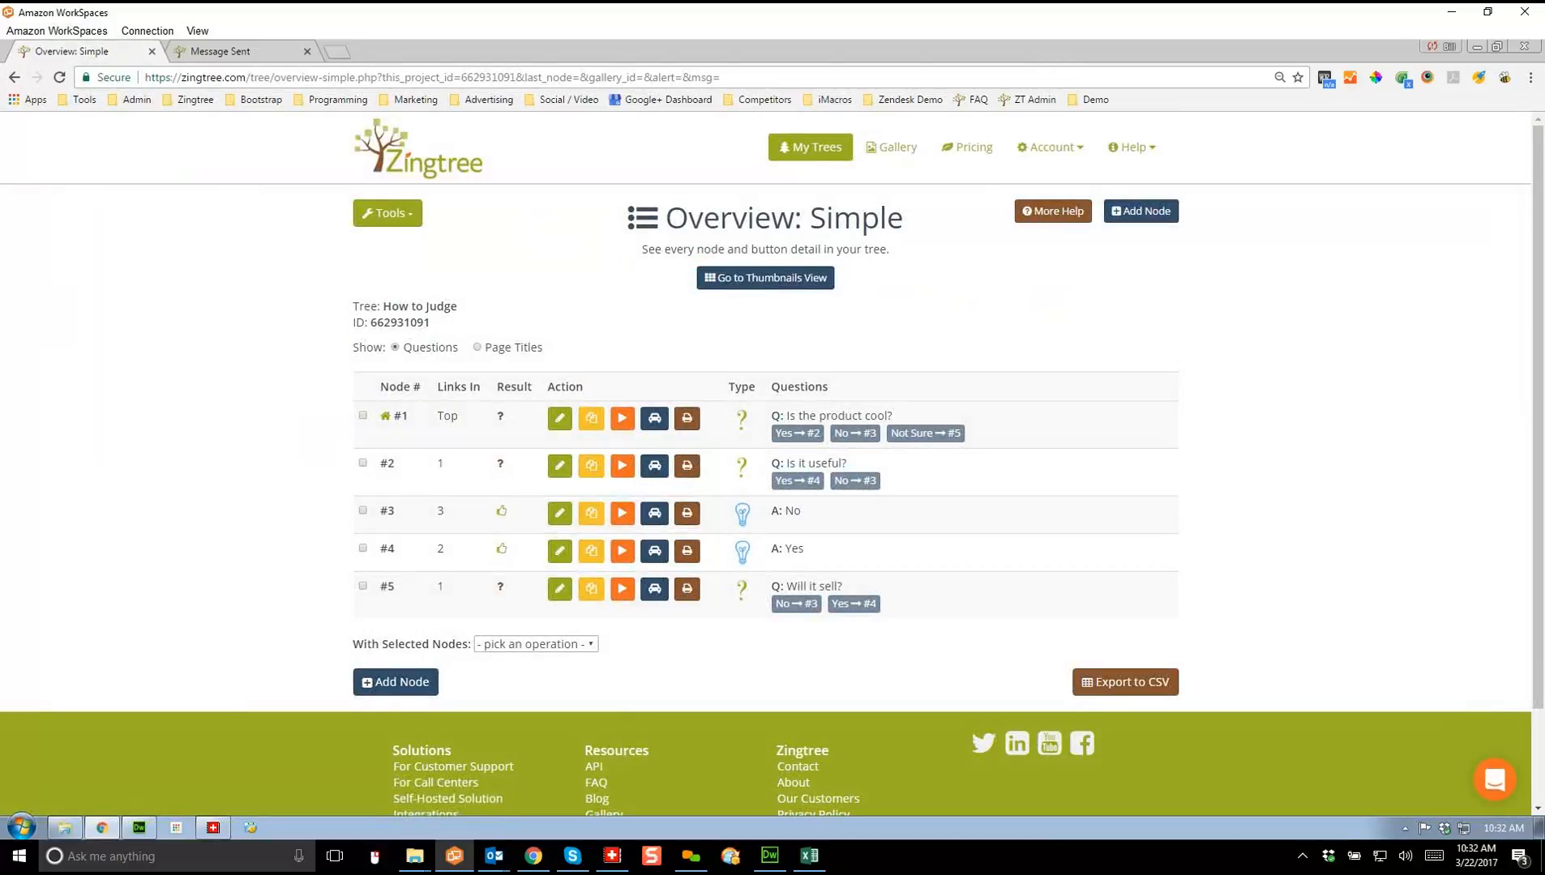
left_click(622, 419)
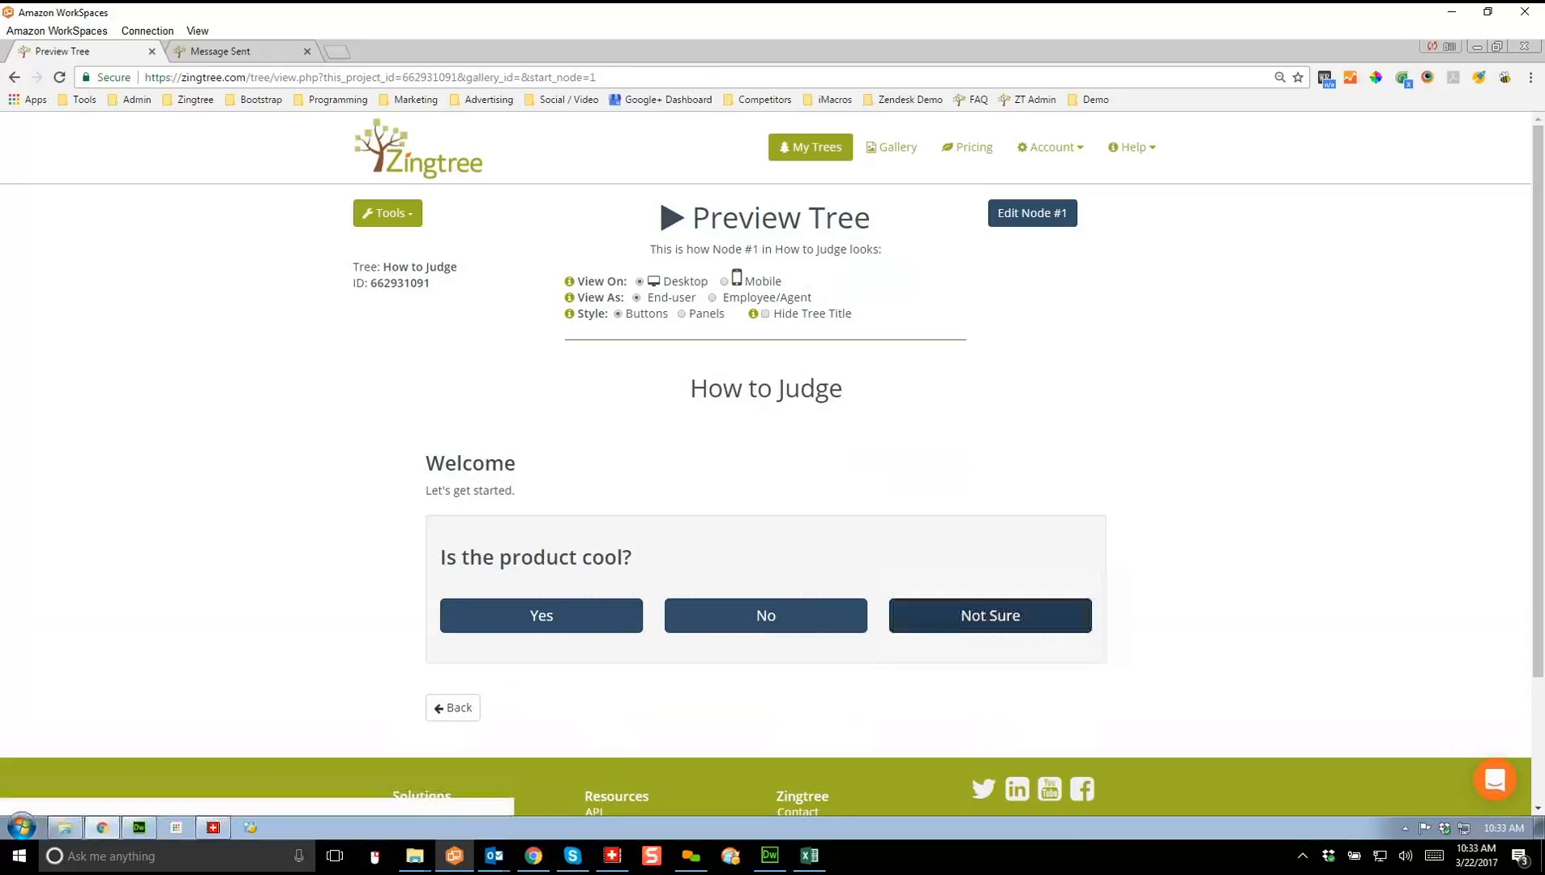
left_click(990, 615)
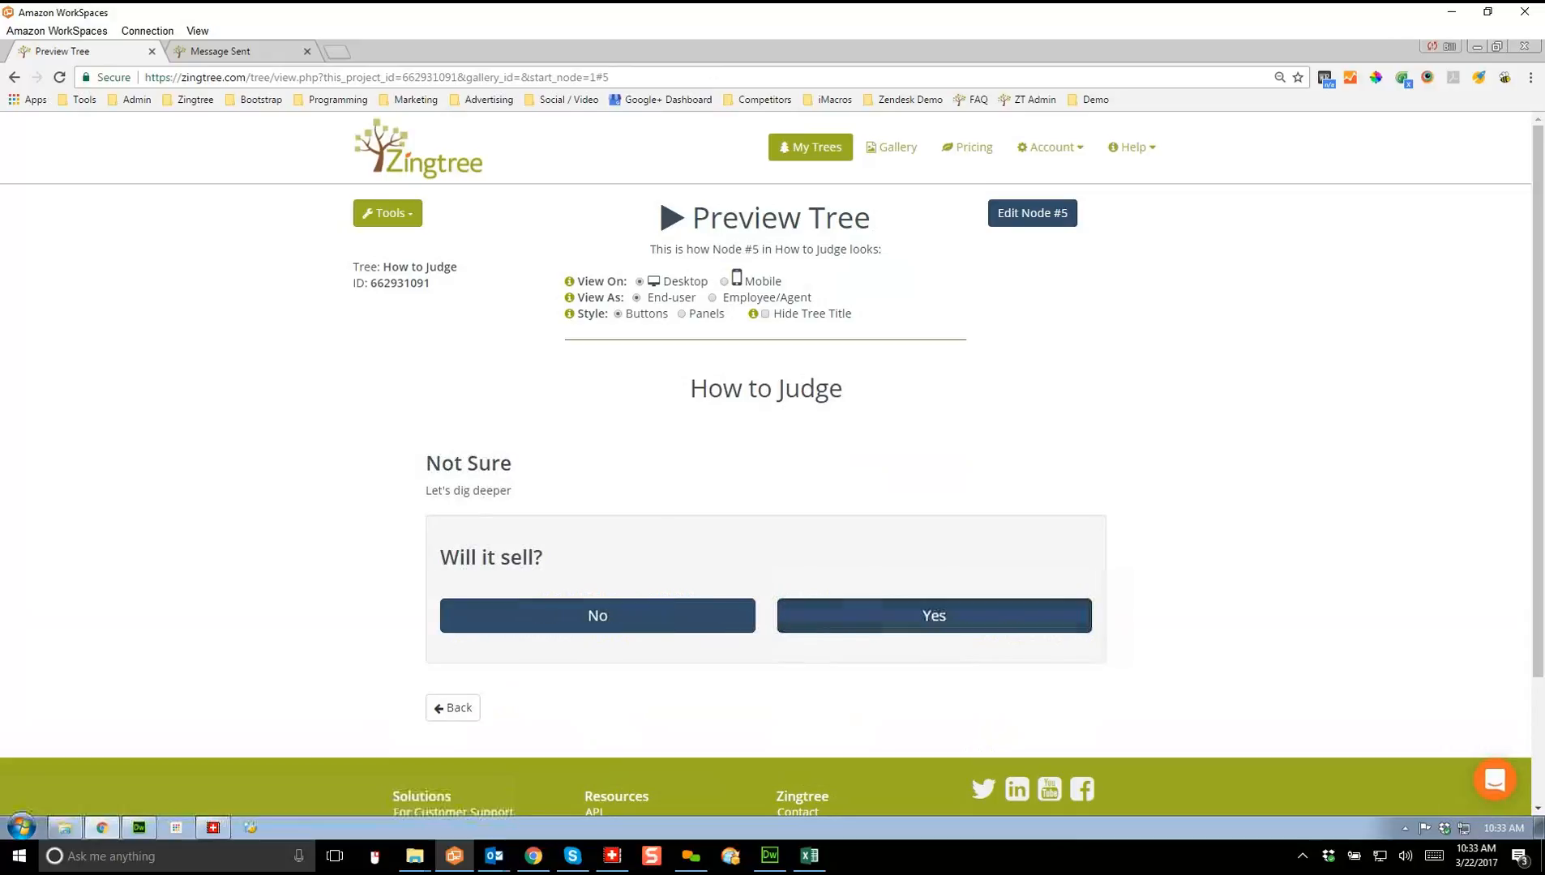
left_click(991, 615)
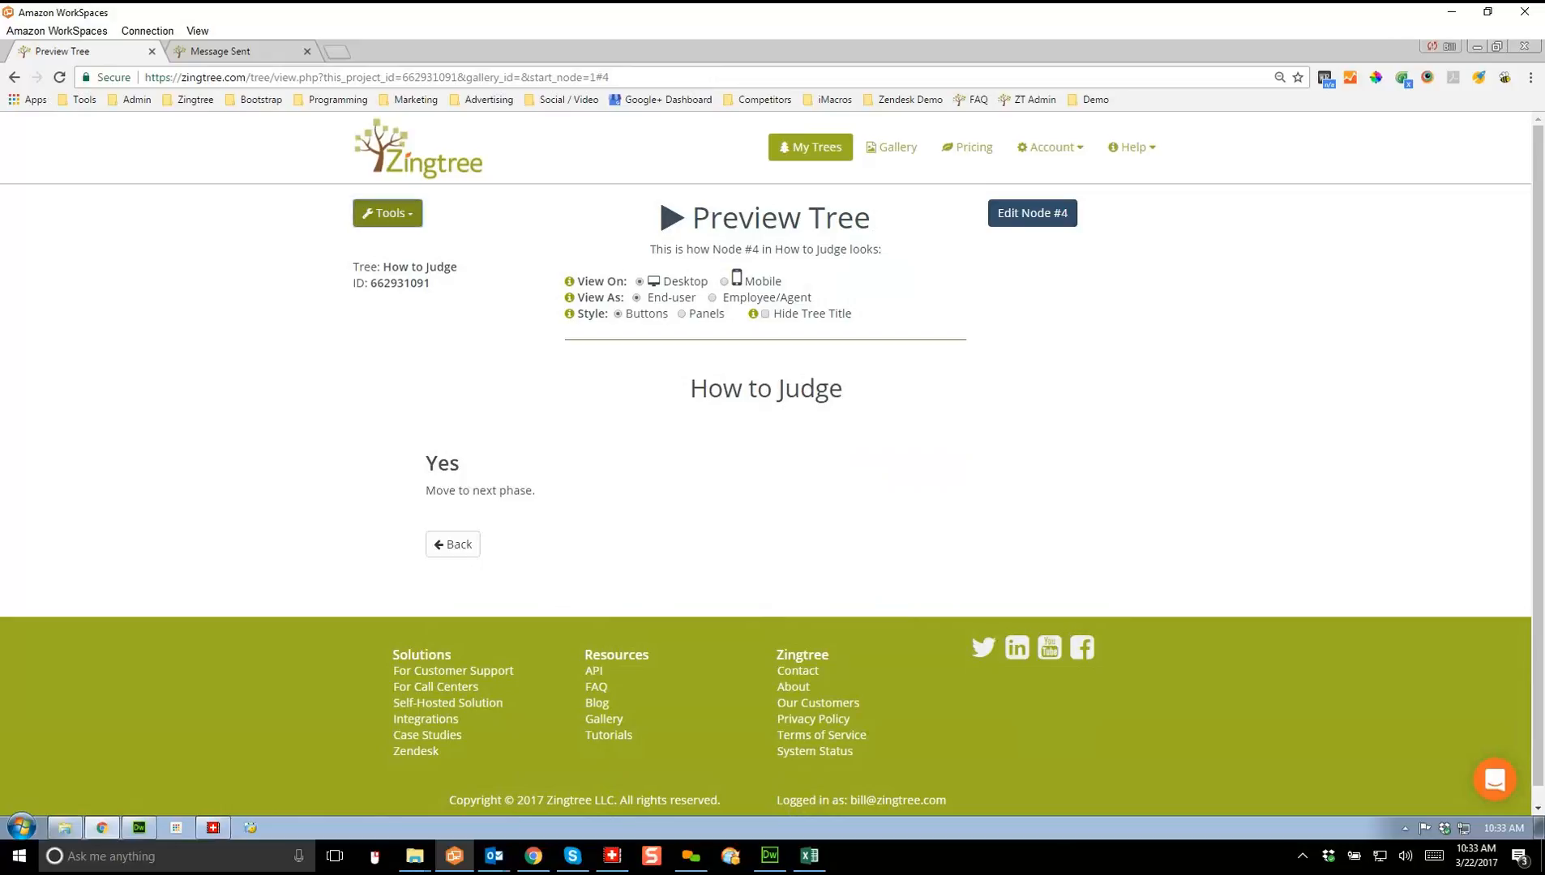
left_click(388, 213)
left_click(411, 307)
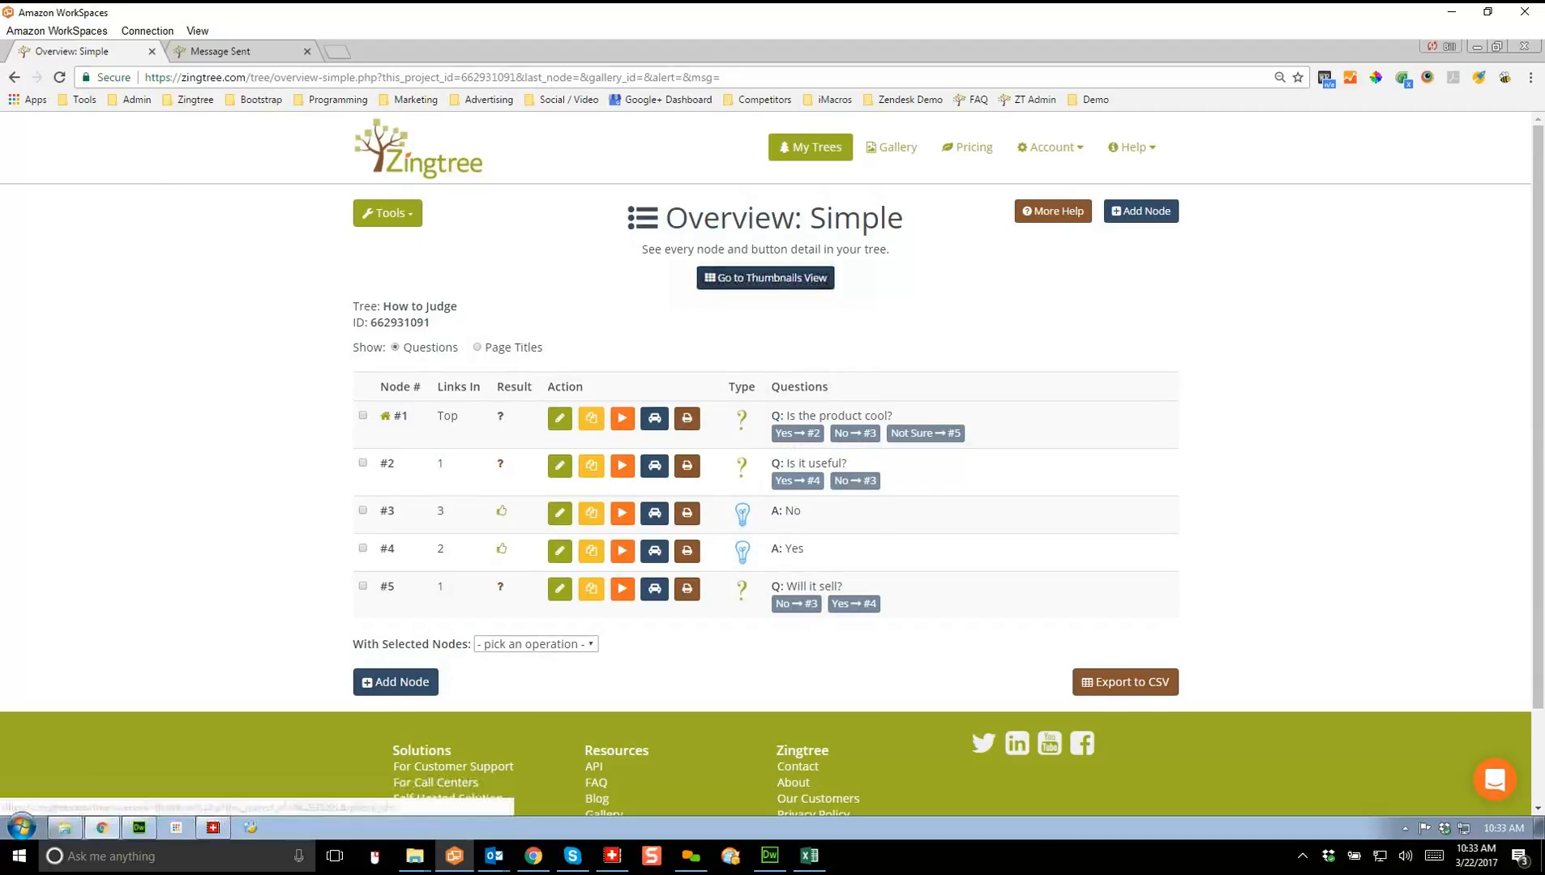
Step: Switch the overview to Thumbnails at 75% zoom and scroll through every node
left_click(765, 278)
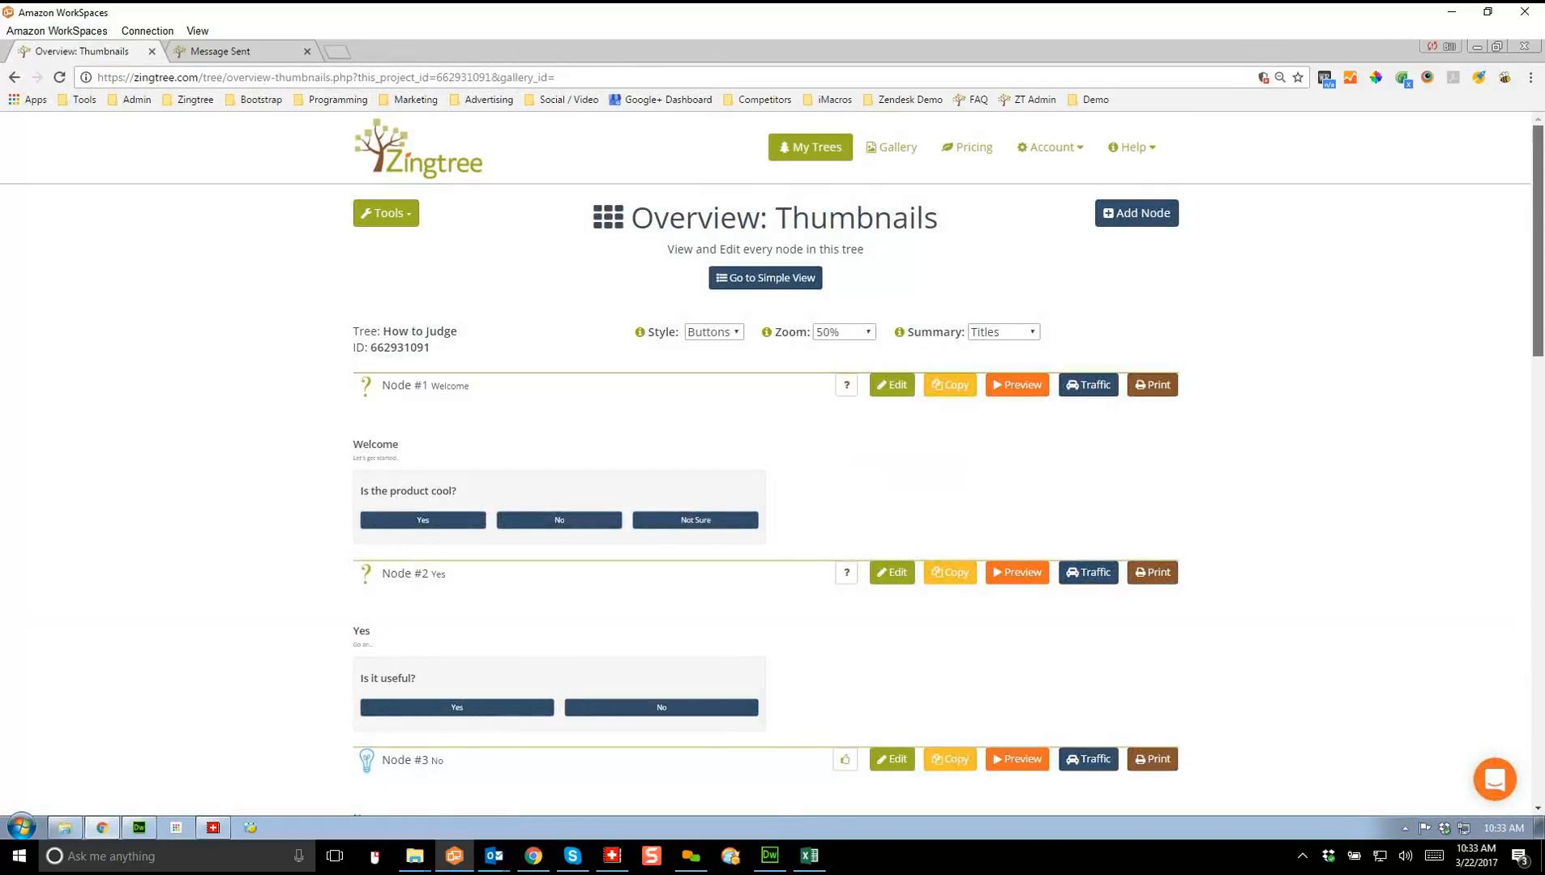
scroll(773, 464, "down", 1)
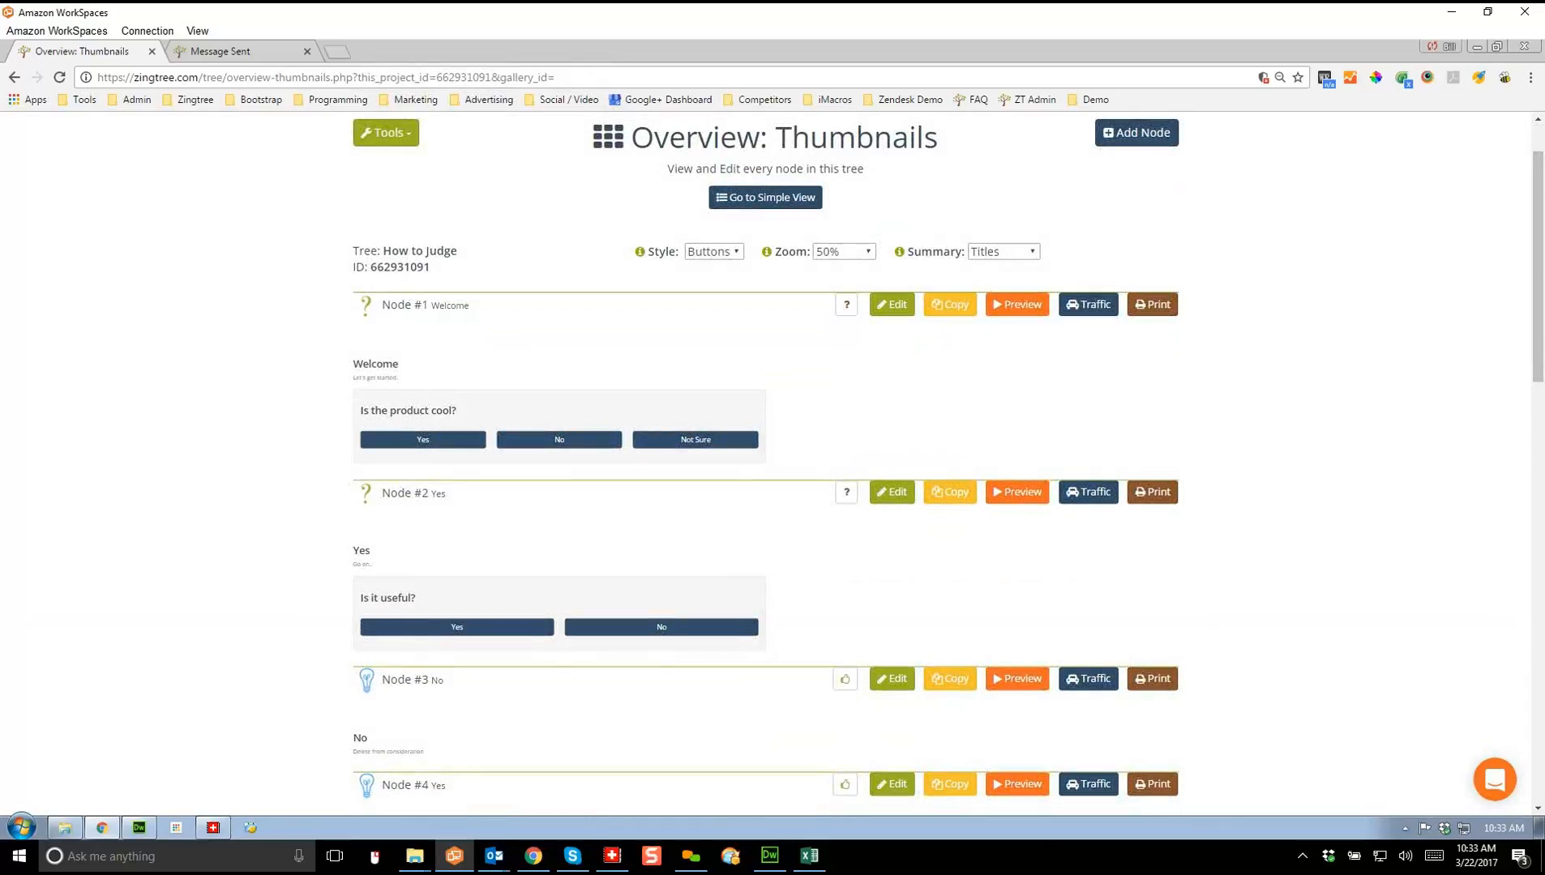
left_click(844, 252)
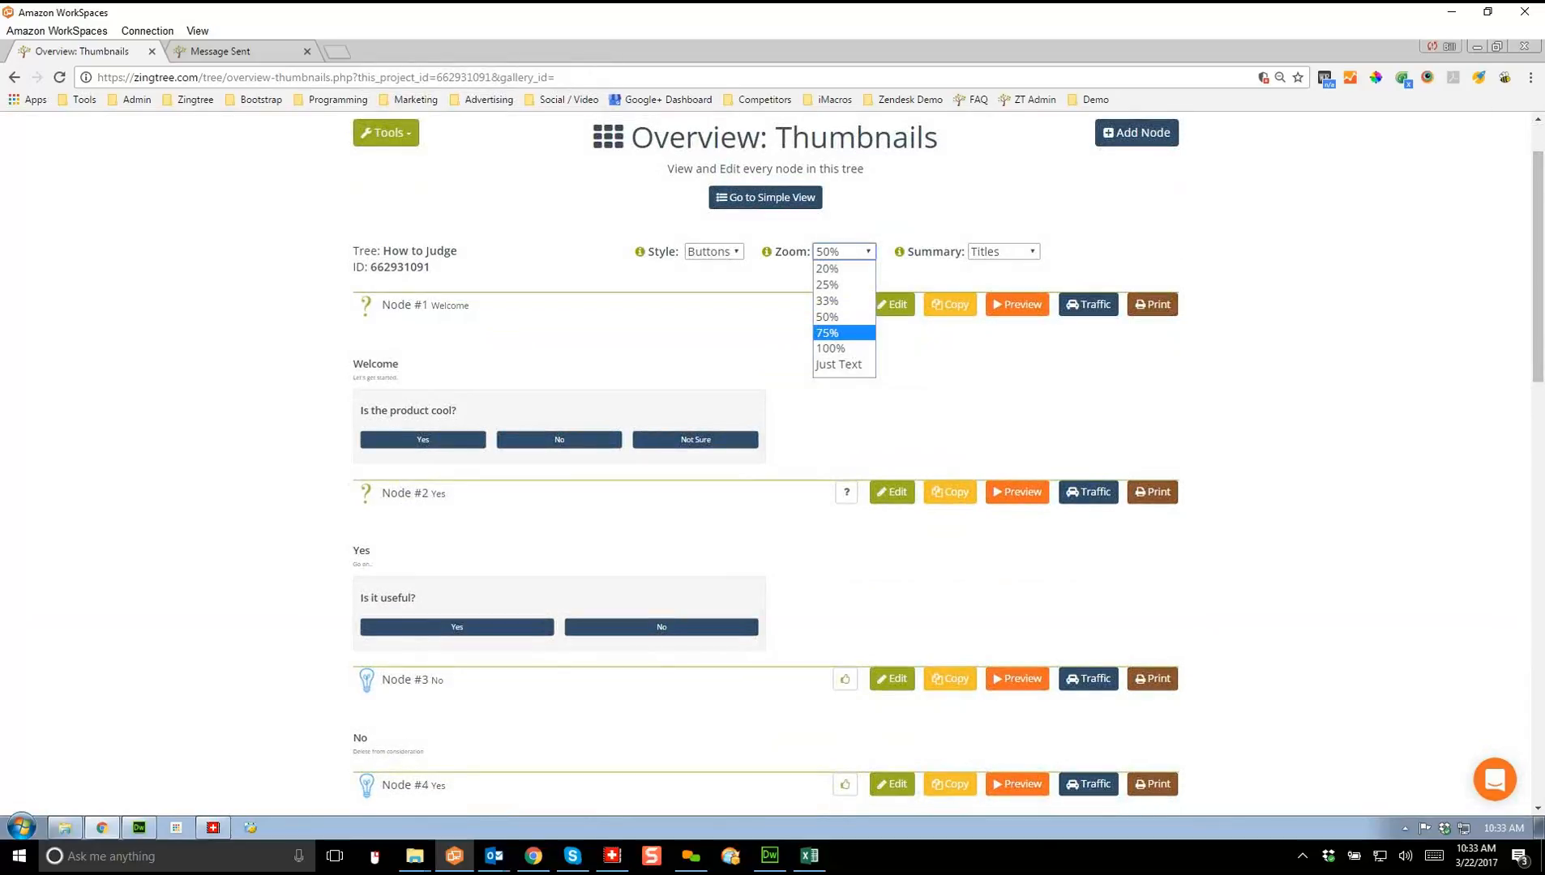
left_click(828, 333)
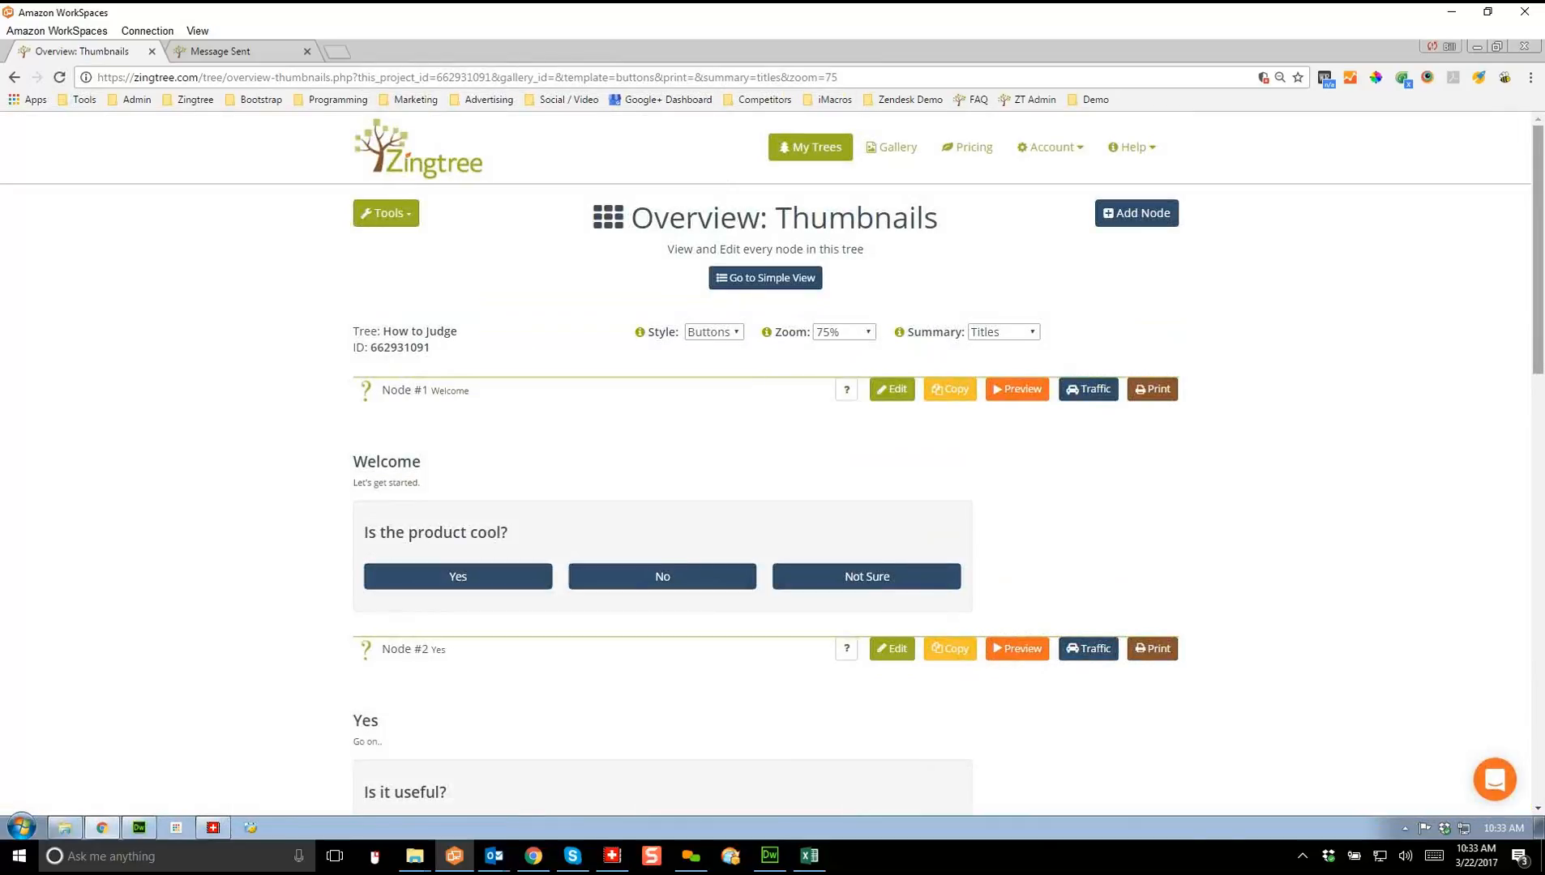
scroll(766, 459, "down", 3)
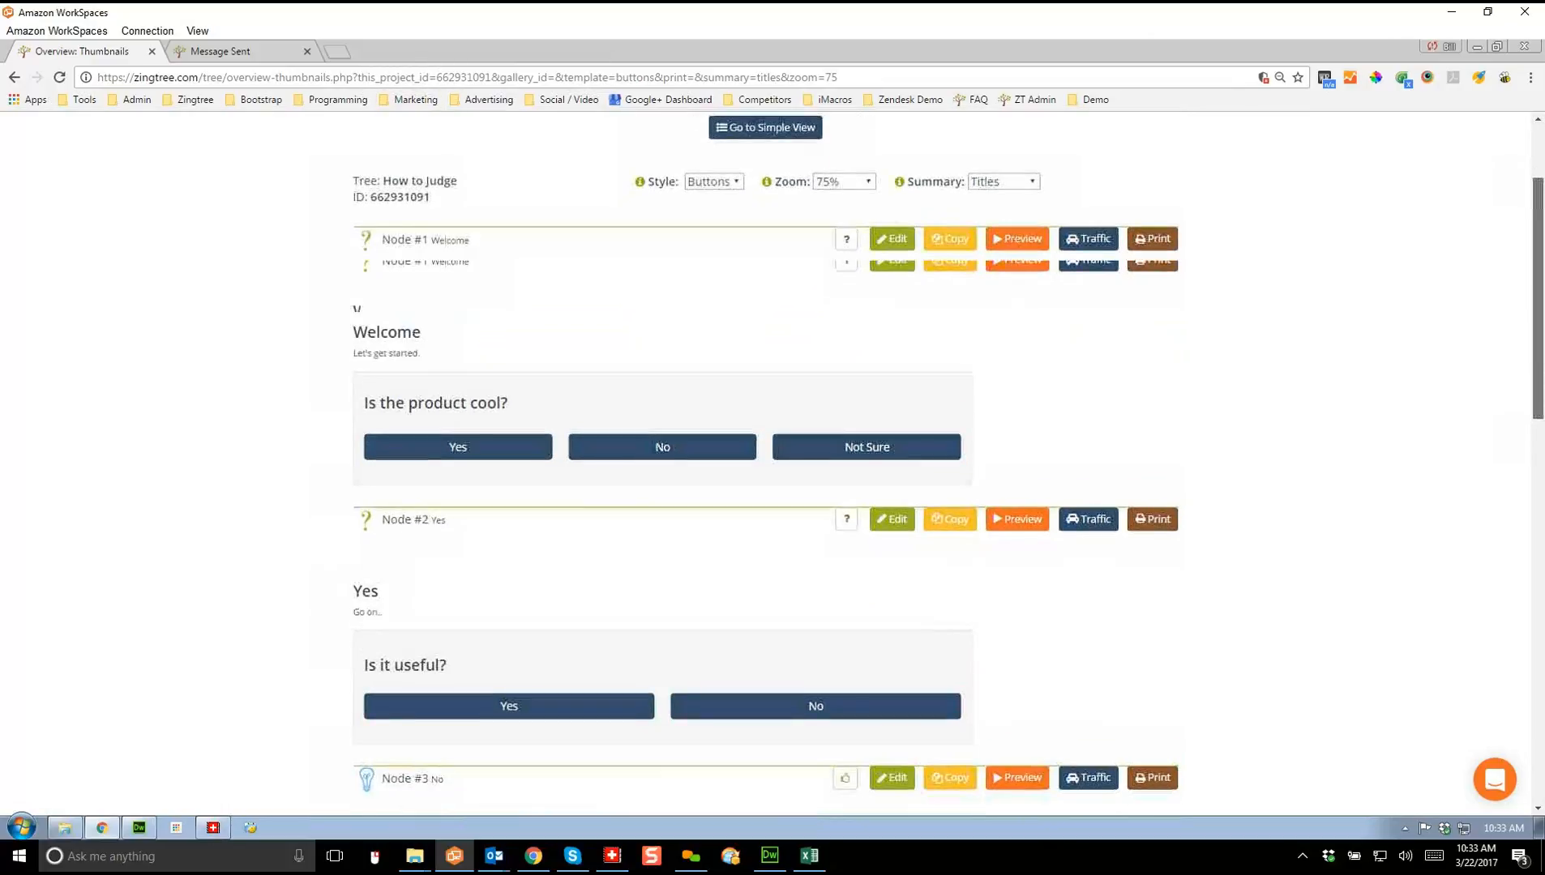
scroll(765, 458, "down", 3)
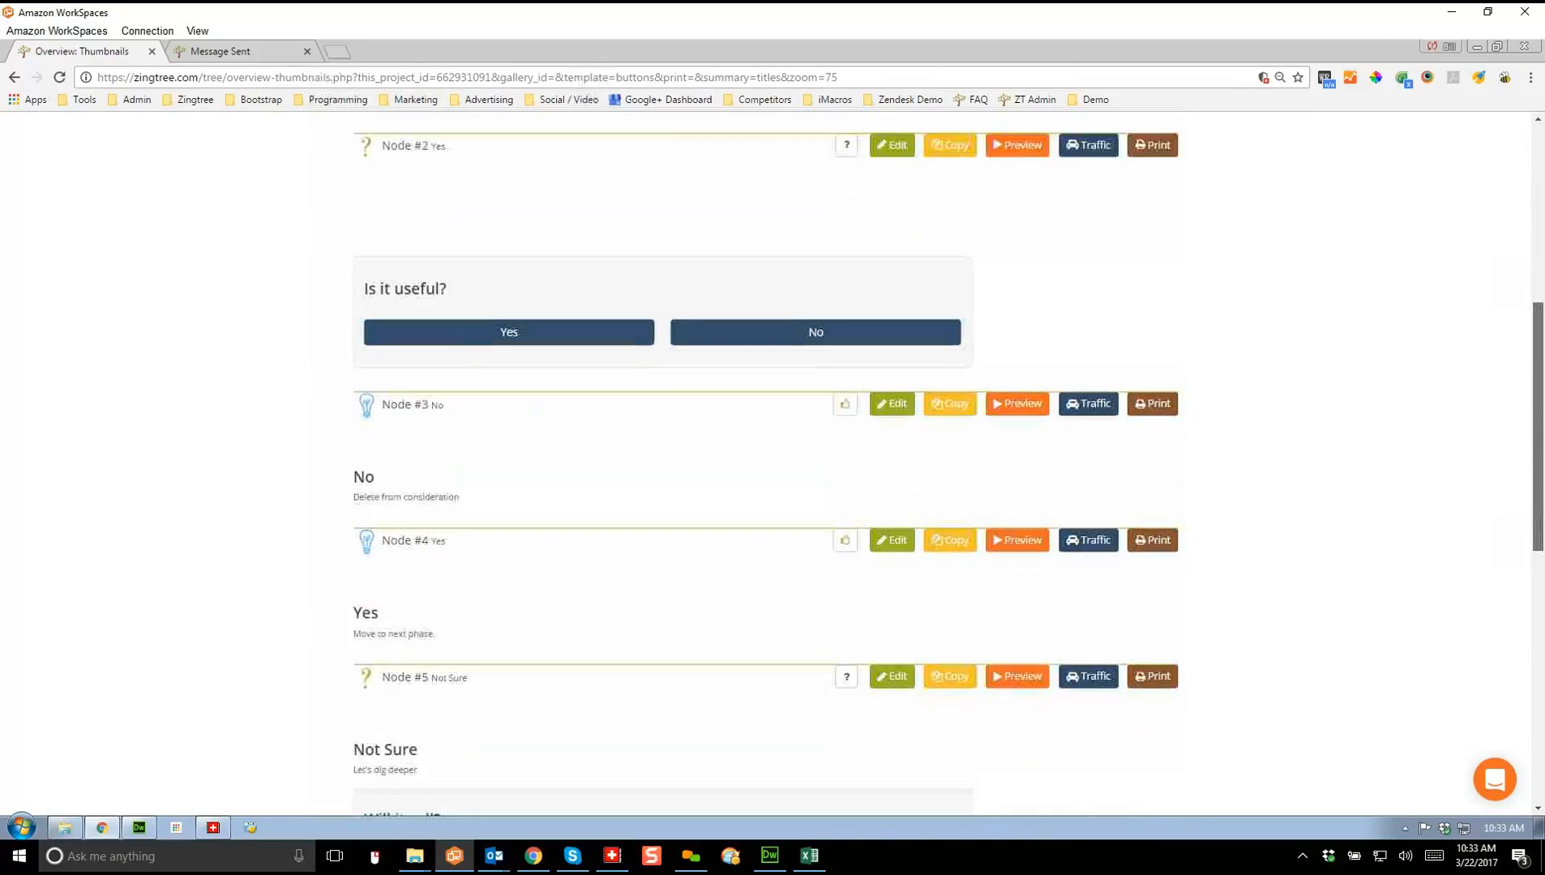
scroll(765, 459, "down", 2)
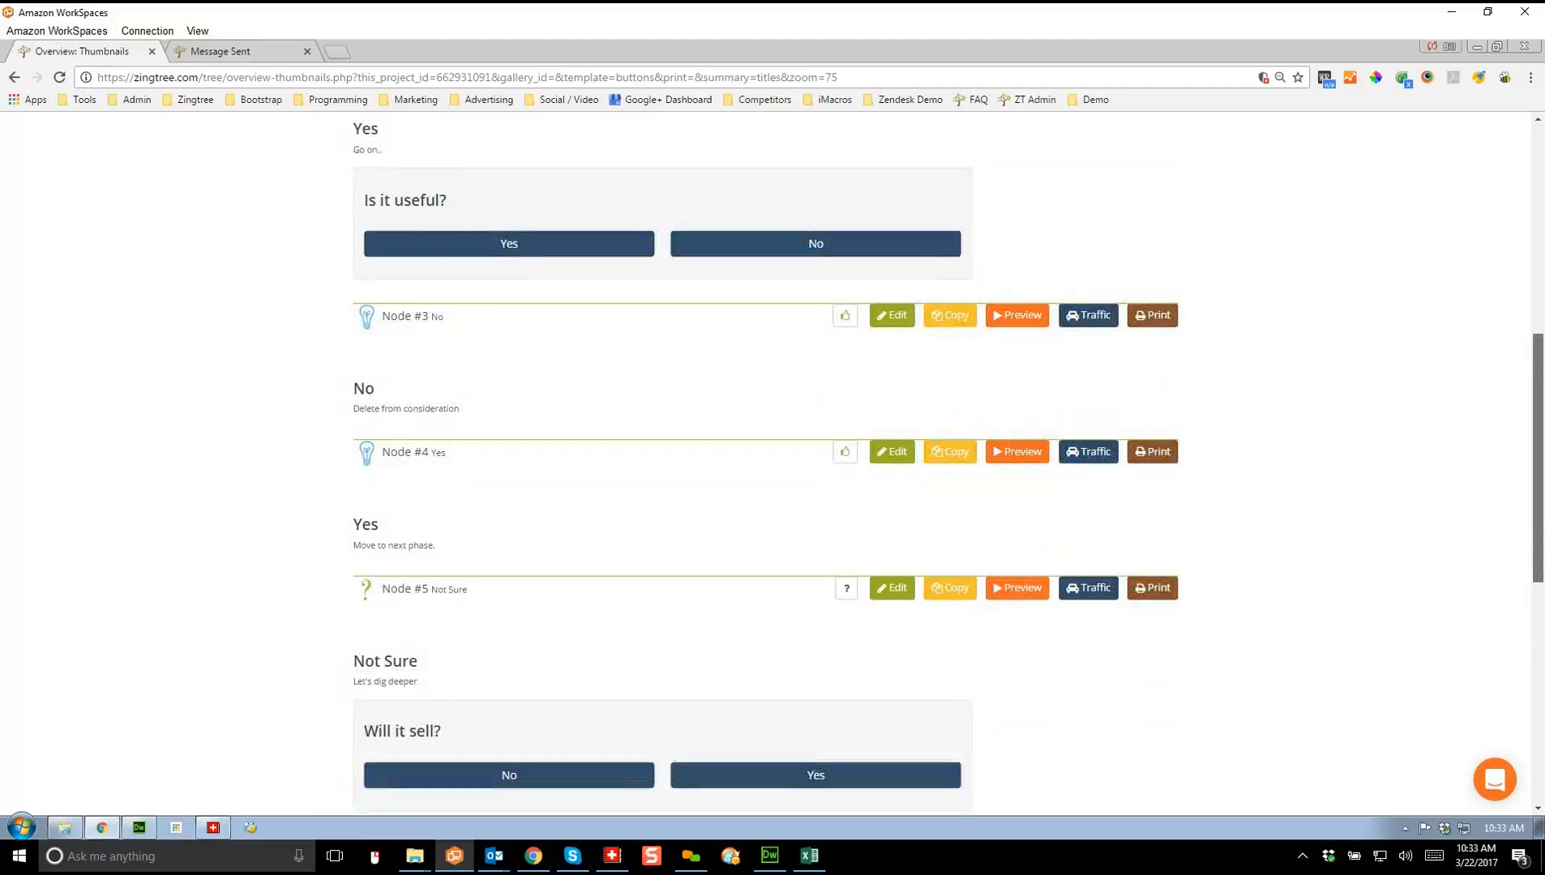
scroll(765, 459, "up", 5)
scroll(765, 458, "up", 2)
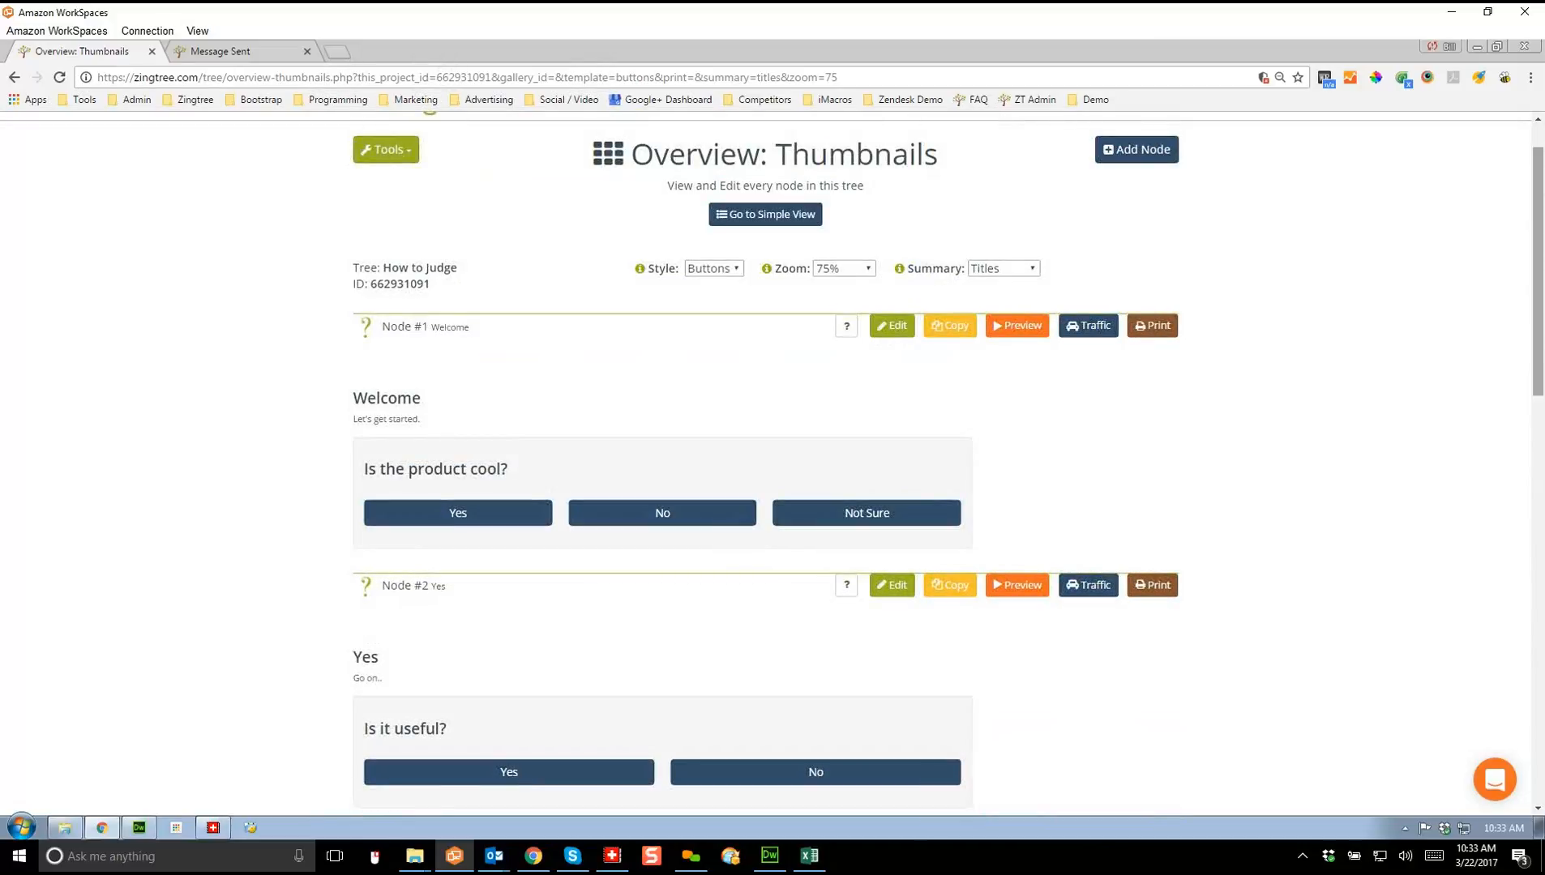
Step: Retitle node #1 'Welcome!' and extend its content to 'Let's get started on our journey.'
left_click(892, 325)
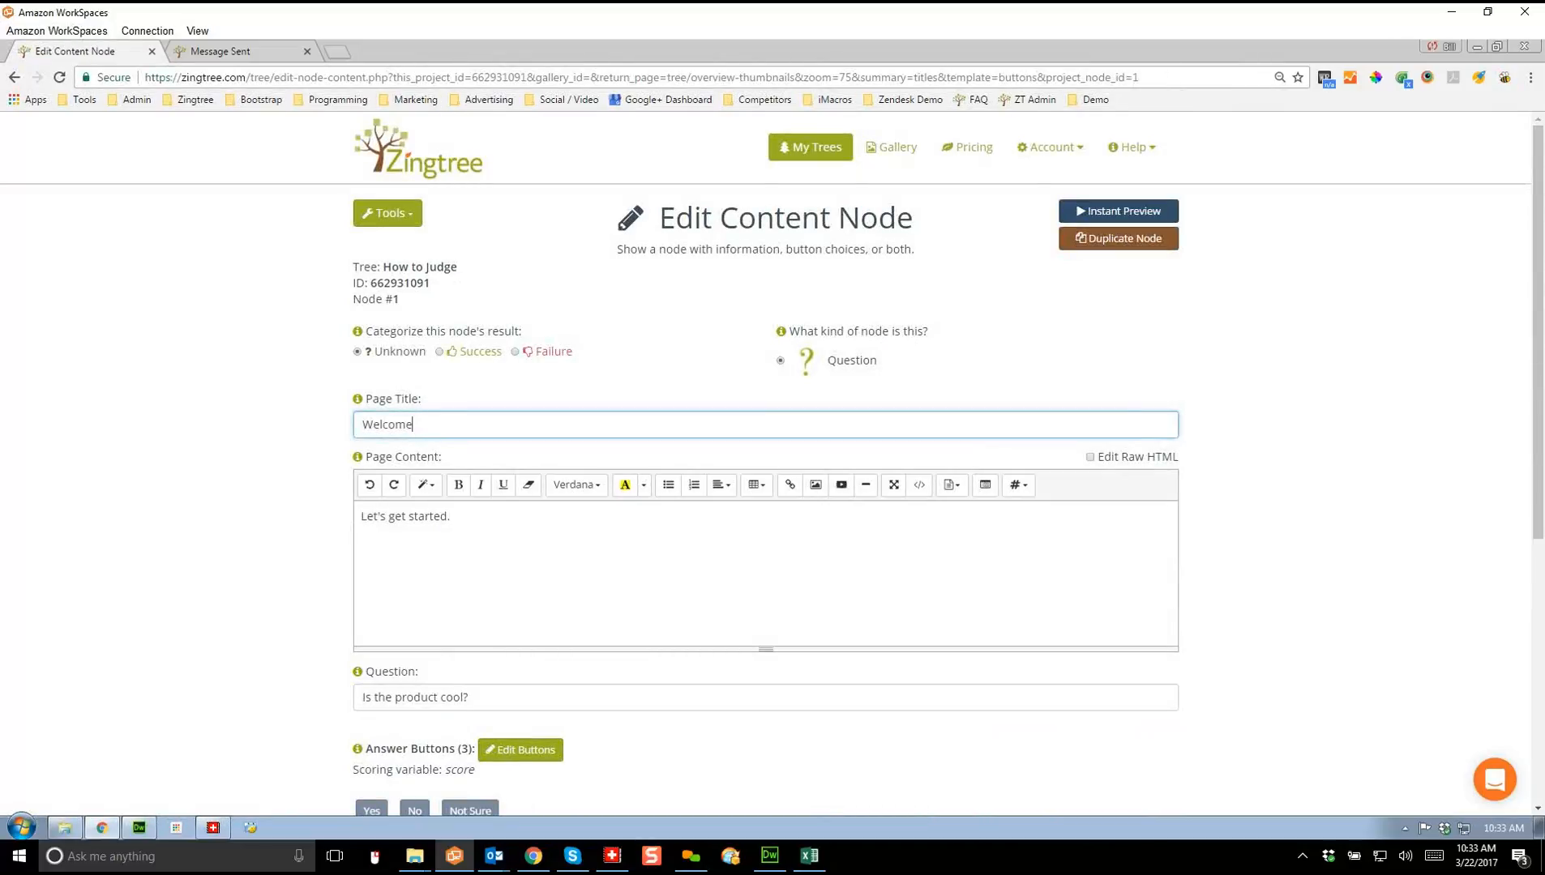
type("!")
left_click(451, 516)
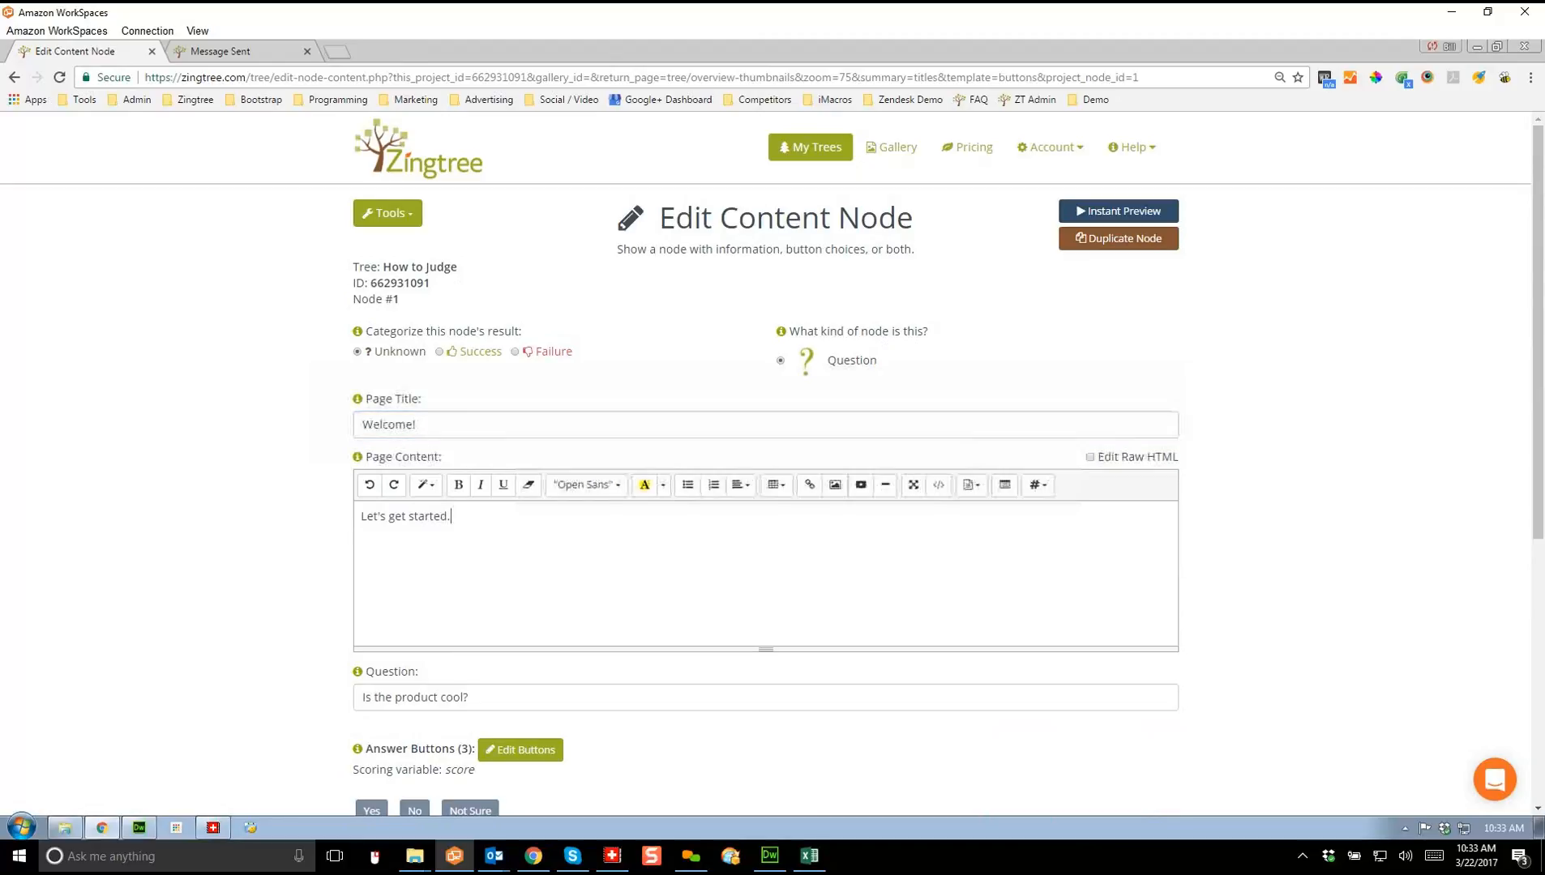
key("BackSpace")
type("on our journet")
key("BackSpace")
type("y.")
Step: Search Google for 'journey images' in a new browser tab
left_click(337, 51)
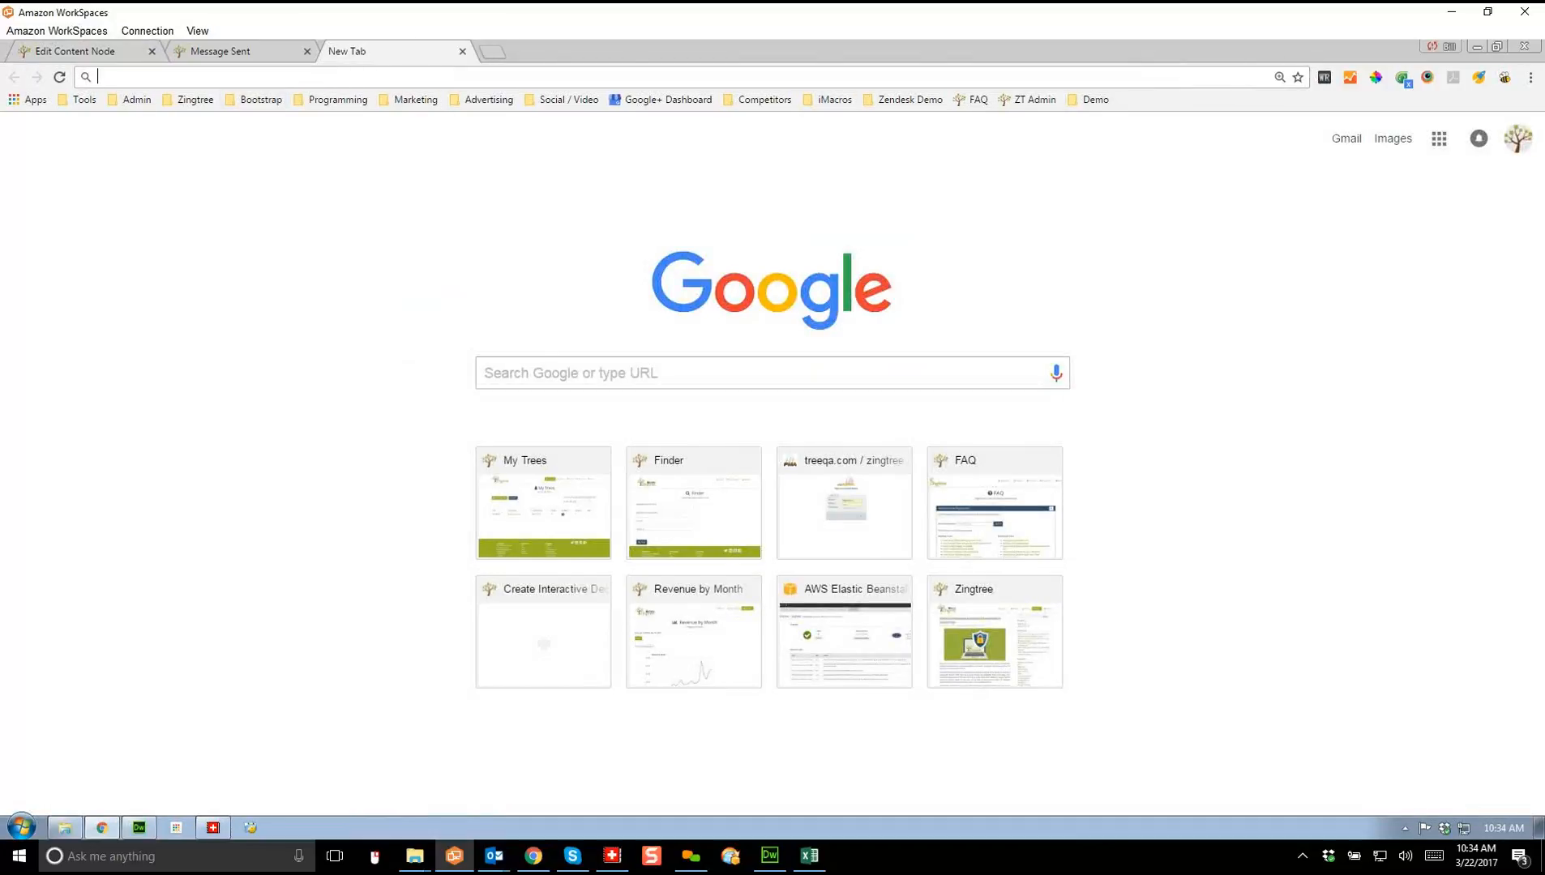
type("jour")
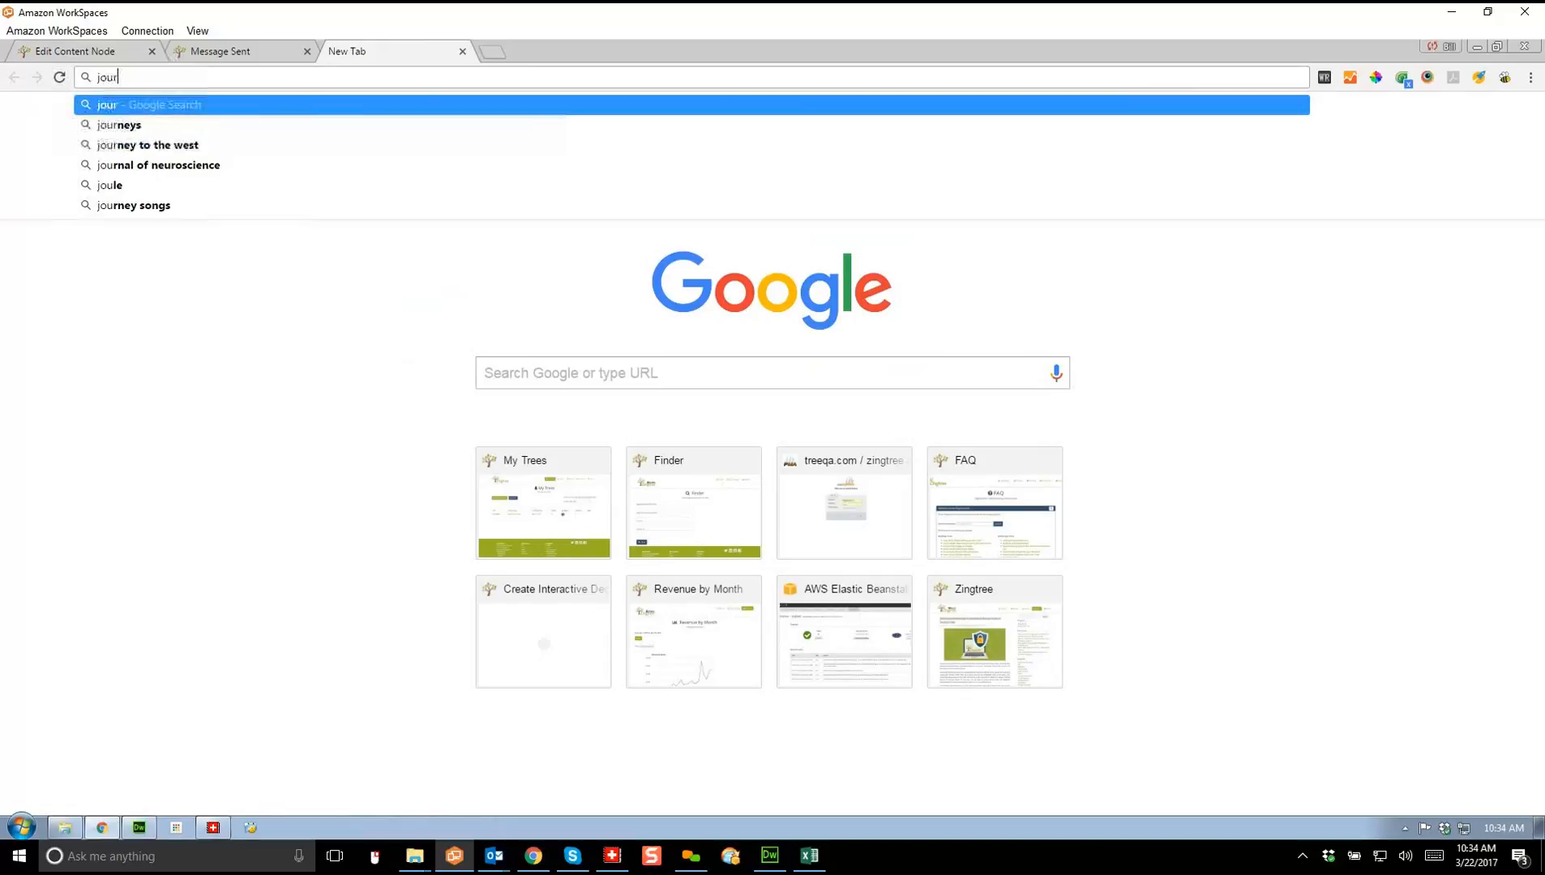
type("ney images")
key("Return")
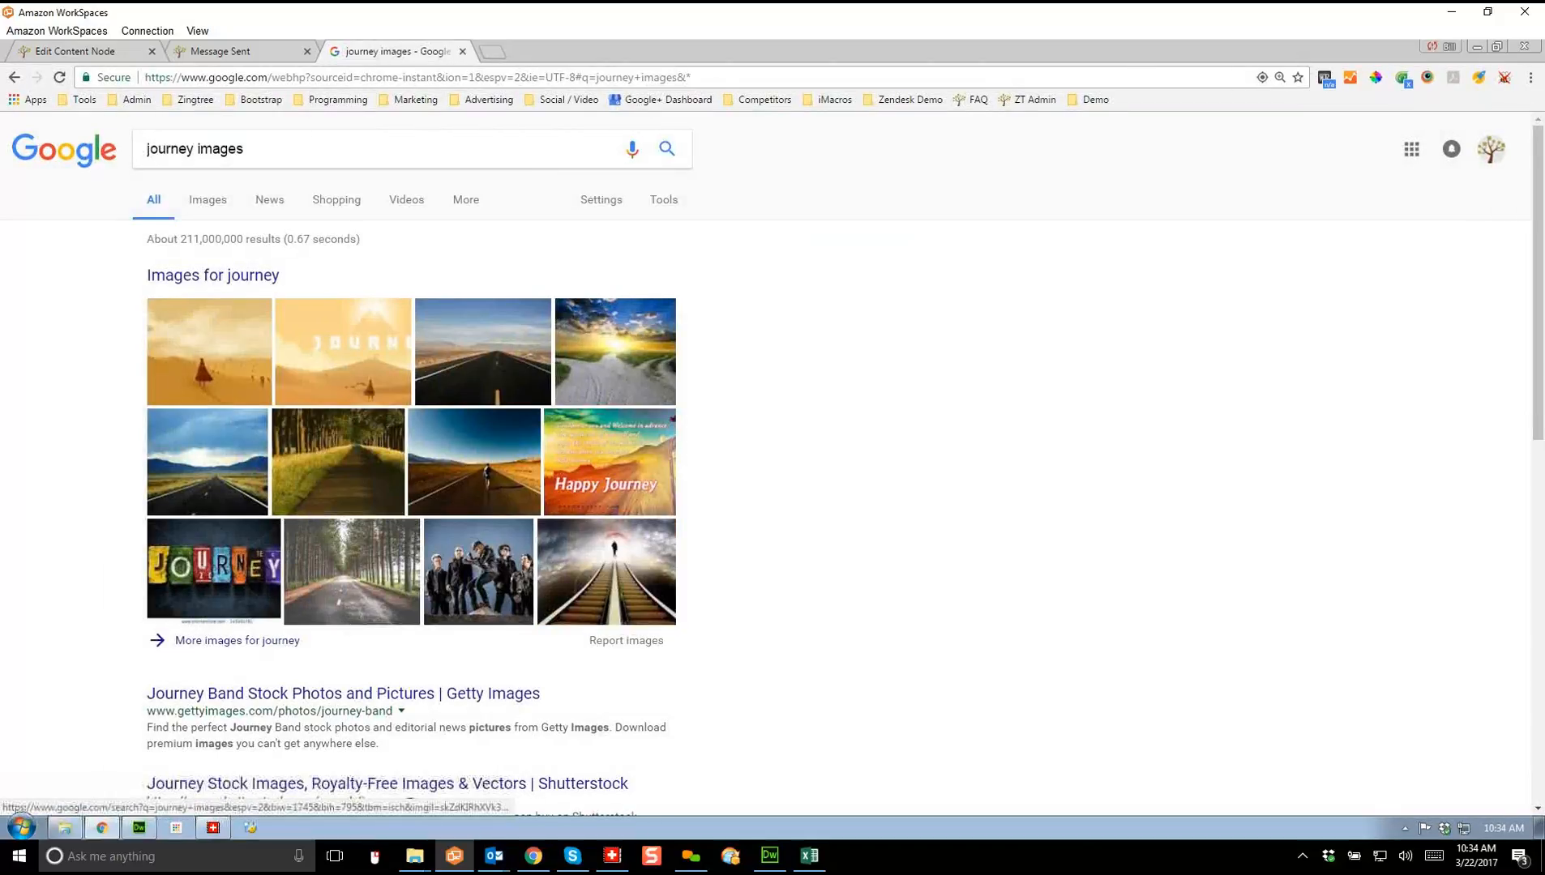
Step: Copy the Happy Journey image and go back to the Zingtree node editor
right_click(598, 451)
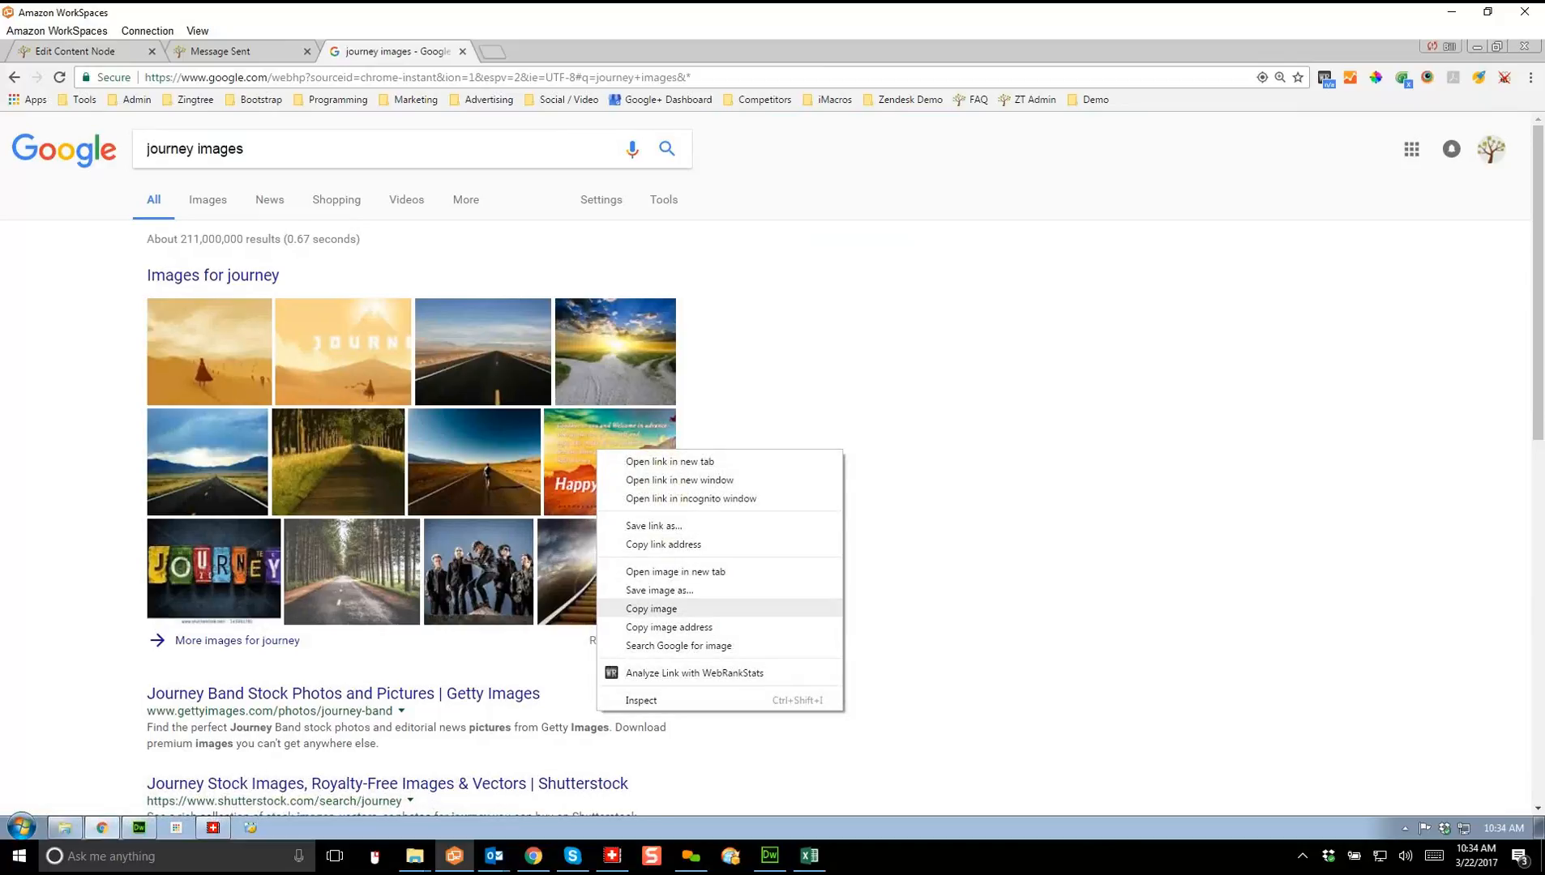
left_click(651, 609)
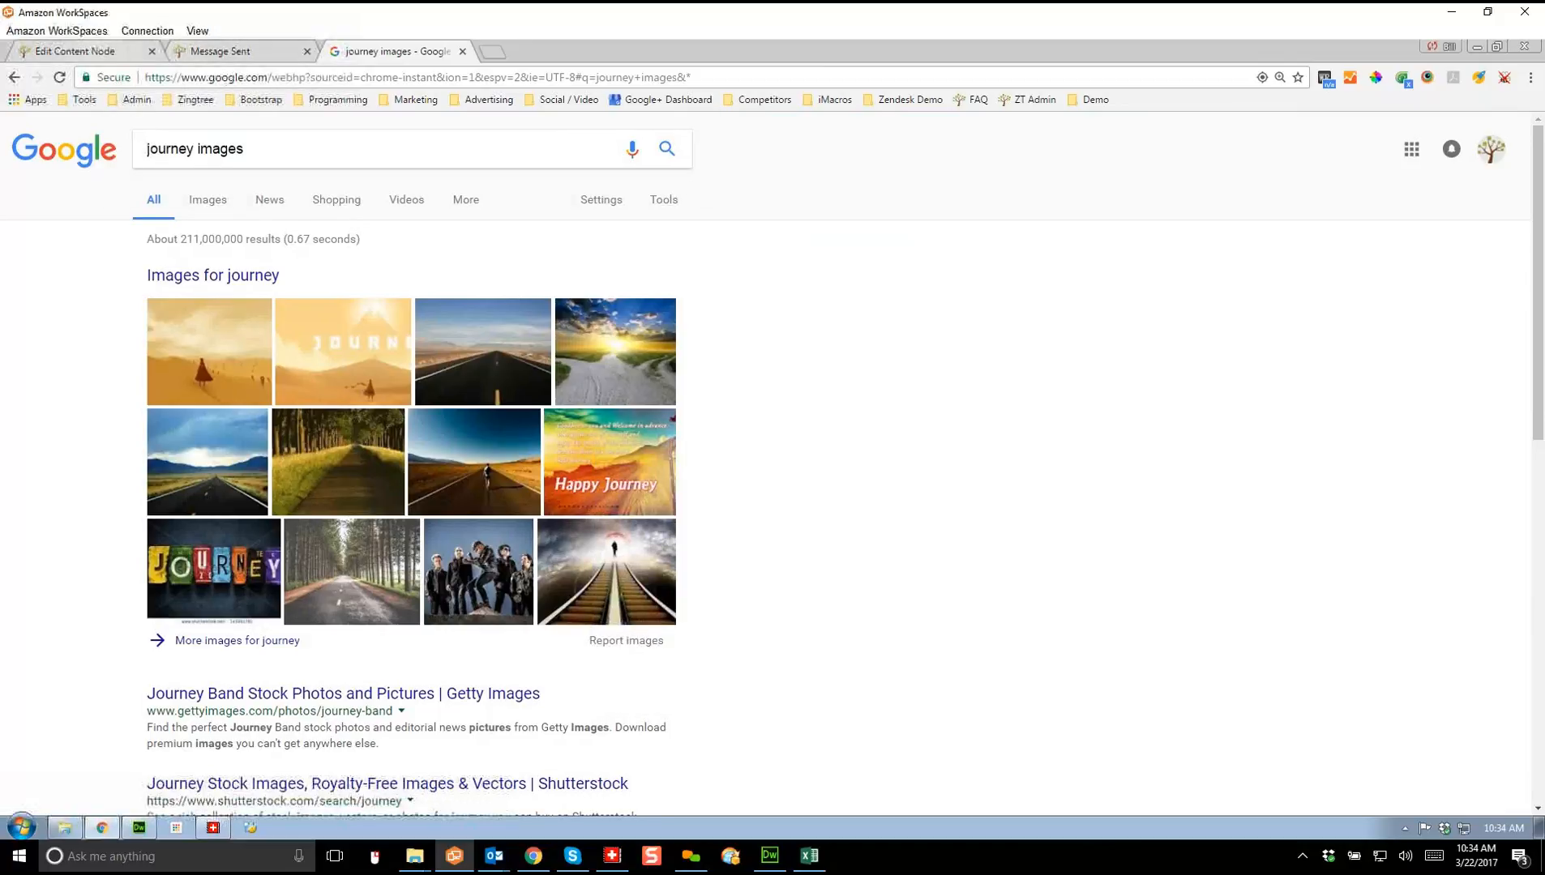
left_click(81, 51)
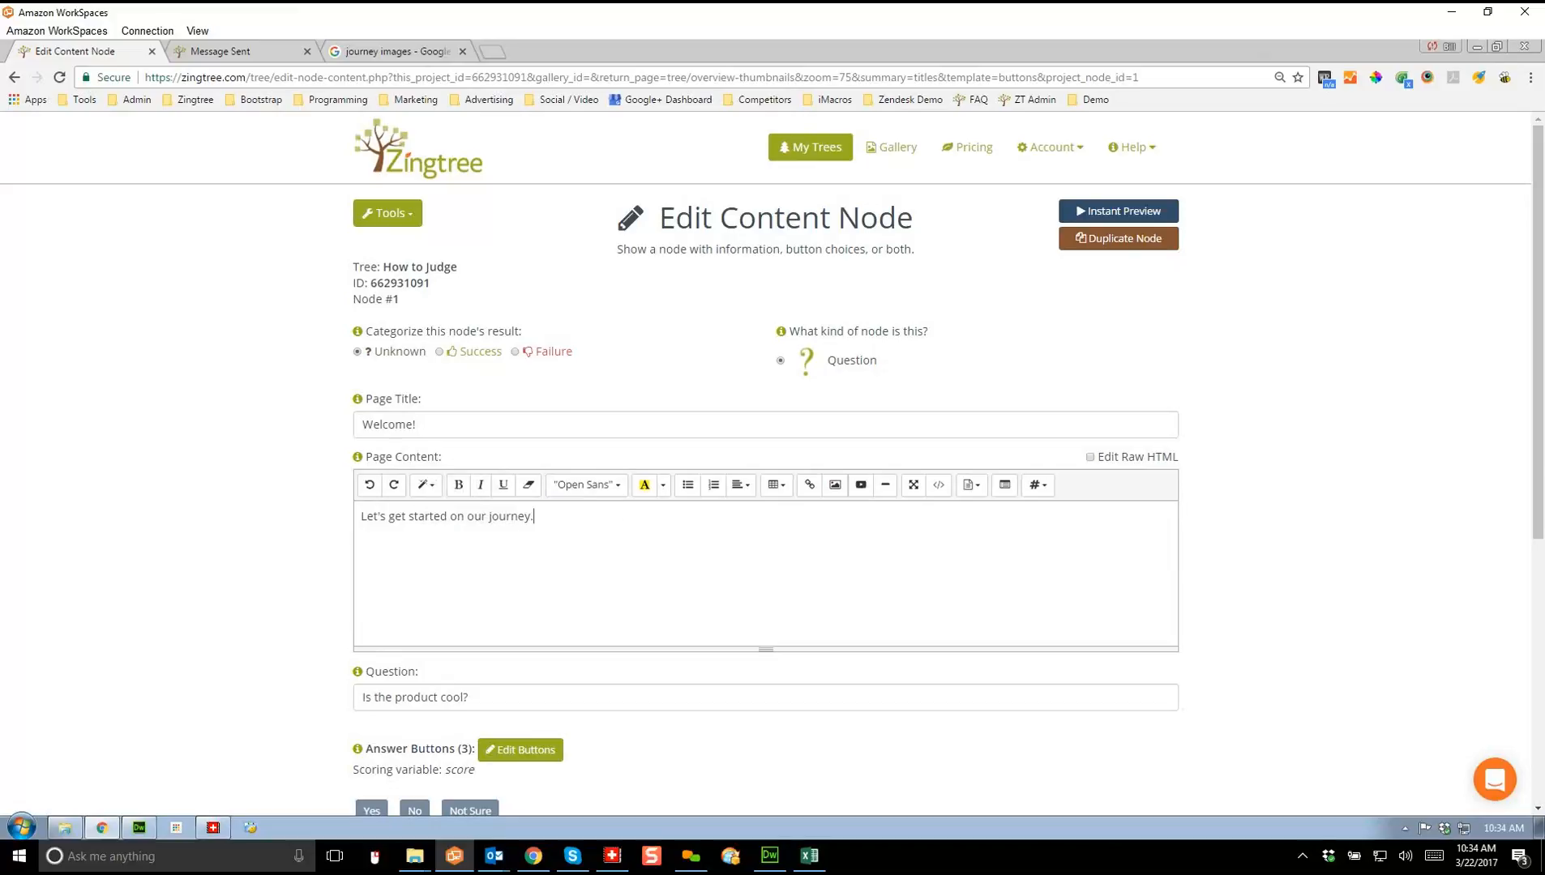
Step: Paste the Happy Journey image below the welcome text, closing the video embed form unused
right_click(458, 572)
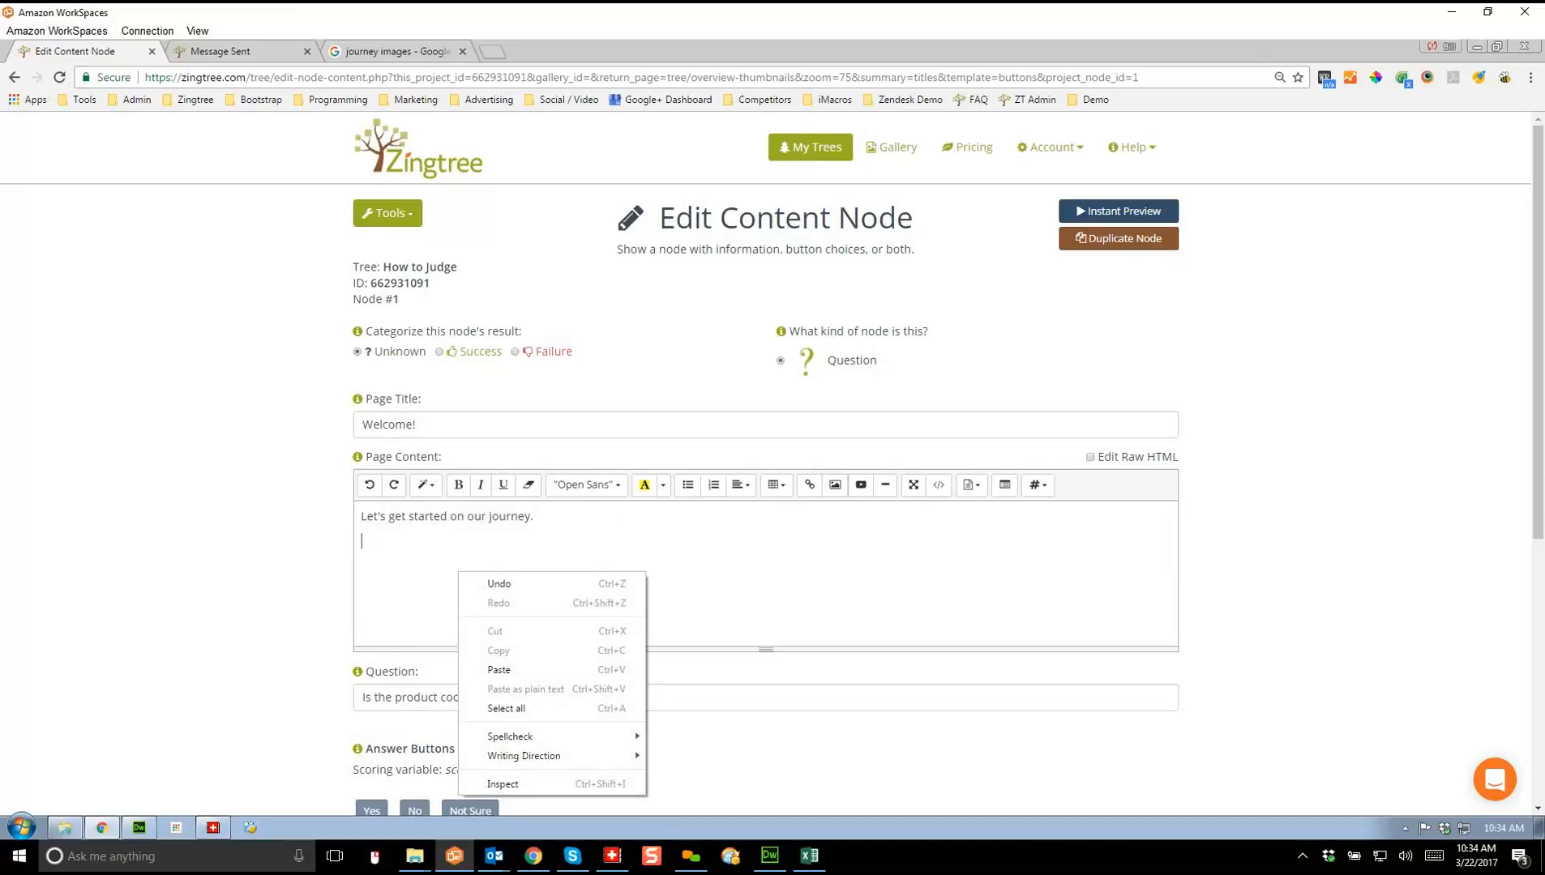
left_click(499, 669)
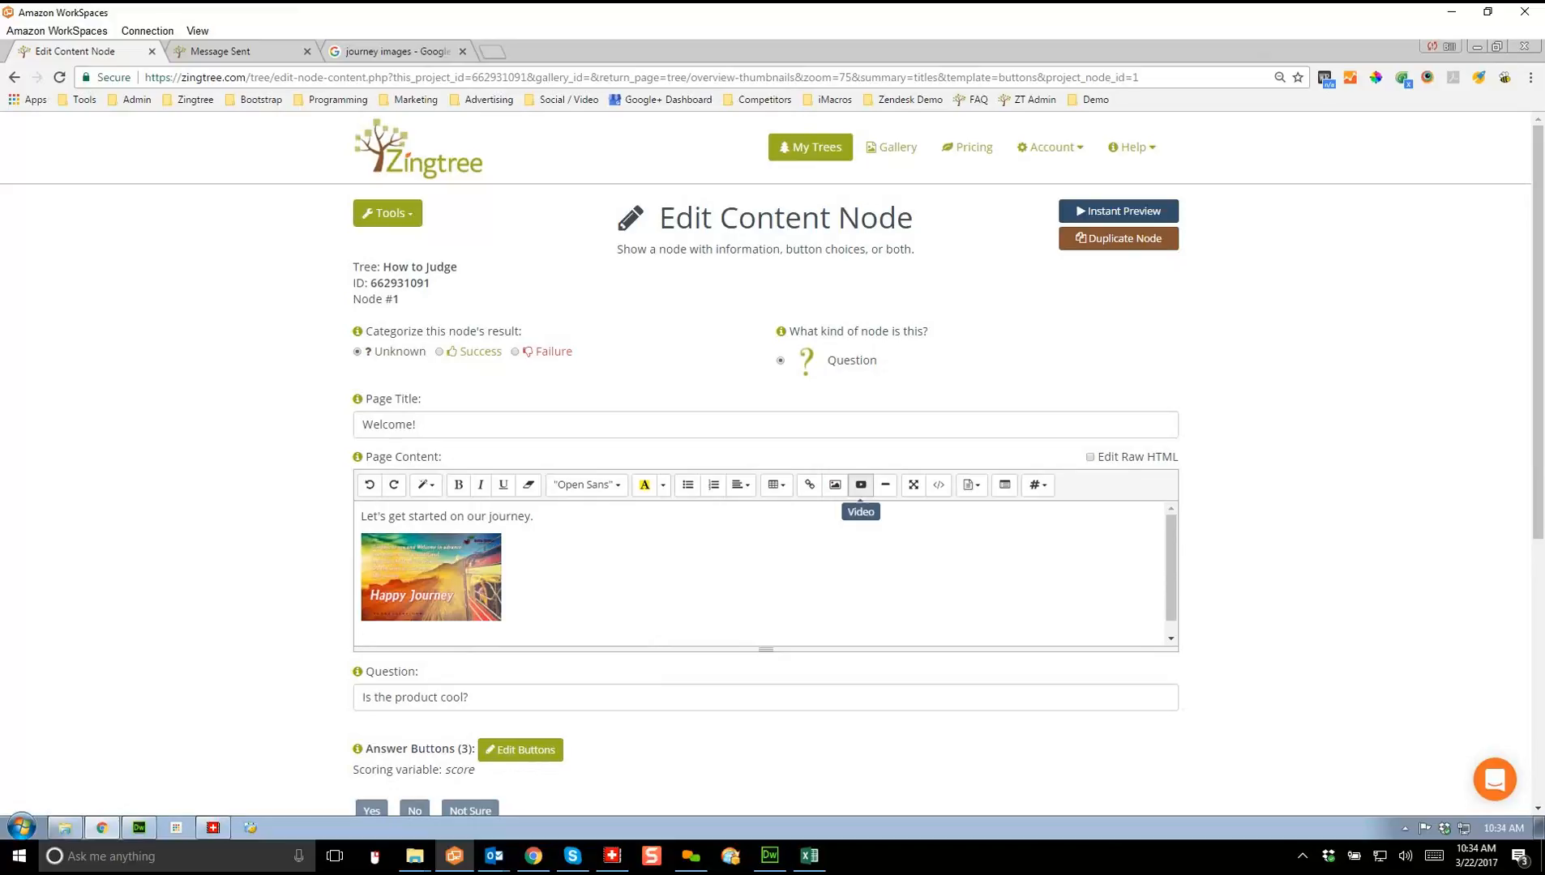
left_click(861, 484)
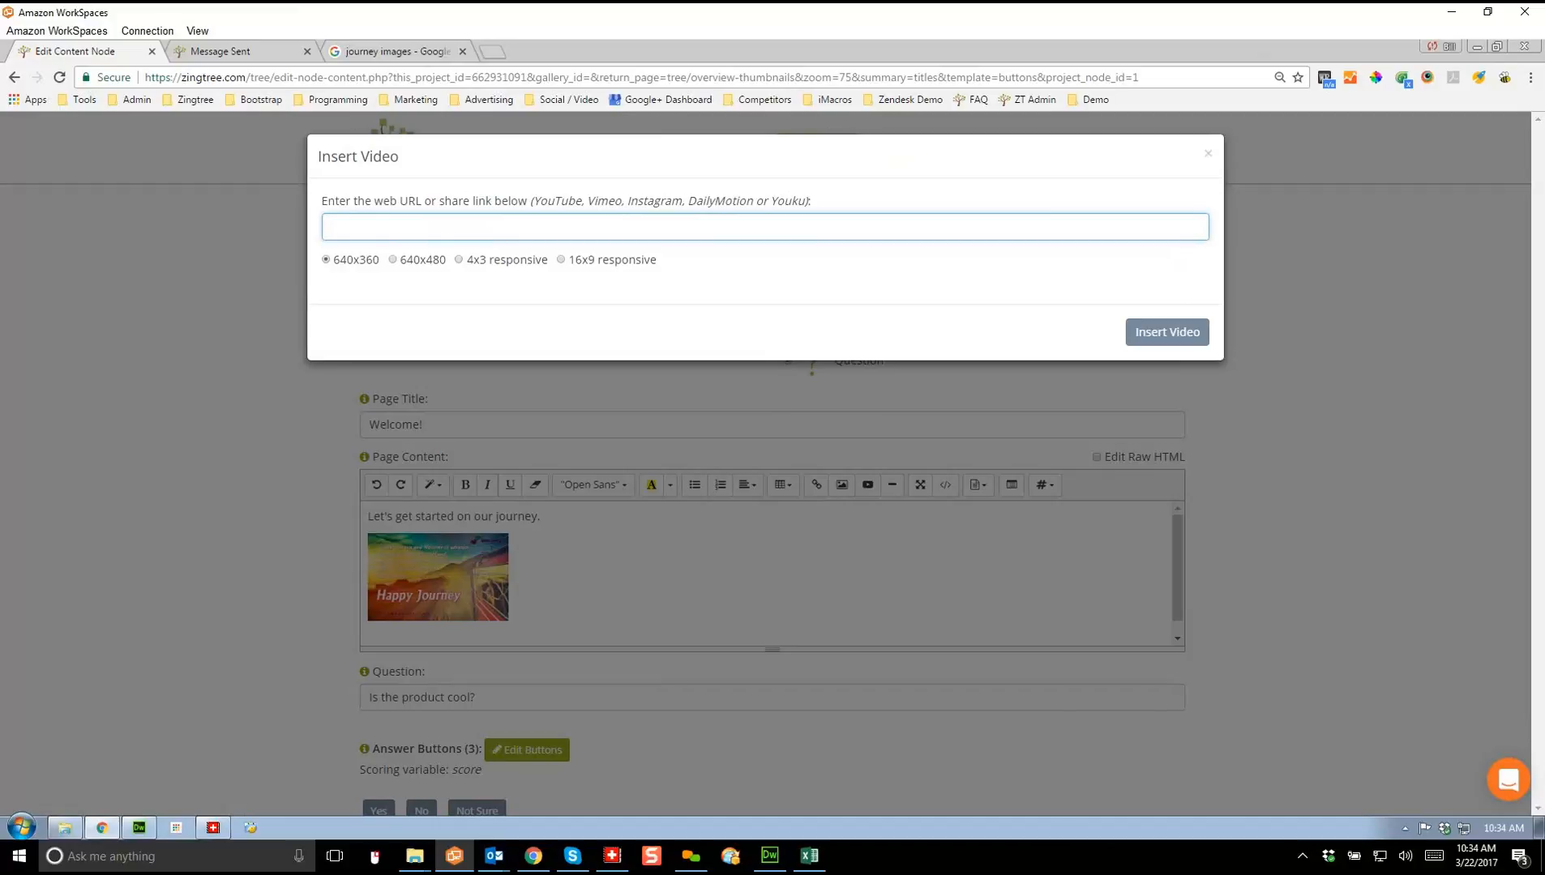
left_click(1208, 153)
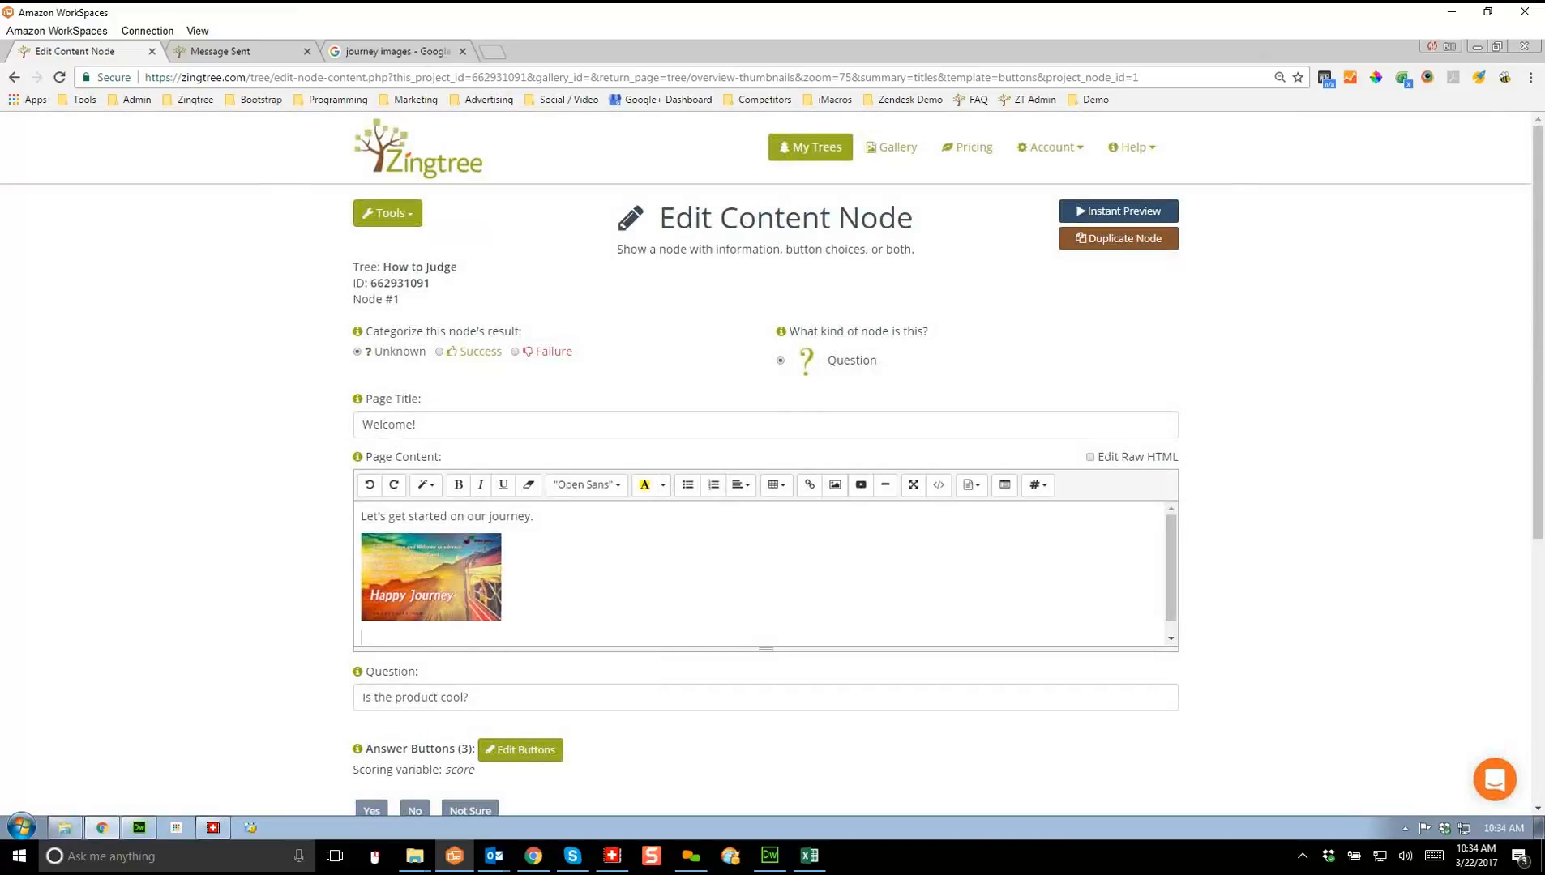
left_click_drag(534, 517, 361, 516)
Step: Make 'Let's get started on our journey.' bold and styled as Header 3
left_click(458, 485)
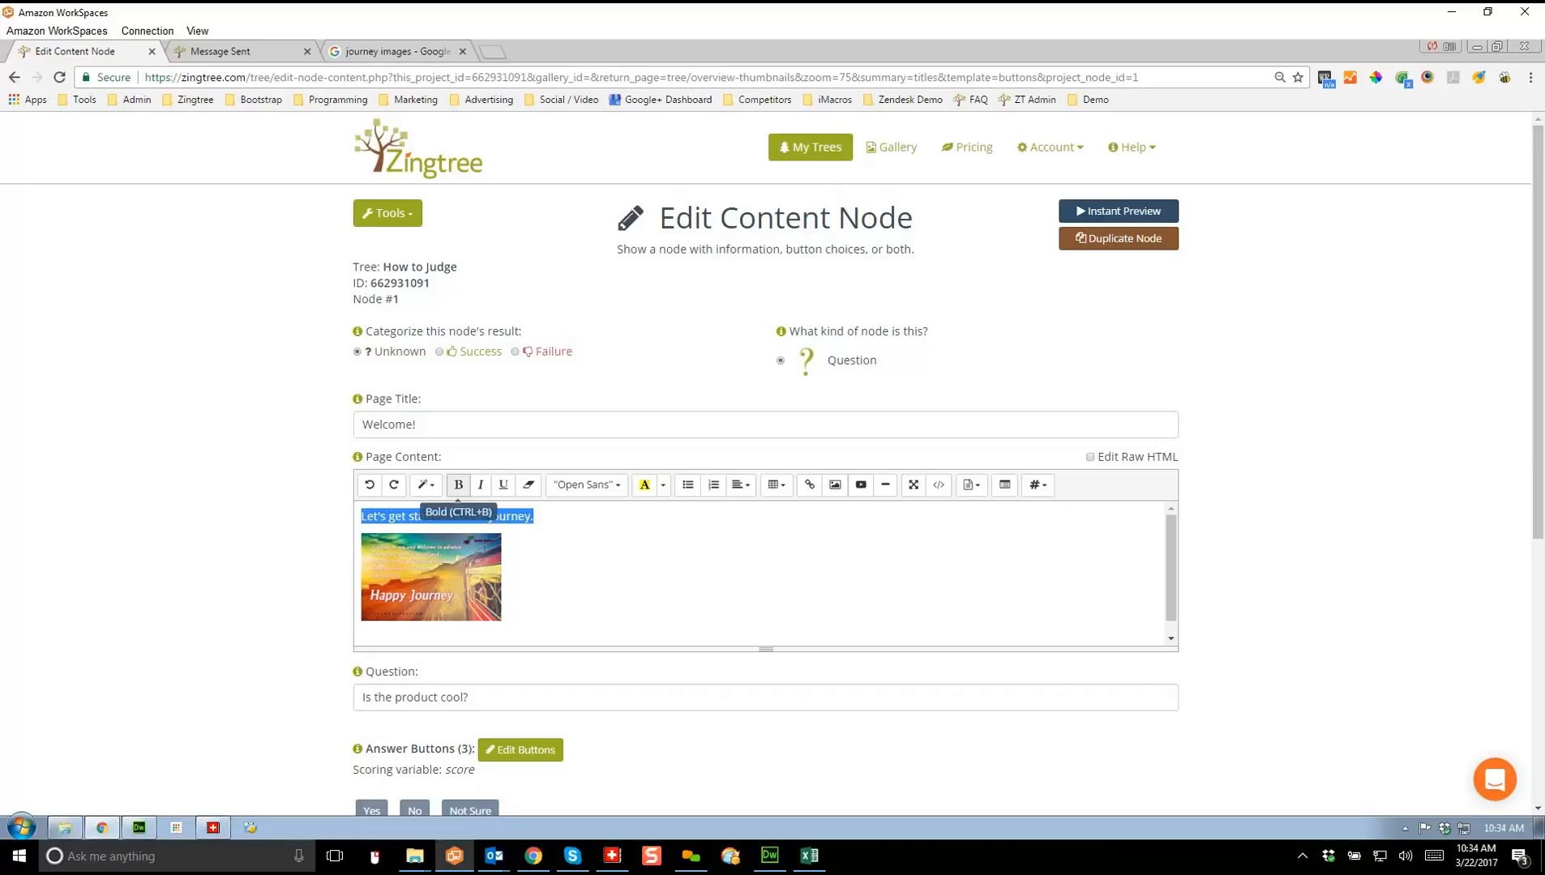
left_click(423, 485)
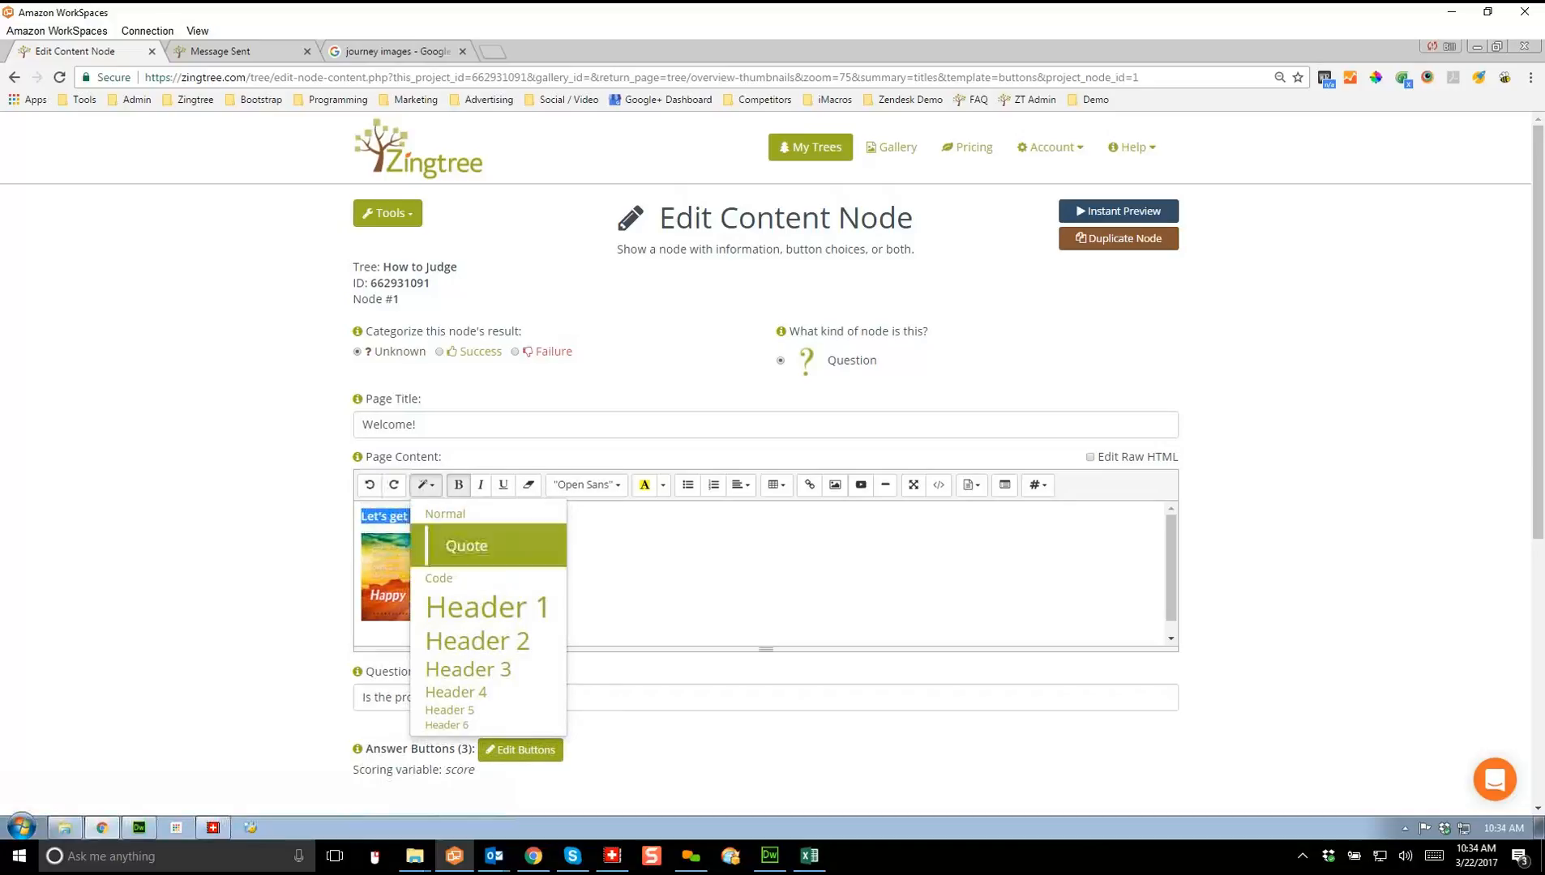
left_click(468, 669)
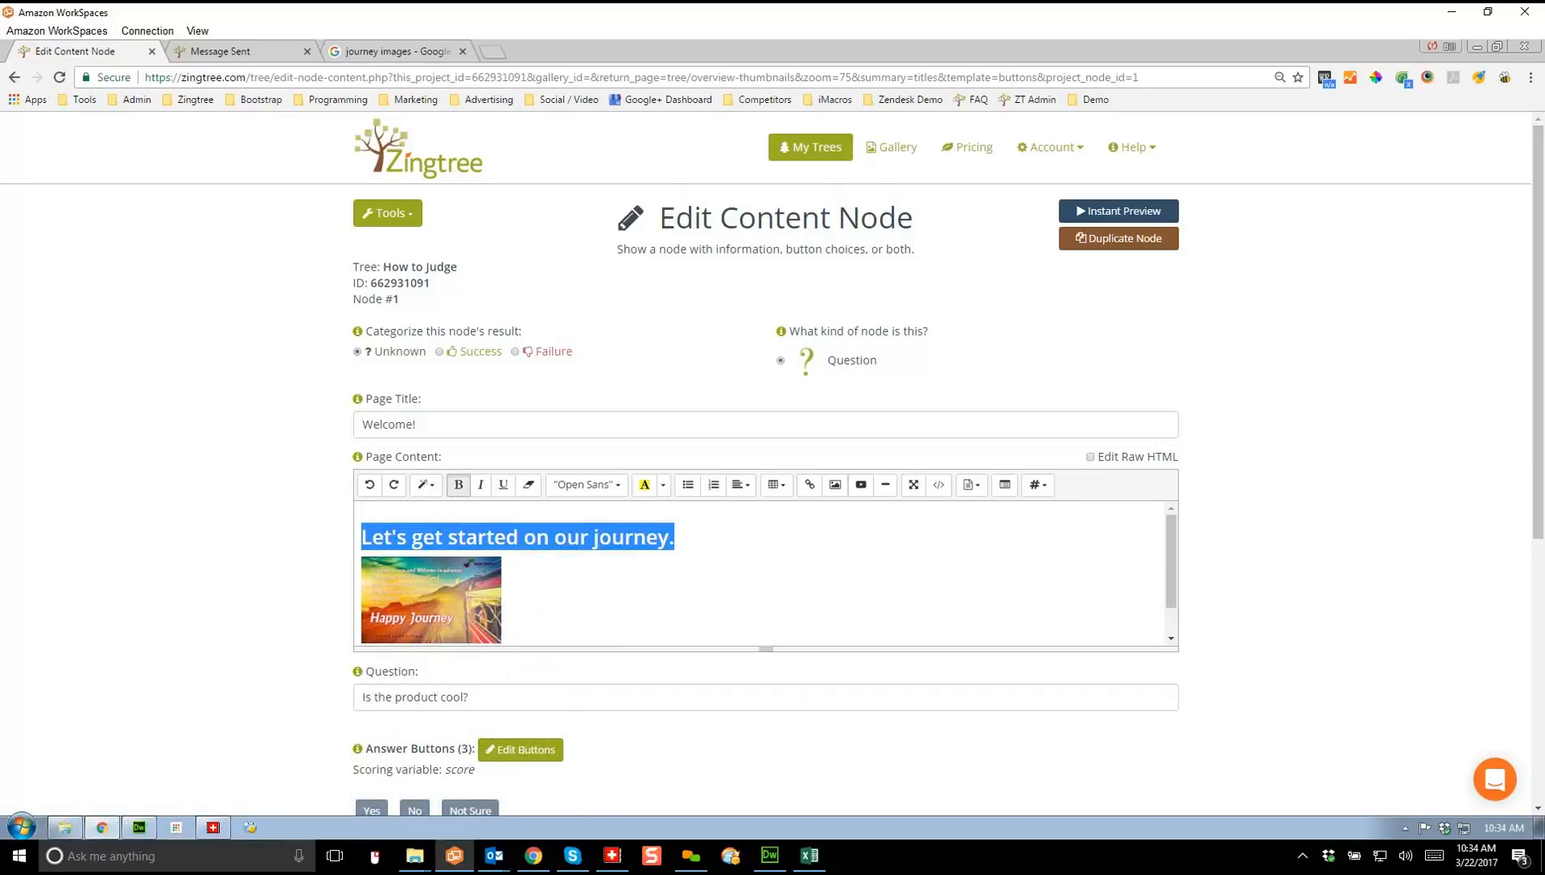
left_click(584, 602)
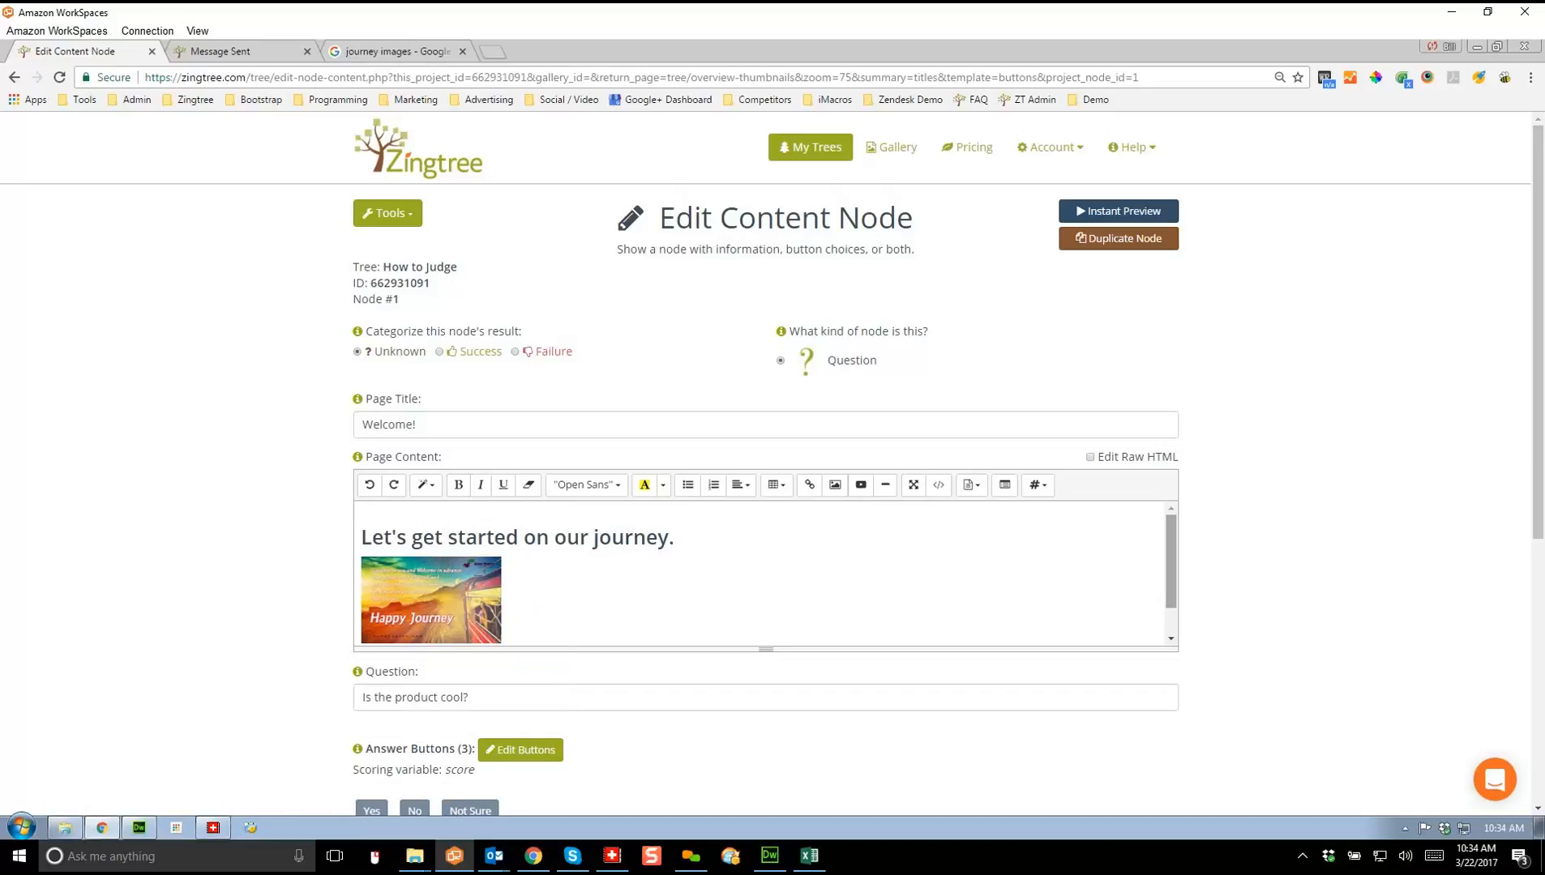
scroll(1171, 567, "down", 1)
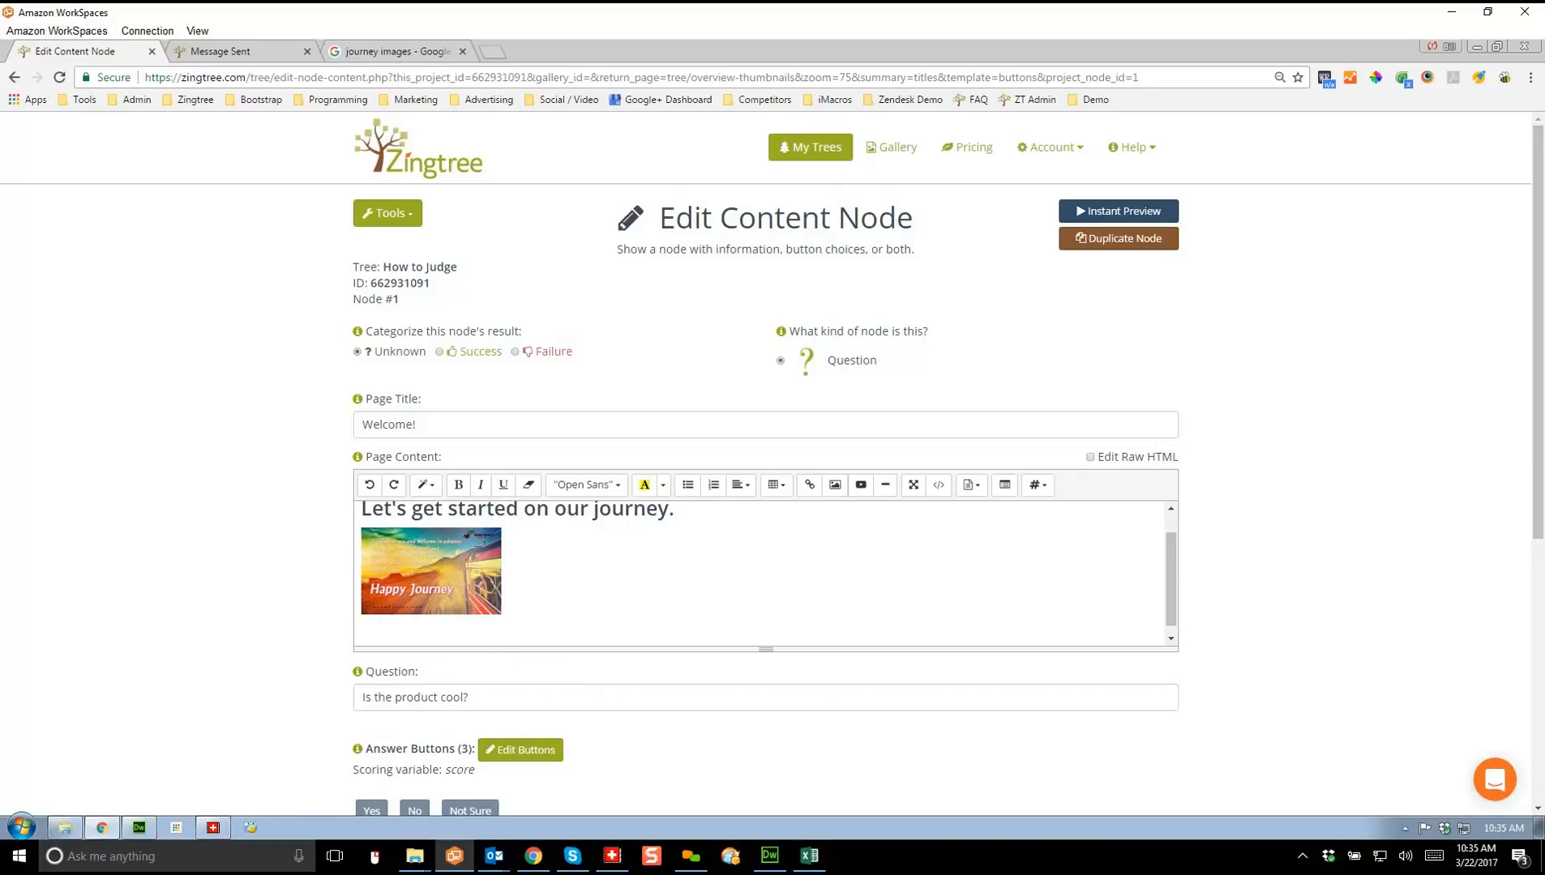
type("Link")
key("shift+Home")
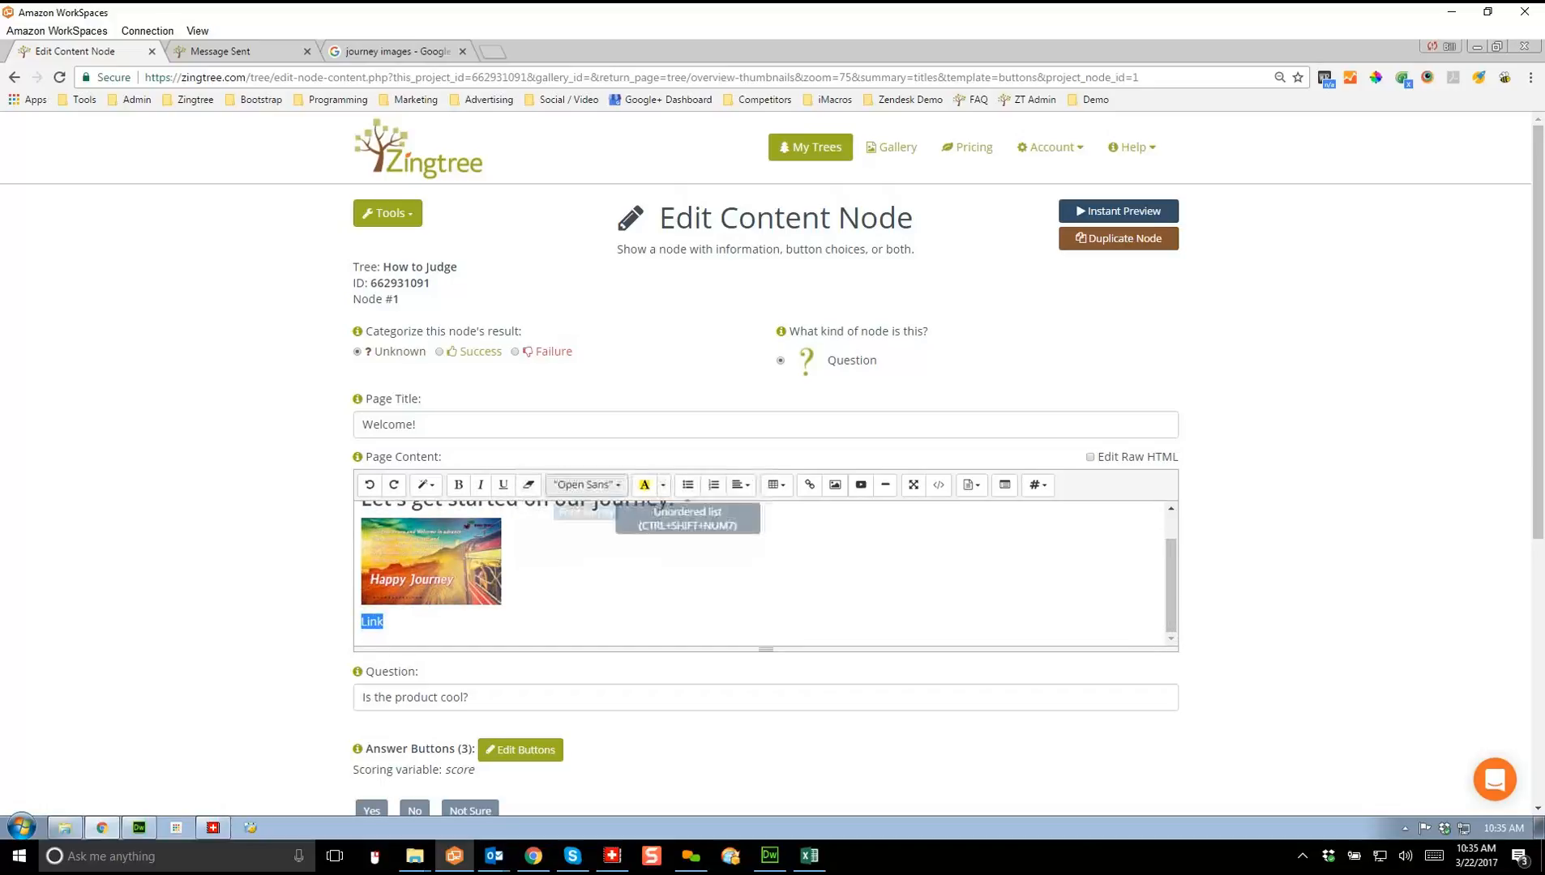
left_click(809, 484)
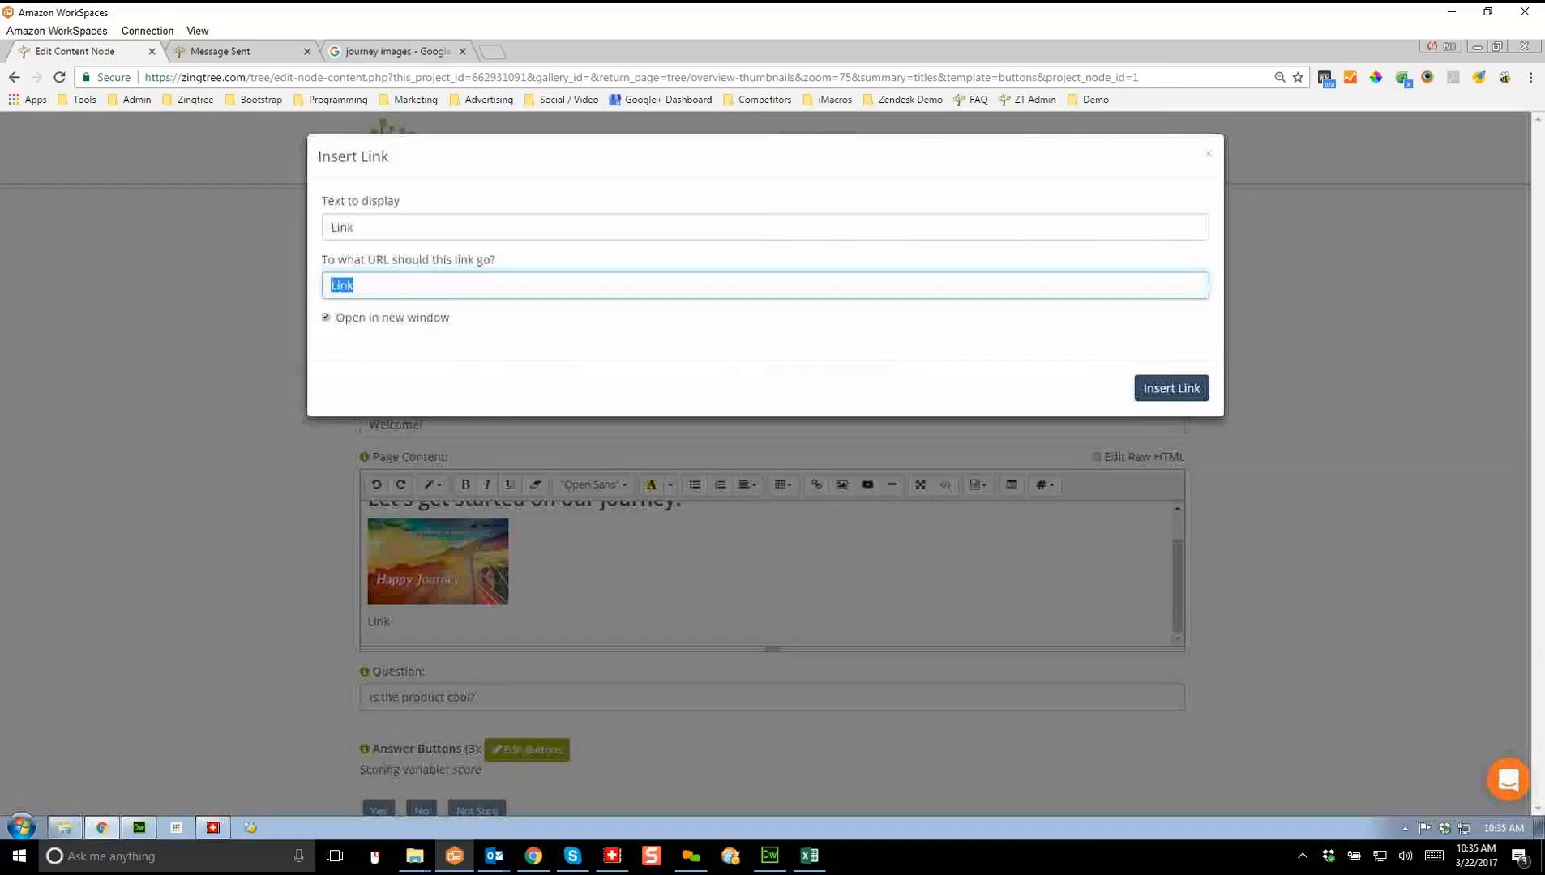
type("https://zingtree.com")
key("Return")
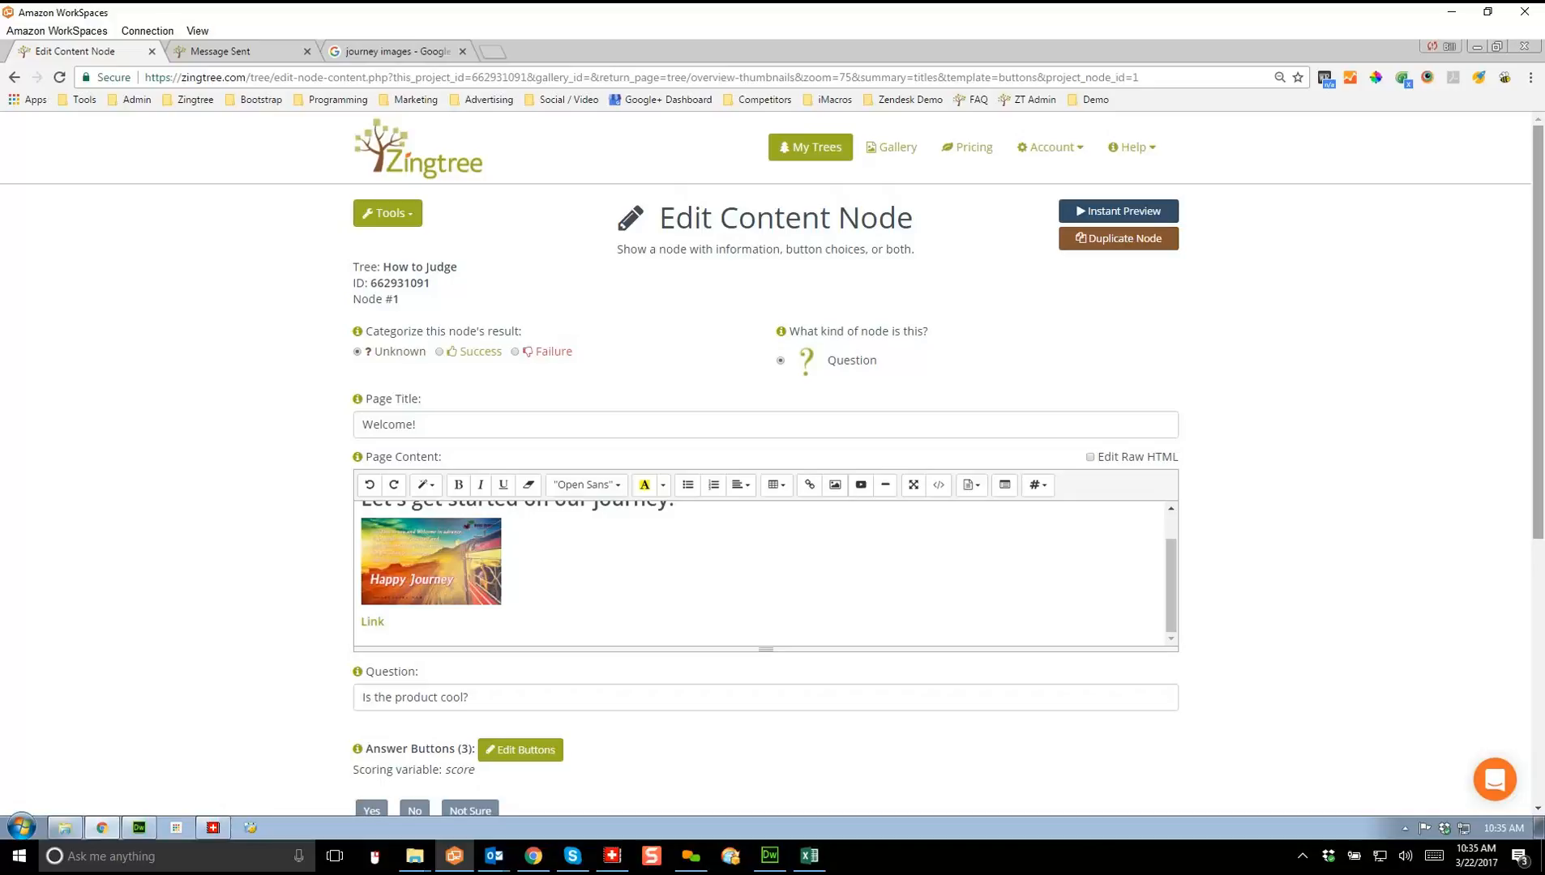
Step: Save the changes to node #1
scroll(765, 462, "down", 3)
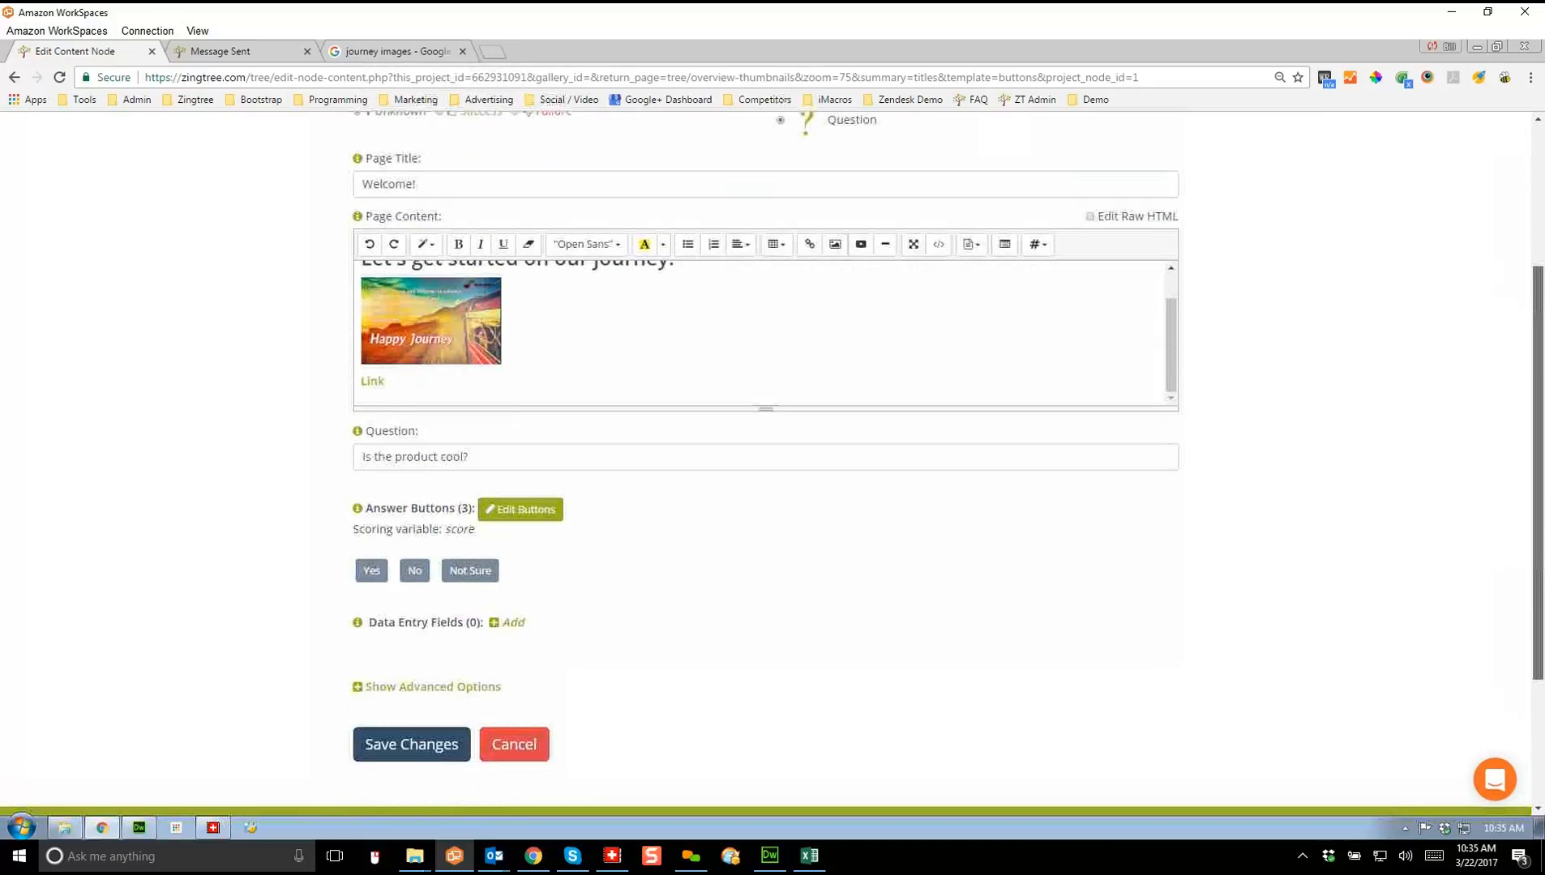
left_click(412, 743)
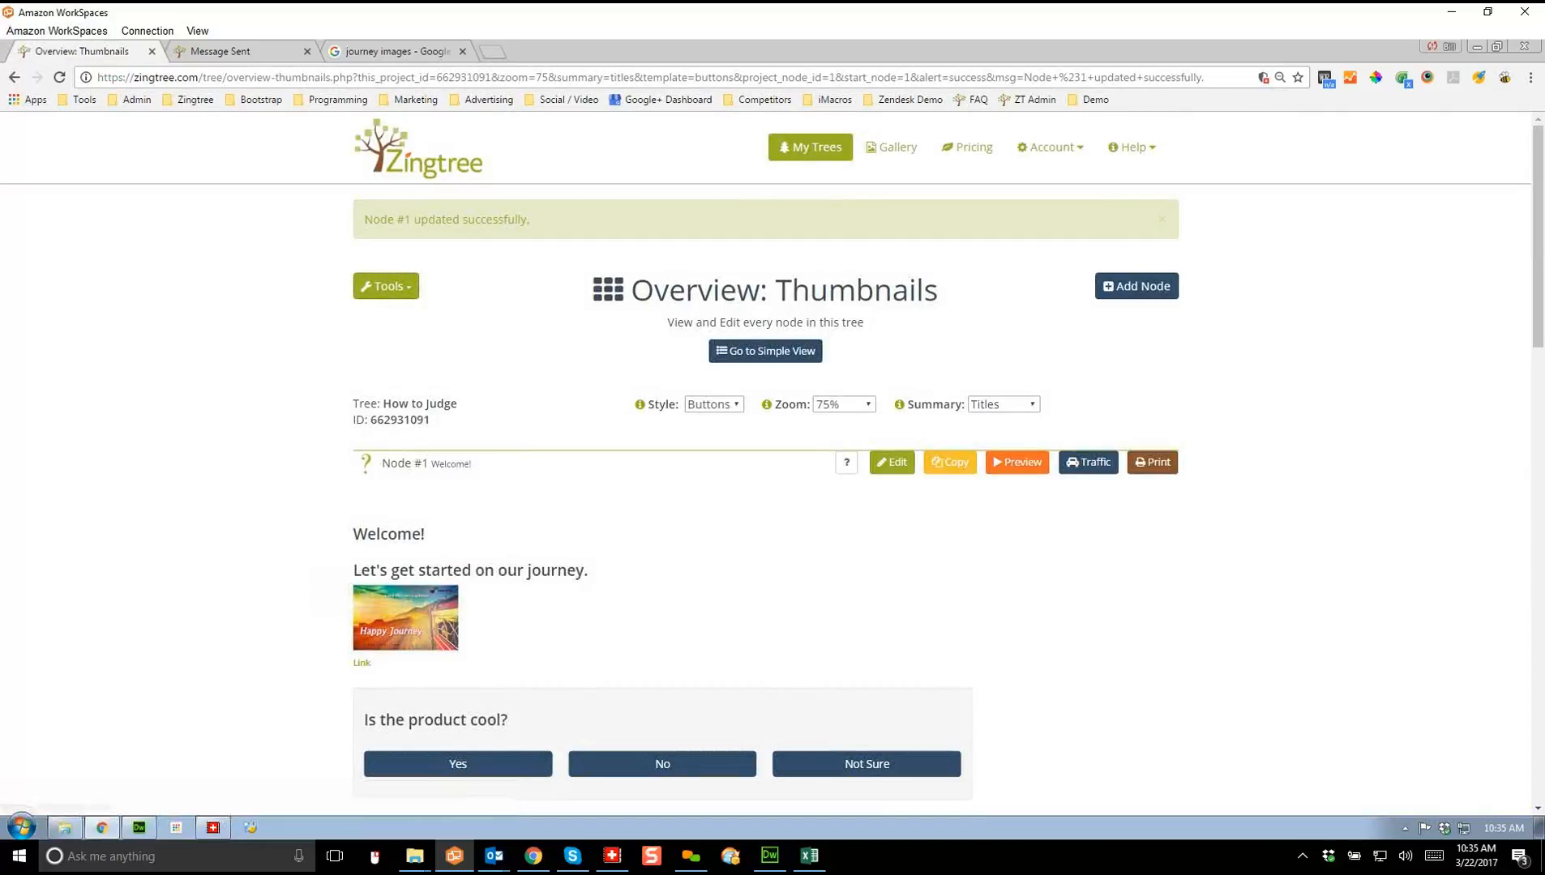
scroll(766, 462, "down", 4)
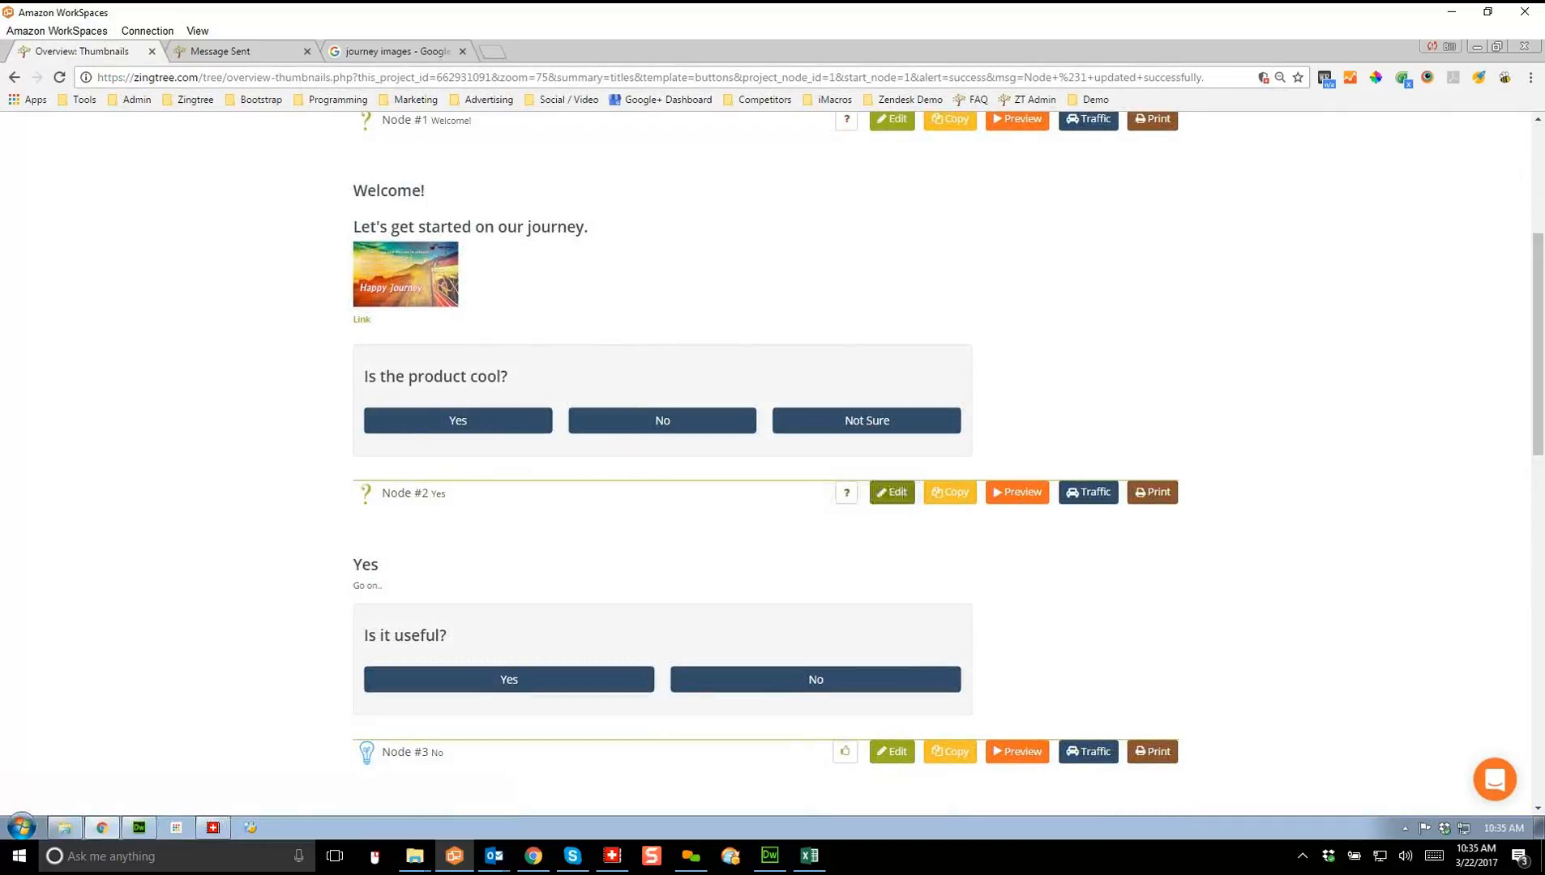
left_click(892, 492)
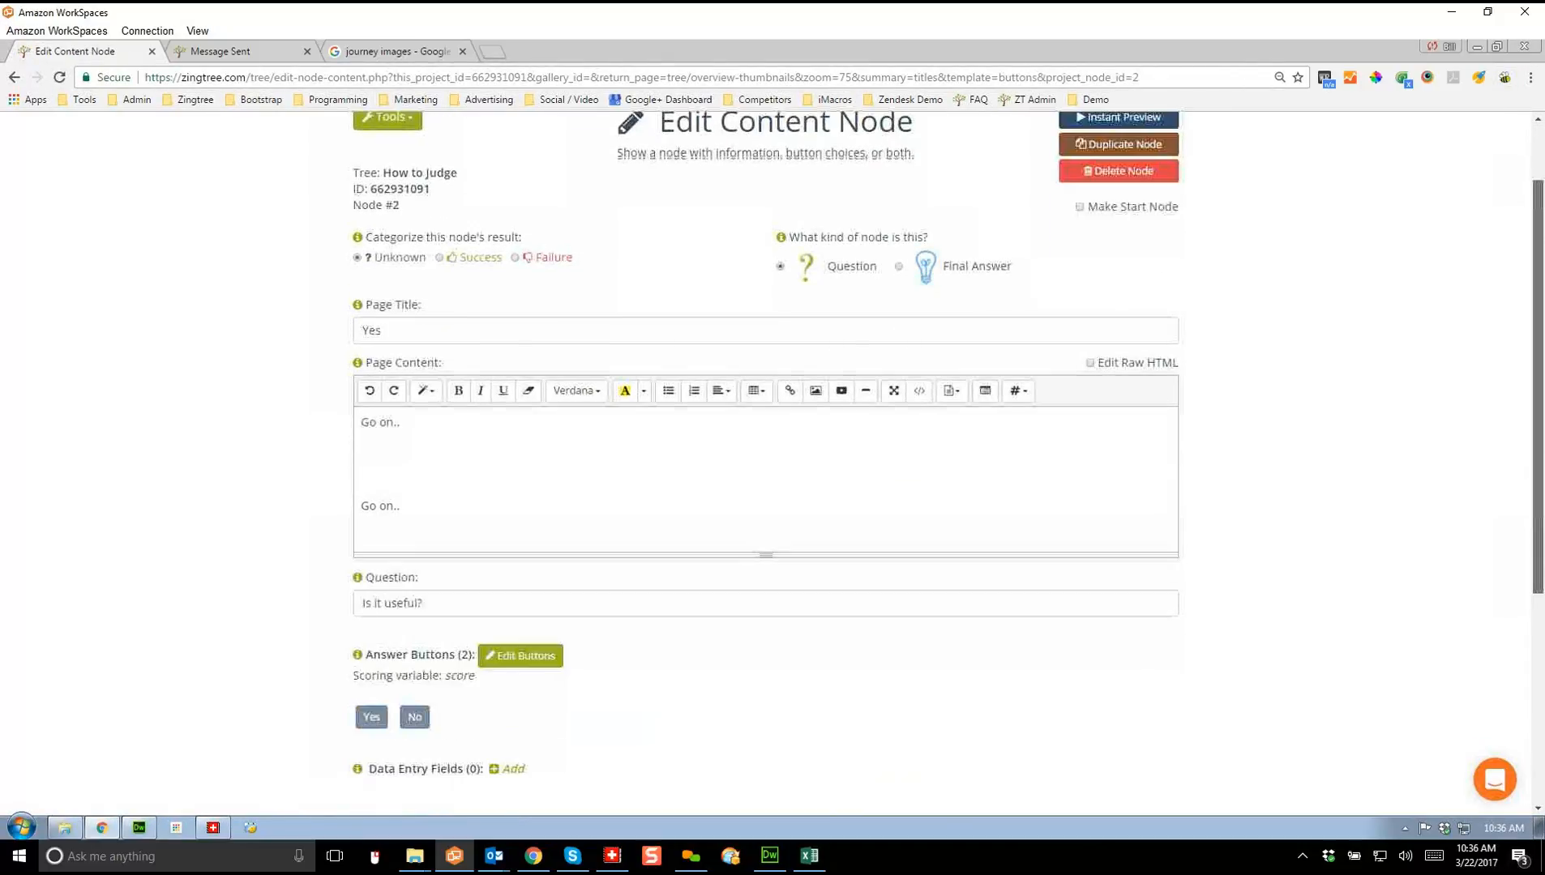
Step: Add a Single line text data entry field ProductName labelled "What's the Product name:"
scroll(765, 462, "down", 2)
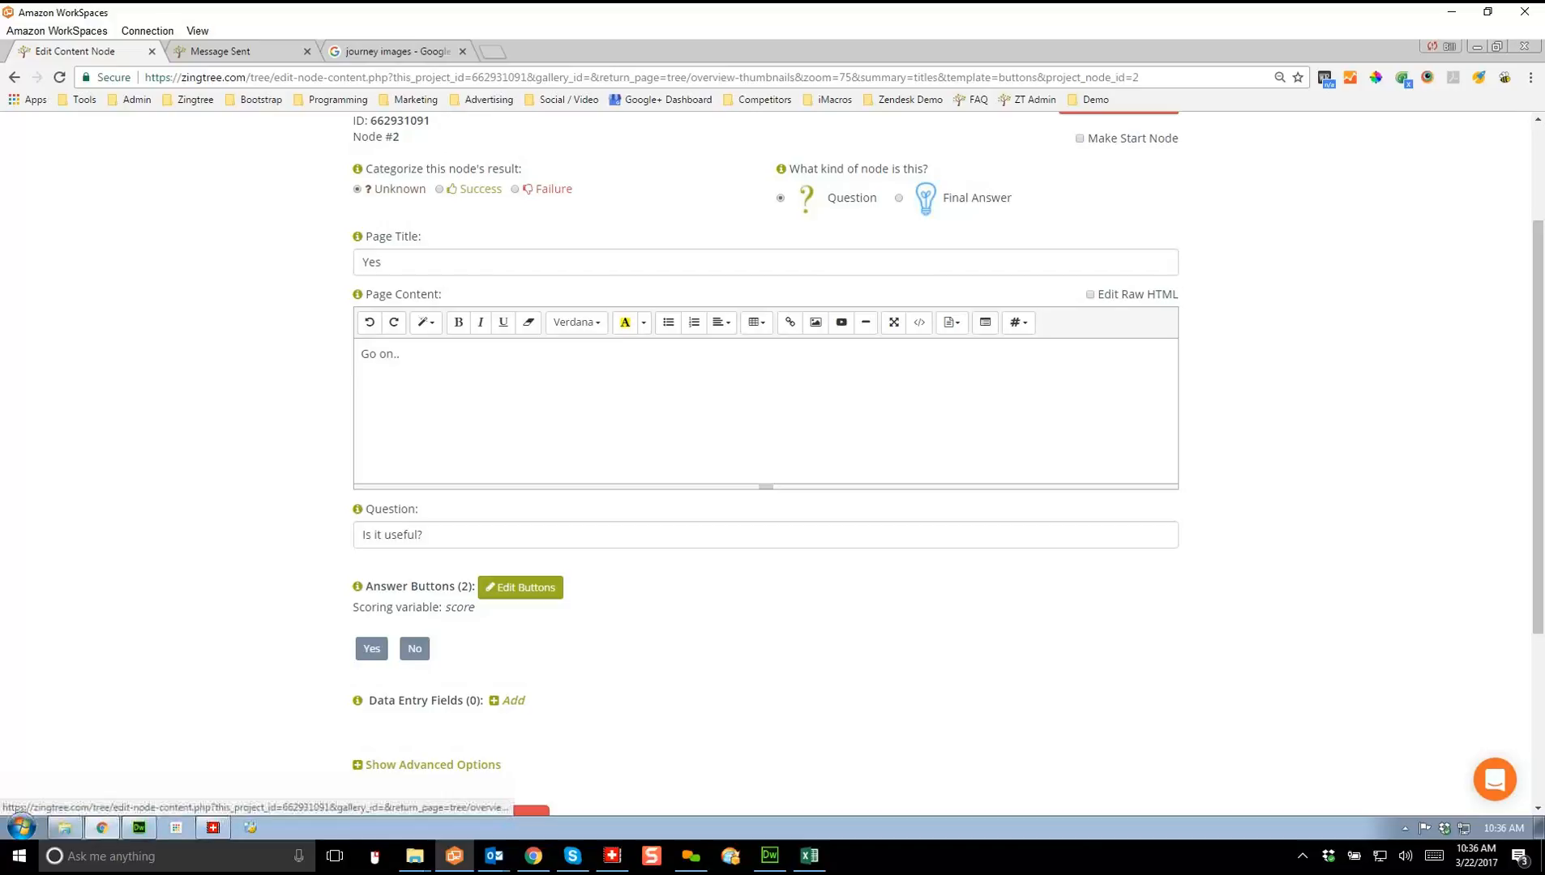
left_click(513, 700)
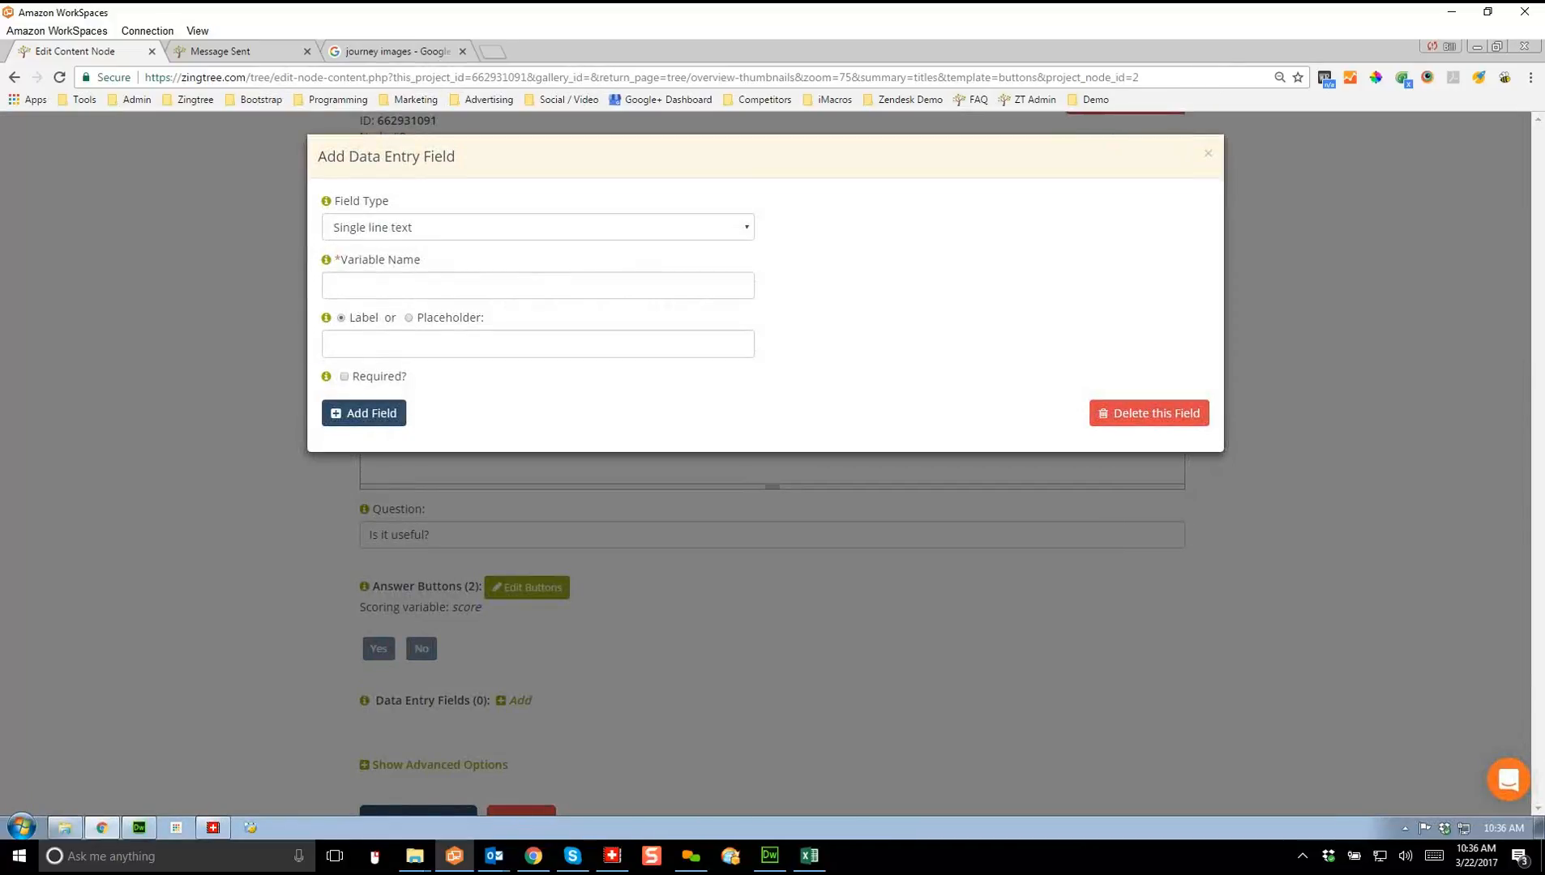
left_click(537, 286)
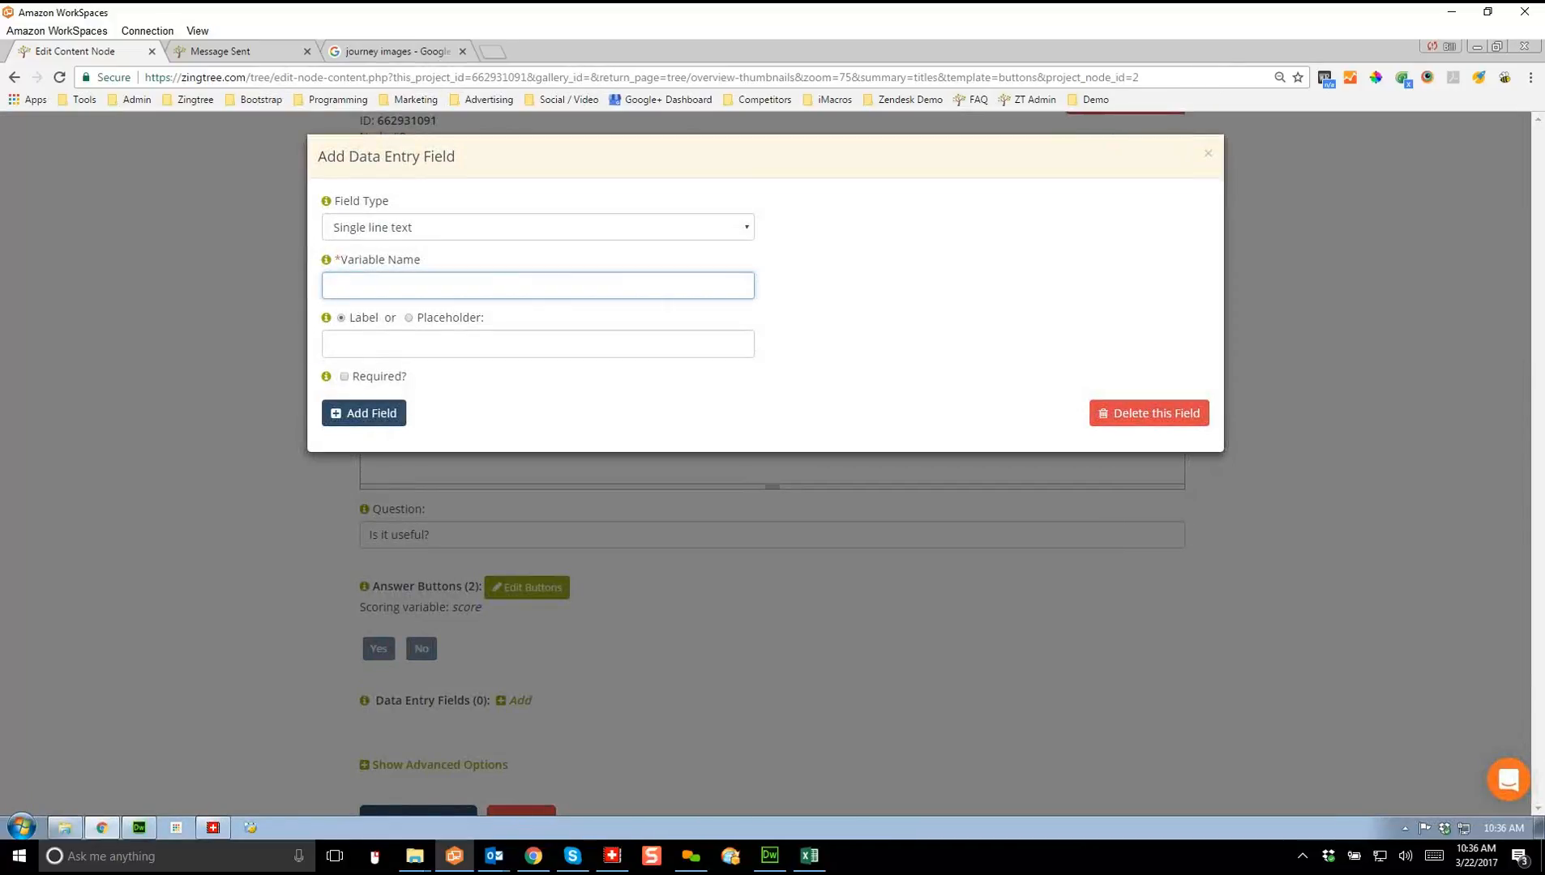
type("ProductName")
left_click(356, 345)
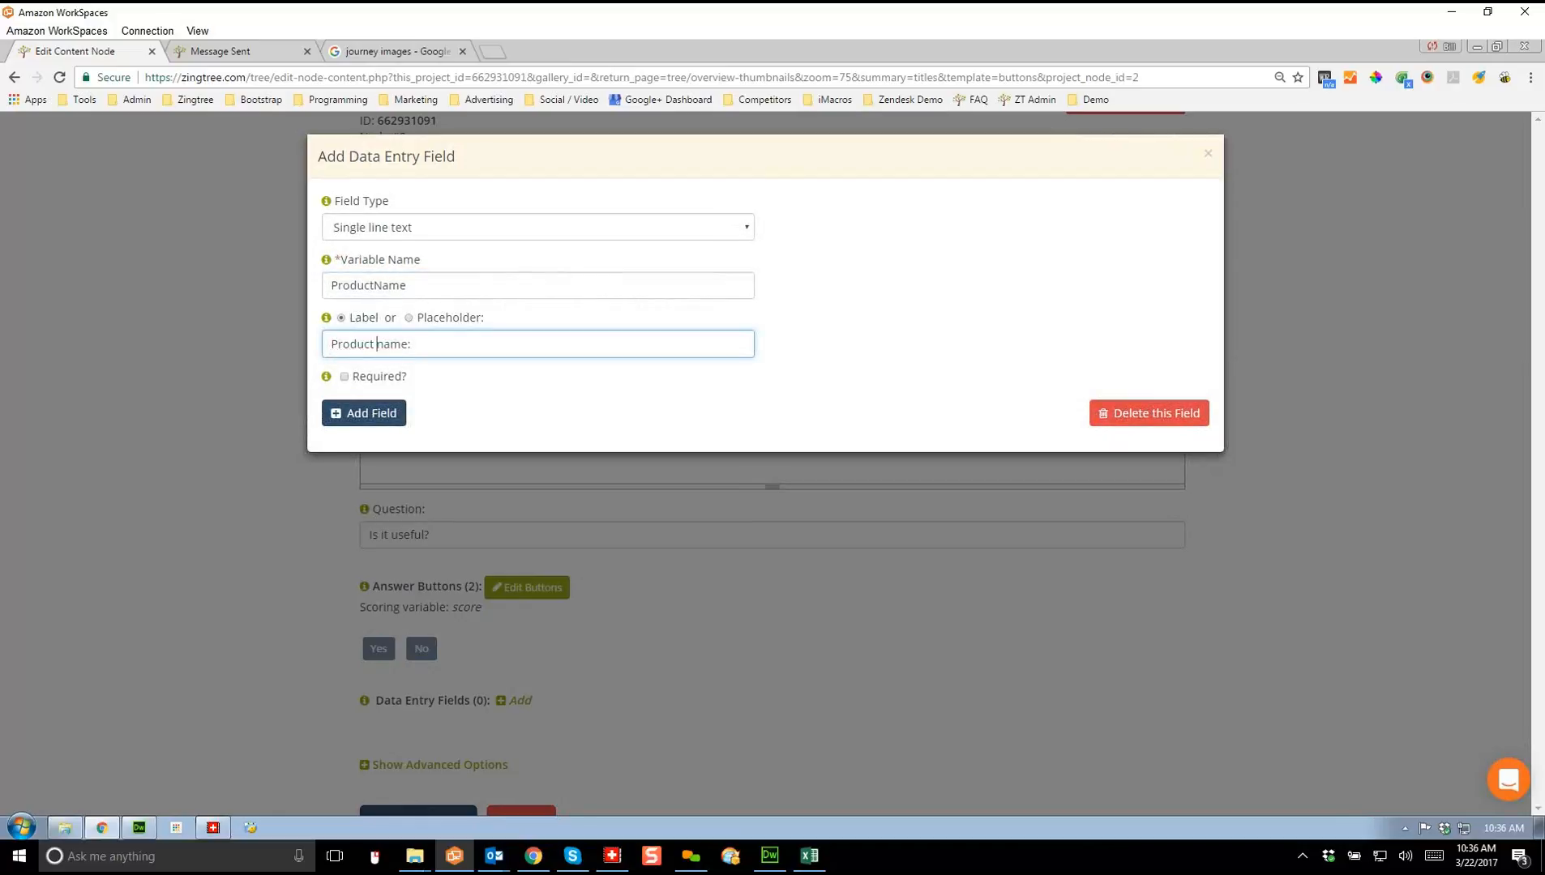
type("What's the")
left_click(538, 228)
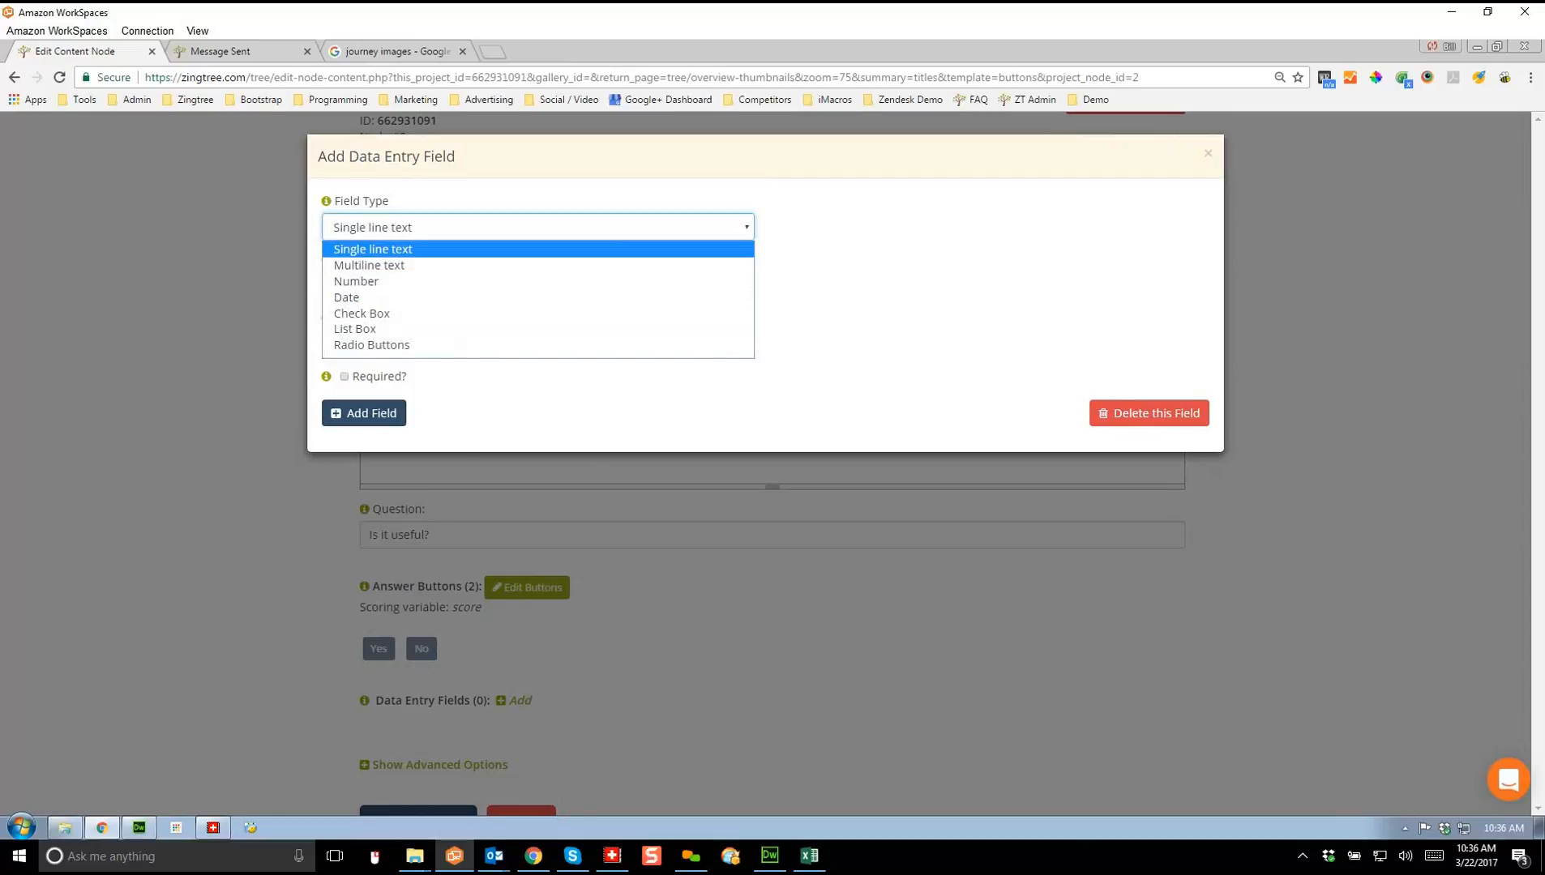
left_click(373, 249)
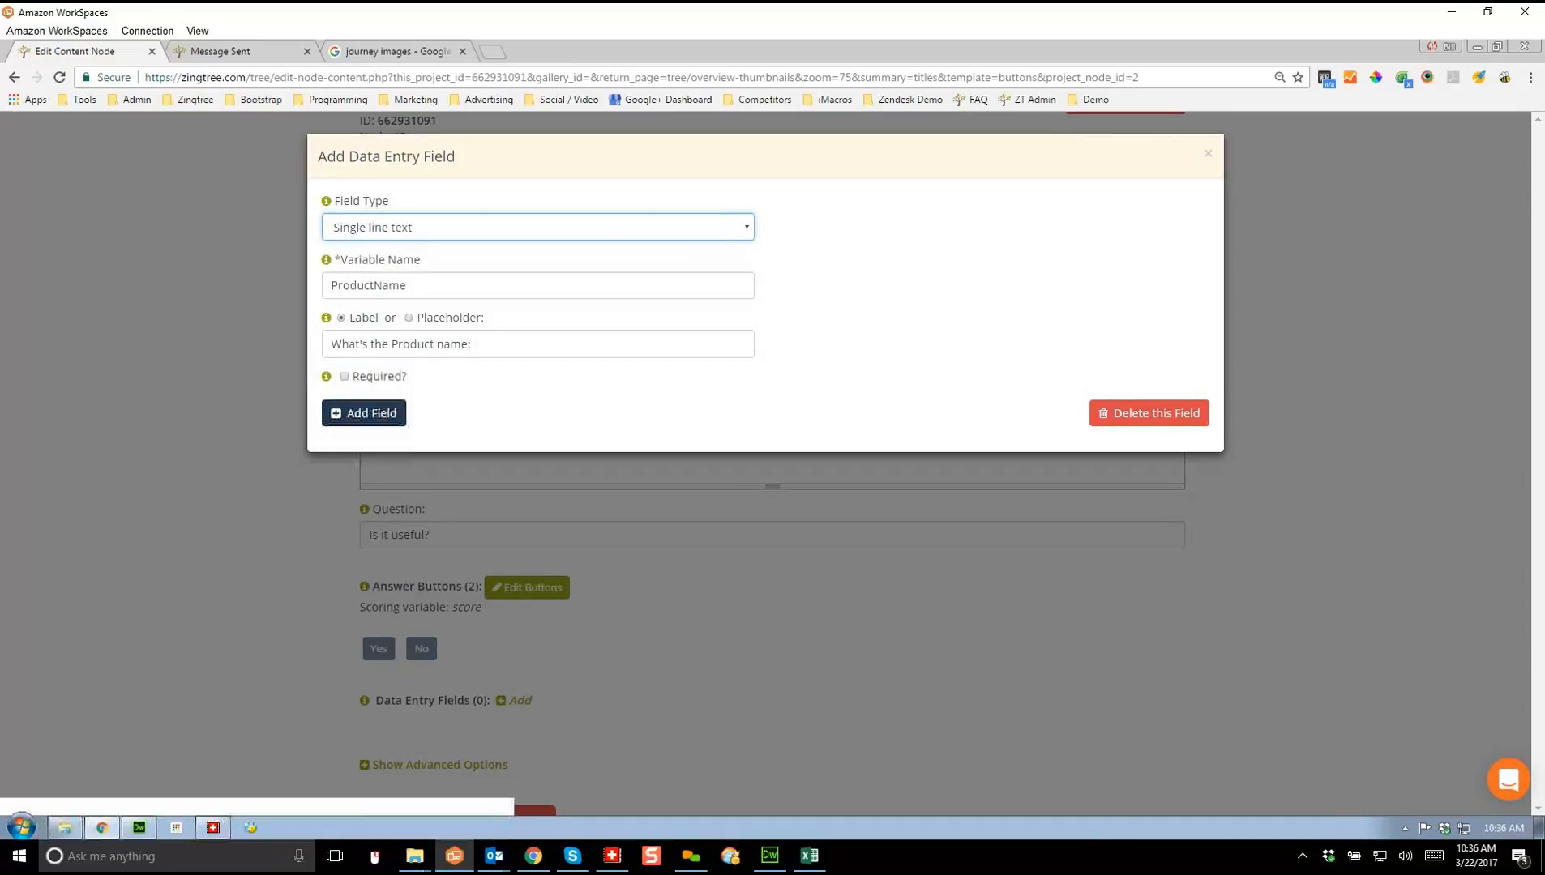
left_click(364, 414)
scroll(766, 463, "down", 2)
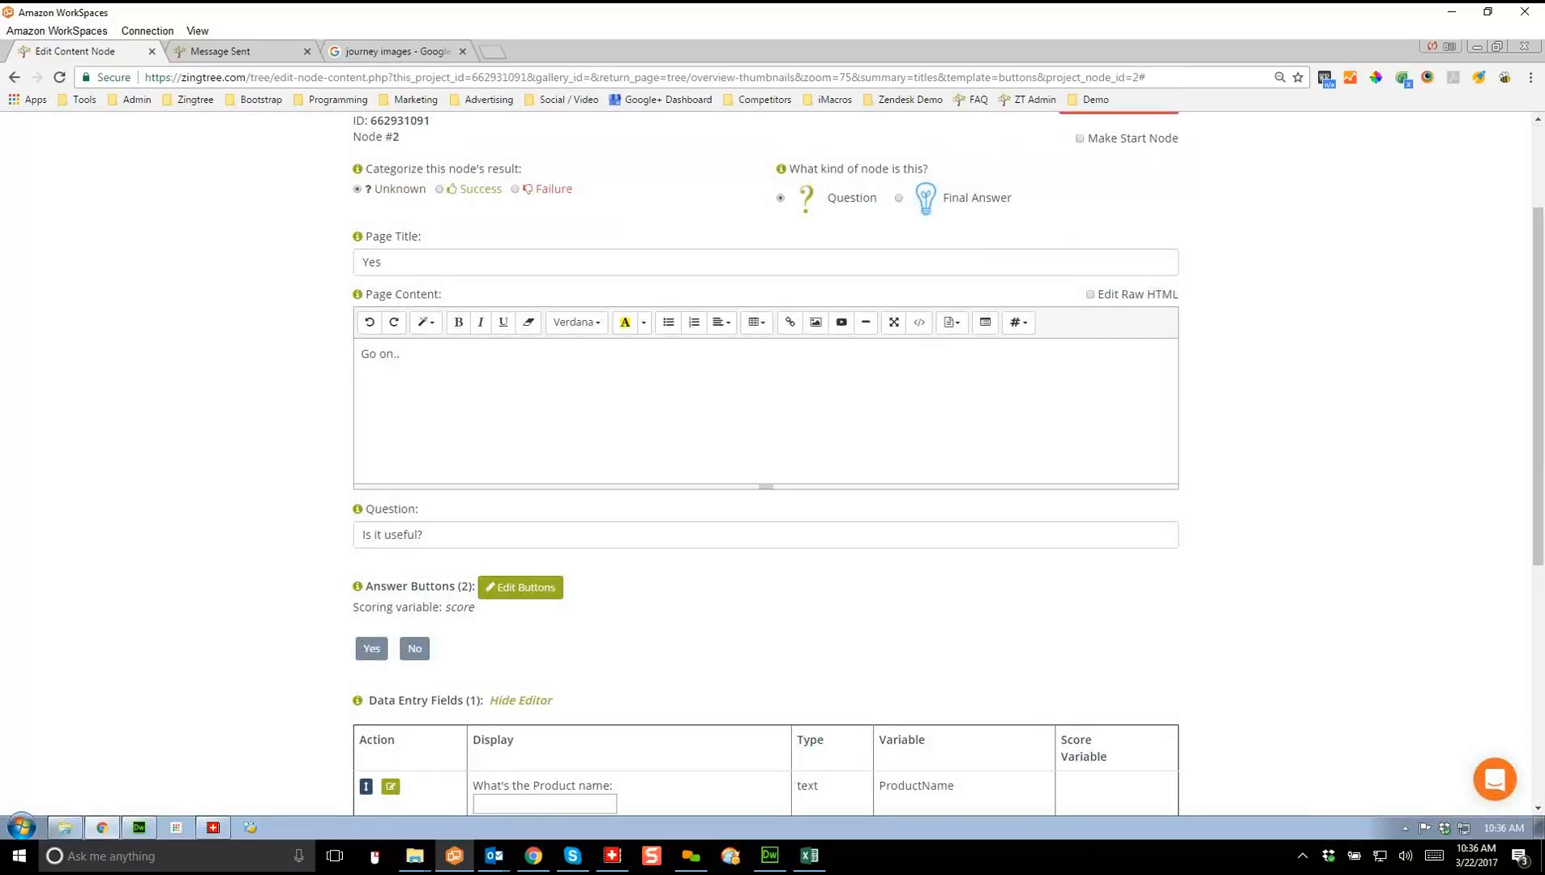
scroll(766, 462, "up", 1)
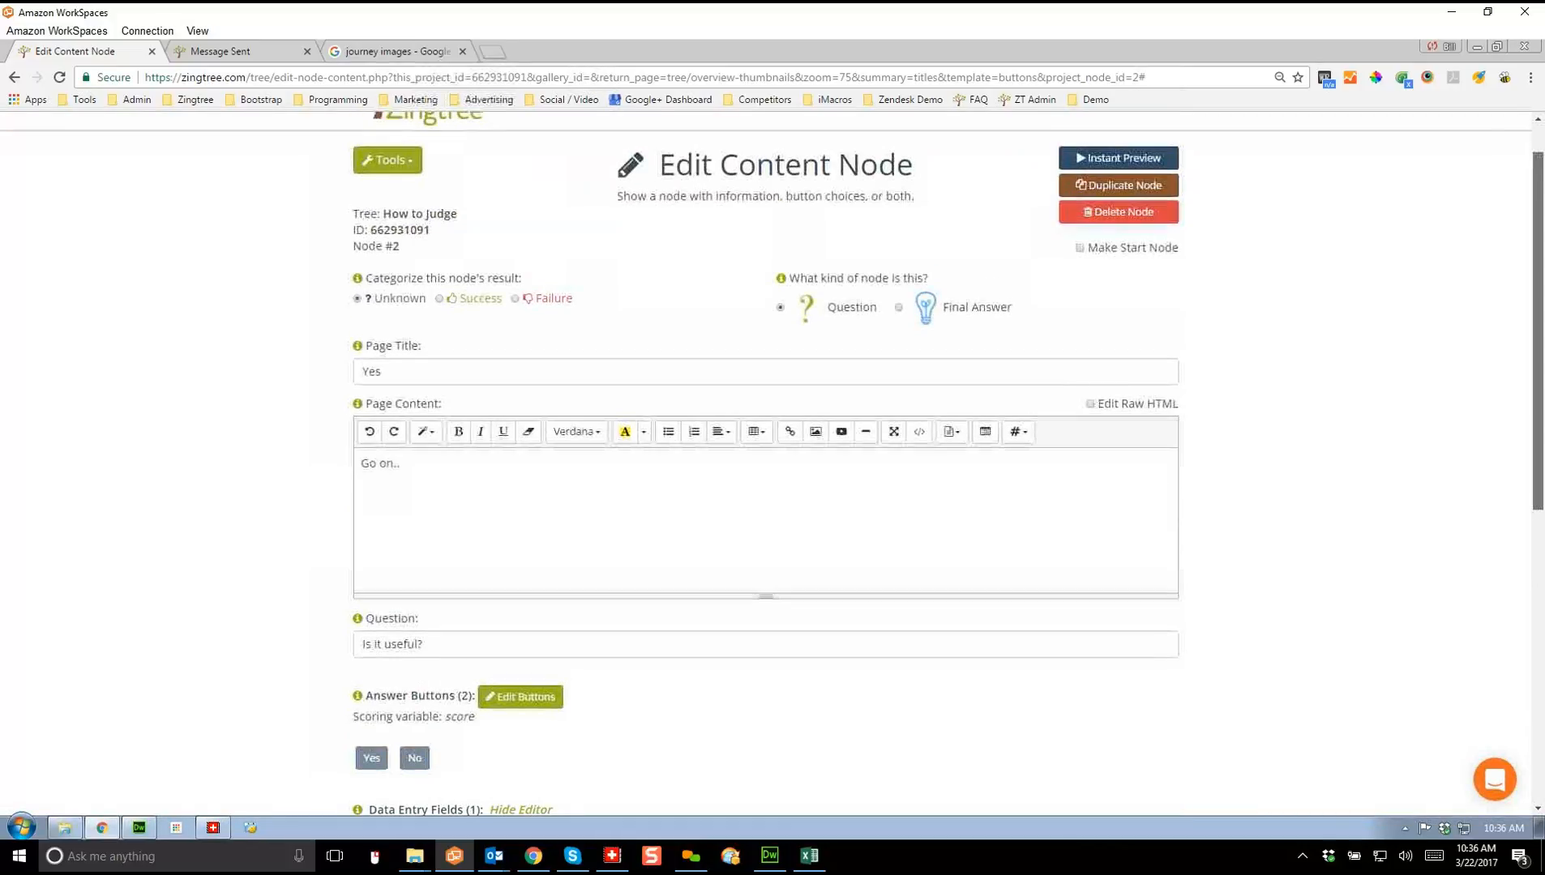
Step: Preview node #2 to check the Product name entry box under "Go on..", then save it
left_click(1119, 157)
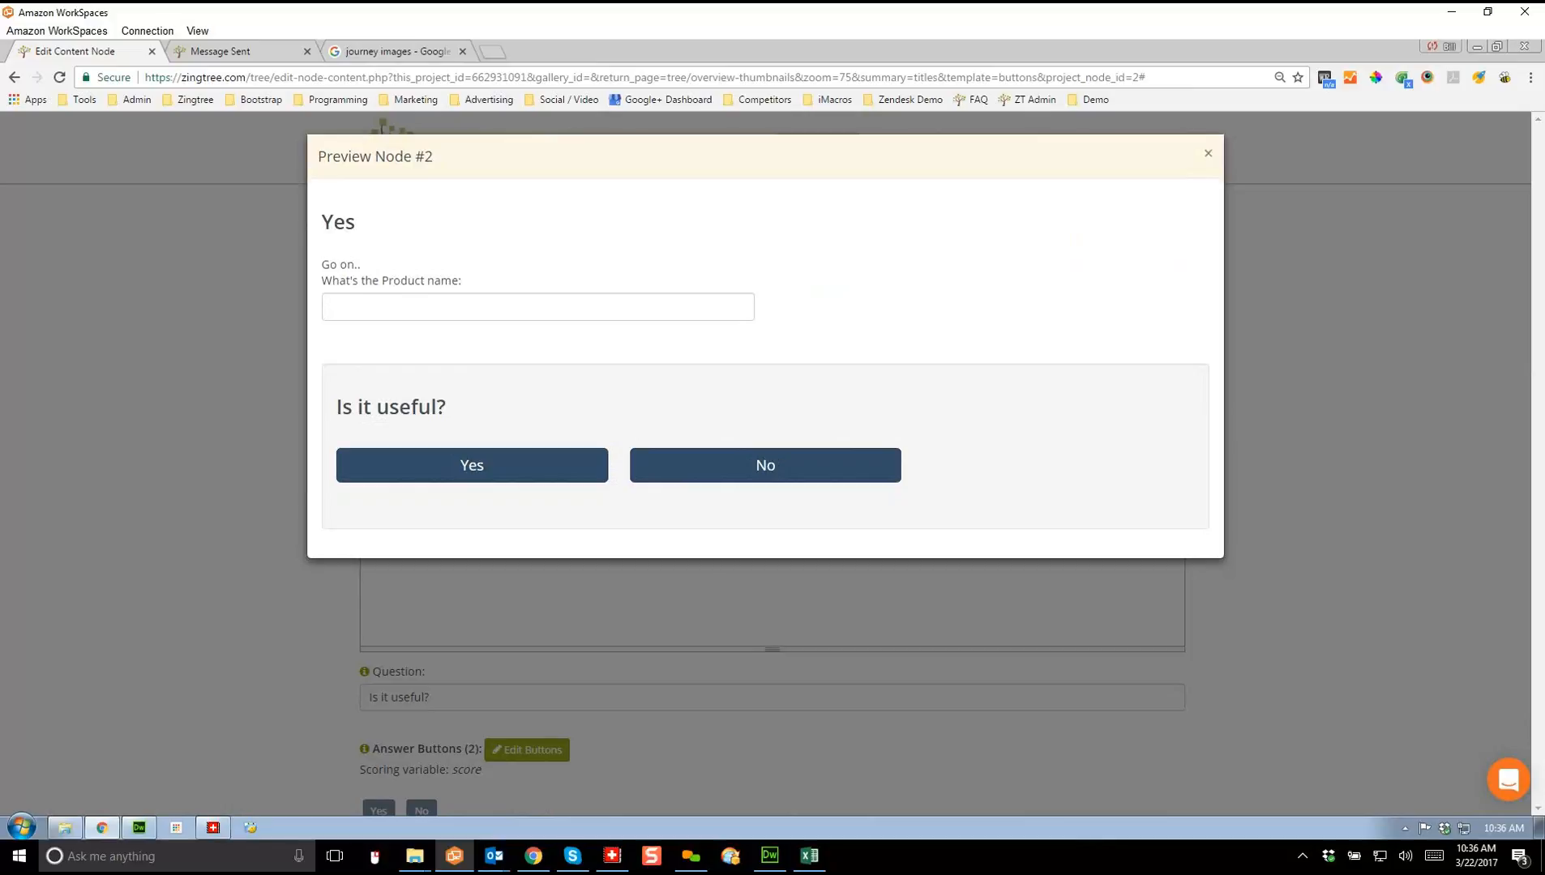
left_click(1207, 153)
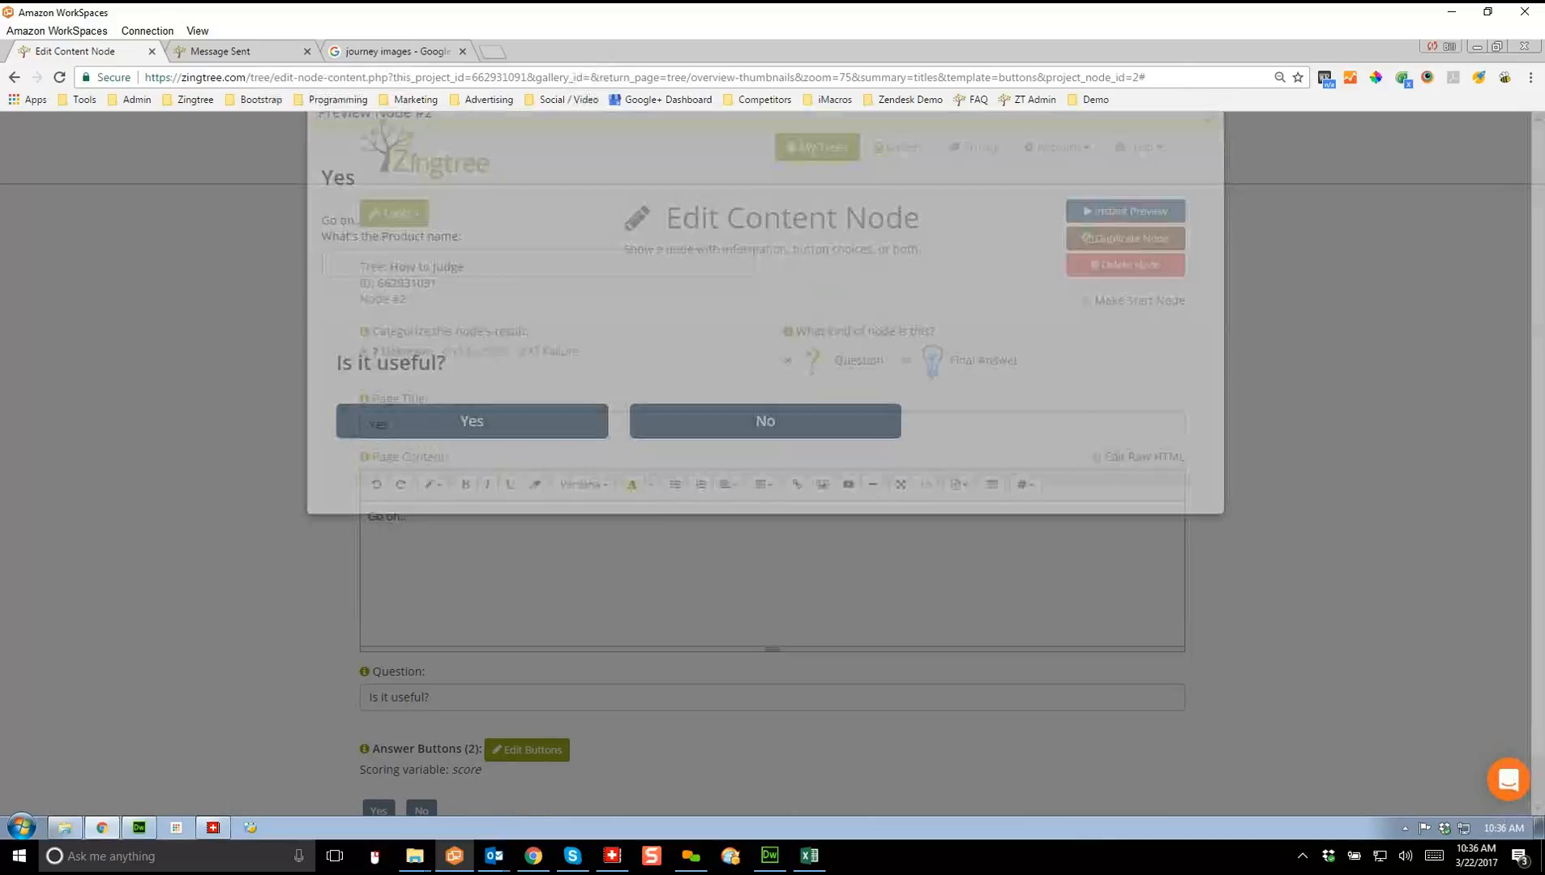
left_click_drag(1538, 284, 1538, 475)
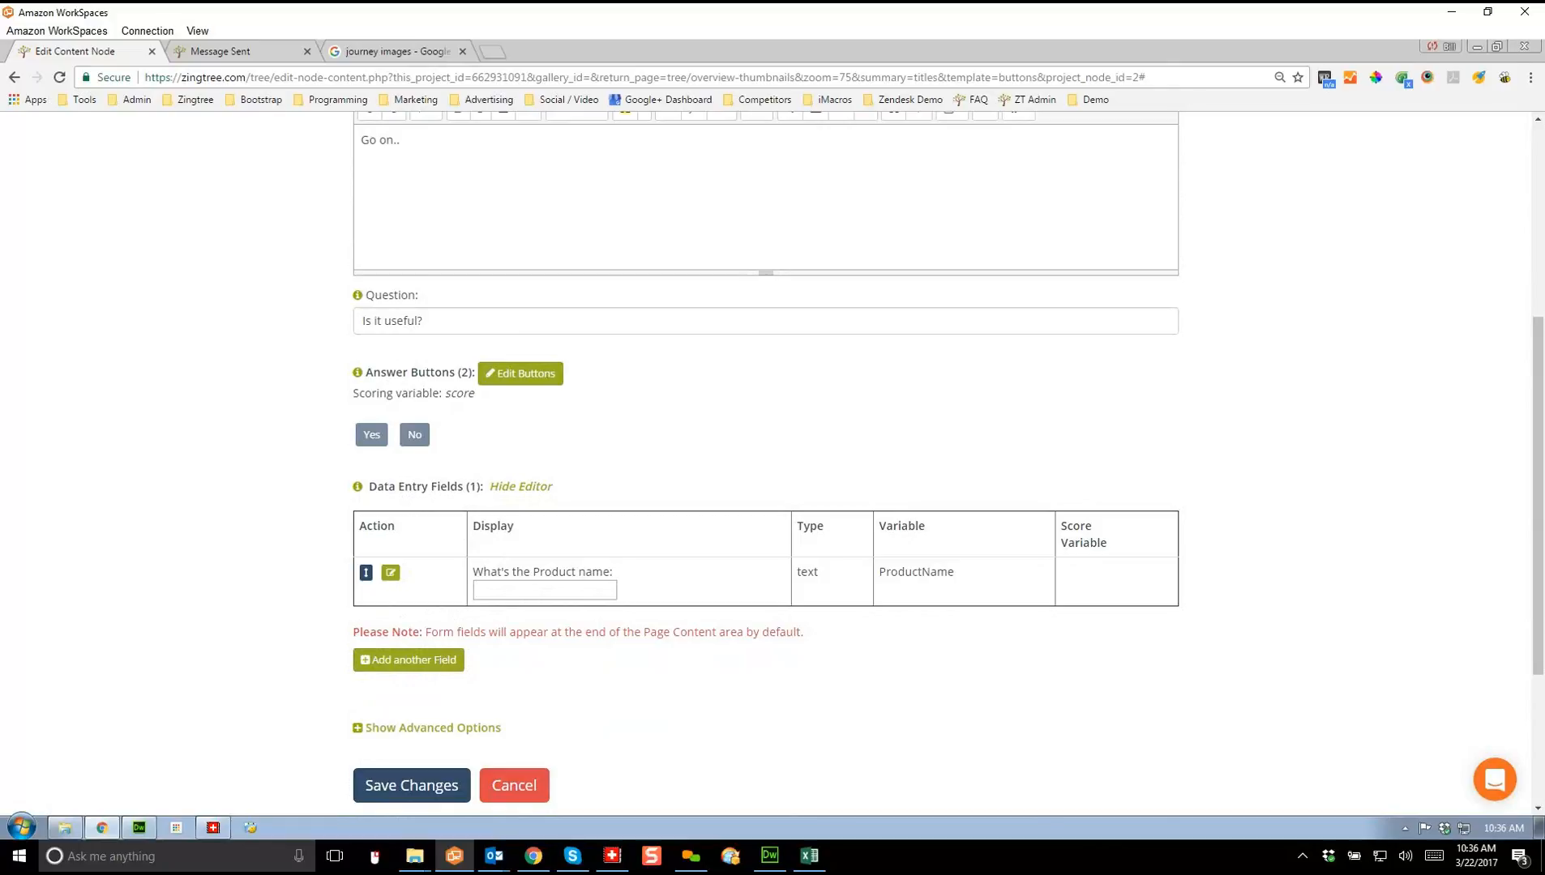
left_click(411, 786)
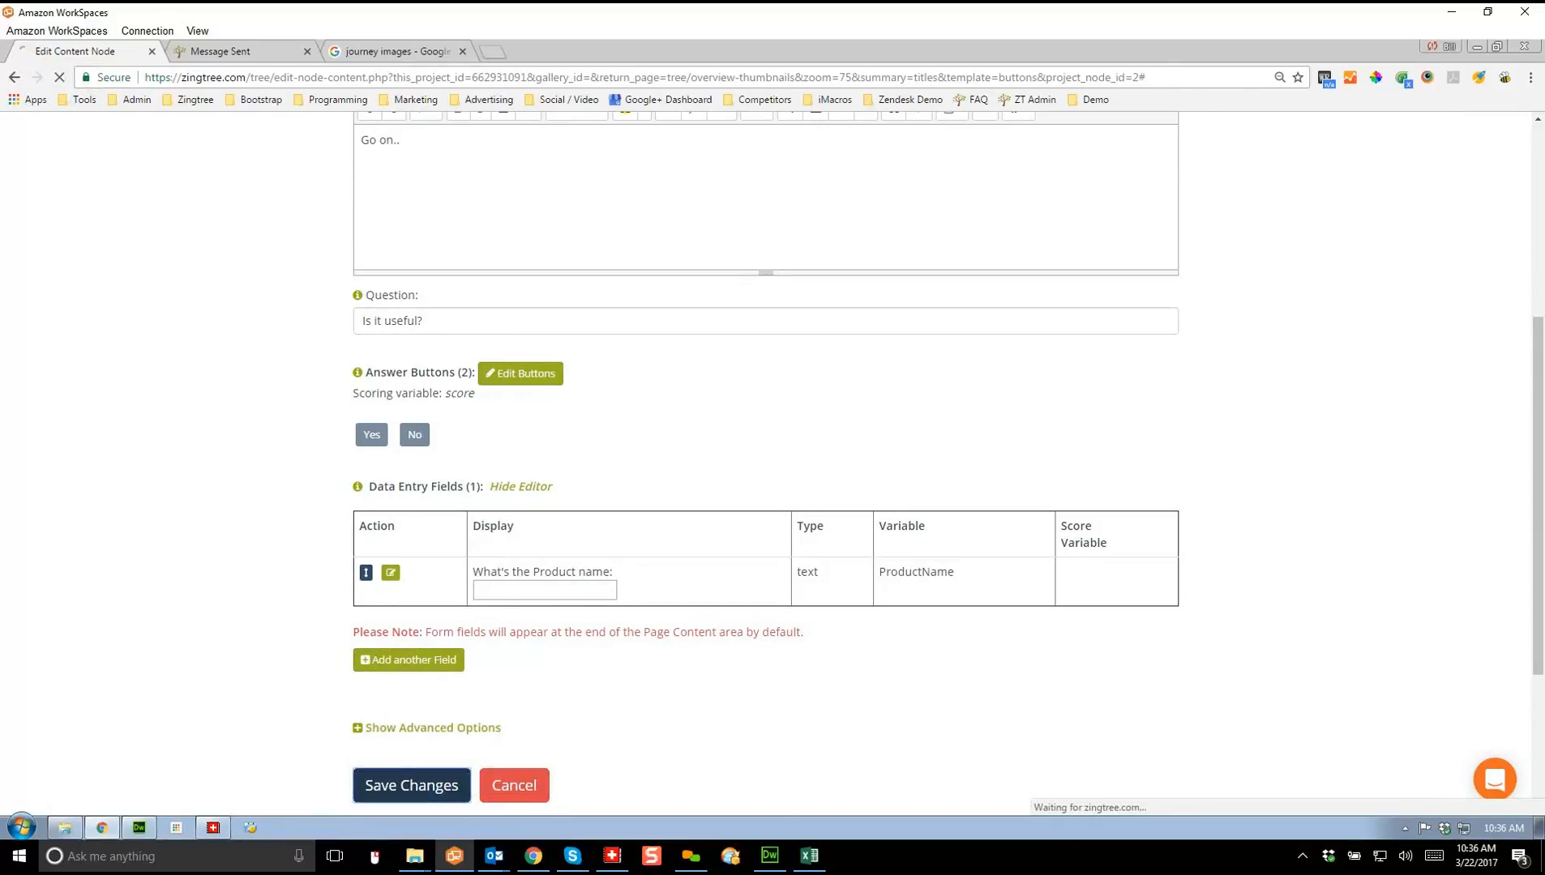
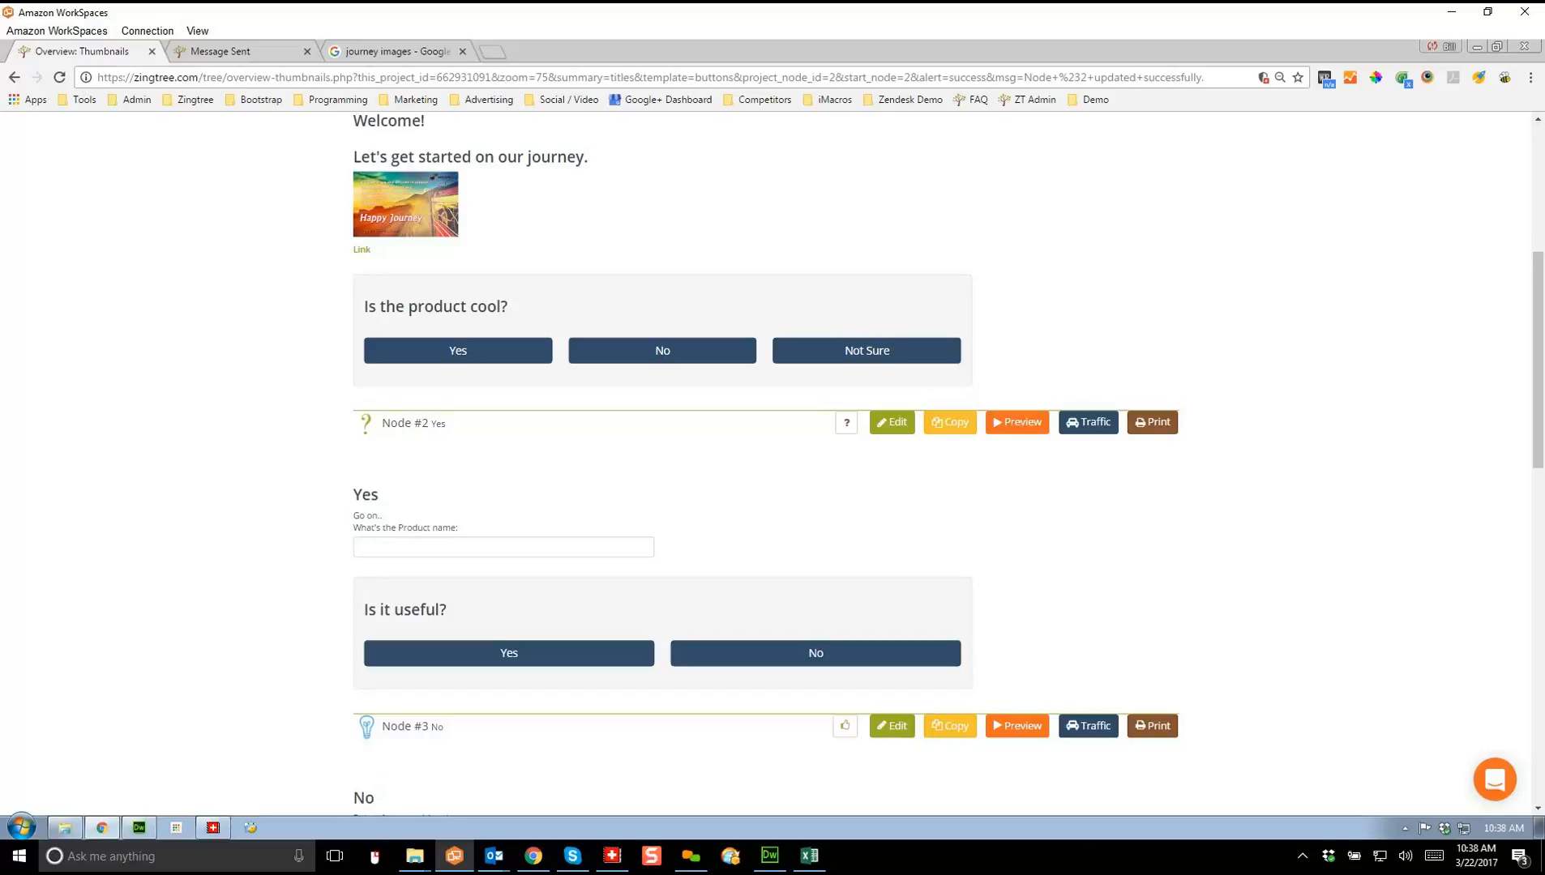
Step: Leave the How to Judge thumbnail overview for the My Trees list
scroll(765, 462, "up", 5)
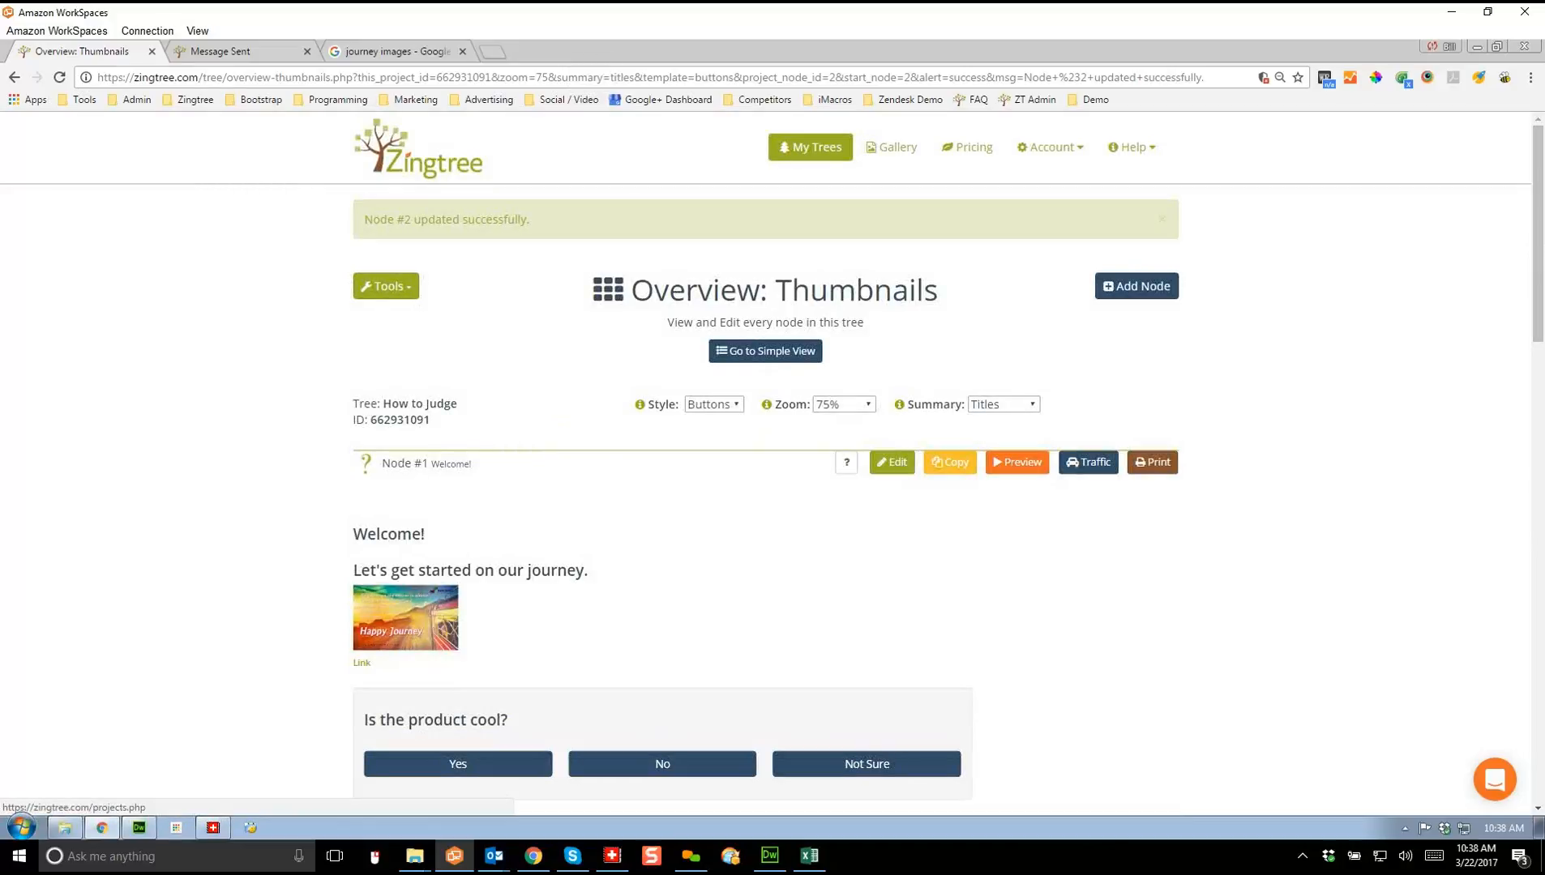
left_click(809, 148)
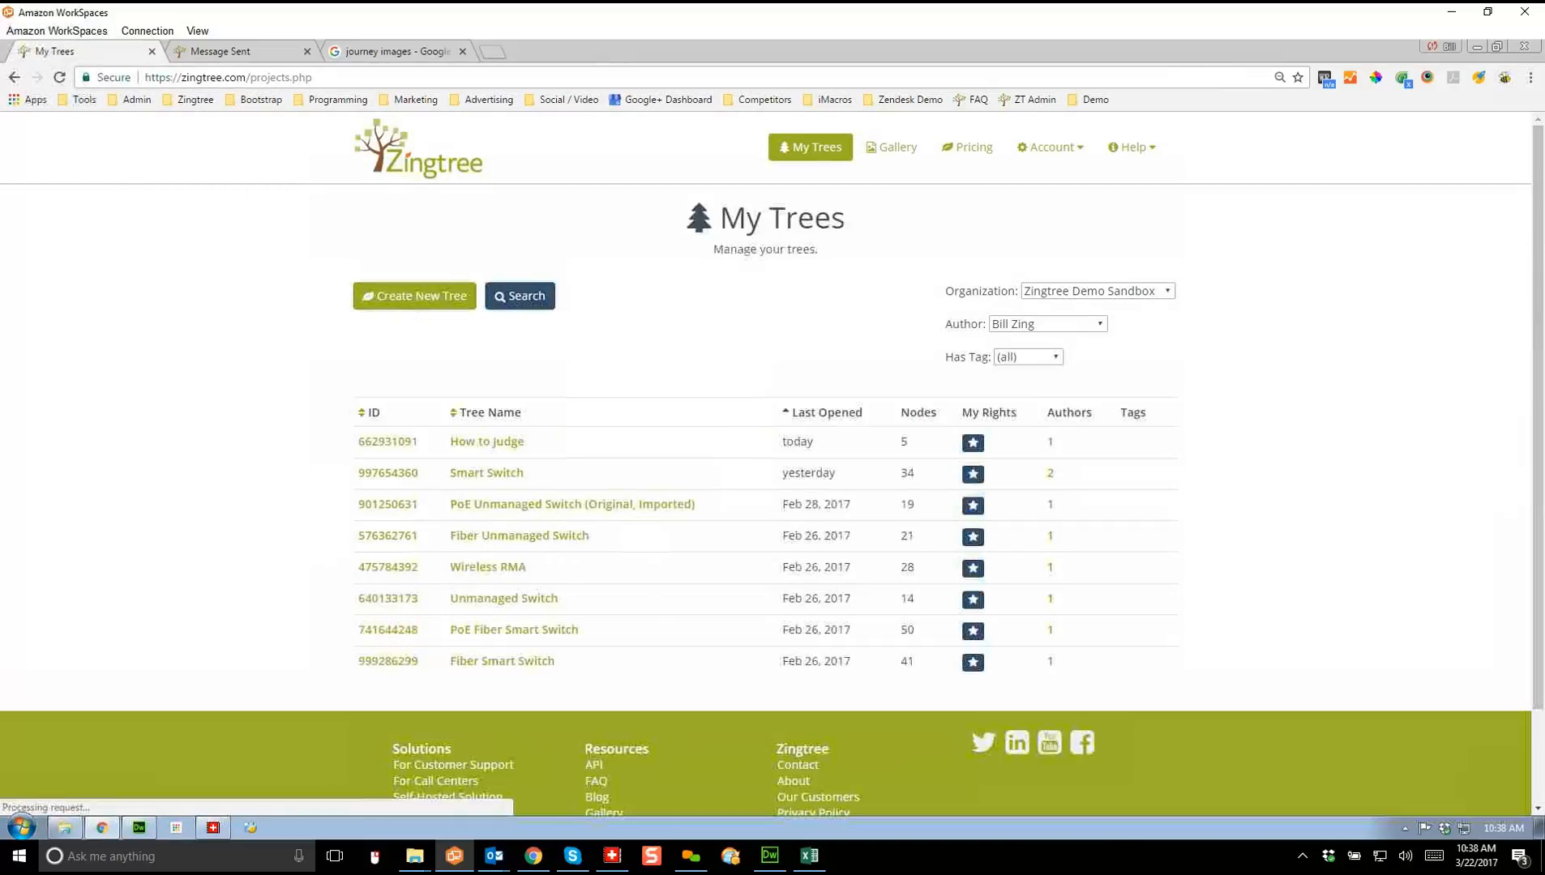
Step: Start a new tree using 'Import from Google Sheets' and open its Learn more blog guide
left_click(414, 295)
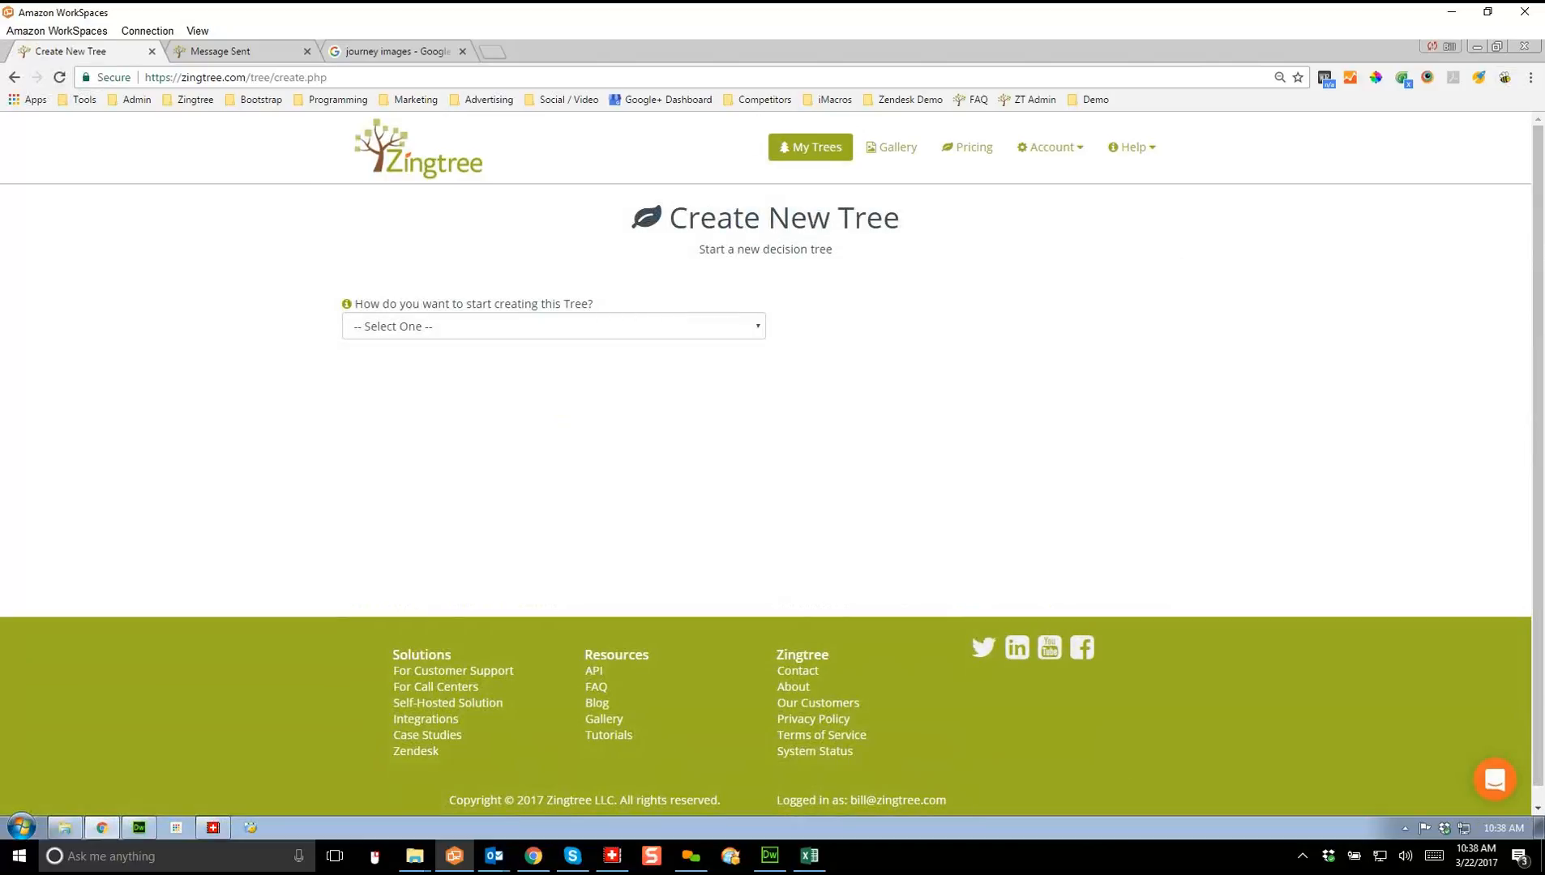
left_click(553, 327)
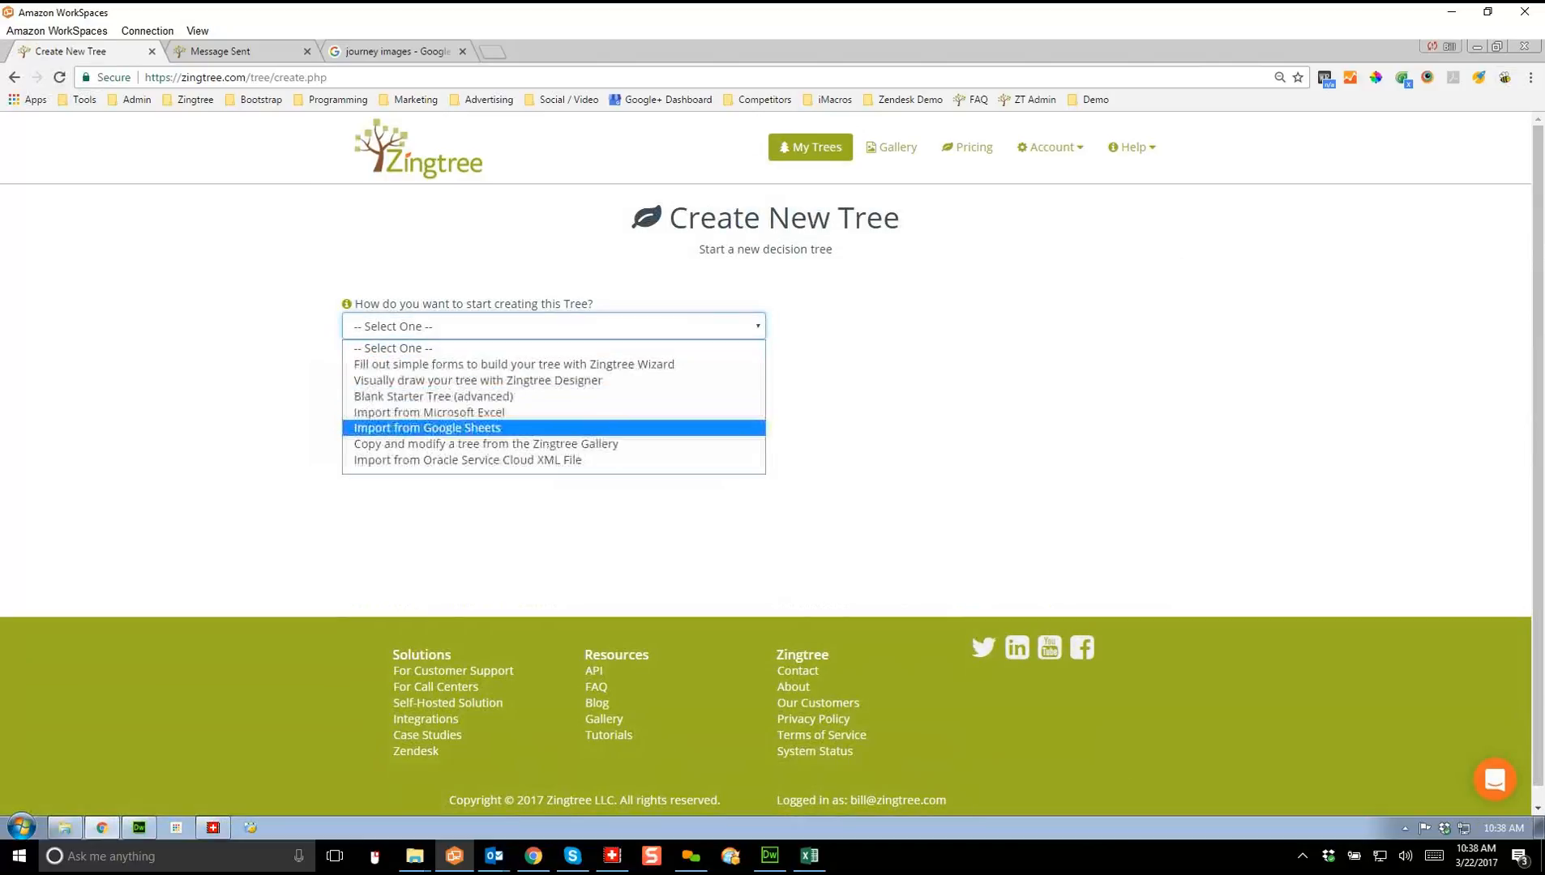
left_click(428, 428)
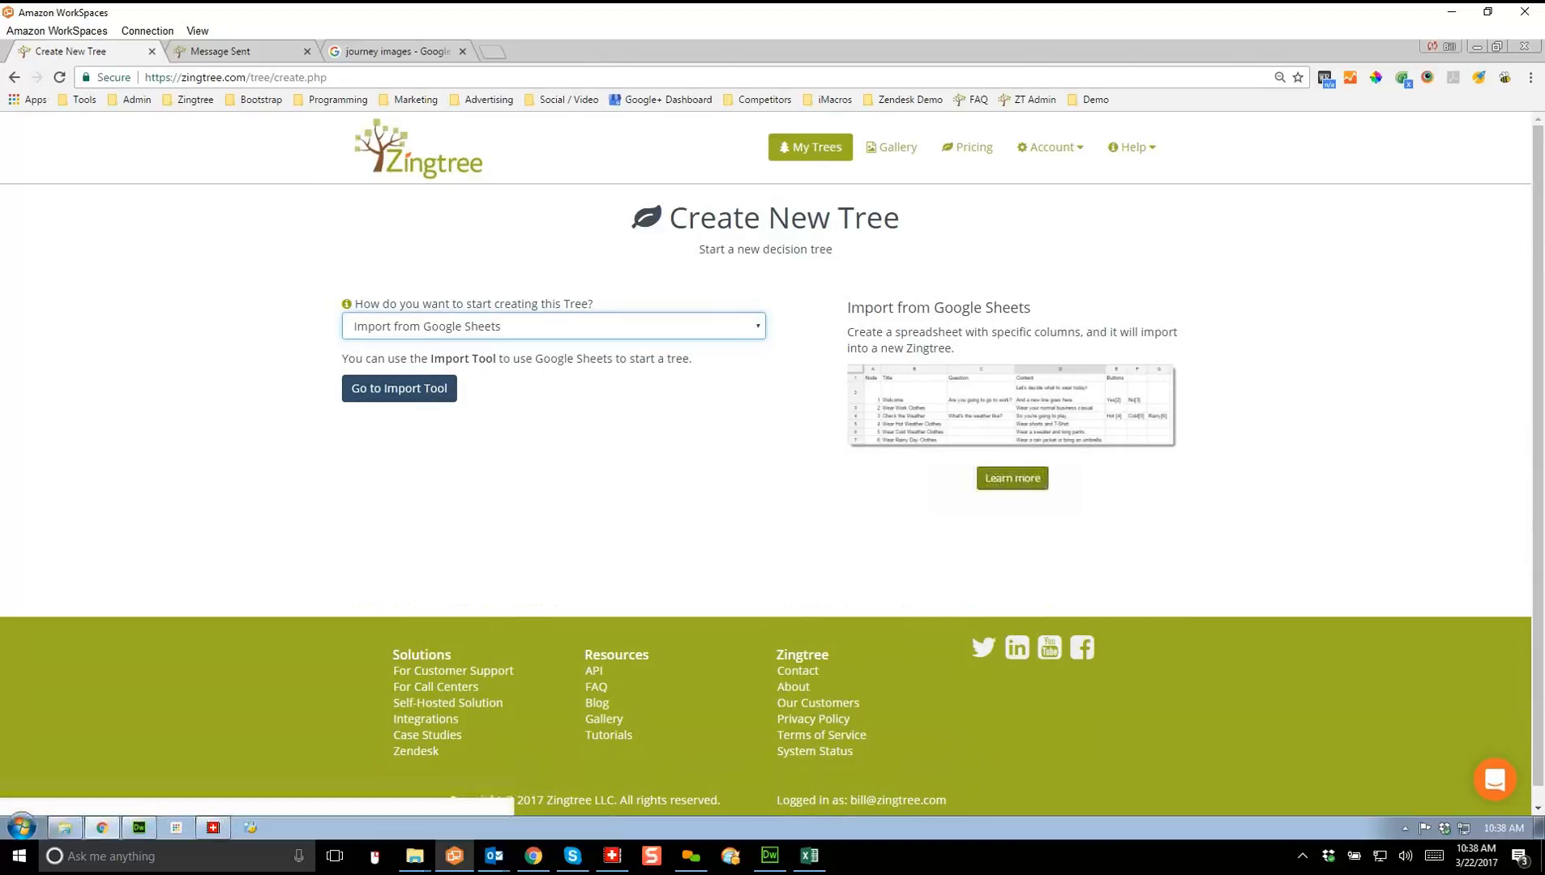
left_click(1012, 478)
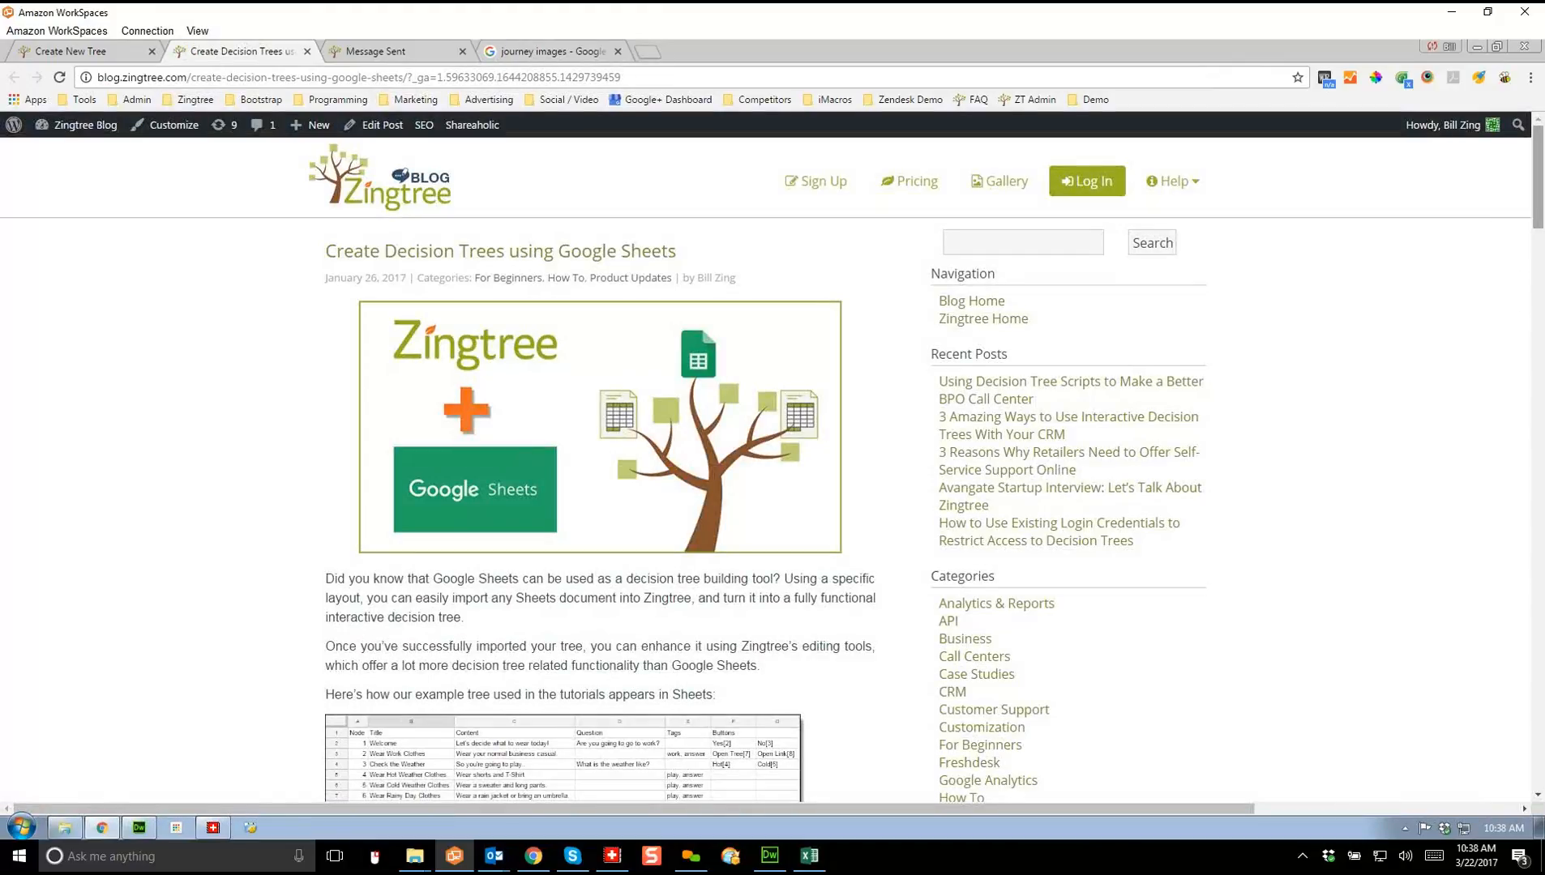
Step: Open the 'Zingtree Import Demo' example spreadsheet from the blog post's Google Sheets link
scroll(600, 470, "down", 6)
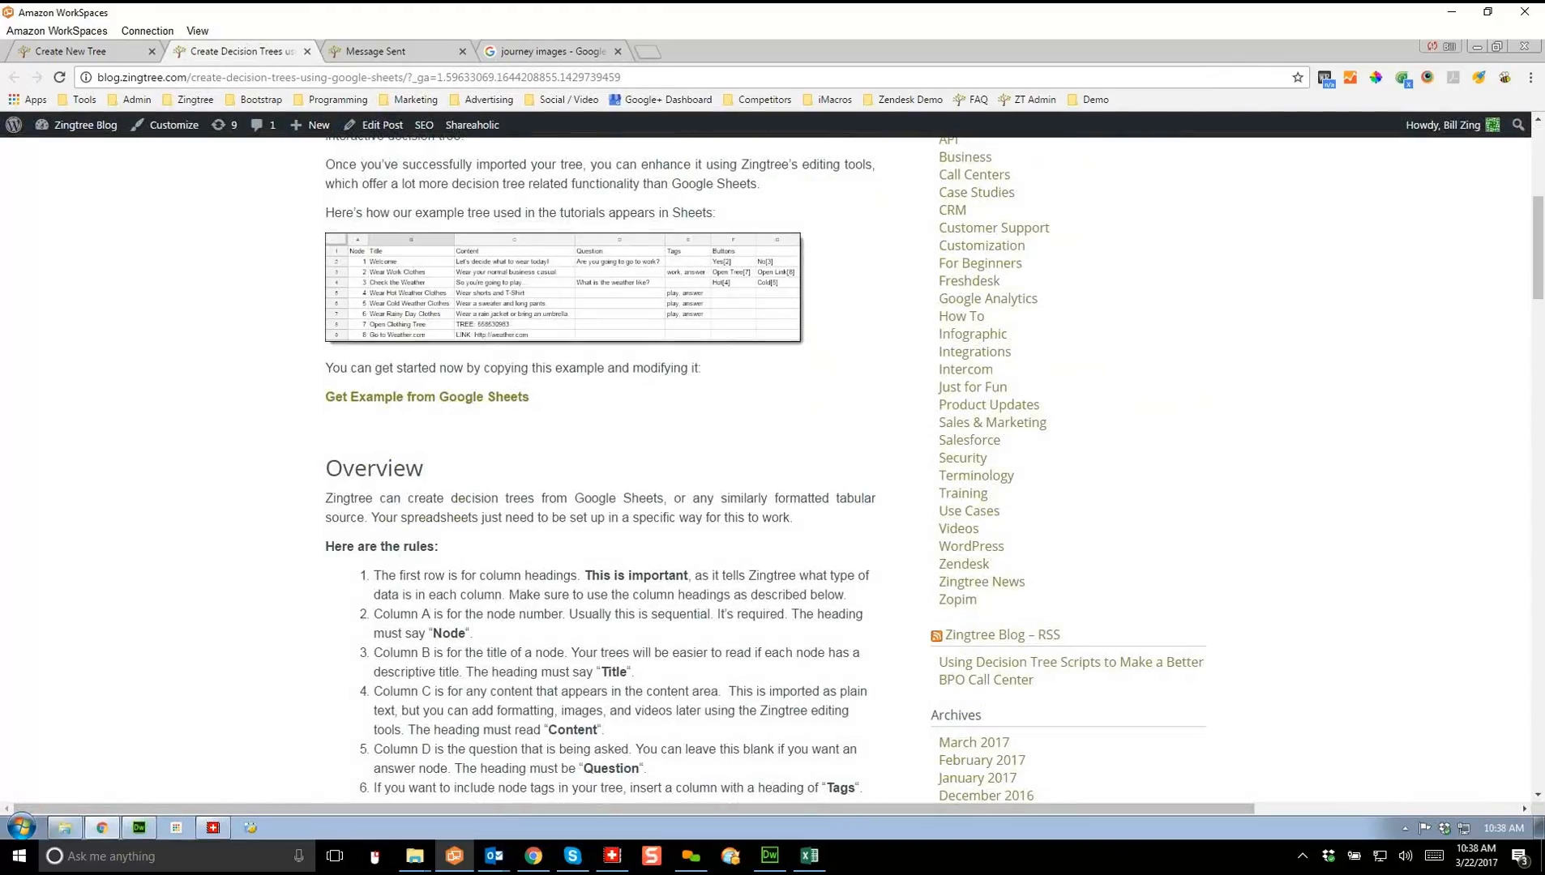
left_click(427, 396)
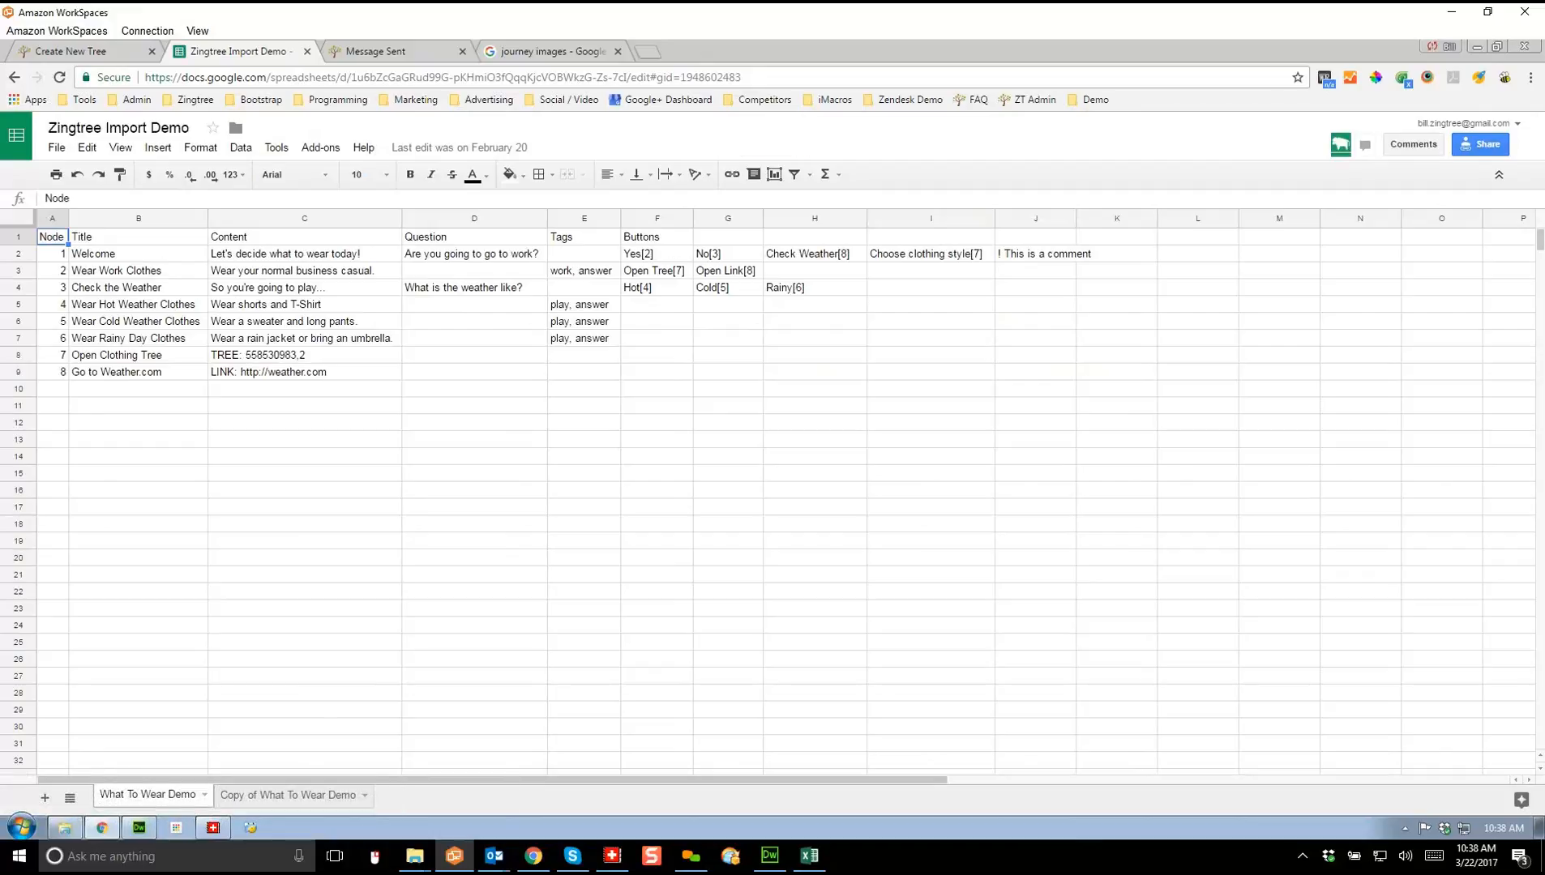
Step: Copy cells A1:J9 of the example sheet and open Zingtree's copy-and-paste Import Tool
left_click_drag(52, 237, 1036, 372)
key("ctrl+c")
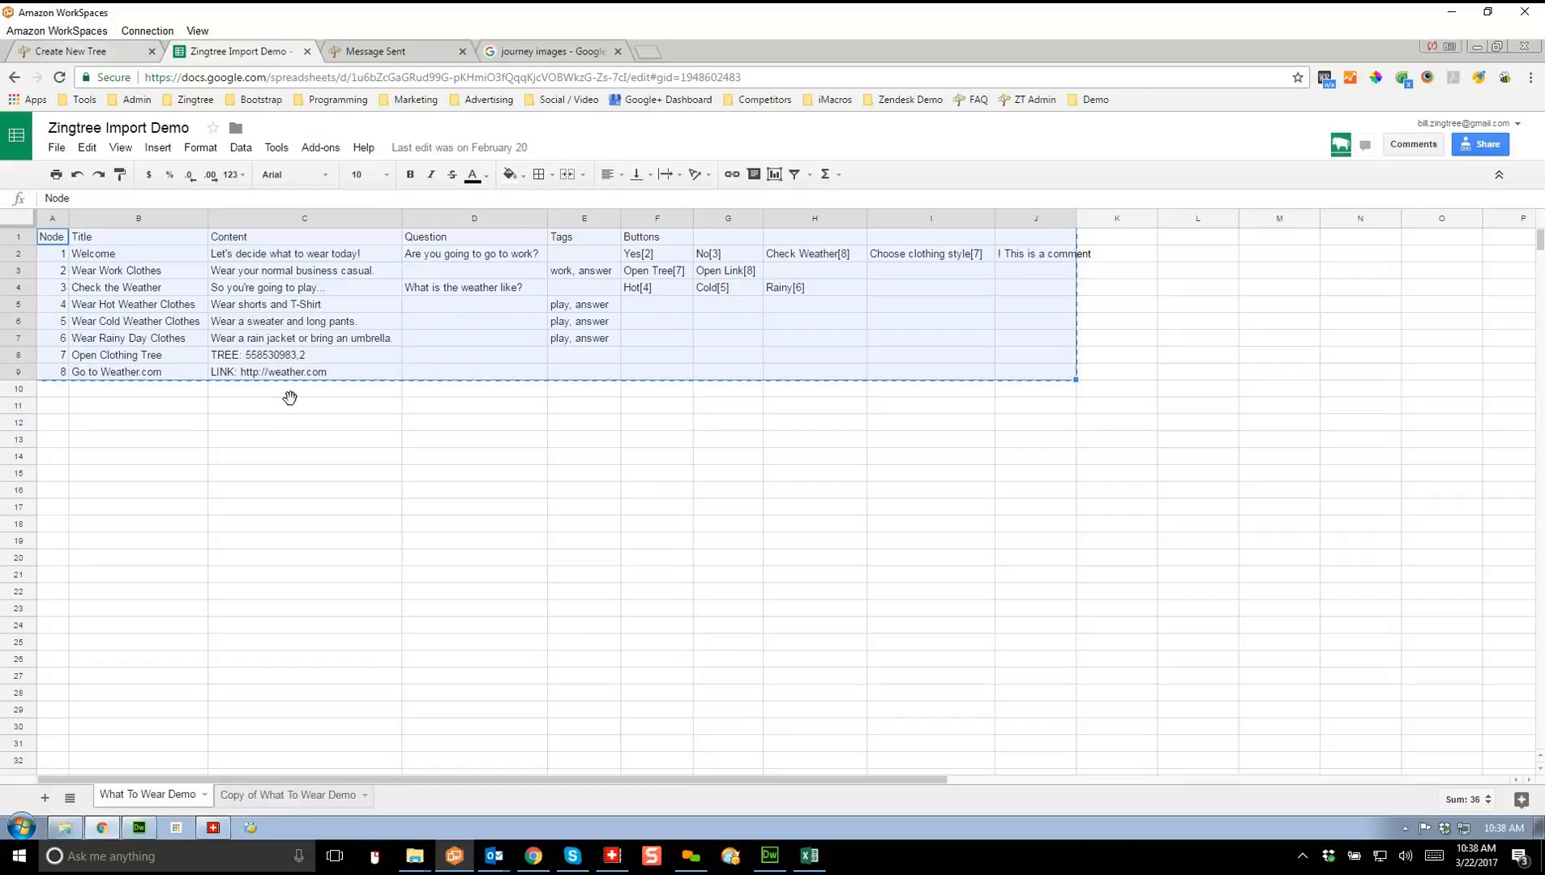
left_click(81, 51)
left_click(399, 388)
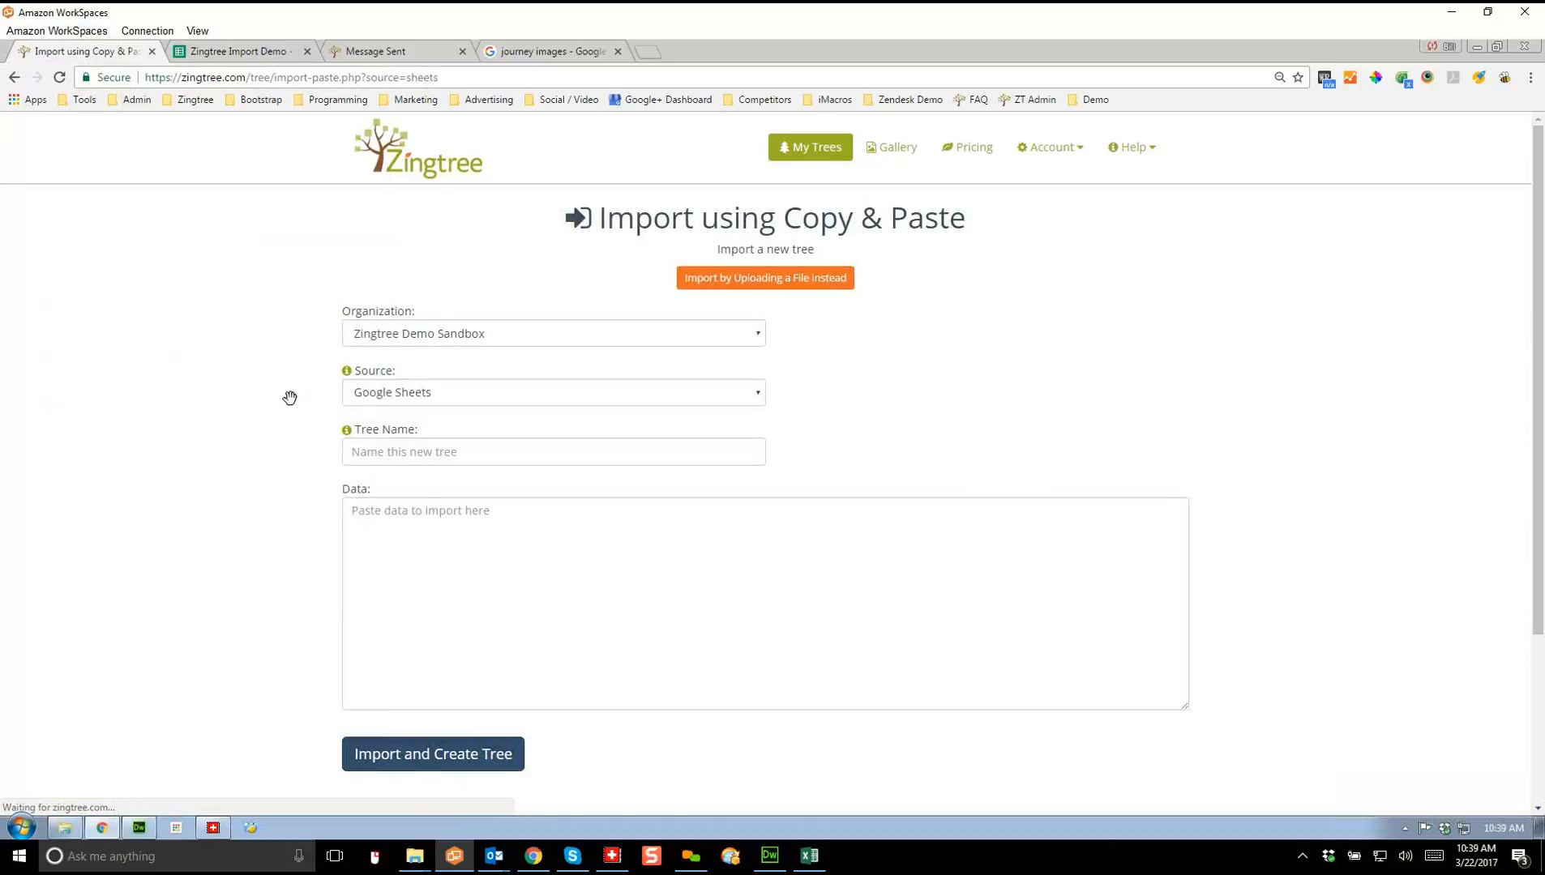
Step: Paste the copied rows into the Data box, name the tree 'Spreadsheet', and import it
left_click(454, 552)
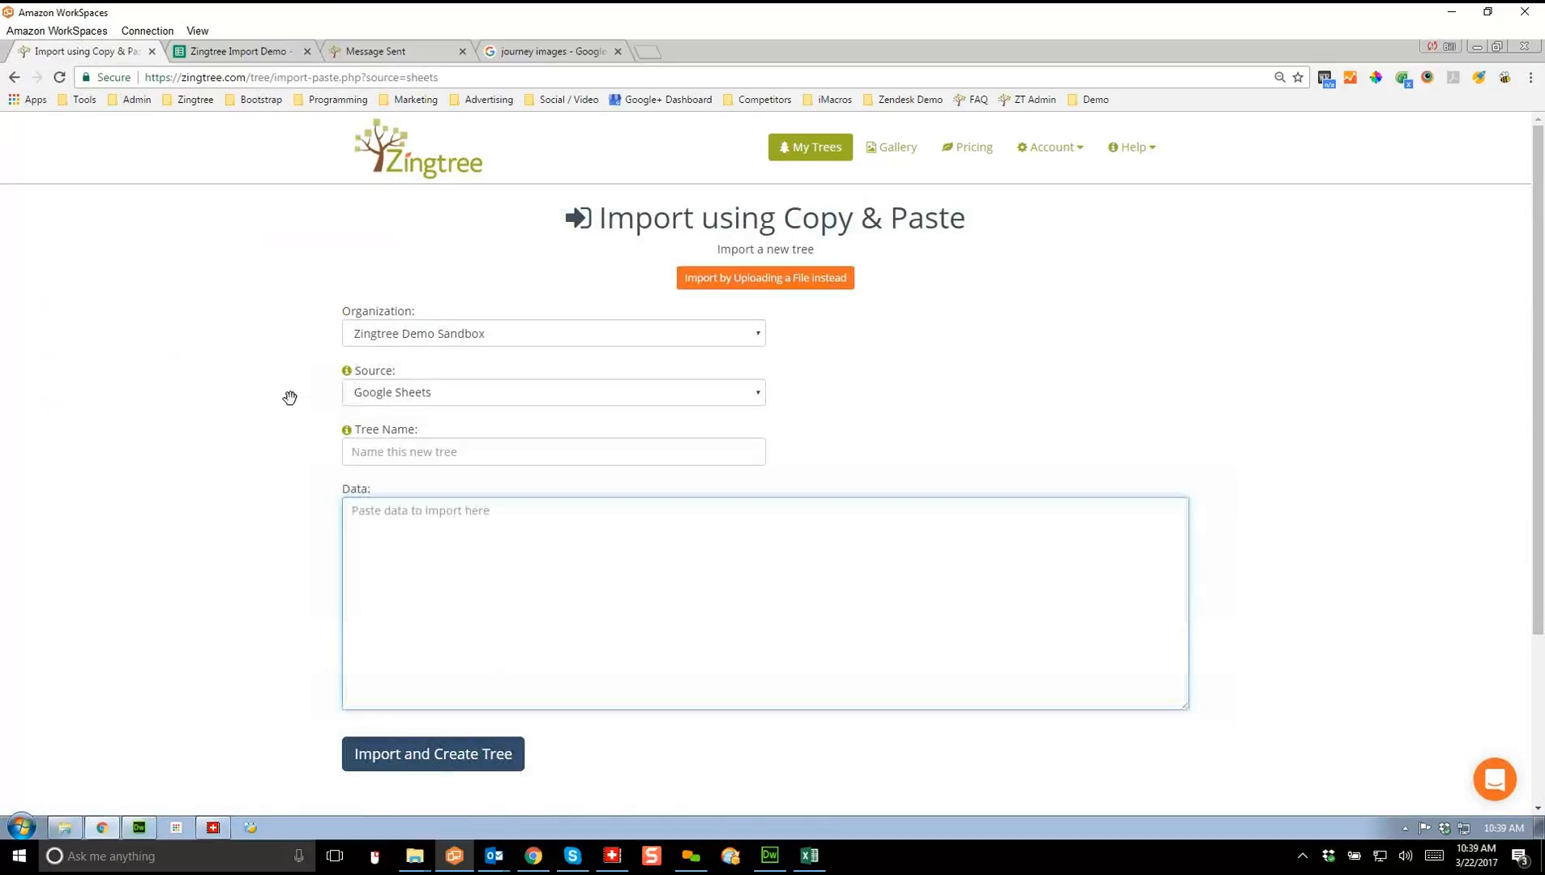
key("ctrl+v")
left_click(553, 452)
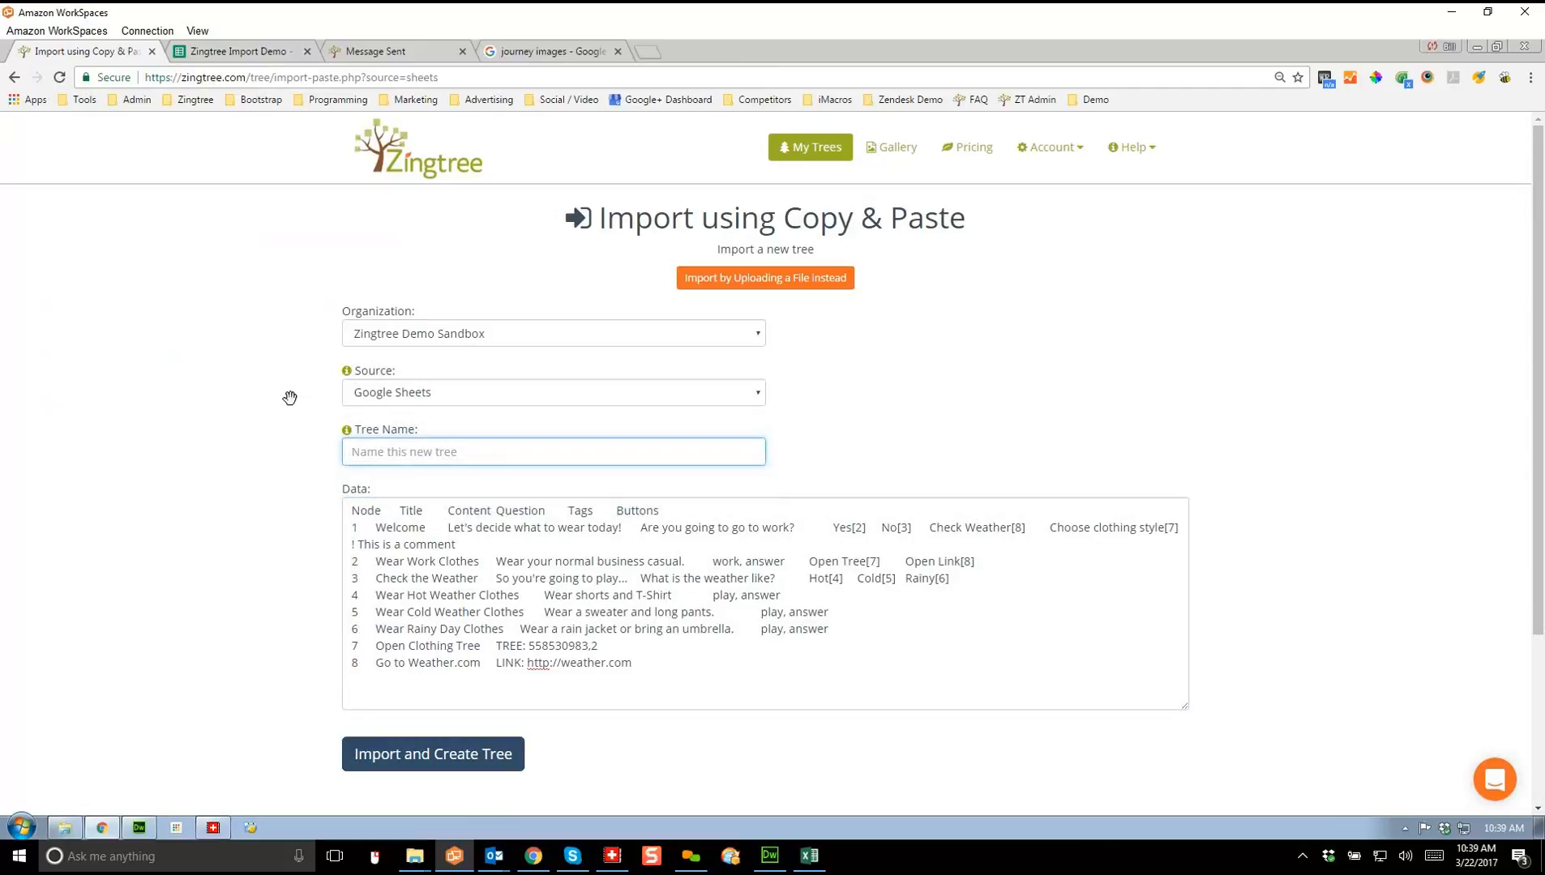
type("Spreadsheet")
left_click(433, 754)
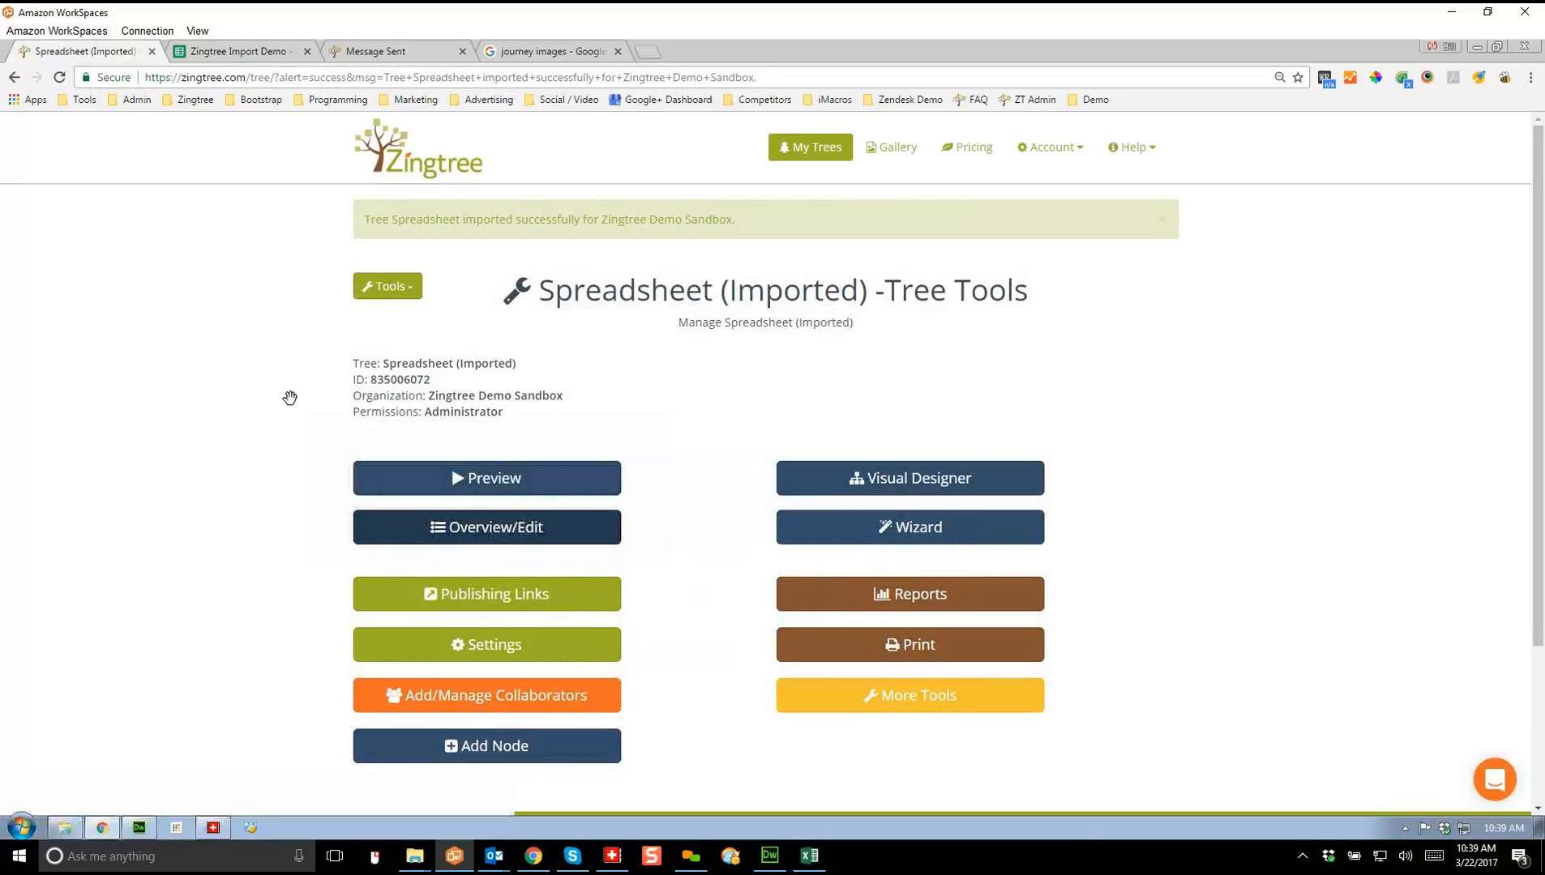
Step: Inspect the imported nodes, including node #7 linking to another tree, then preview from node #1
left_click(486, 527)
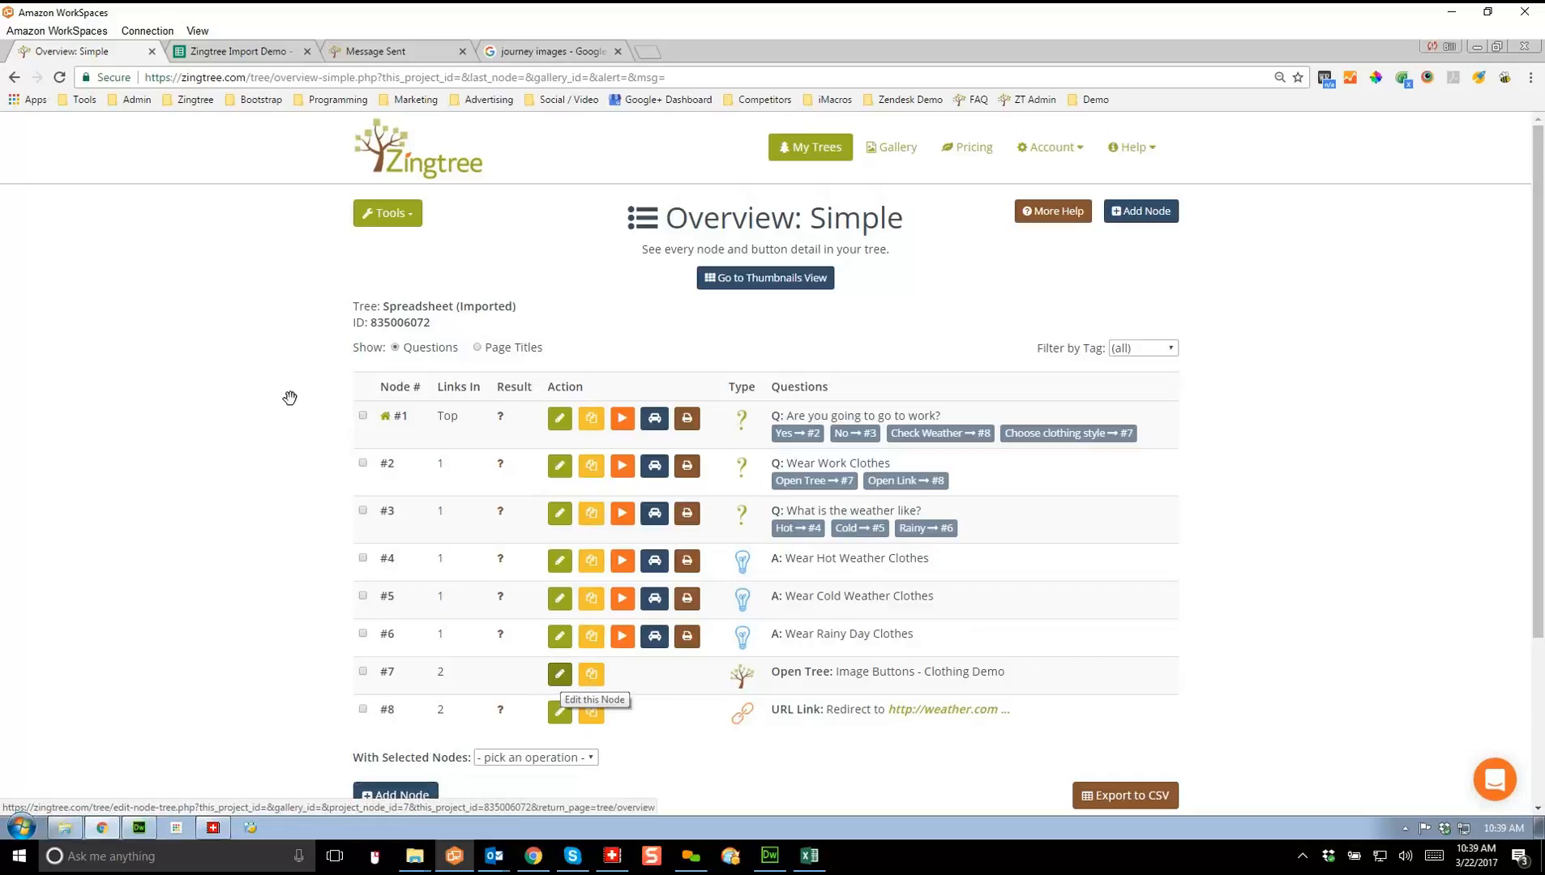
left_click(560, 673)
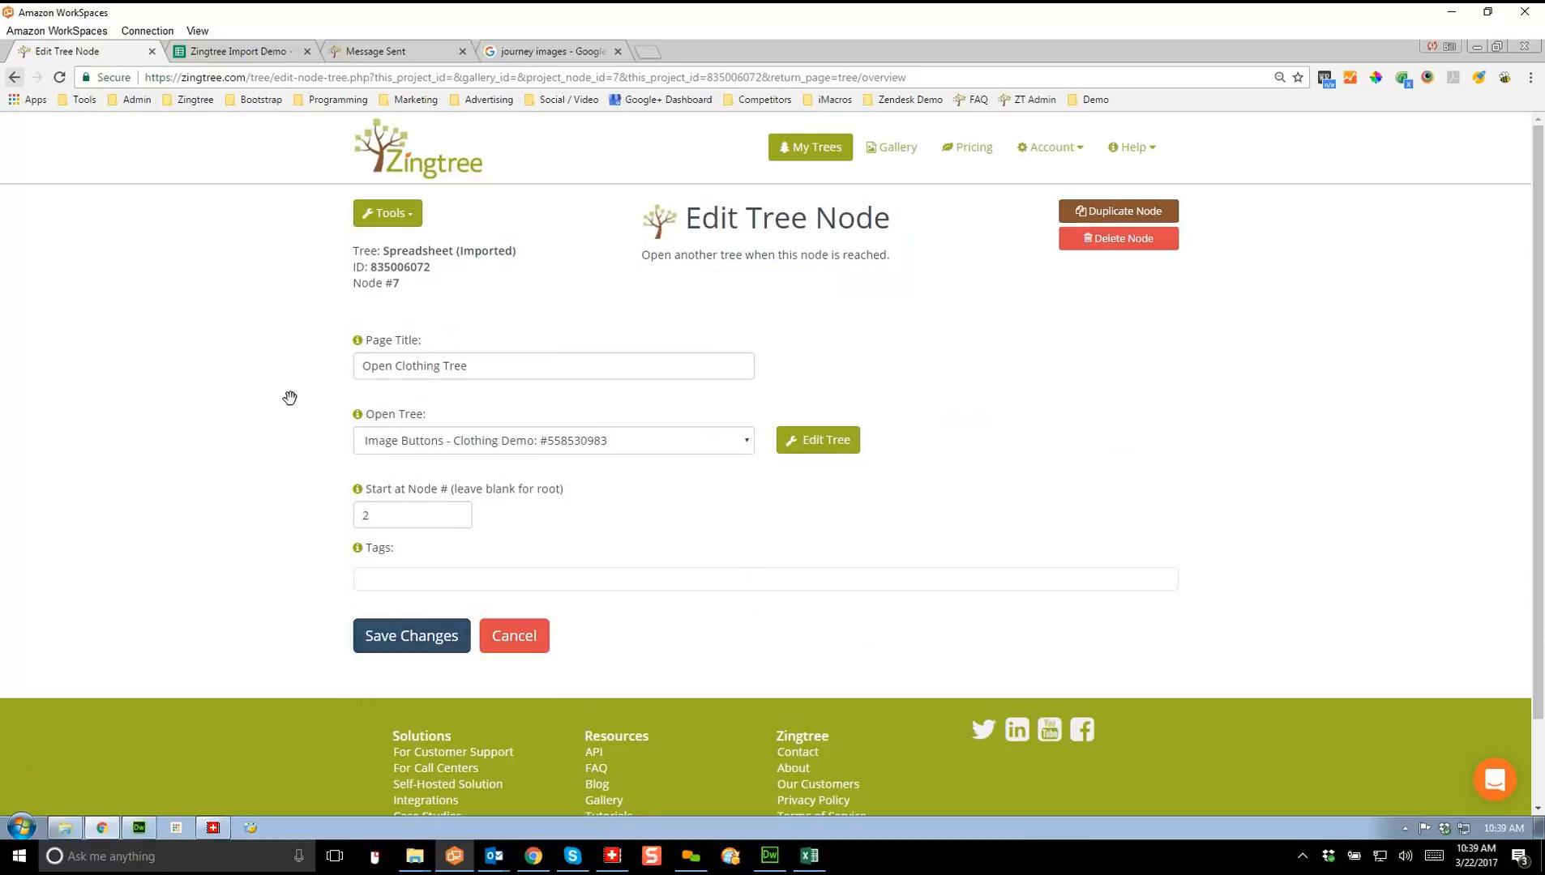
key("alt+Left")
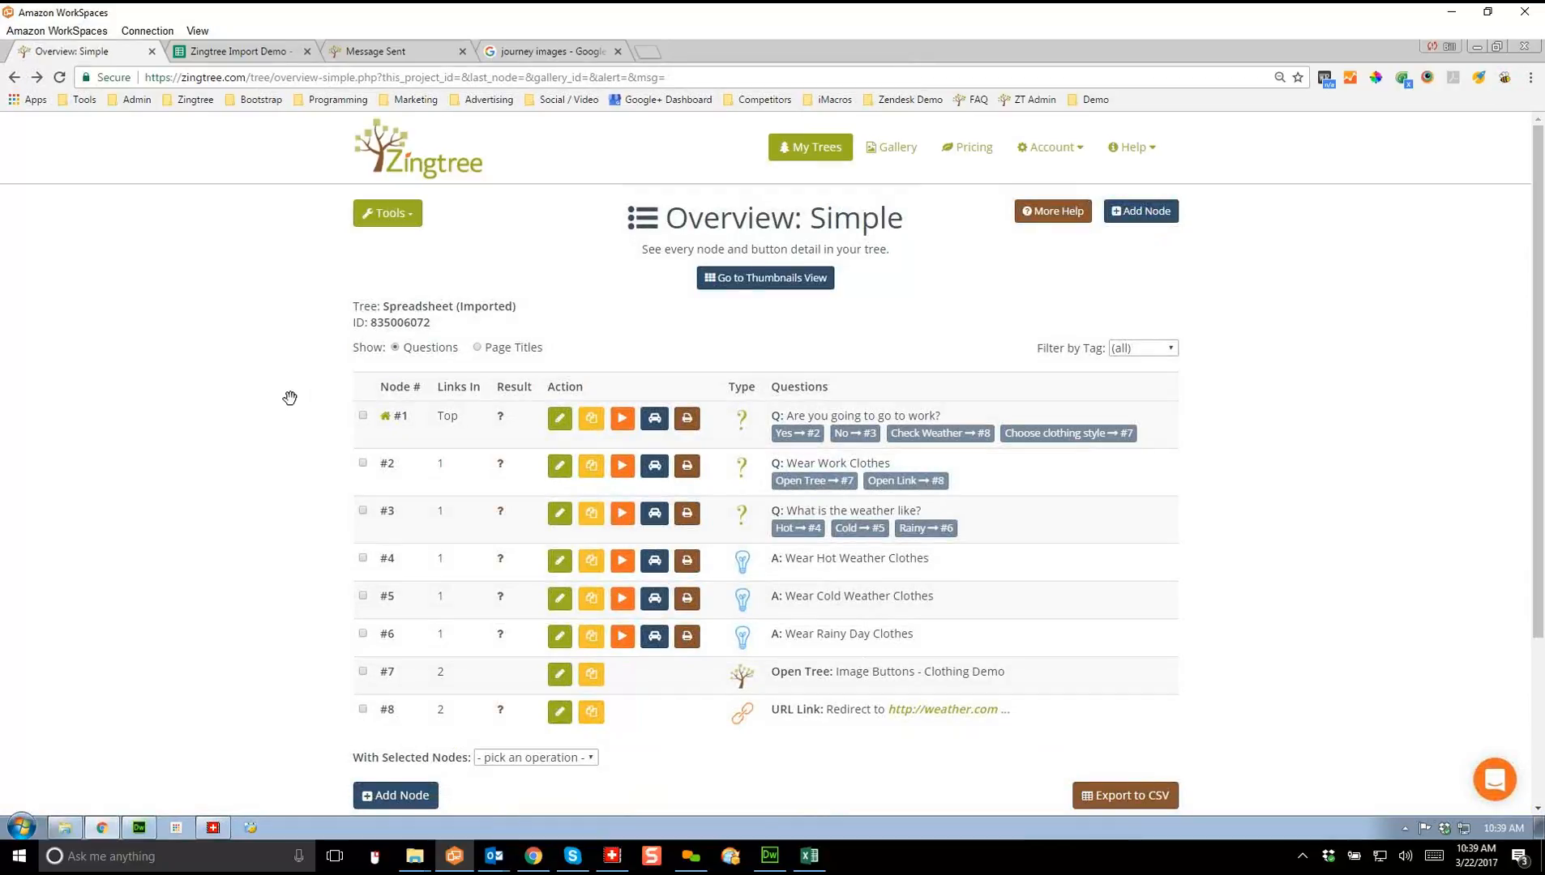
left_click(623, 418)
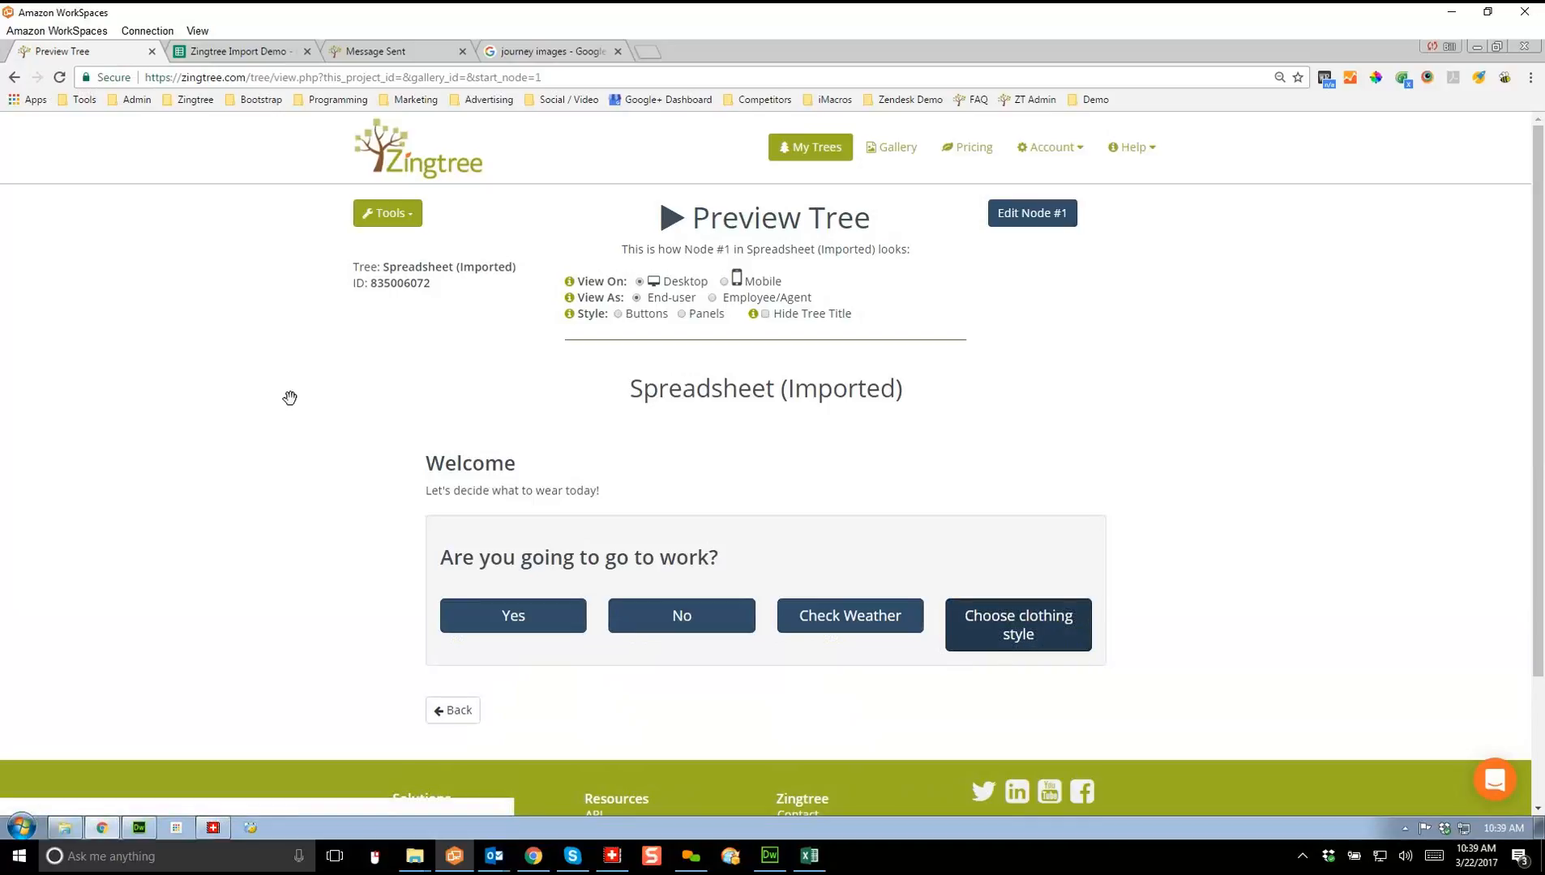
Step: Follow 'Choose clothing style' into the Image Buttons - Clothing Demo tree, then return to the Simple Overview
left_click(1018, 625)
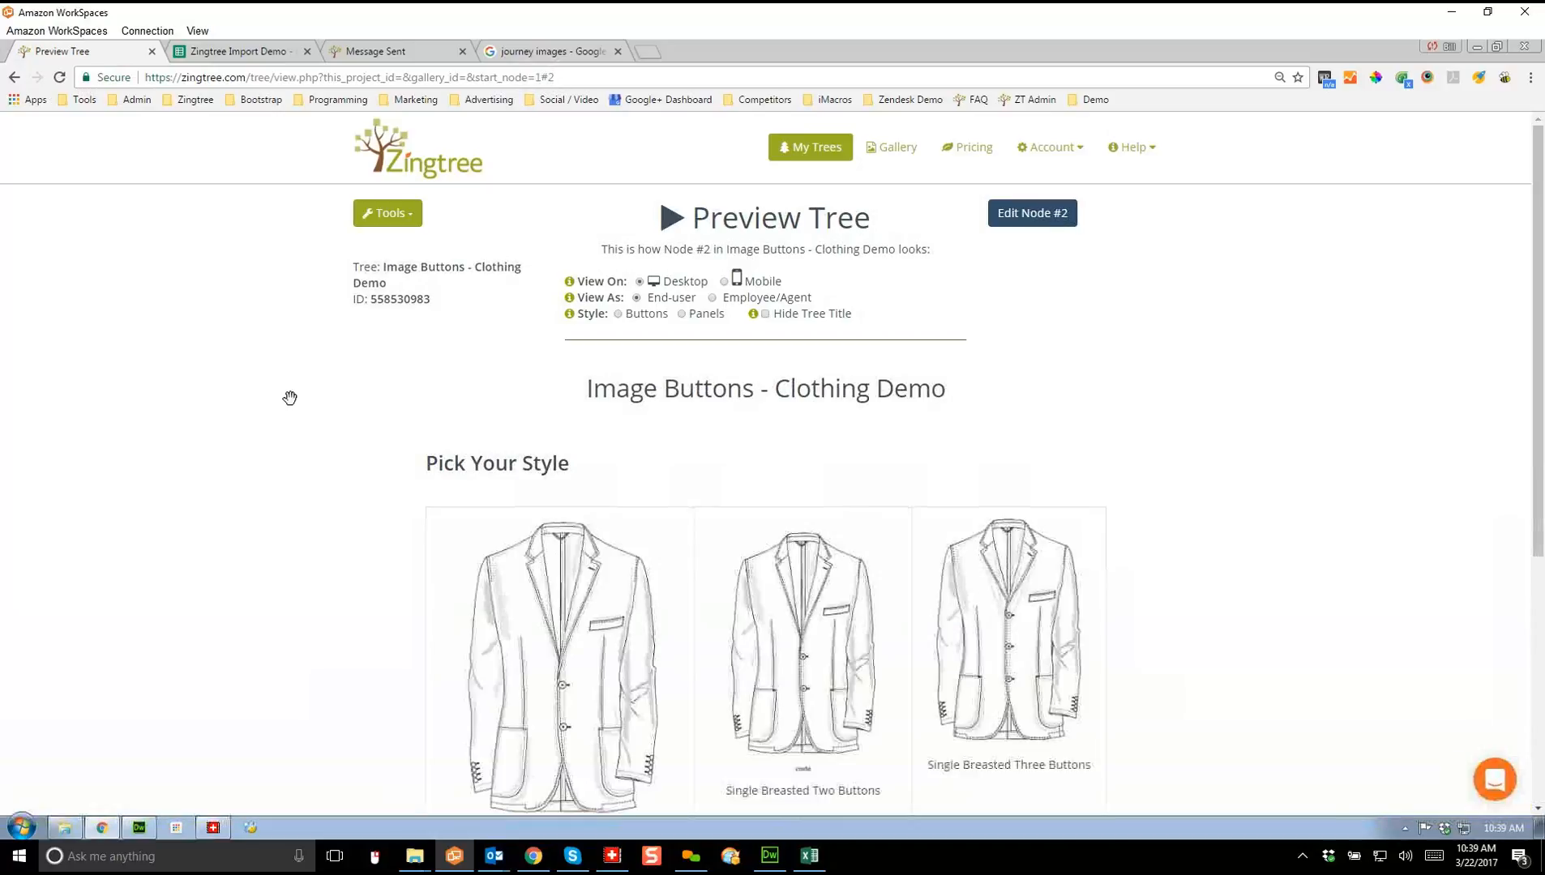
scroll(290, 398, "down", 1)
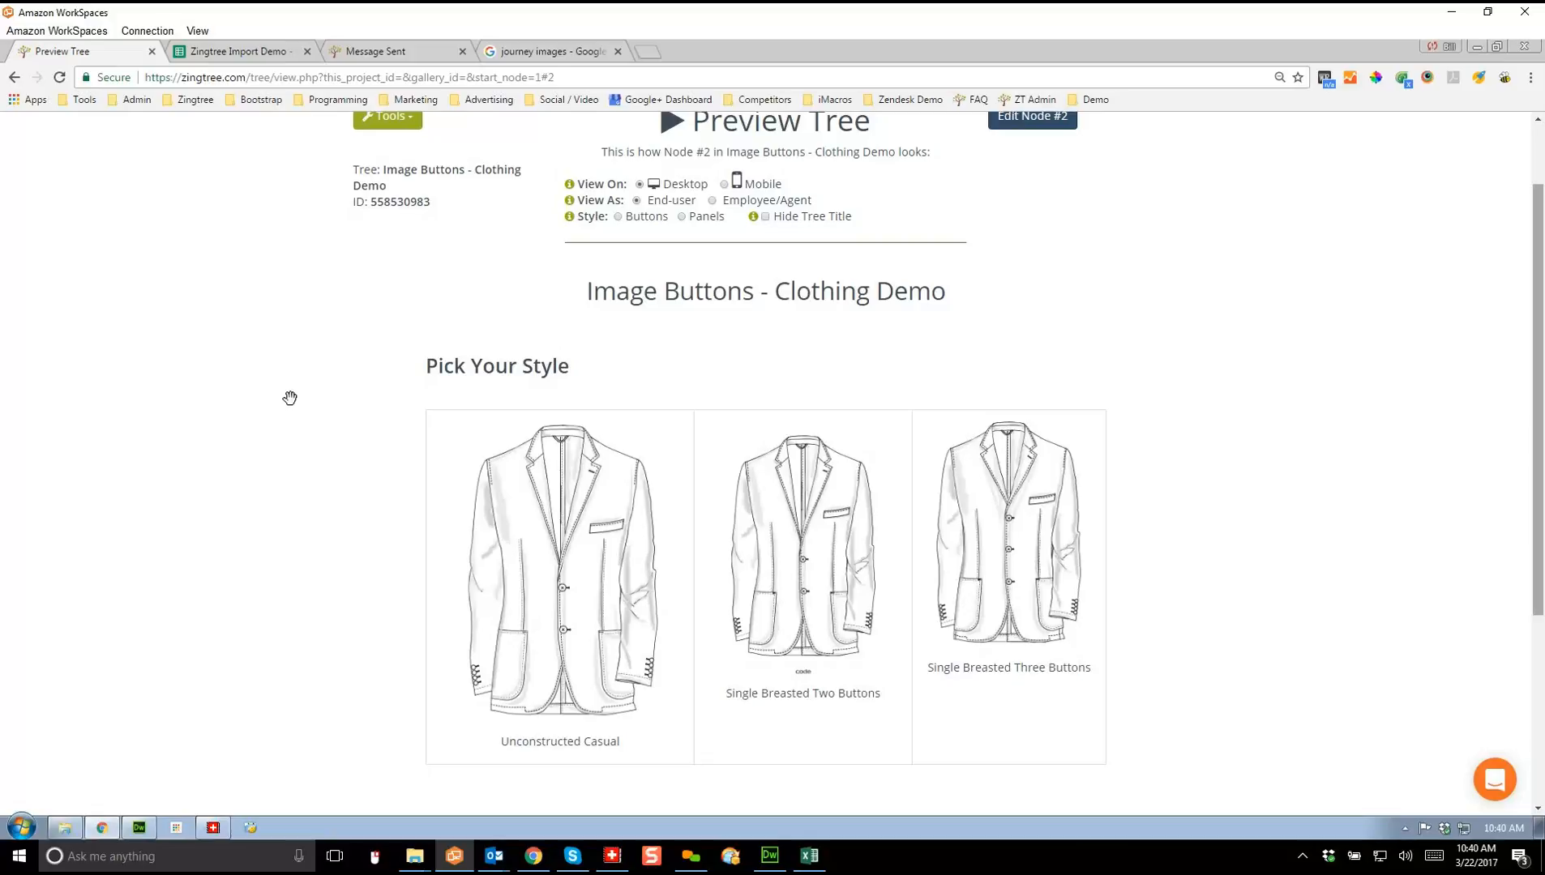
scroll(290, 398, "up", 1)
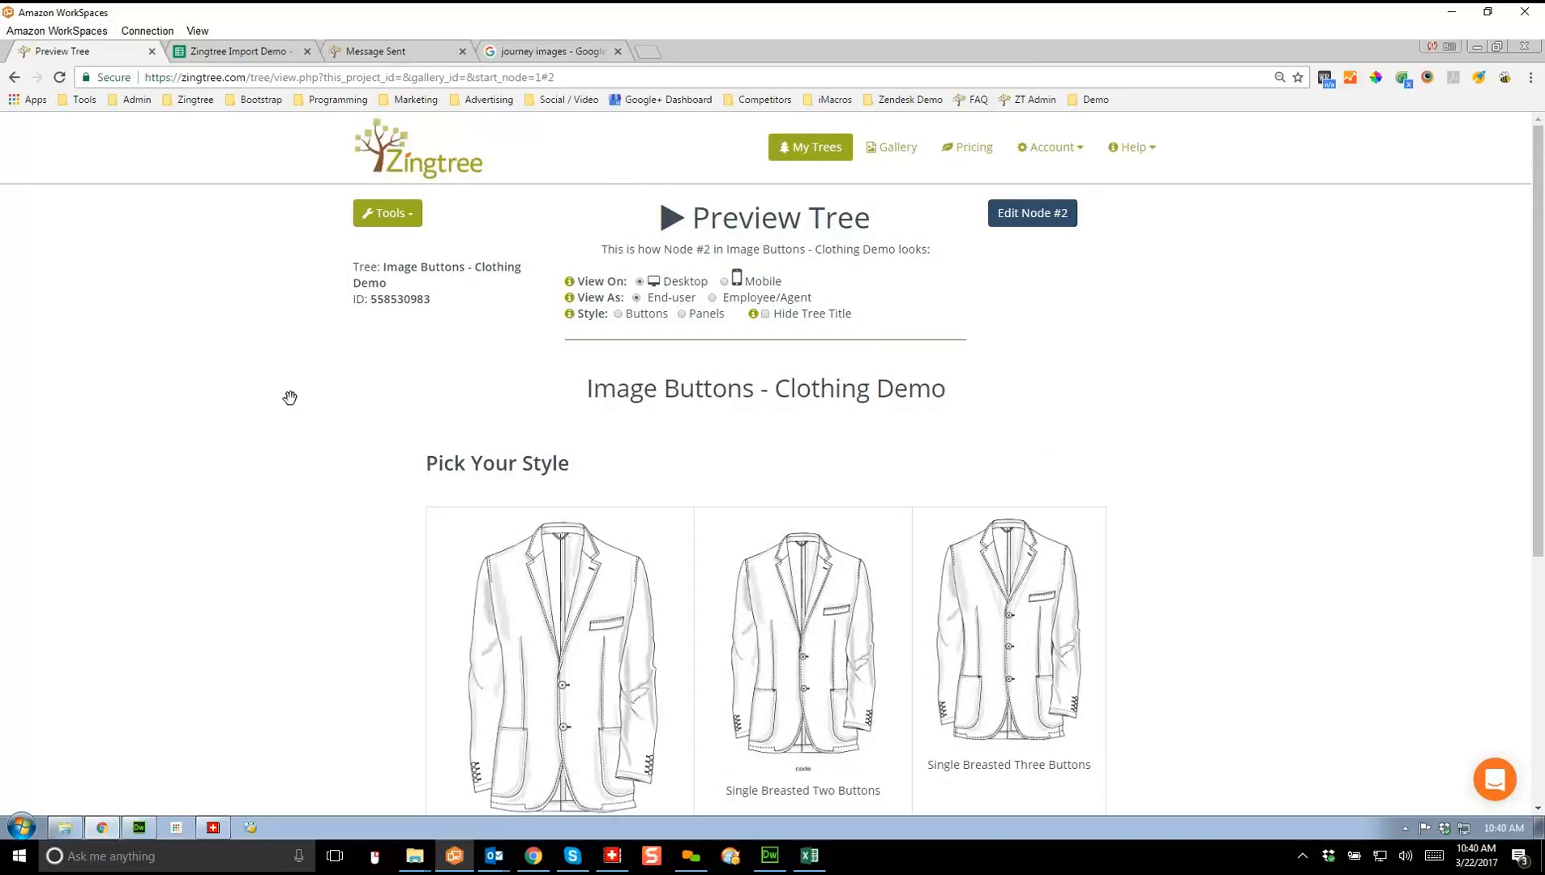
left_click(387, 213)
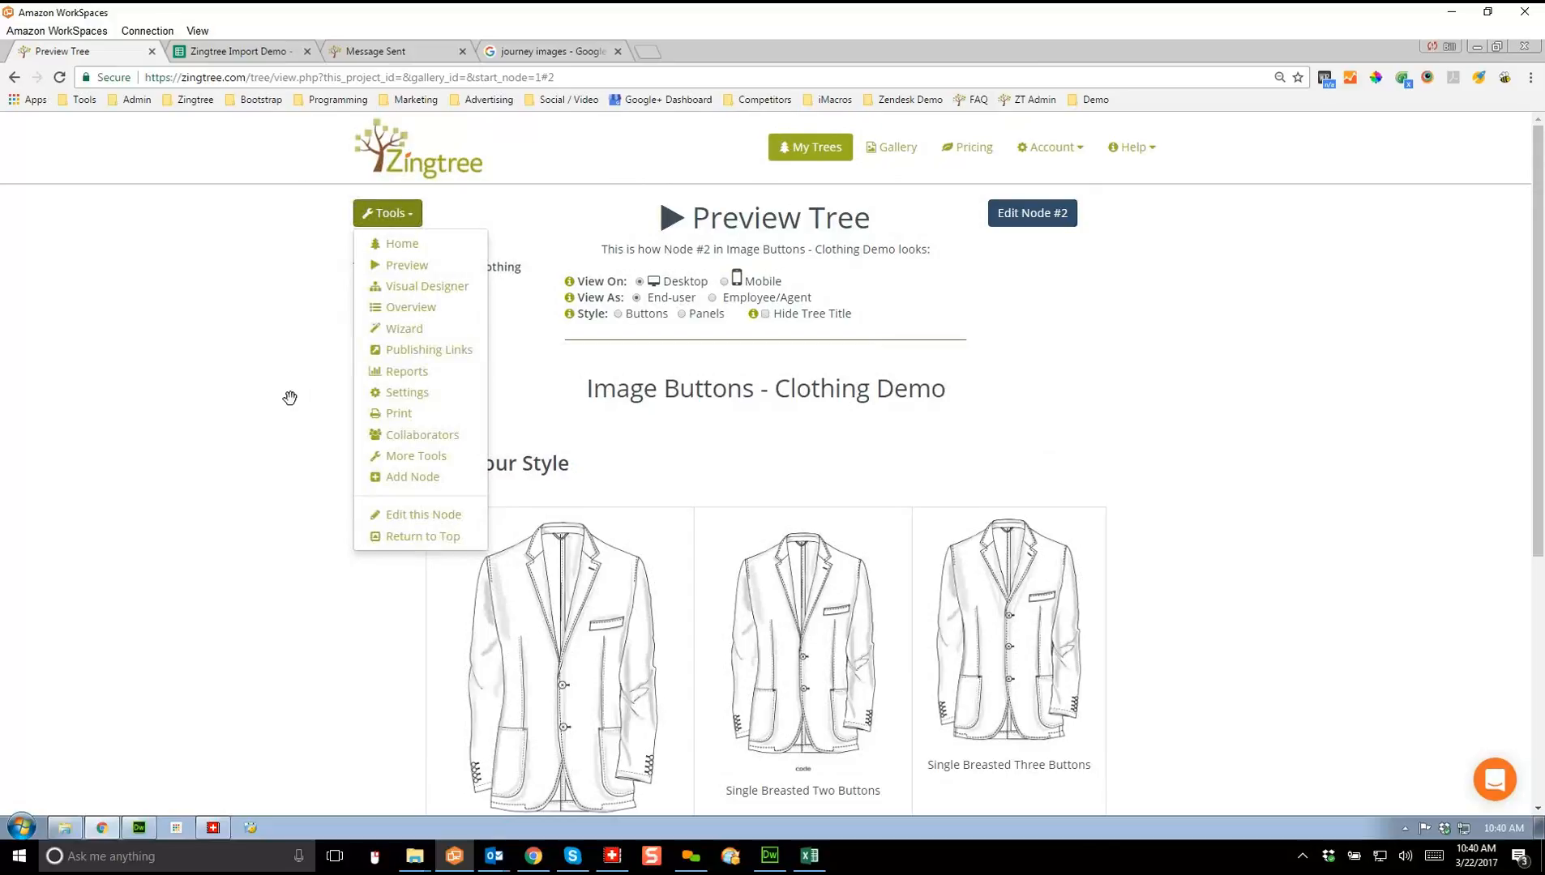
left_click(411, 308)
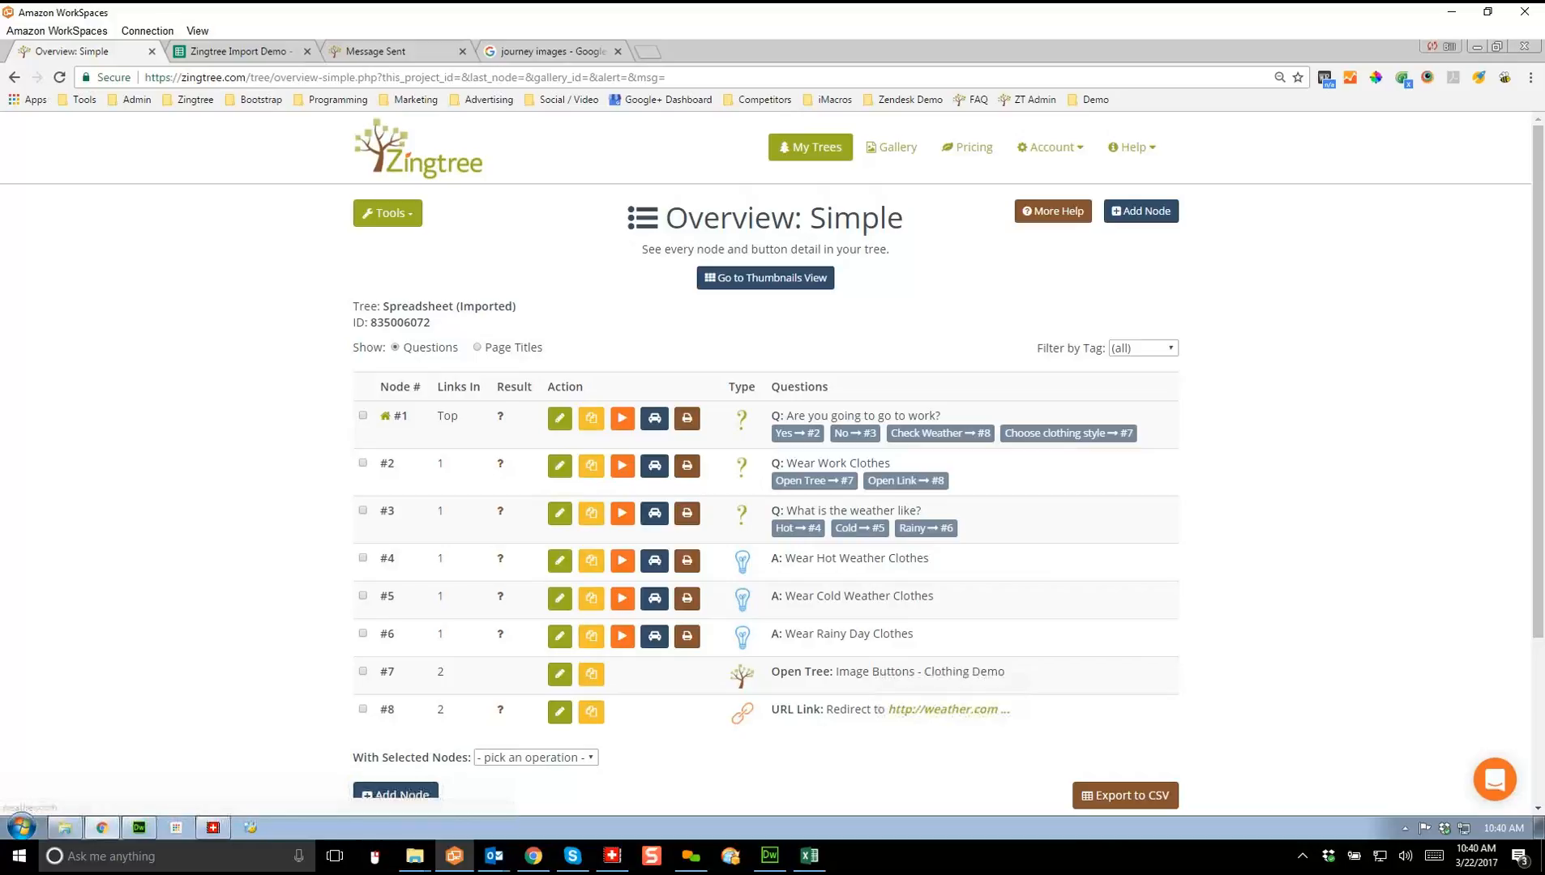
left_click(622, 420)
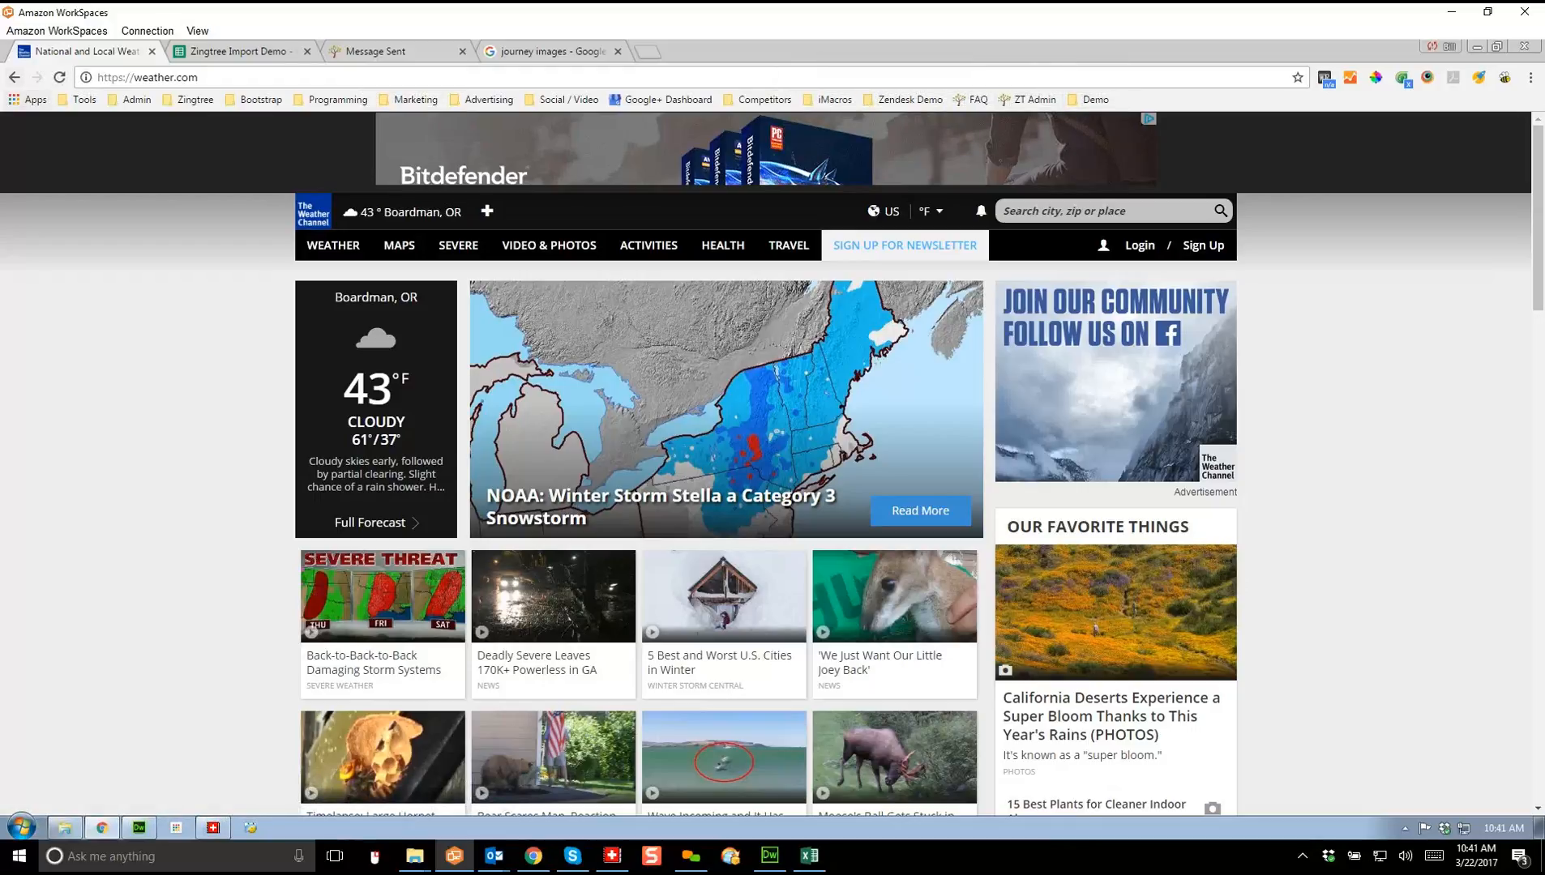
left_click(14, 77)
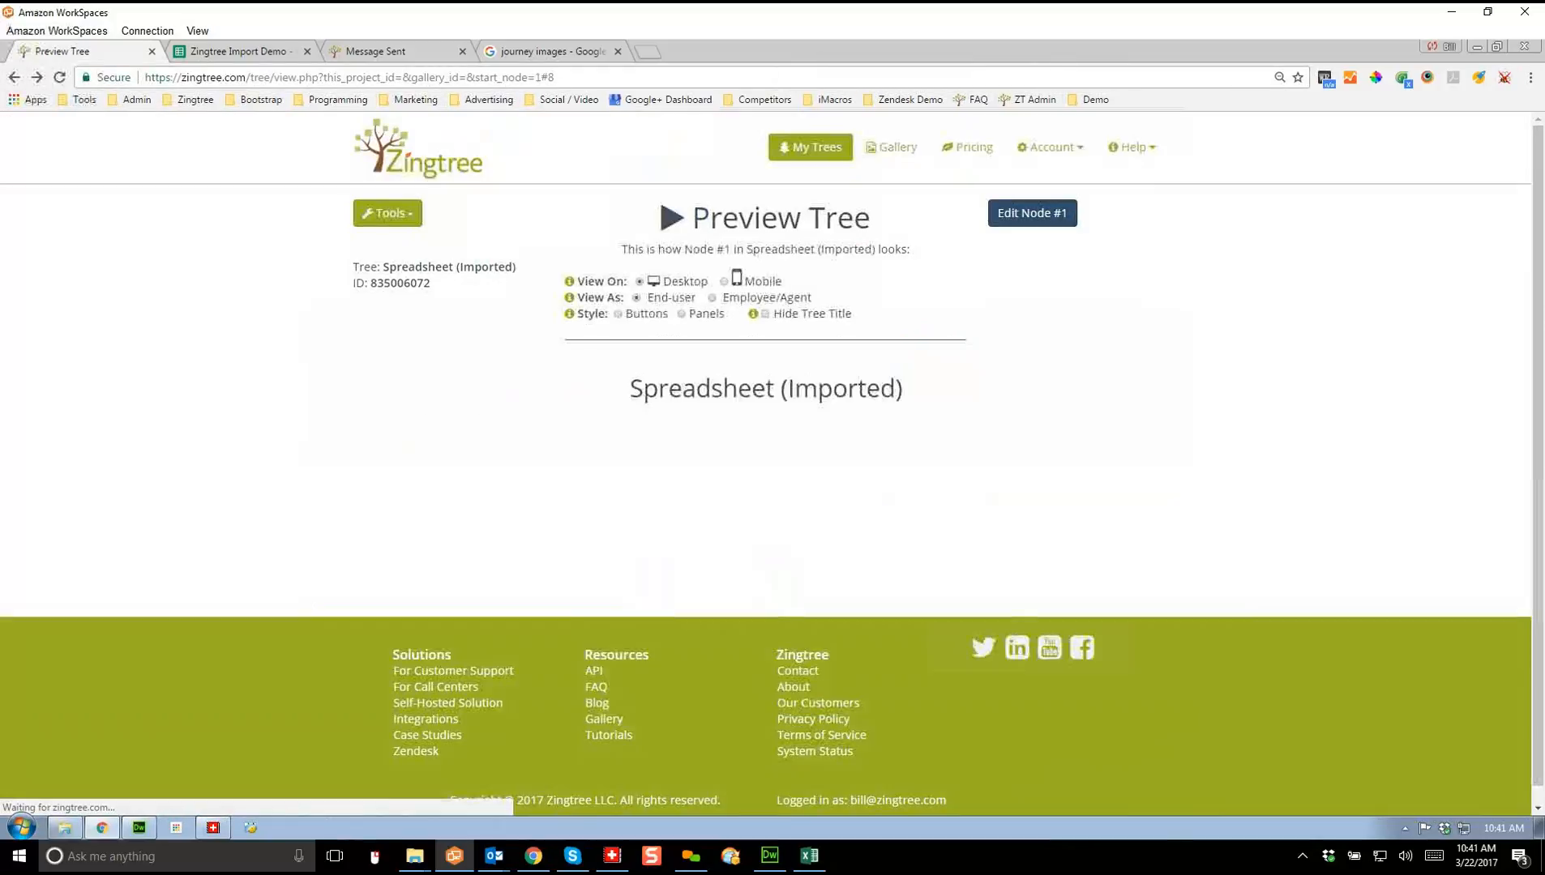
left_click(387, 213)
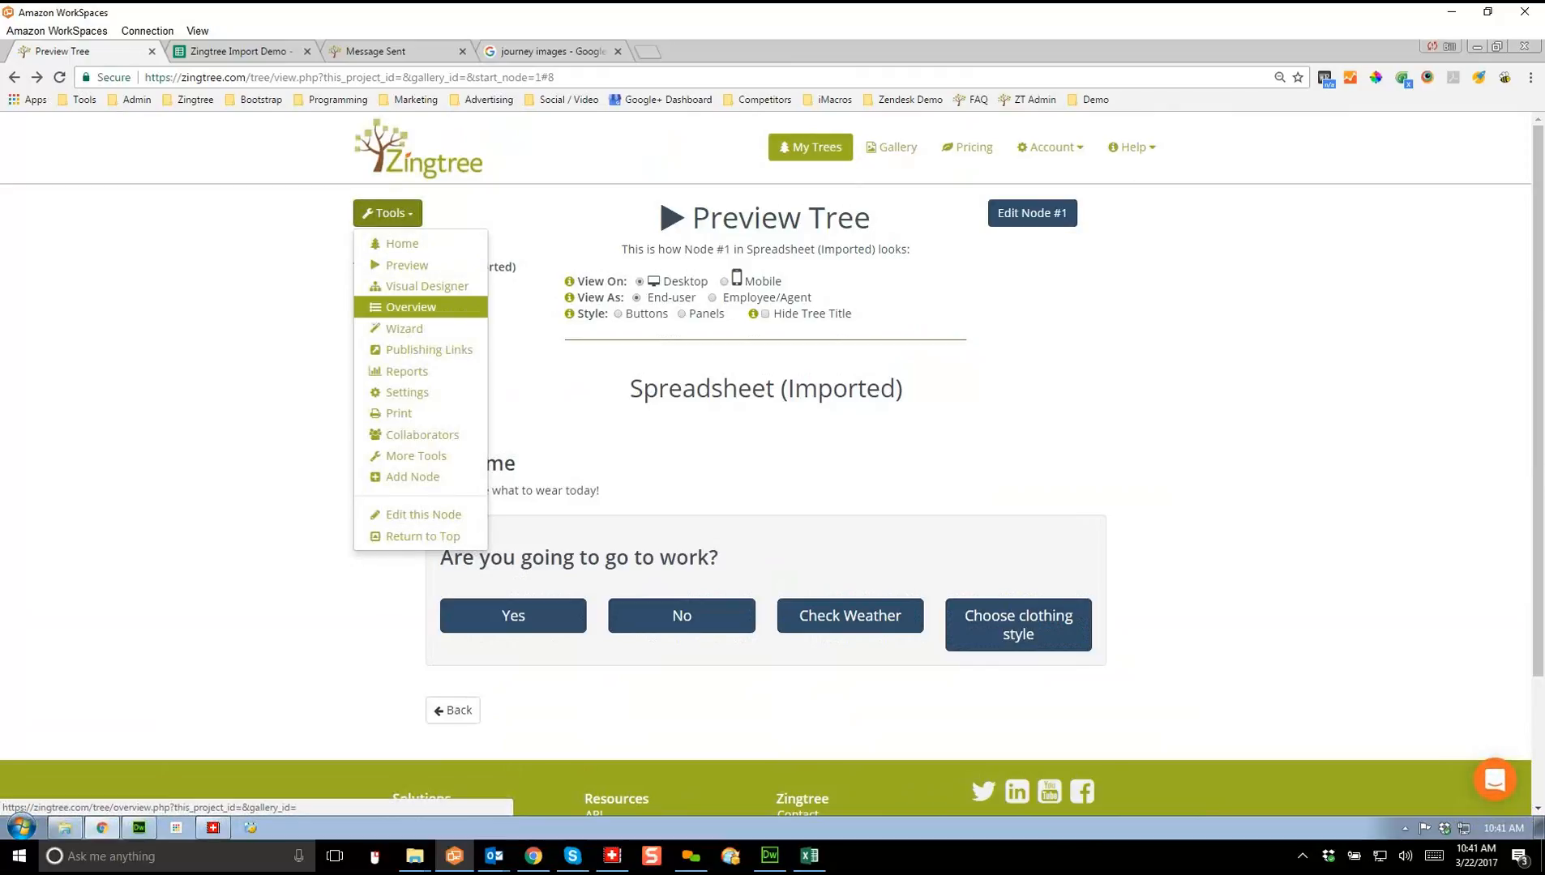
left_click(411, 307)
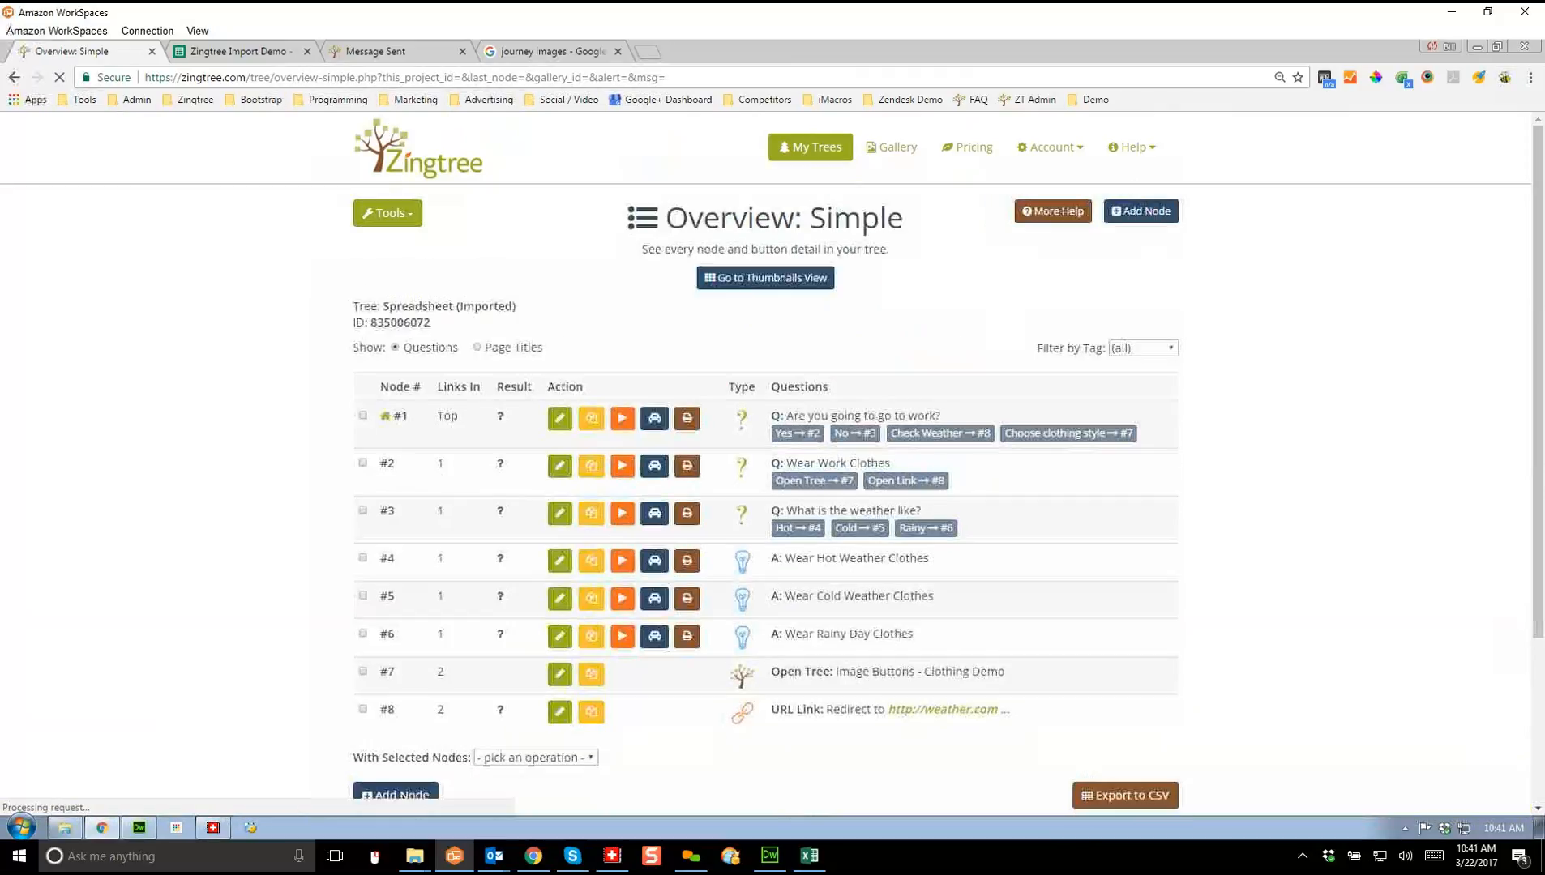
Step: Add a new Score Branch node named 'Score branch'
left_click(1141, 210)
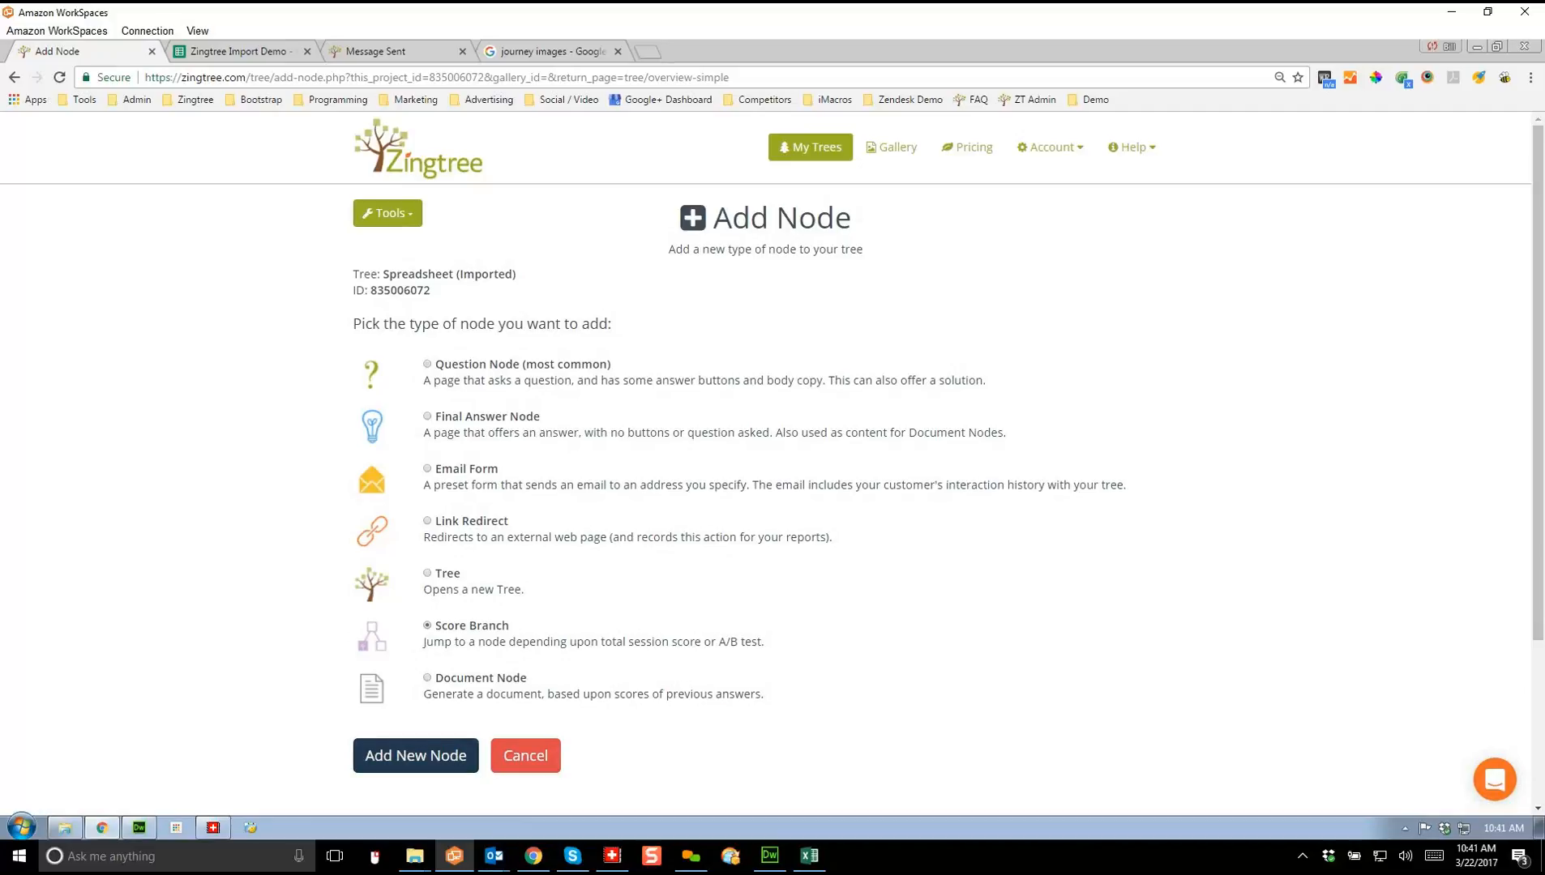
left_click(415, 755)
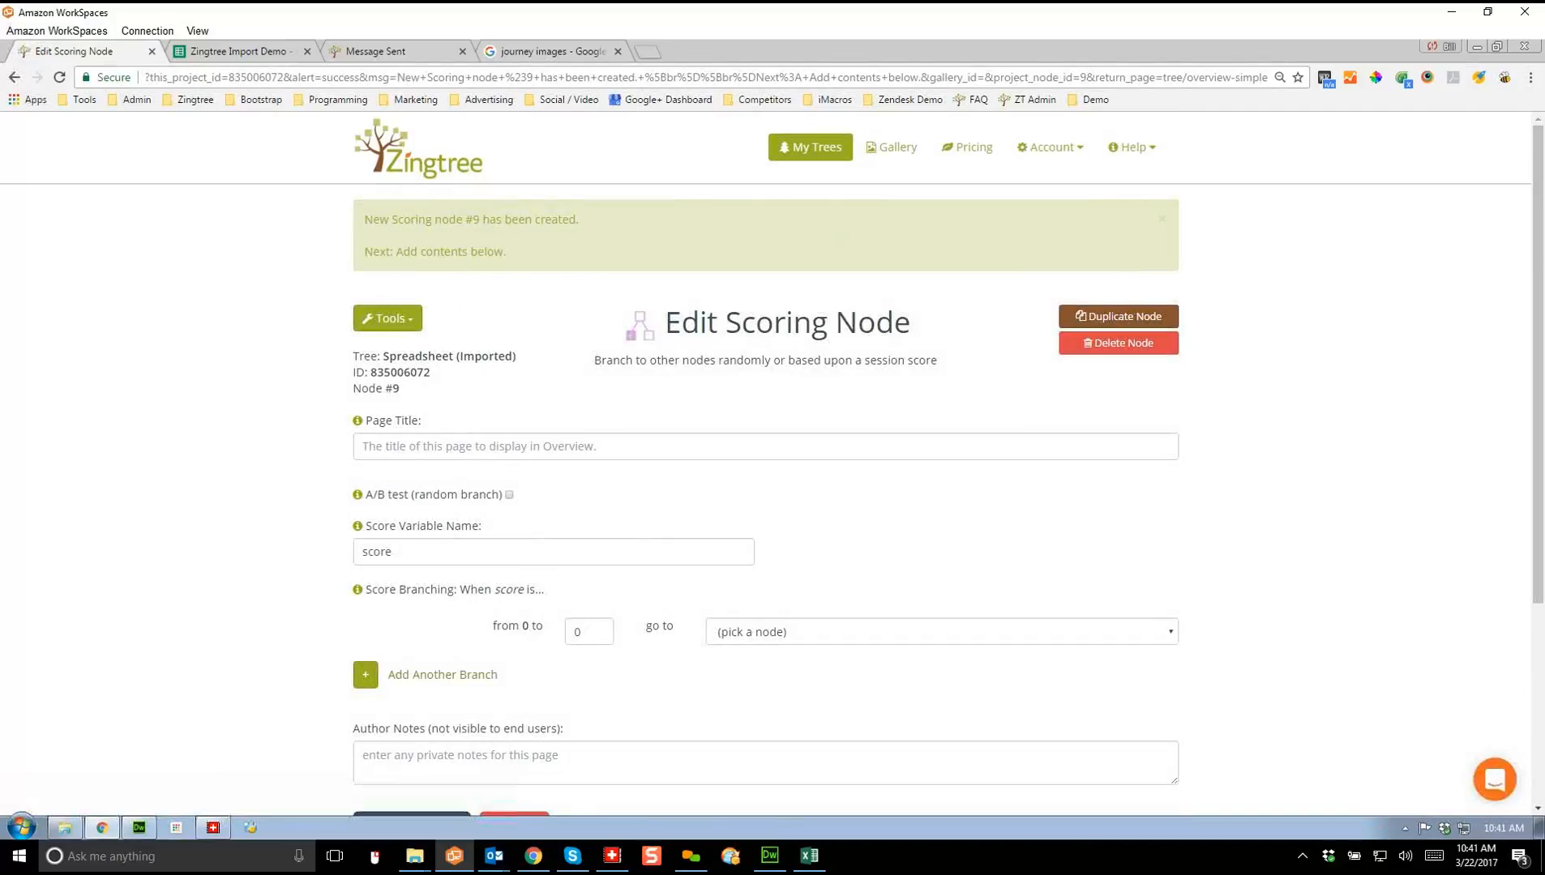
left_click(365, 447)
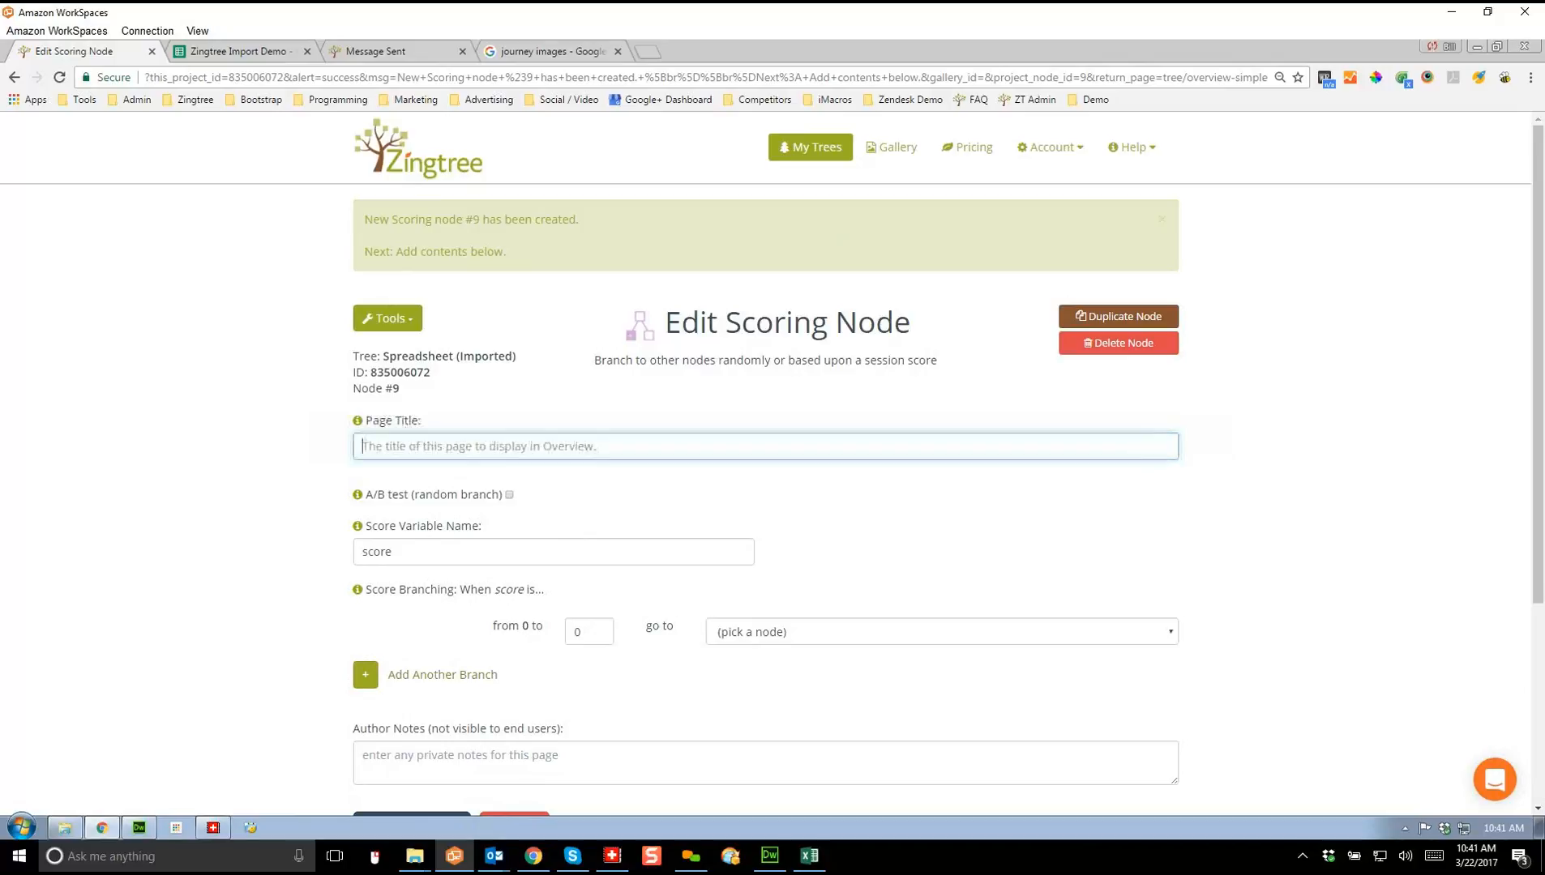
type("Score branch")
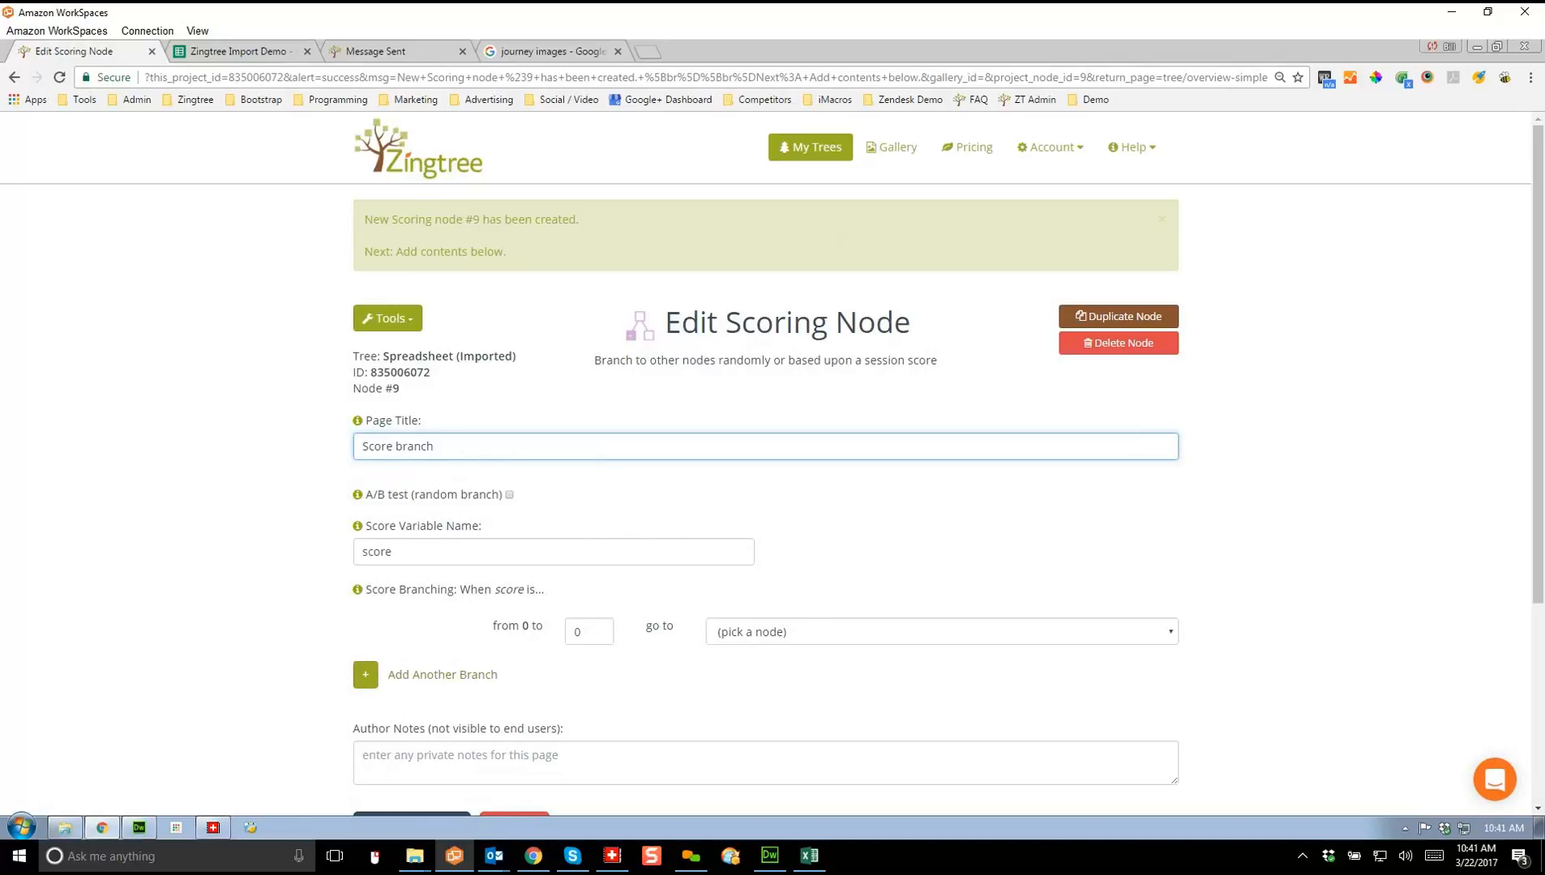
Step: Send scores 0–1 in the first branch to #3: Check the Weather
double_click(578, 633)
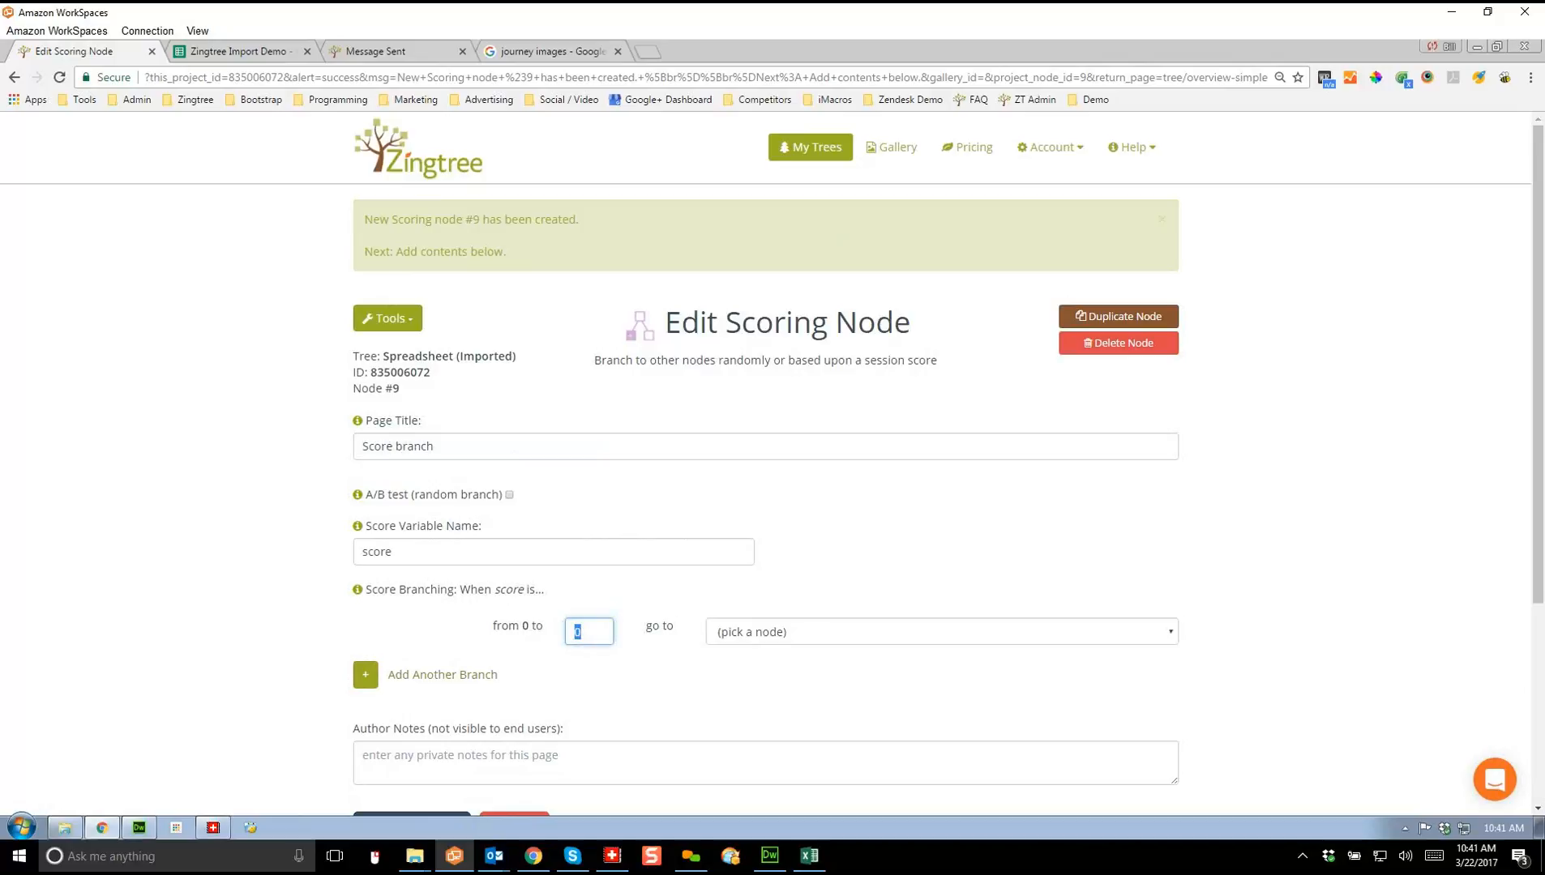
type("1")
left_click(799, 632)
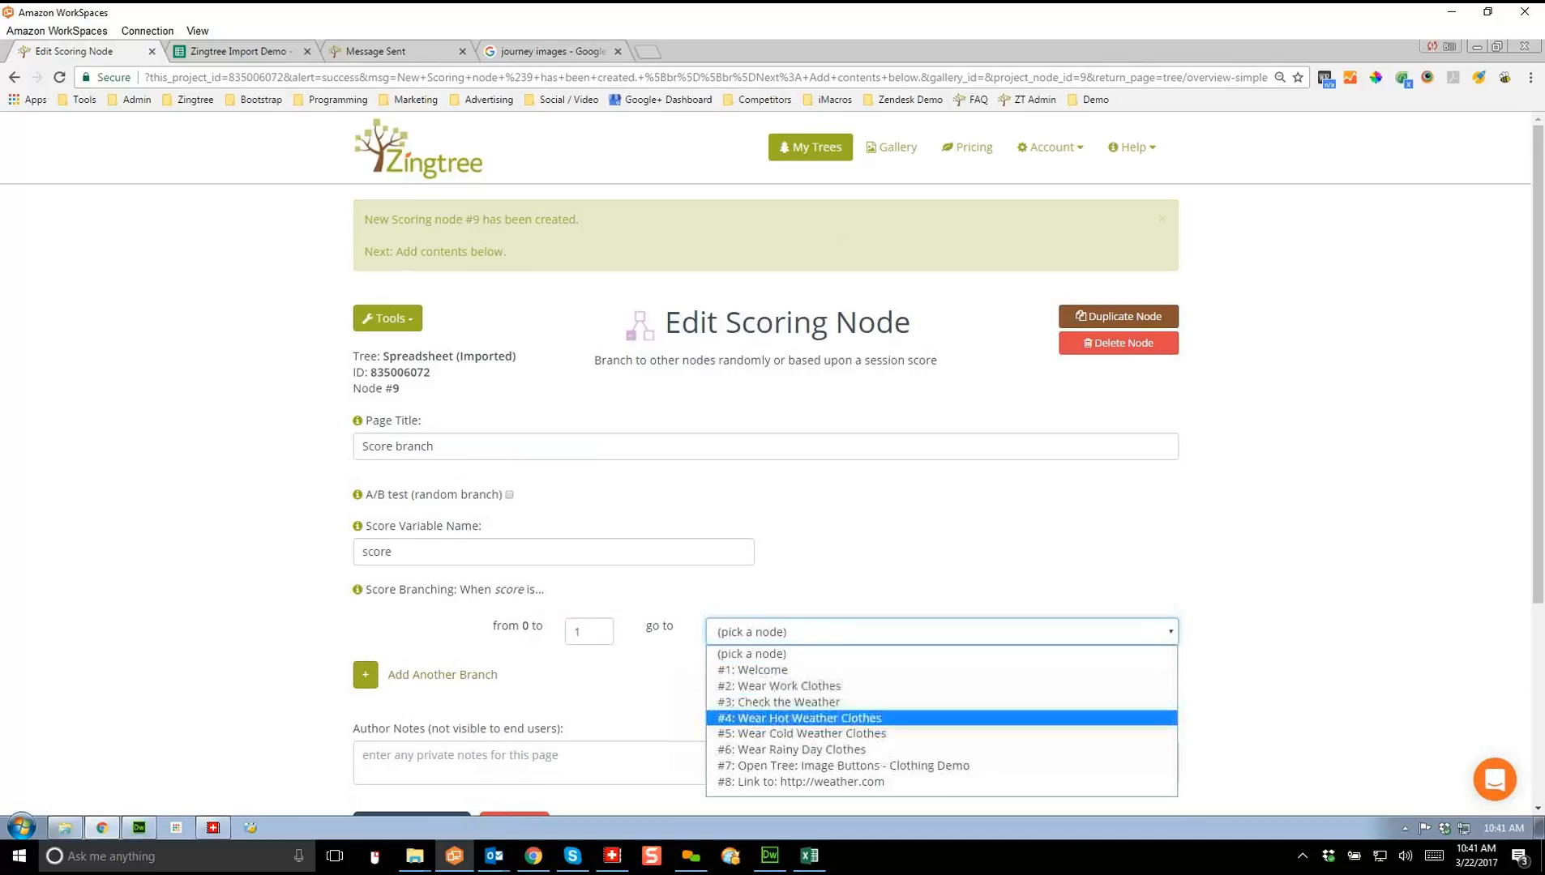
left_click(788, 703)
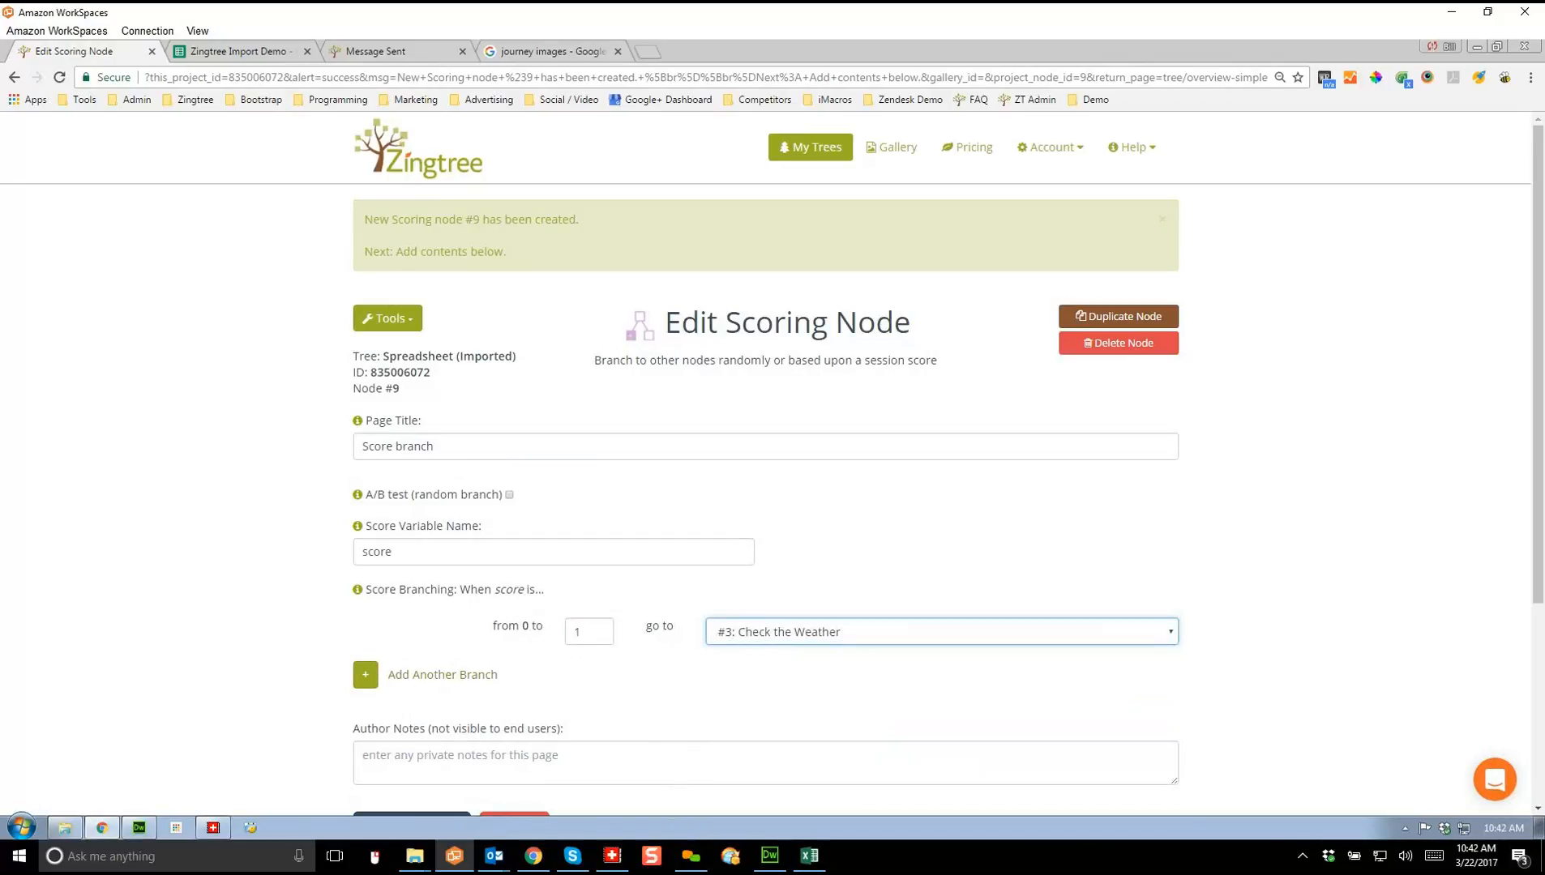
Step: Add a second branch sending scores 2–3 to #2: Wear Work Clothes
left_click(365, 673)
left_click(589, 676)
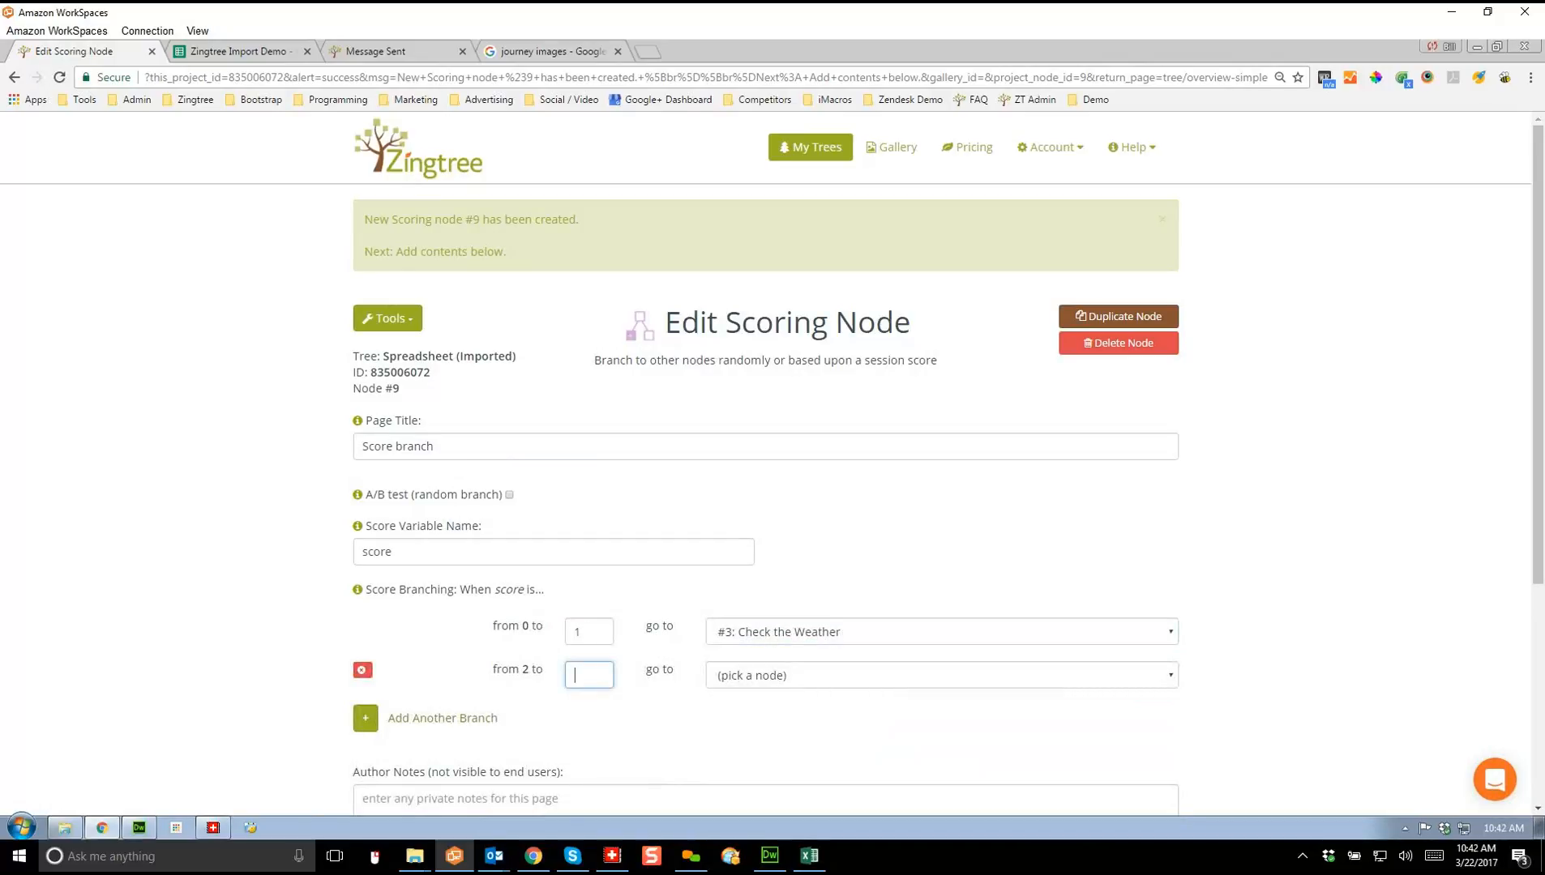
type("3")
left_click(942, 675)
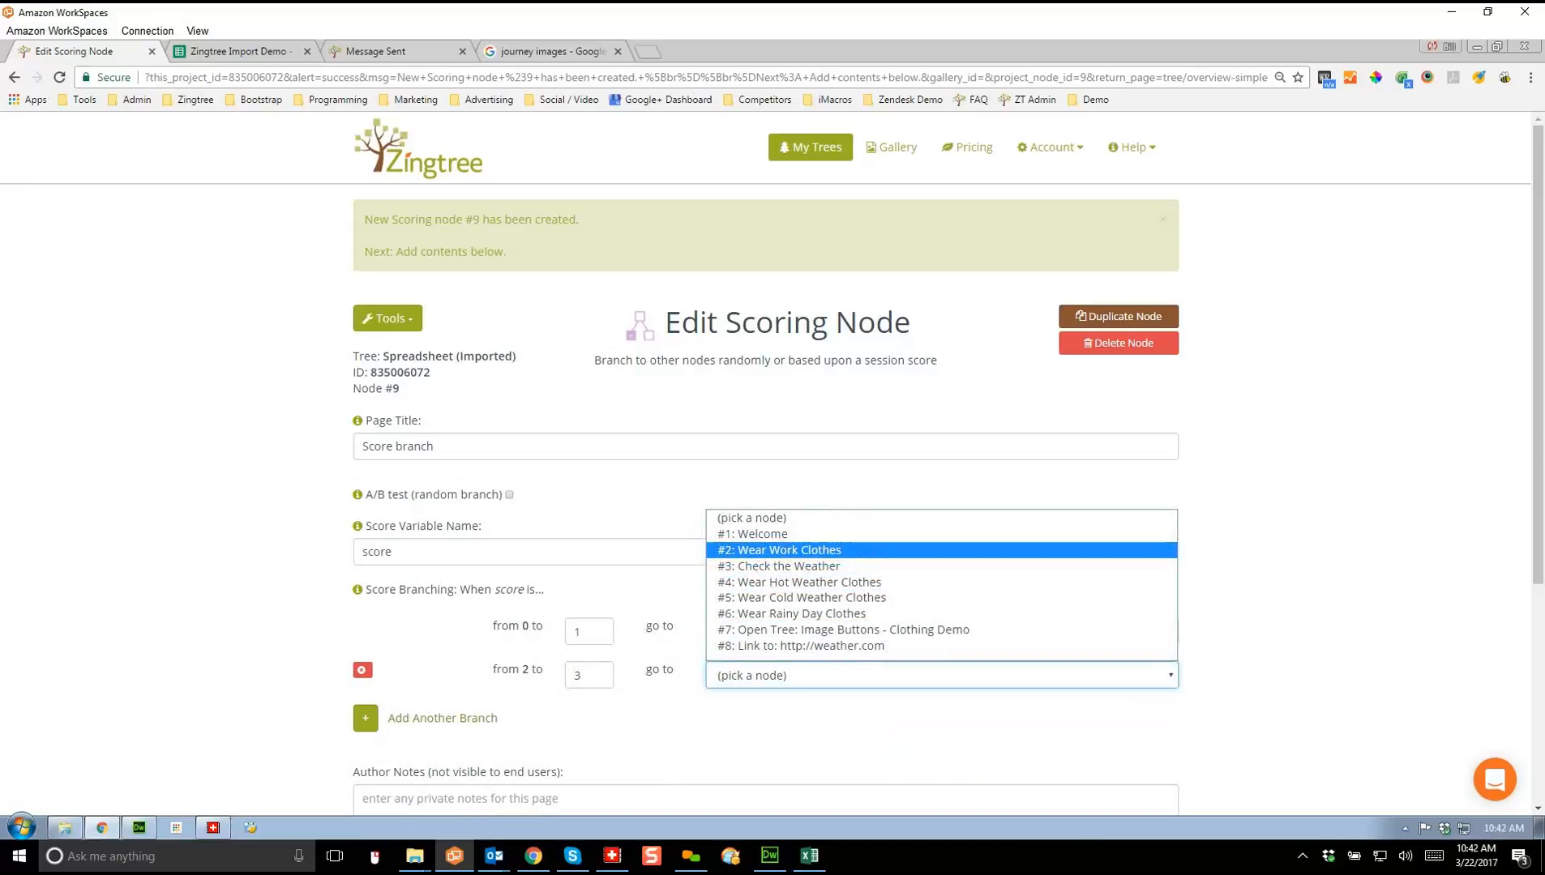
left_click(892, 550)
left_click(941, 727)
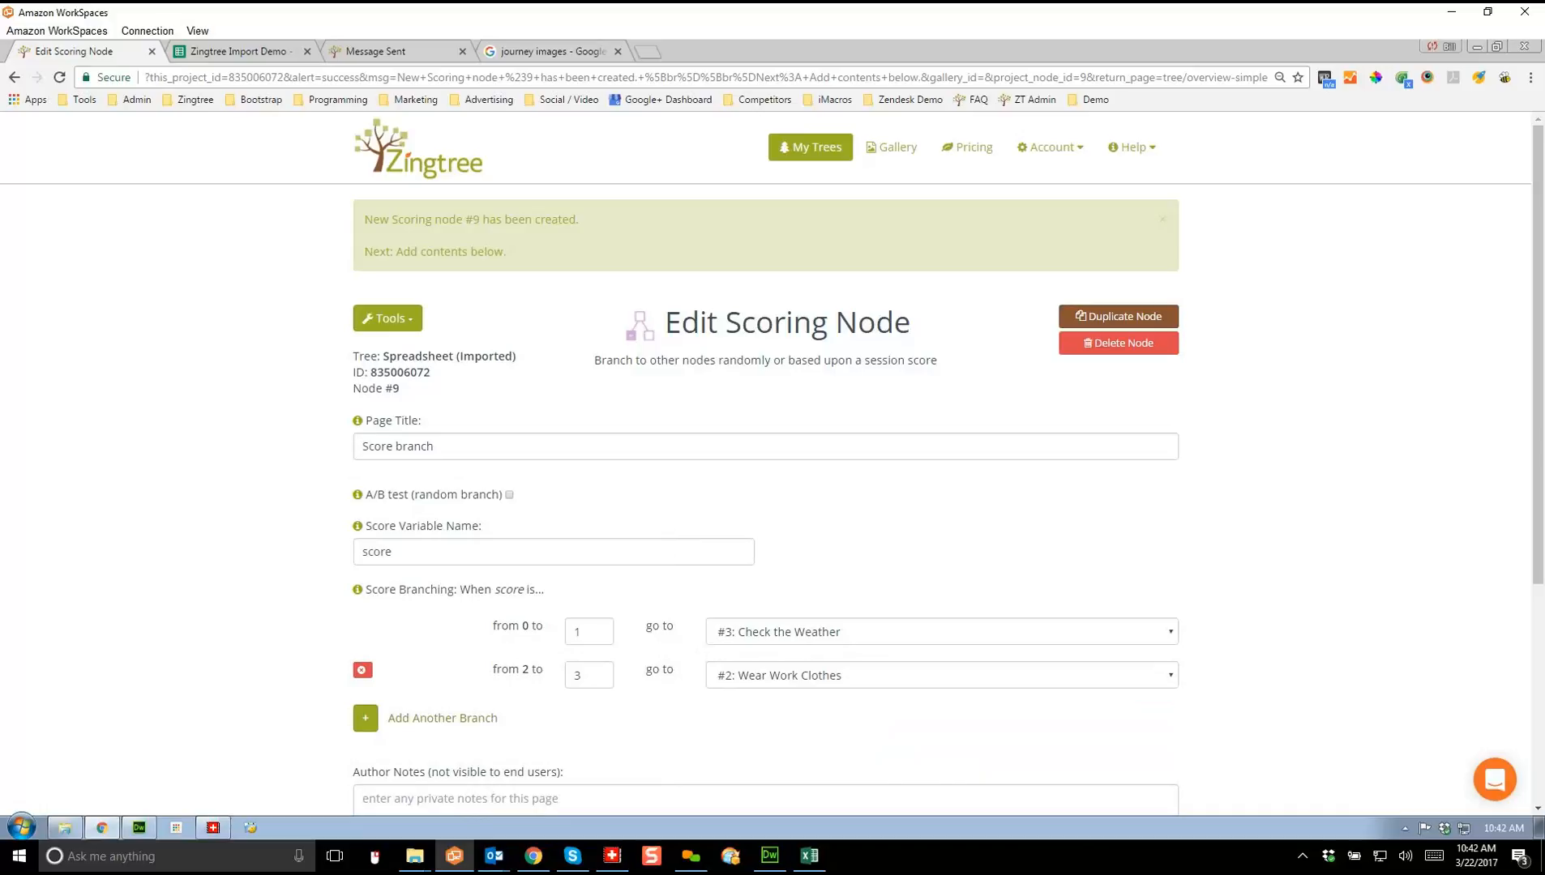
scroll(773, 463, "down", 1)
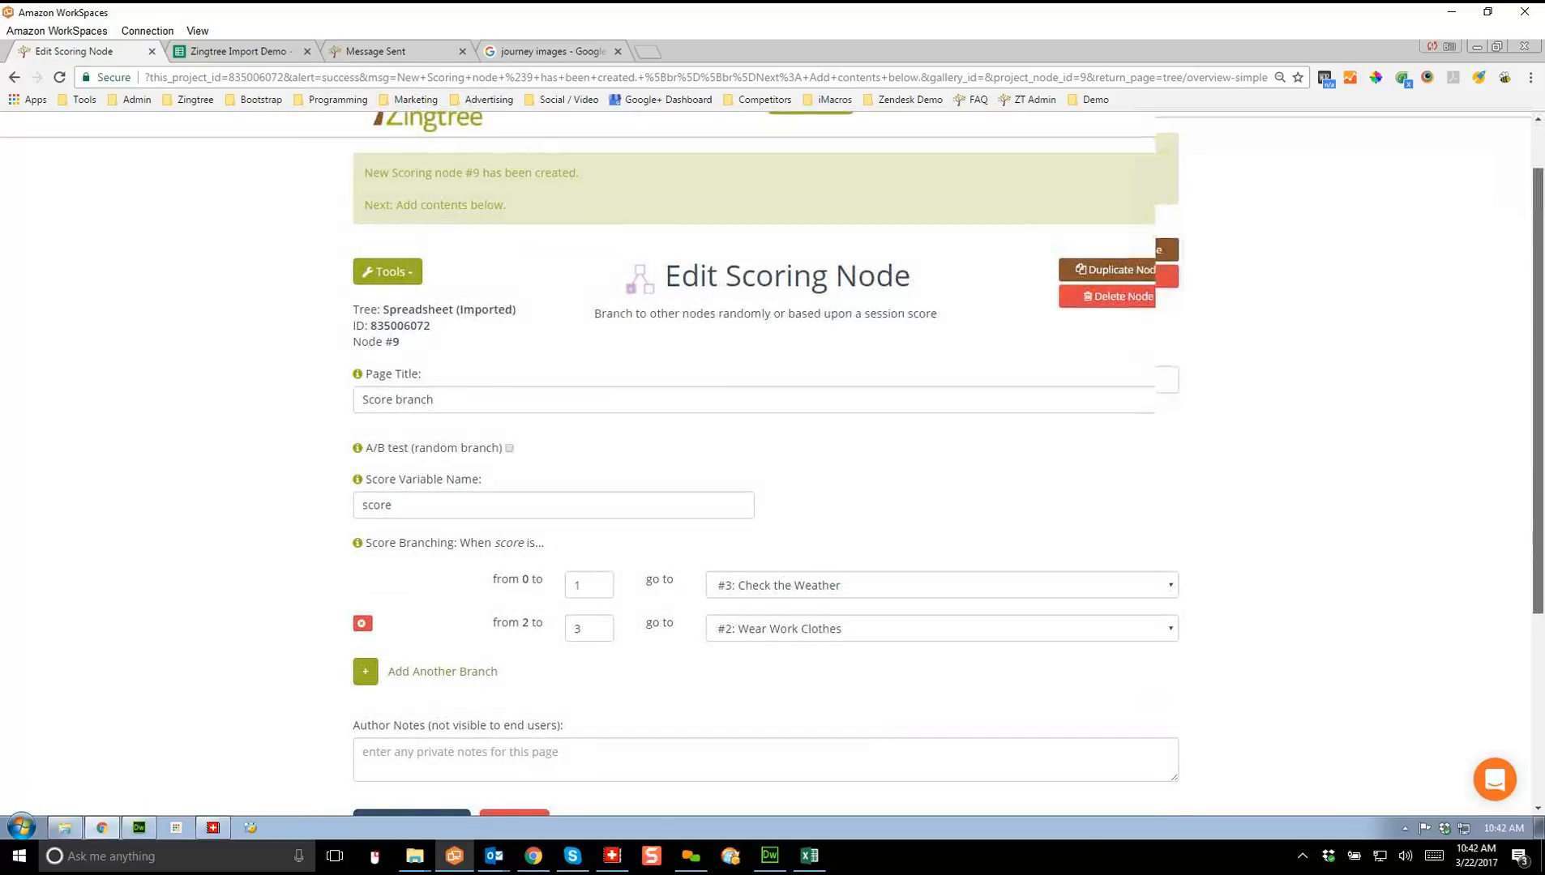
scroll(772, 469, "down", 1)
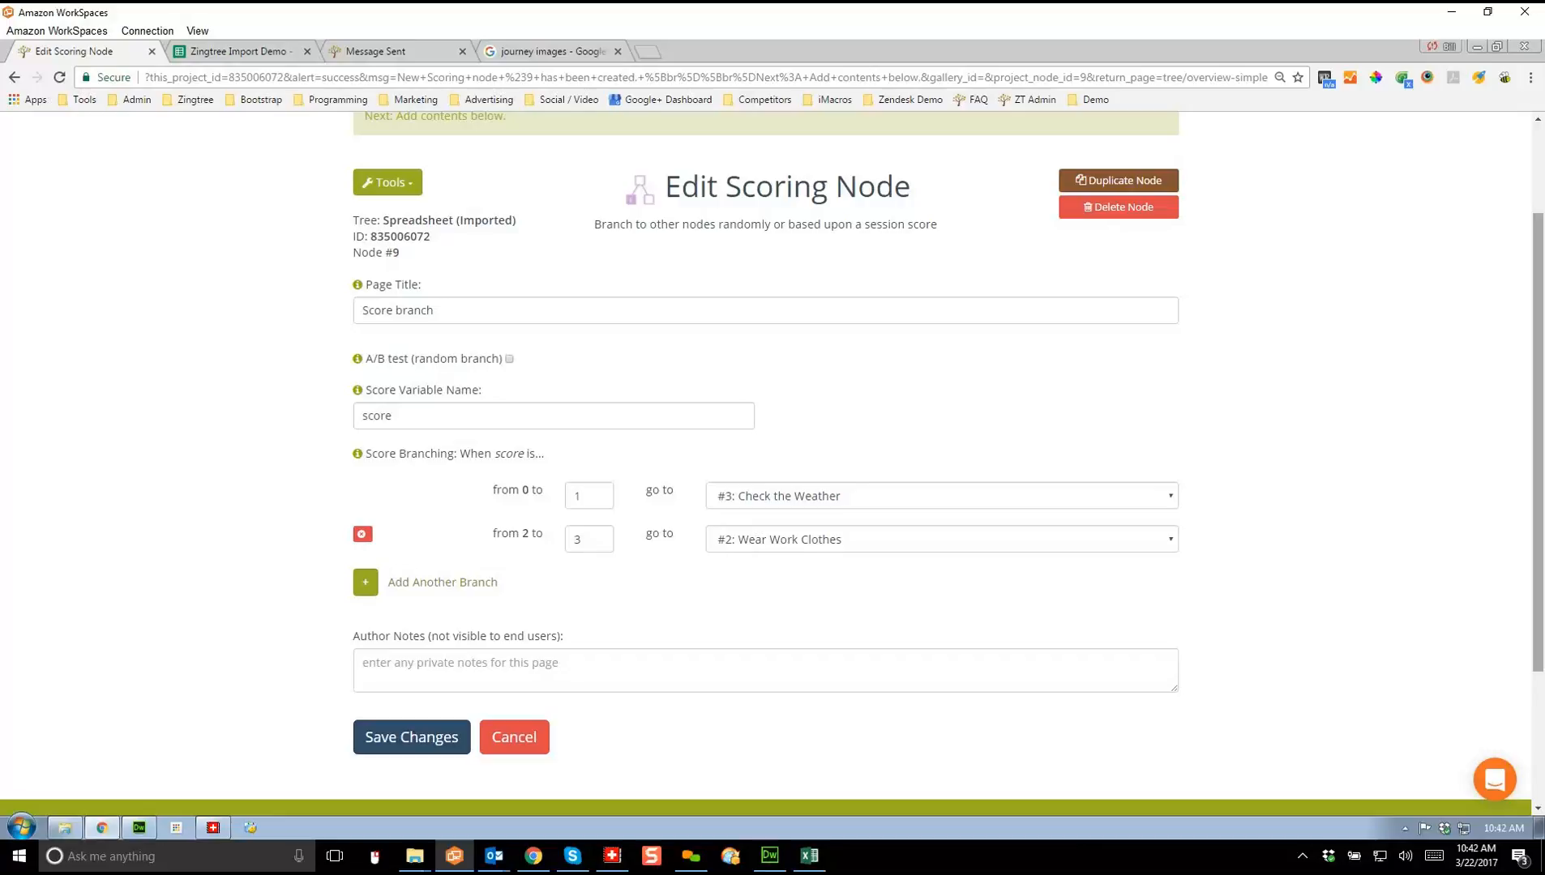
scroll(772, 467, "up", 2)
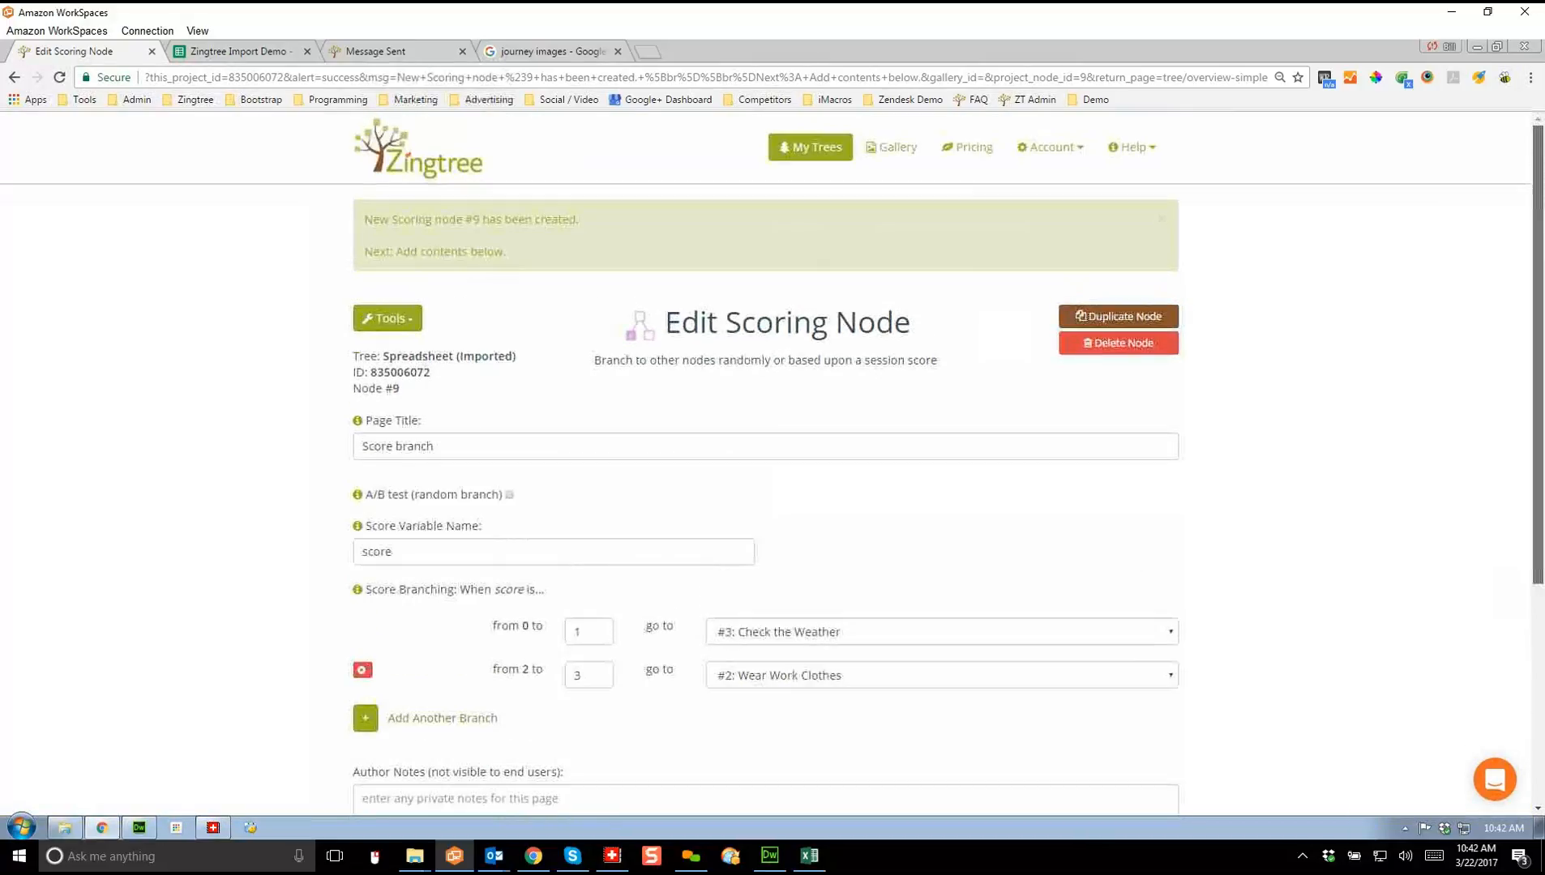
Step: Open the FAQ page from Help and enter 'Custom css' in the keyword search box
left_click(1131, 147)
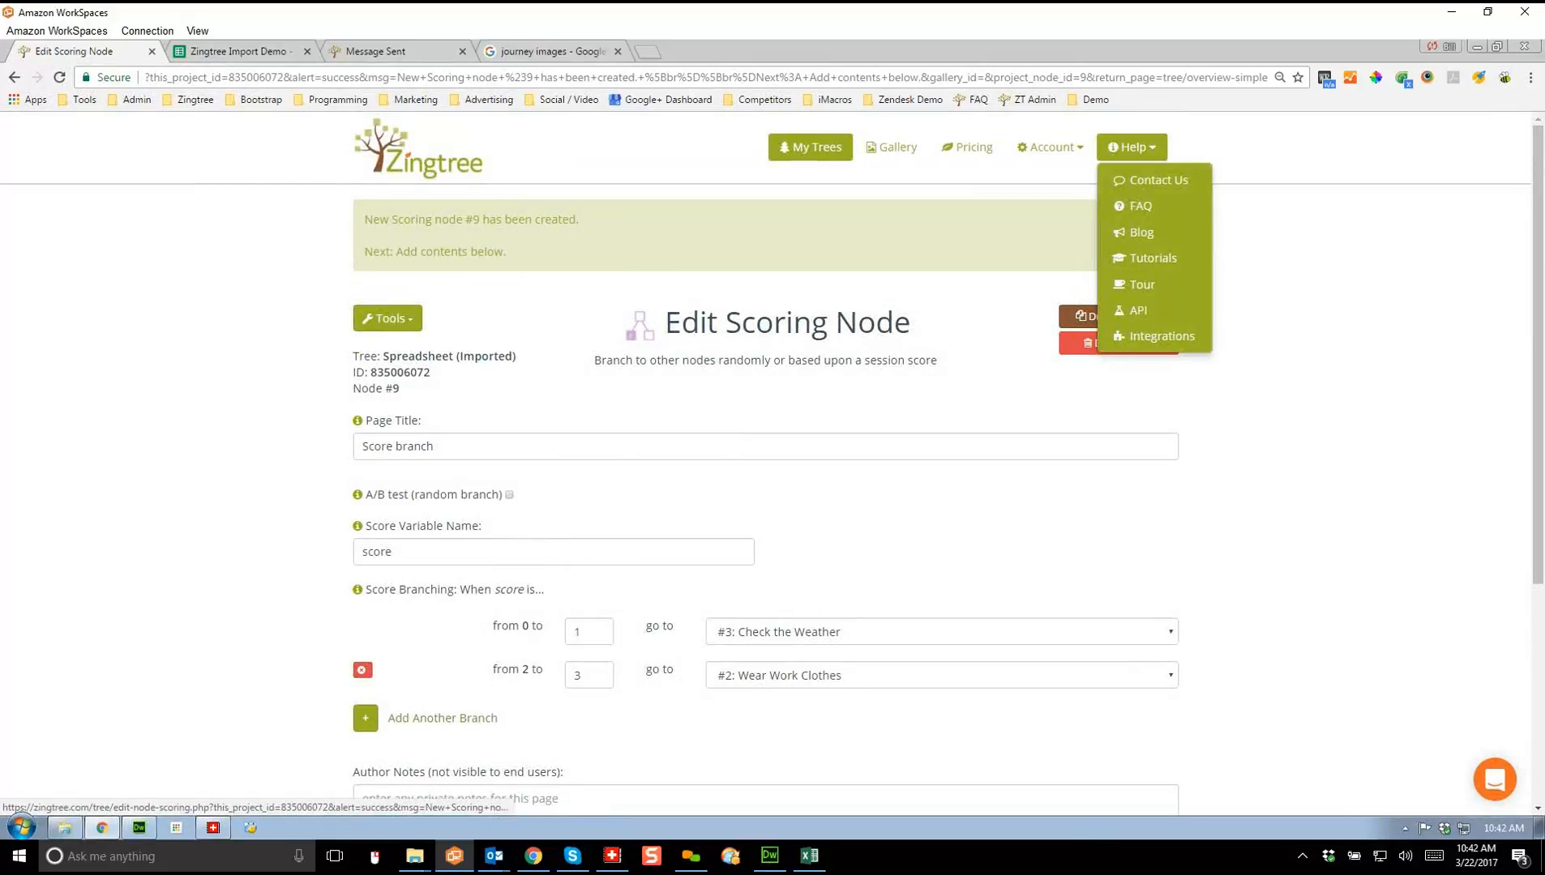
left_click(1141, 205)
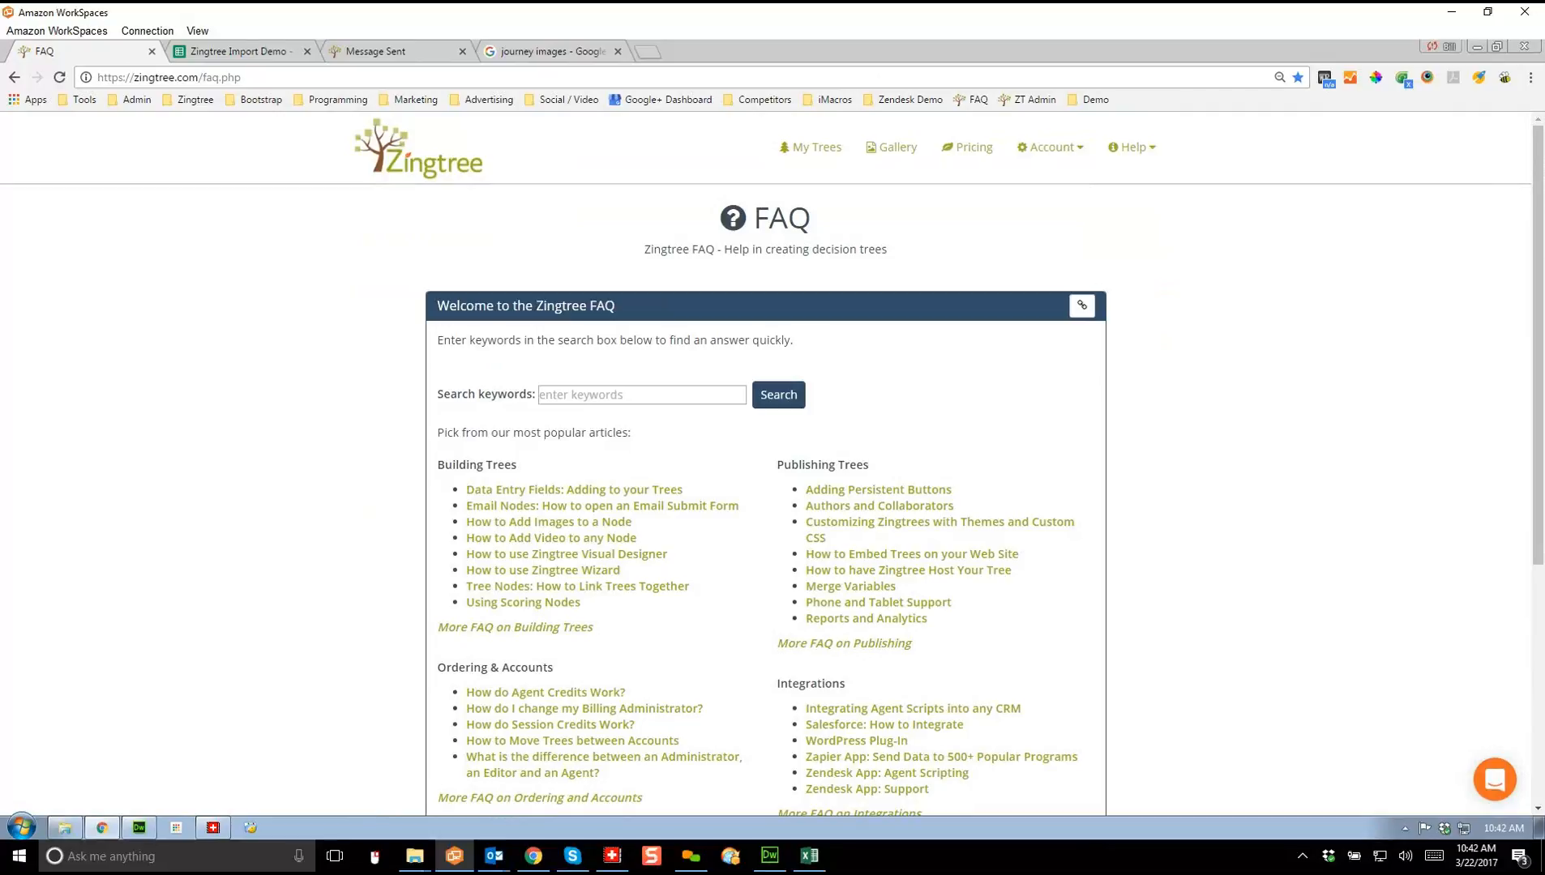
left_click(641, 395)
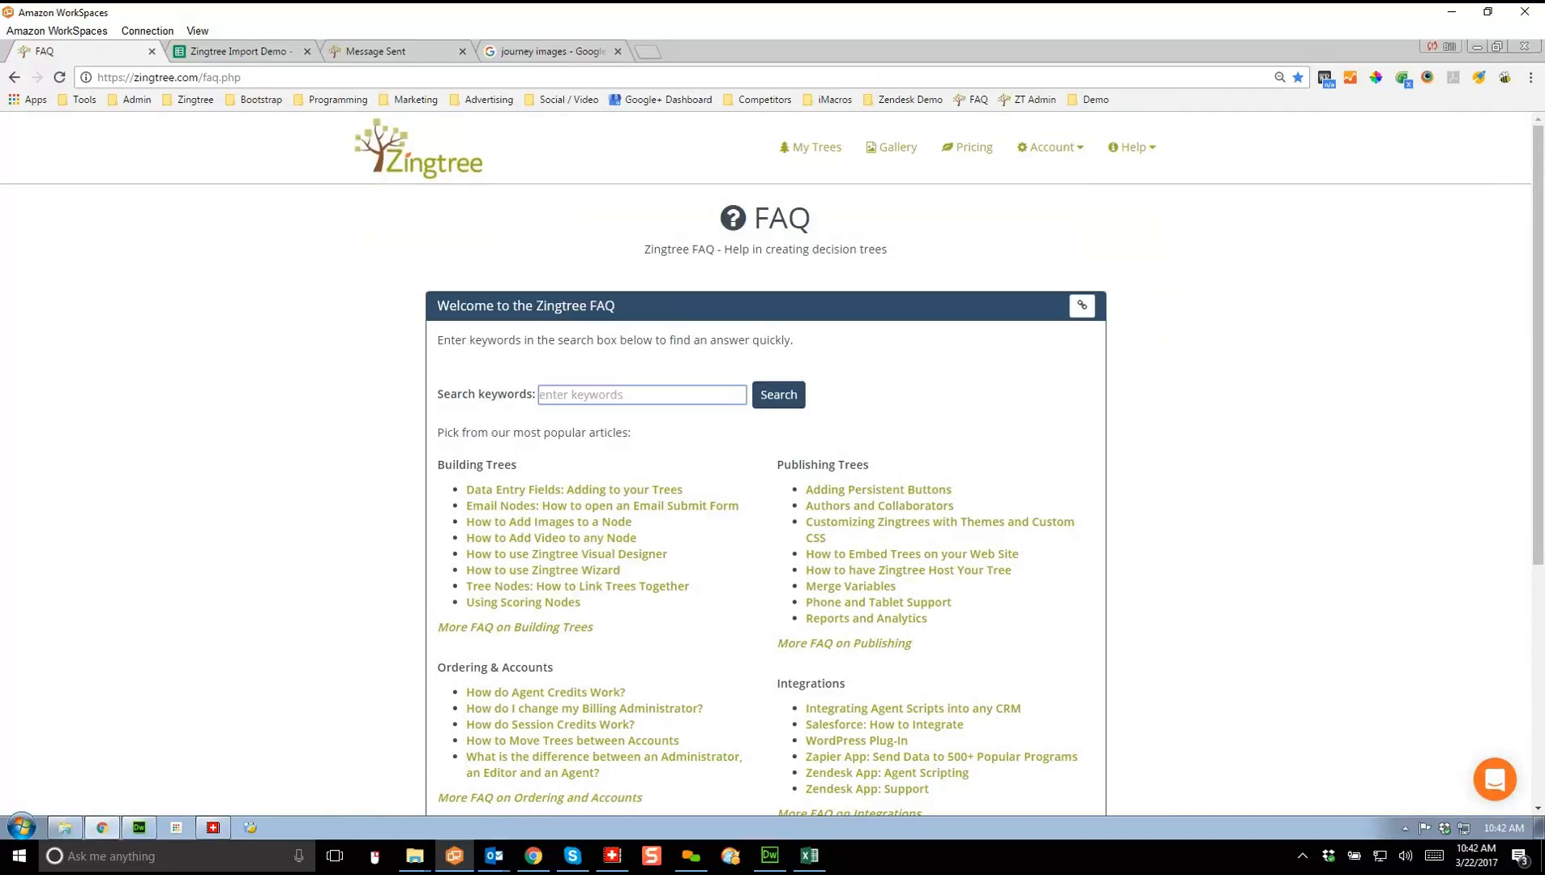
type("Custom cs")
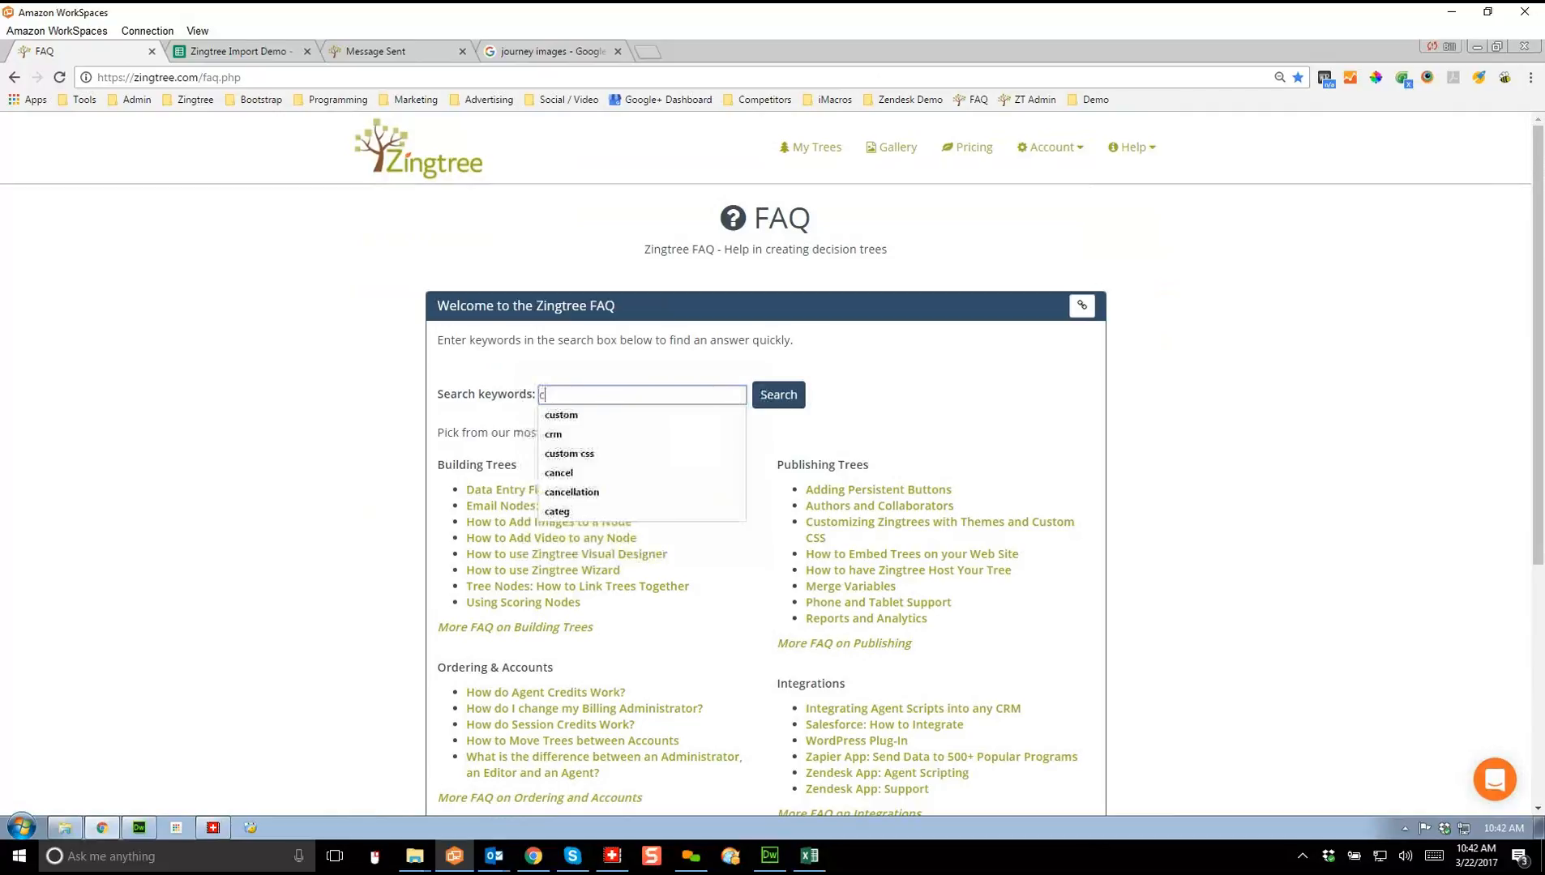
type("s")
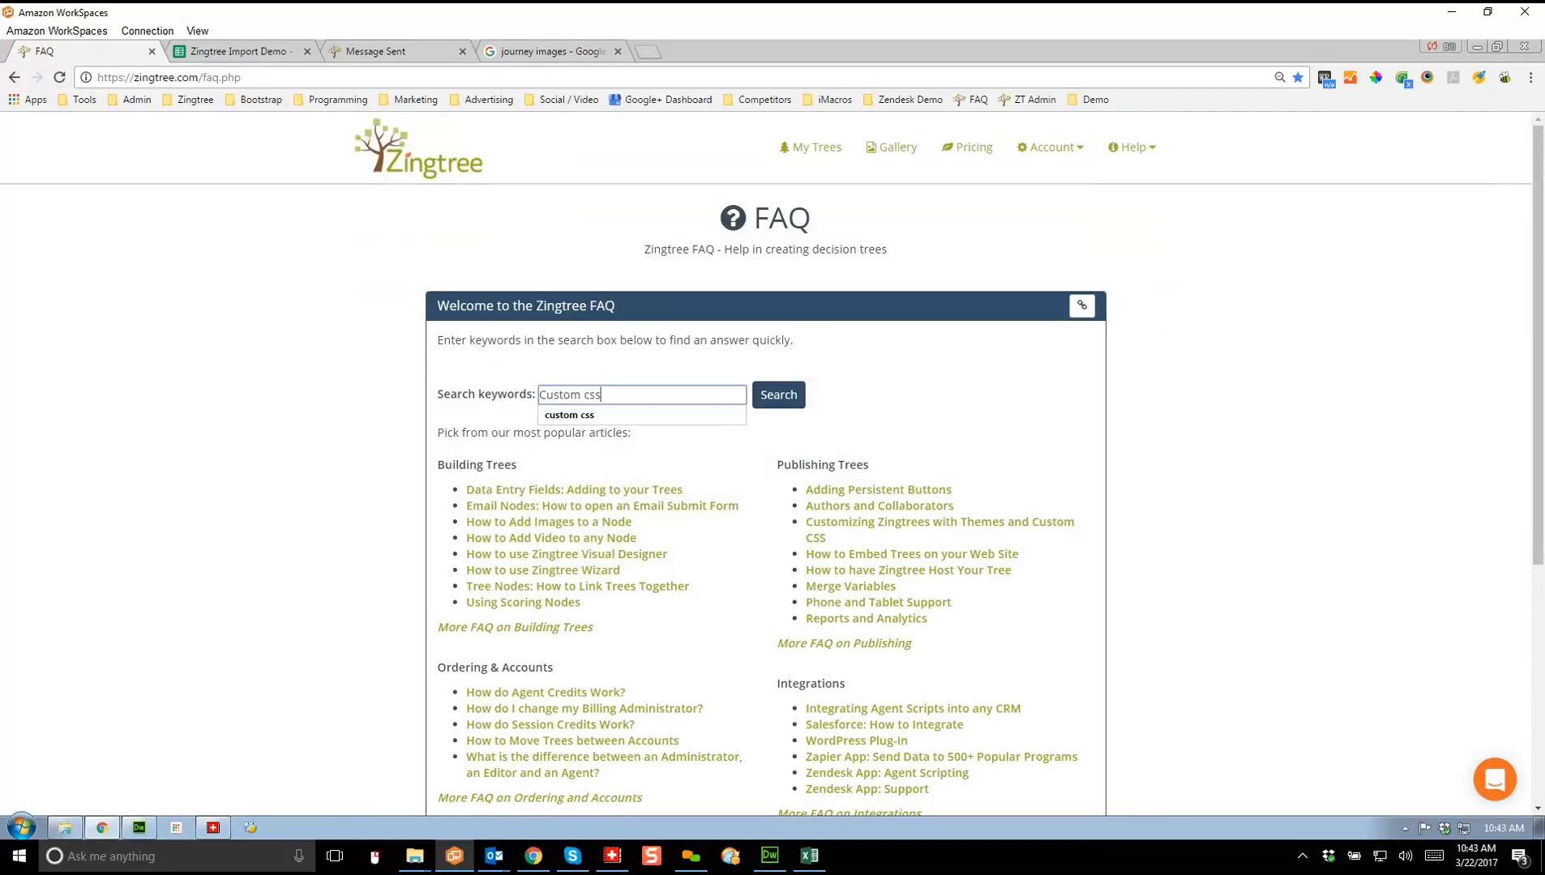
Step: Search 'Custom css' and read the Customizing Zingtrees with Themes and Custom CSS article
key("Return")
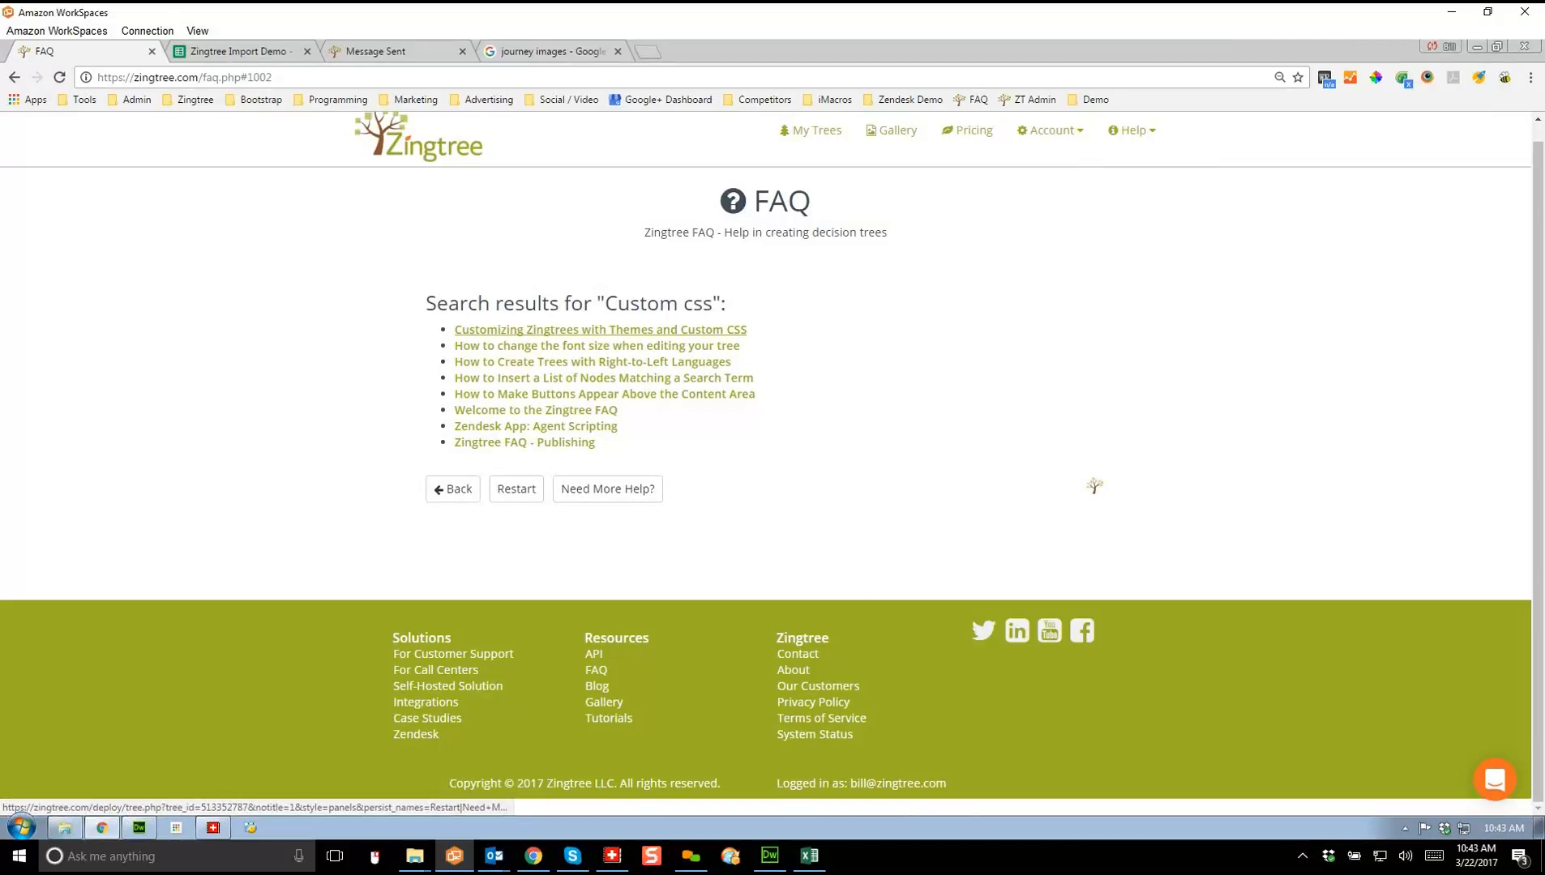
left_click(600, 329)
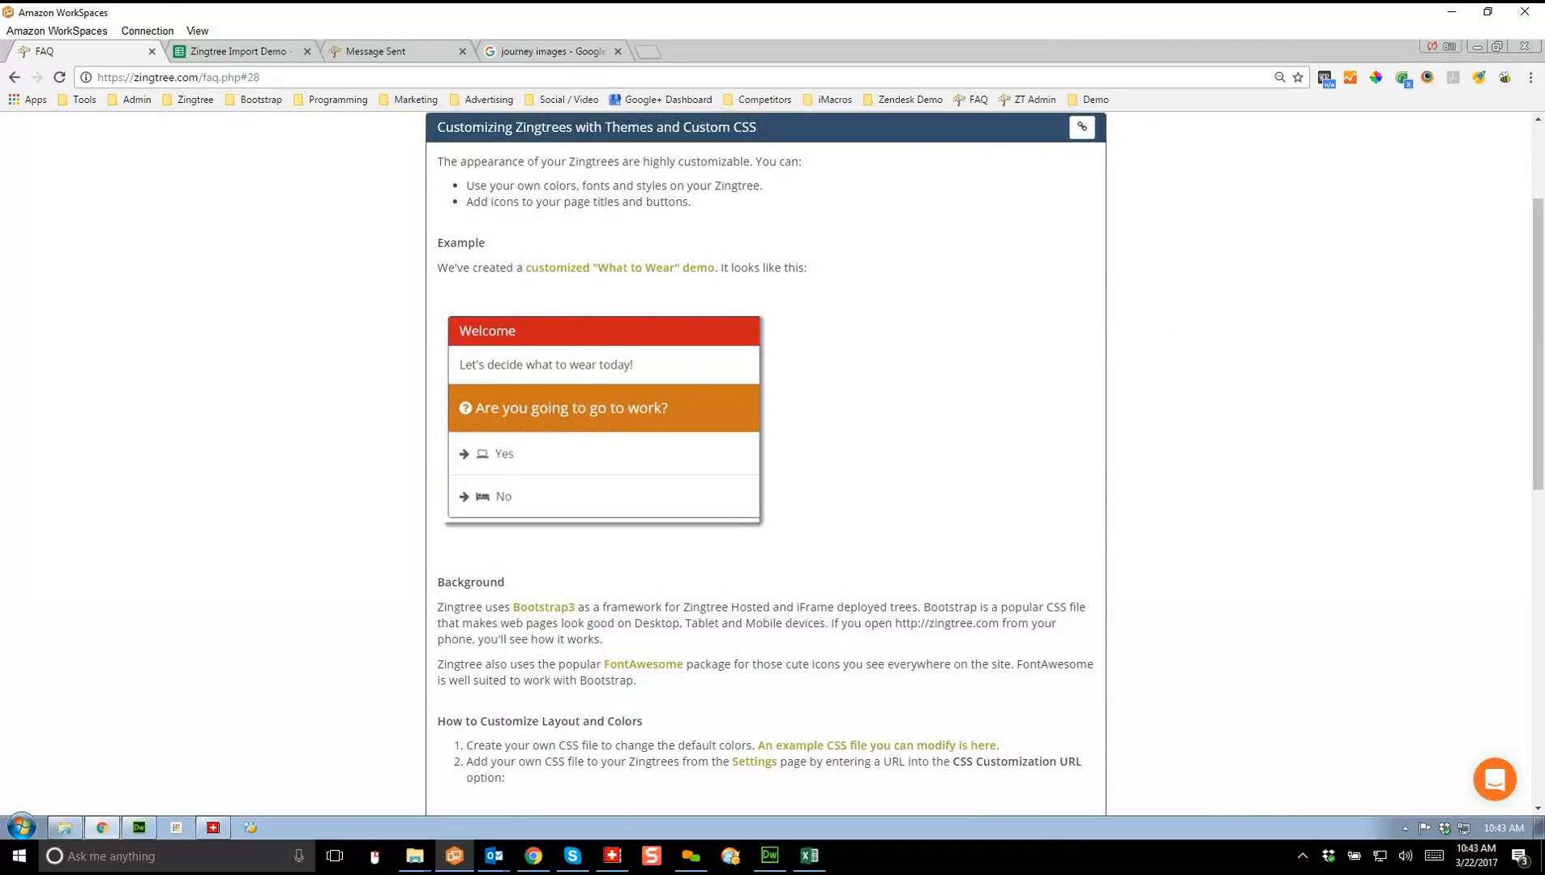
scroll(765, 462, "down", 7)
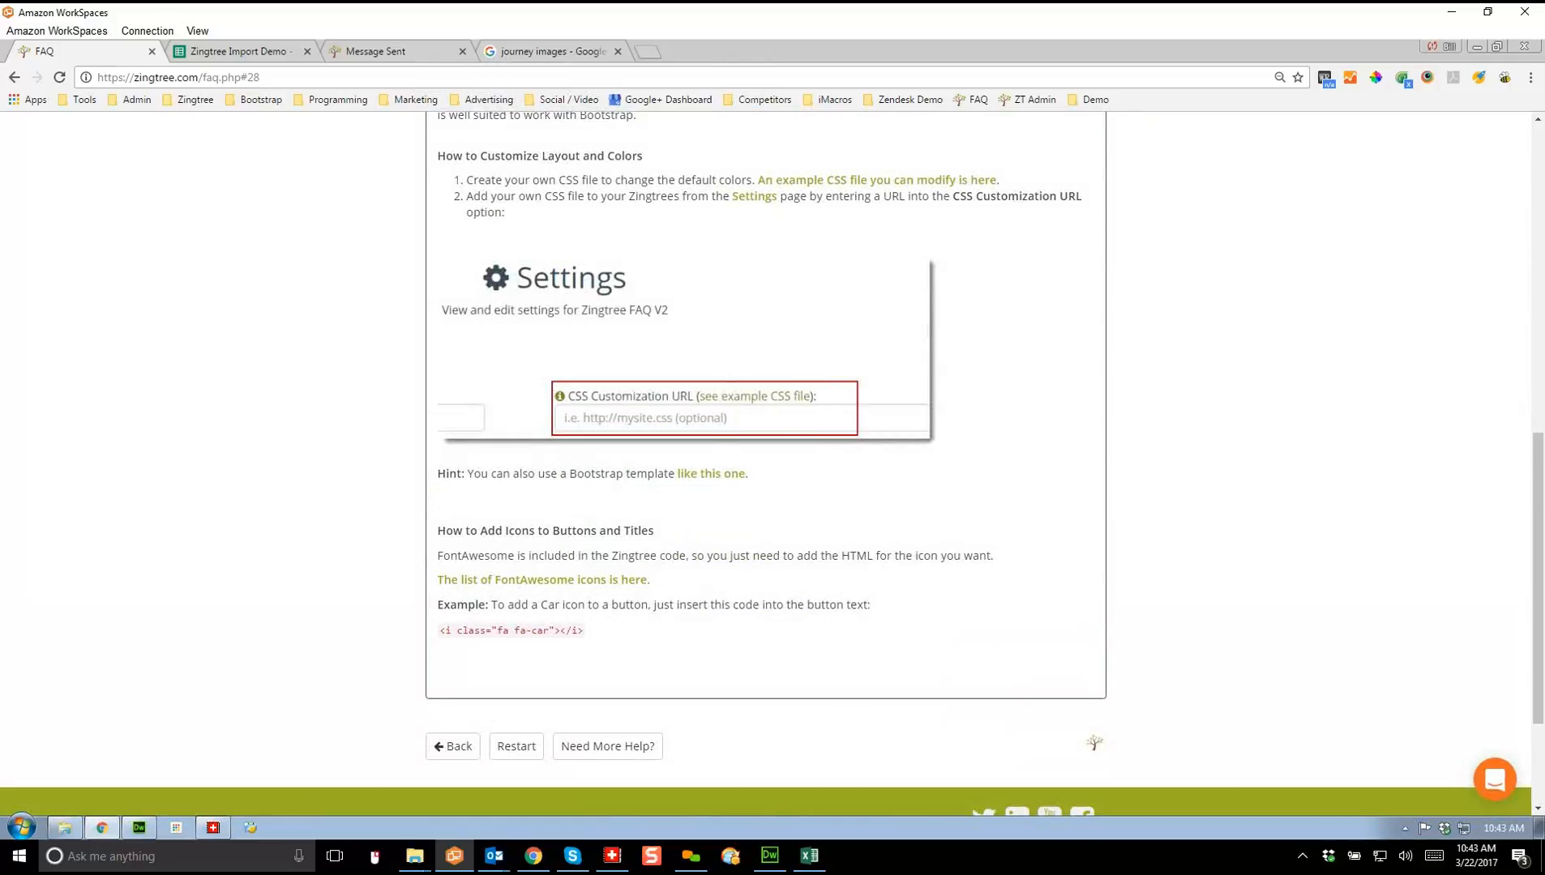
Step: Restart the FAQ and open the full More FAQ on Building Trees list
left_click(516, 746)
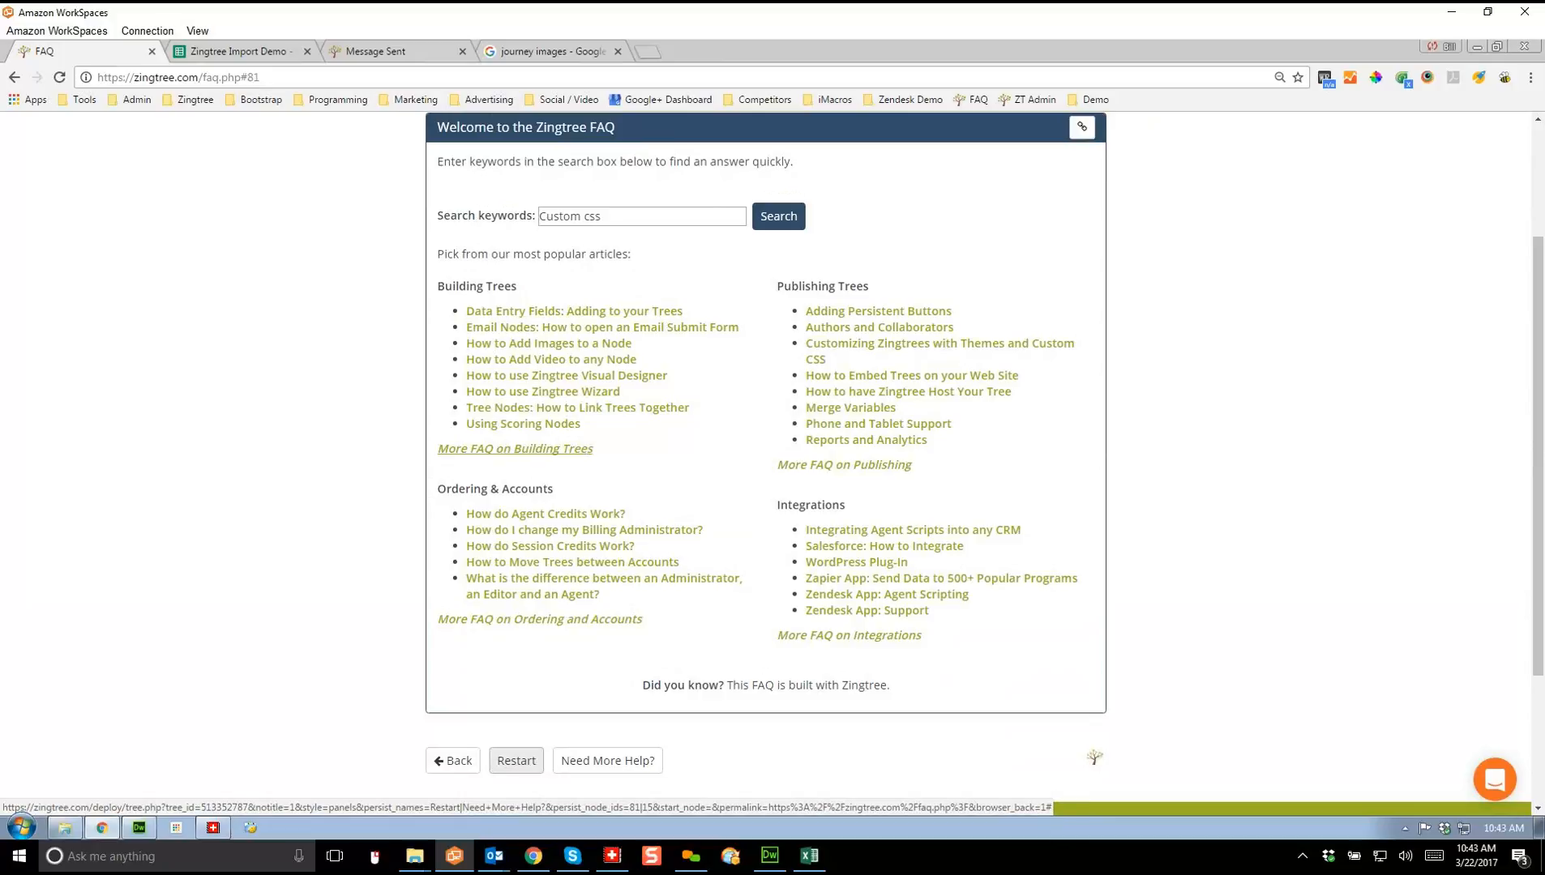
left_click(515, 448)
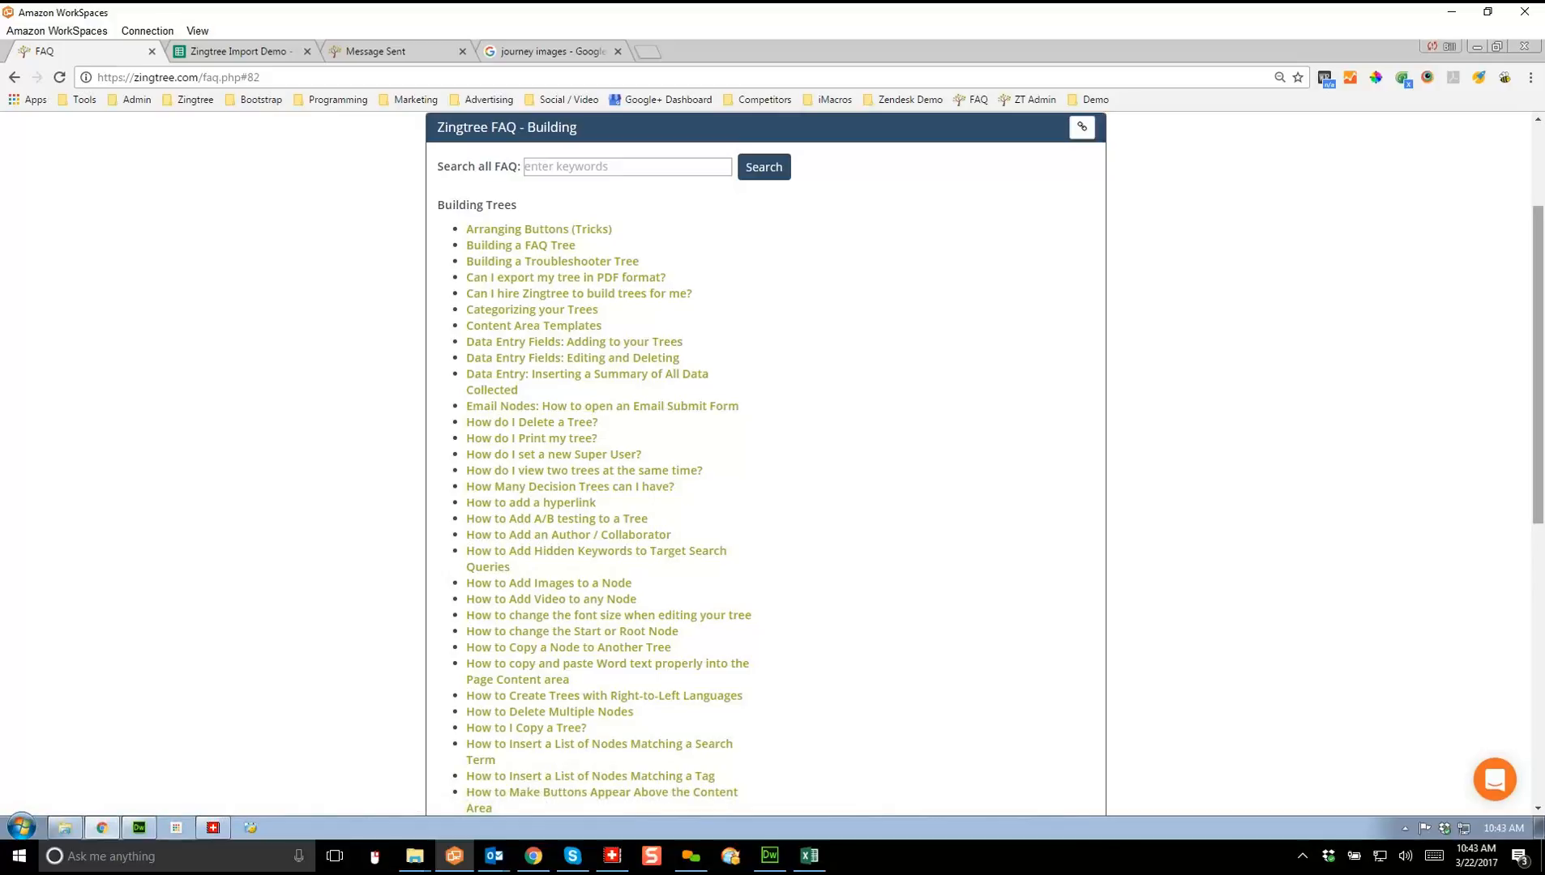
left_click_drag(1538, 365, 1538, 282)
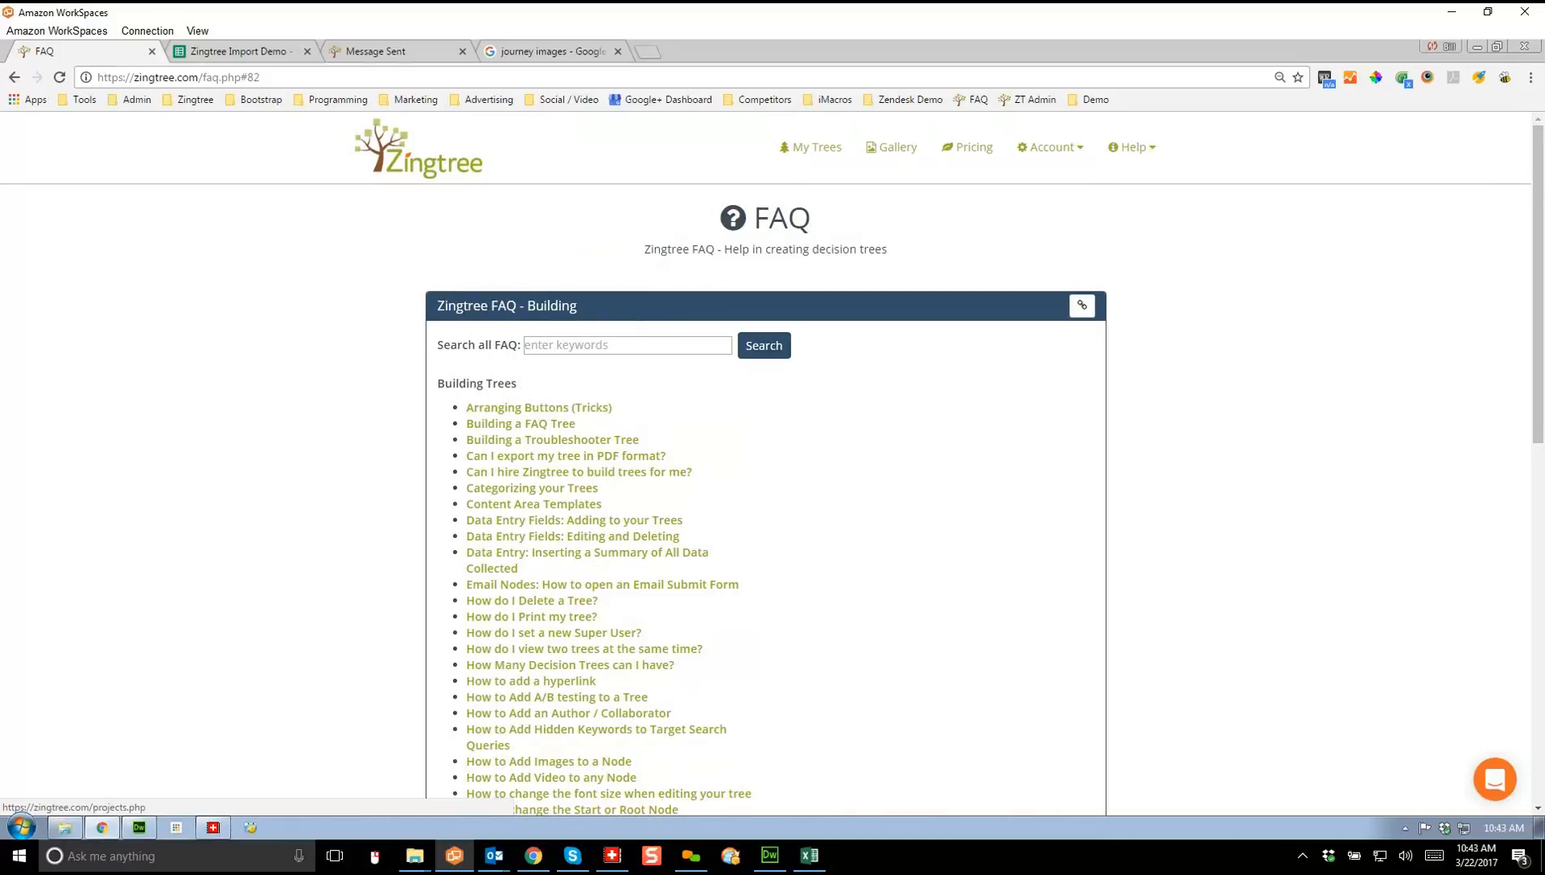
Step: Show My Trees for the Zingtree Gallery organization and scroll through its tree list
left_click(811, 147)
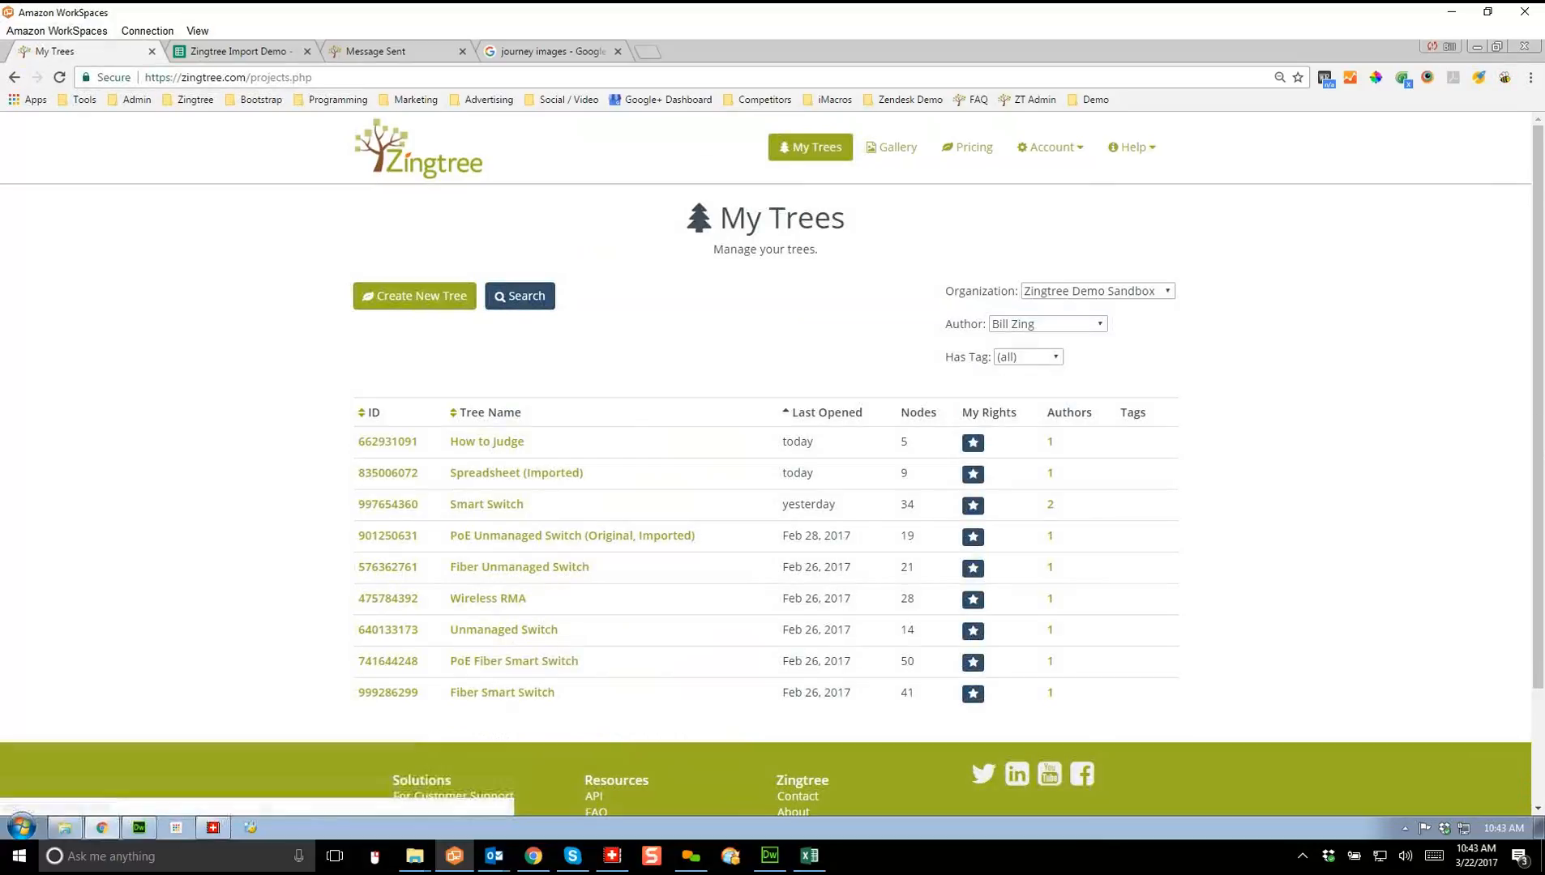
left_click(1098, 291)
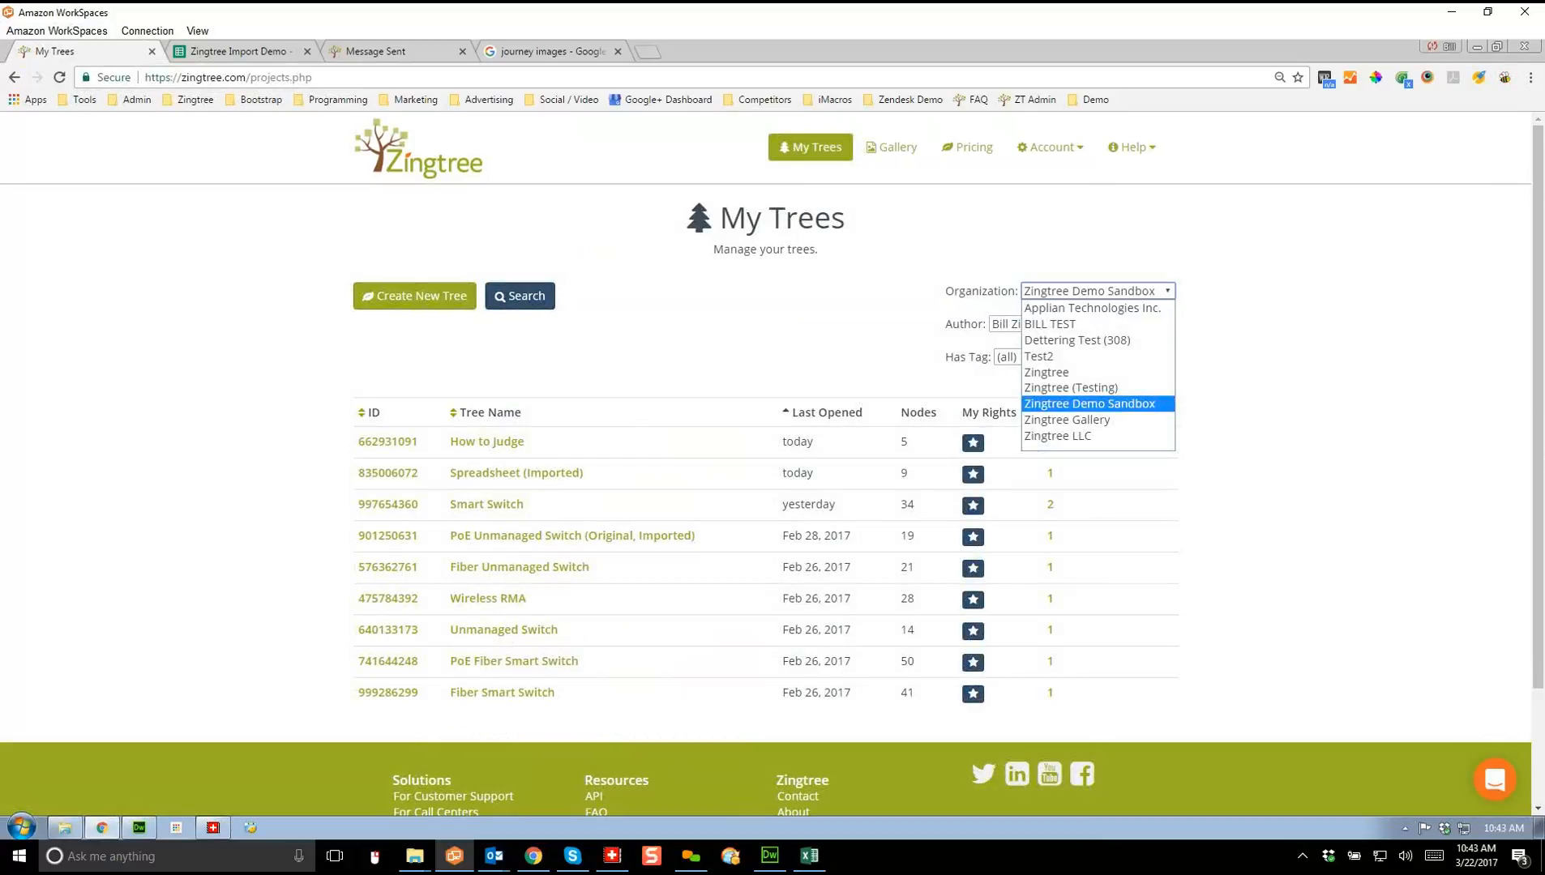
left_click(1067, 420)
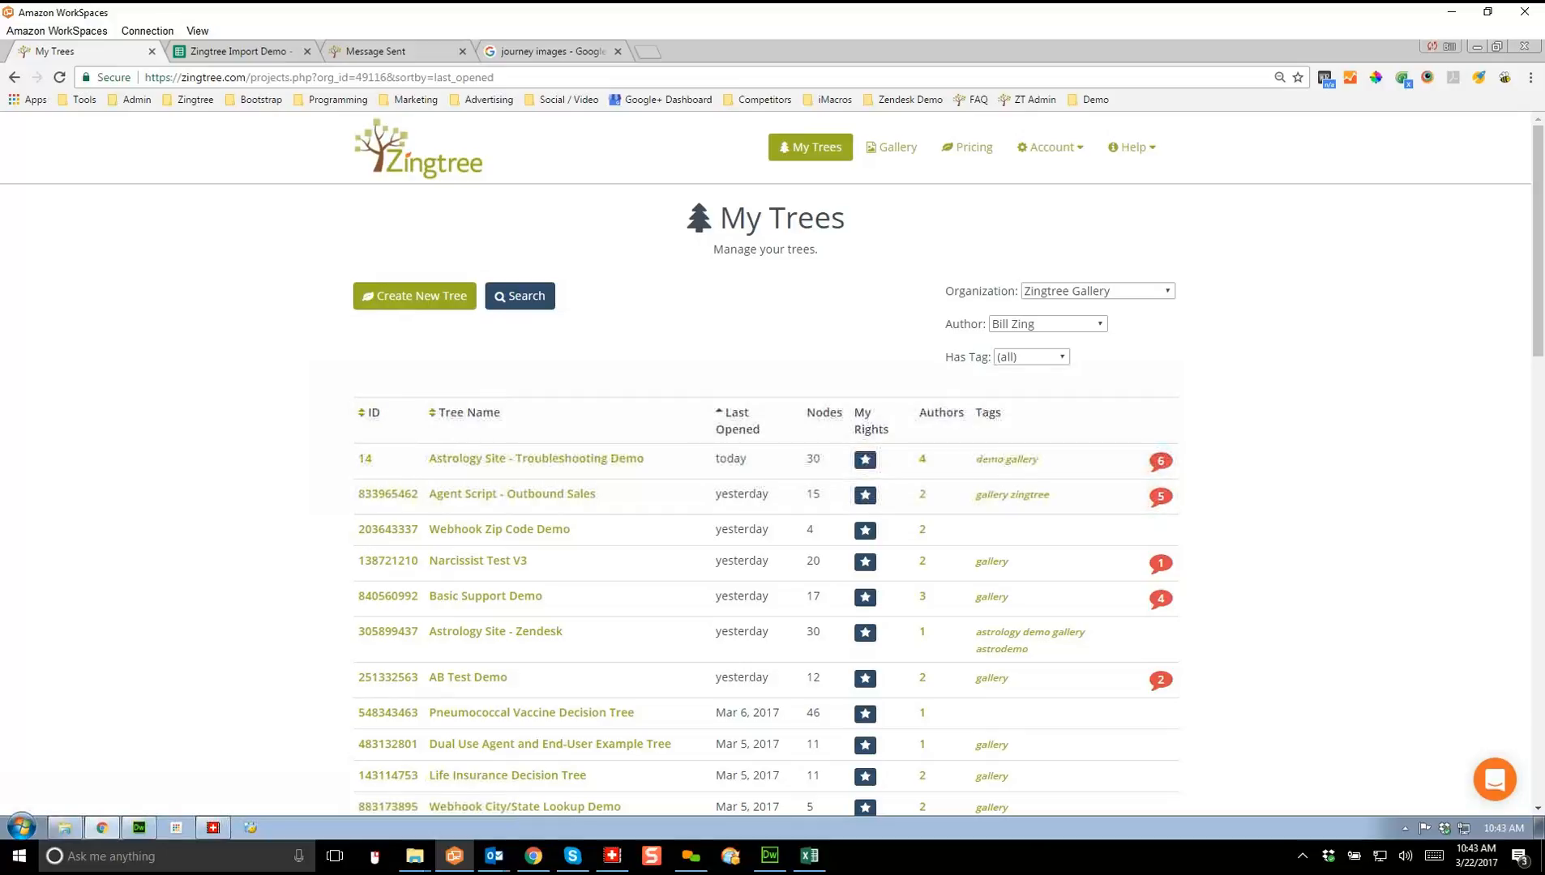
scroll(765, 462, "down", 3)
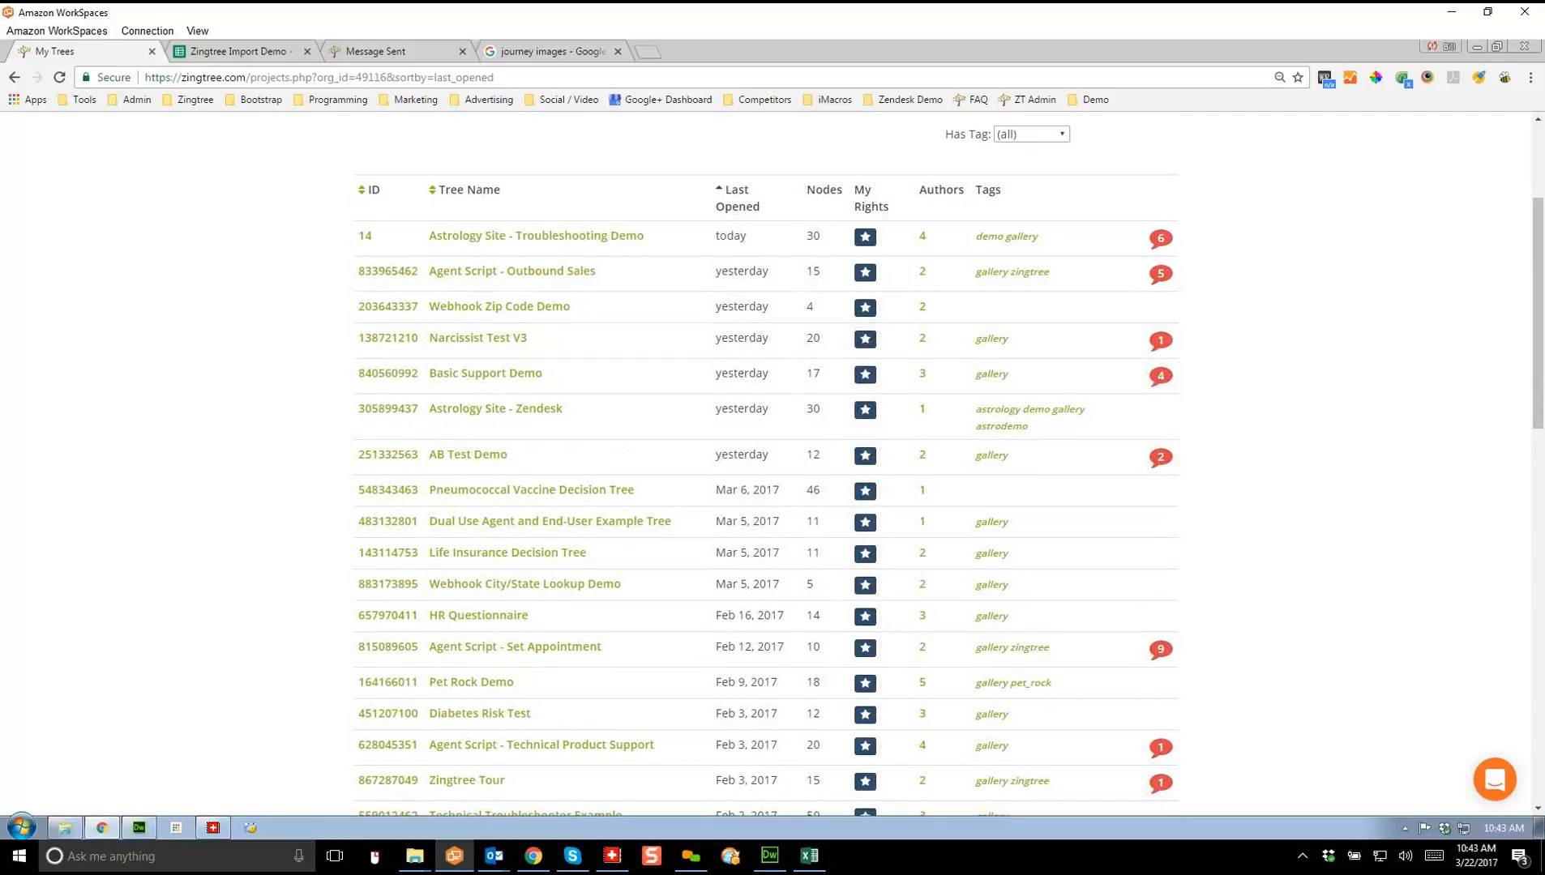
scroll(765, 462, "up", 3)
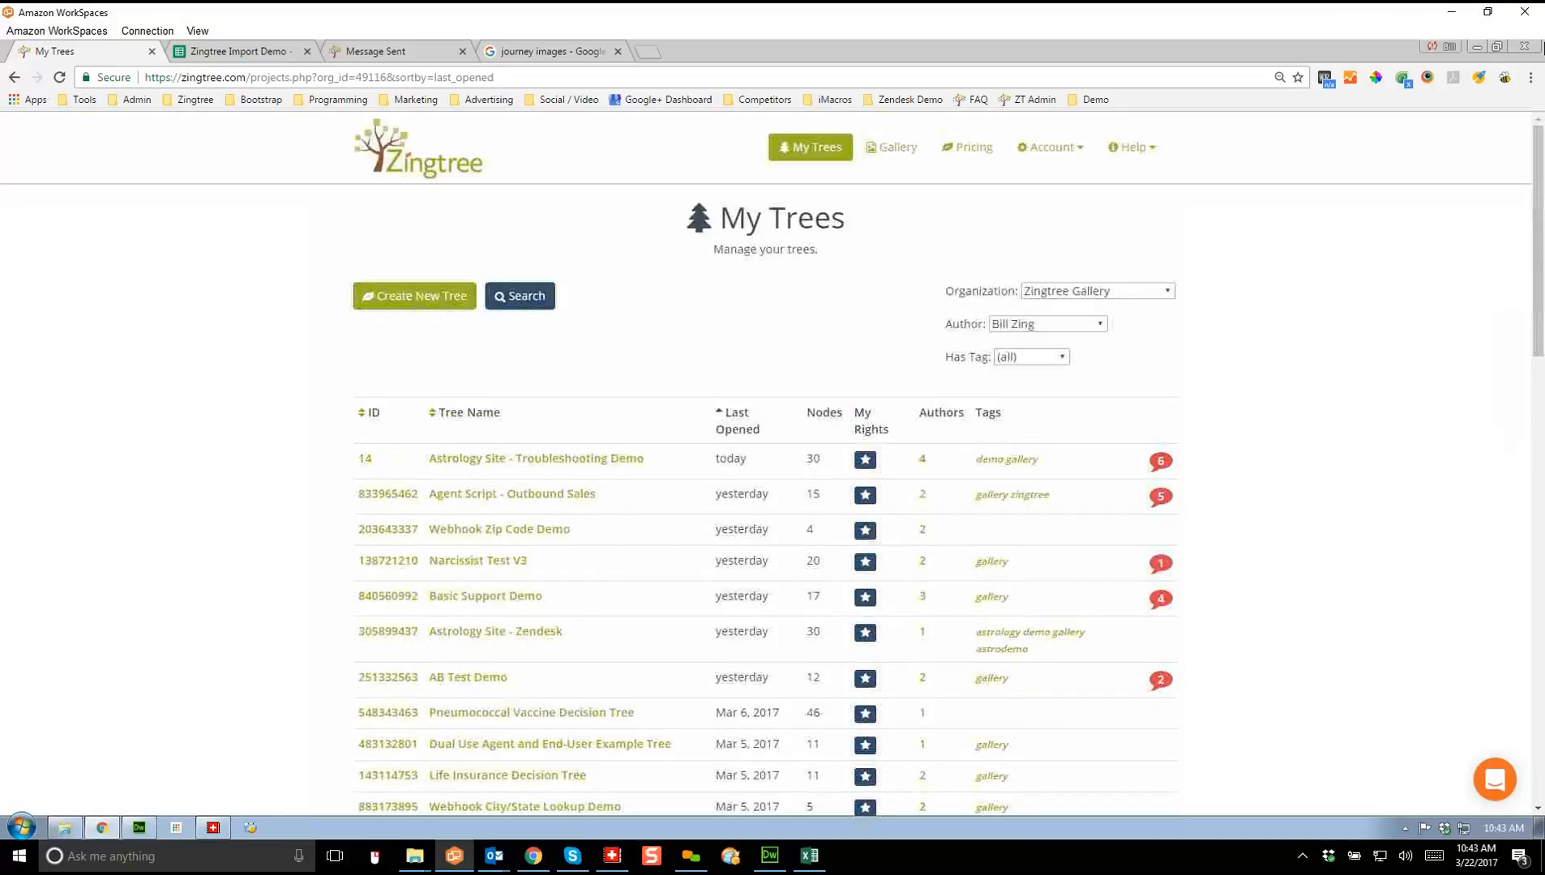
Step: Switch the organization to Zingtree LLC and open the Zingtree FAQ V4 tree's tools
left_click(1097, 291)
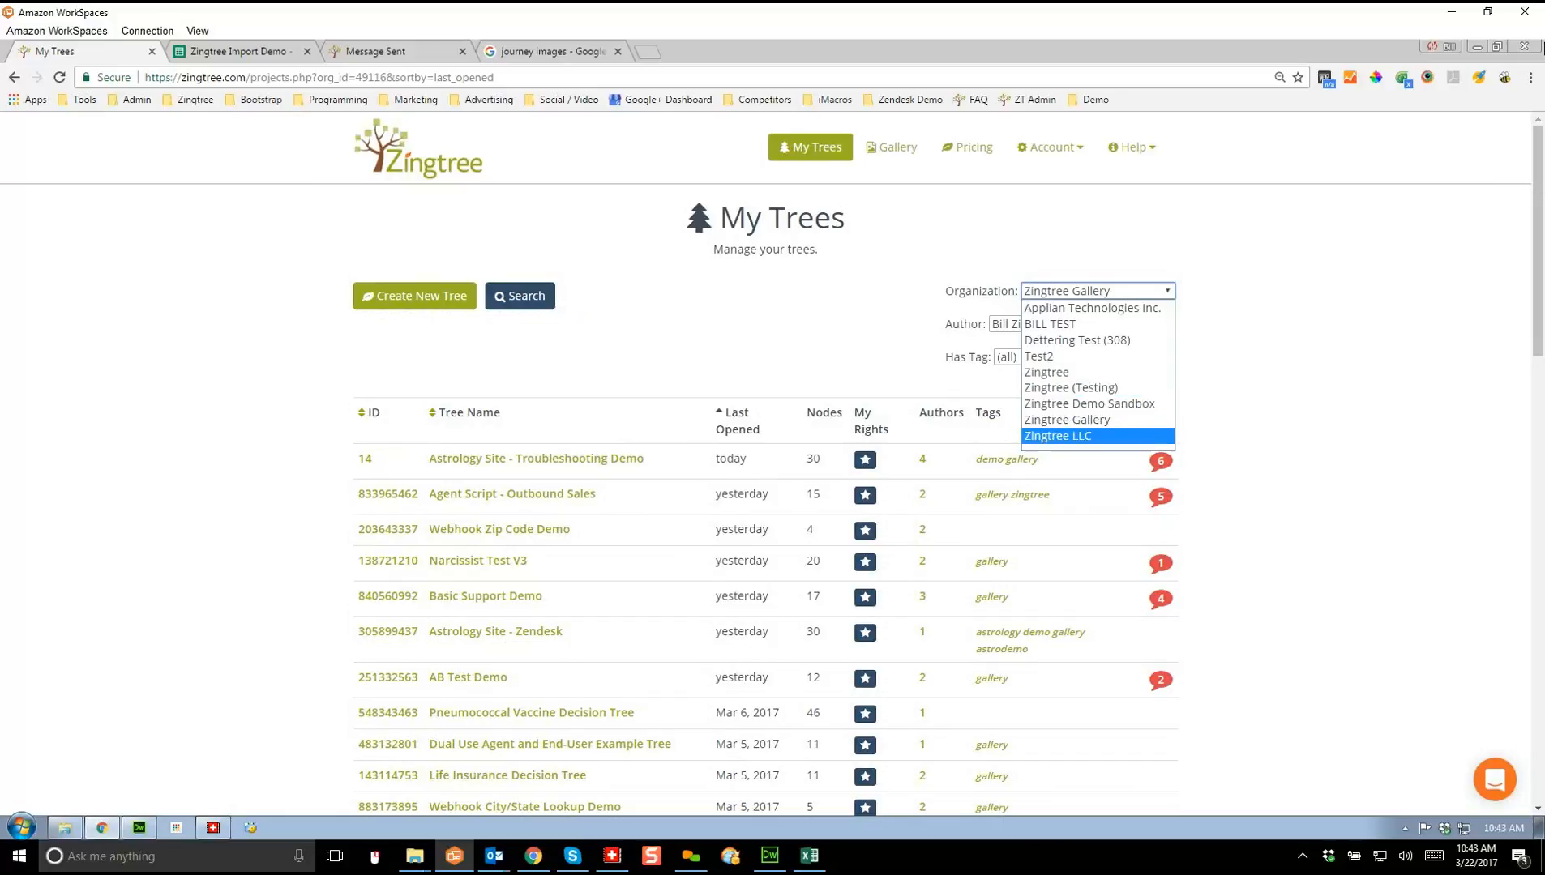
left_click(1058, 436)
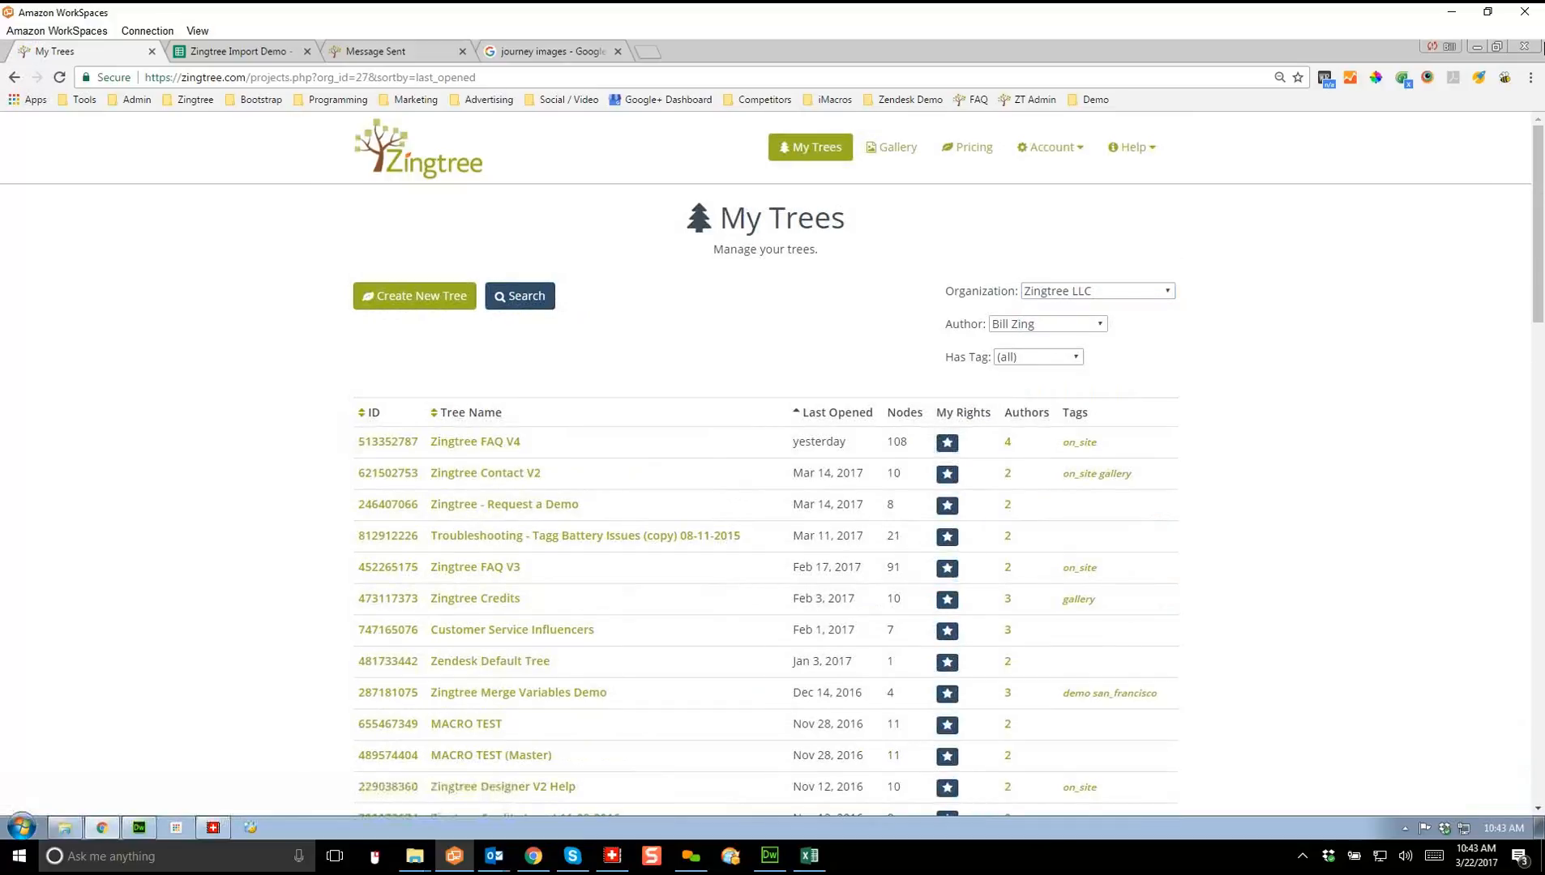
left_click(475, 442)
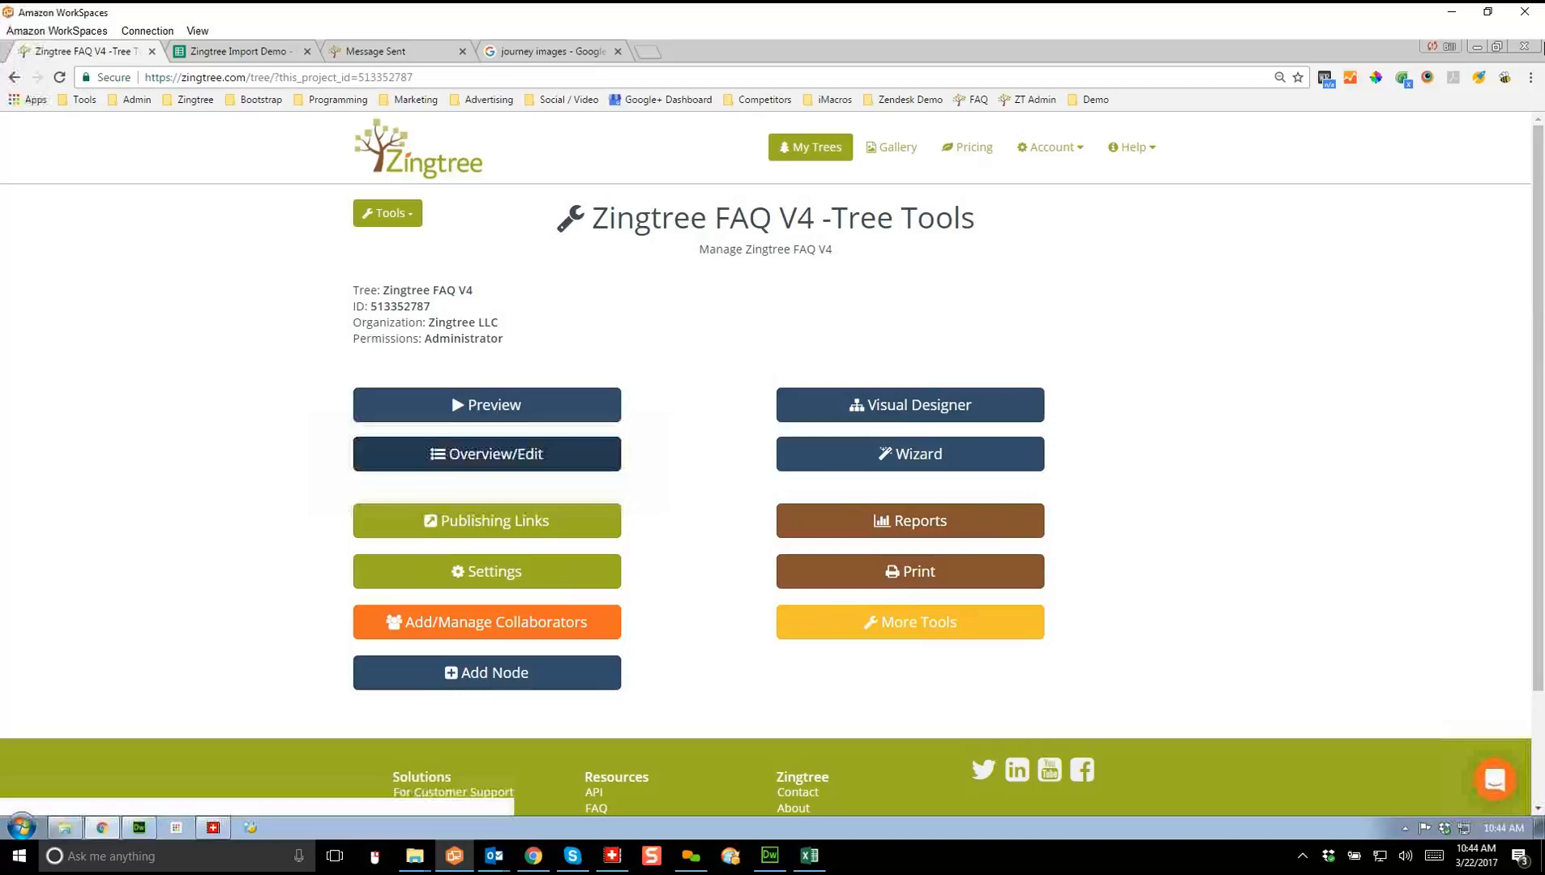
Step: Open node #81, the FAQ welcome page, in the full-screen content editor
left_click(476, 445)
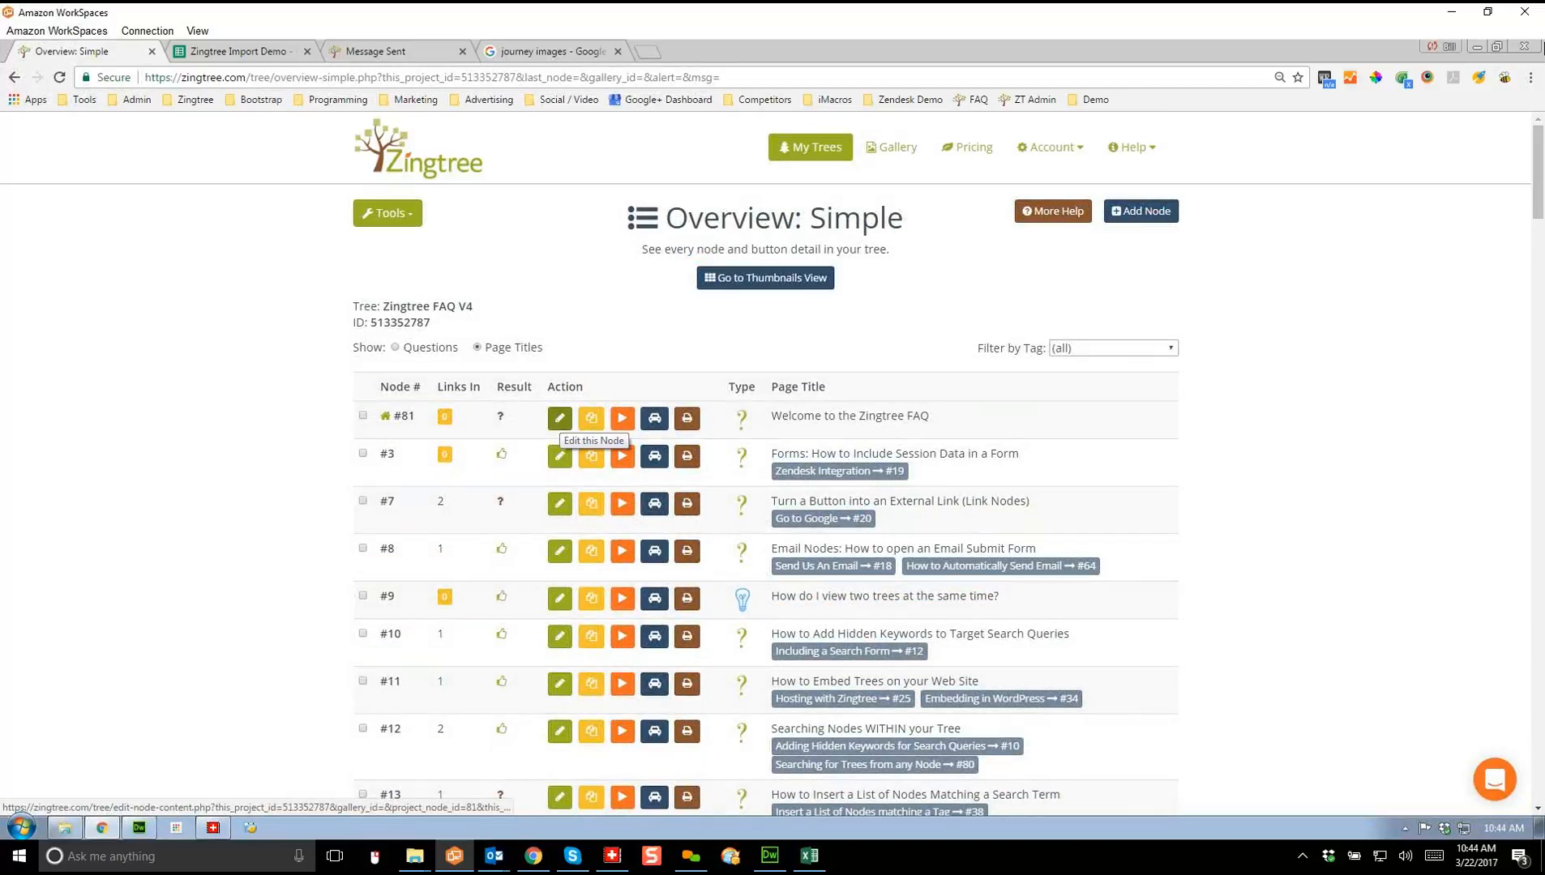
left_click(559, 419)
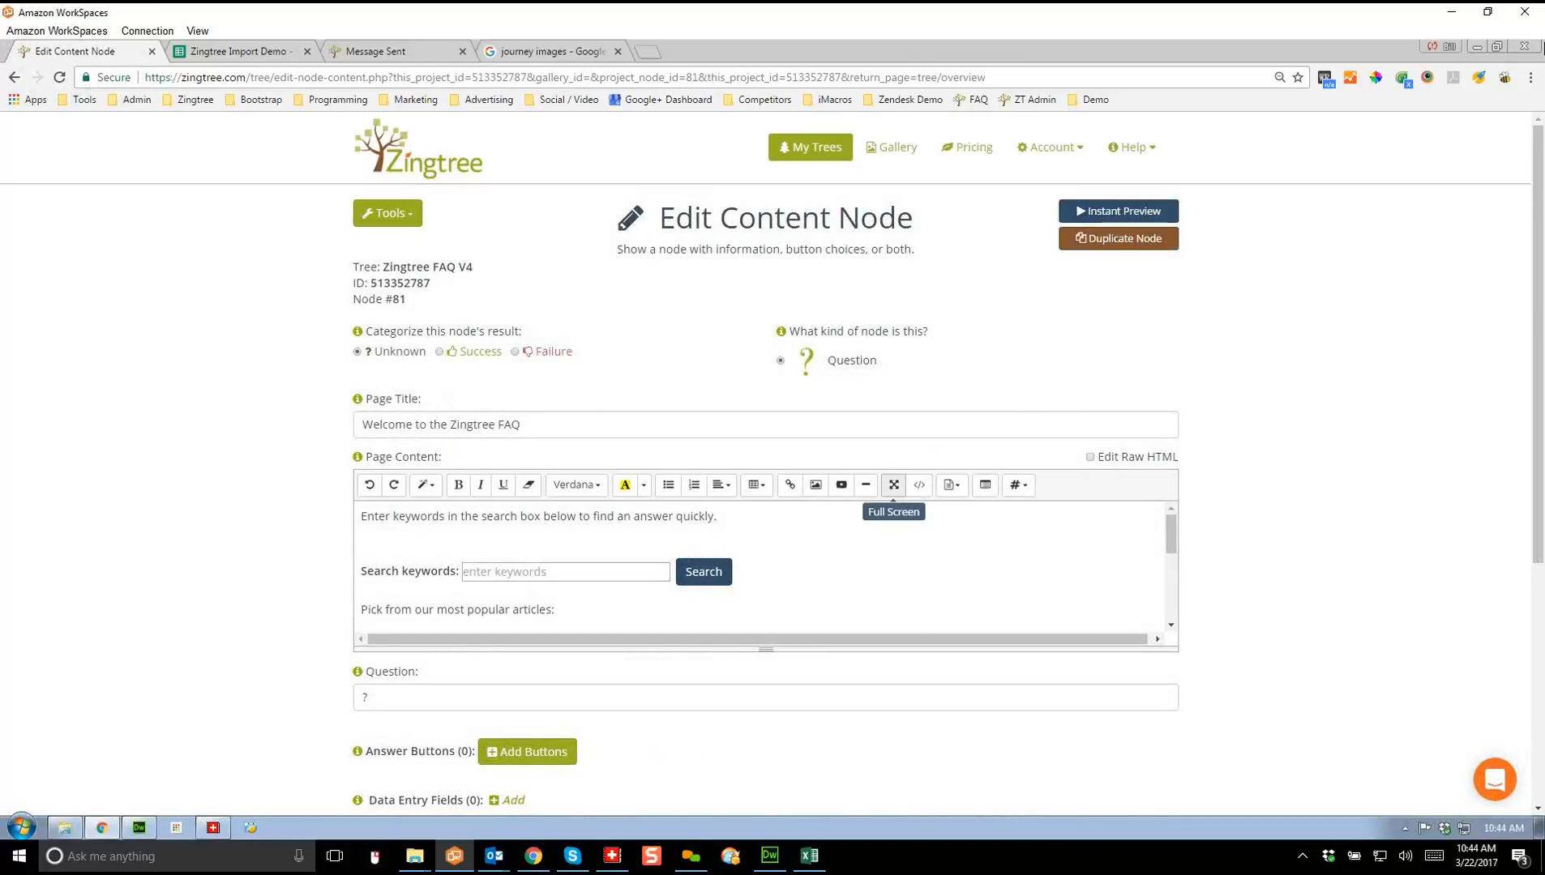
left_click(893, 485)
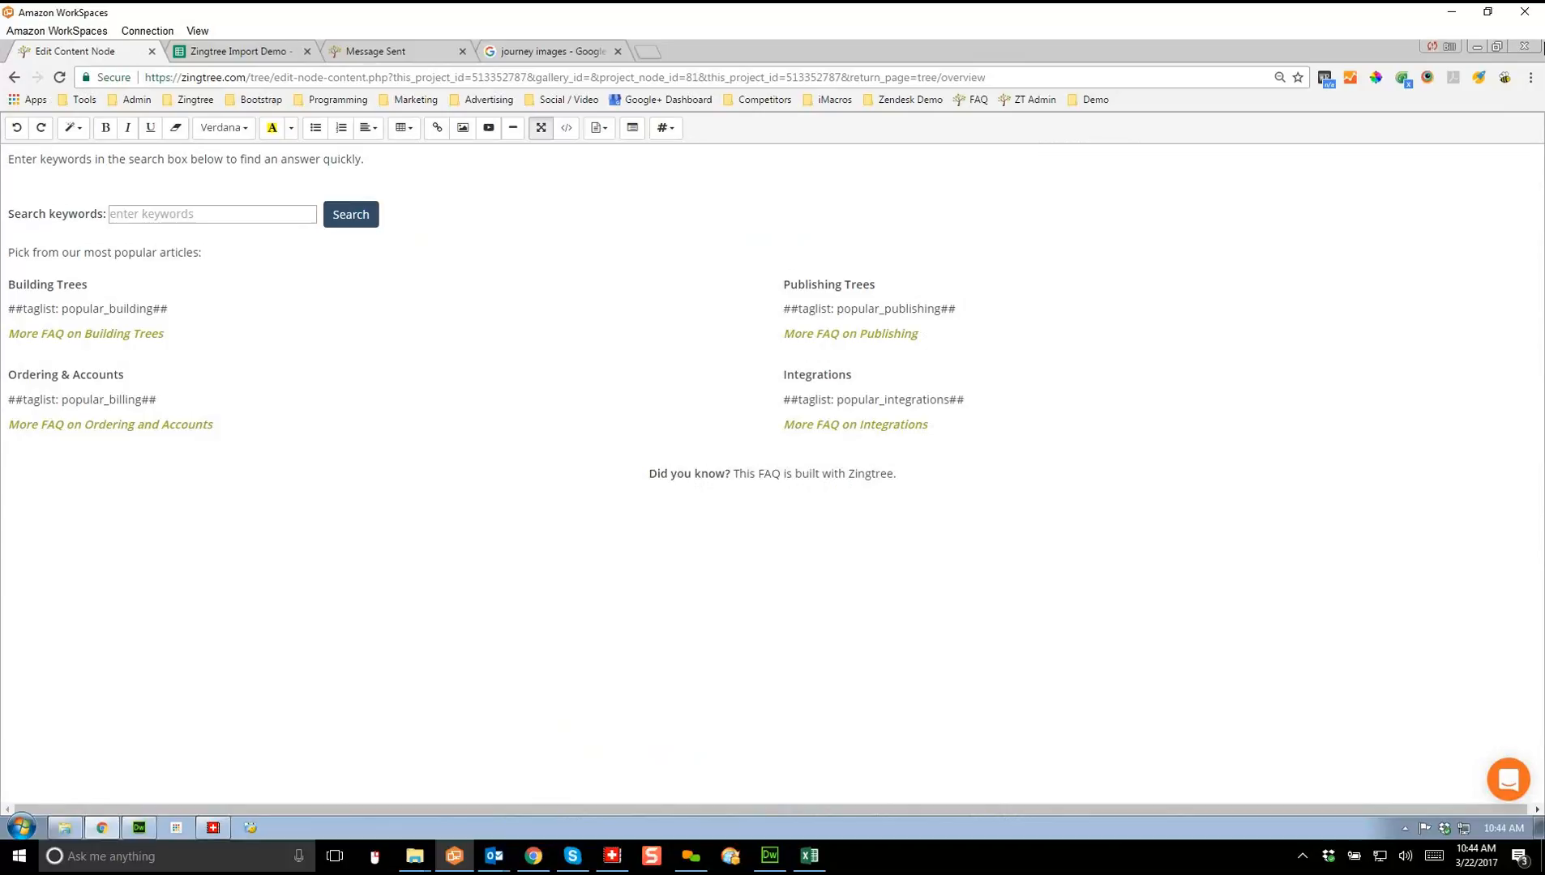
Step: Inspect the popular_building and popular_billing taglist tags in the node content
left_click_drag(168, 309, 7, 309)
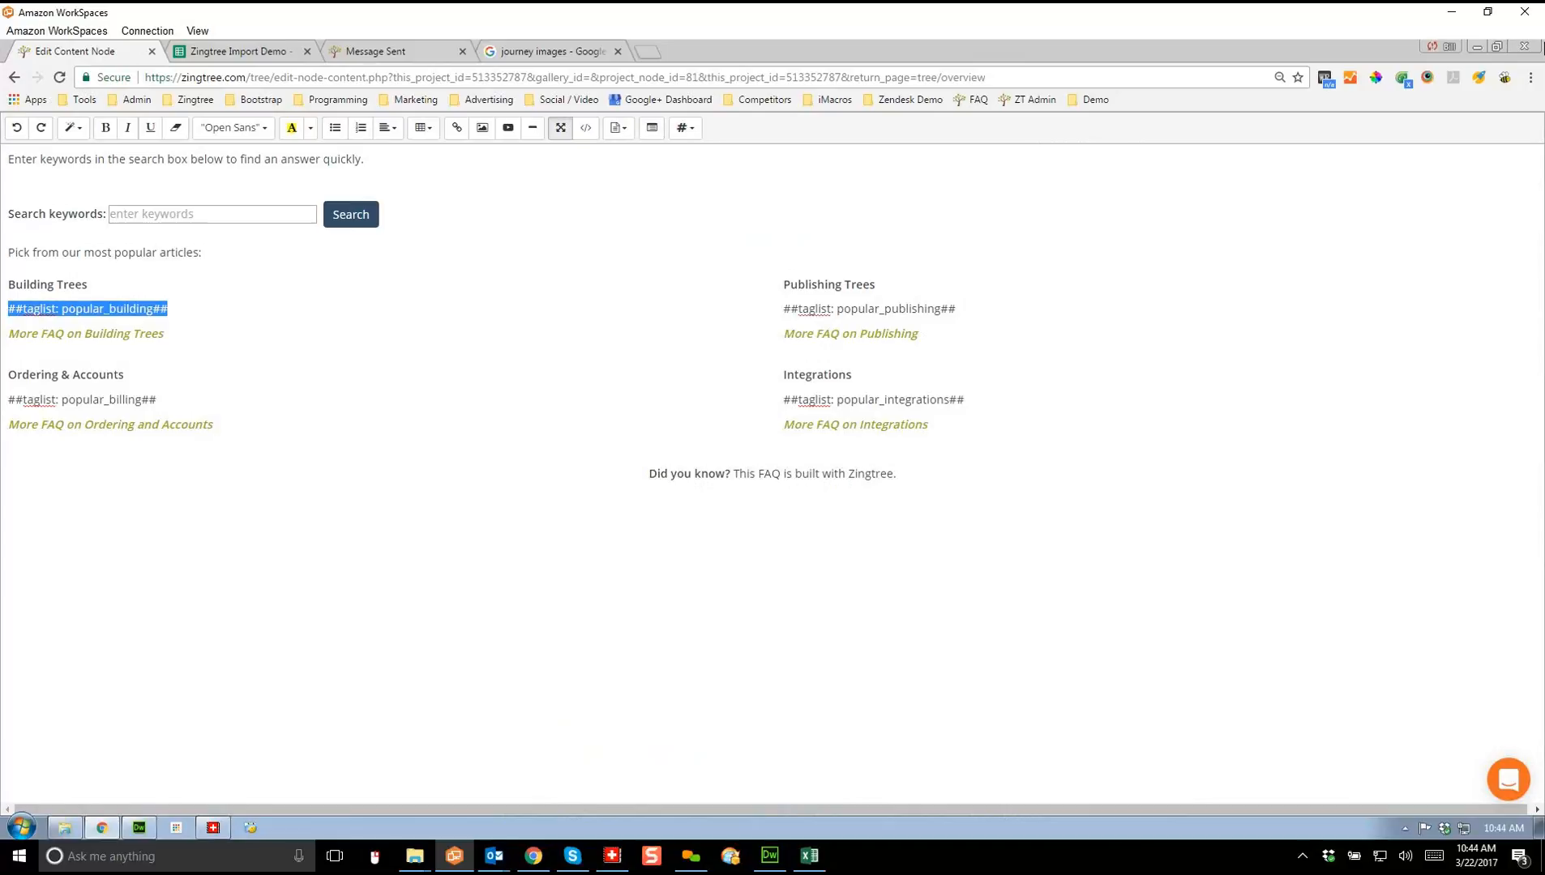
left_click(169, 309)
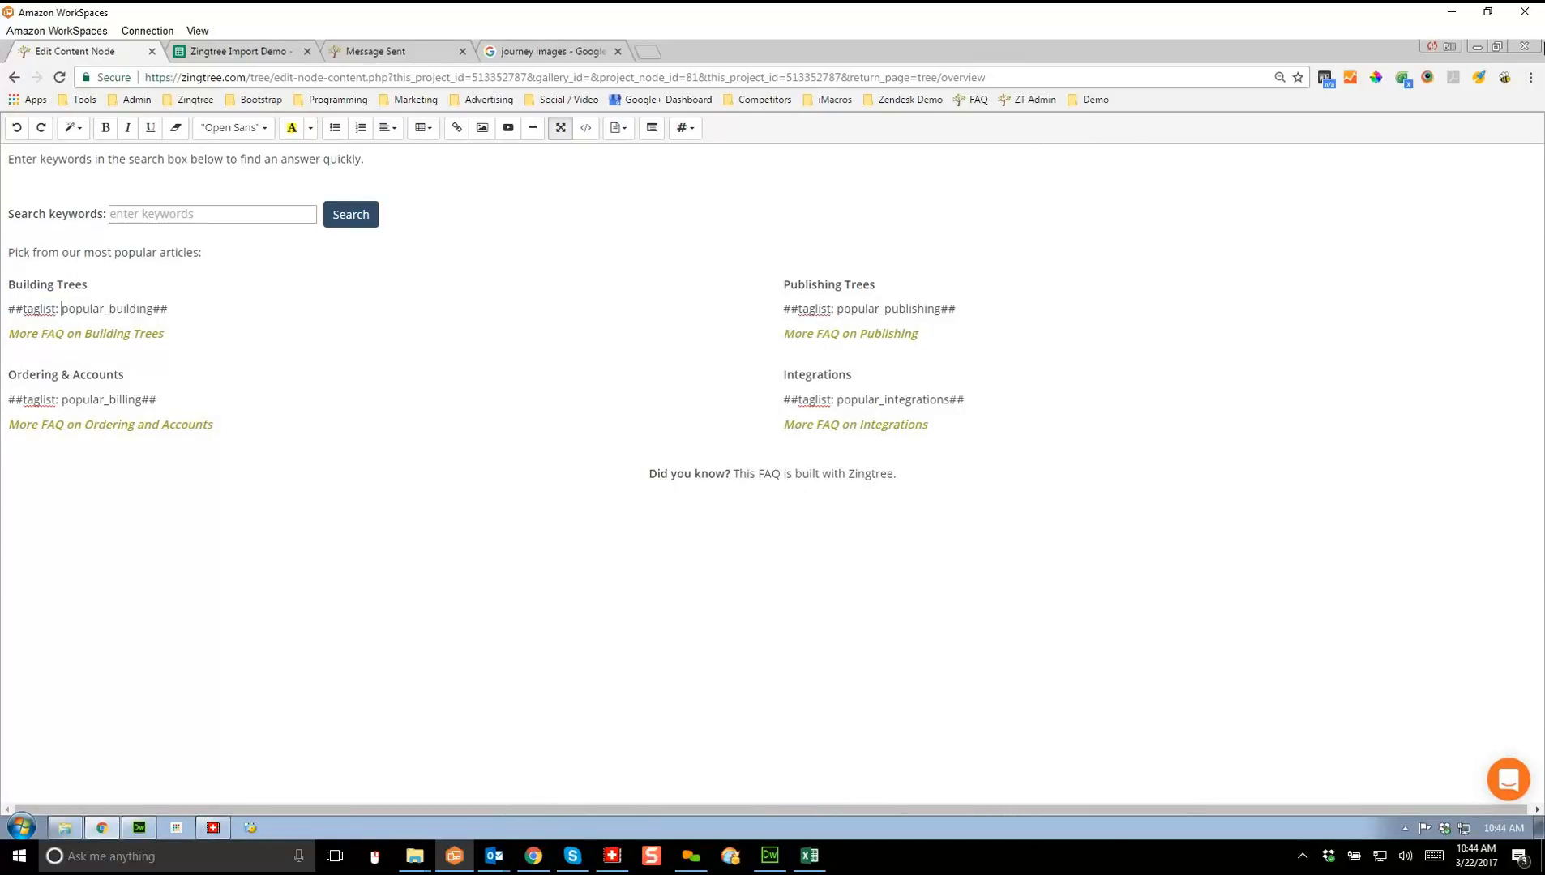
left_click_drag(62, 309, 154, 309)
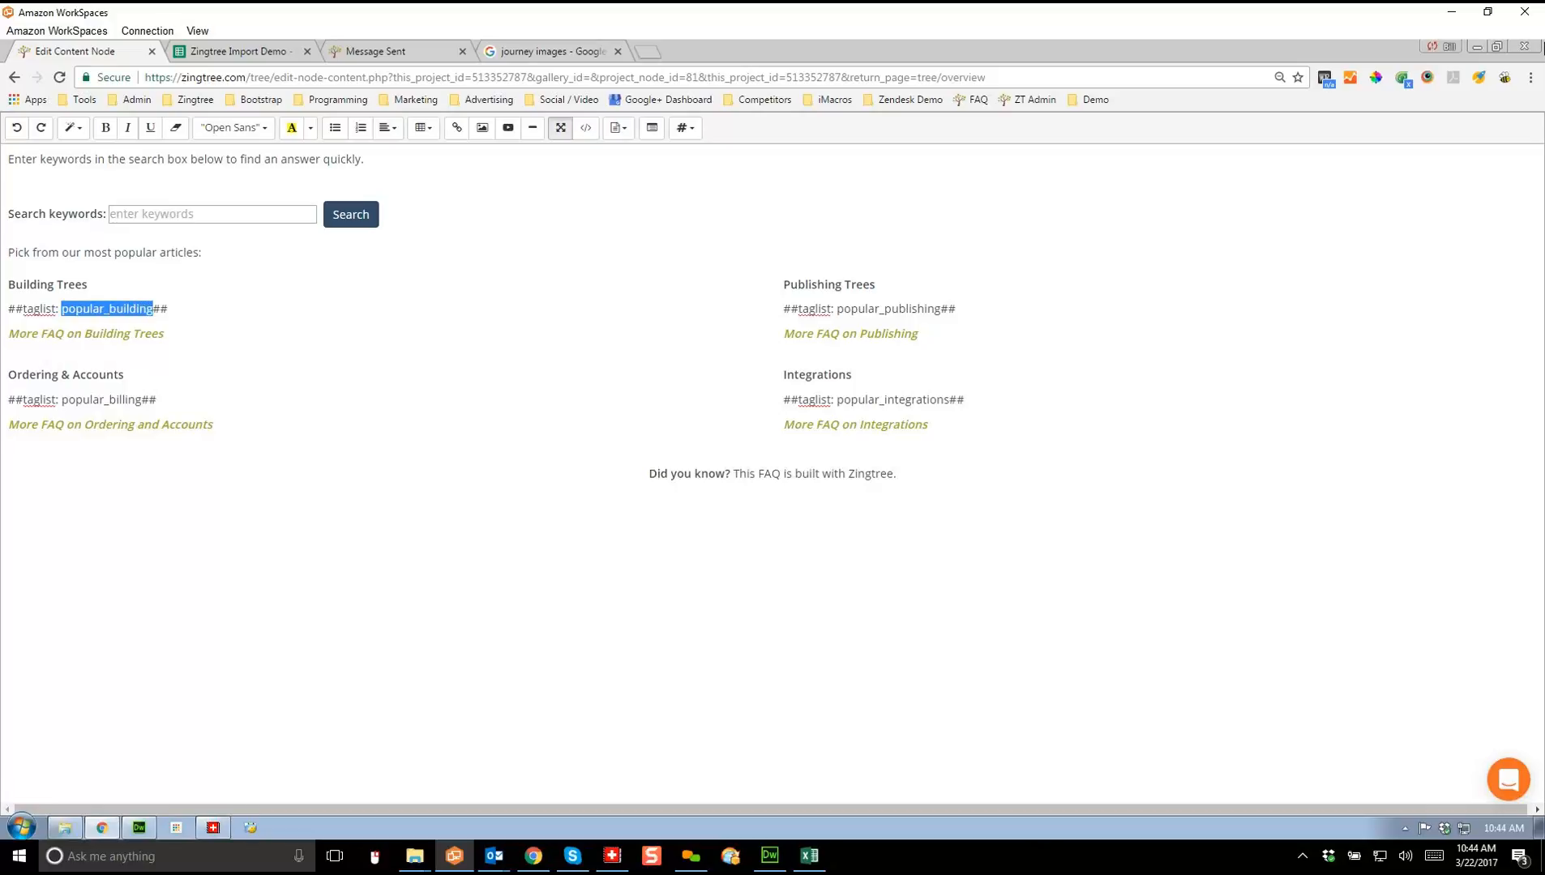
left_click(8, 358)
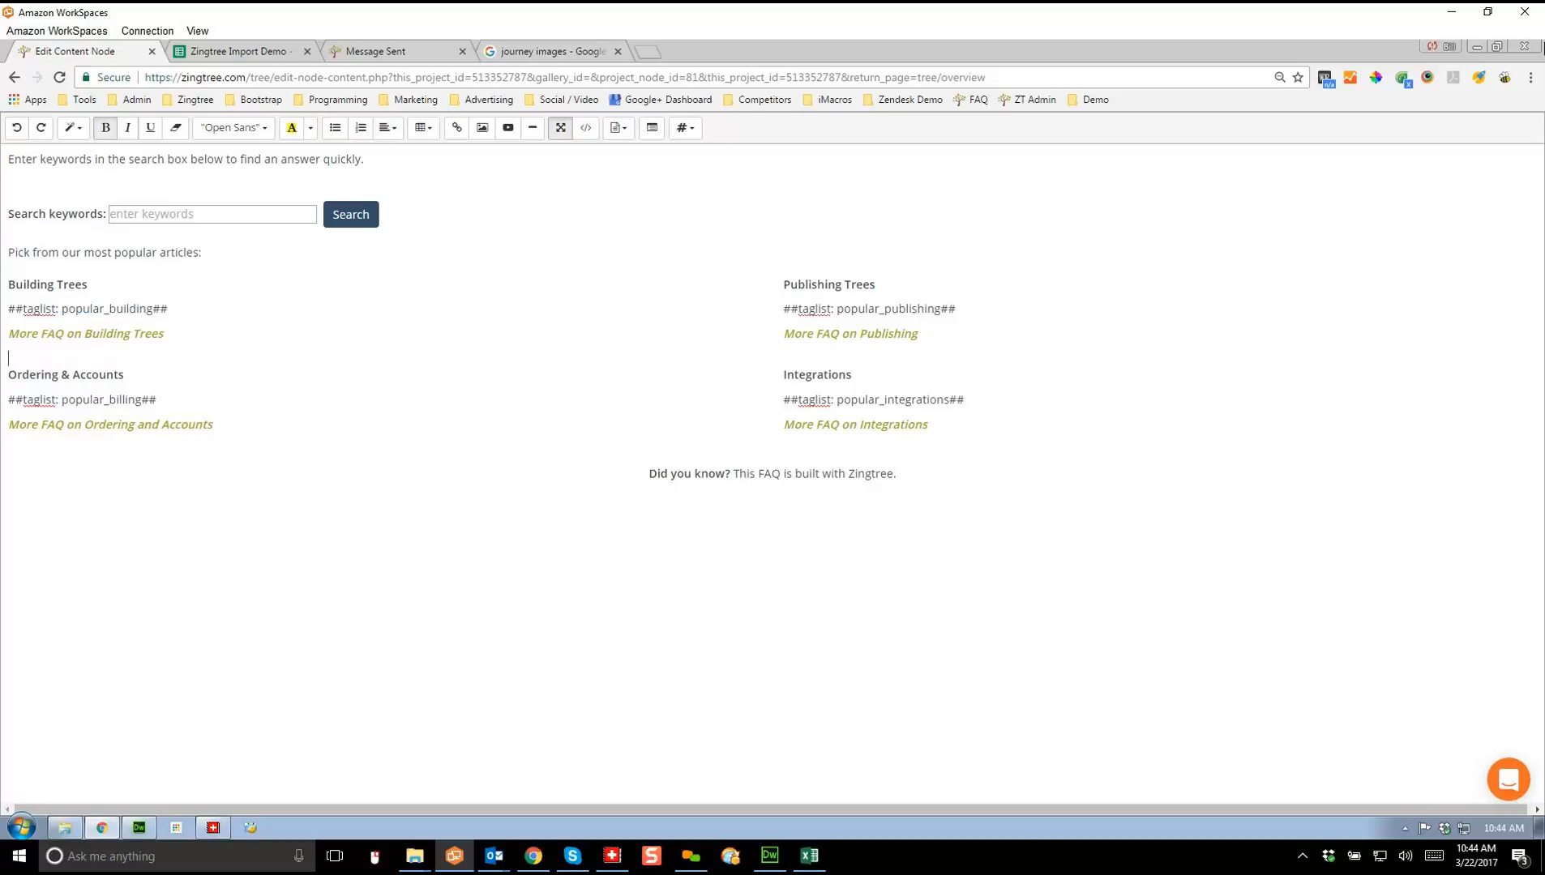
left_click_drag(59, 400, 142, 399)
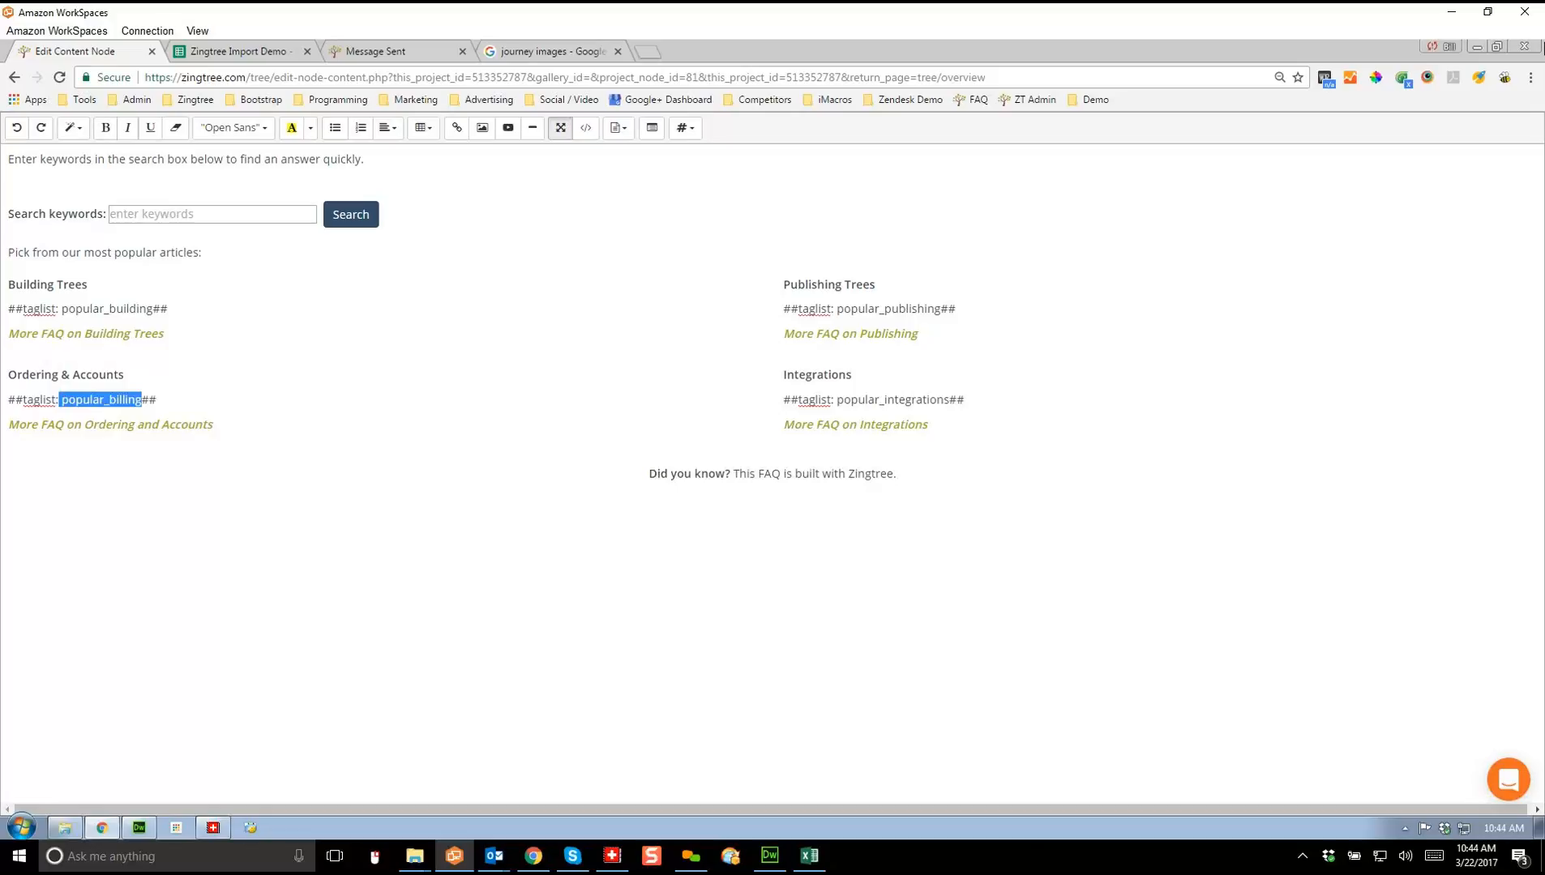
left_click(157, 400)
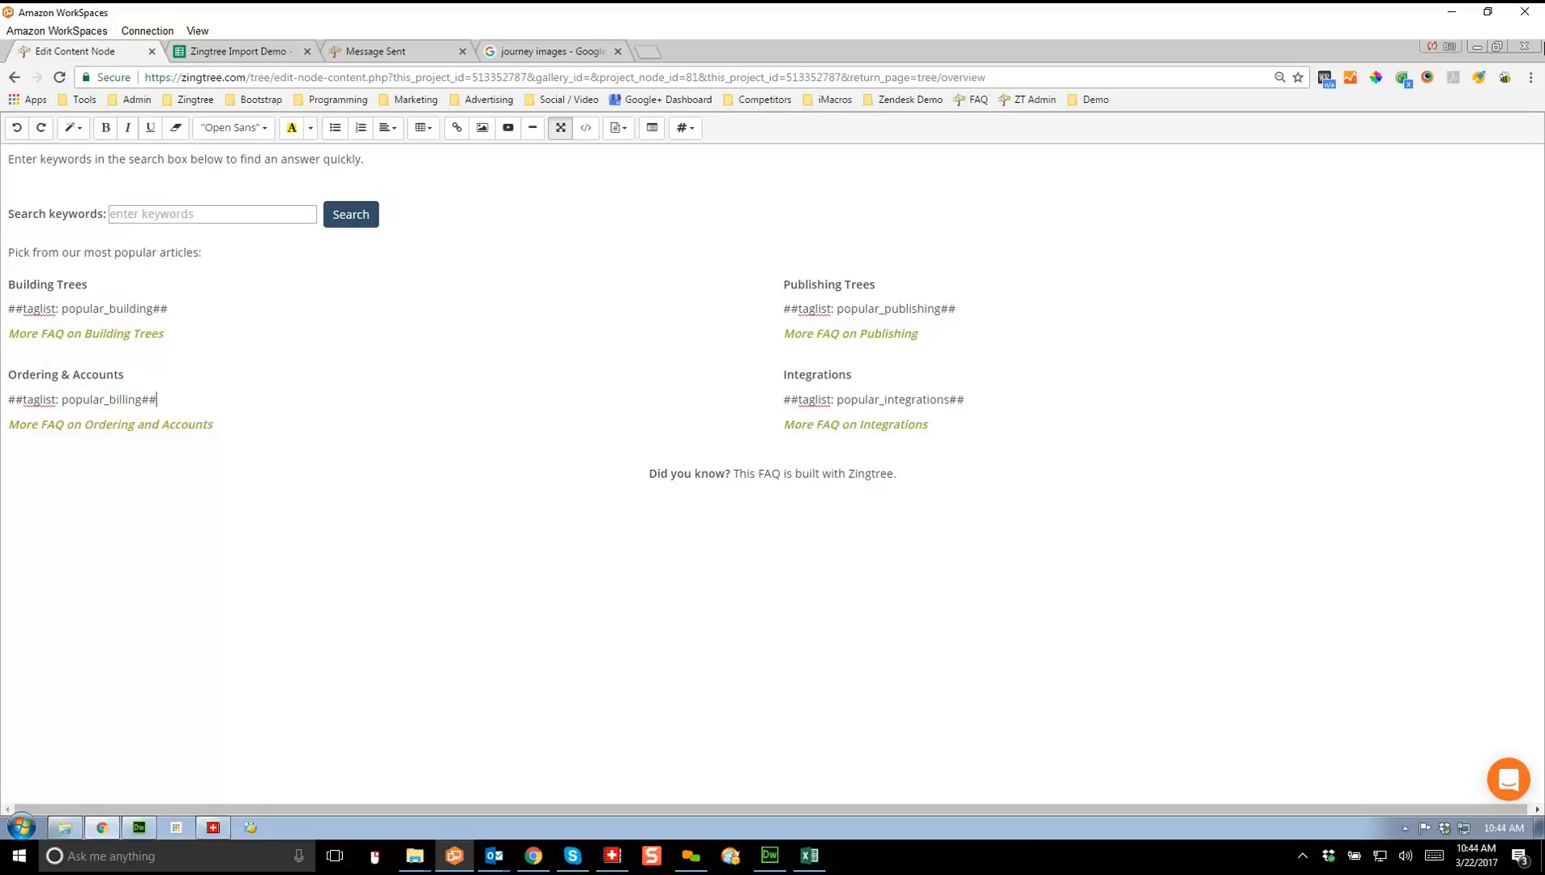
Step: Exit full-screen editing and open the tree's Simple Overview via Tools
left_click(560, 128)
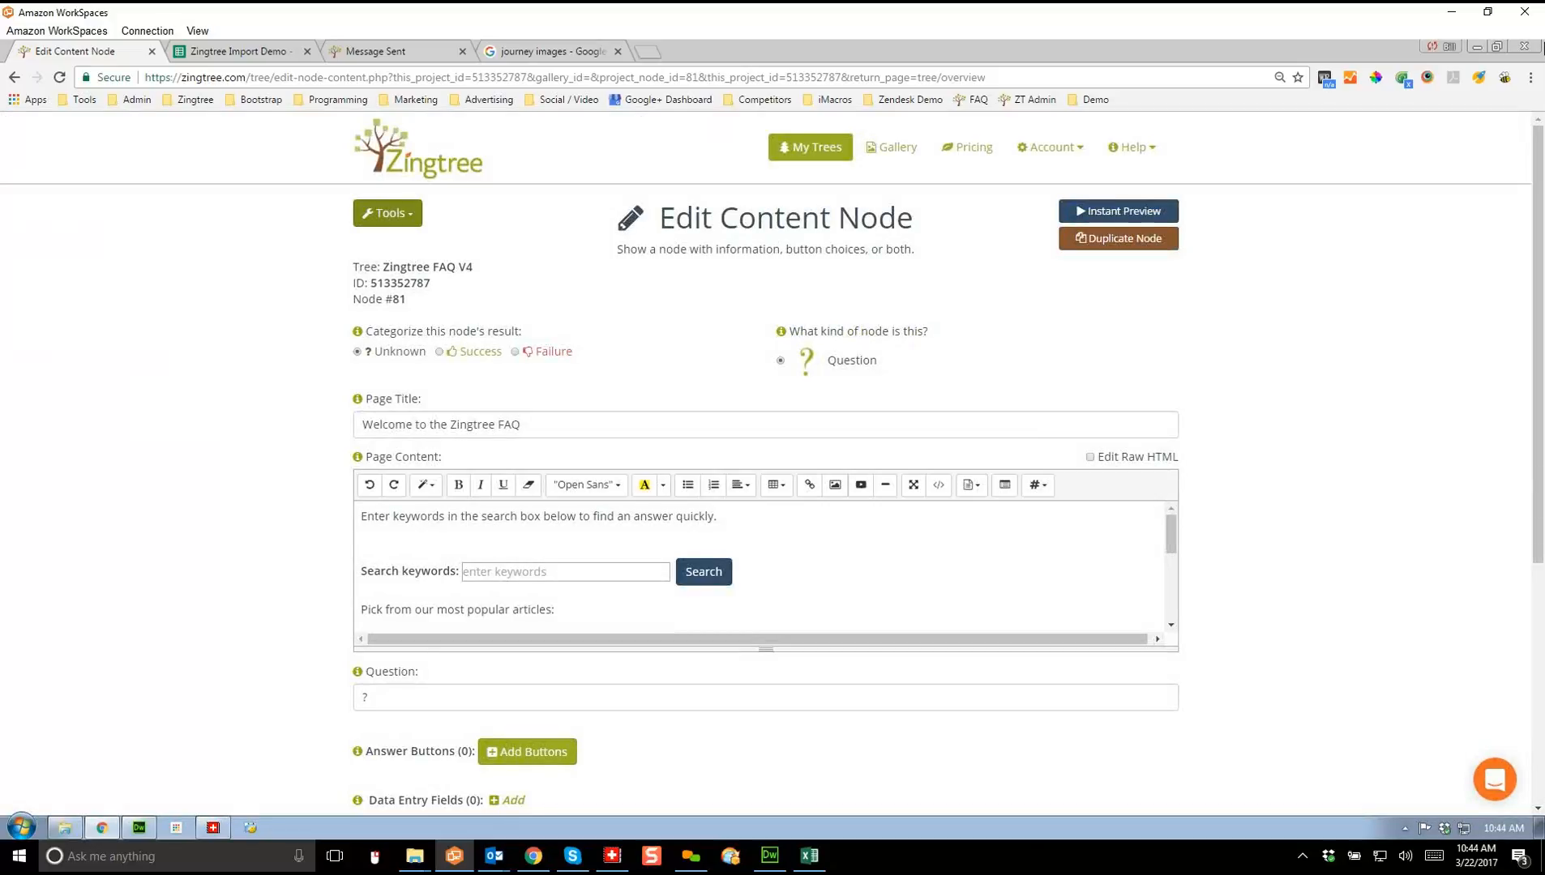
left_click(387, 213)
left_click(411, 308)
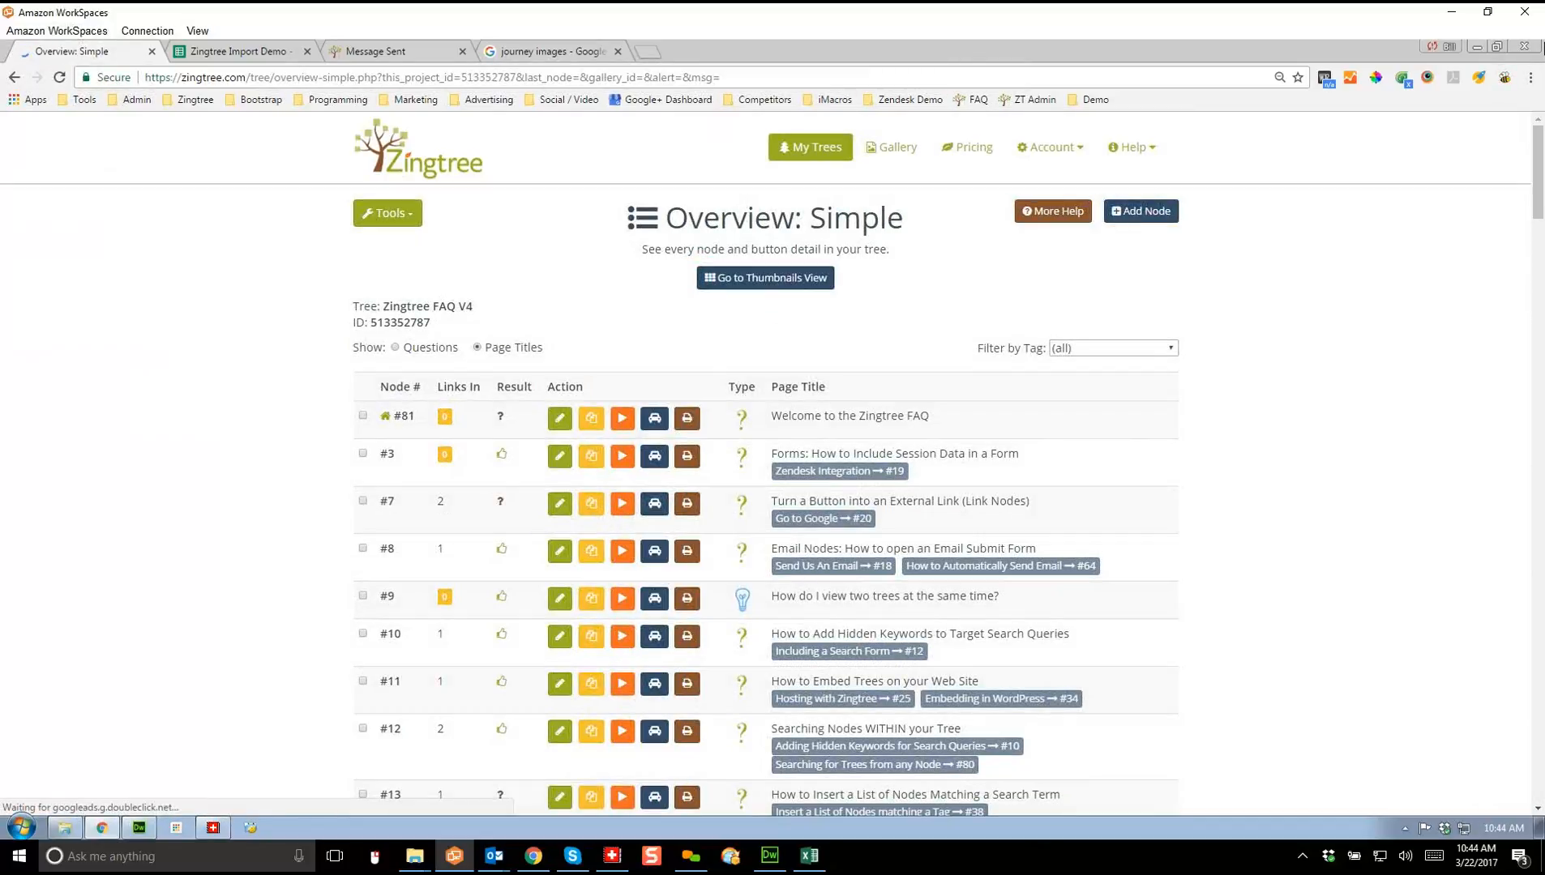
Step: Filter the Simple Overview by the popular_building tag, listing eight nodes from #8 to #77
left_click(1113, 347)
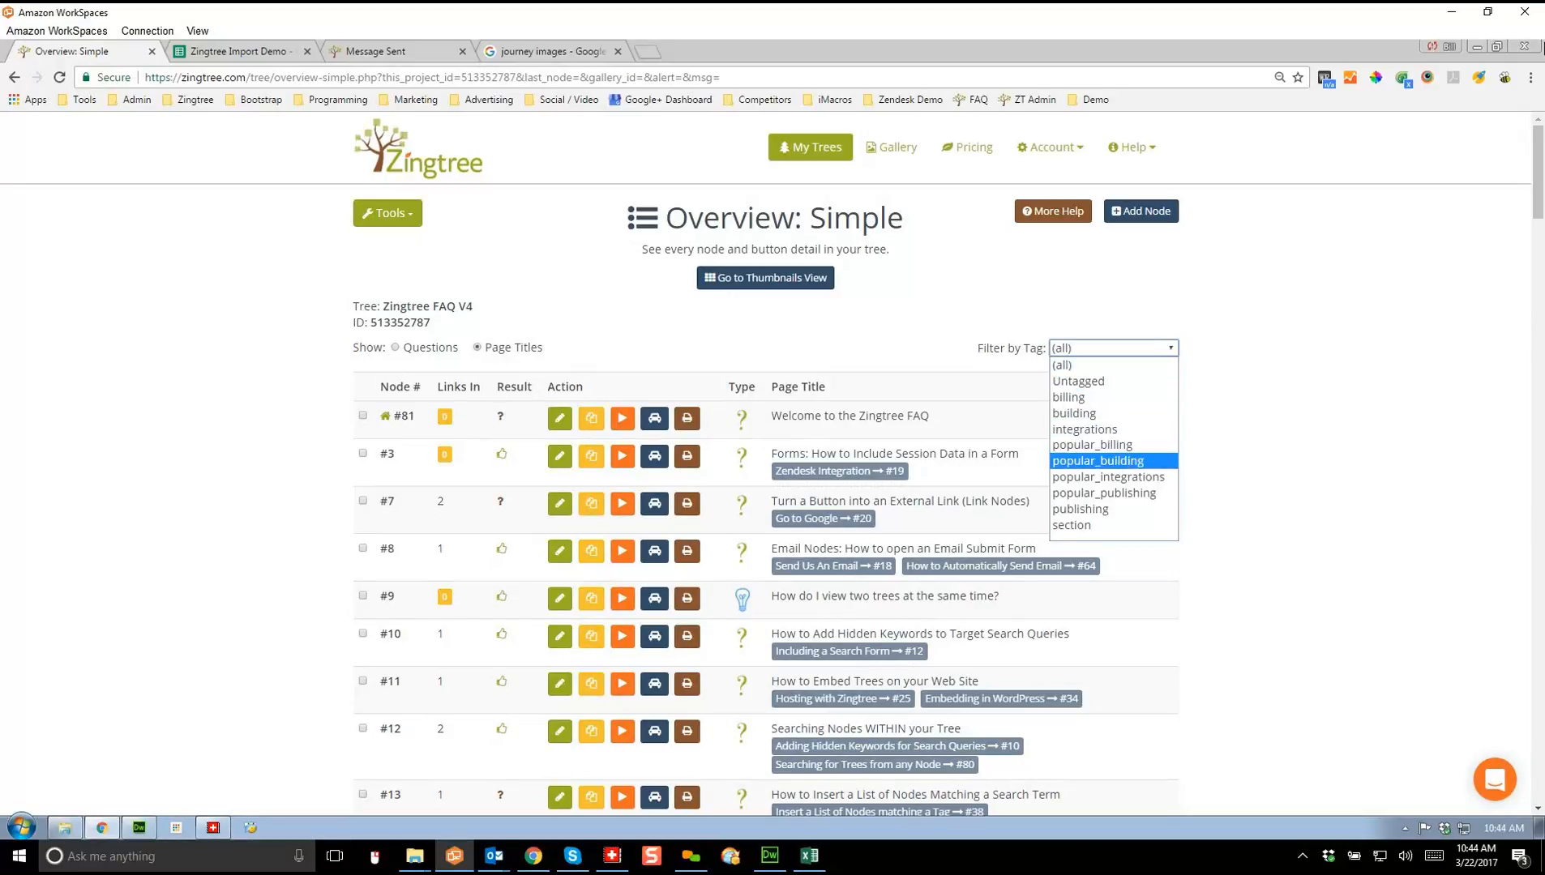
left_click(1098, 462)
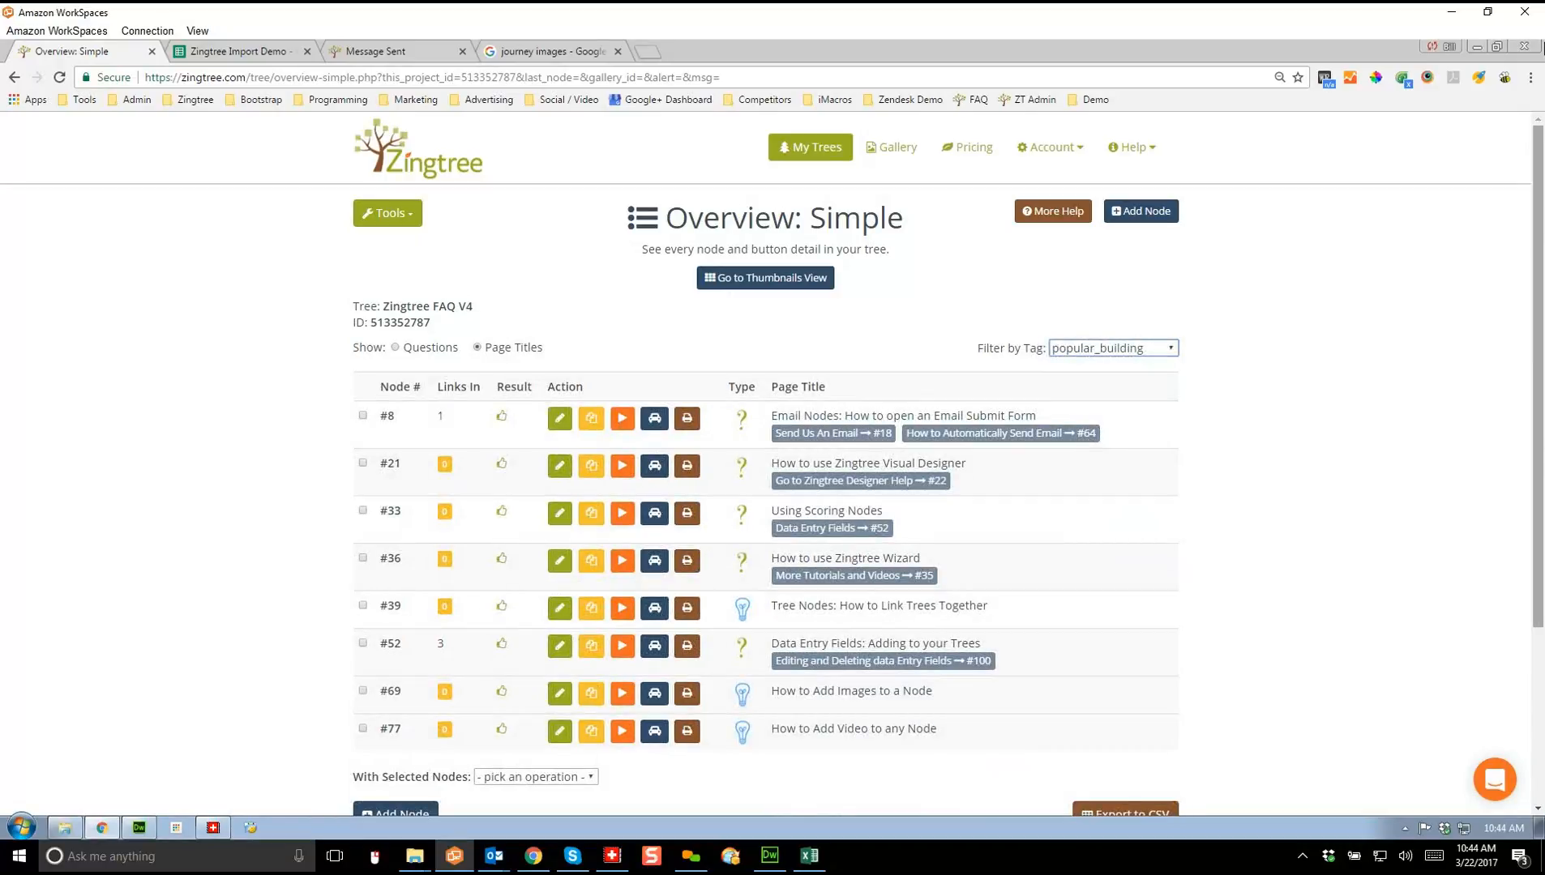
left_click_drag(1538, 300, 1538, 339)
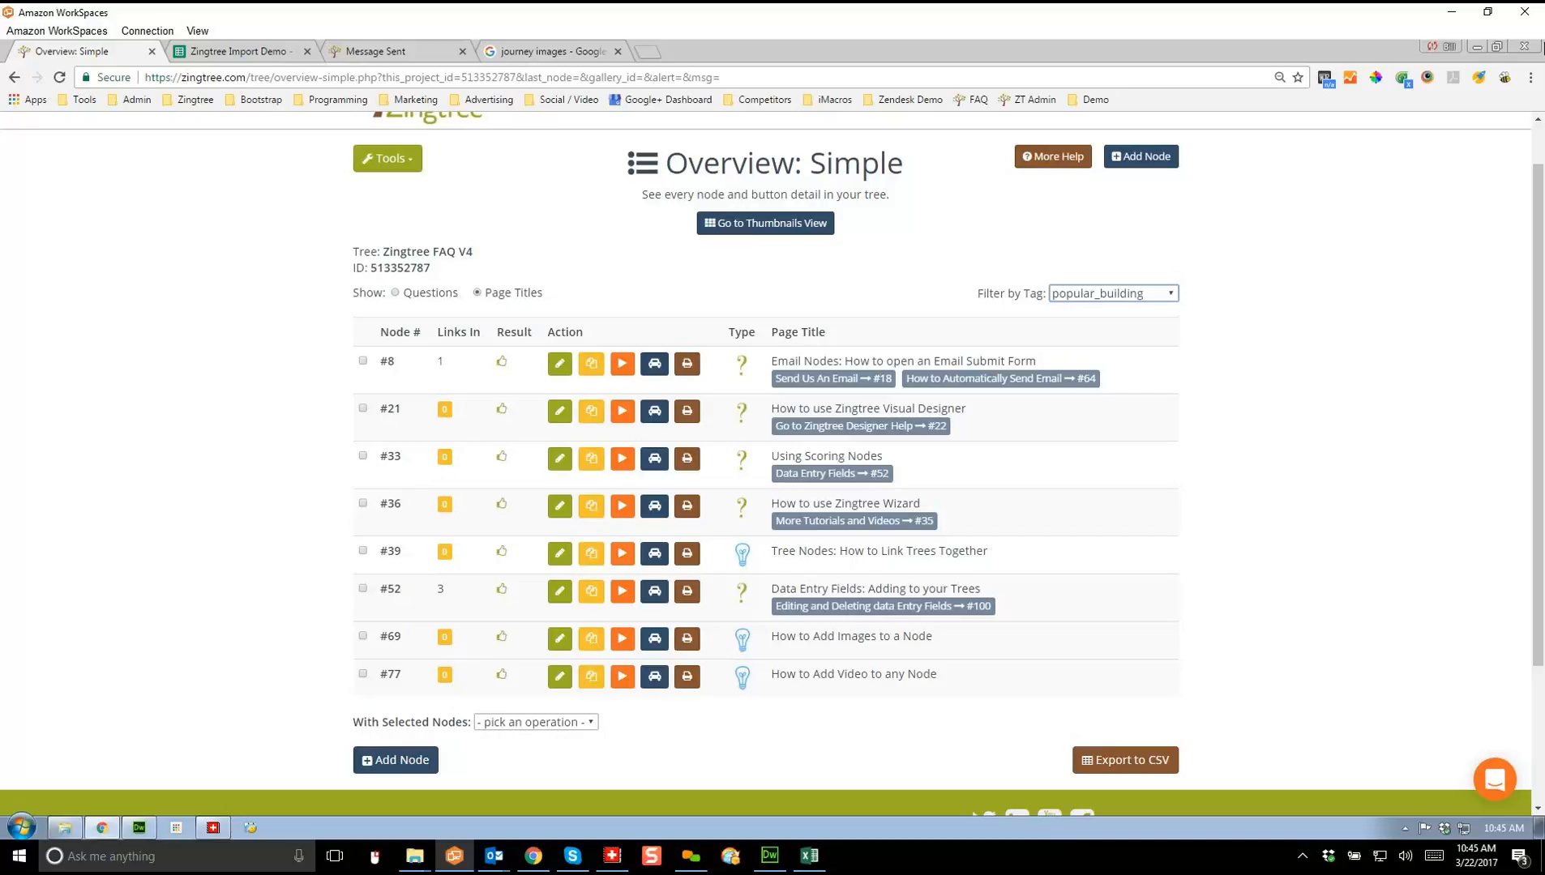
scroll(770, 466, "up", 1)
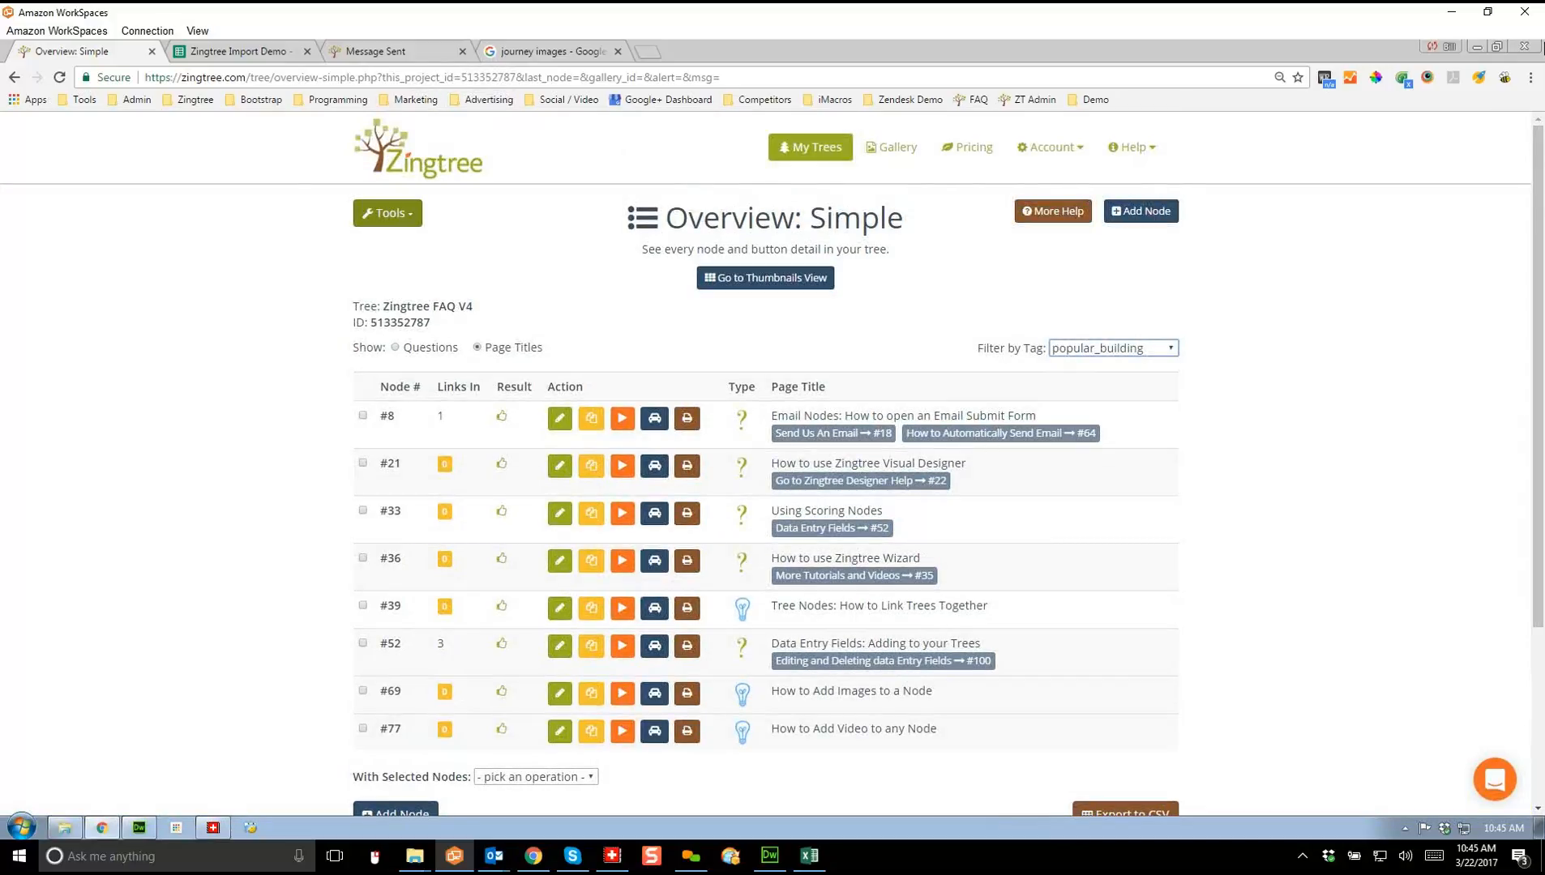
left_click(388, 213)
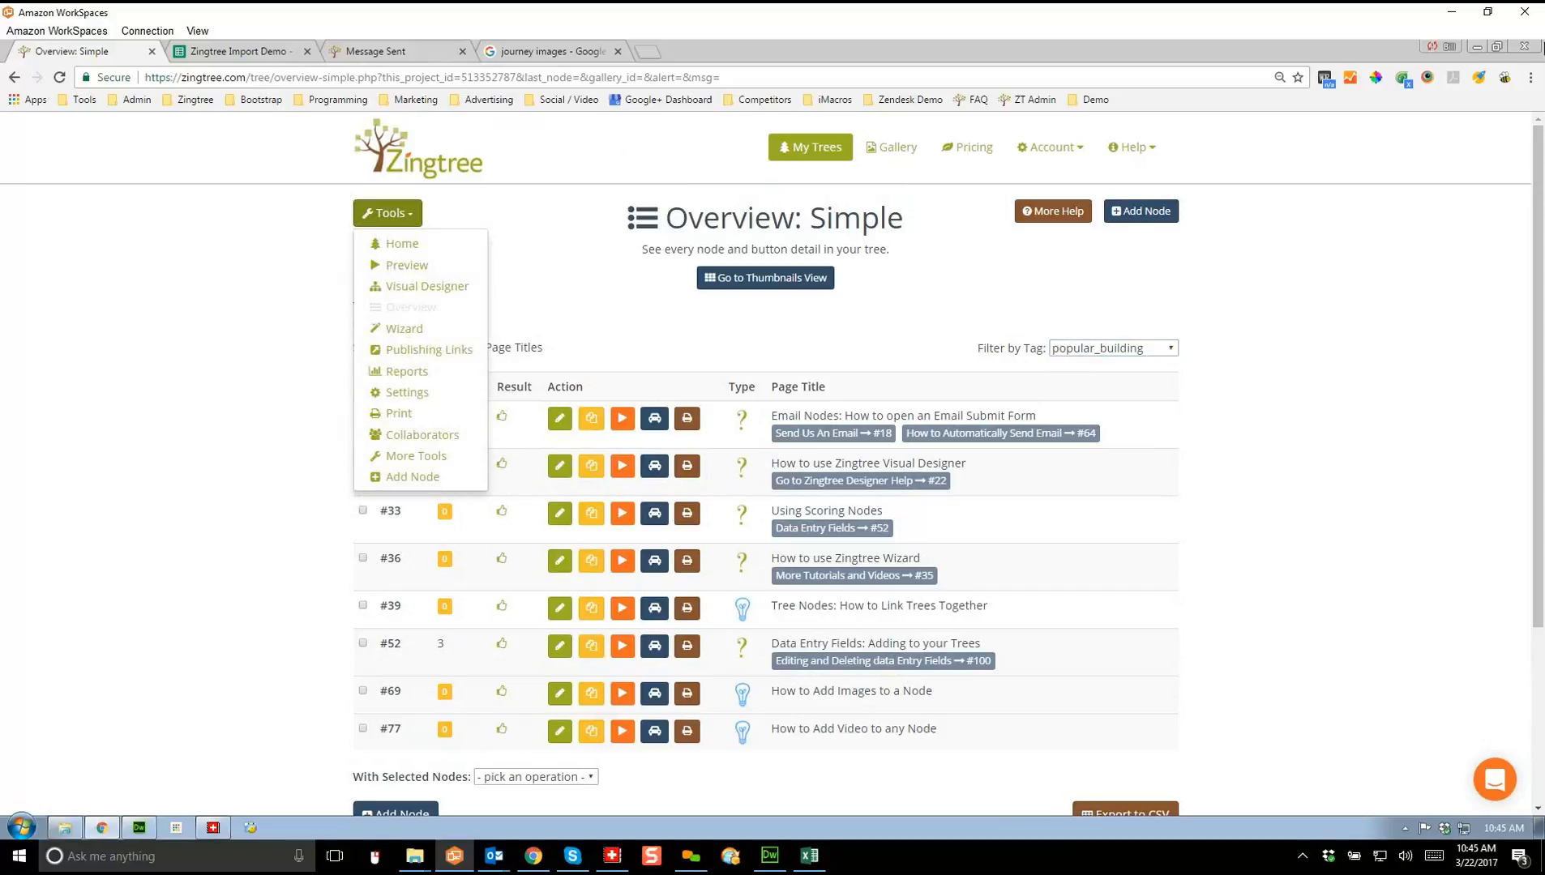
Step: Open the Snapshots revision list, review revision 144's Node #116 change, and compare with revision 143
left_click(416, 455)
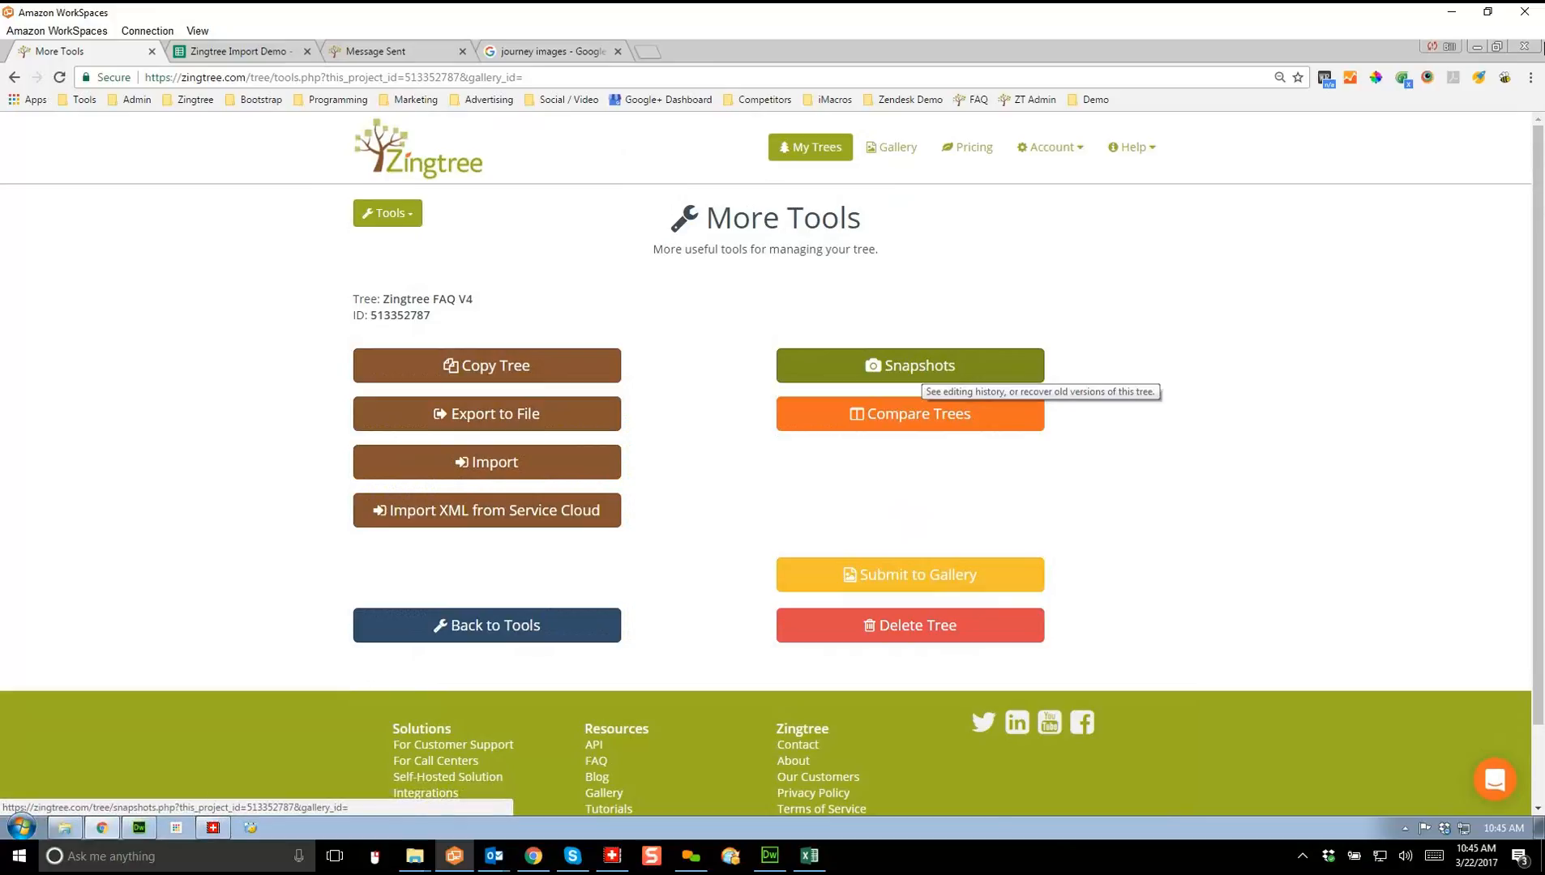
left_click(911, 369)
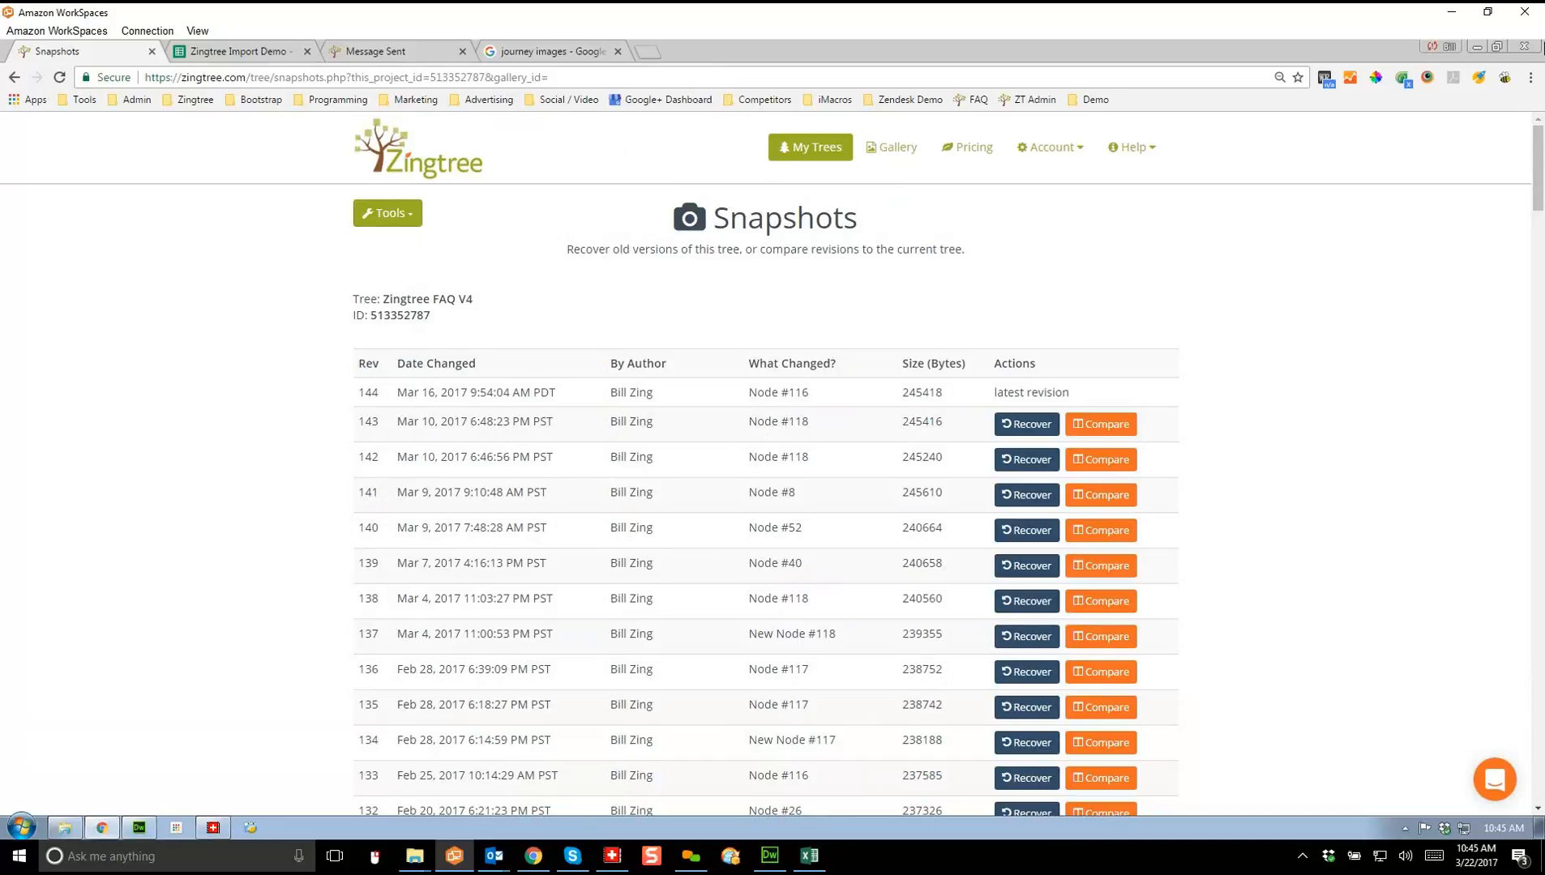
left_click_drag(610, 393, 654, 393)
left_click_drag(749, 393, 810, 393)
left_click(811, 393)
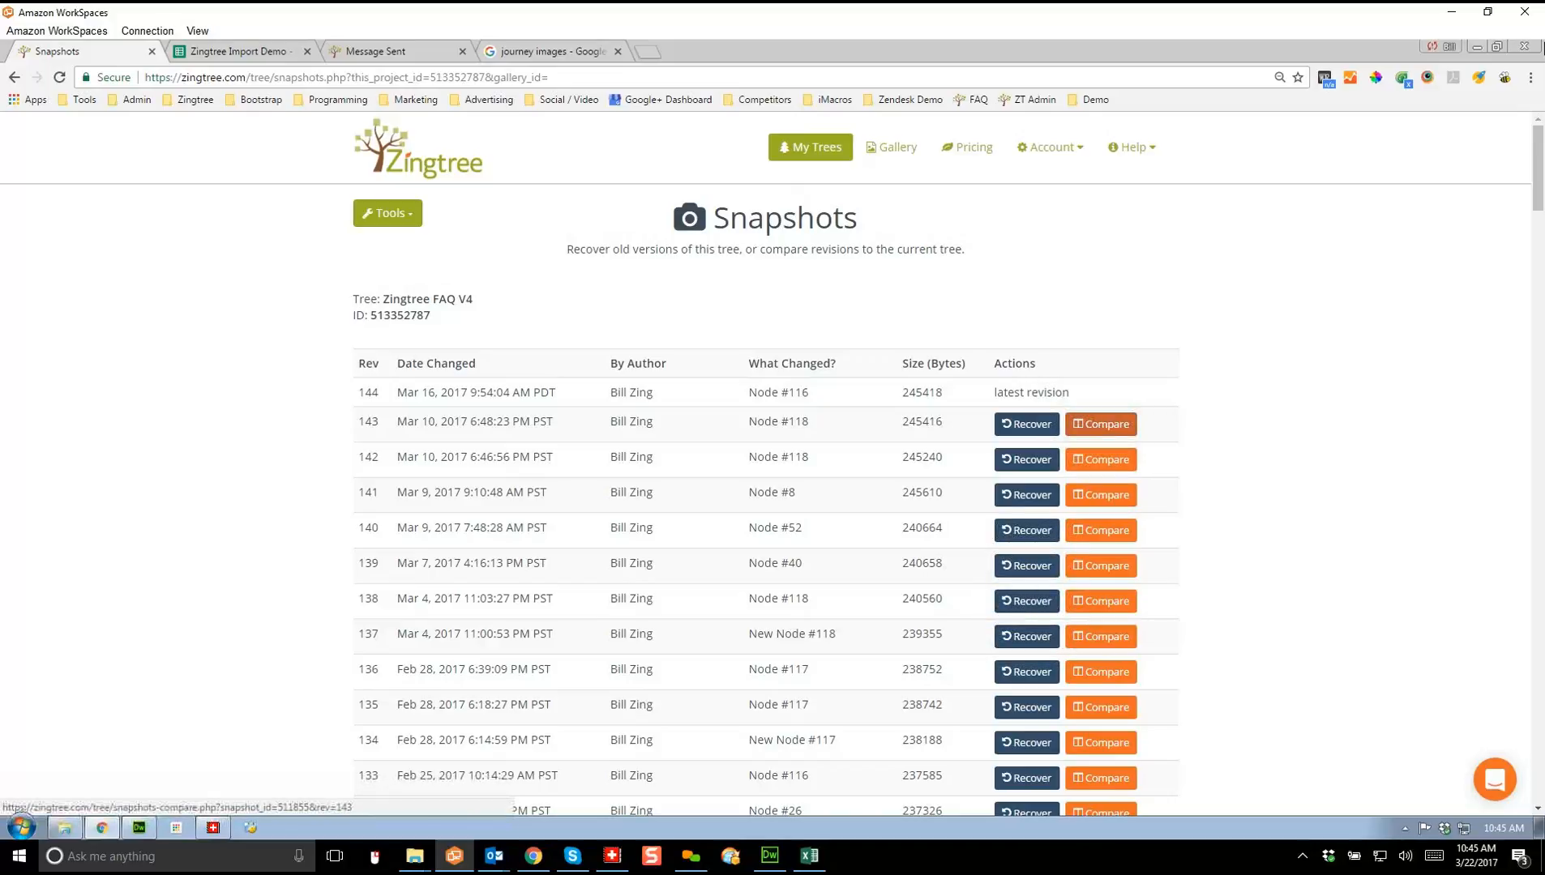
left_click(1101, 424)
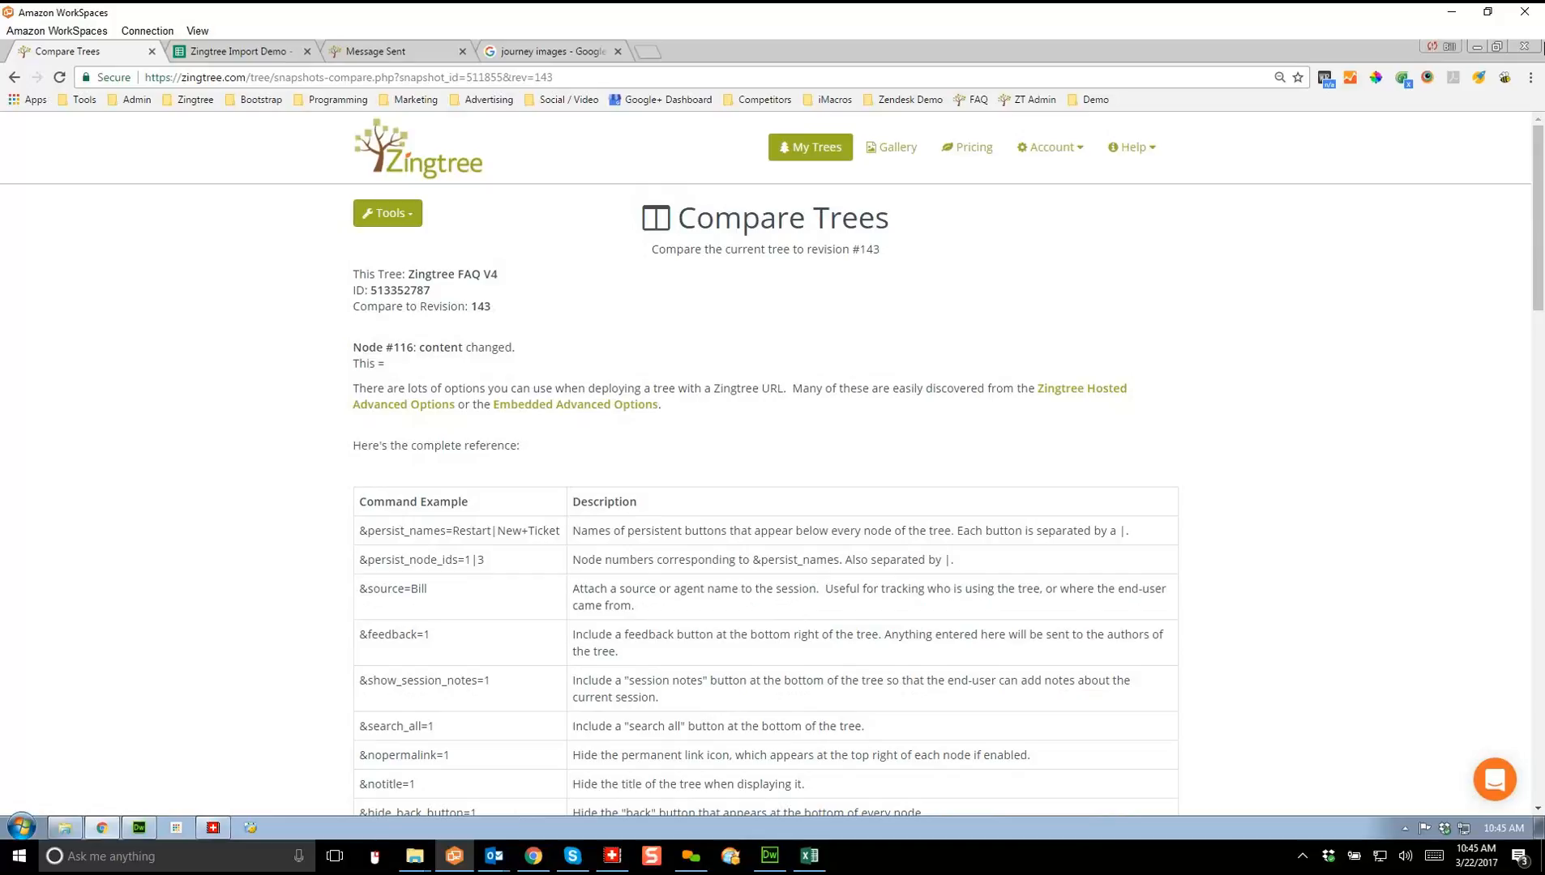
Step: Scroll through the Compare Trees view showing node #116's URL command options table
left_click_drag(1538, 218, 1538, 531)
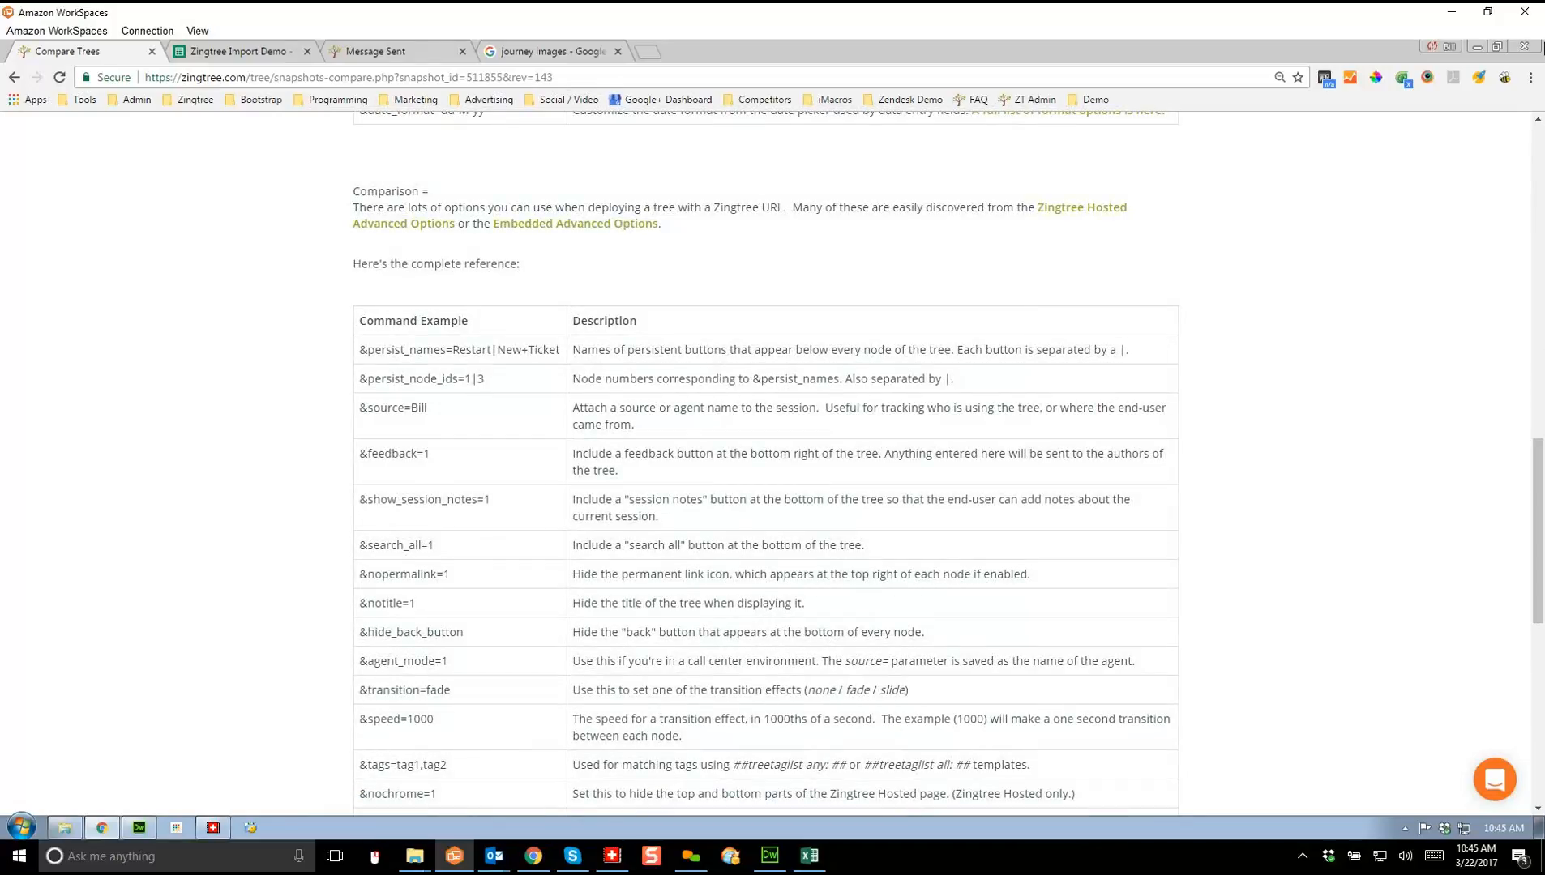
left_click_drag(429, 191, 353, 191)
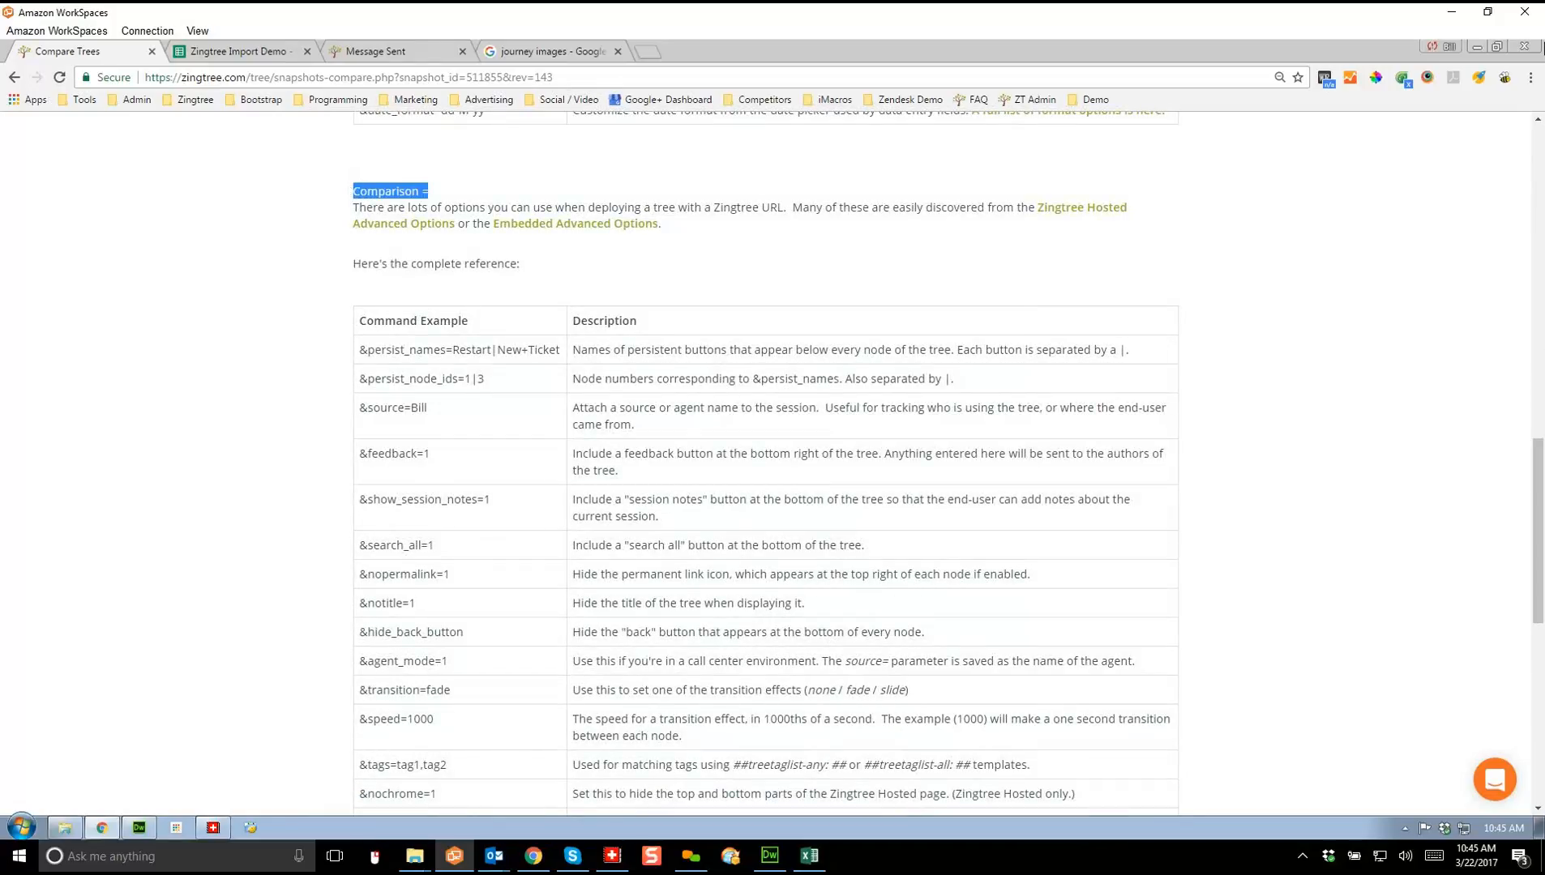
left_click_drag(1538, 531, 1538, 241)
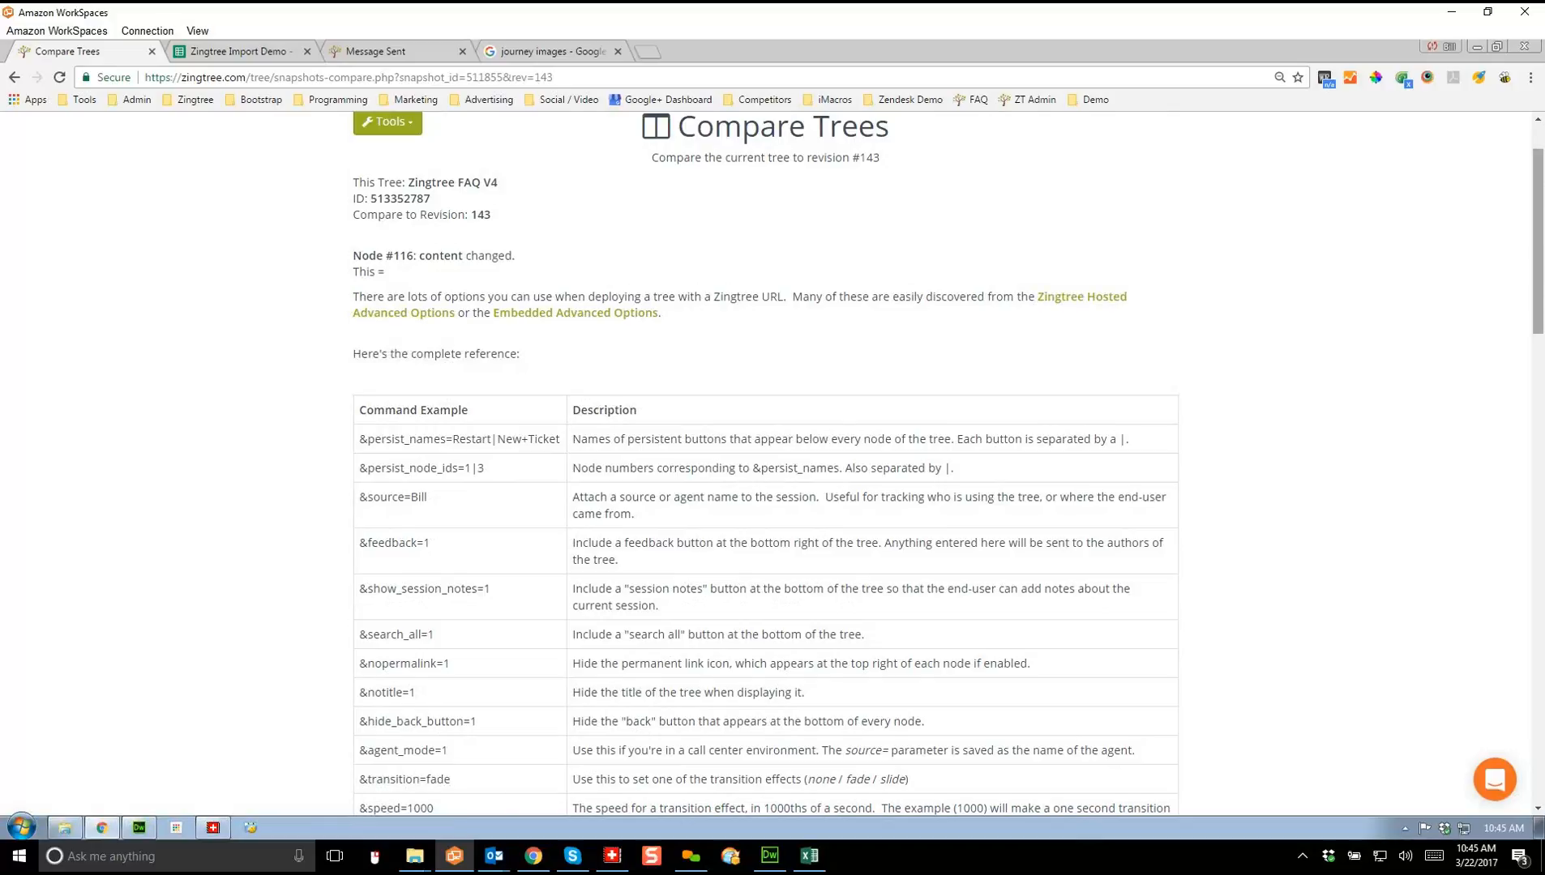
scroll(773, 467, "up", 1)
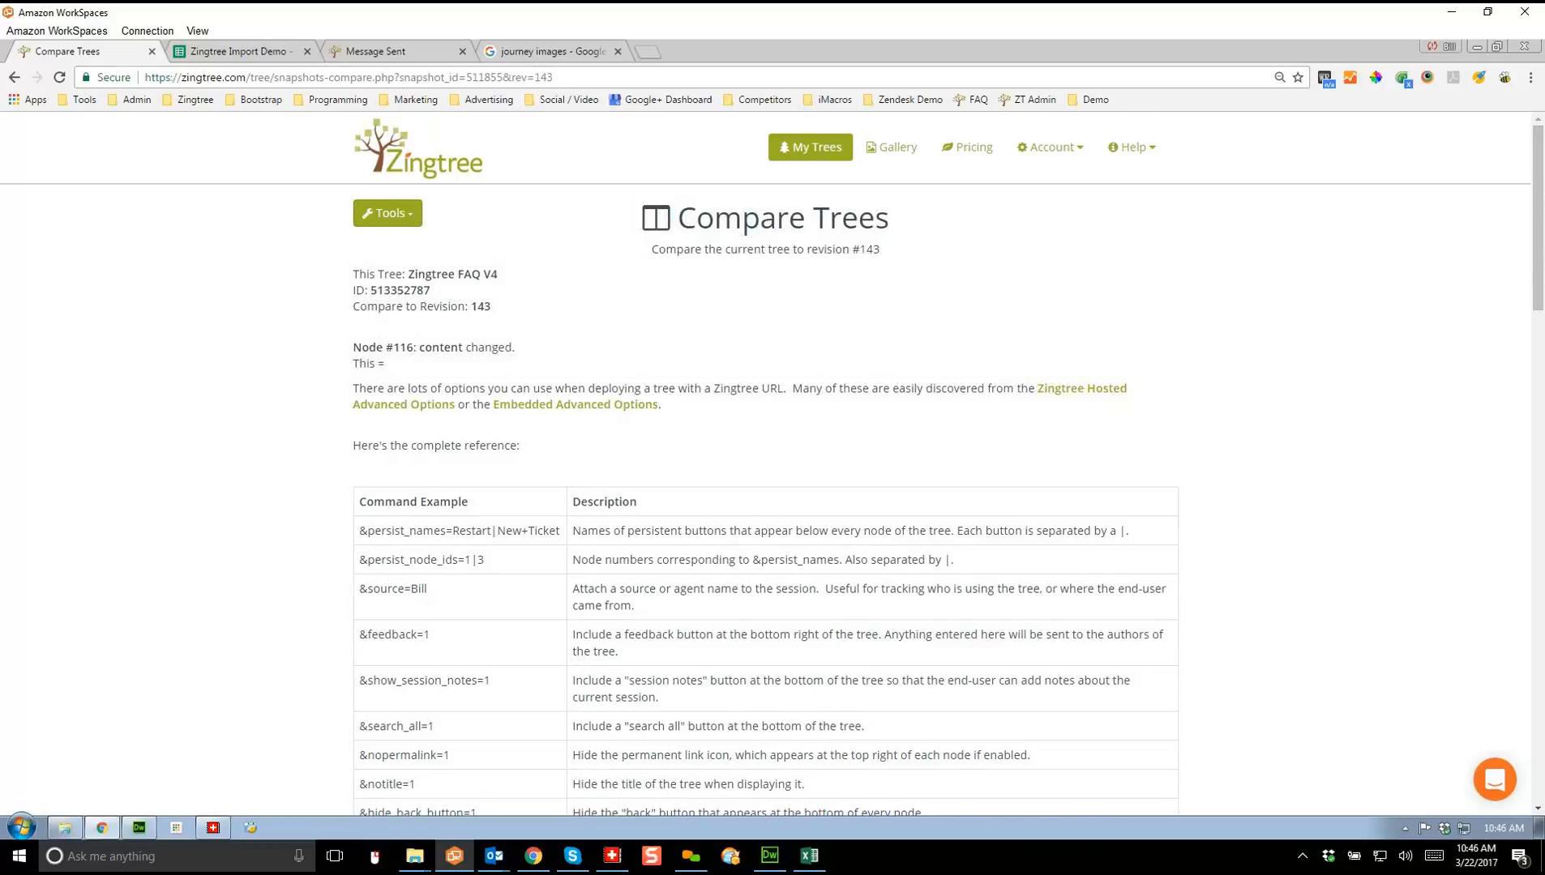
left_click(1092, 99)
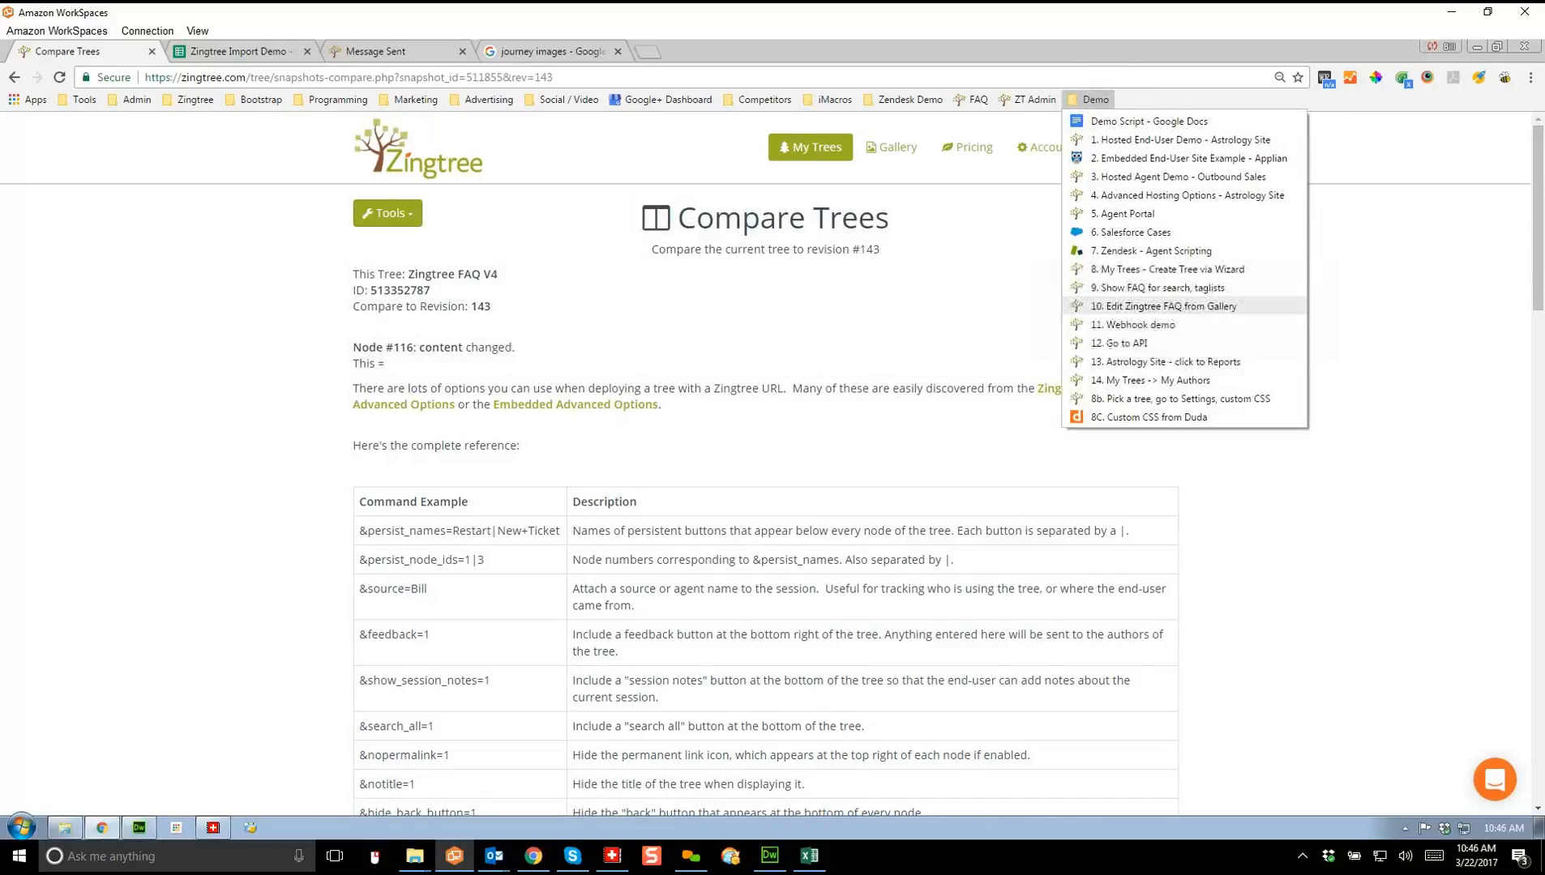
Step: Load the Webhook Zip Code Demo and look up zip code 45069, returning West Chester, Ohio
left_click(1134, 324)
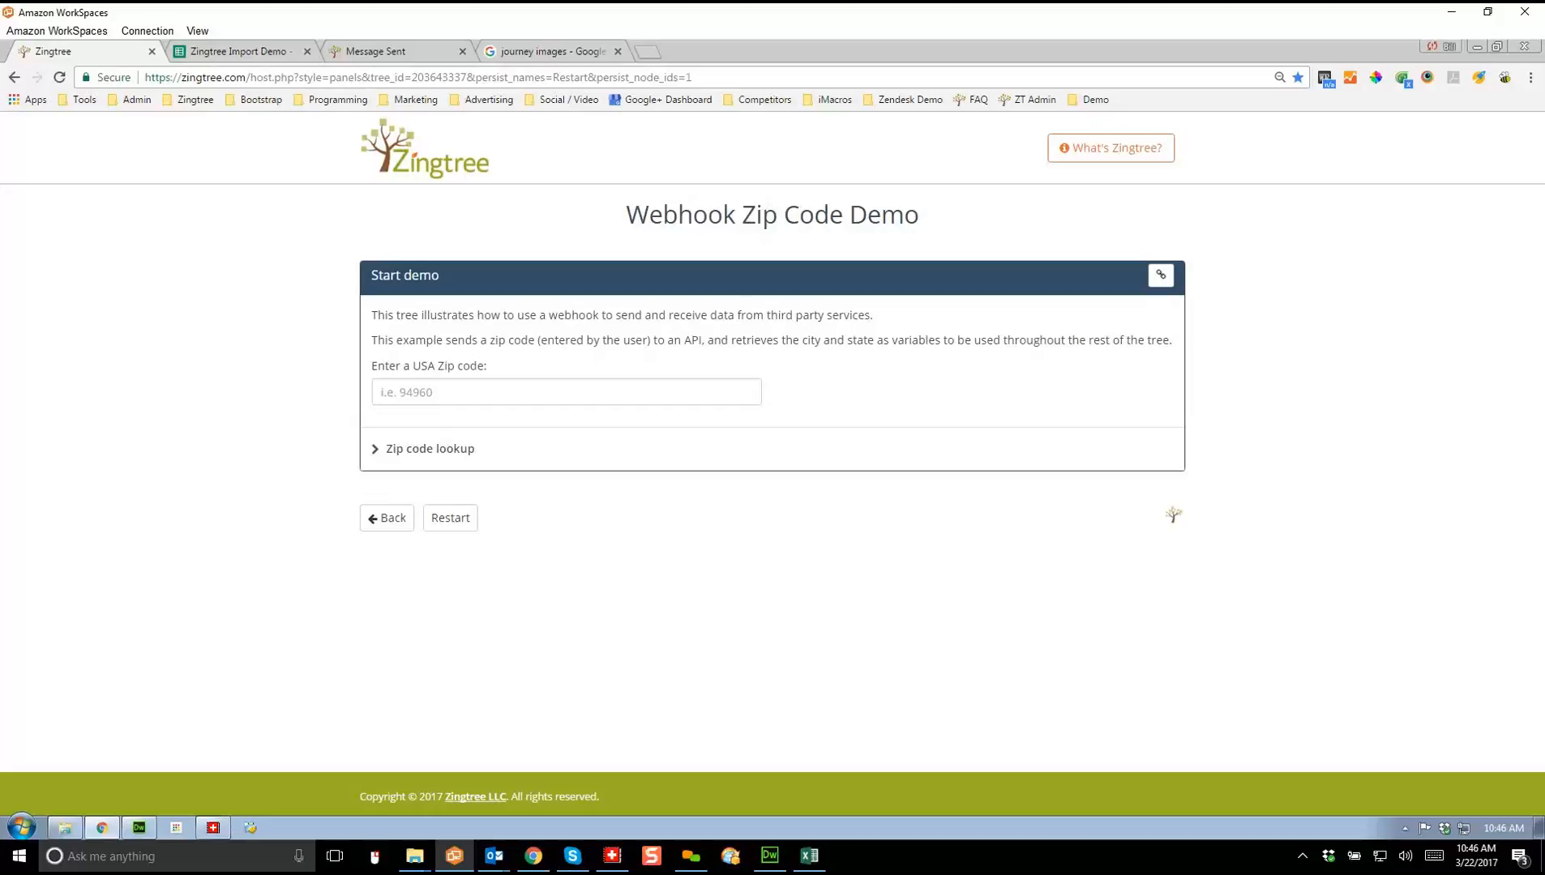
left_click(565, 392)
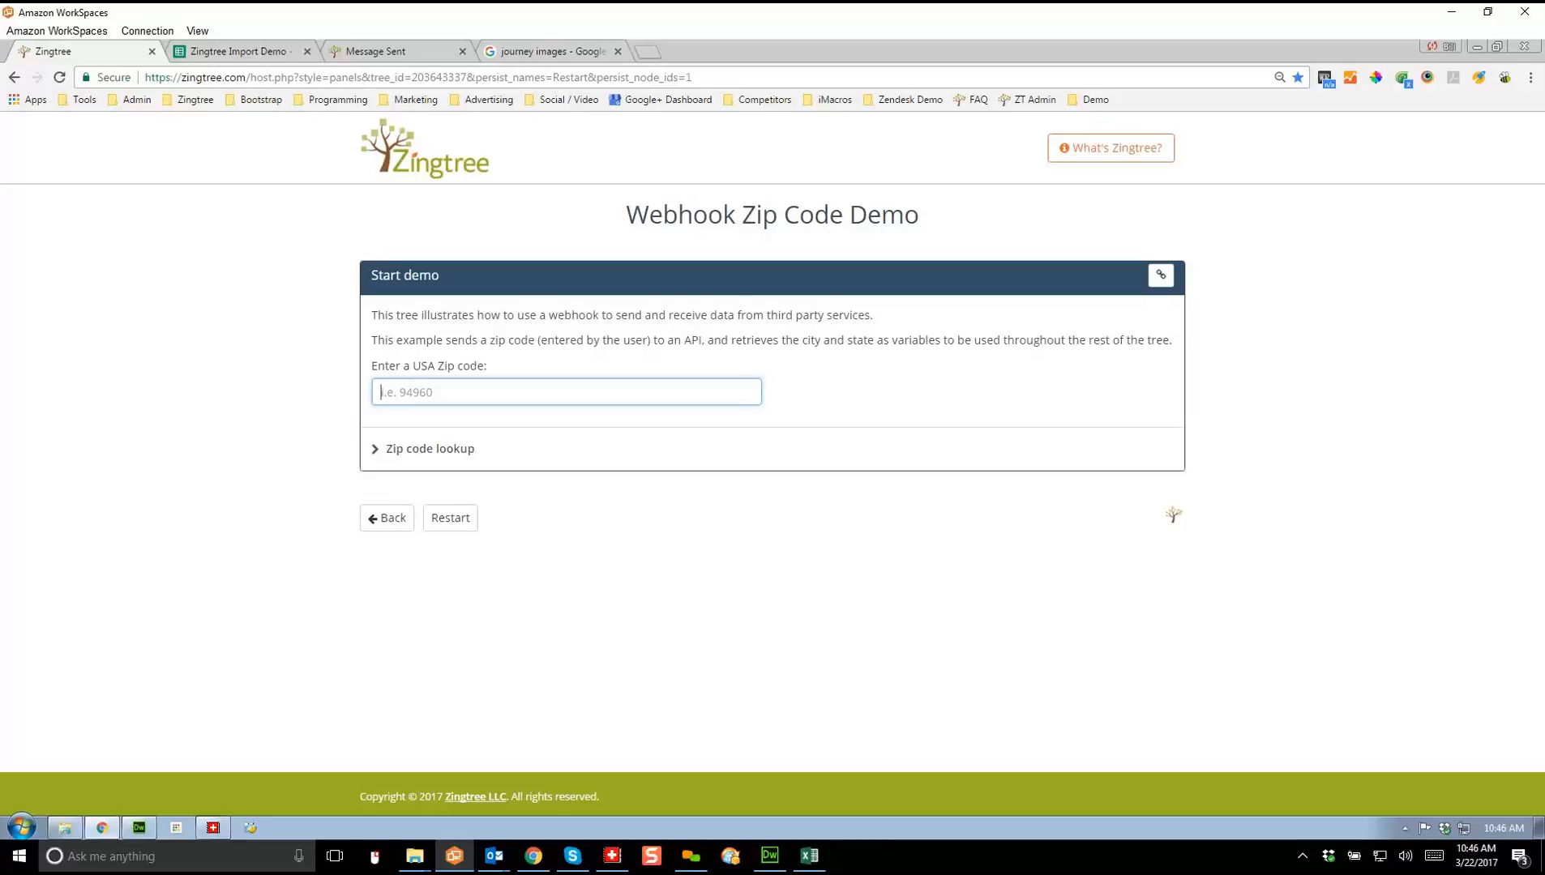
type("45069")
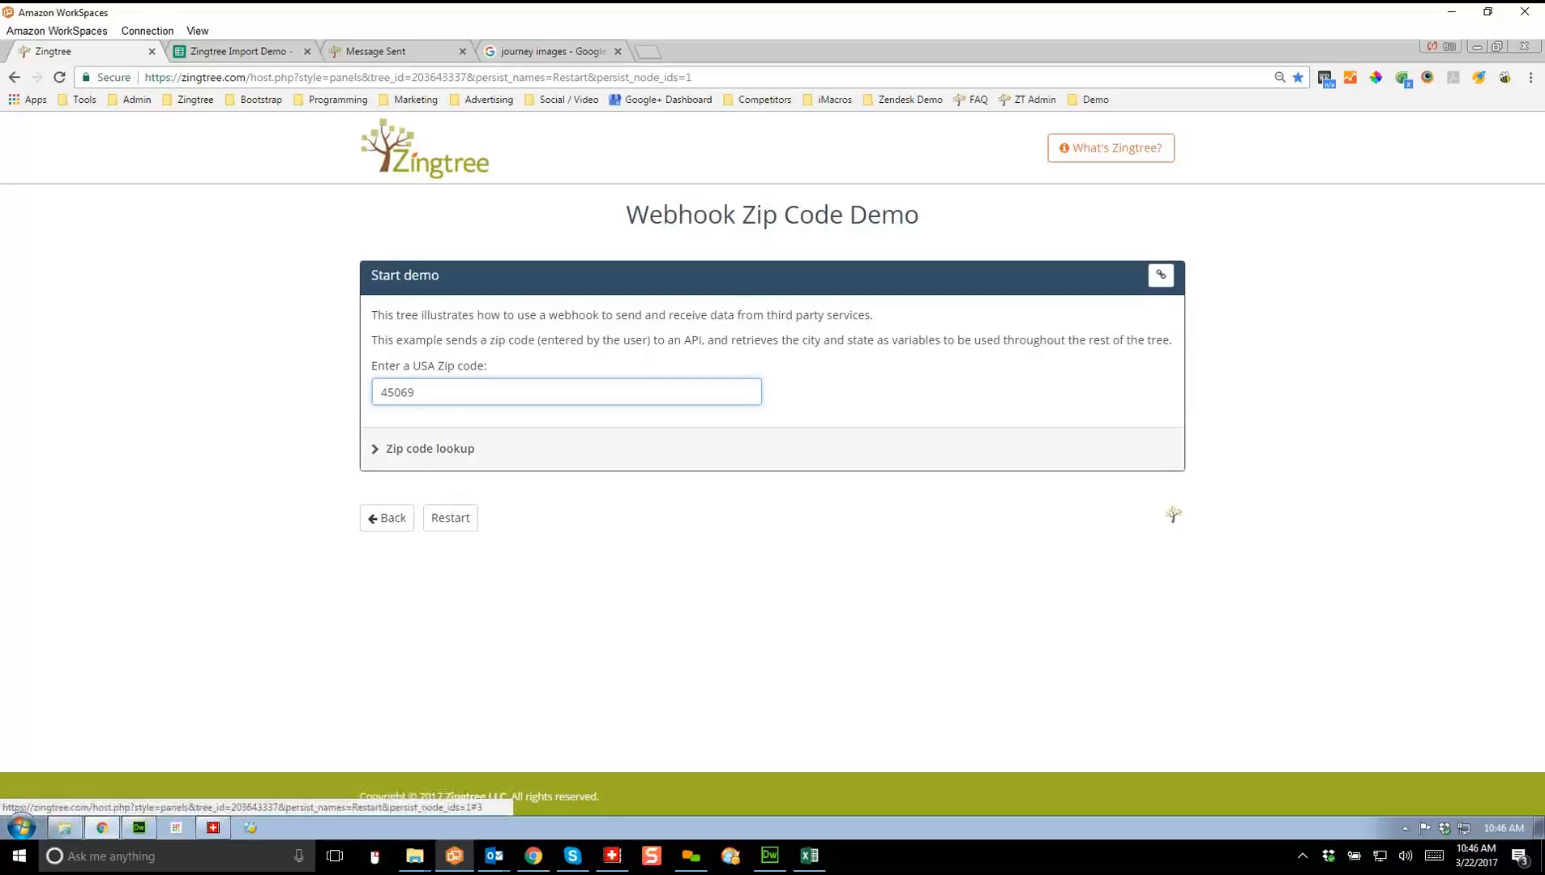
left_click(429, 448)
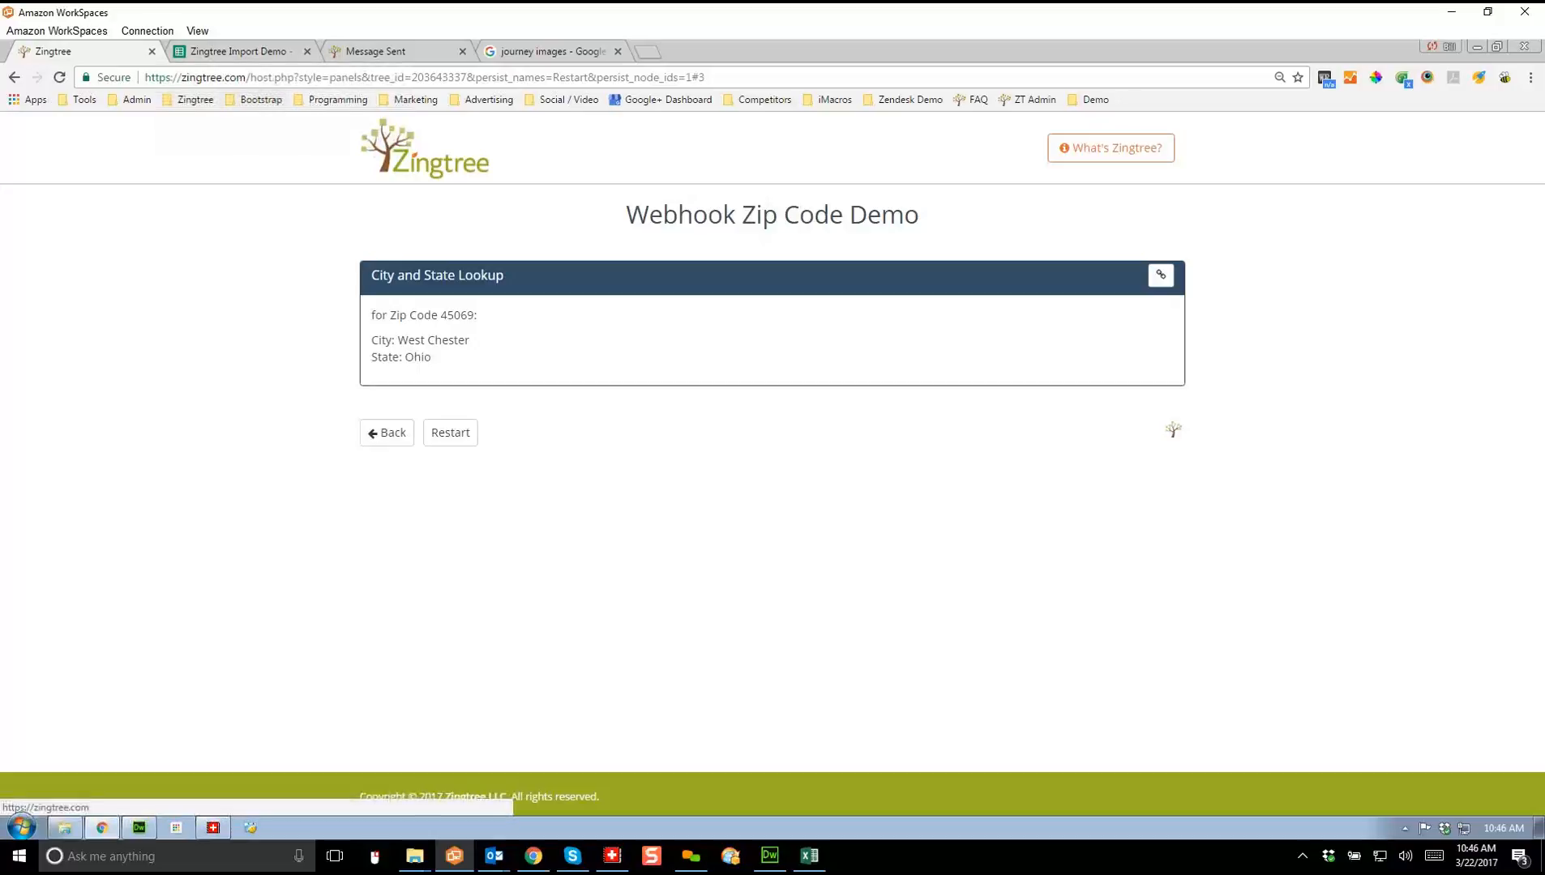
left_click(190, 100)
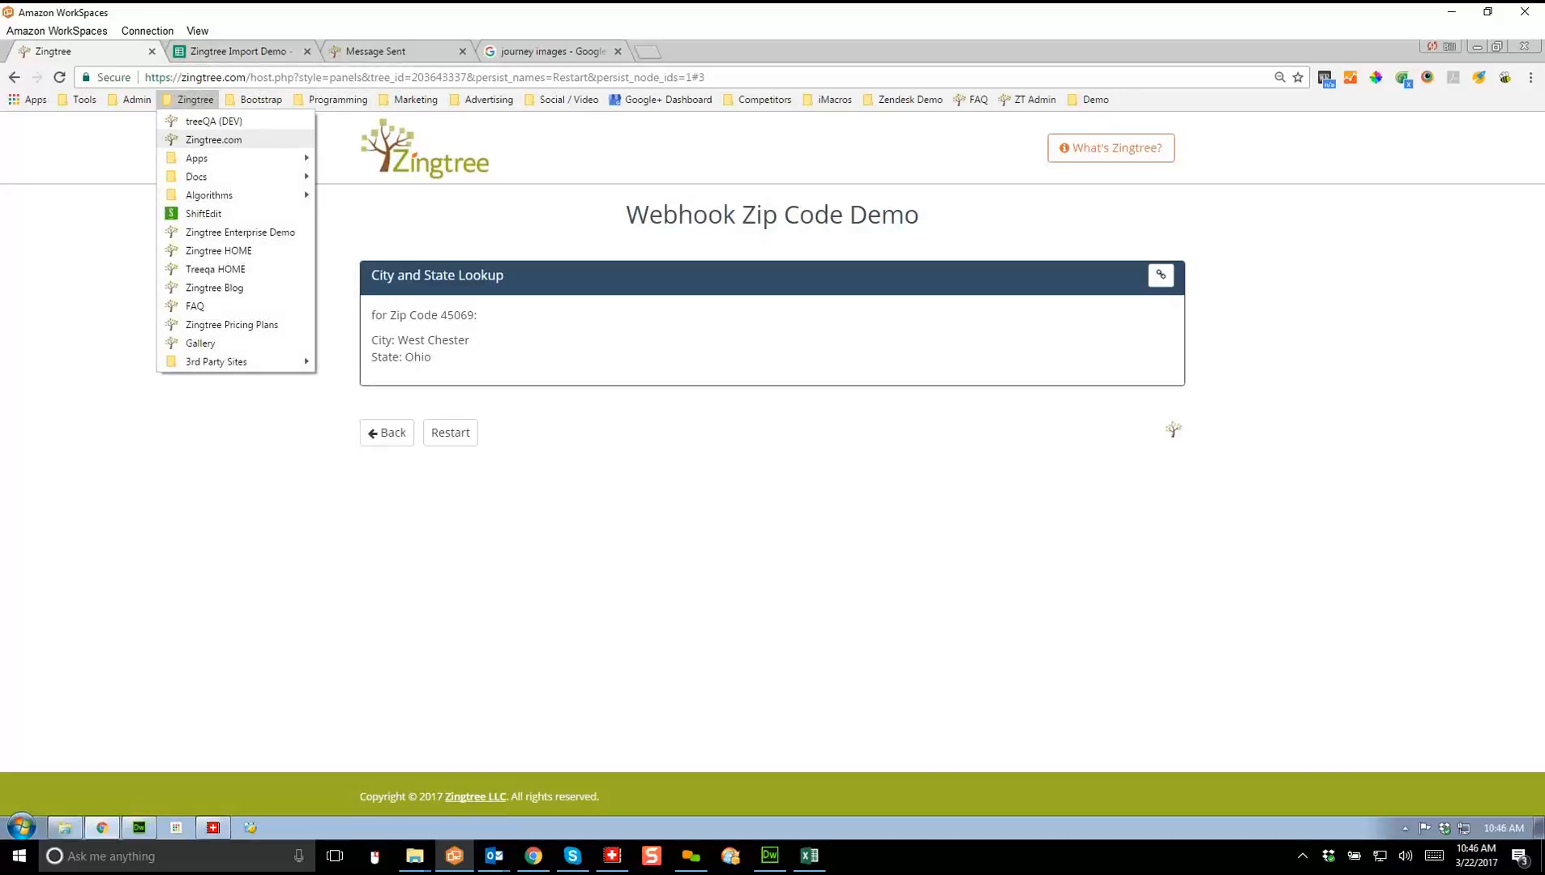
Step: Open the Tree Tools page for Webhook Zip Code Demo in the Zingtree Gallery organization
left_click(213, 140)
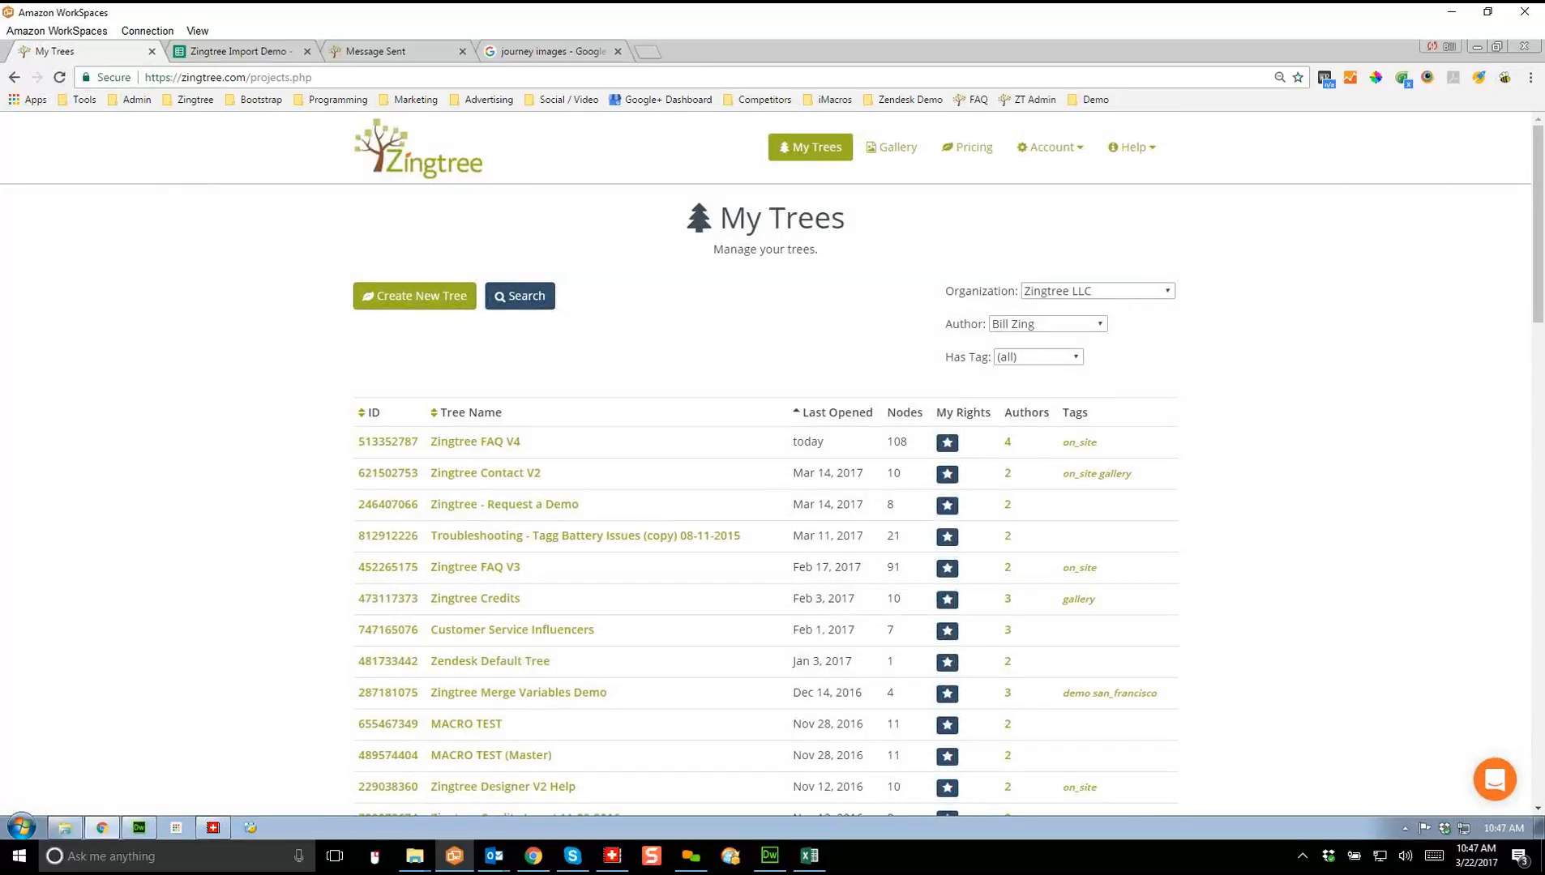
left_click(1098, 291)
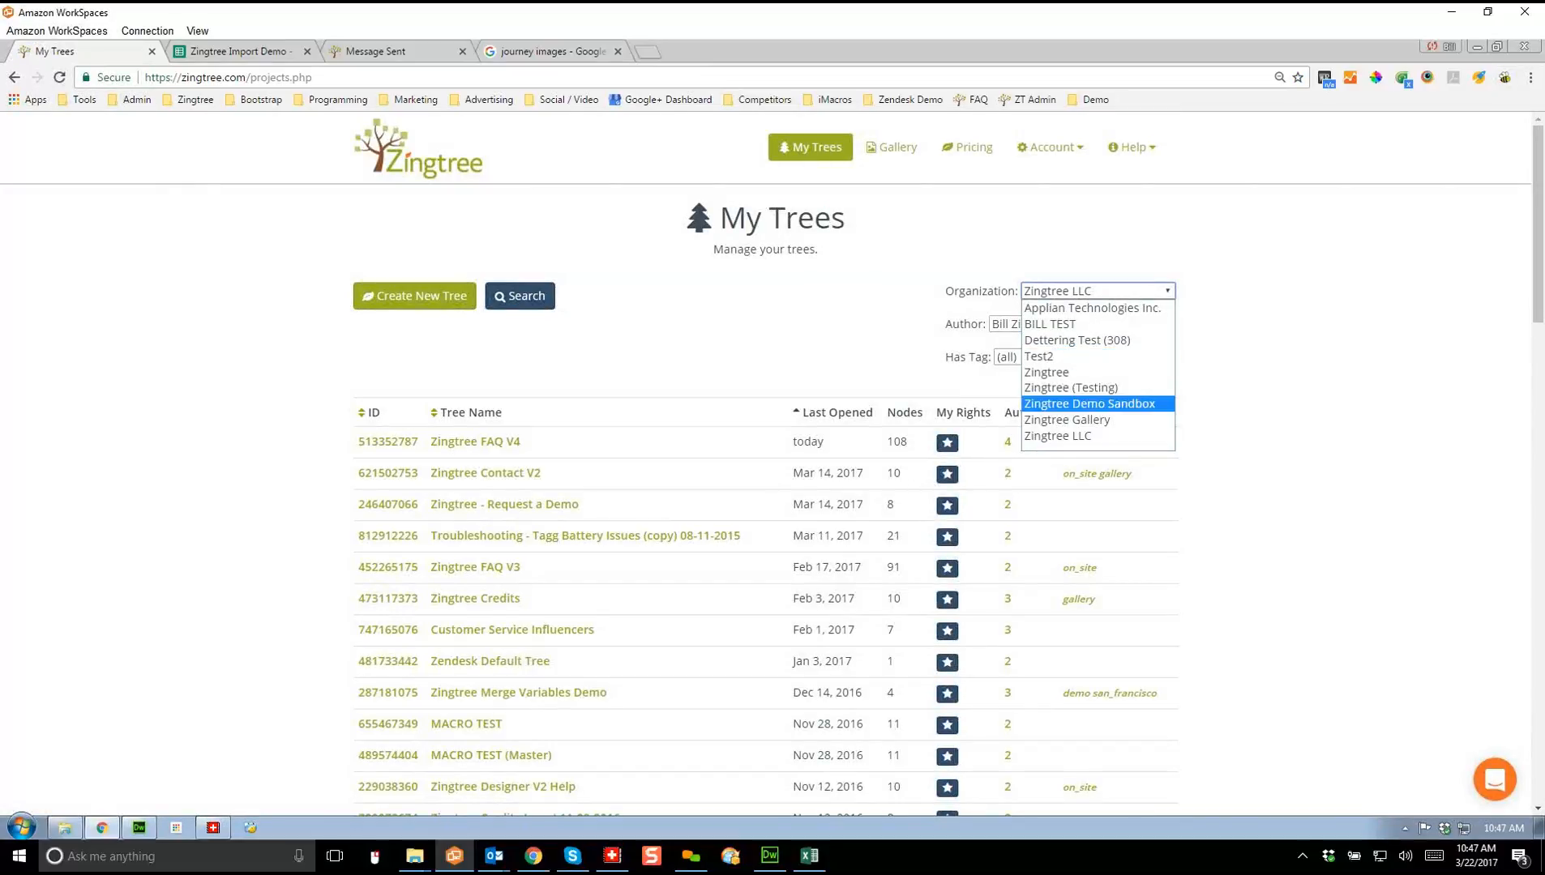
left_click(1067, 420)
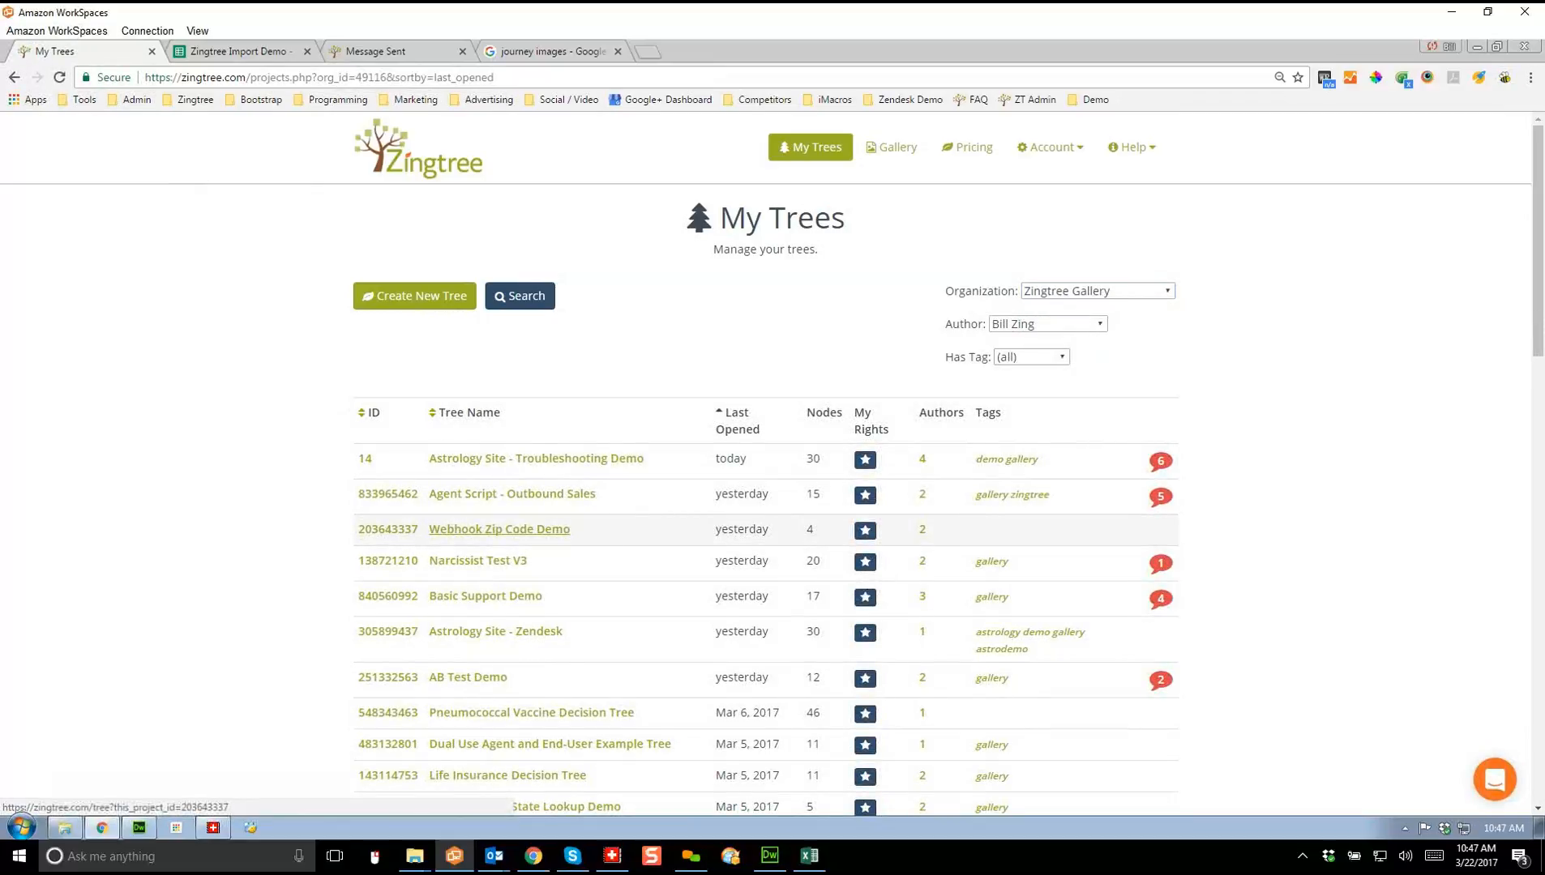
left_click(500, 529)
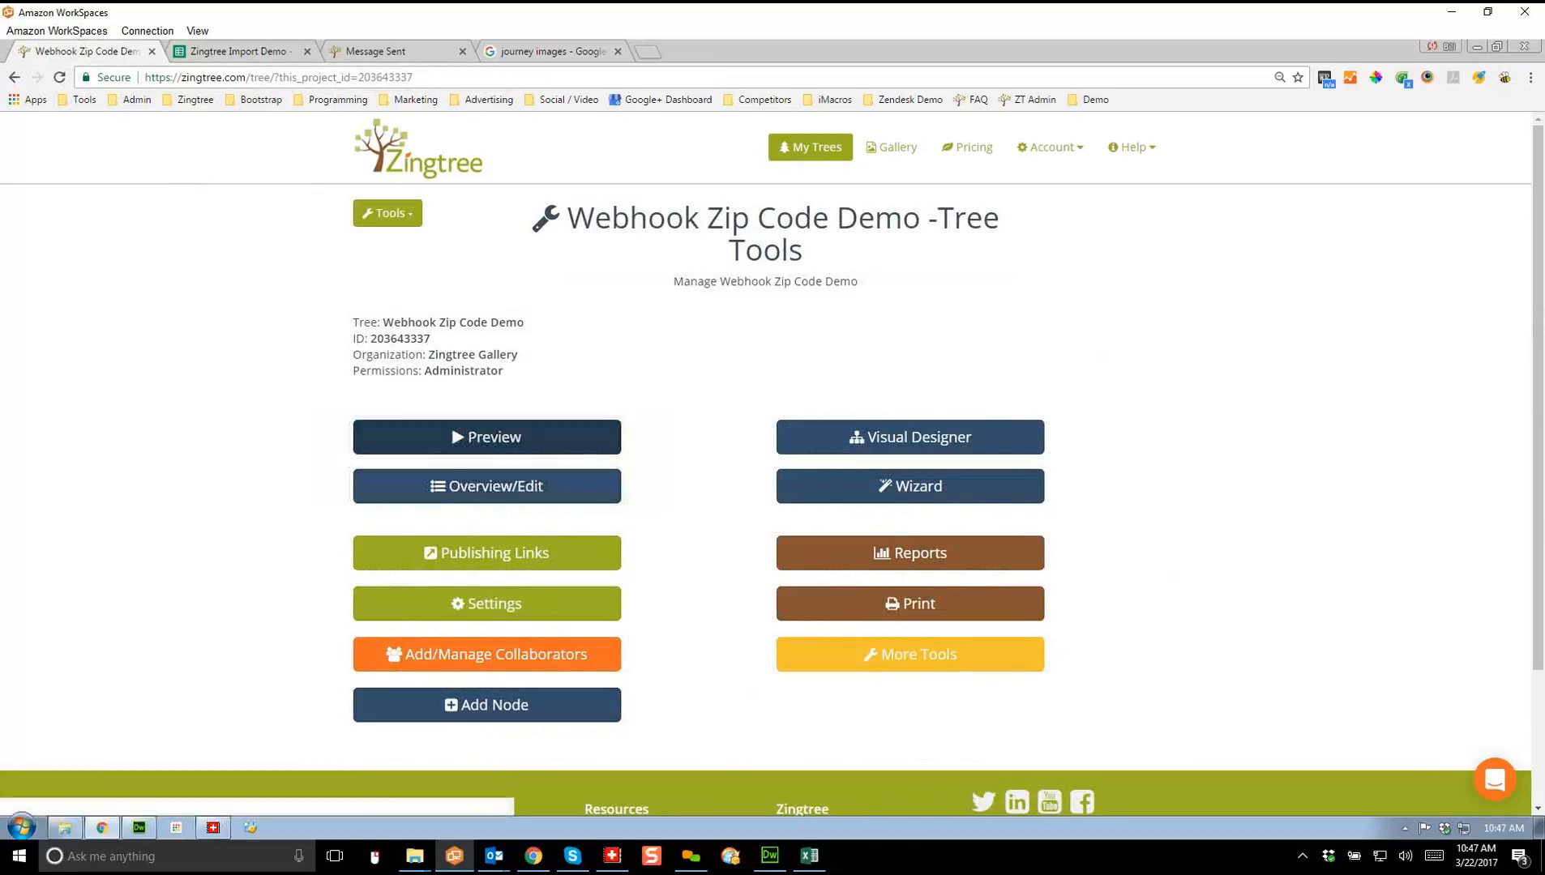
left_click(1050, 147)
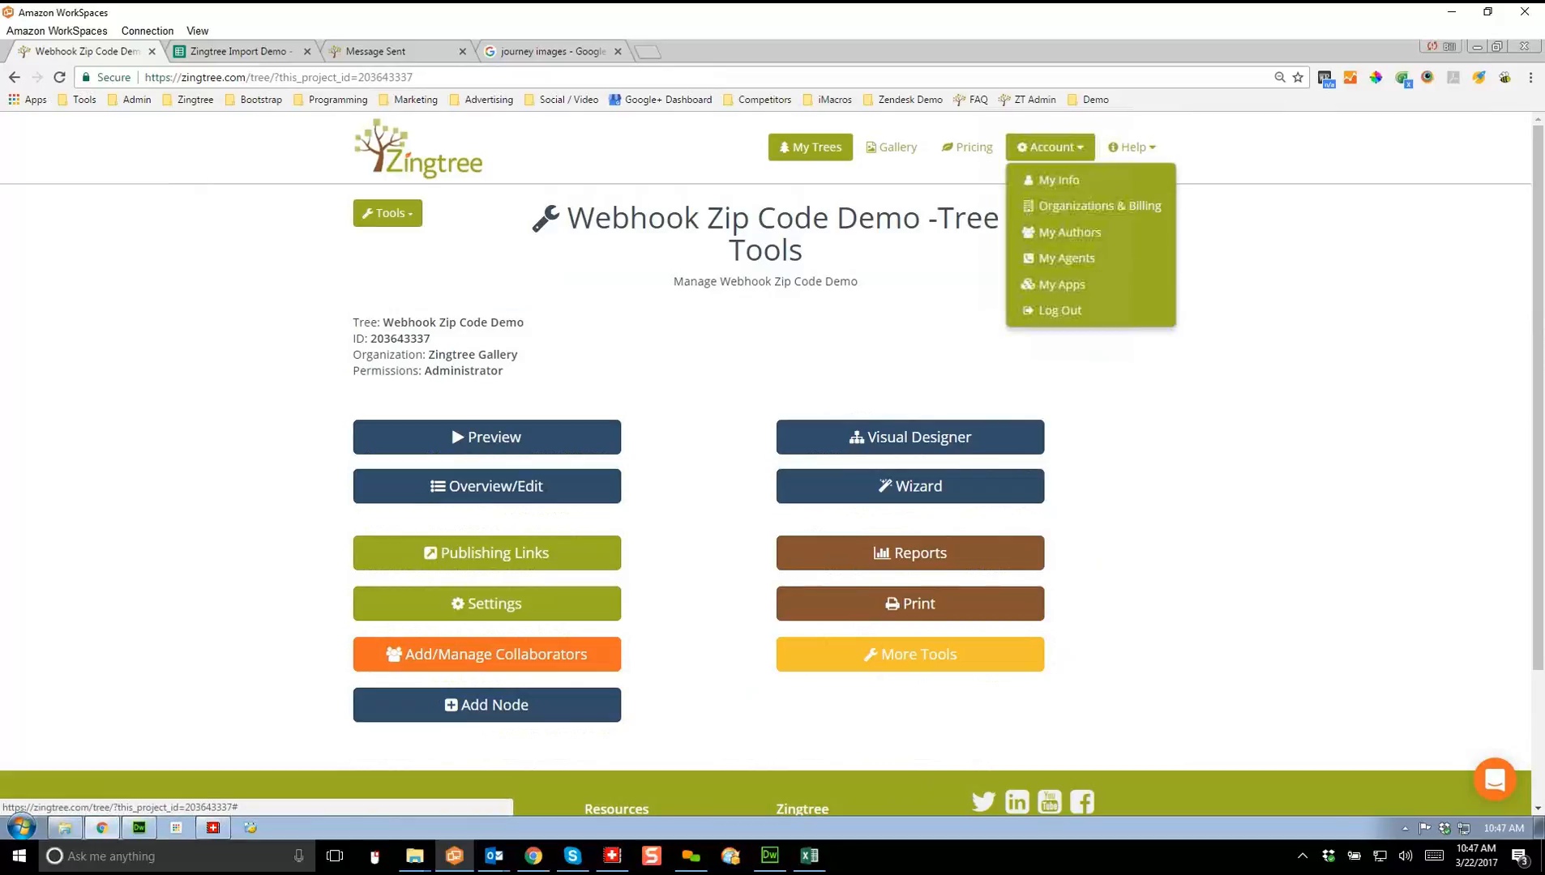
Step: Review the Webhook: Zip Lookup app's name and URL in My Apps, then return to My Trees
left_click(1062, 284)
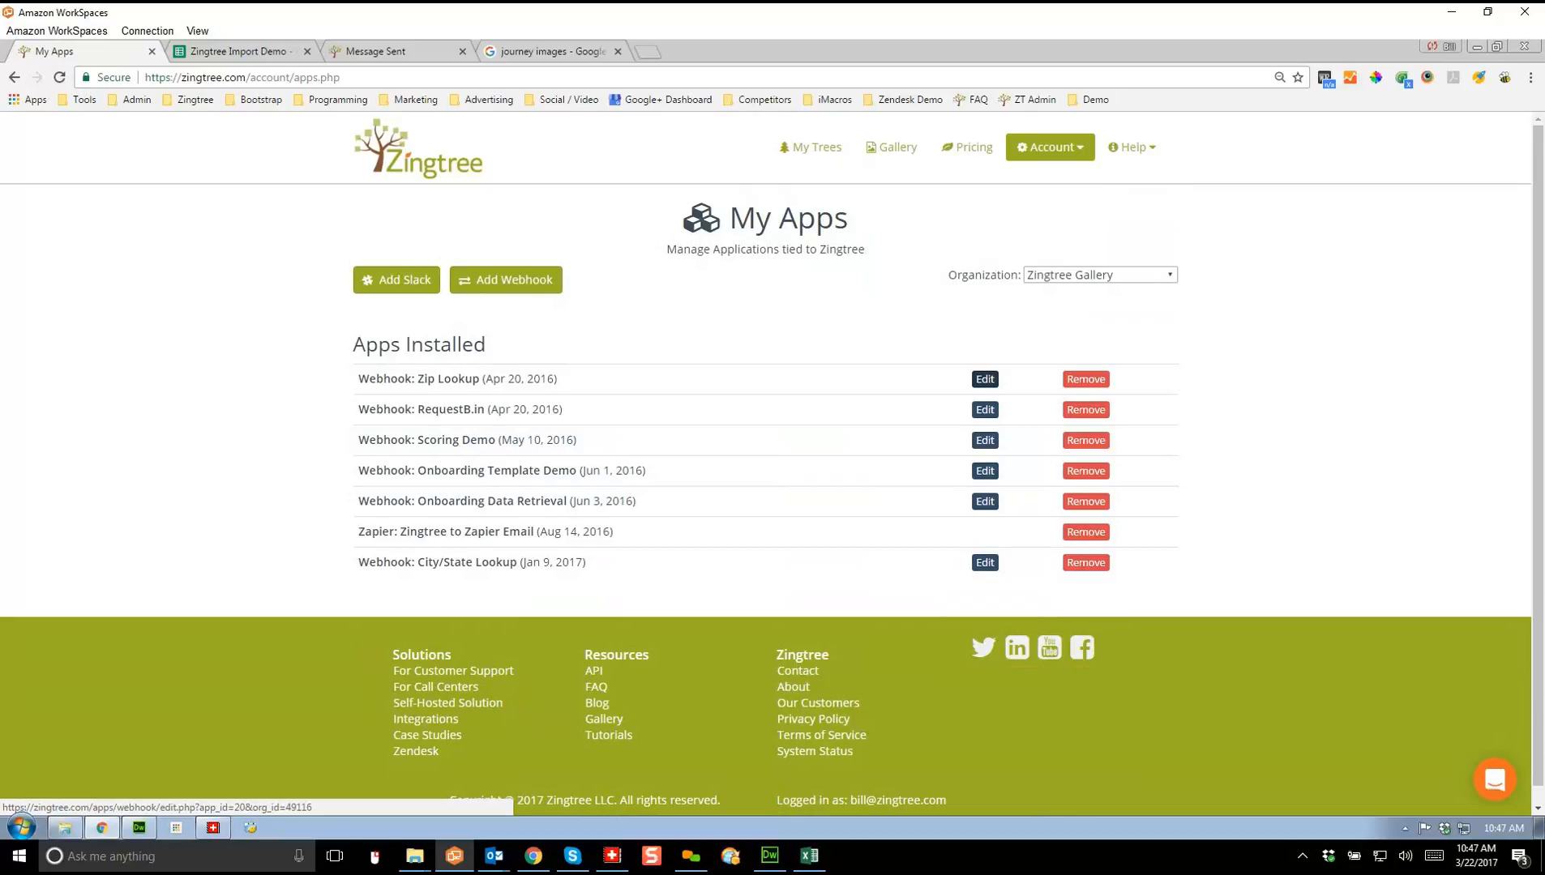
left_click(985, 379)
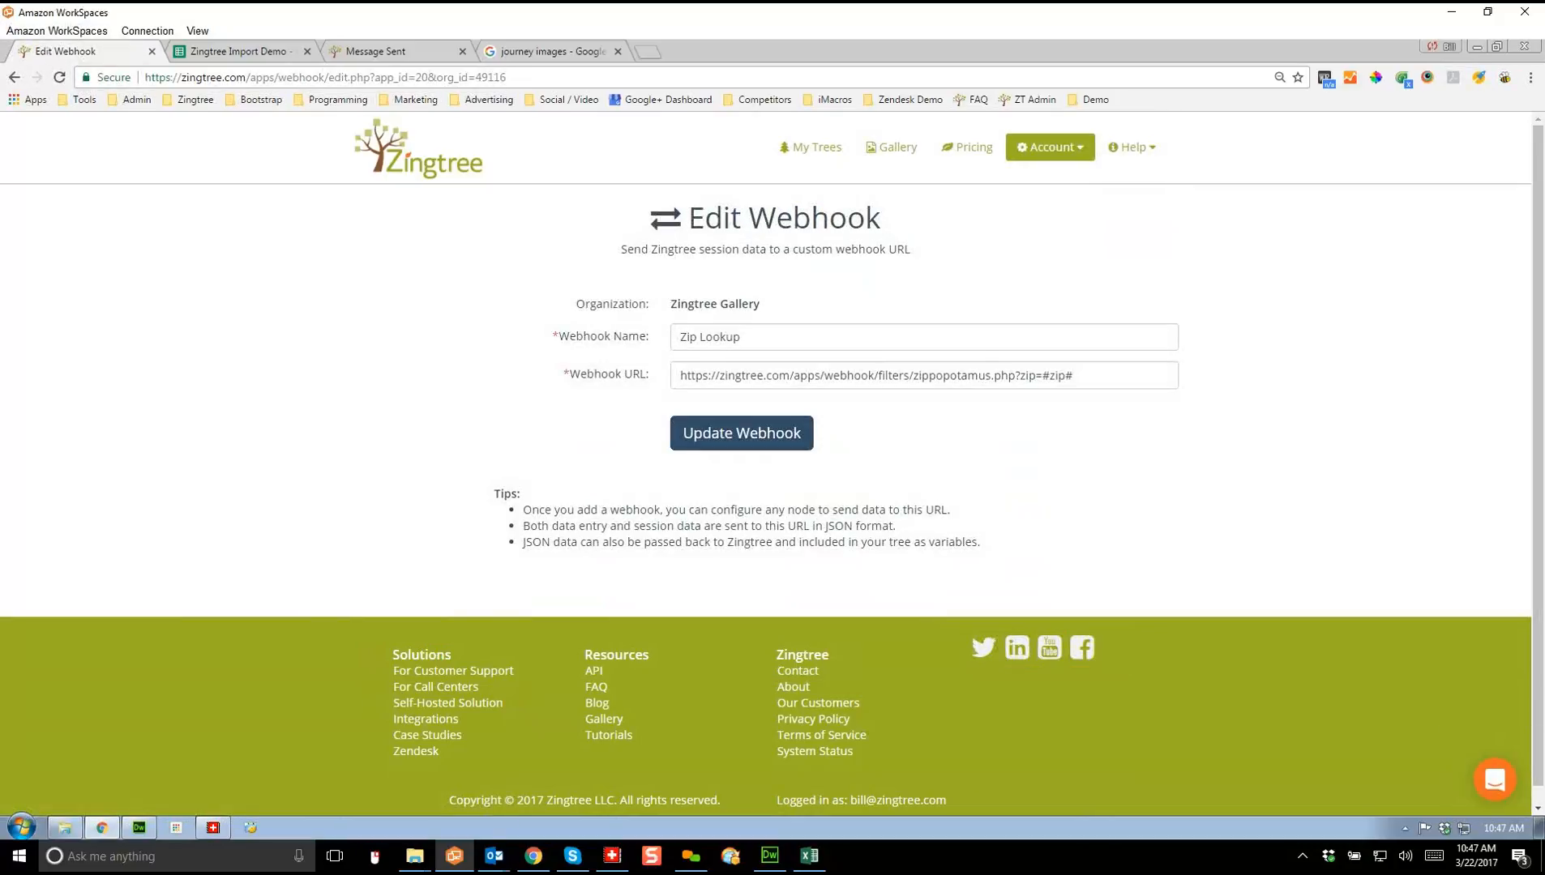
left_click(1074, 376)
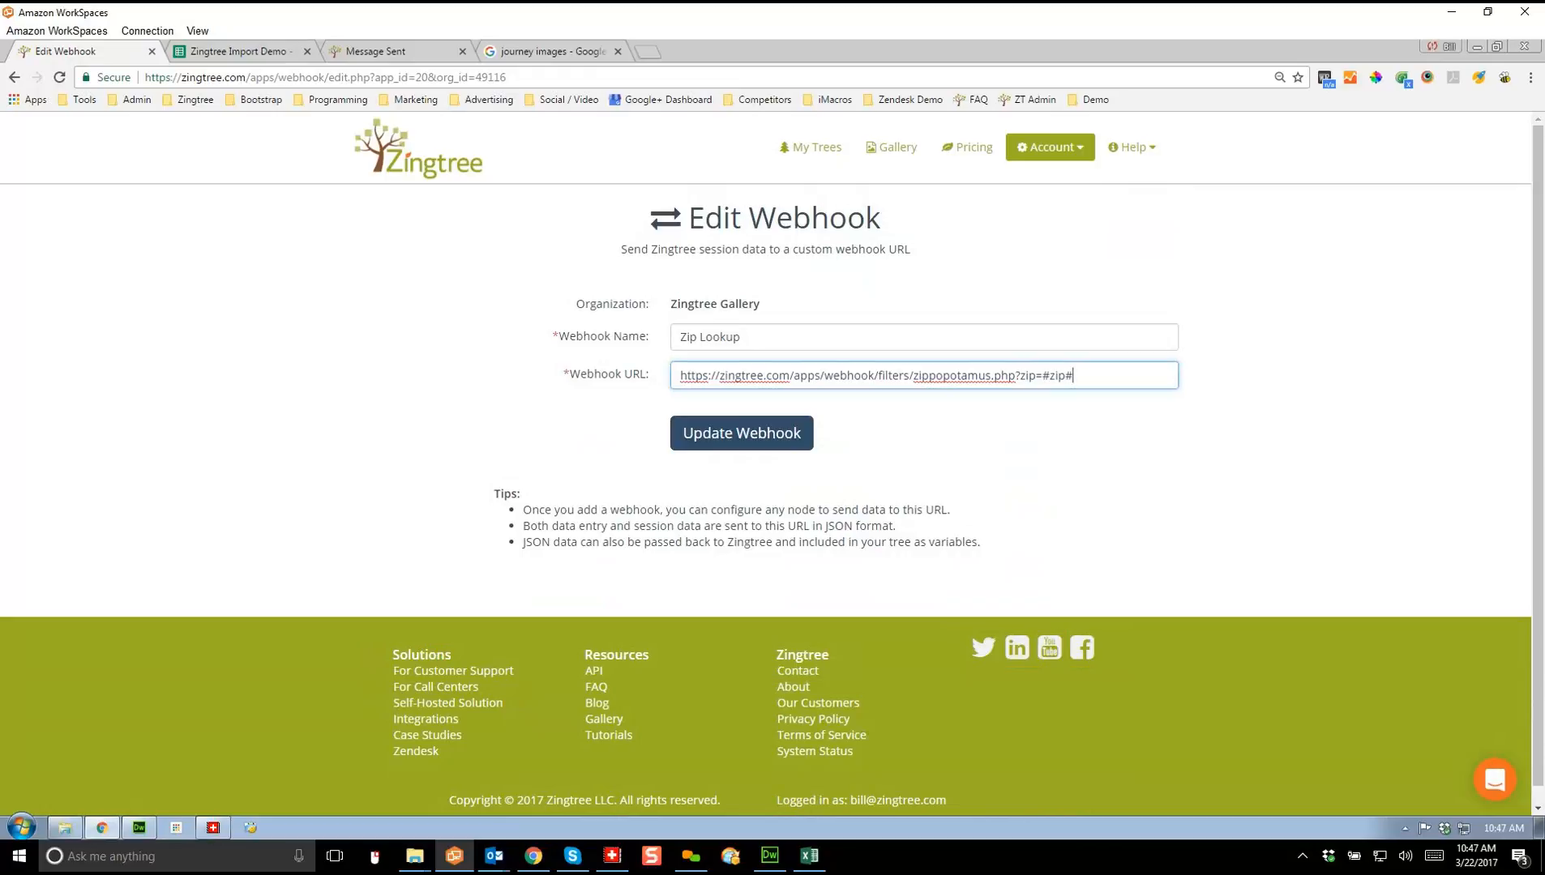
left_click(14, 77)
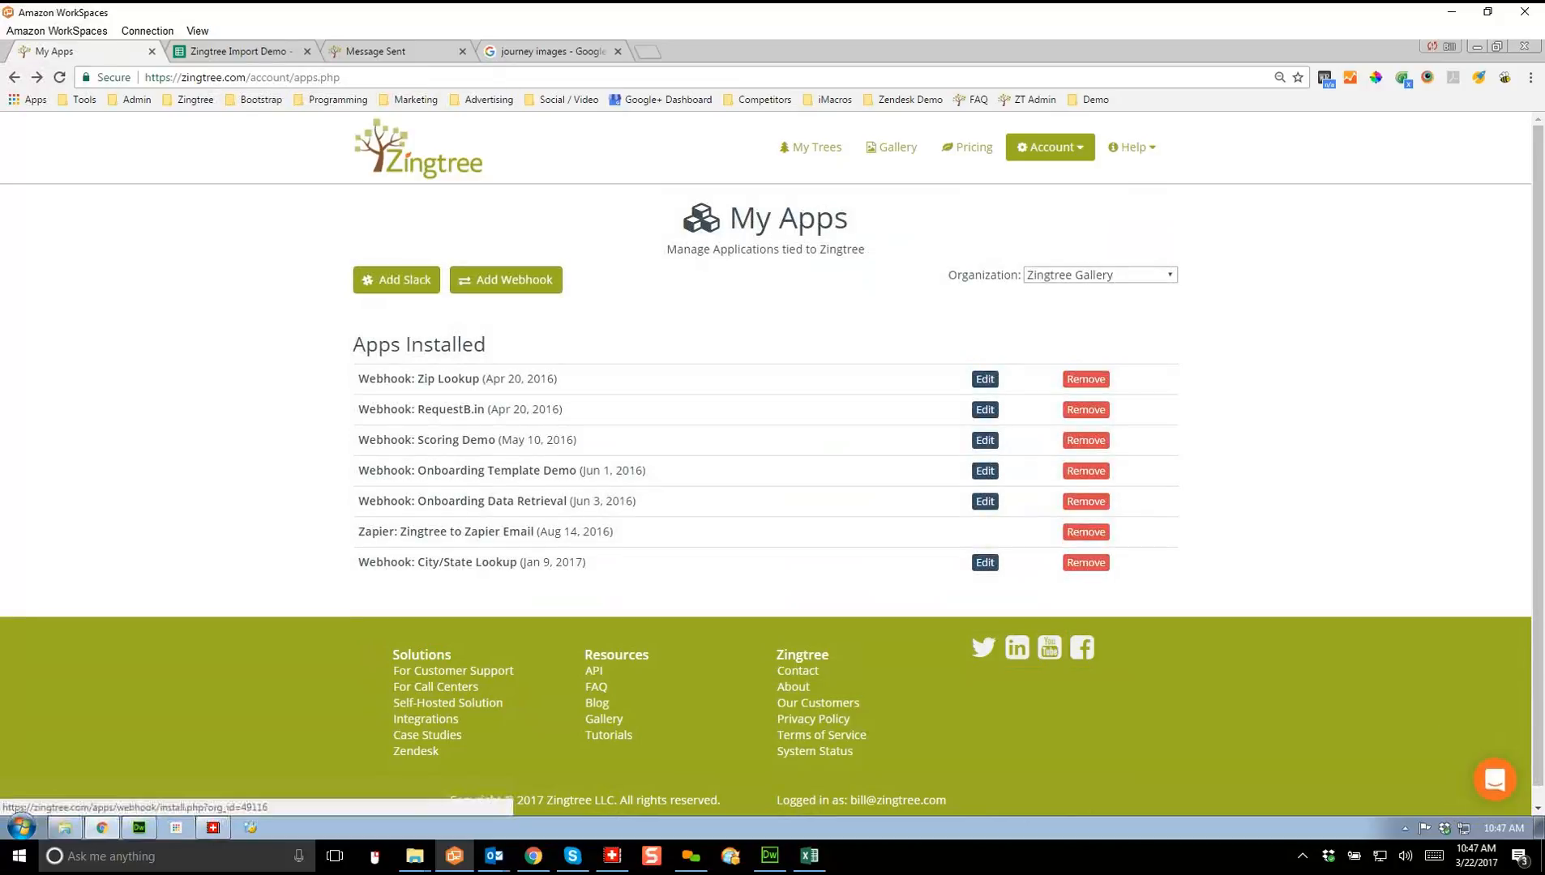
left_click(811, 147)
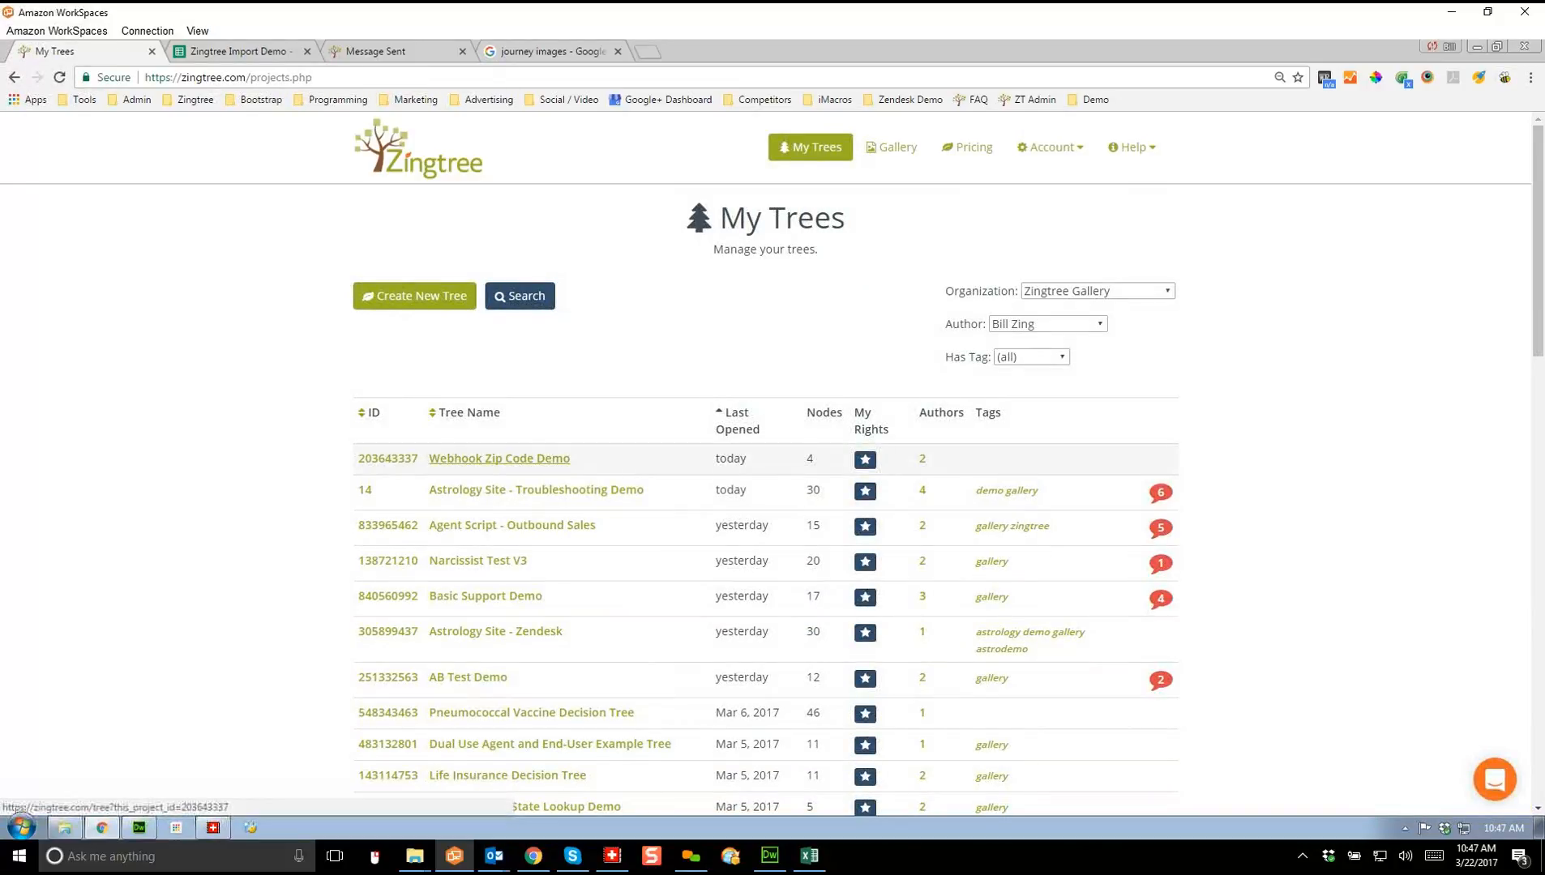
Step: Open the Webhook Zip Code Demo overview and edit node #3, City and State Lookup
left_click(499, 459)
left_click(486, 486)
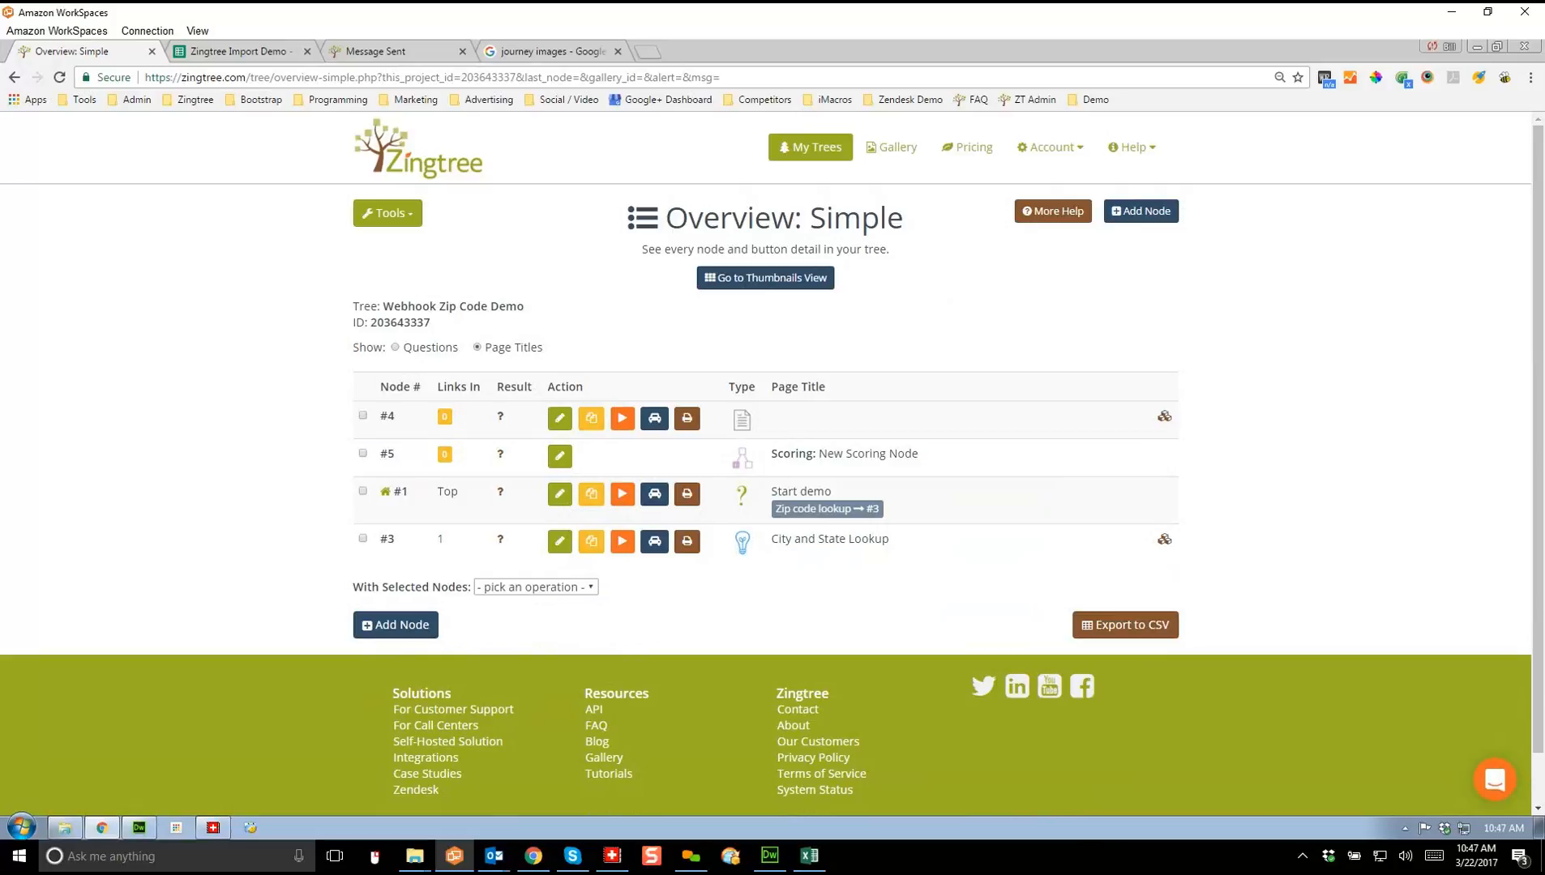
mouse_move(1164, 540)
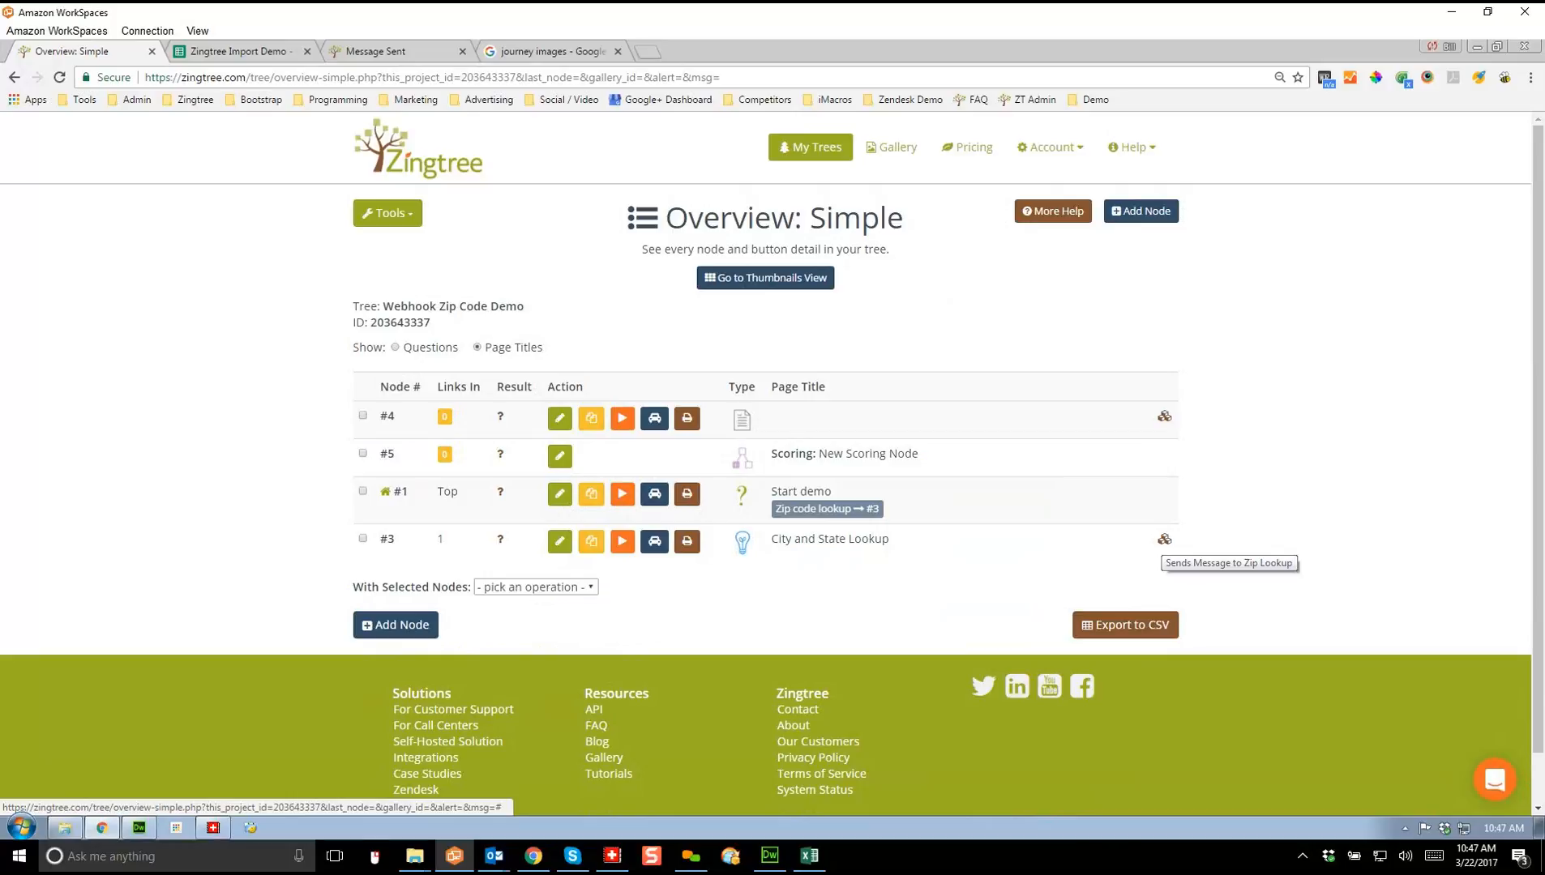
left_click(559, 541)
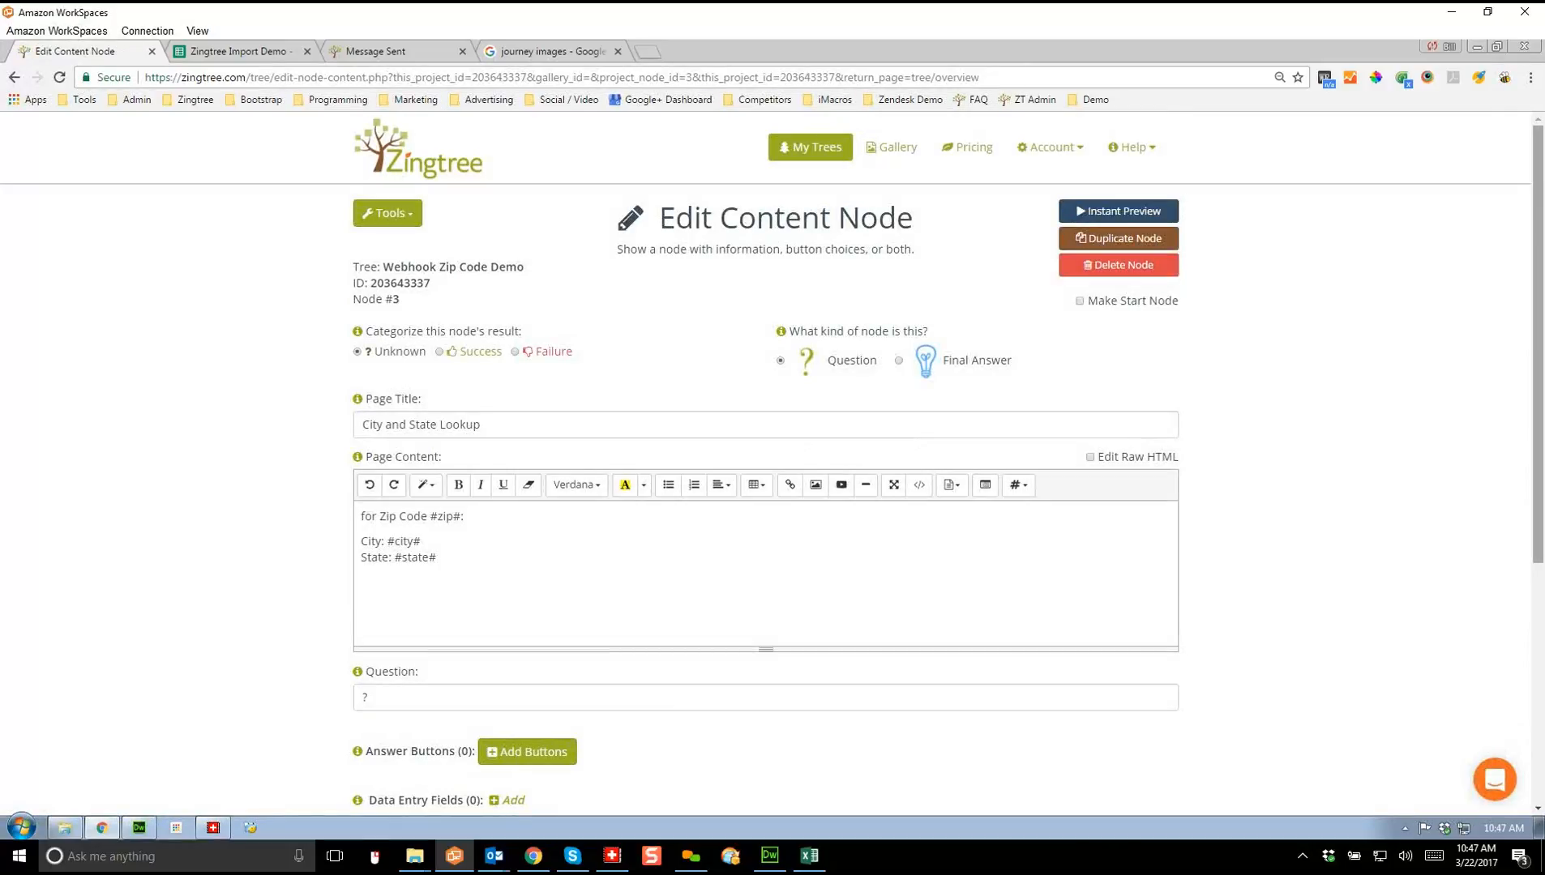
Step: Show node #3's advanced options and scroll through its Zip Lookup messaging settings
scroll(766, 462, "down", 3)
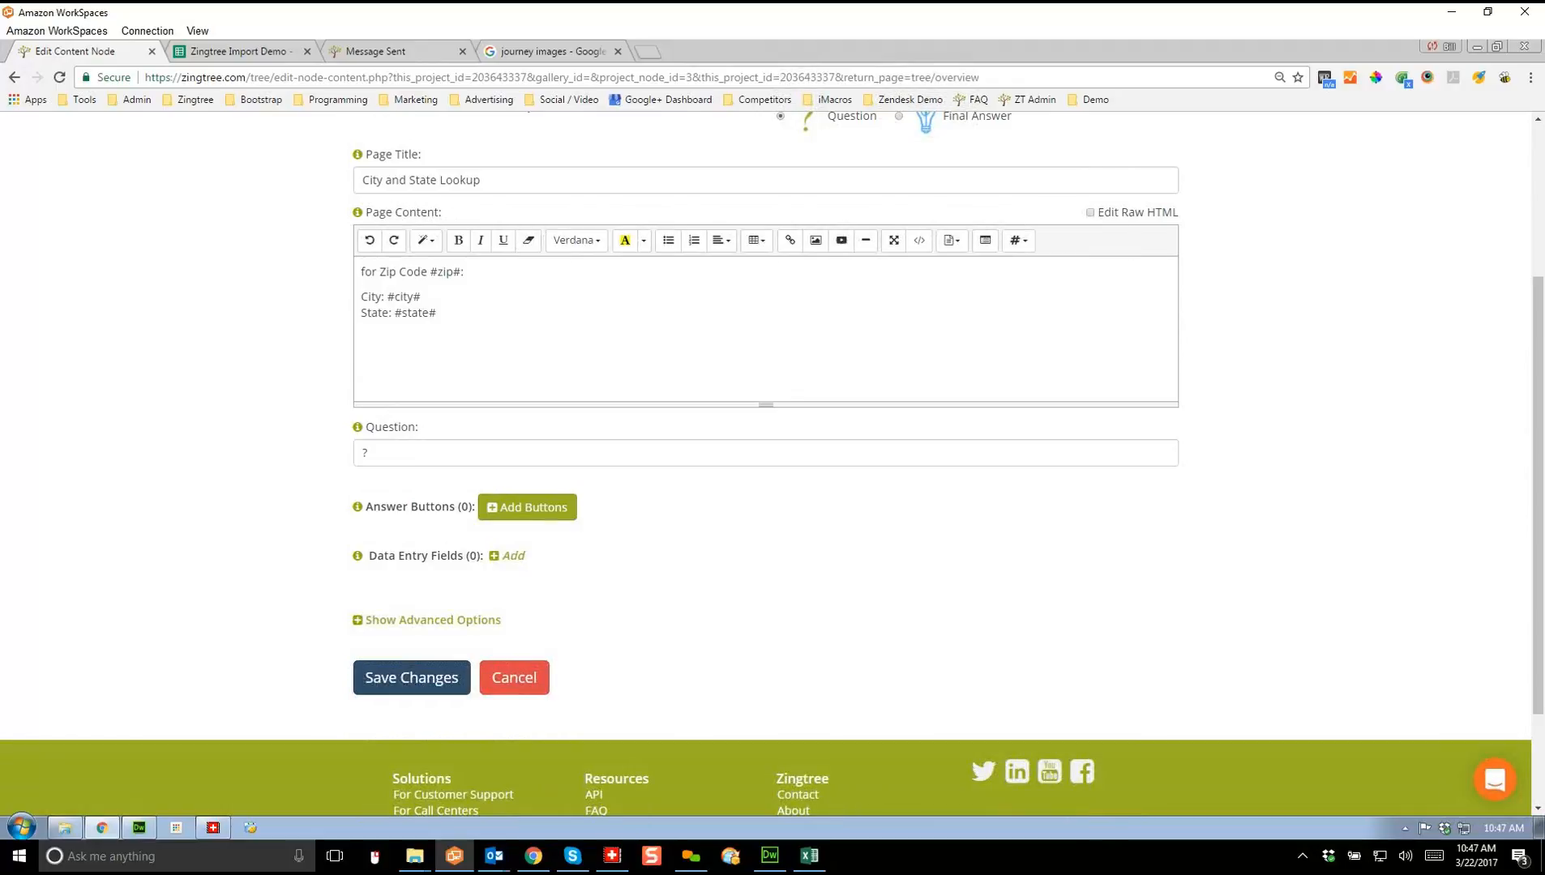
left_click(432, 620)
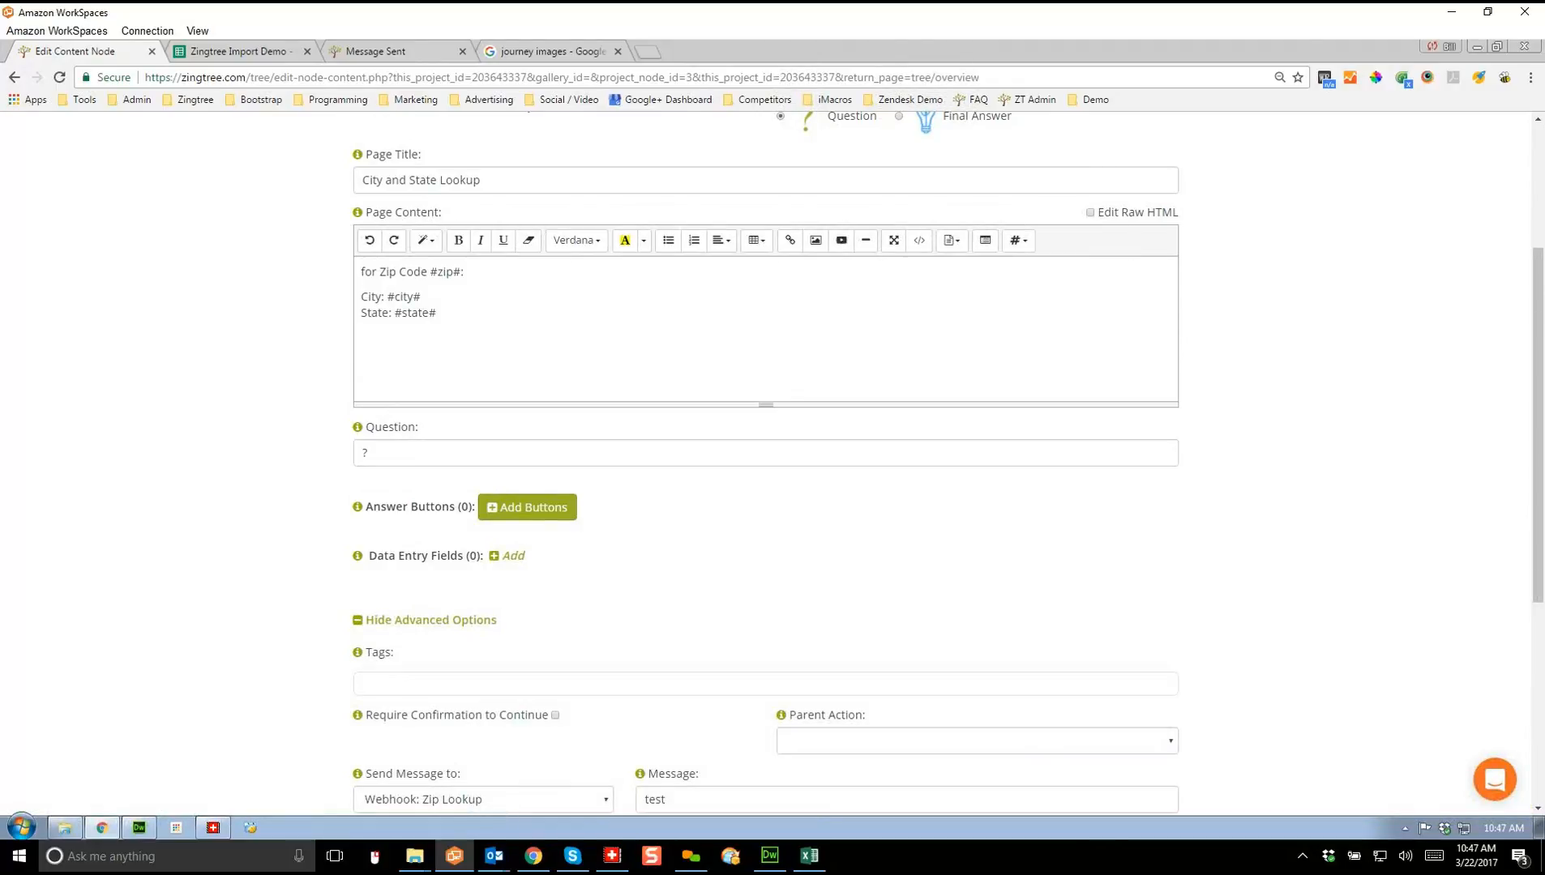
scroll(765, 462, "down", 3)
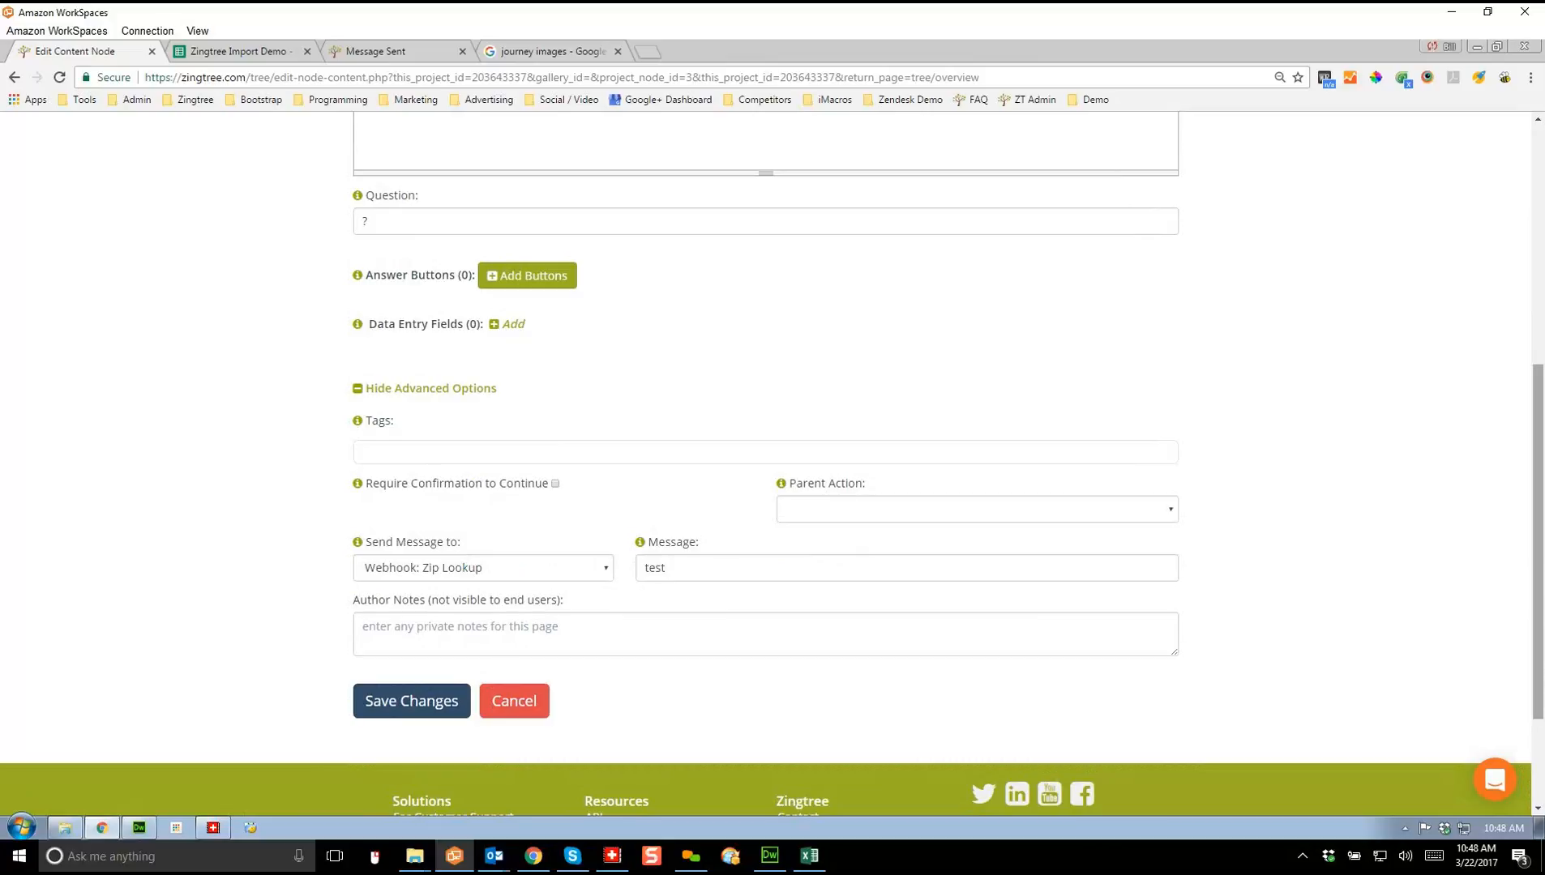
scroll(765, 463, "up", 2)
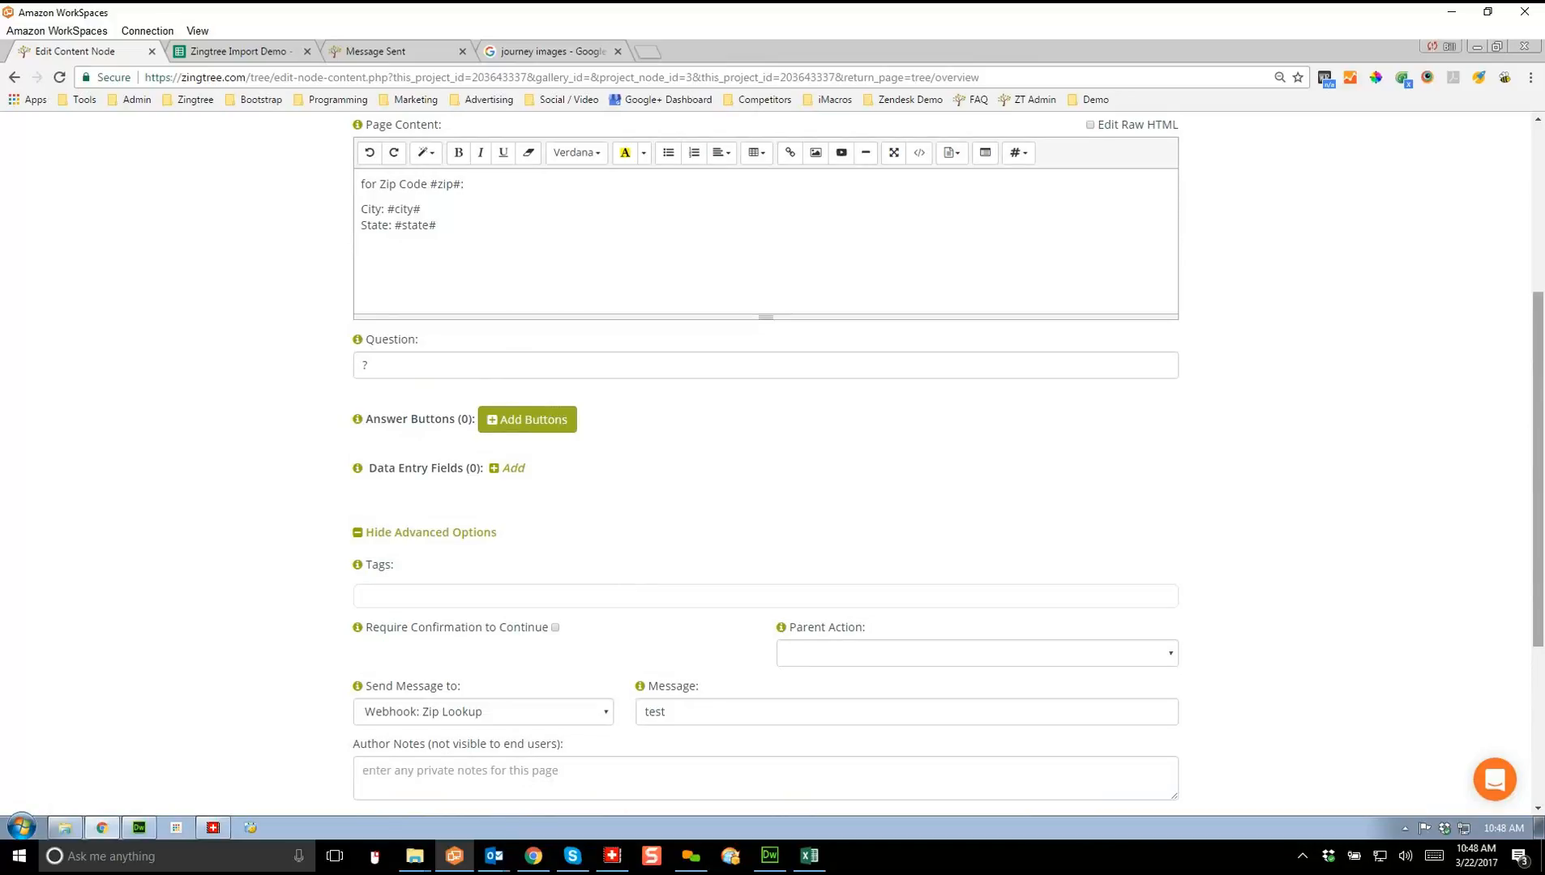
scroll(765, 460, "up", 5)
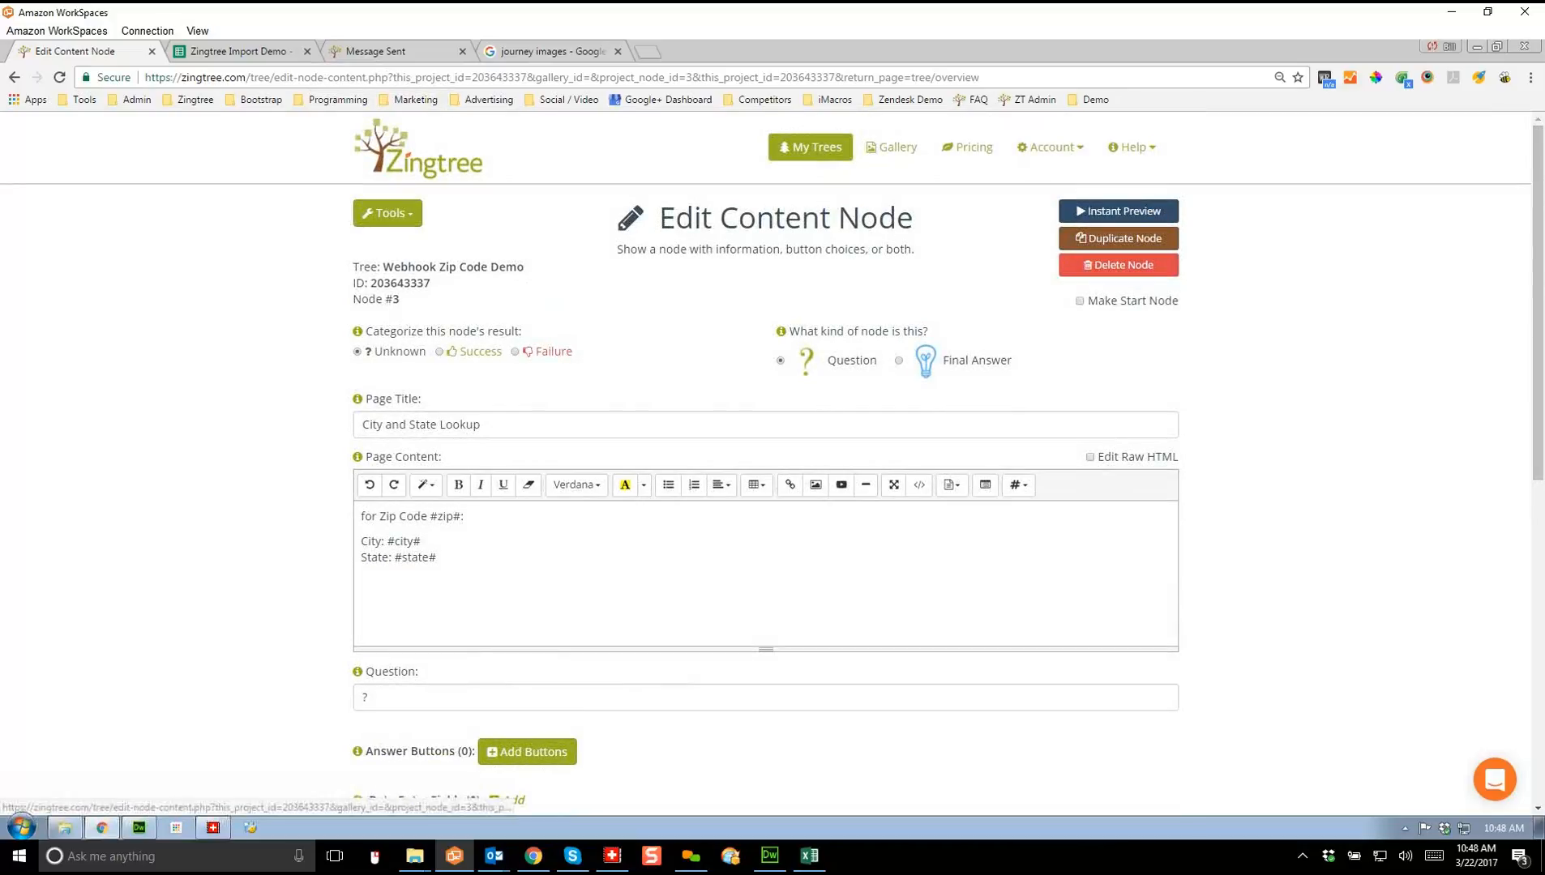
left_click(1132, 147)
Step: Open the REST API documentation and scroll through the get_session_data example return
left_click(1139, 310)
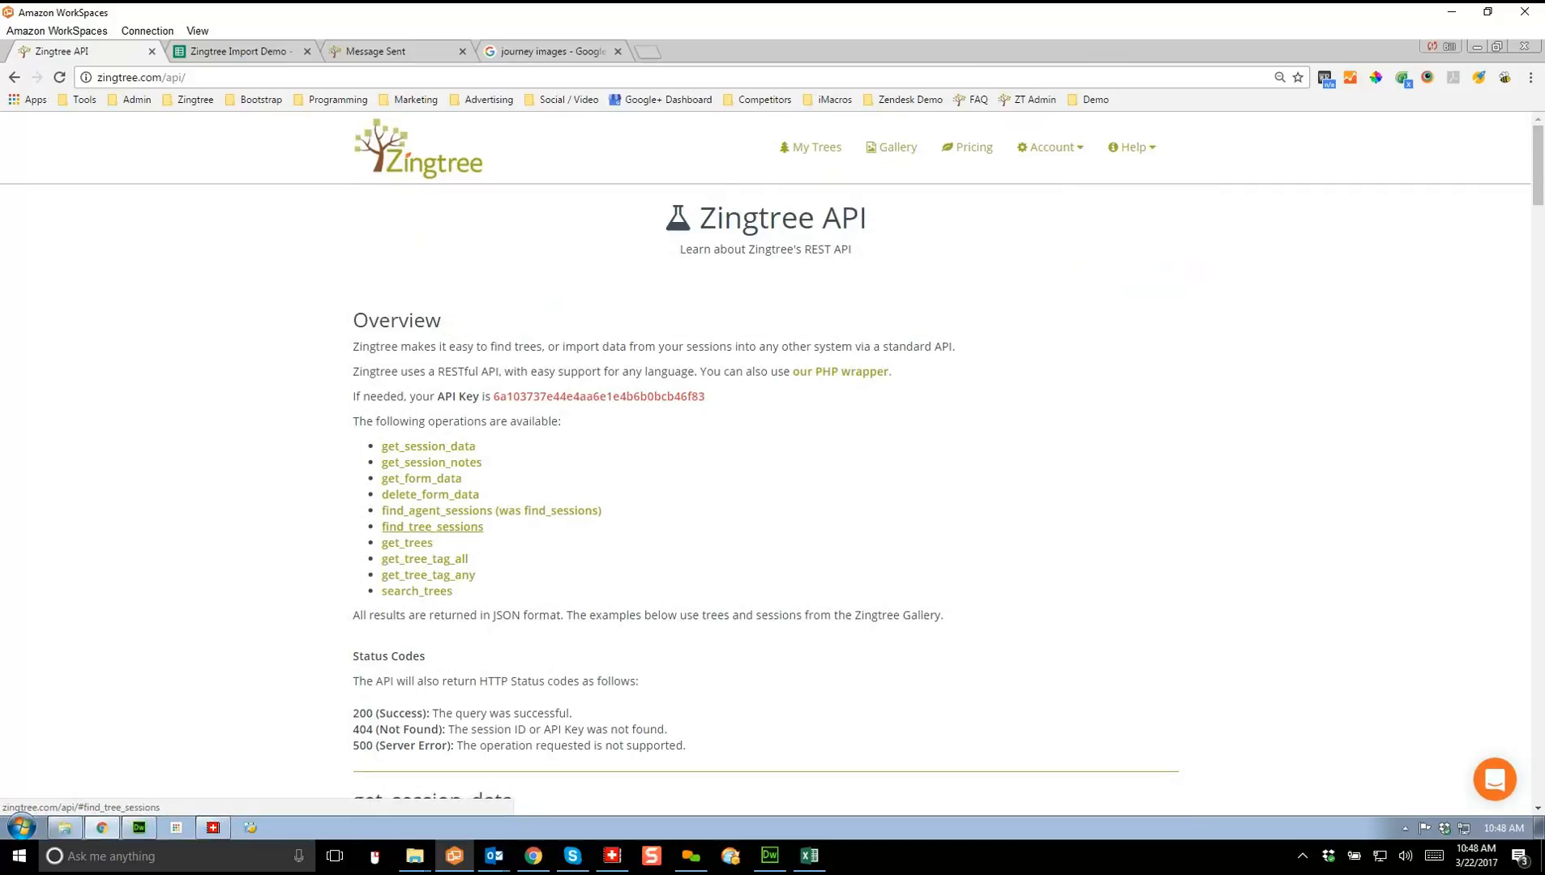
left_click(428, 446)
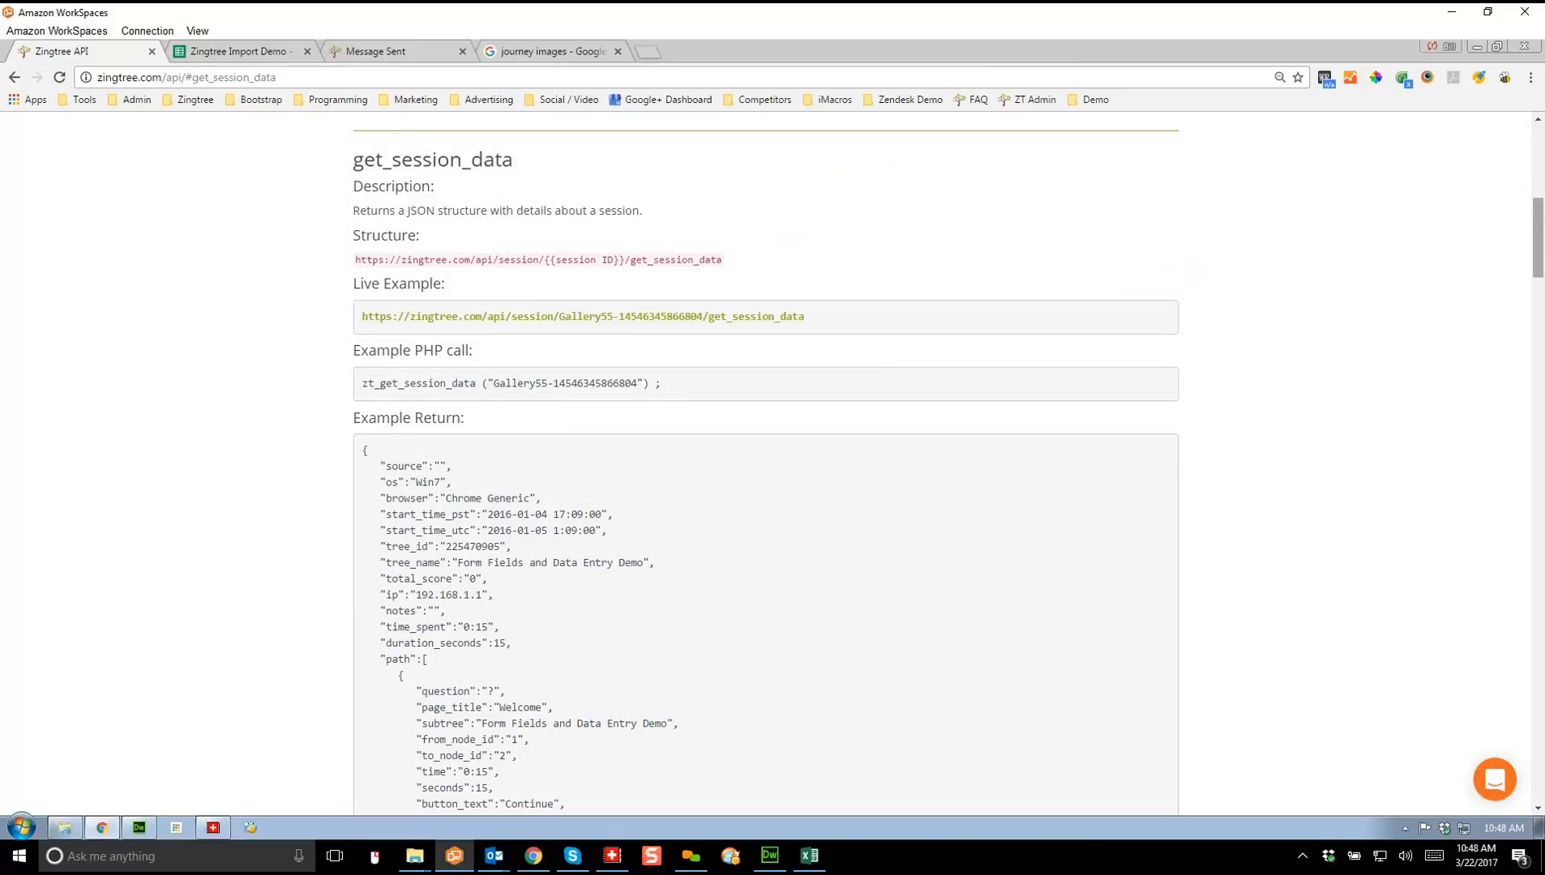
left_click_drag(1538, 237, 1538, 270)
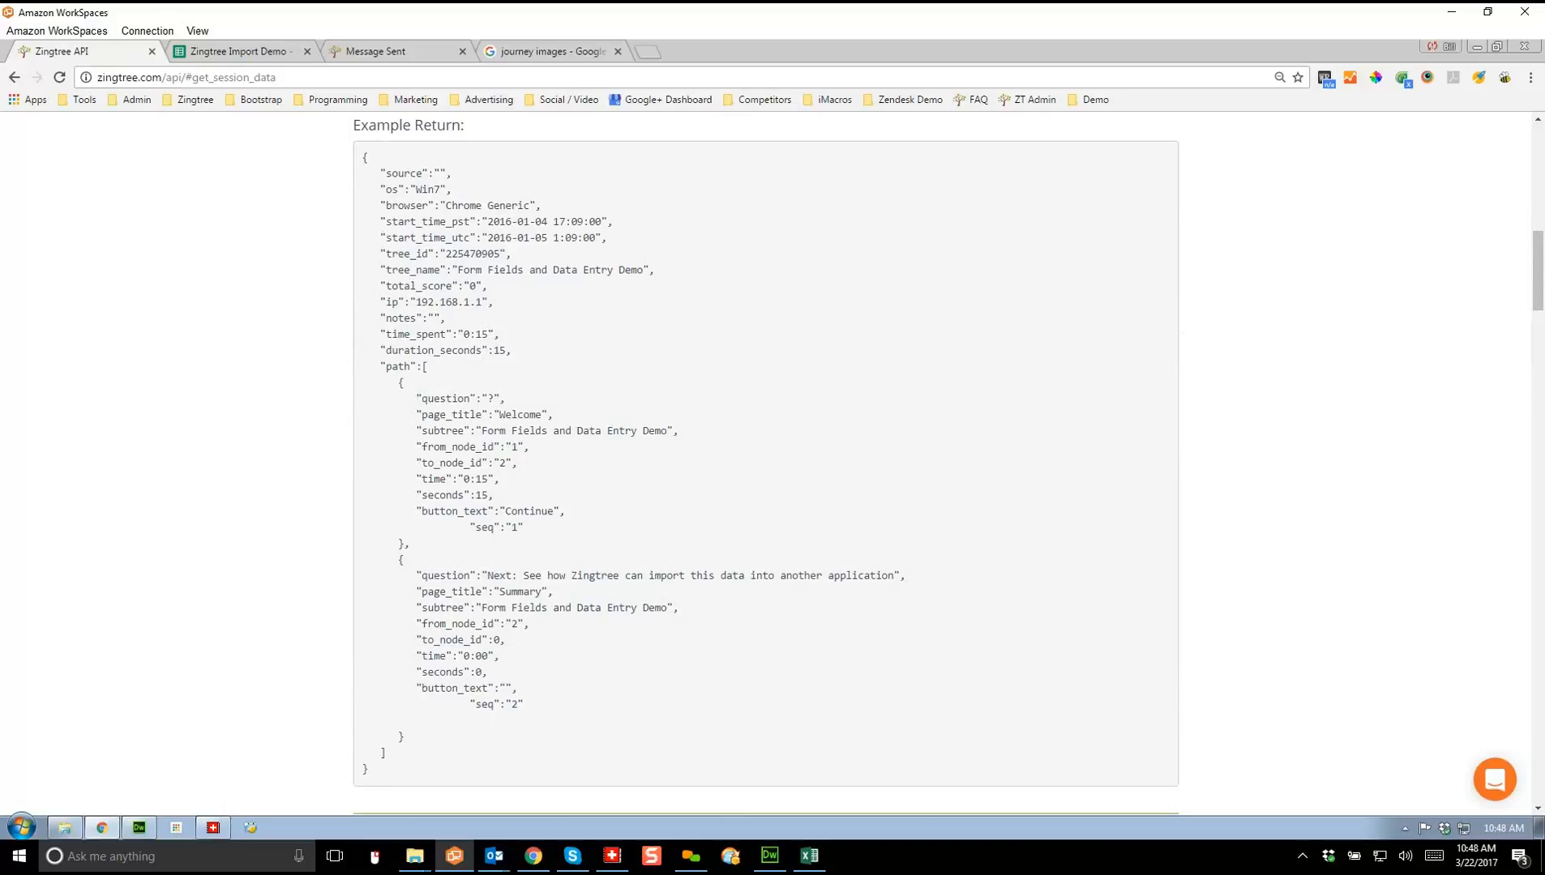
left_click_drag(1539, 271, 1538, 167)
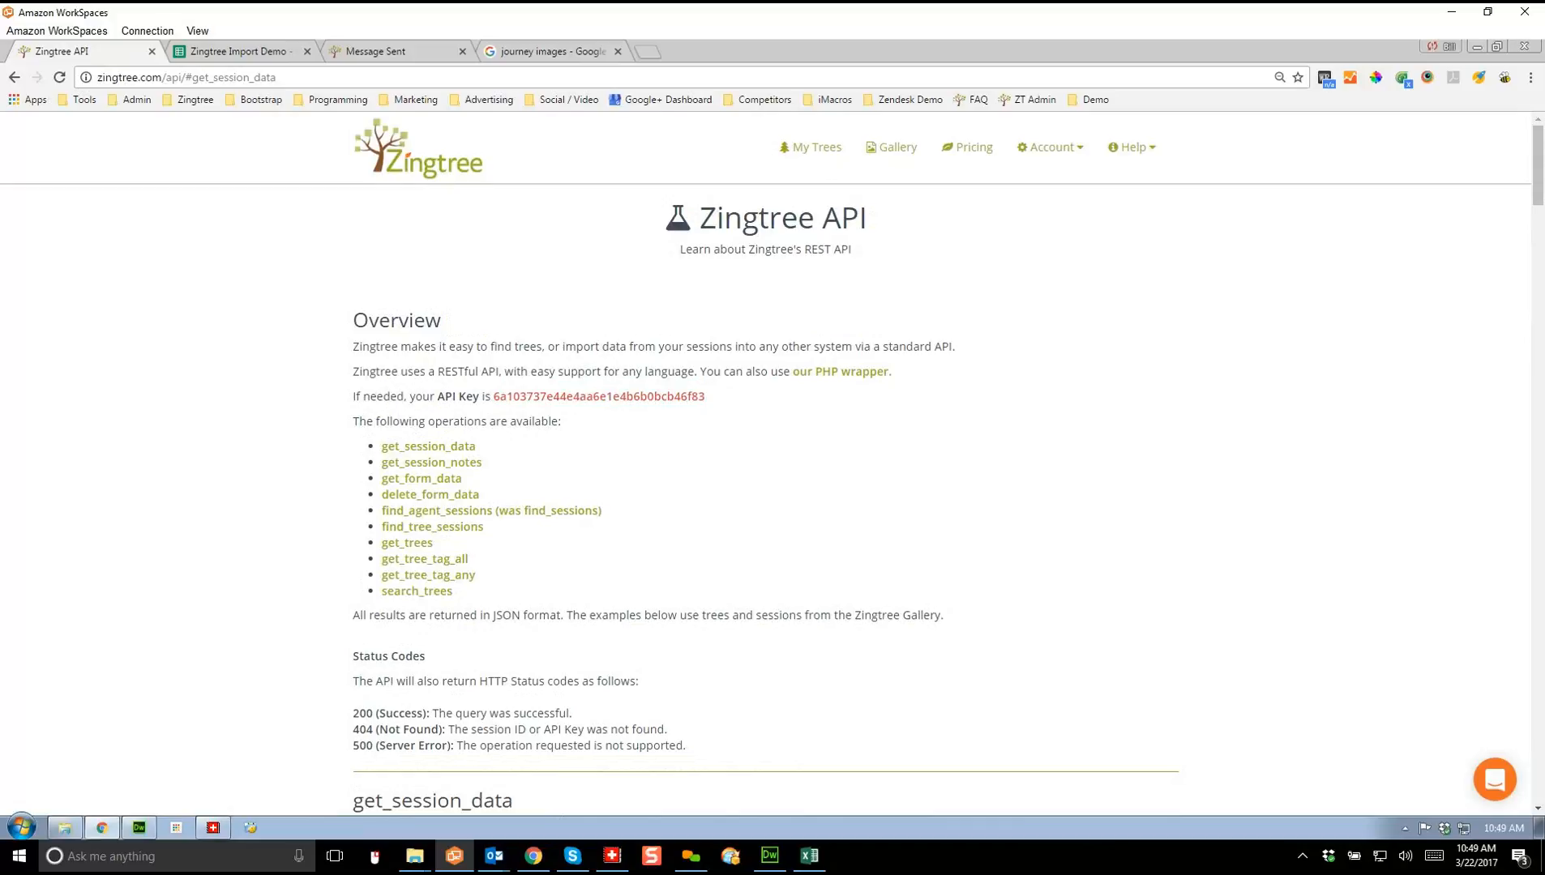
left_click(1089, 99)
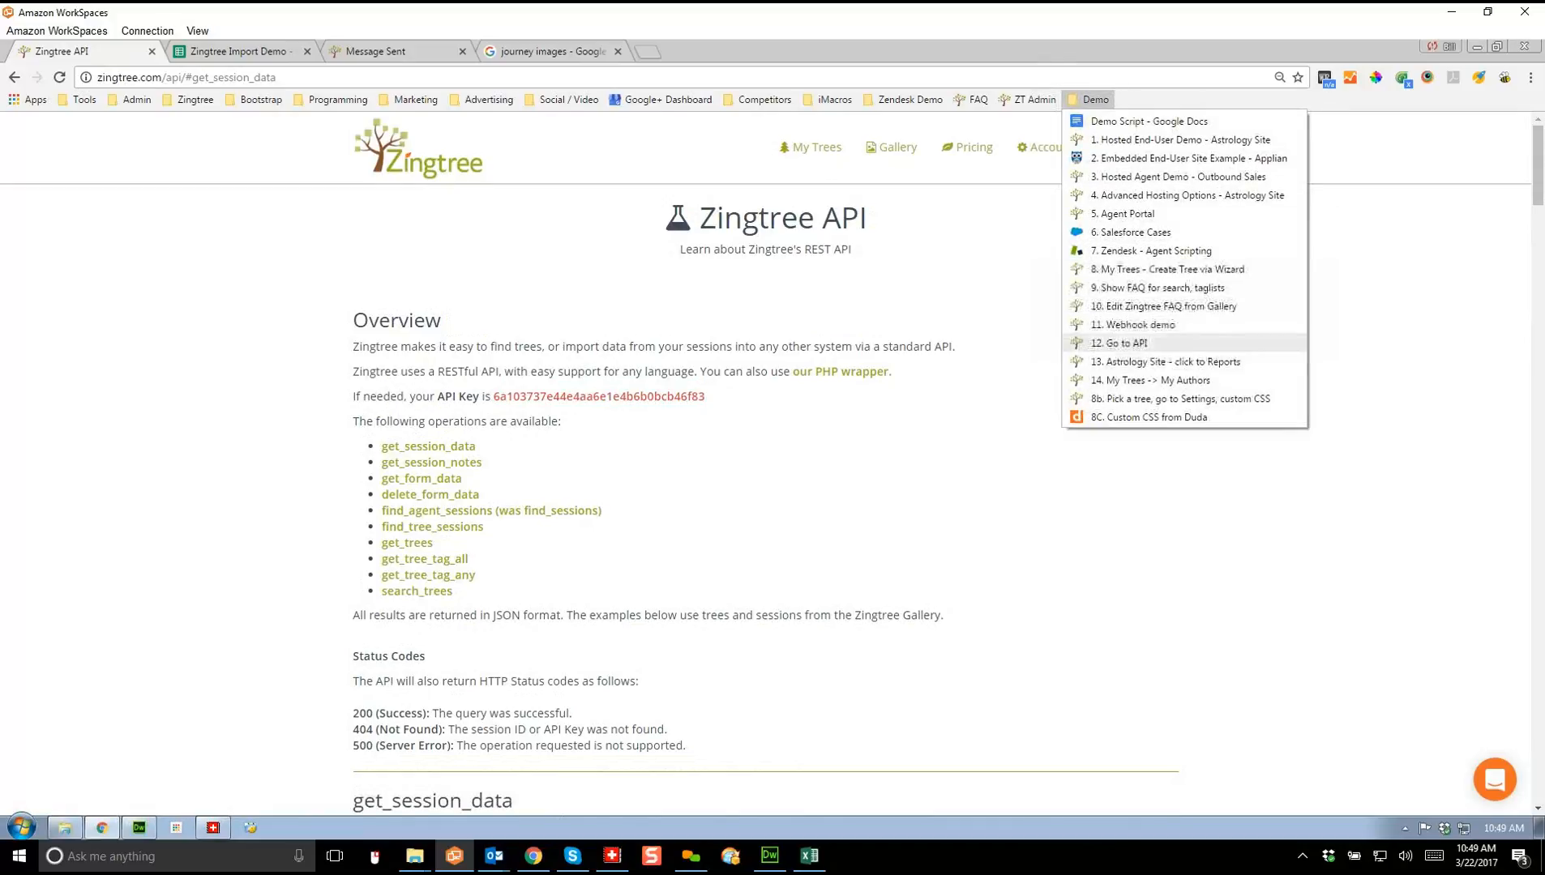
Step: Open the Astrology Site - Troubleshooting Demo tree's reports and choose the Session List report
left_click(1151, 380)
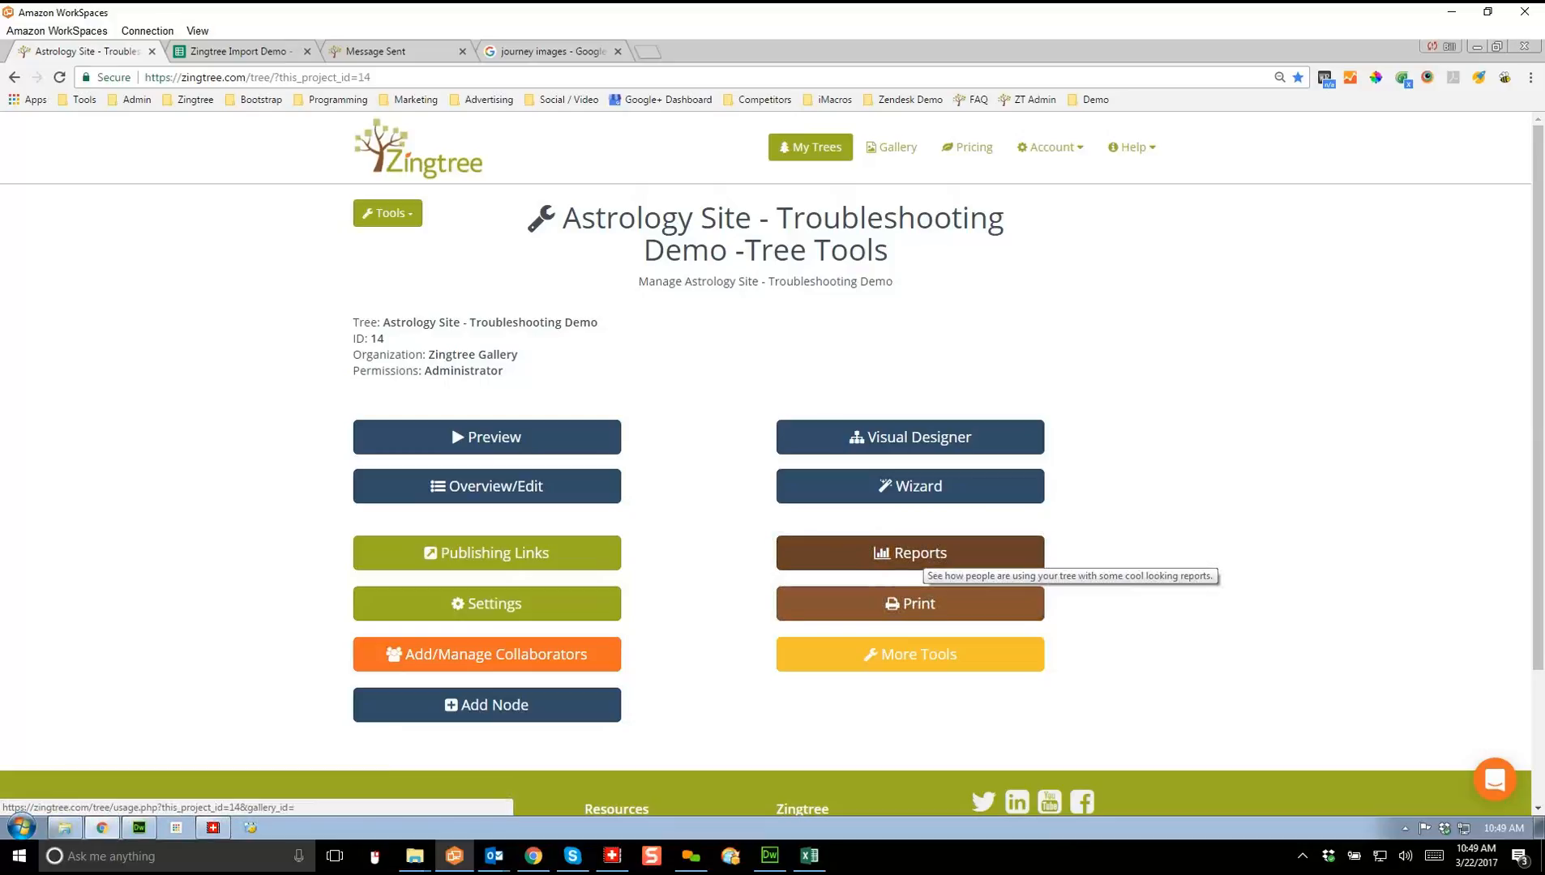
left_click(925, 557)
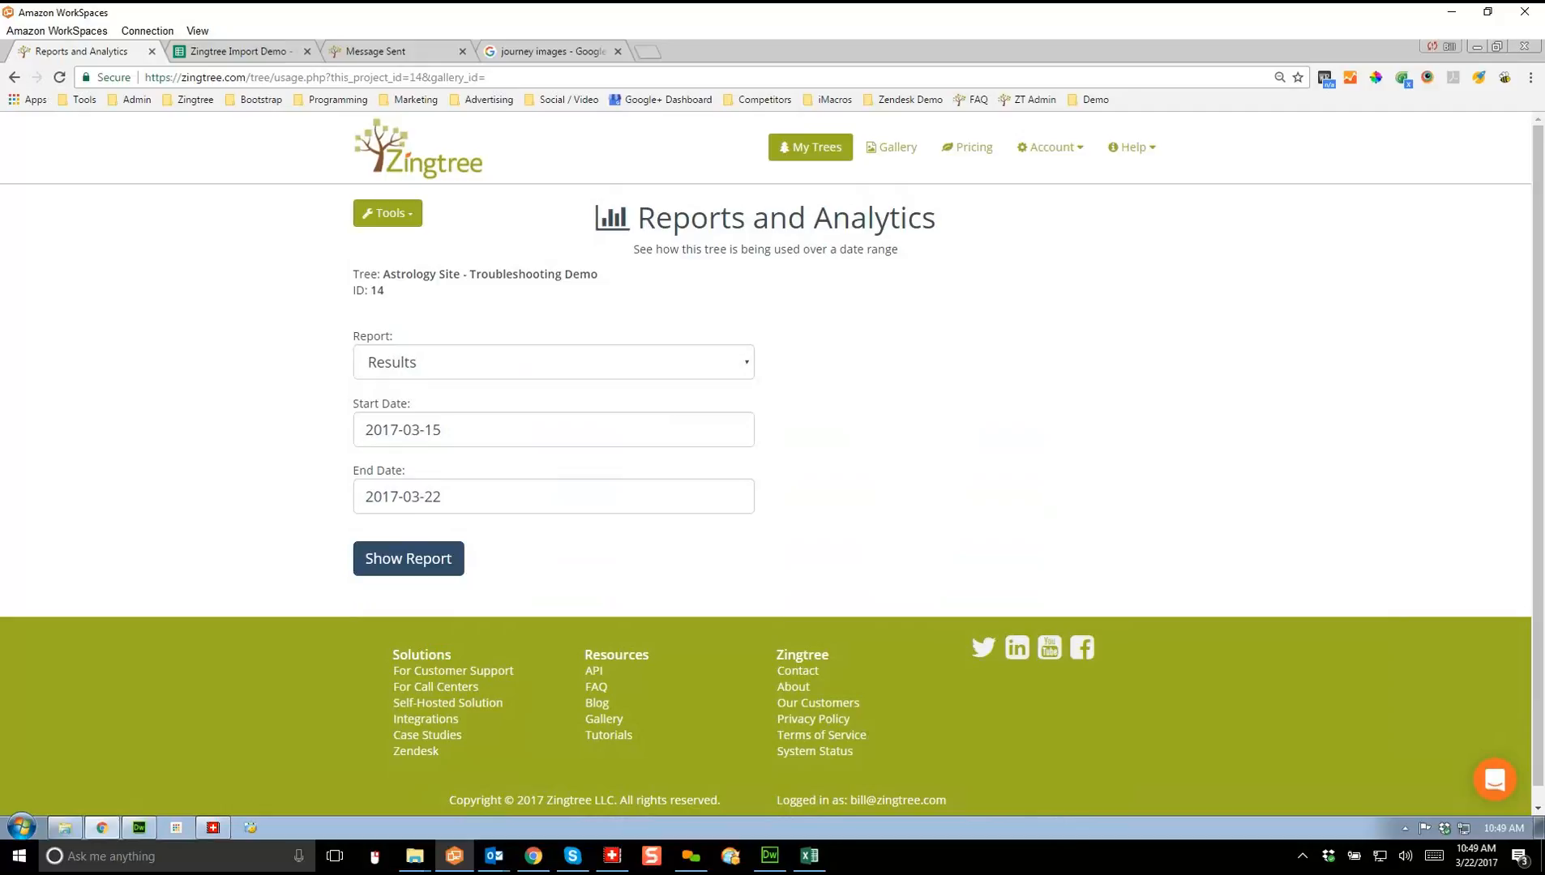
left_click(554, 362)
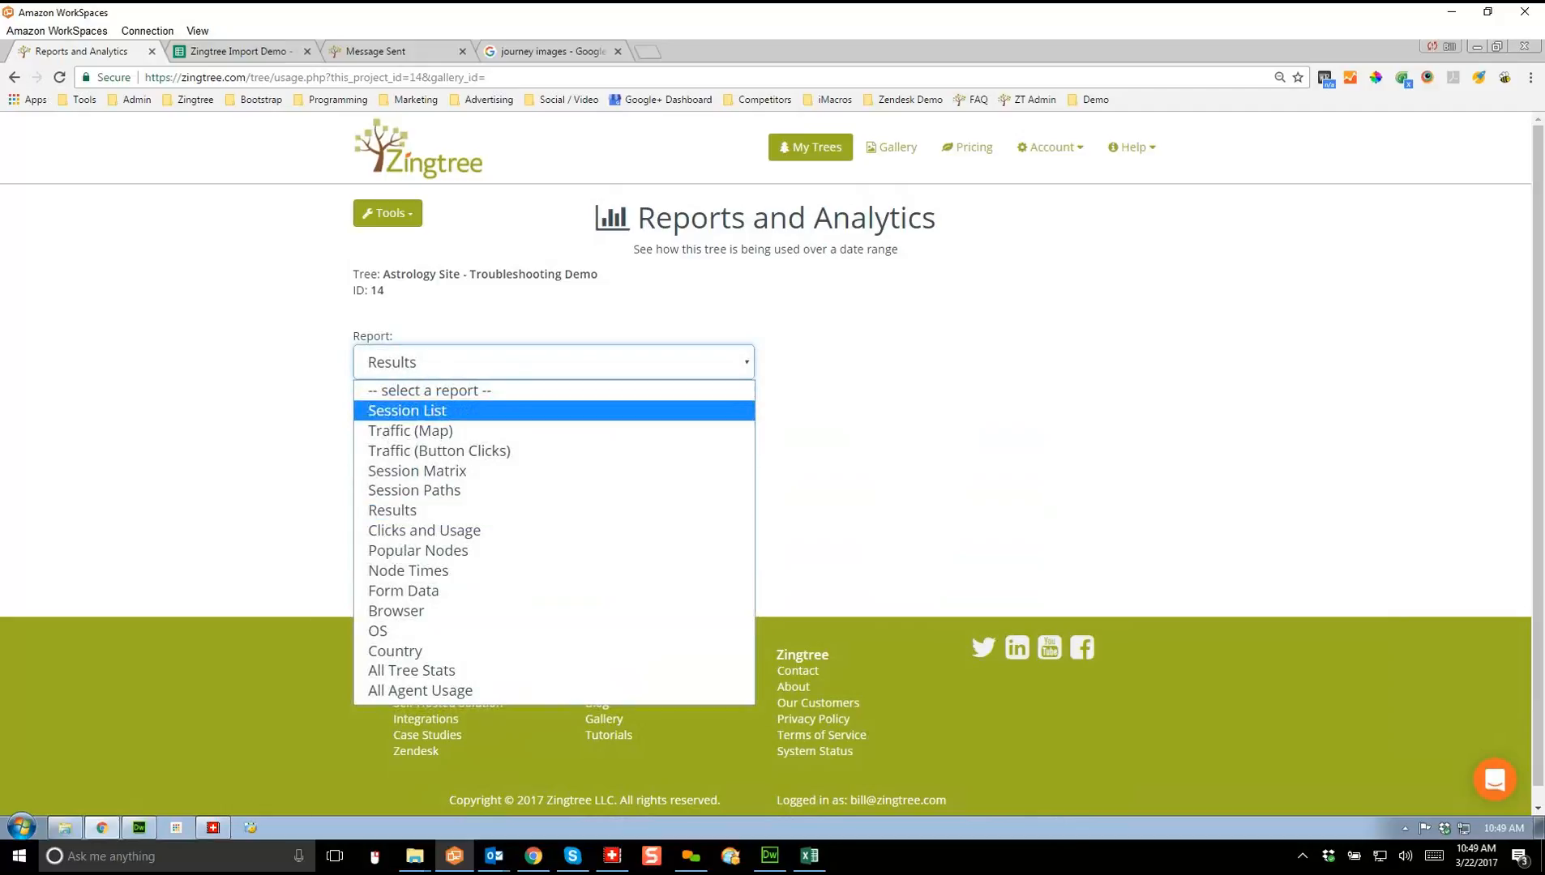
left_click(454, 407)
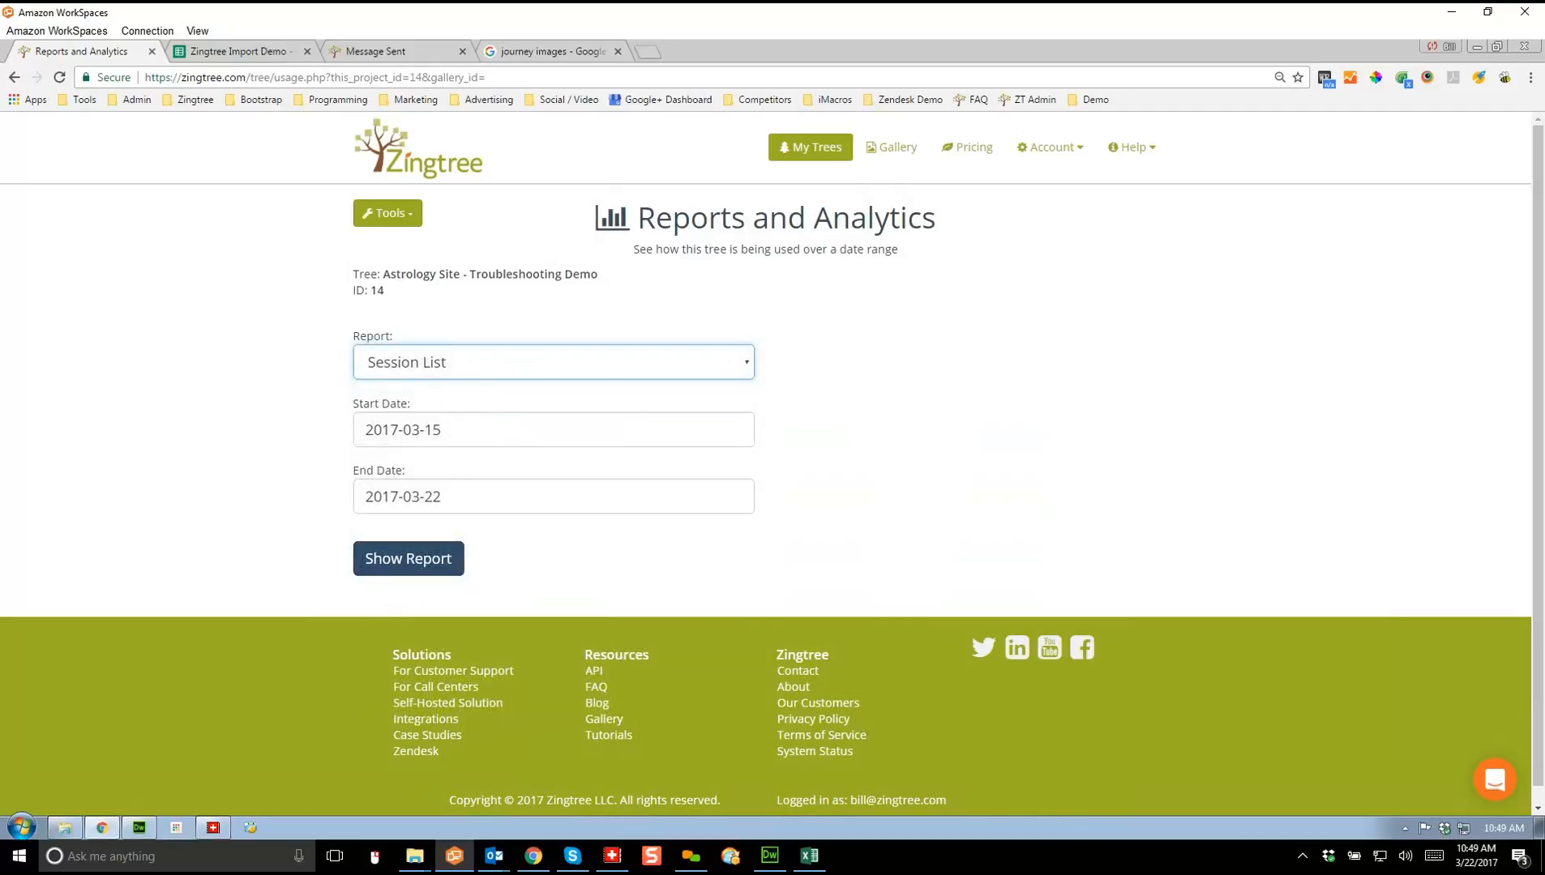
Step: Set the start date to 2017-01-31 and show the report of 104 sessions
left_click(478, 430)
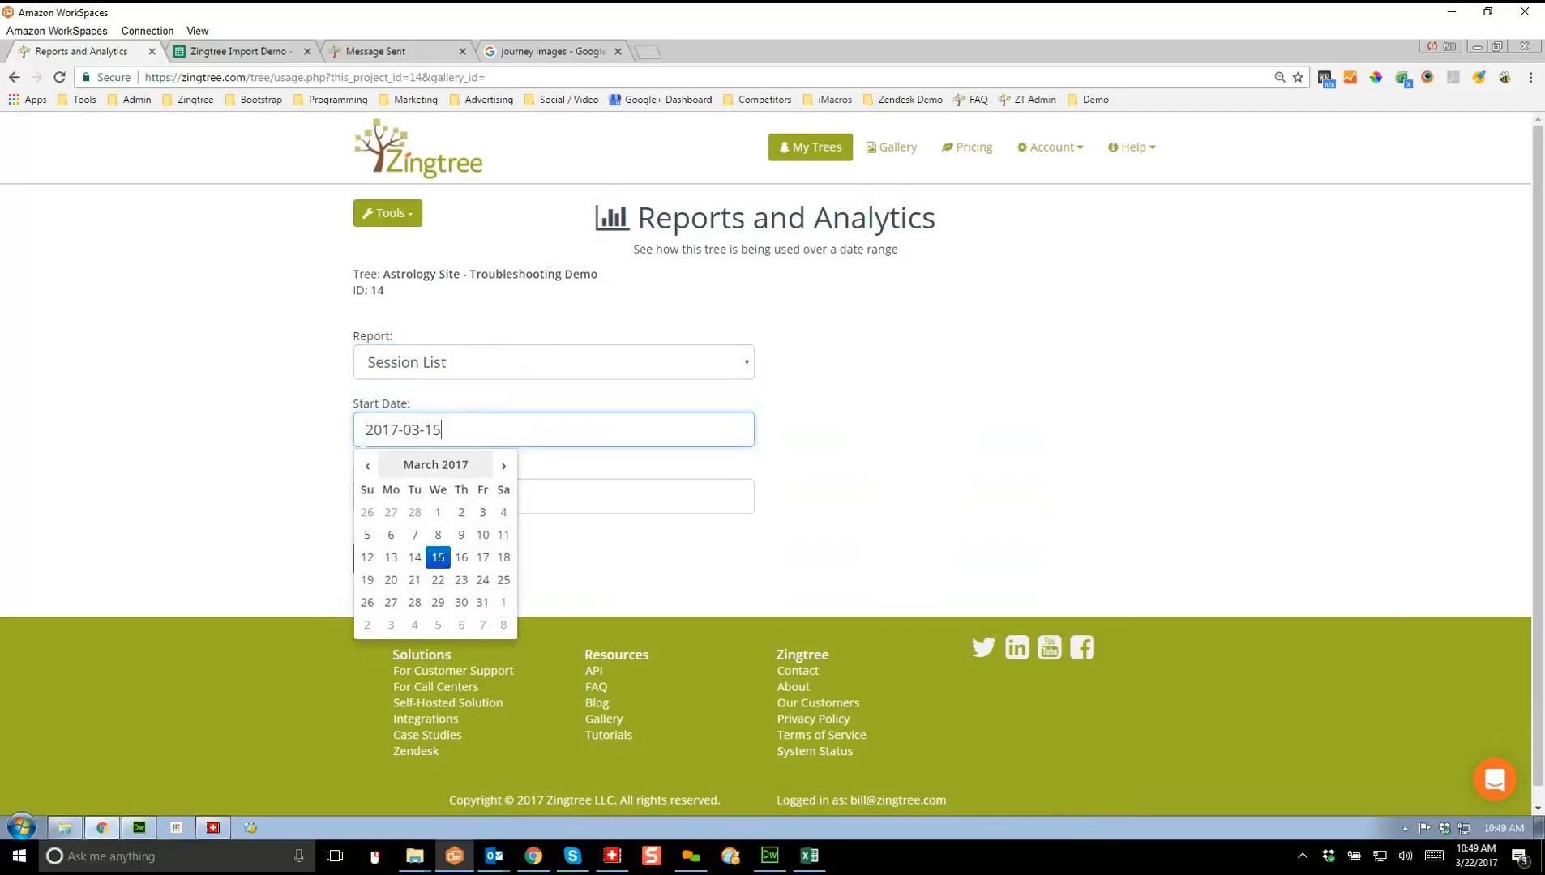
left_click(367, 467)
left_click(367, 465)
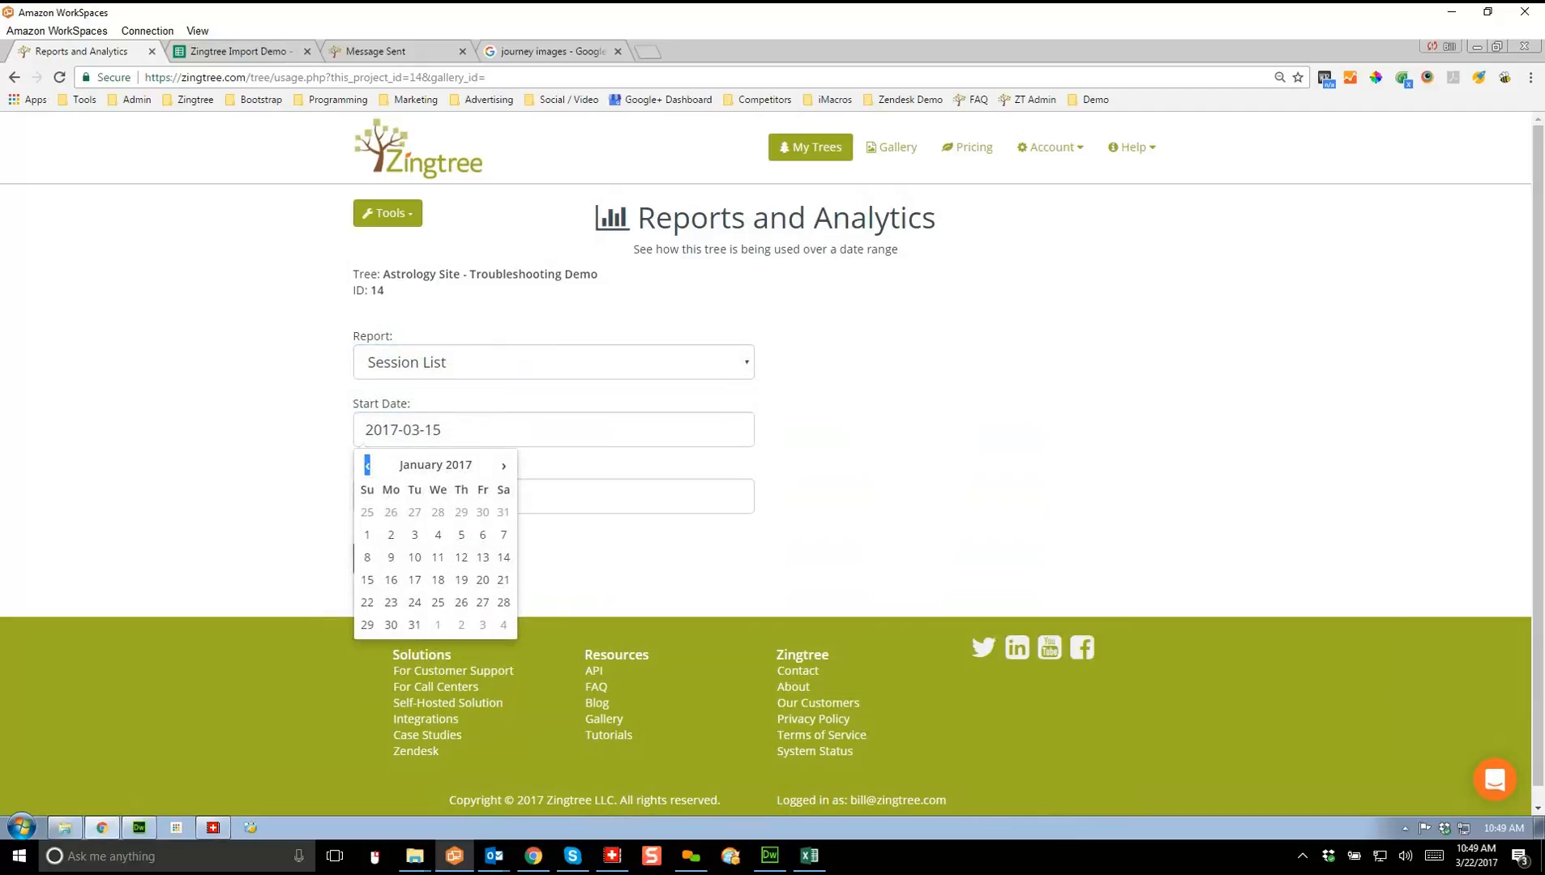
left_click(415, 625)
left_click(408, 559)
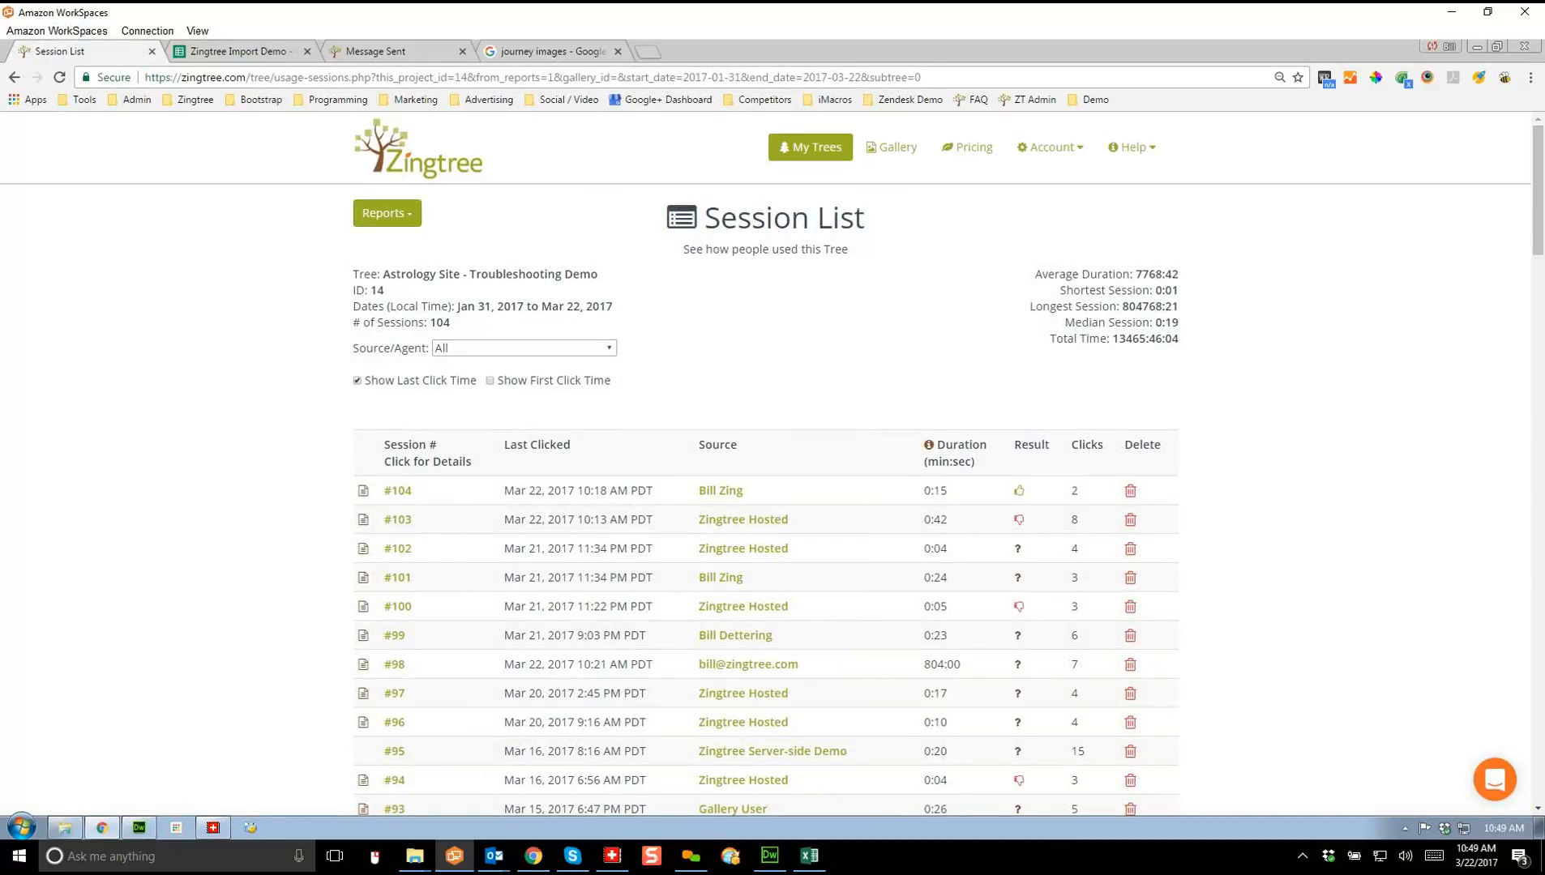
scroll(773, 460, "down", 2)
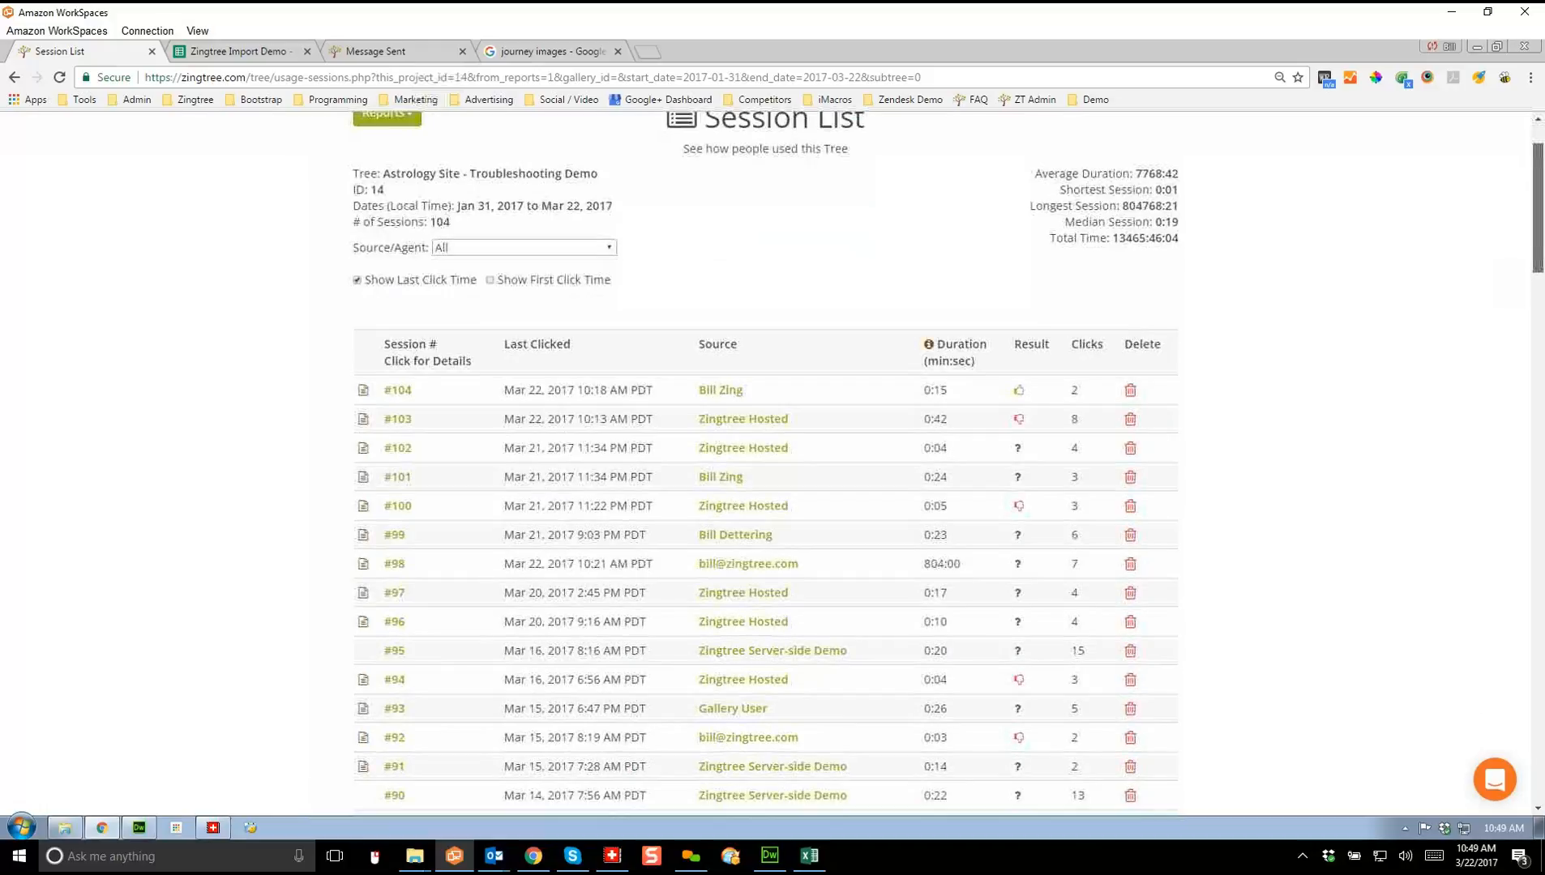
scroll(773, 460, "down", 1)
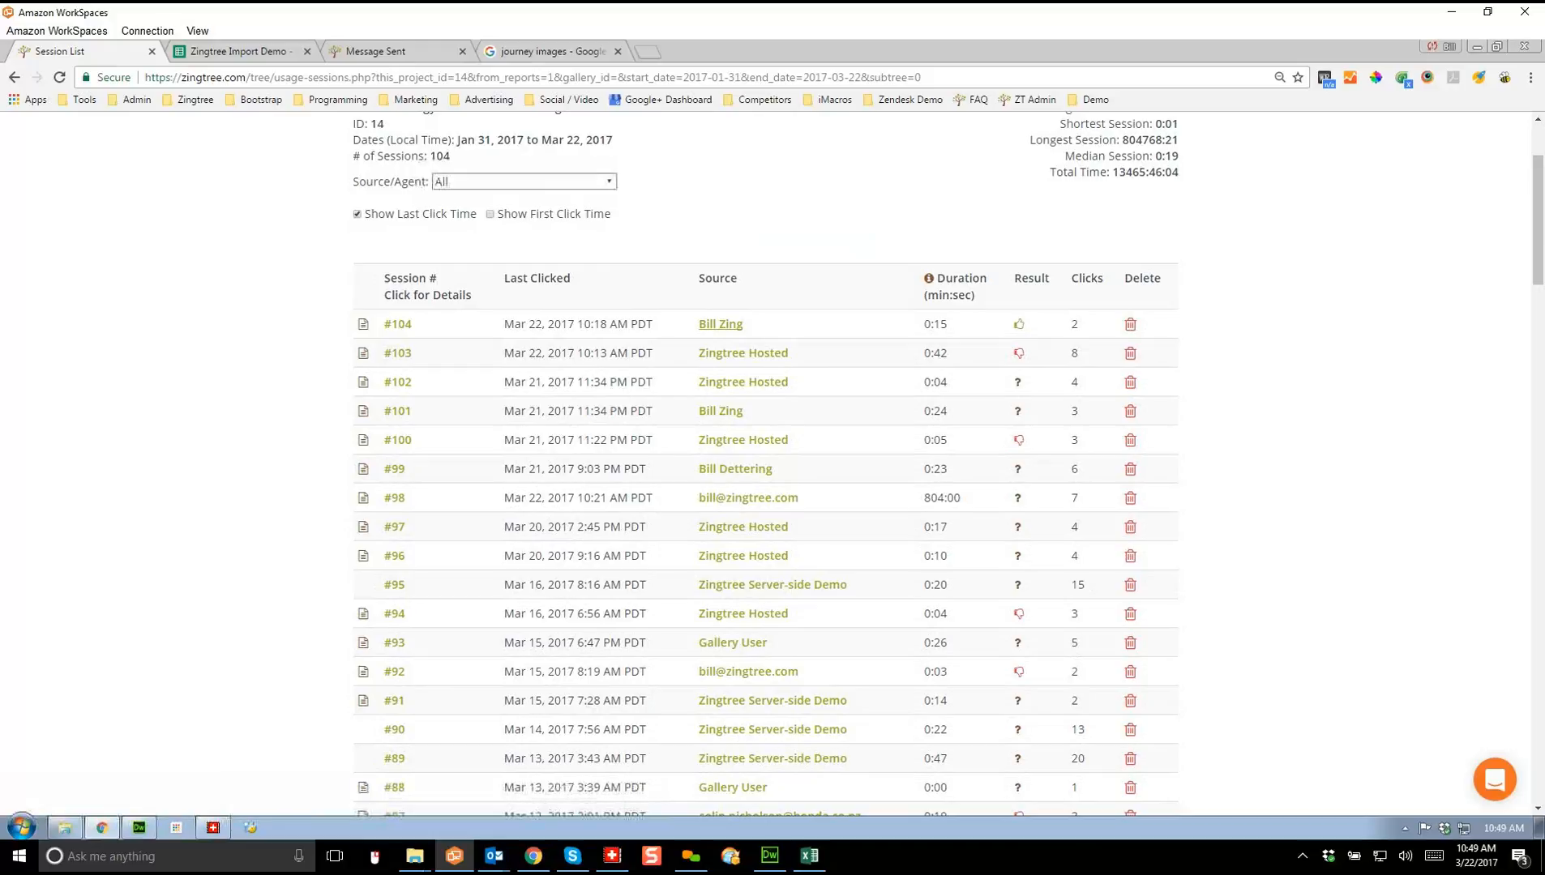
left_click(523, 181)
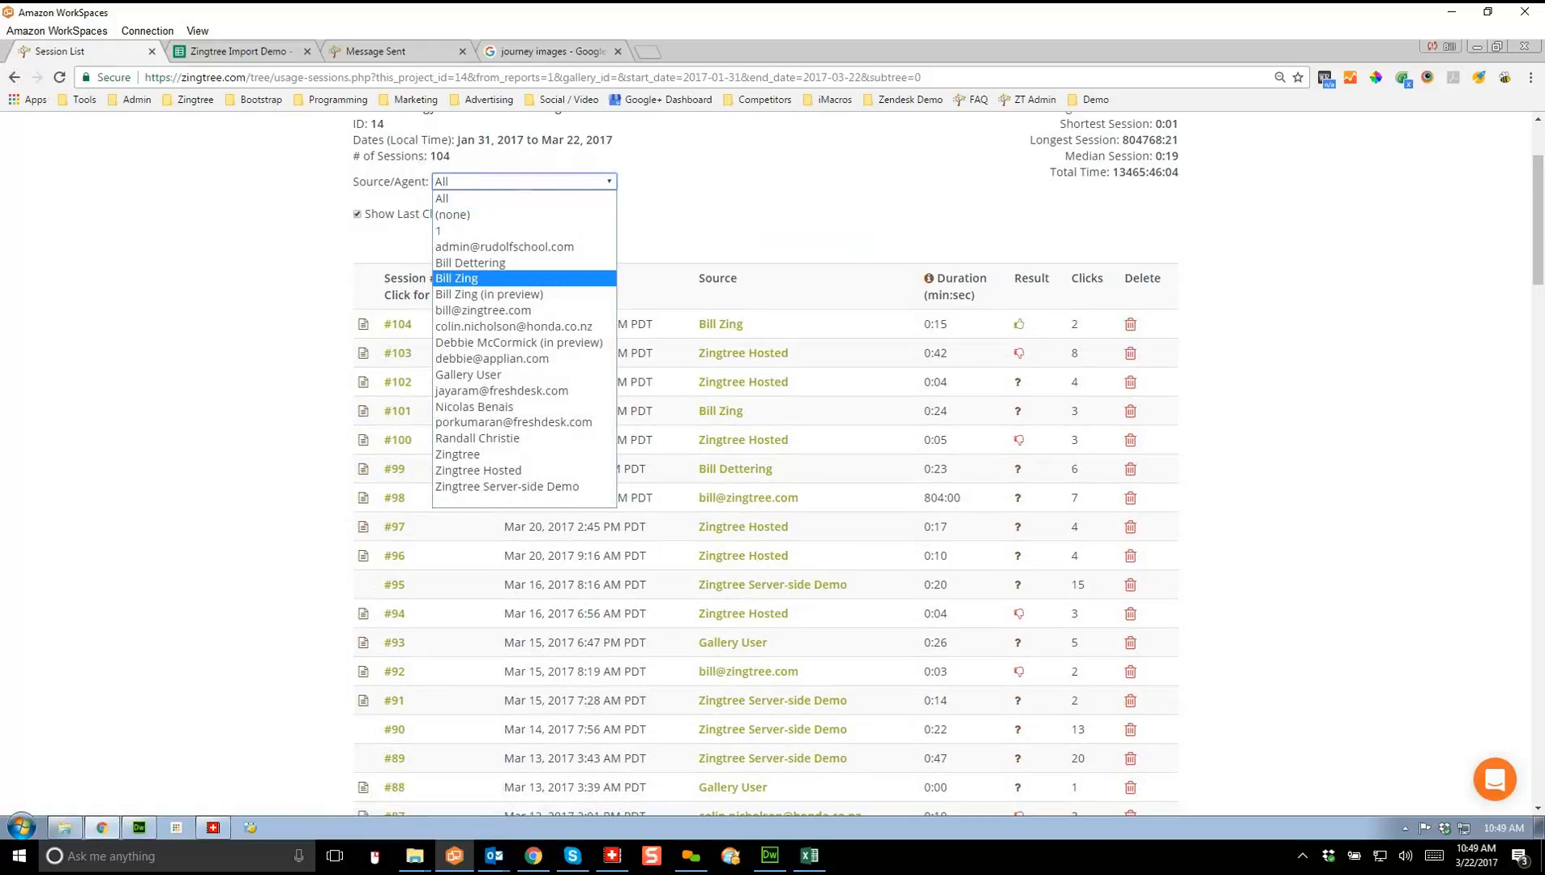
left_click(457, 278)
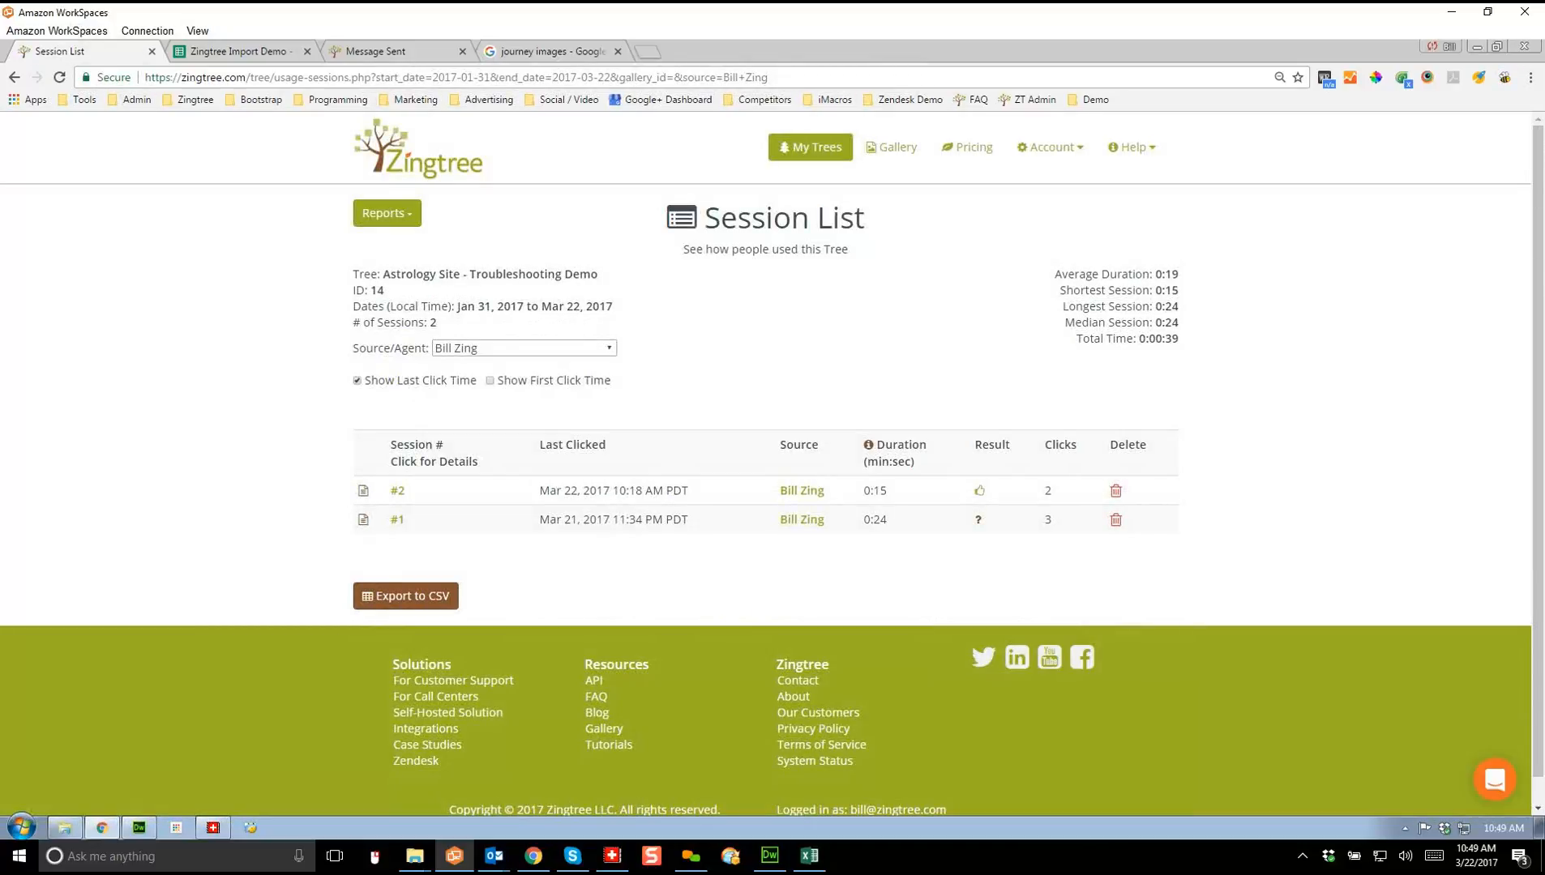
left_click(523, 348)
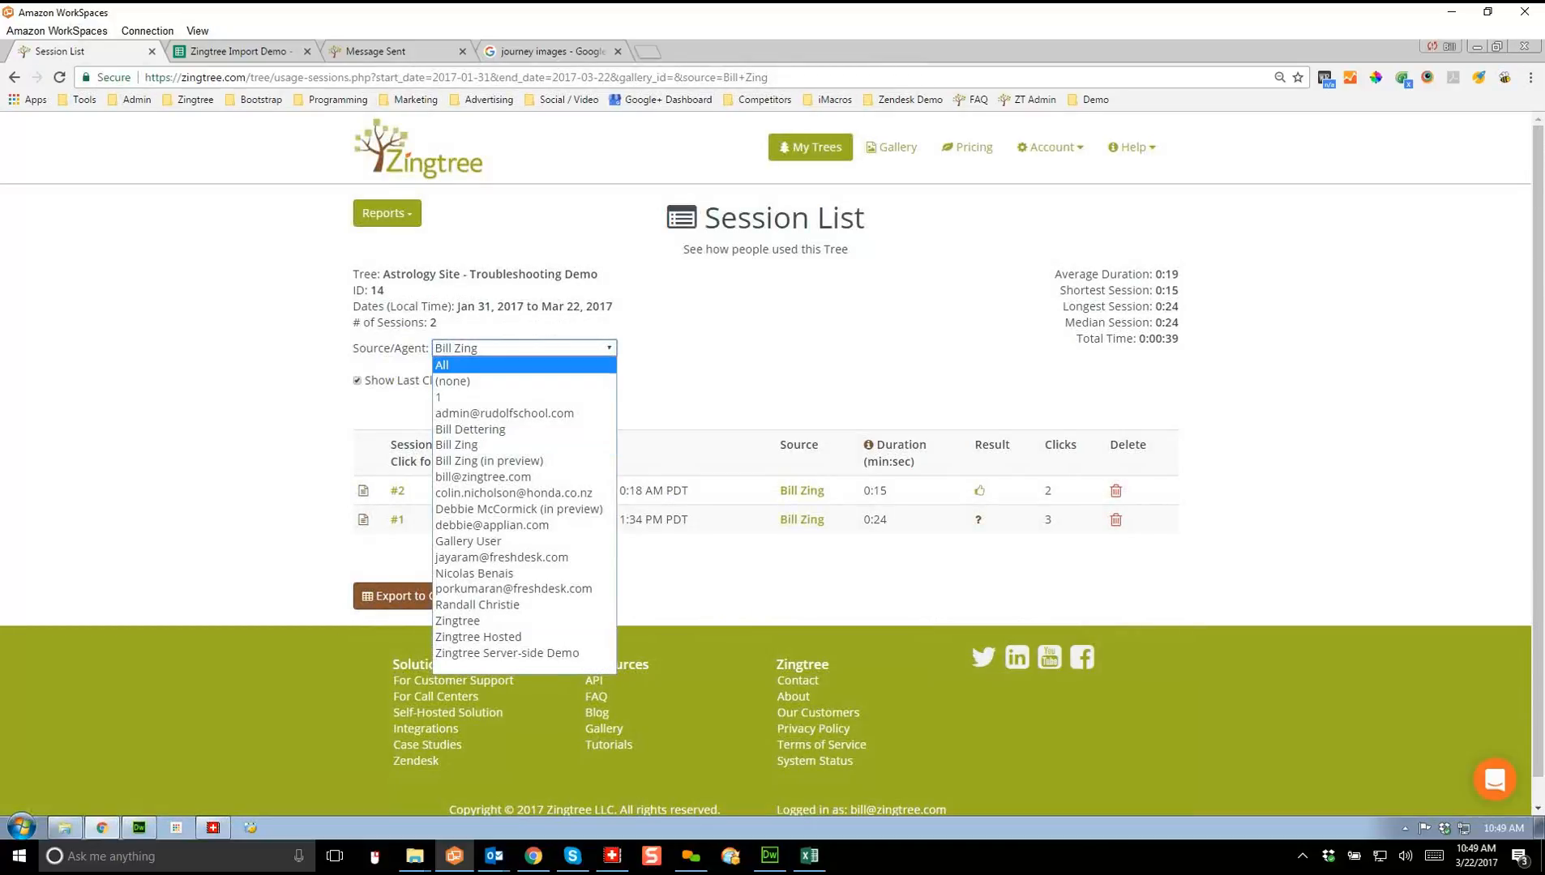
left_click(462, 360)
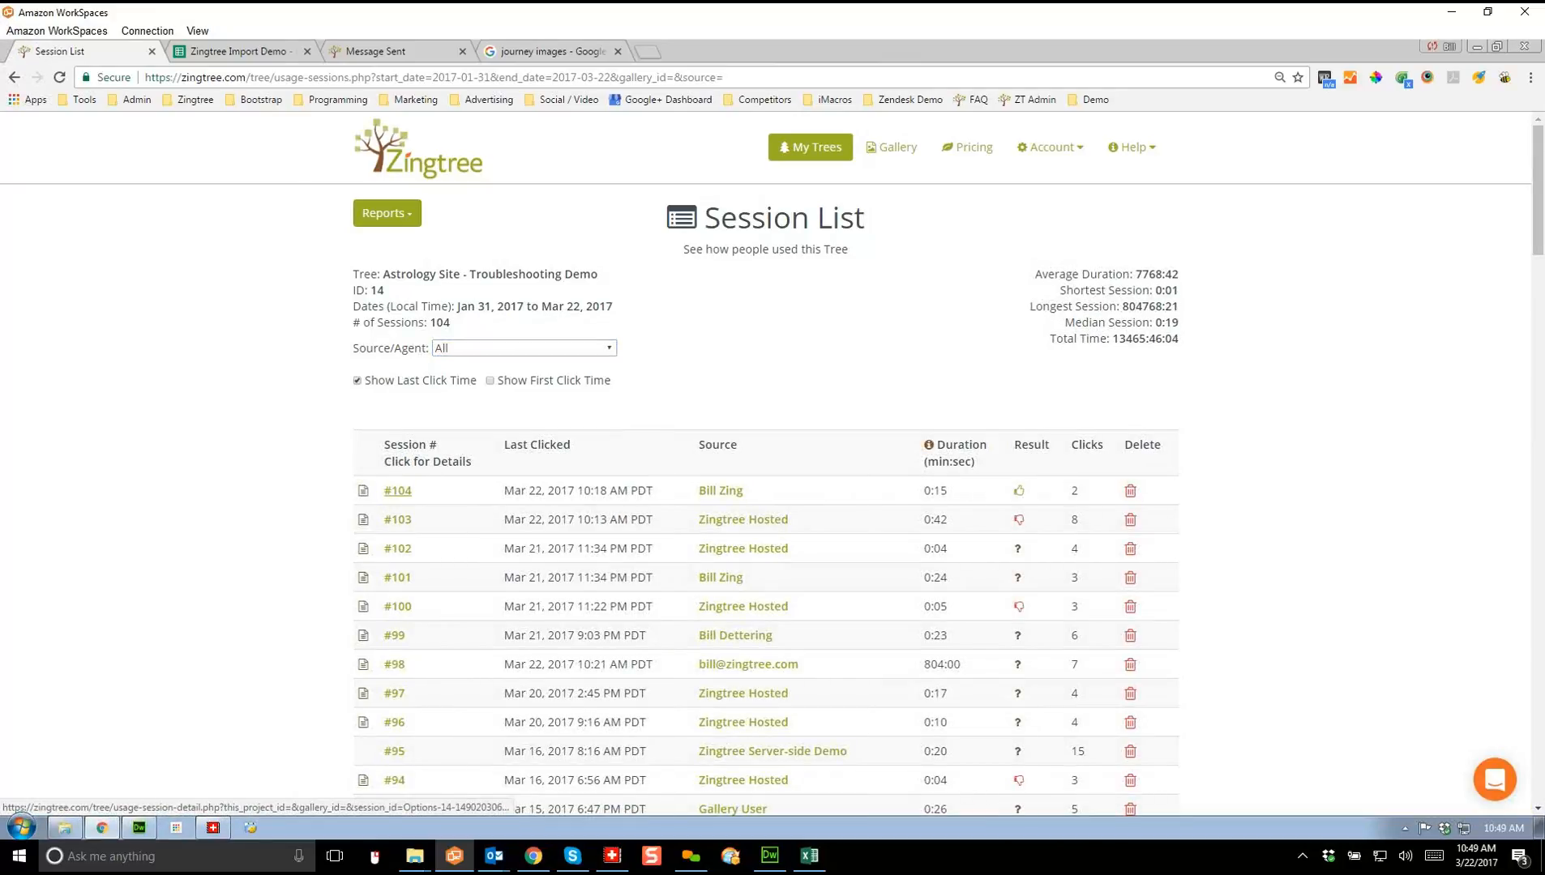
Step: Open failed session #103 and scroll through its click path to the customer's note
left_click(398, 519)
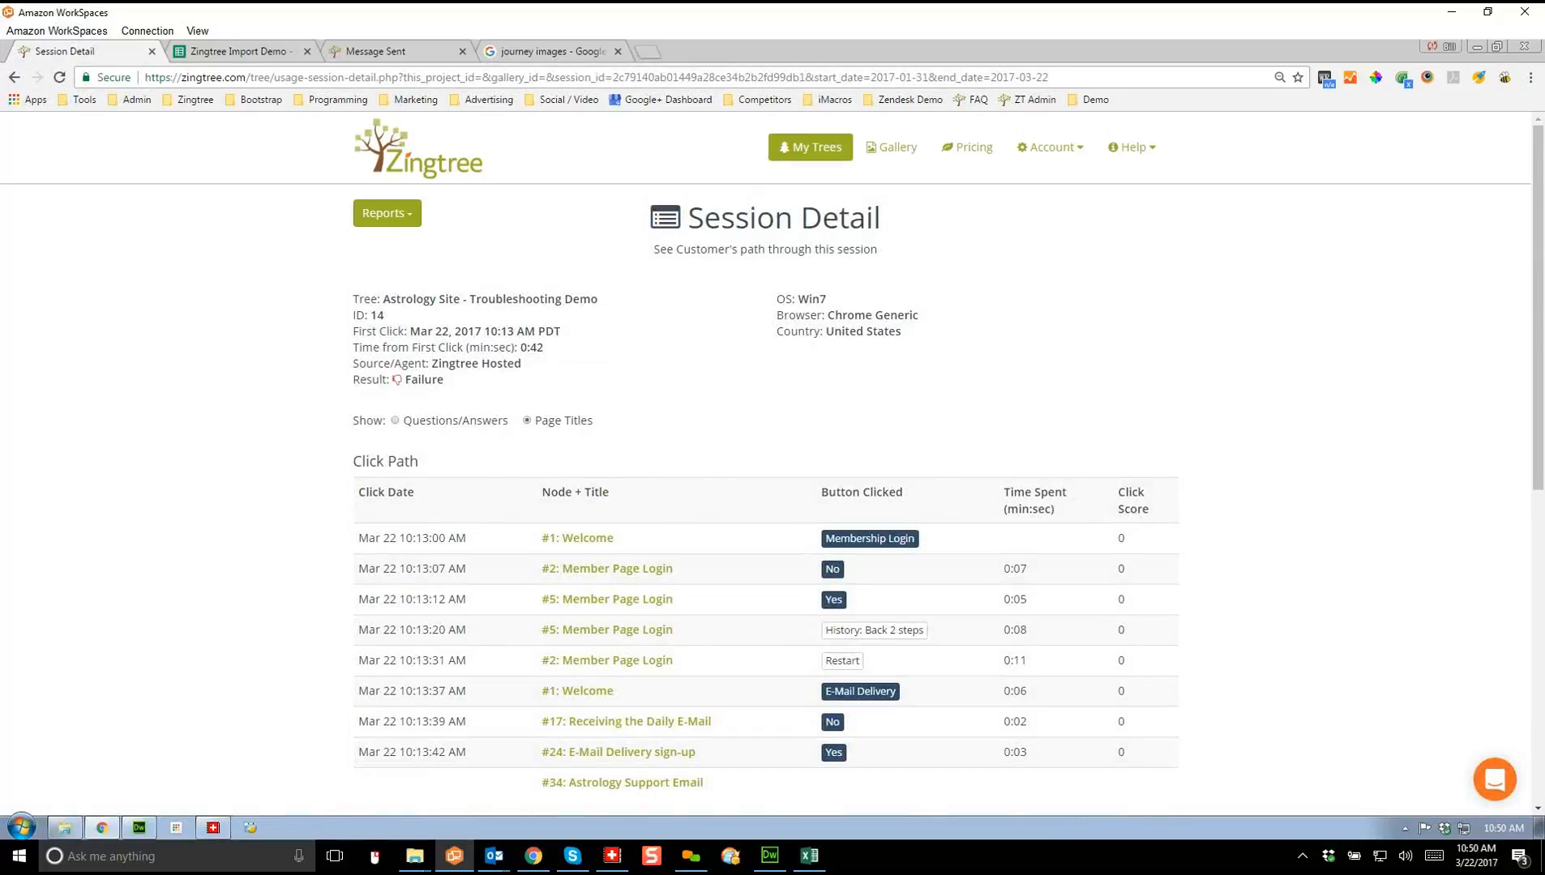
scroll(766, 477, "down", 3)
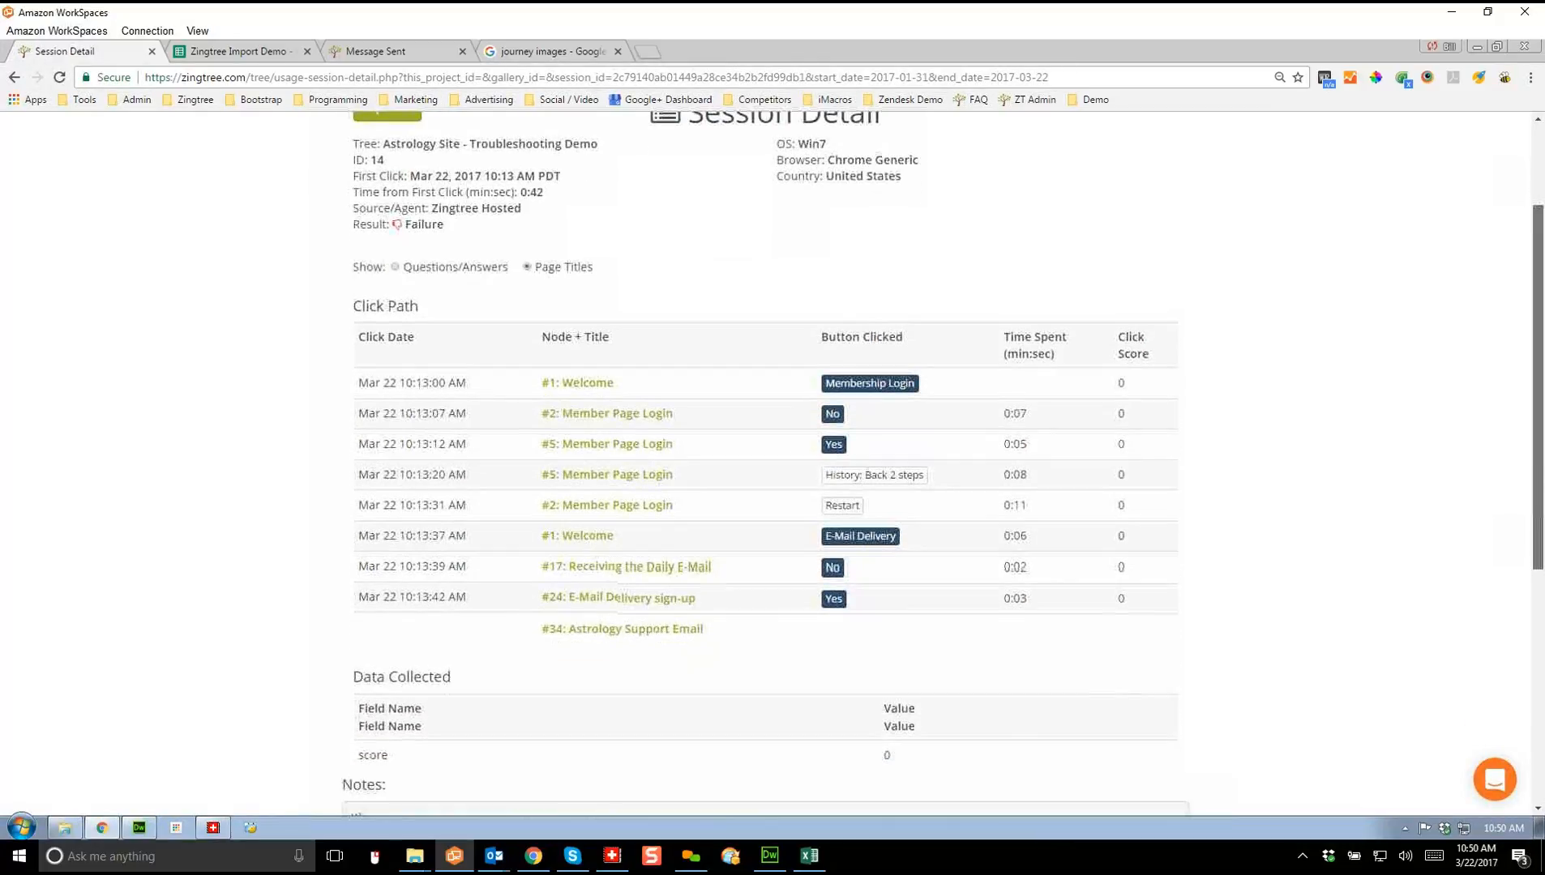
scroll(766, 477, "down", 1)
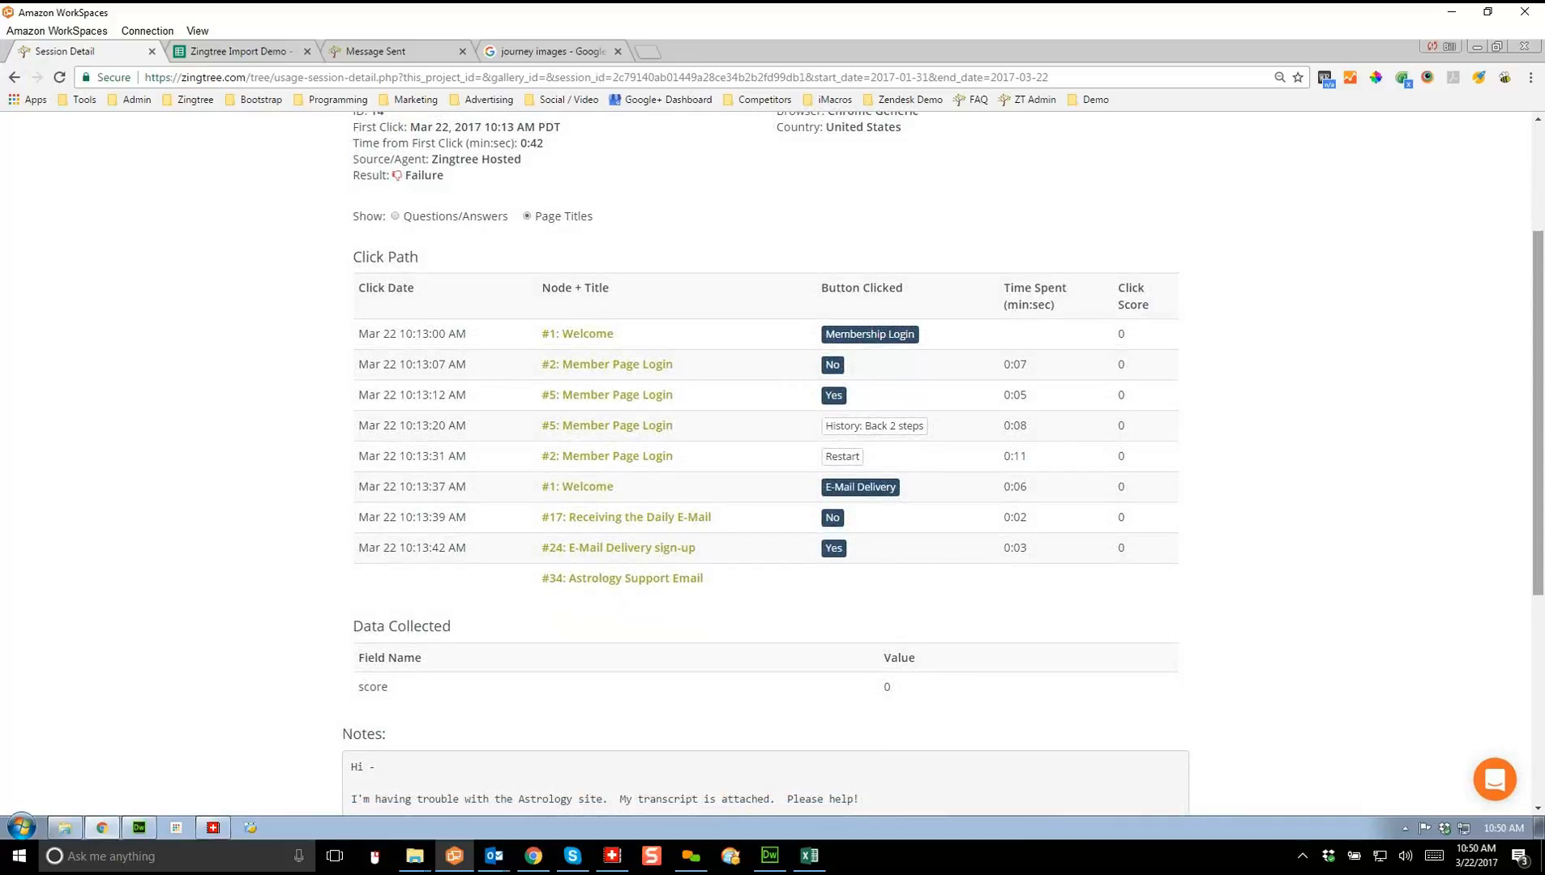
scroll(765, 476, "down", 3)
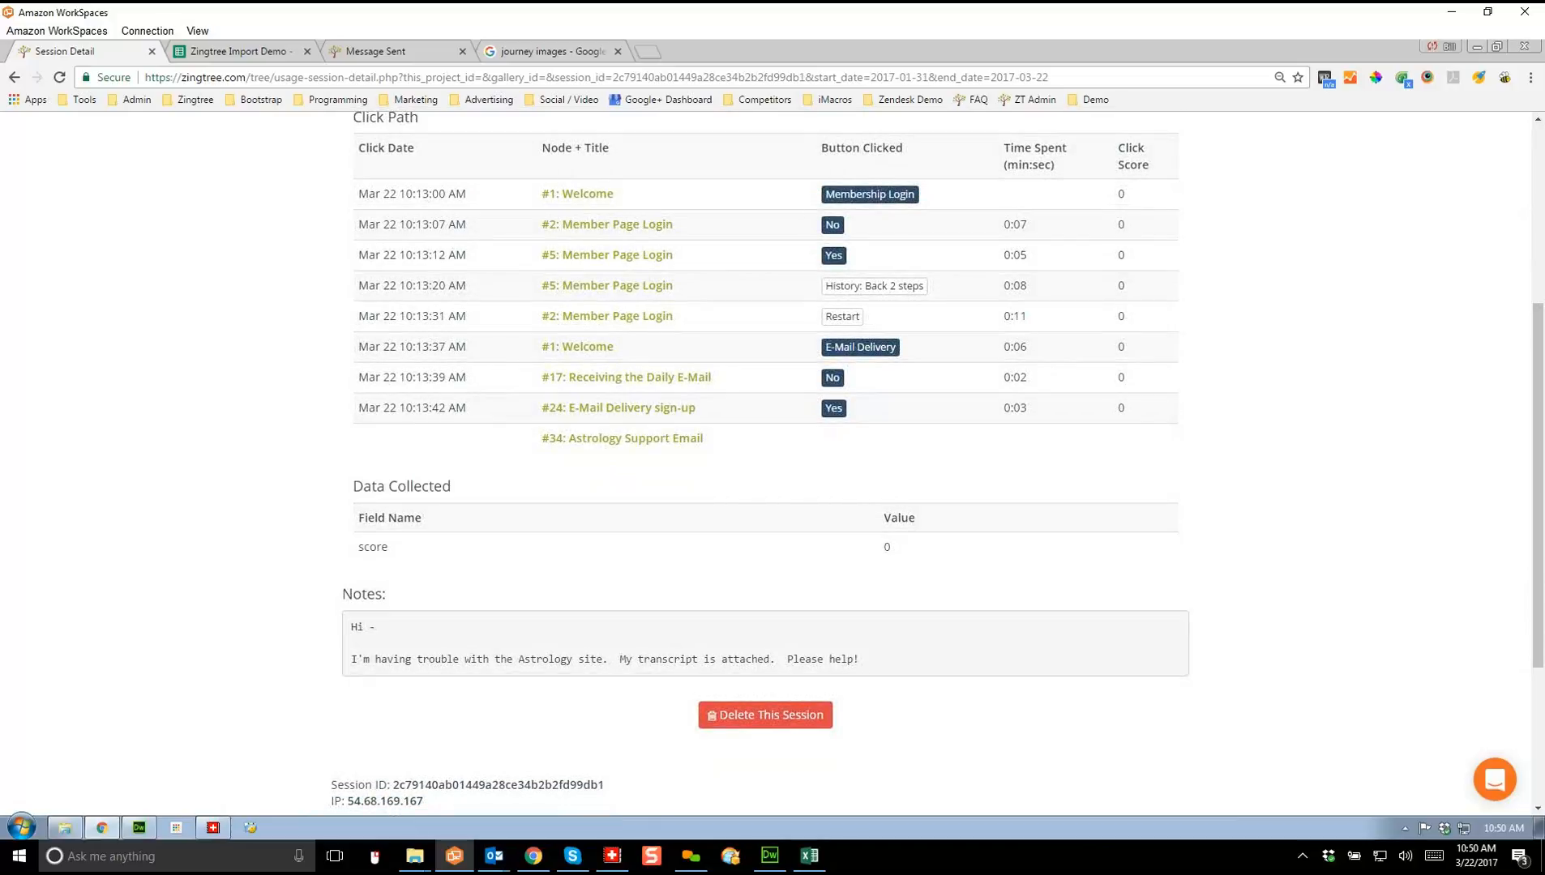
Step: Highlight the customer's note text, clear the highlight, and return to the top of the session detail
left_click_drag(859, 660, 351, 626)
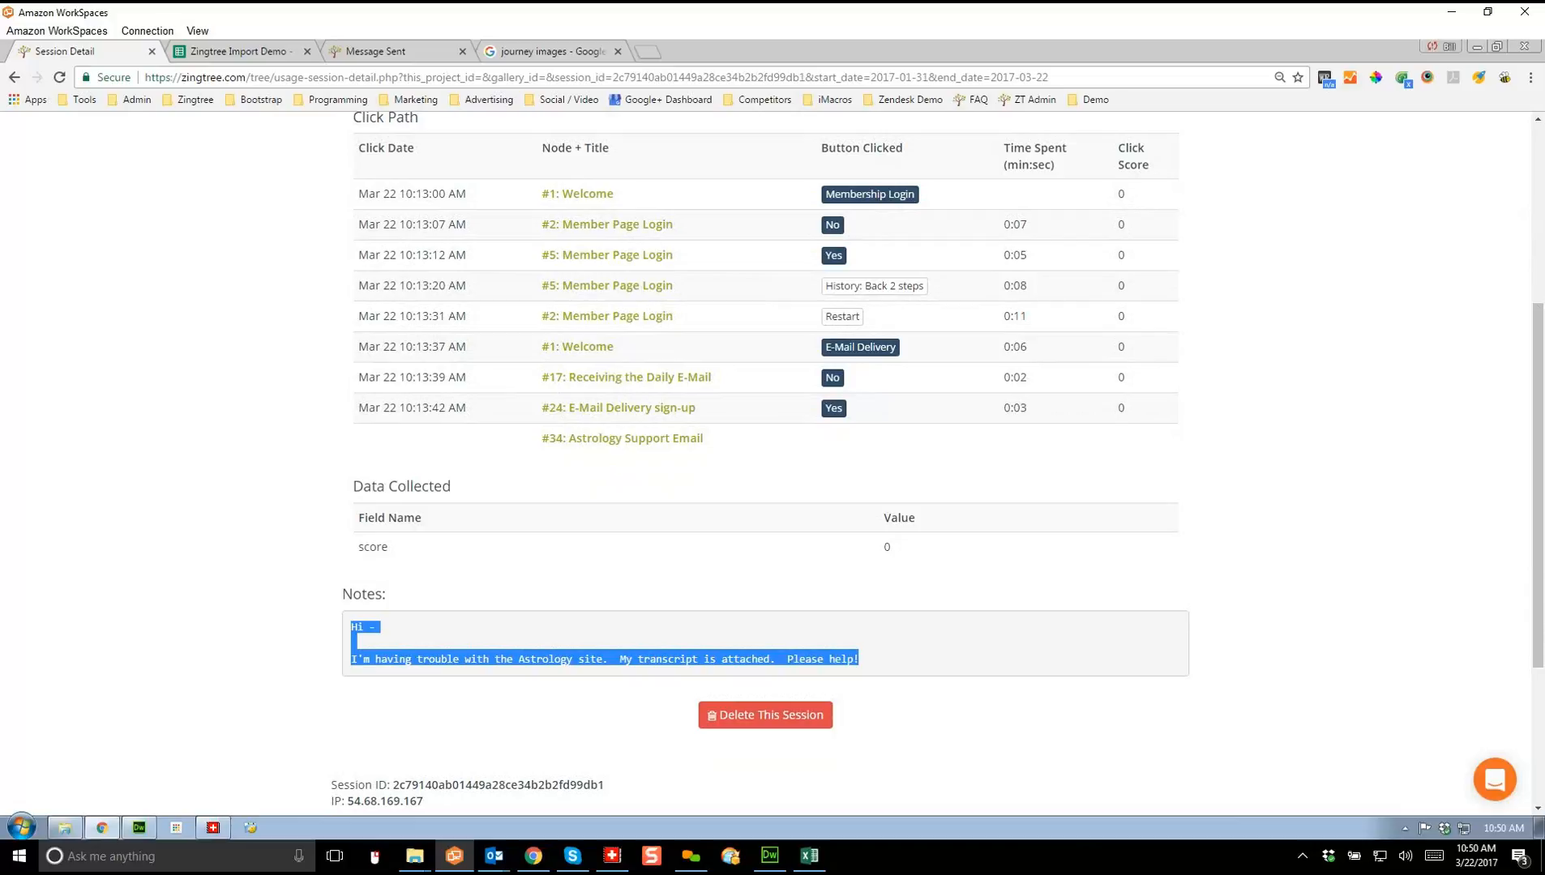
left_click(351, 627)
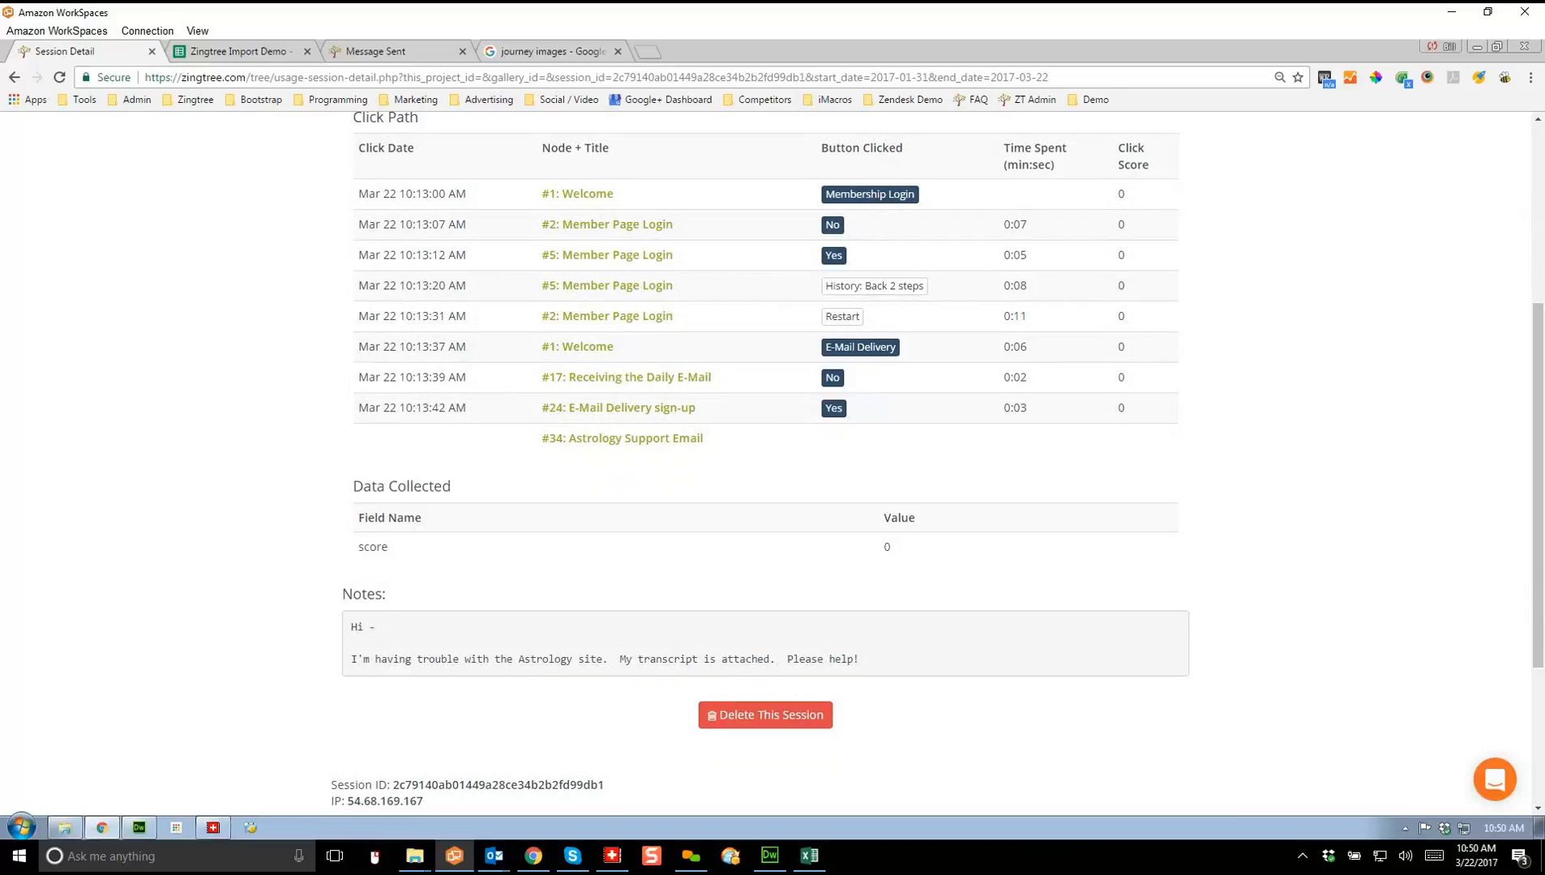
scroll(766, 459, "up", 4)
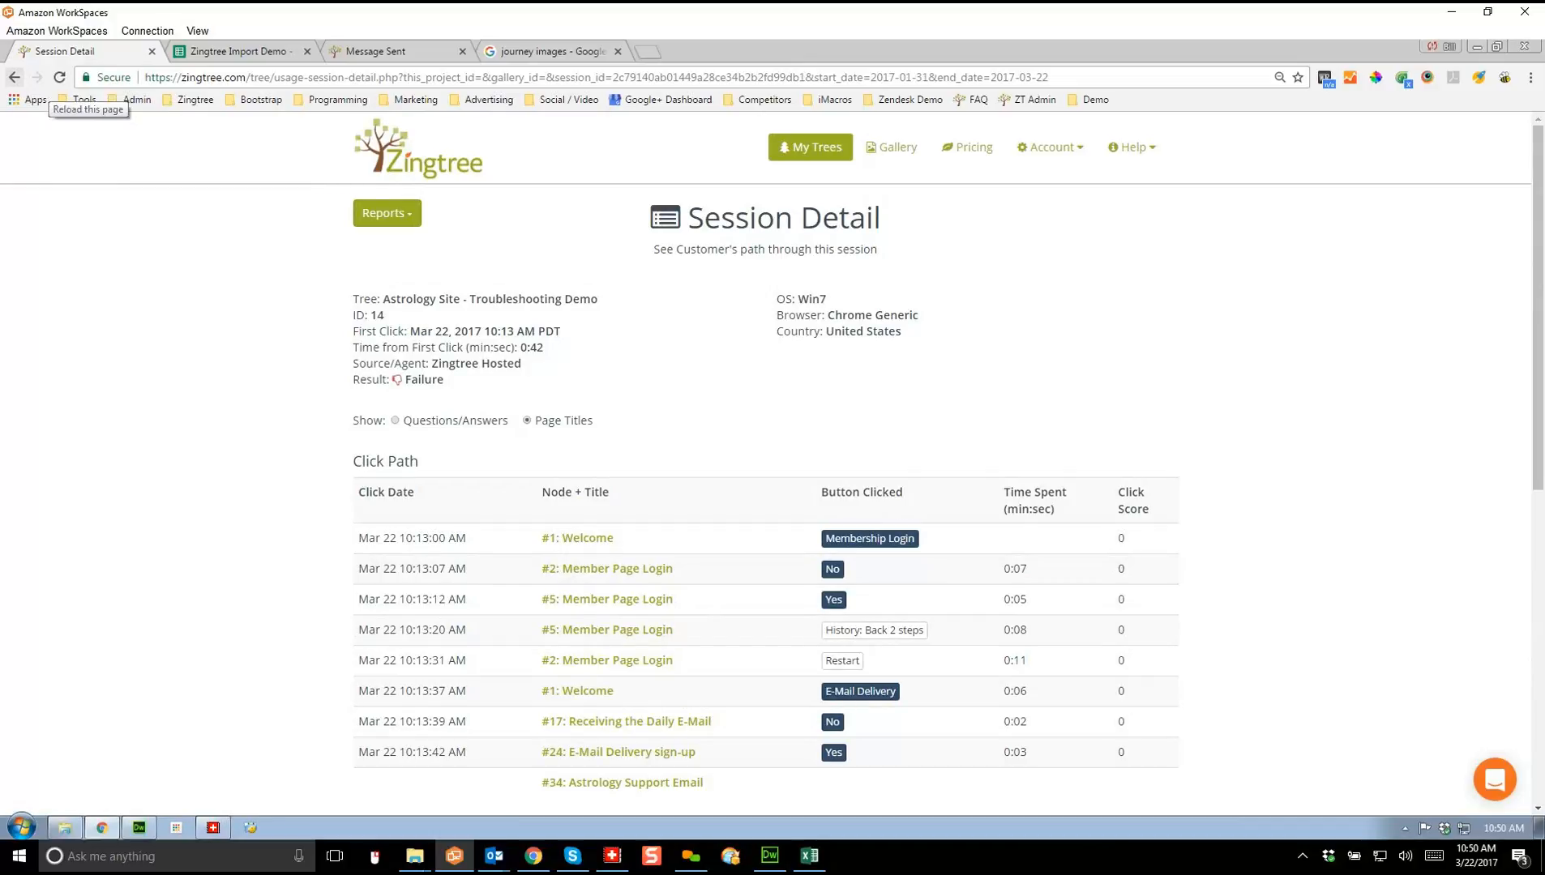
left_click(387, 213)
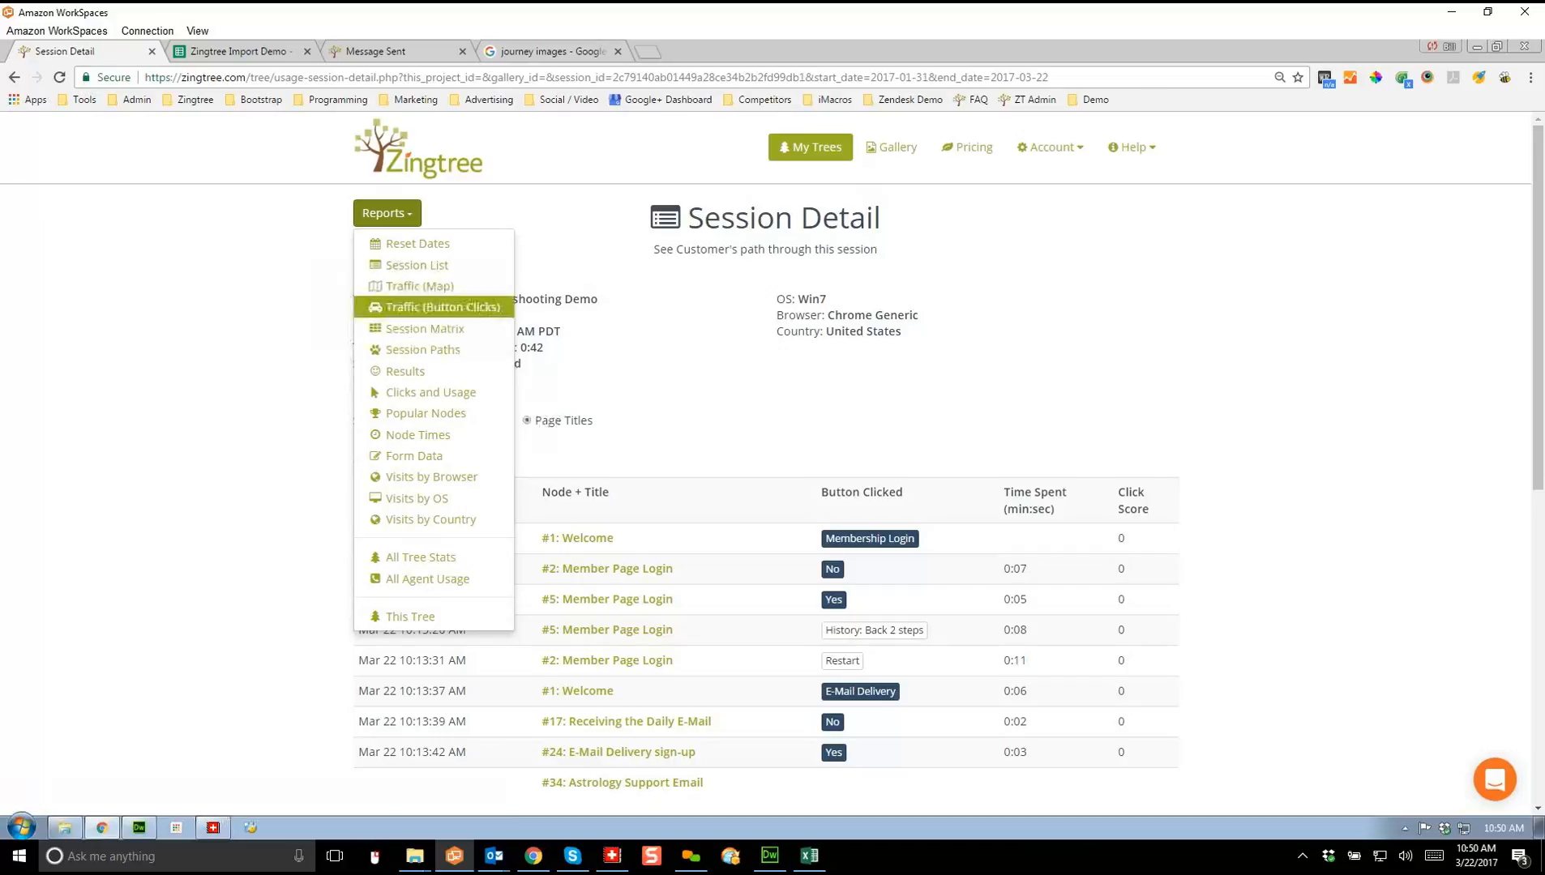
Step: Switch to the Results report to view its Inconclusive, Problem Not Solved and Solution Offered pie chart
left_click(405, 371)
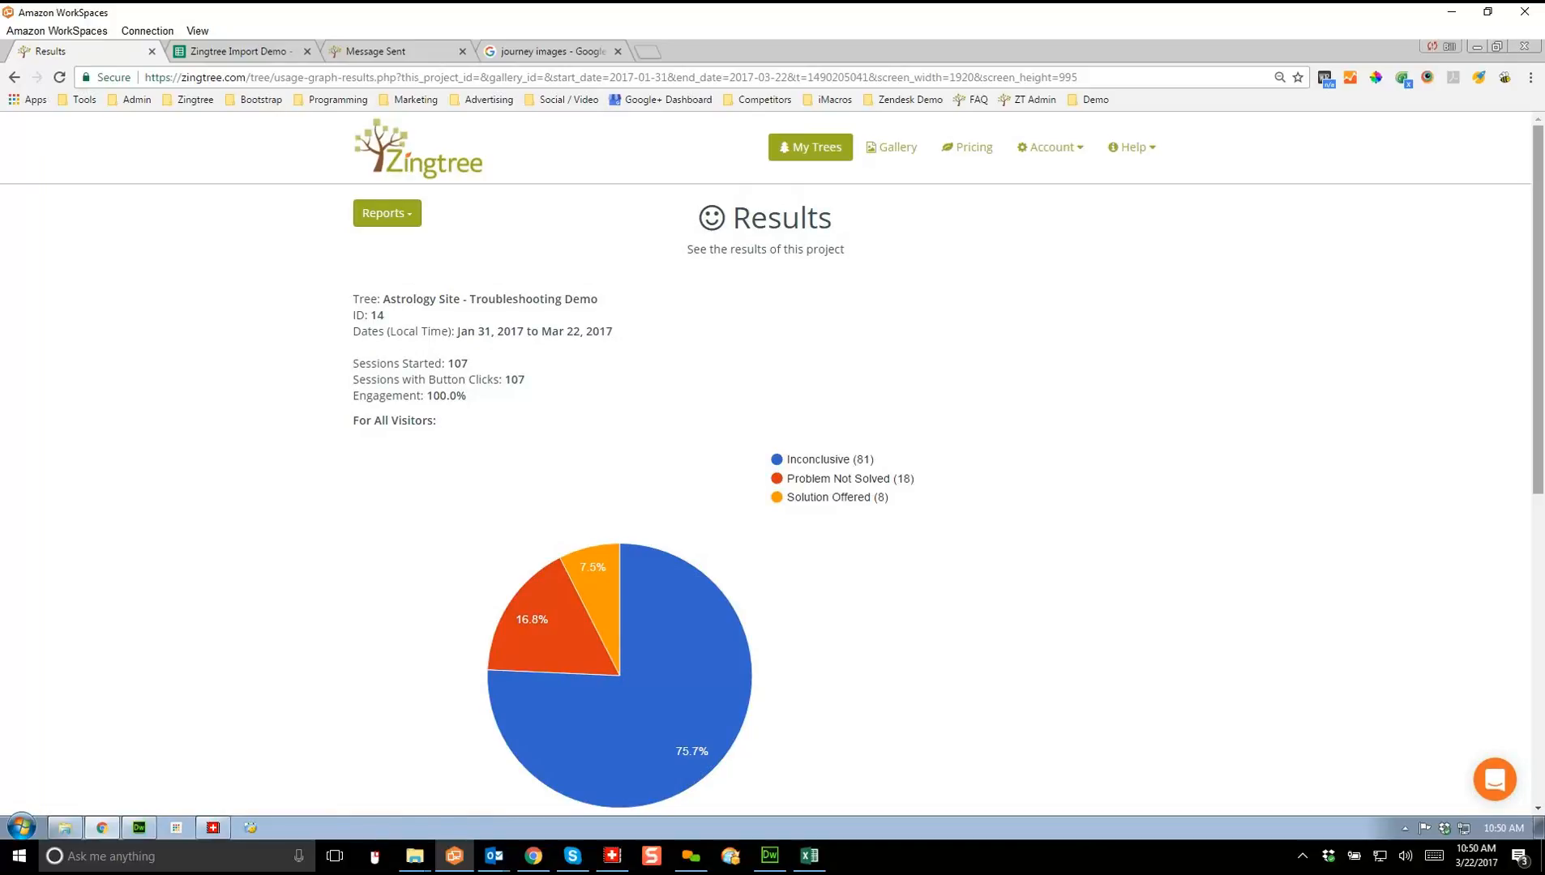
mouse_move(718, 780)
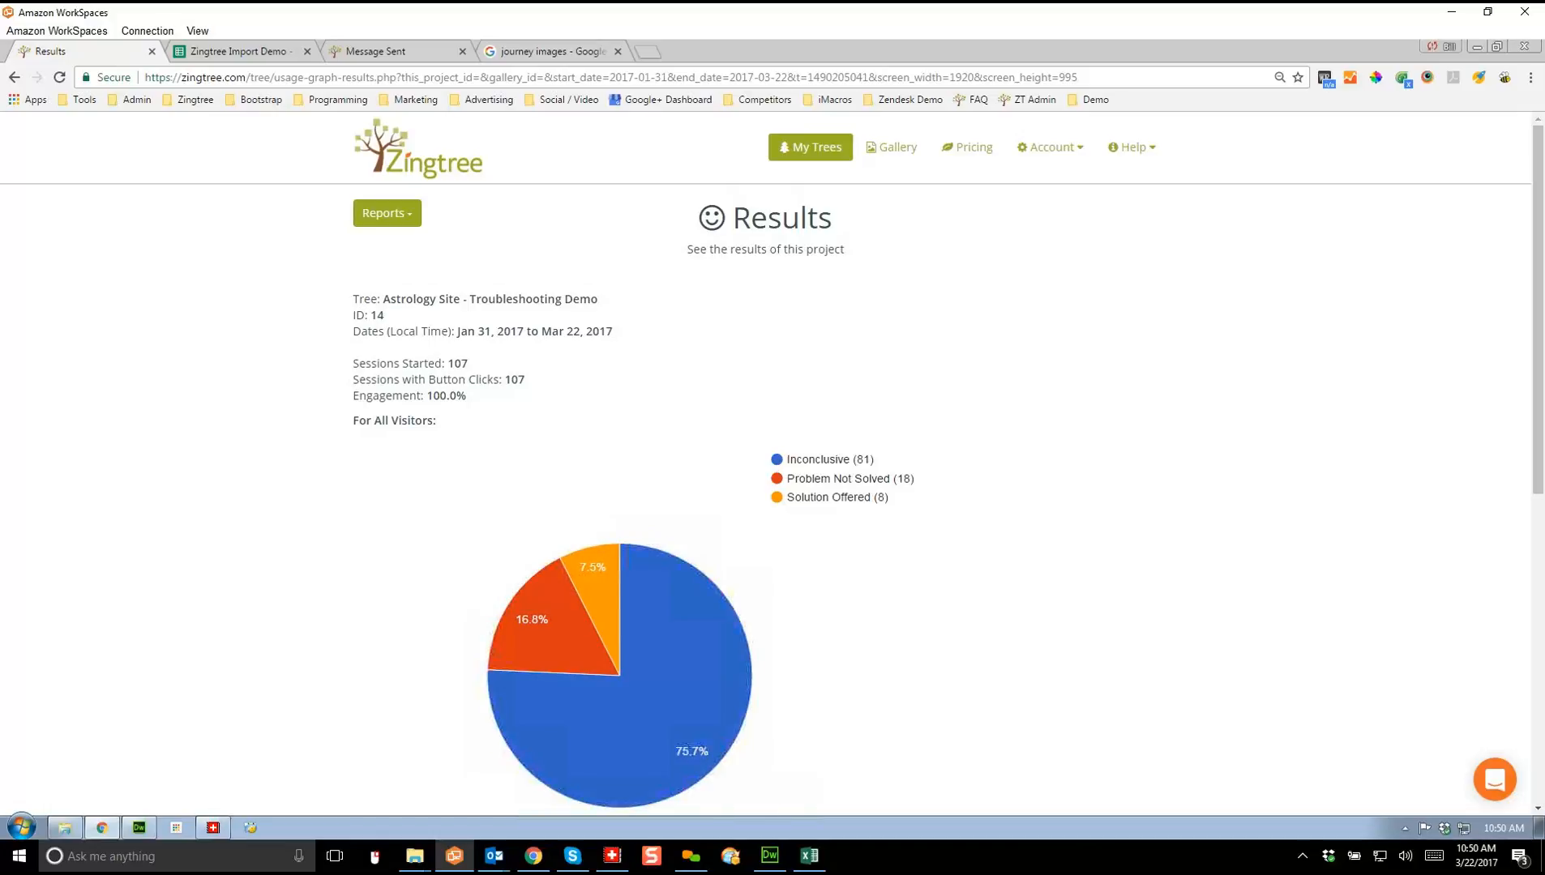
scroll(773, 460, "down", 1)
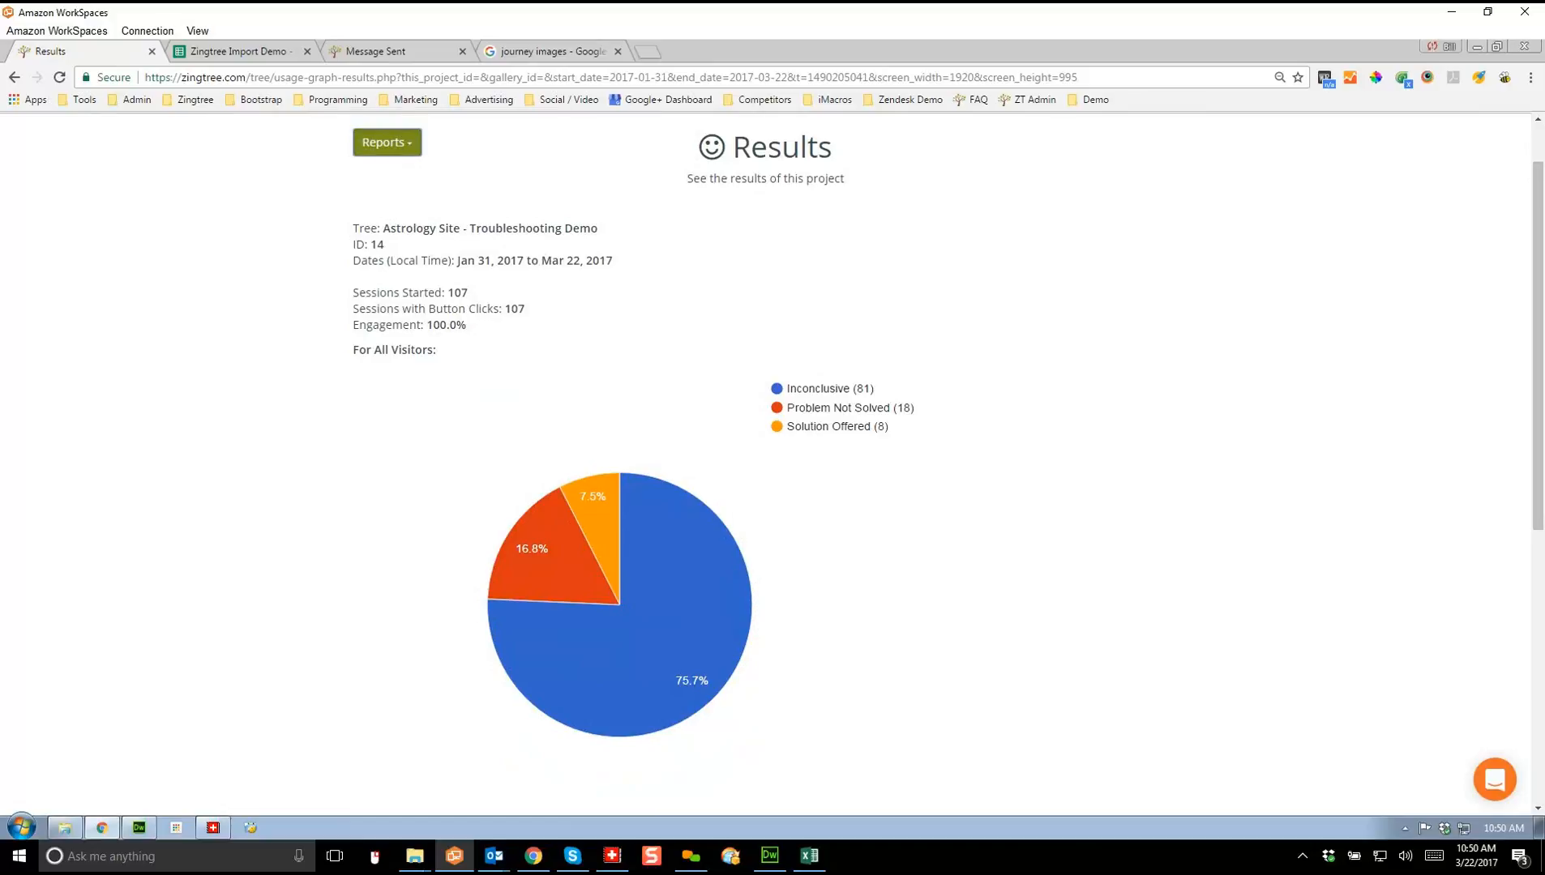
left_click(387, 142)
Step: Return to the 104-session list and check what the Result icons mean
left_click(397, 193)
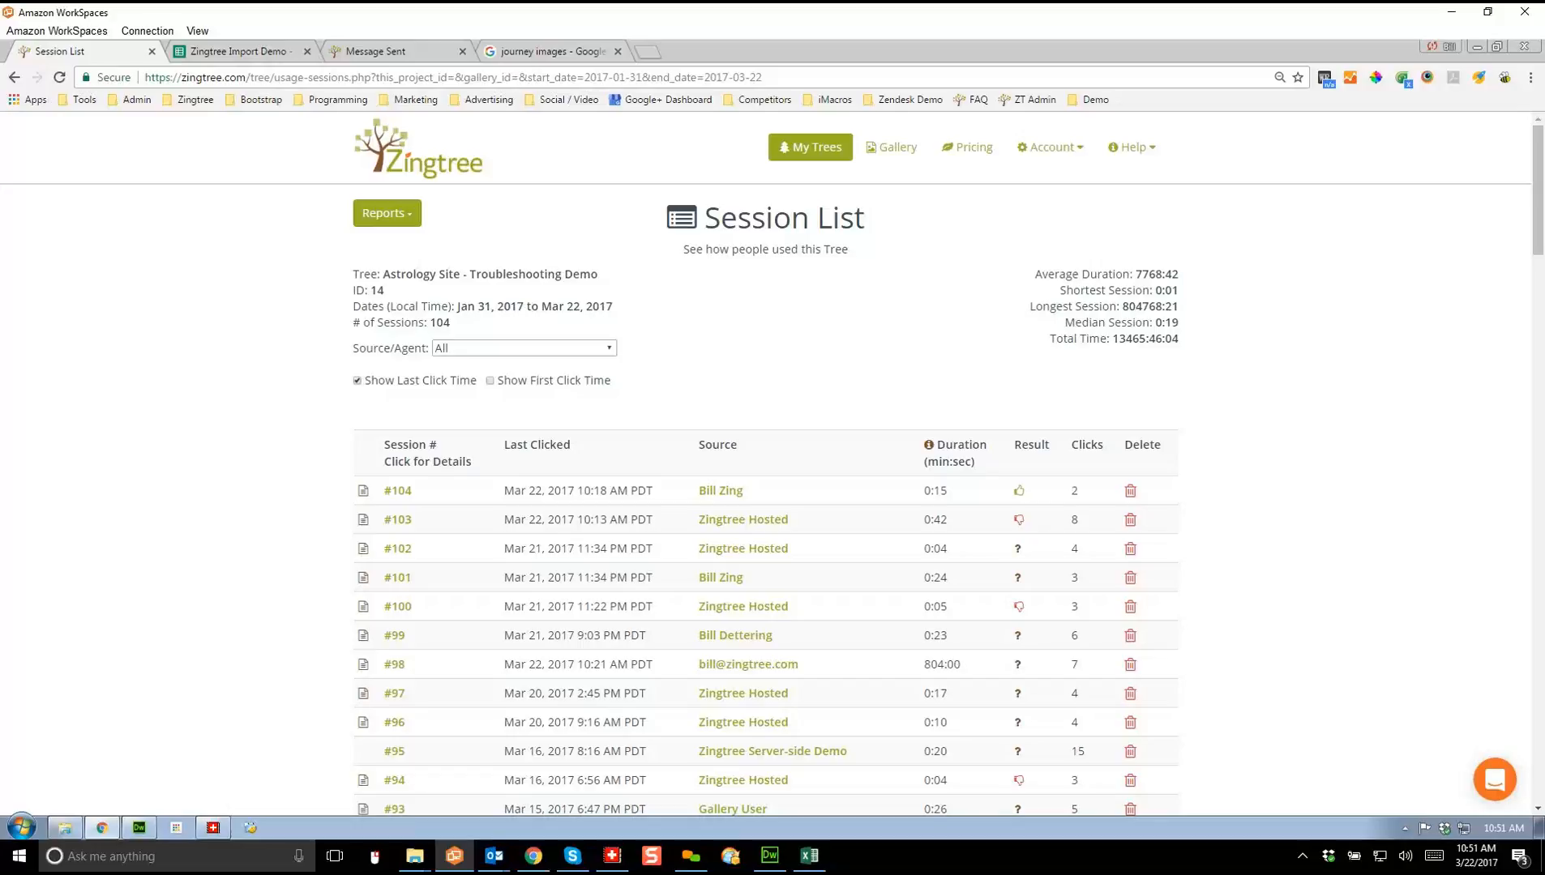
mouse_move(1019, 551)
mouse_move(1019, 519)
left_click(387, 212)
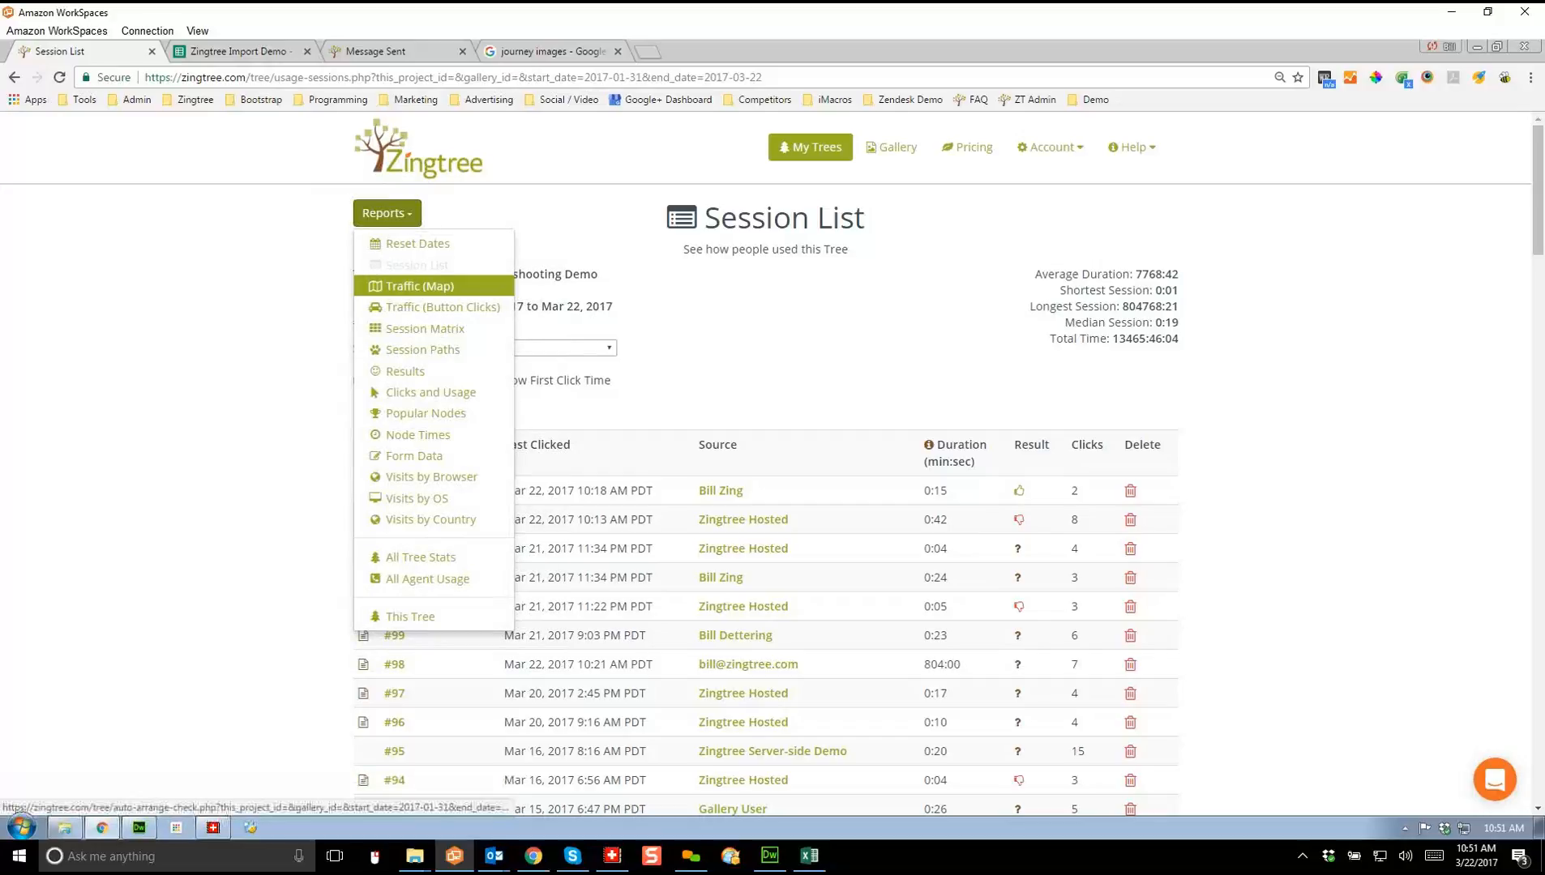
Step: Open the Traffic (Map), zoom in four times, and hide the answer button labels
left_click(419, 286)
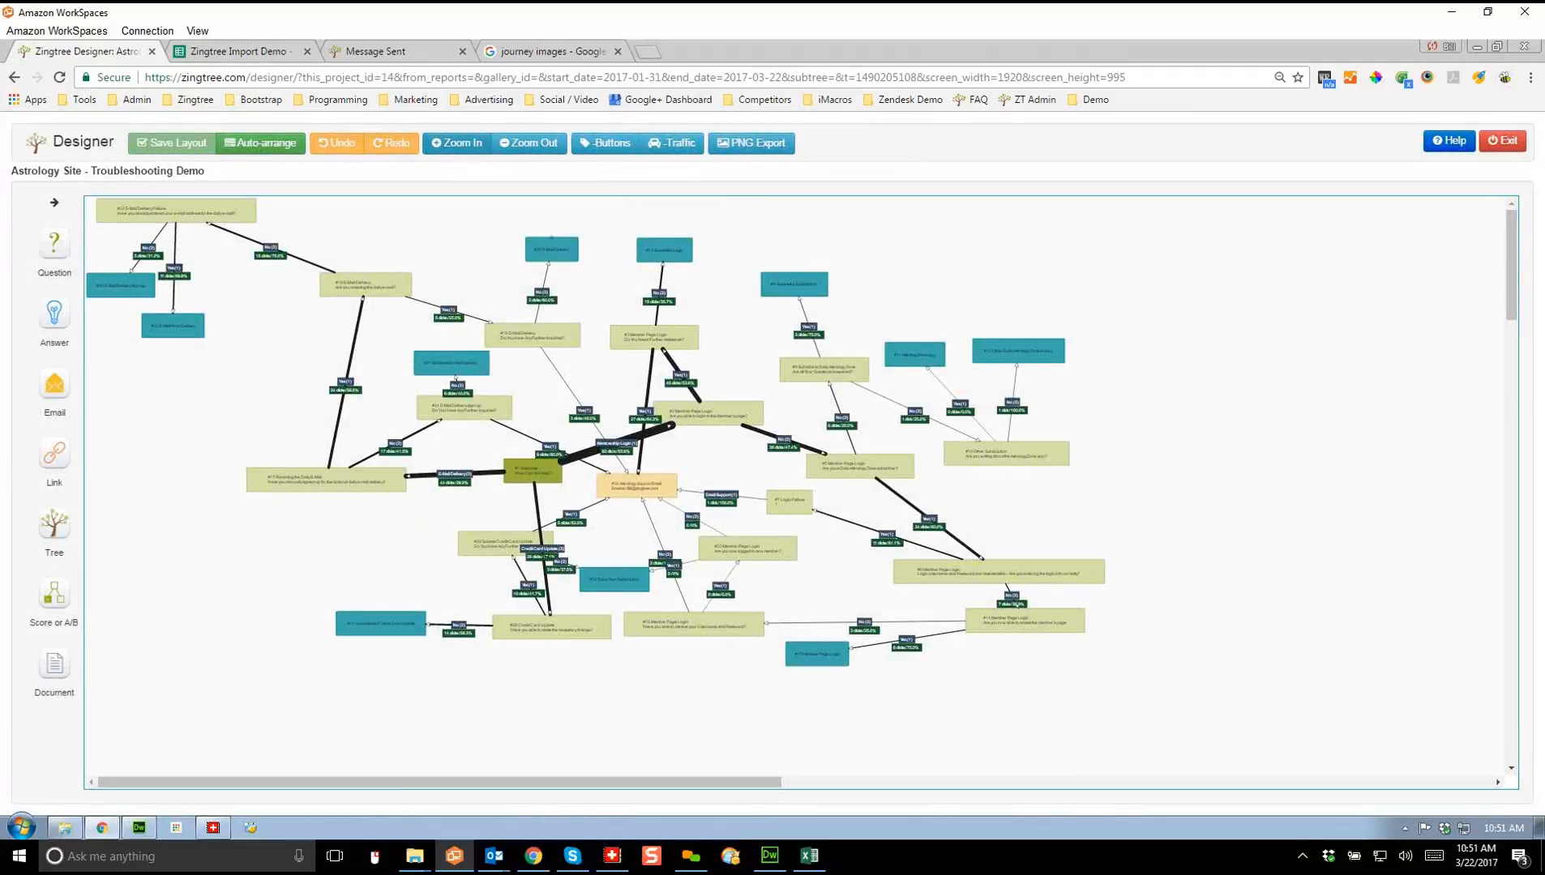
left_click(456, 143)
left_click(456, 144)
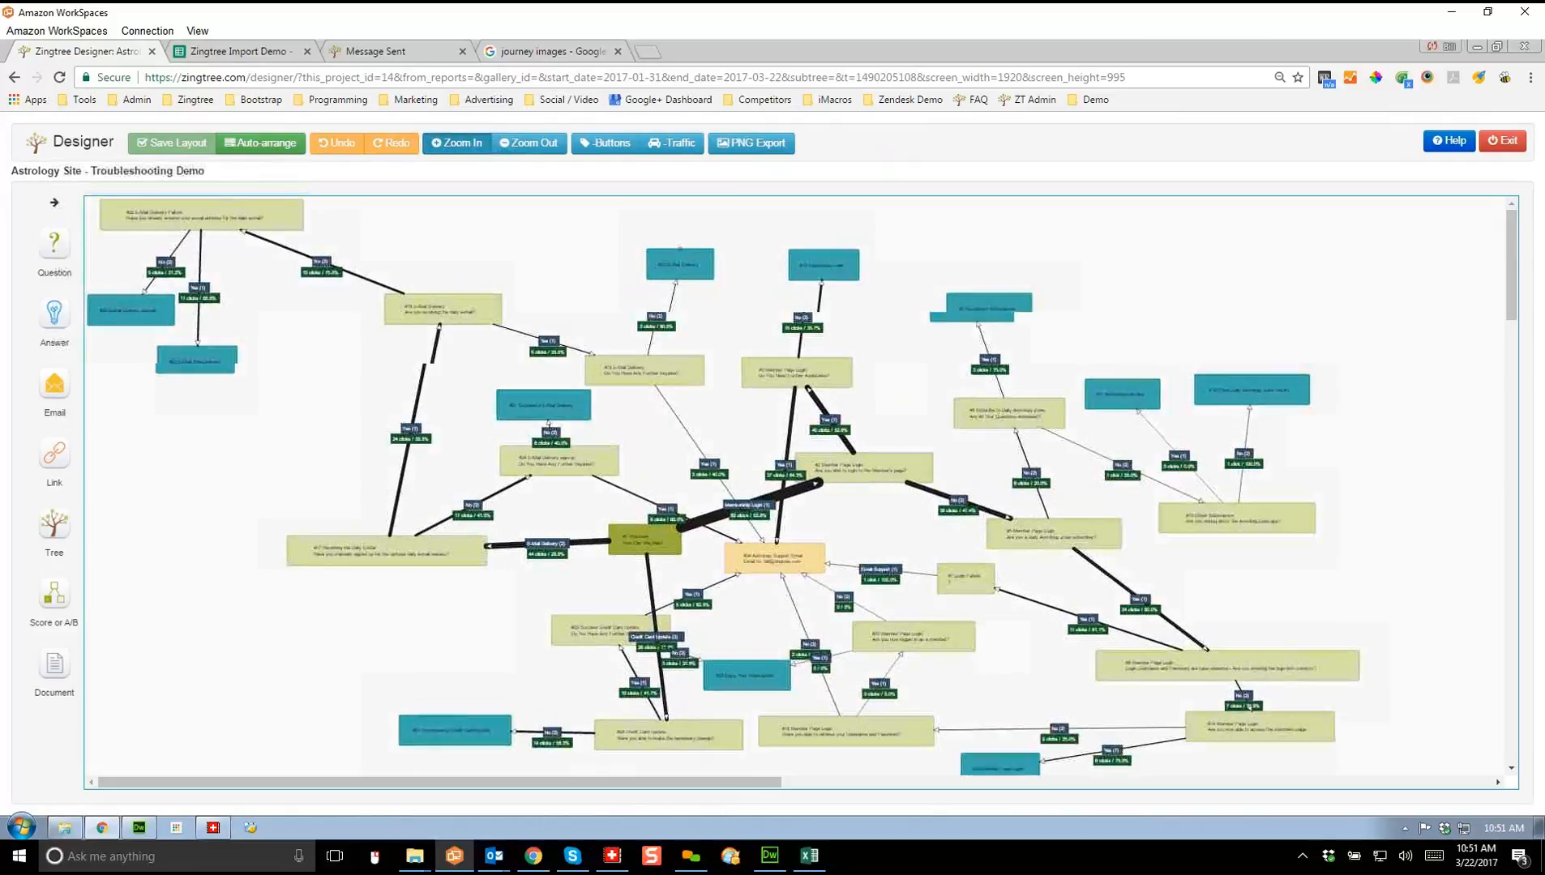
left_click(457, 143)
left_click(457, 143)
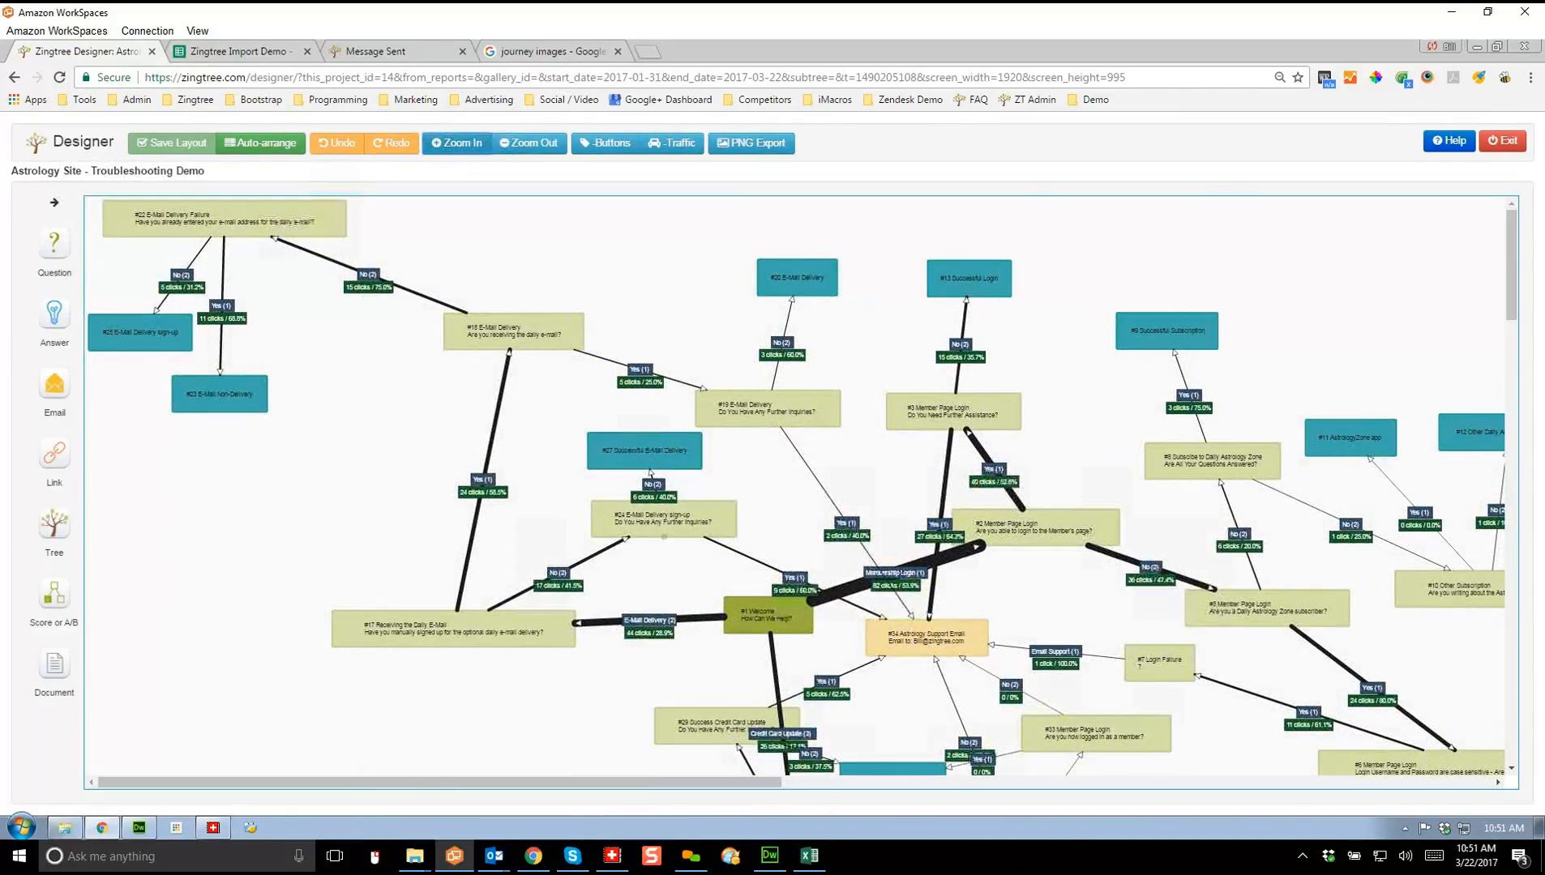
scroll(801, 487, "down", 3)
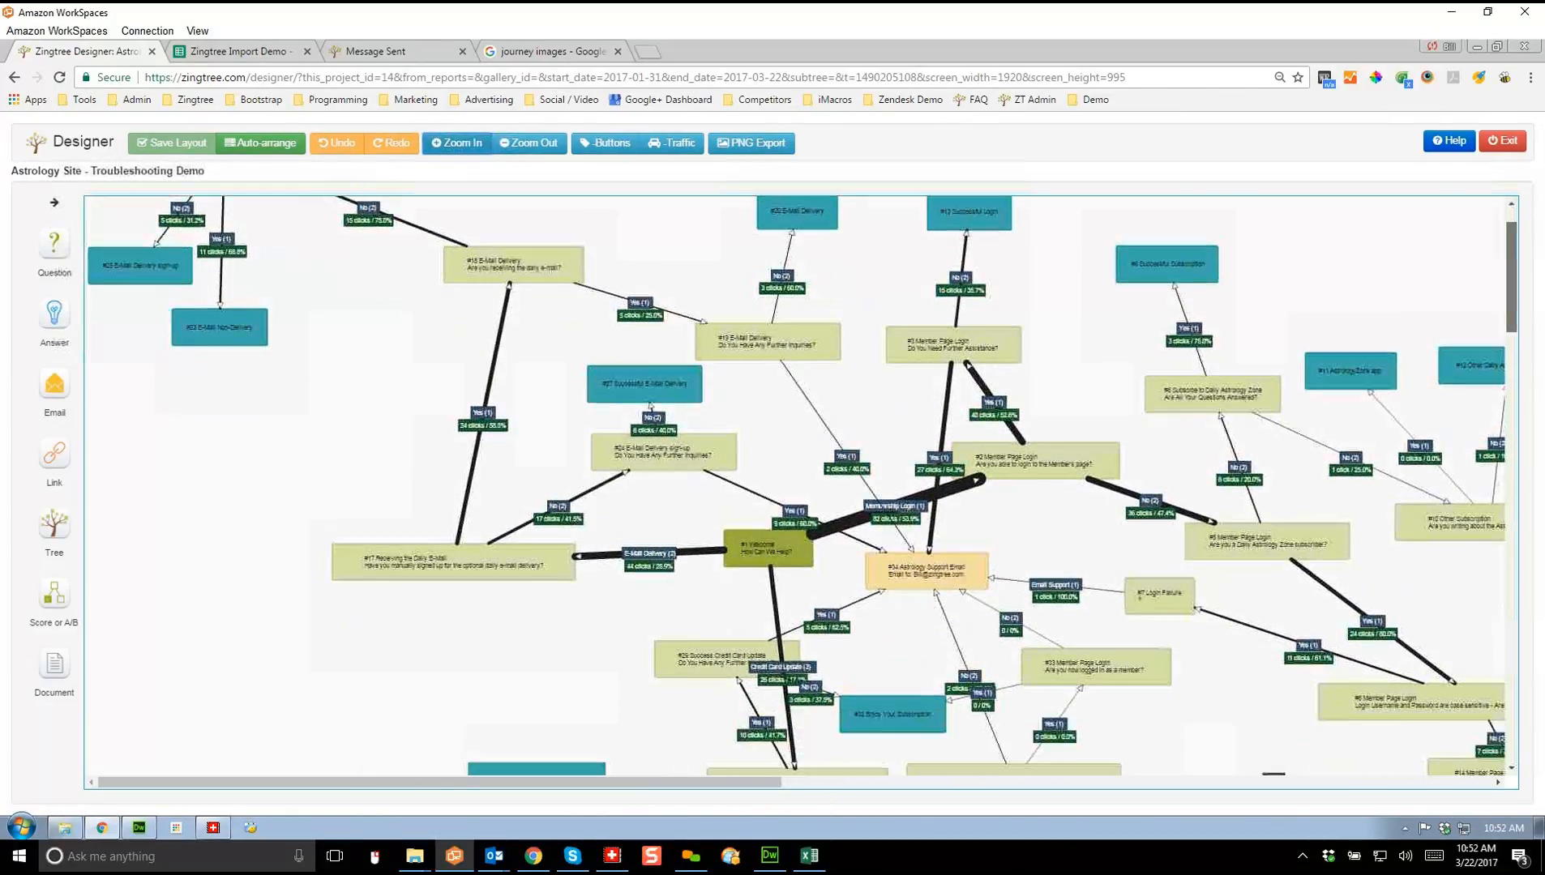
scroll(801, 486, "up", 1)
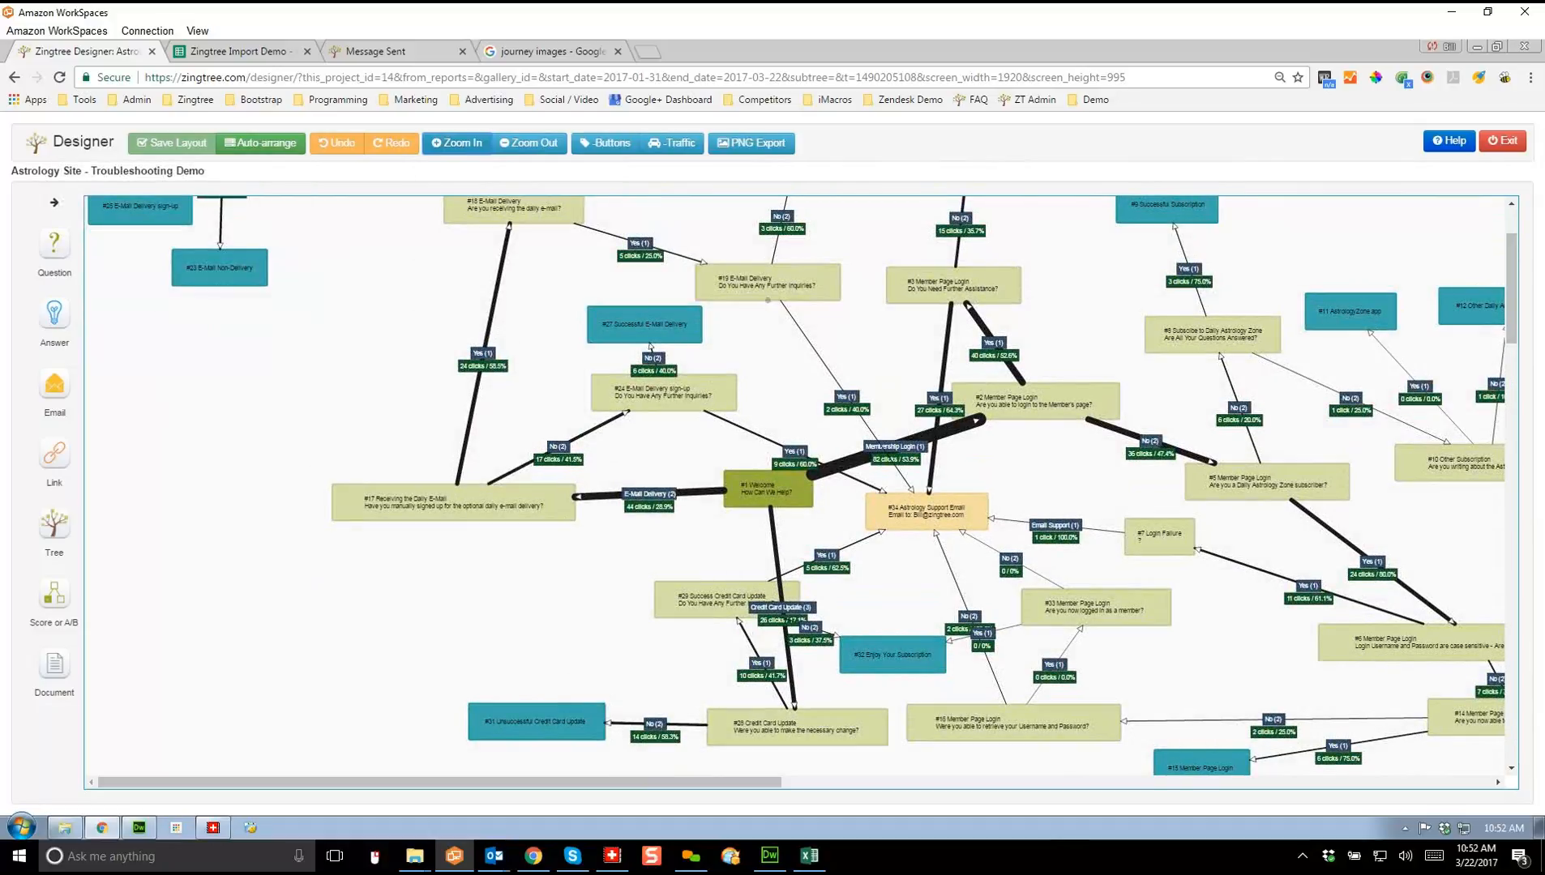
left_click(606, 143)
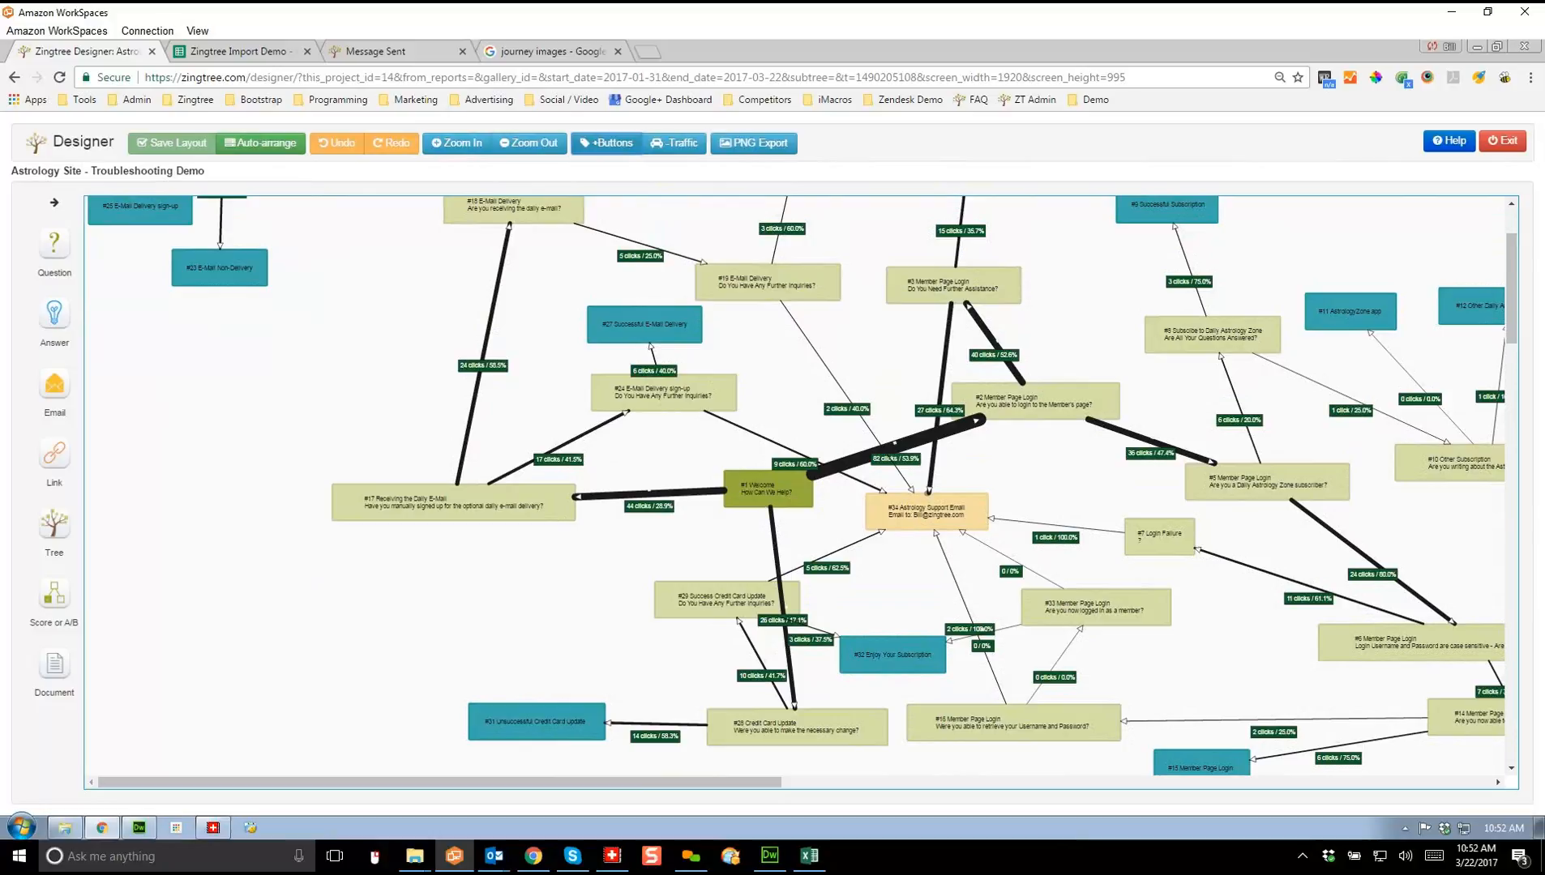
Step: Select Member Page Login nodes #2 and #3, then exit the traffic map
left_click(1035, 402)
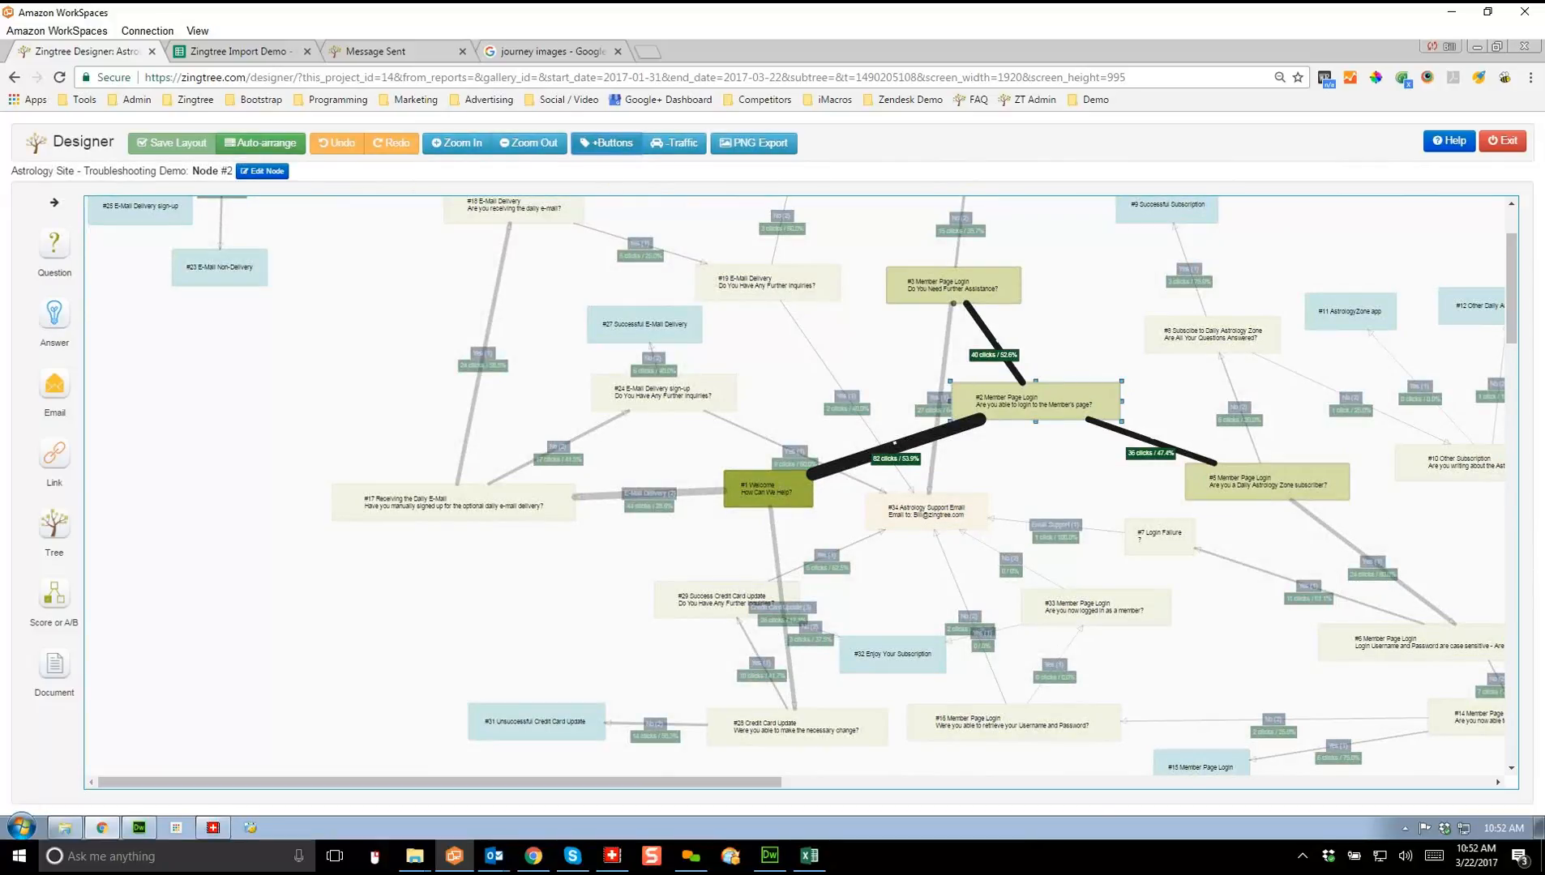
left_click(953, 286)
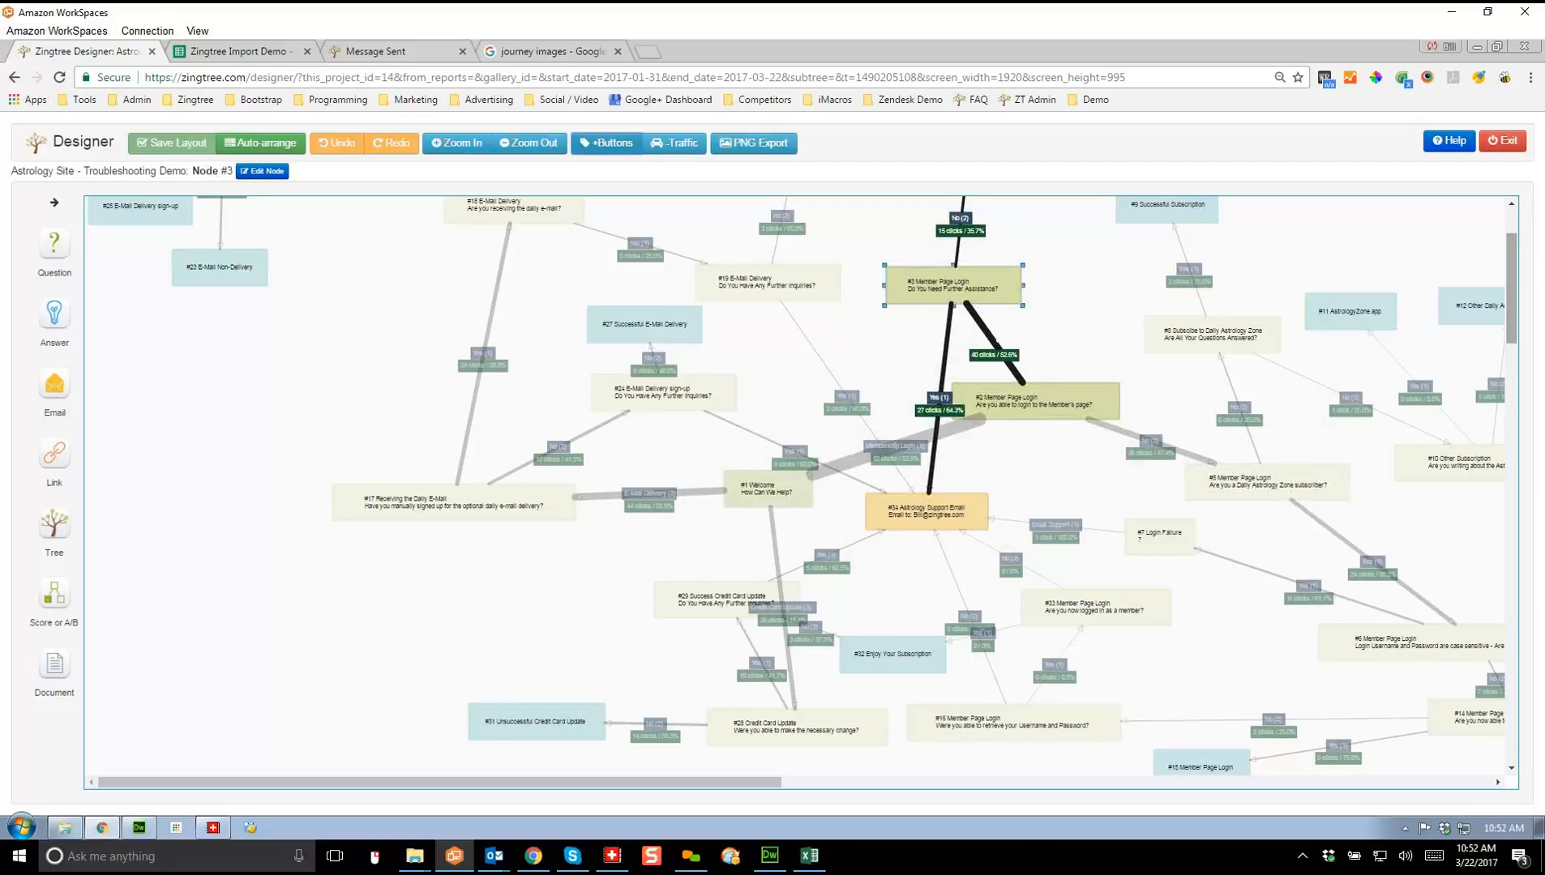
left_click_drag(1511, 307, 1511, 283)
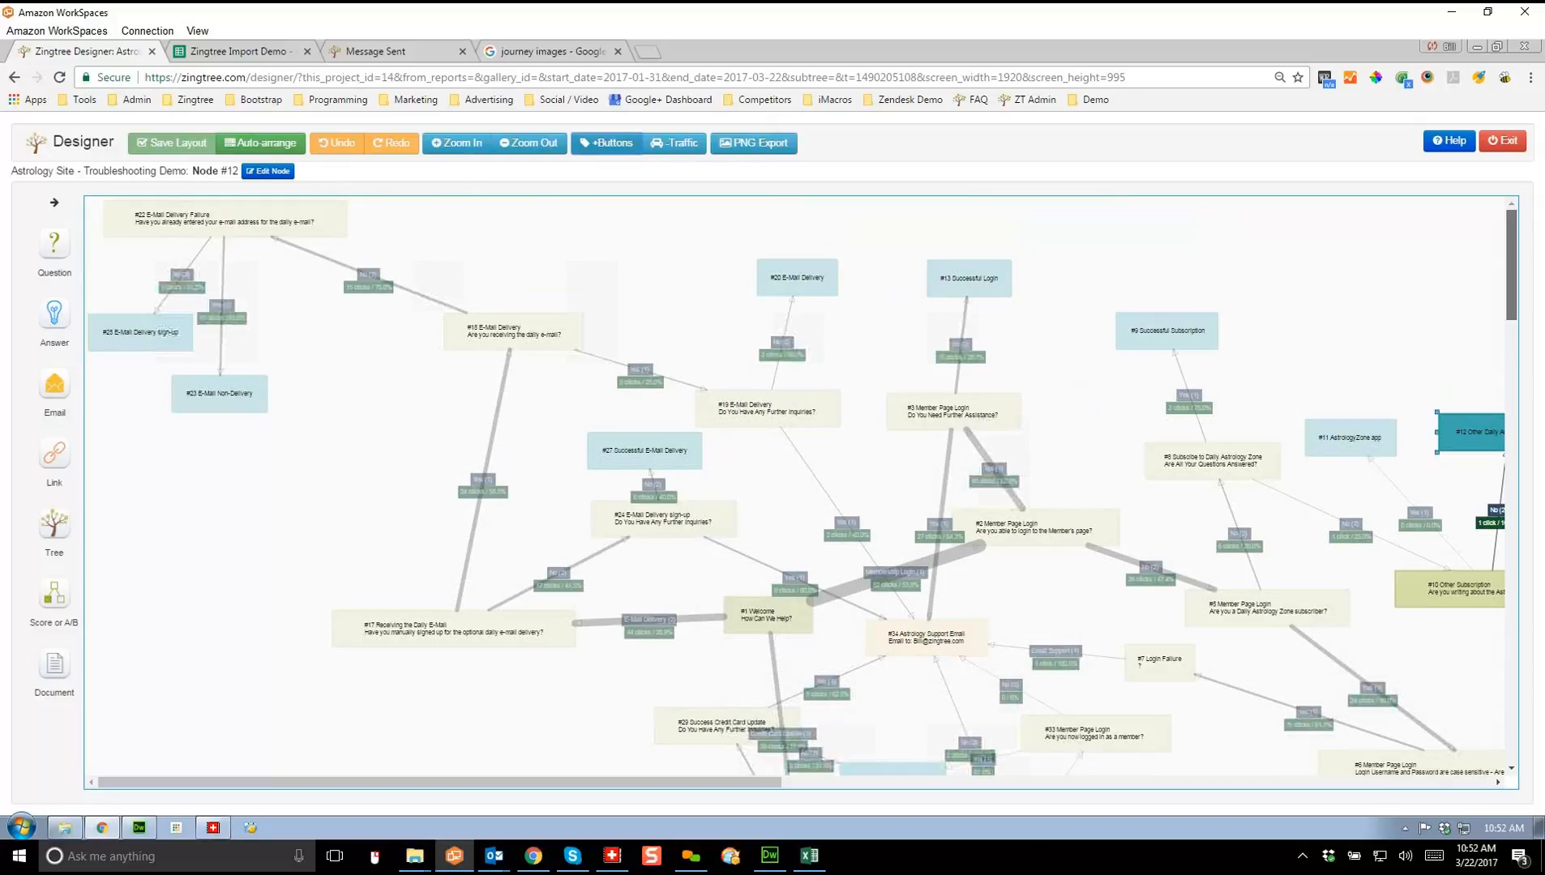
left_click(953, 414)
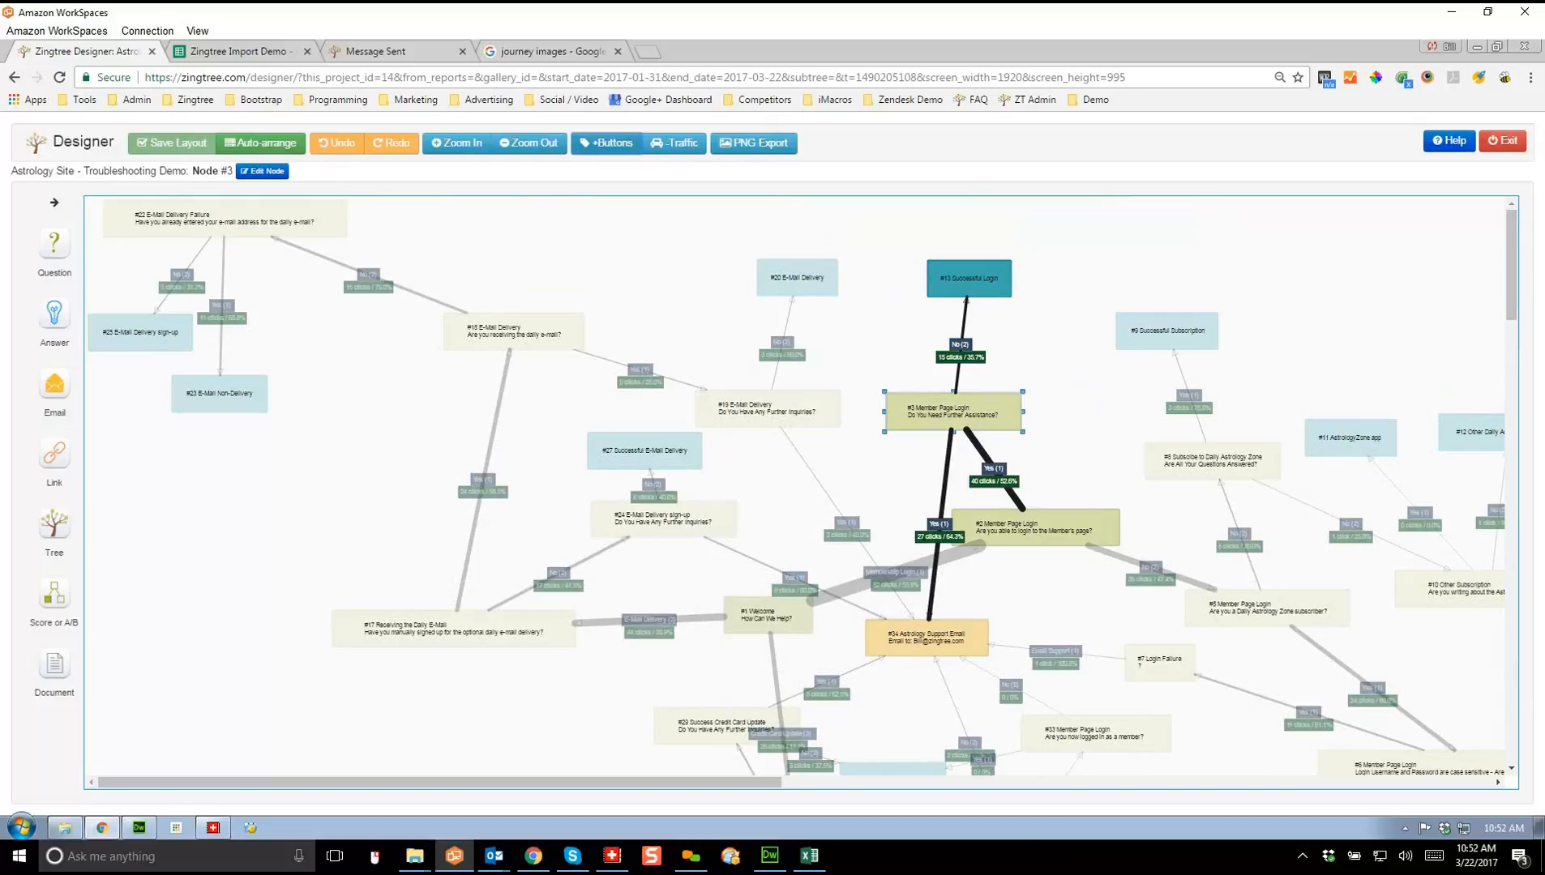
left_click(1490, 139)
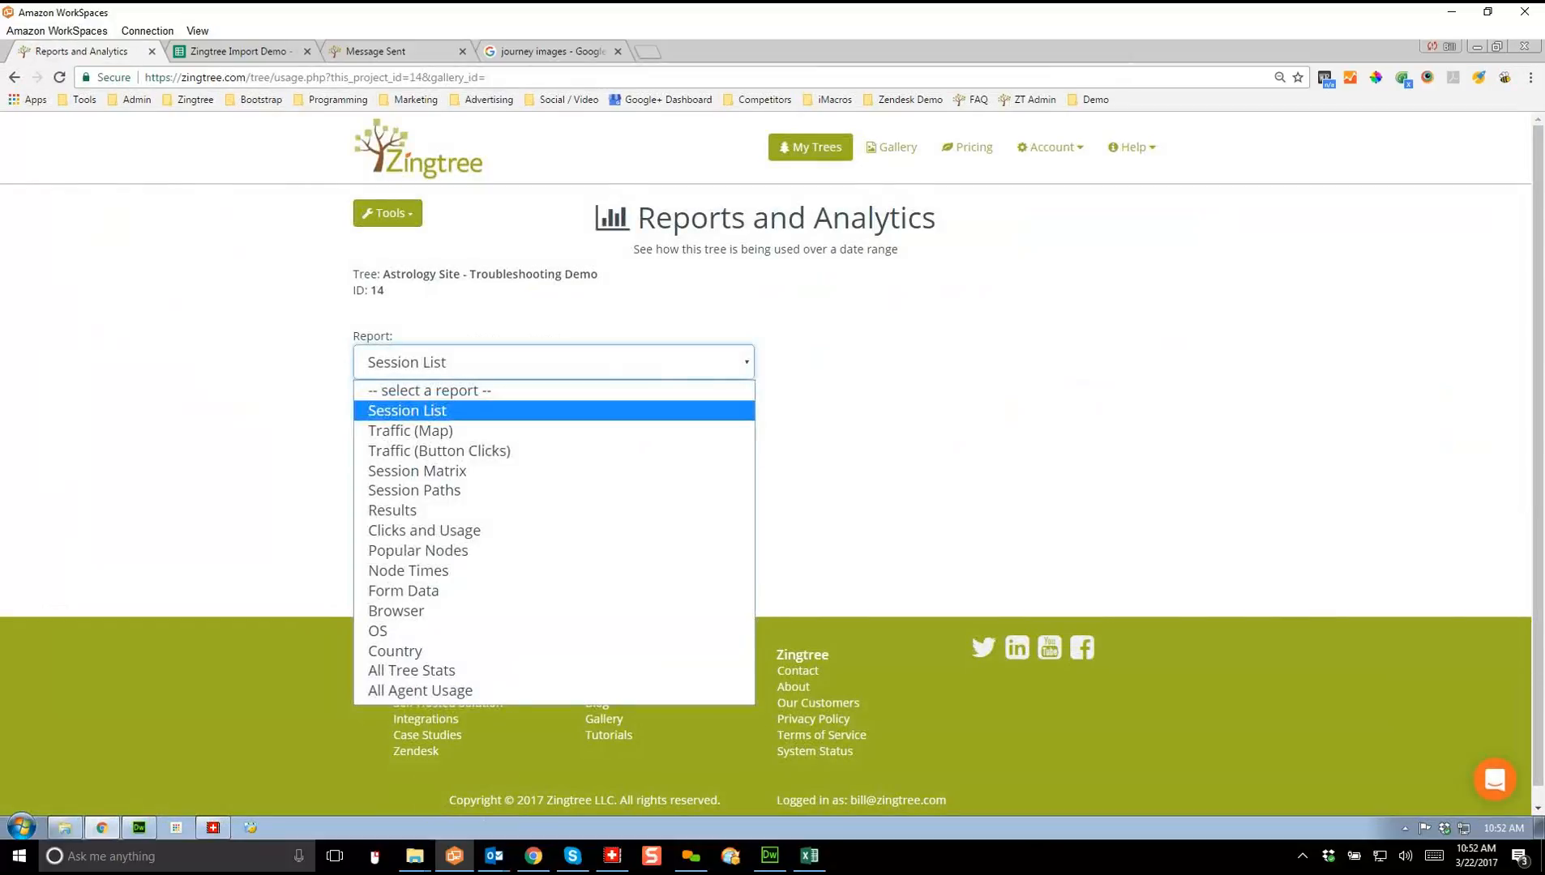
Step: Run the Traffic (Button Clicks) report and follow Membership Login into node #2 Member Page Login
left_click(440, 451)
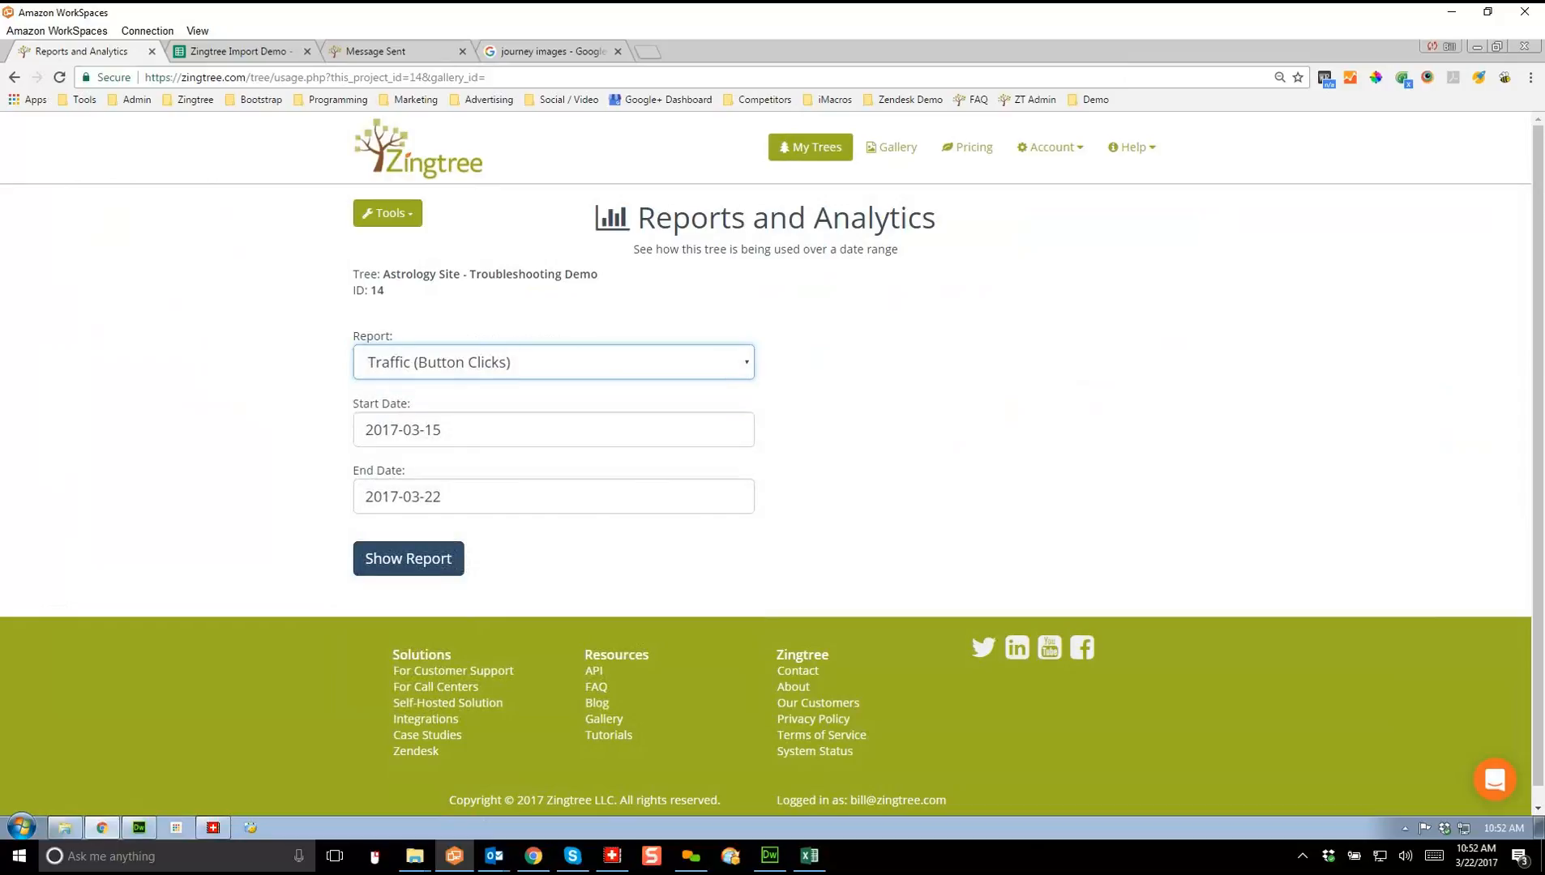
left_click(408, 559)
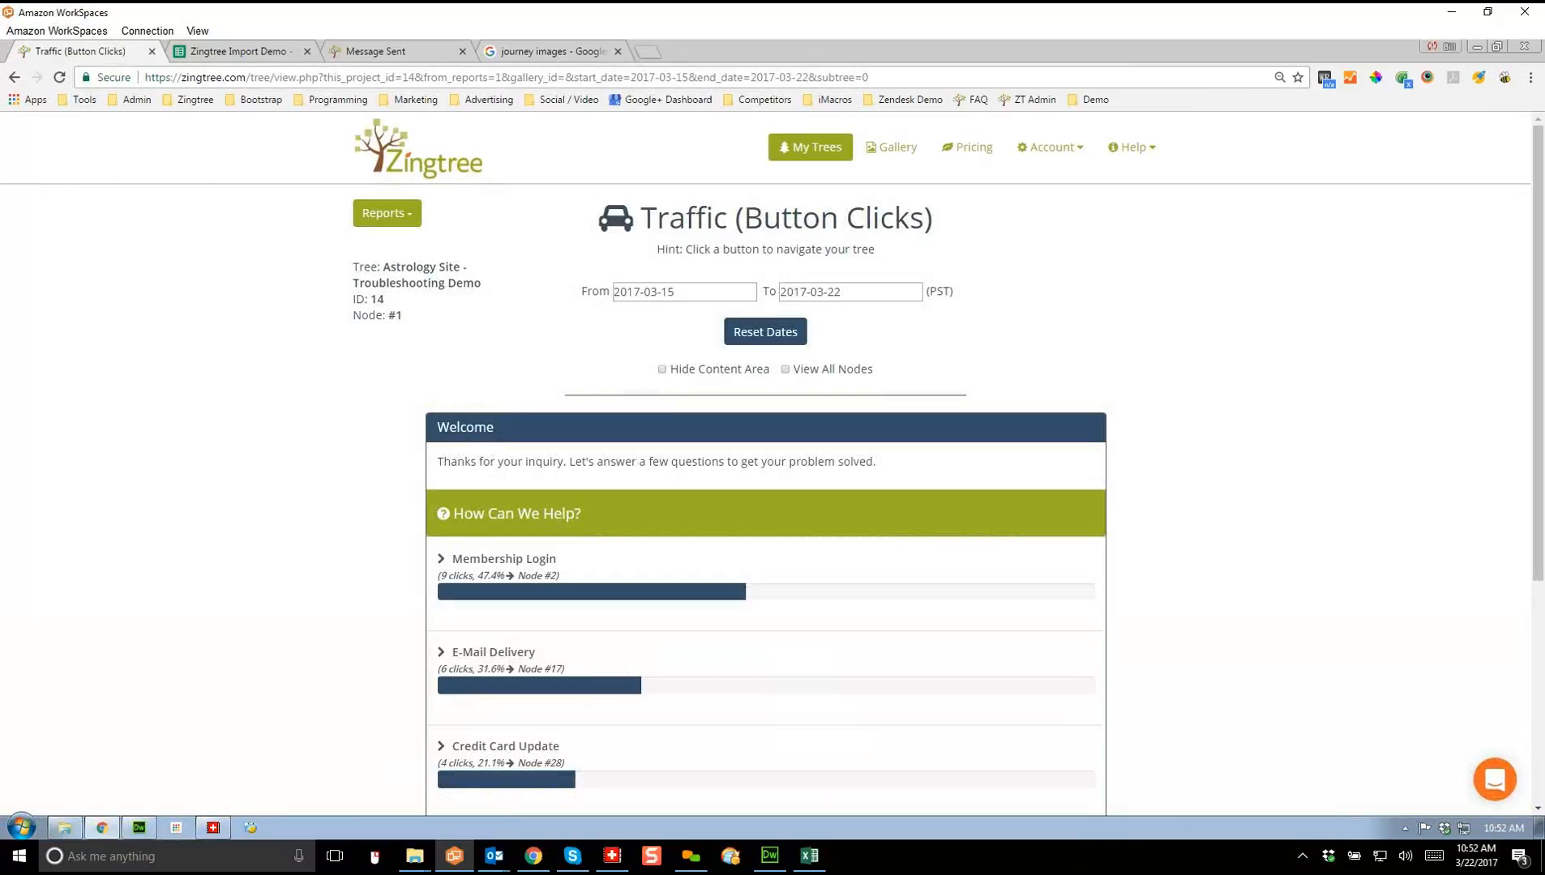
scroll(772, 463, "down", 3)
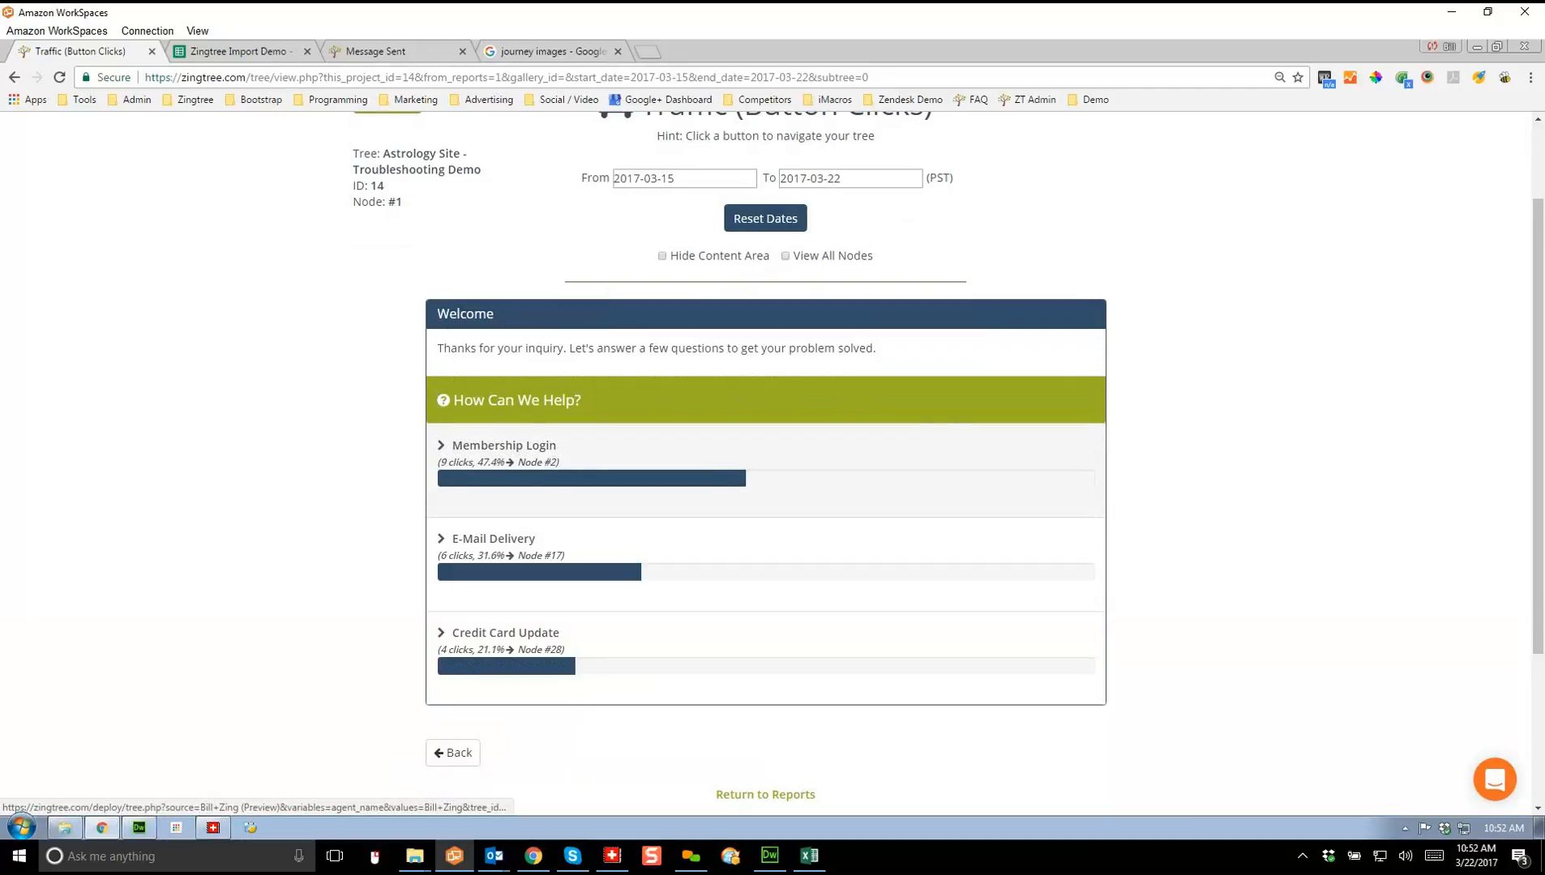
left_click(504, 445)
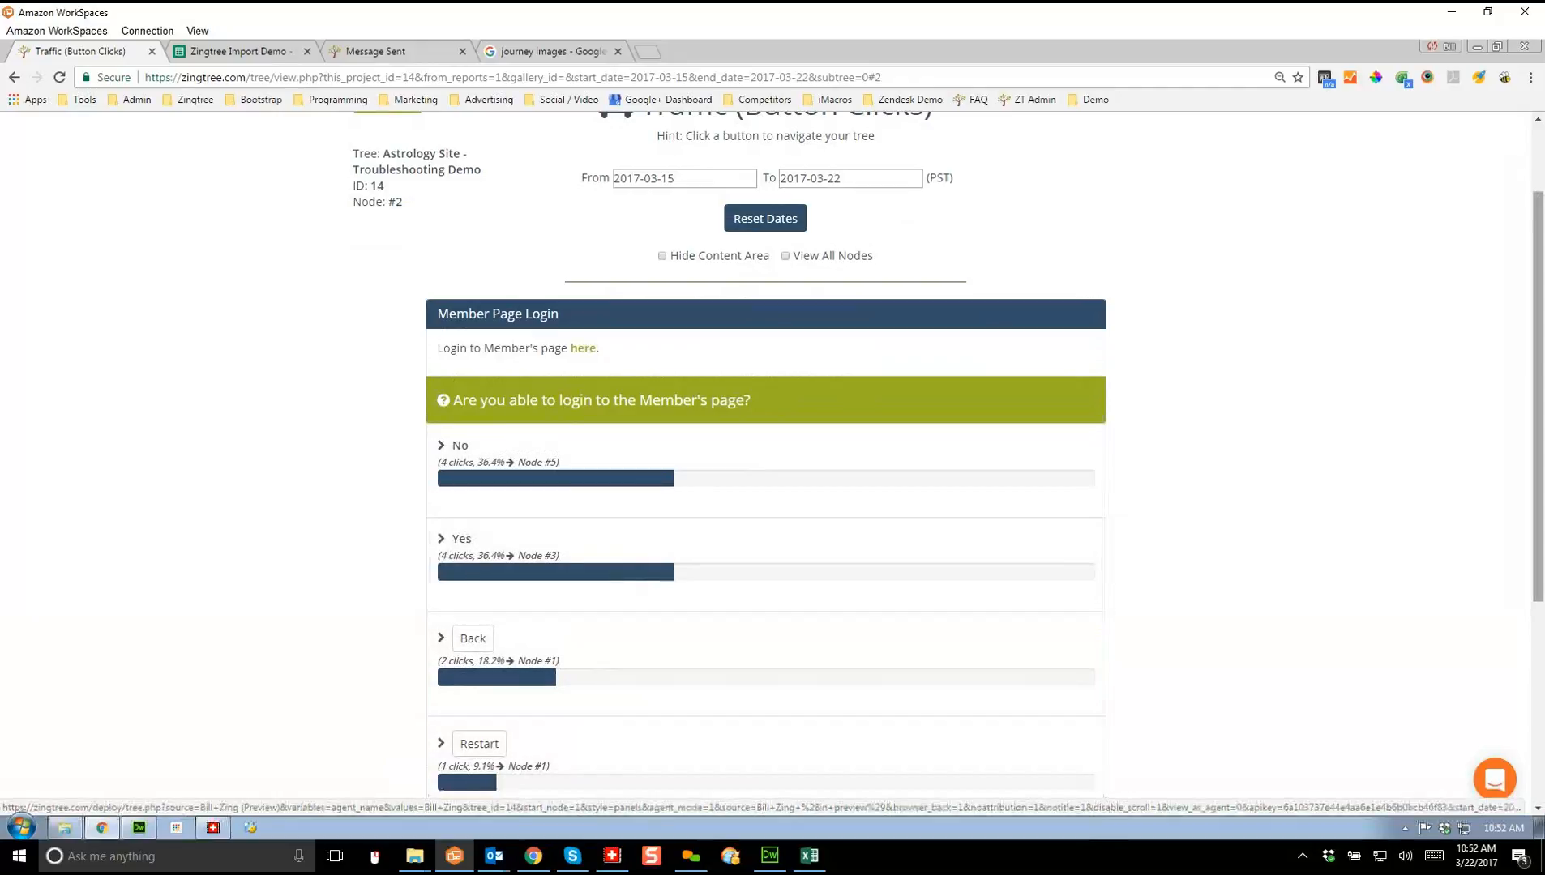
scroll(765, 462, "down", 1)
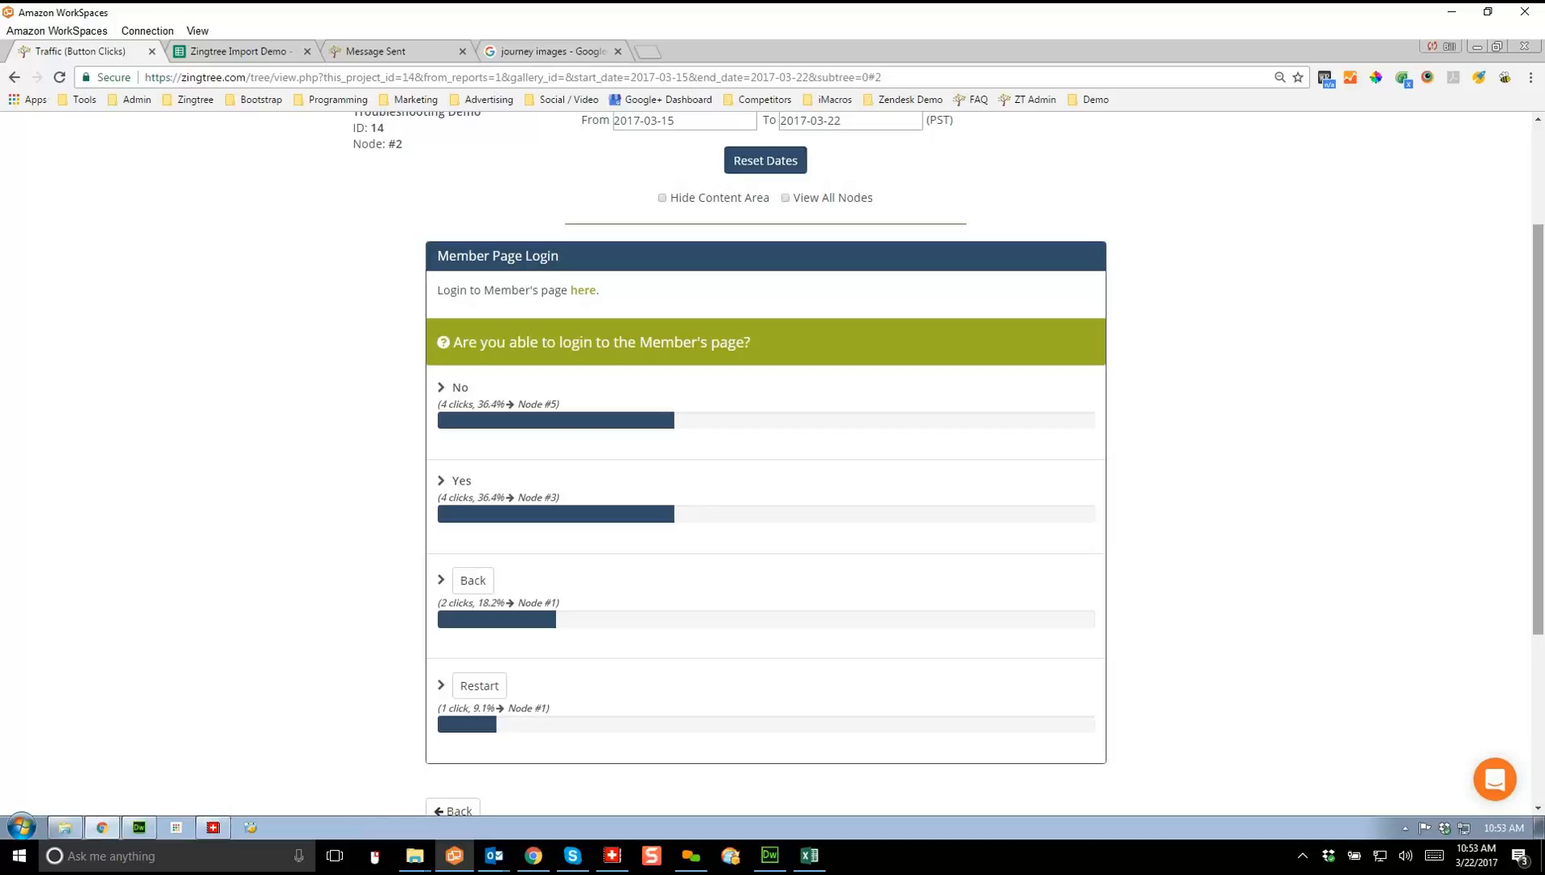
scroll(765, 462, "up", 3)
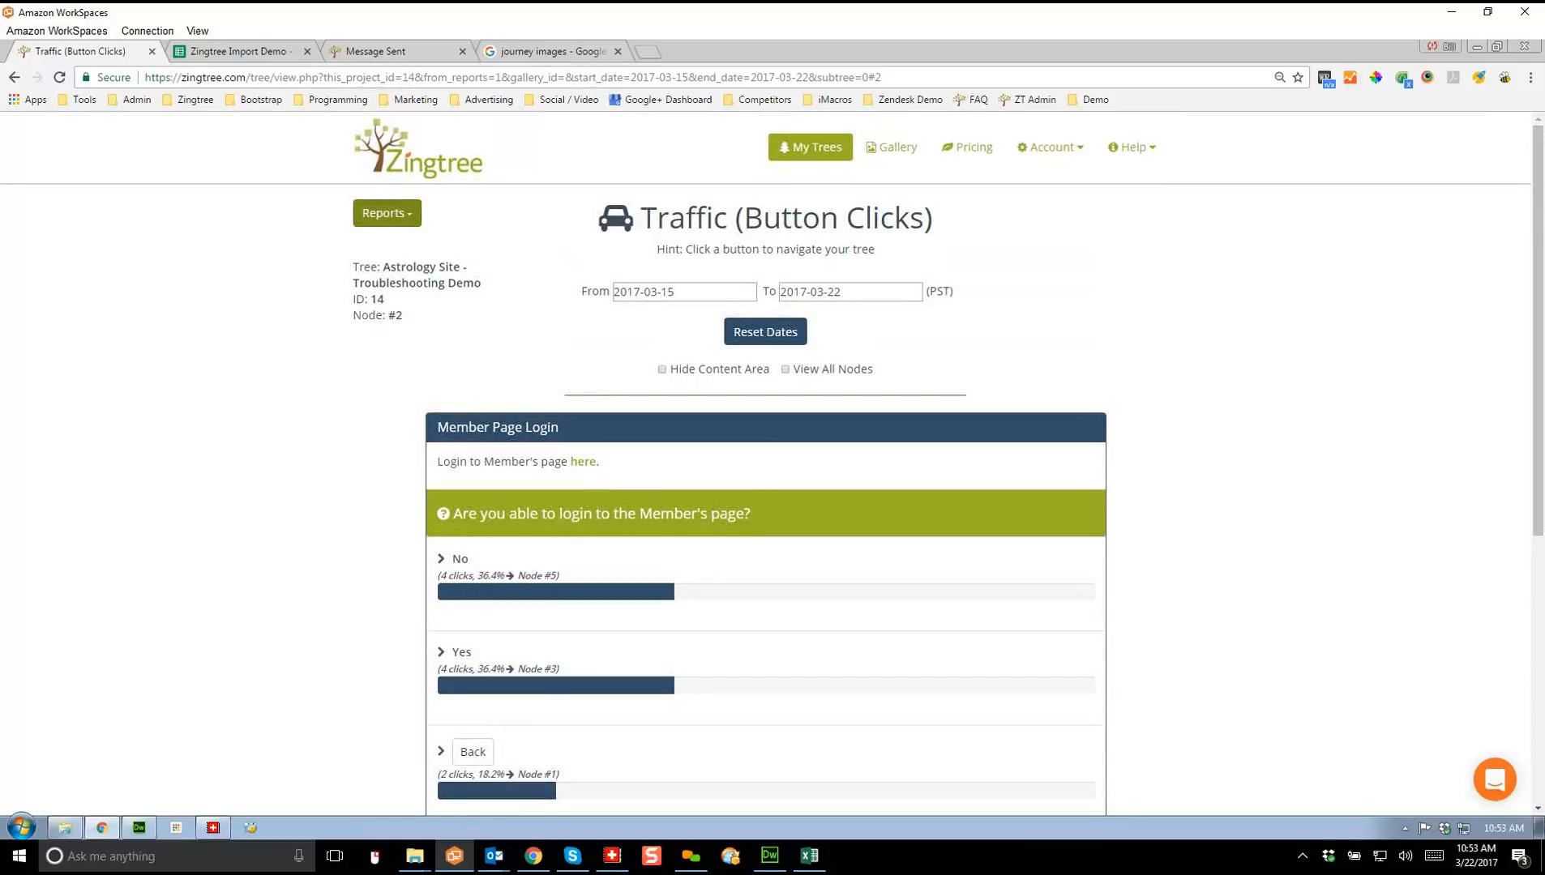
left_click(387, 213)
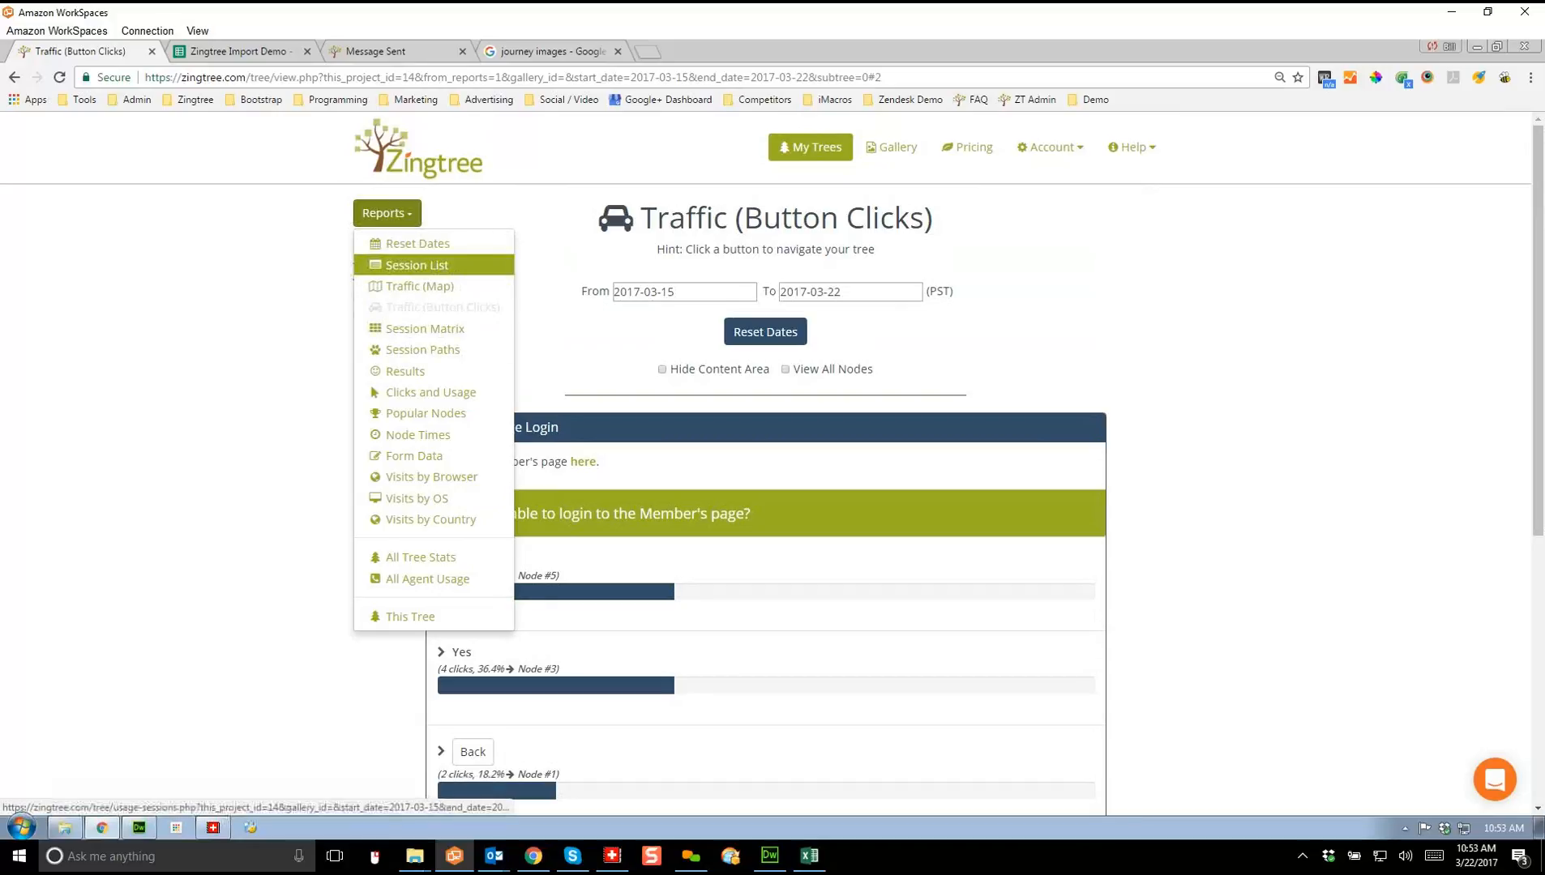
Step: Show the Session List for Mar 15–22, 2017 and scroll through all 14 sessions
left_click(416, 265)
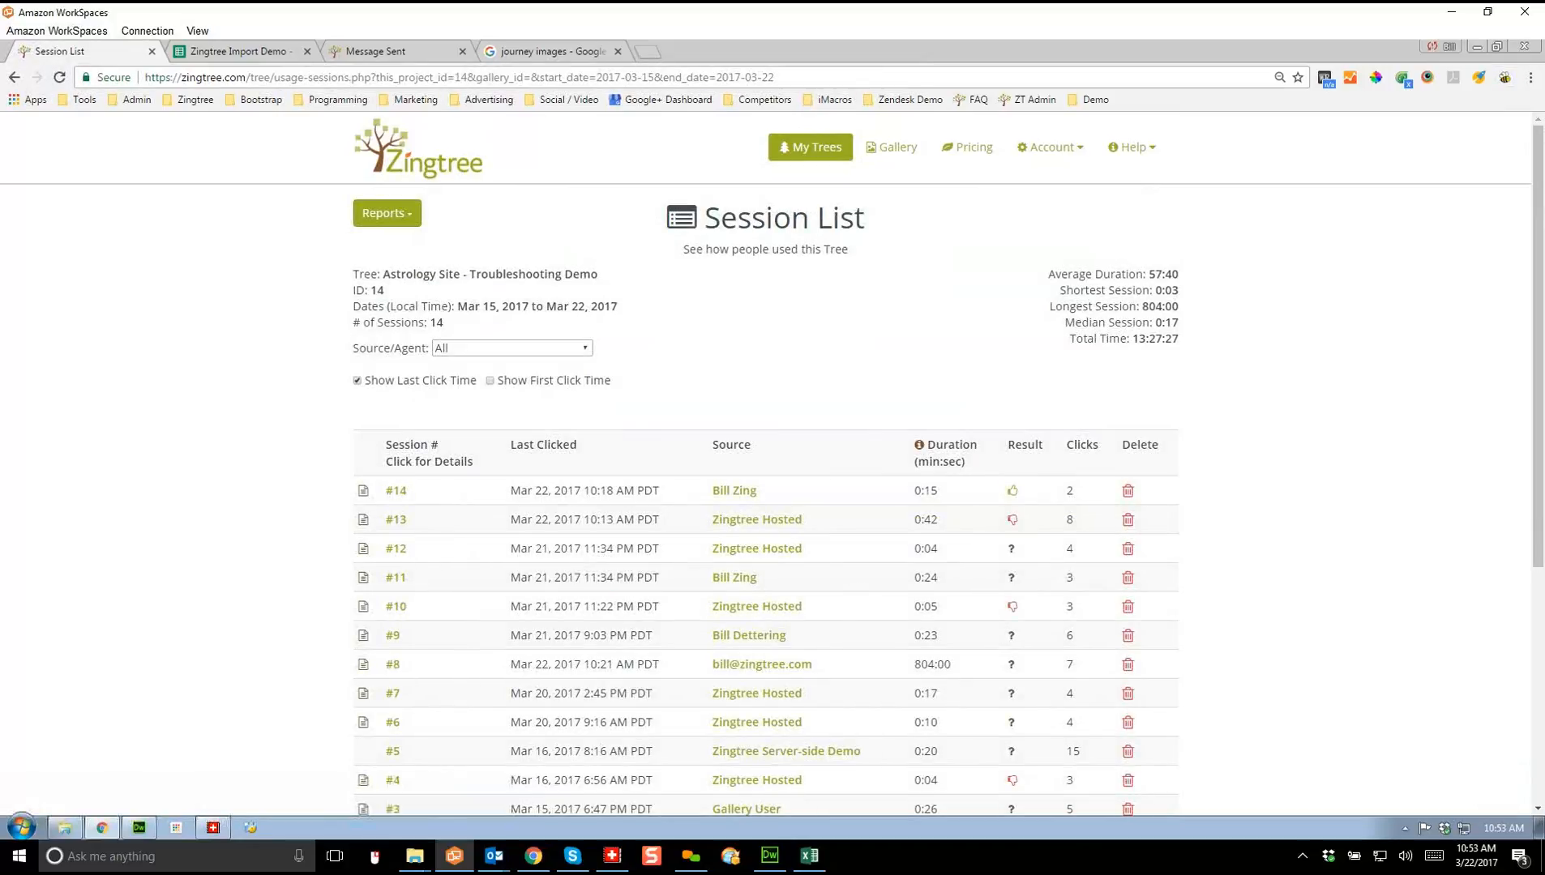
scroll(765, 462, "down", 3)
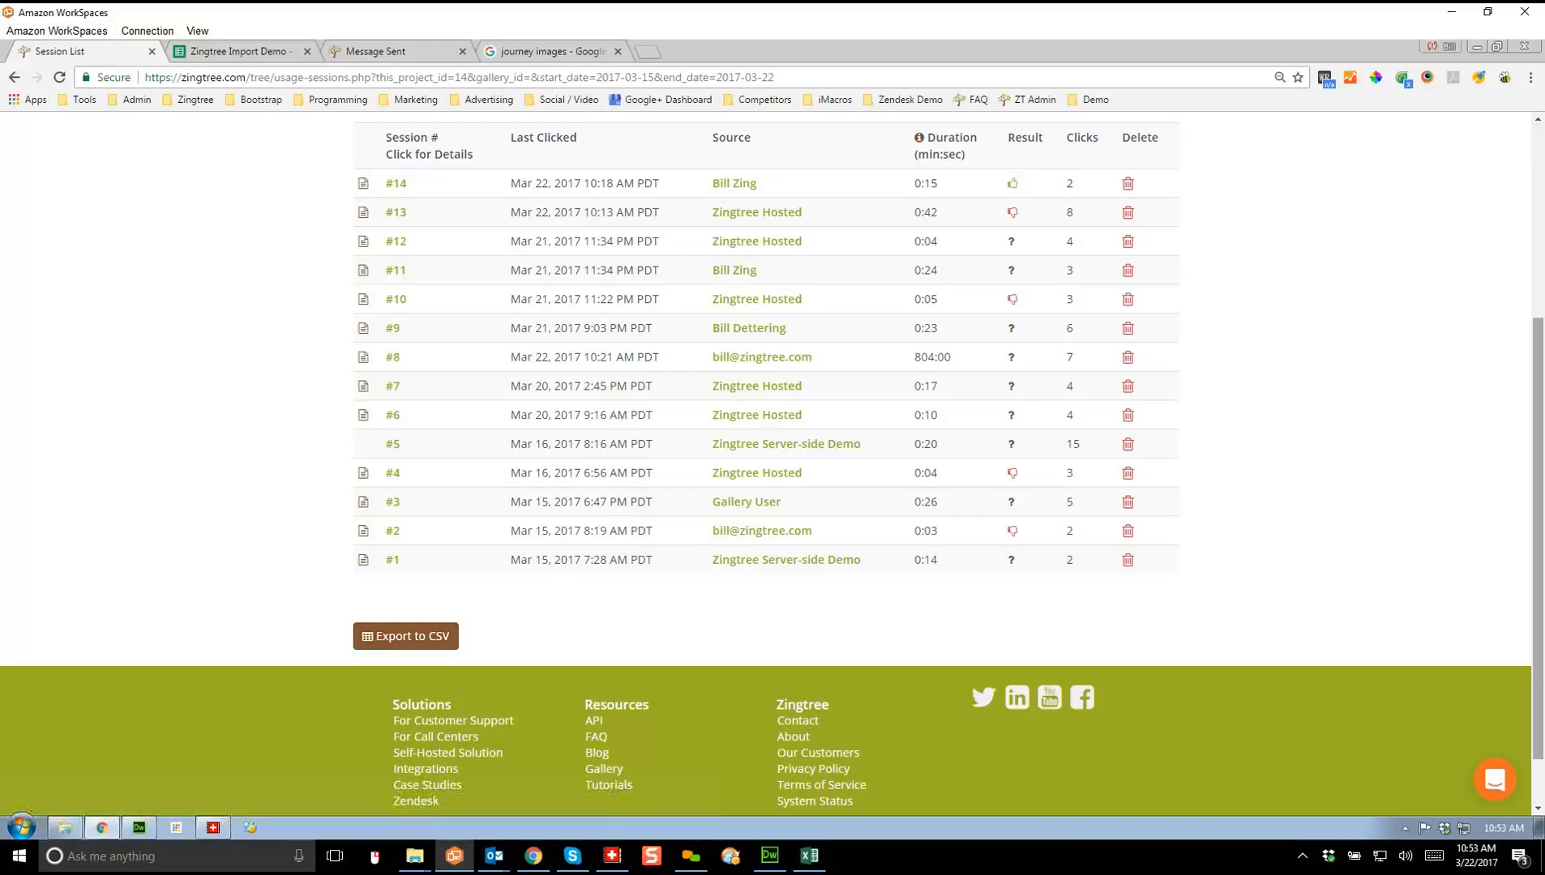
scroll(766, 462, "up", 4)
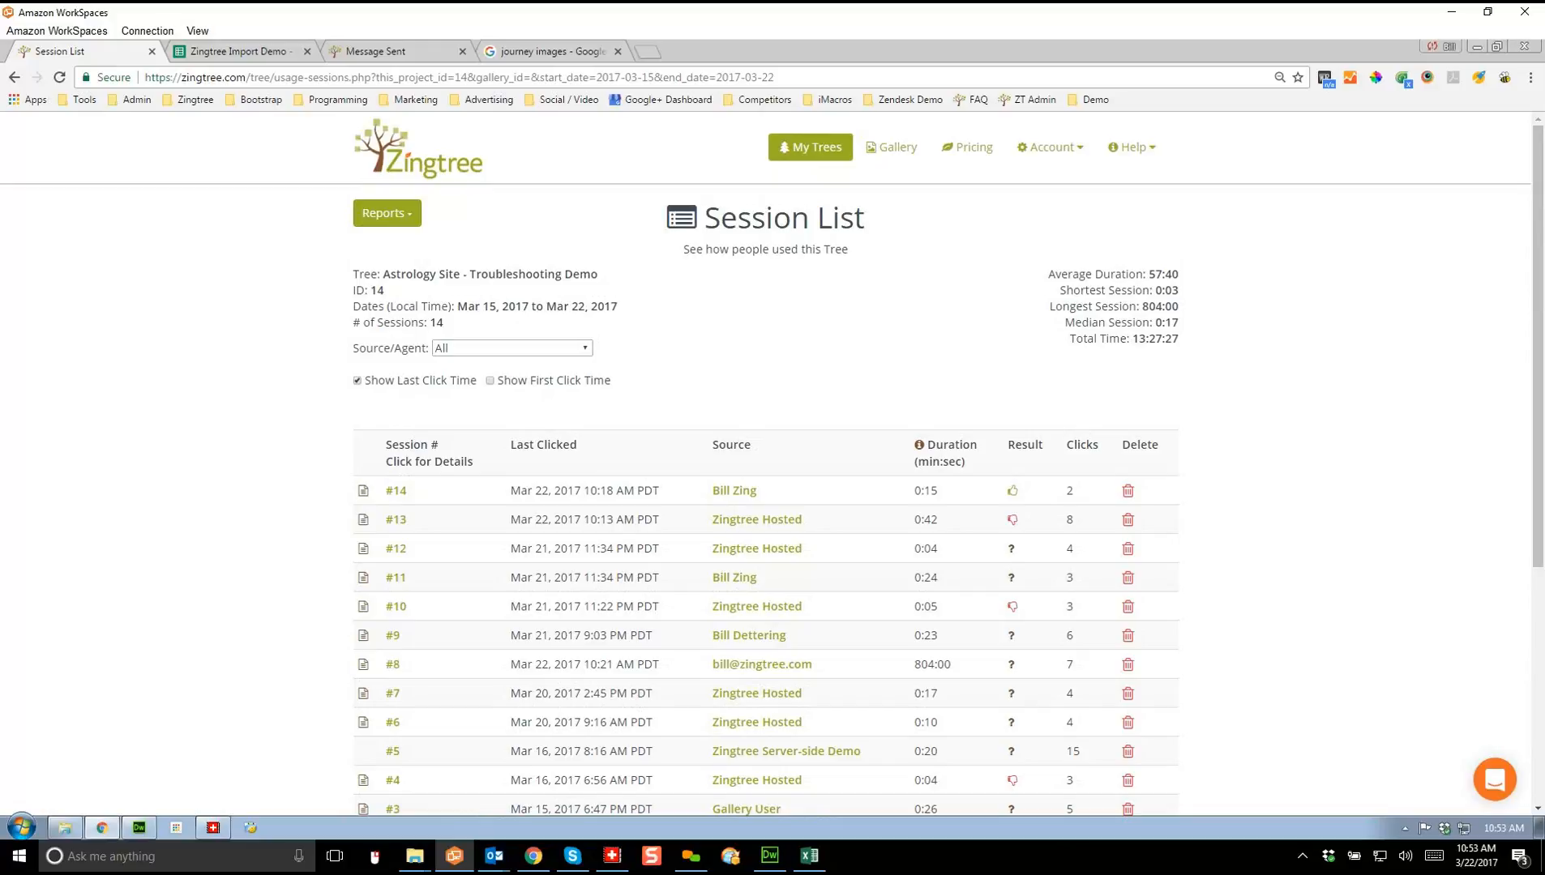
left_click(1094, 98)
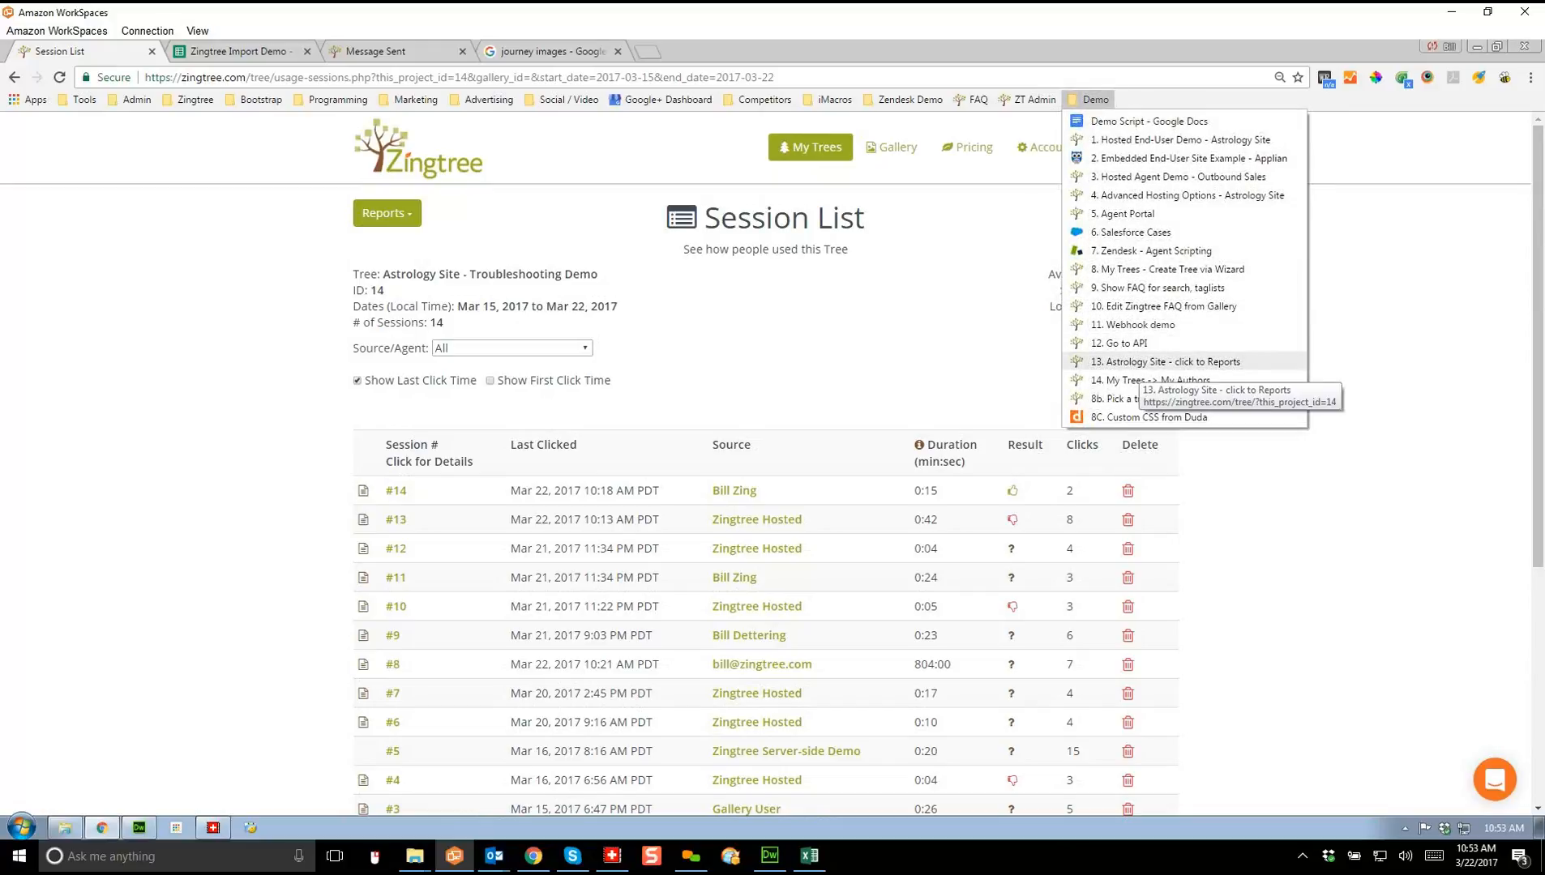
Step: Go to My Trees and open the My Authors list from the account menu
left_click(1143, 380)
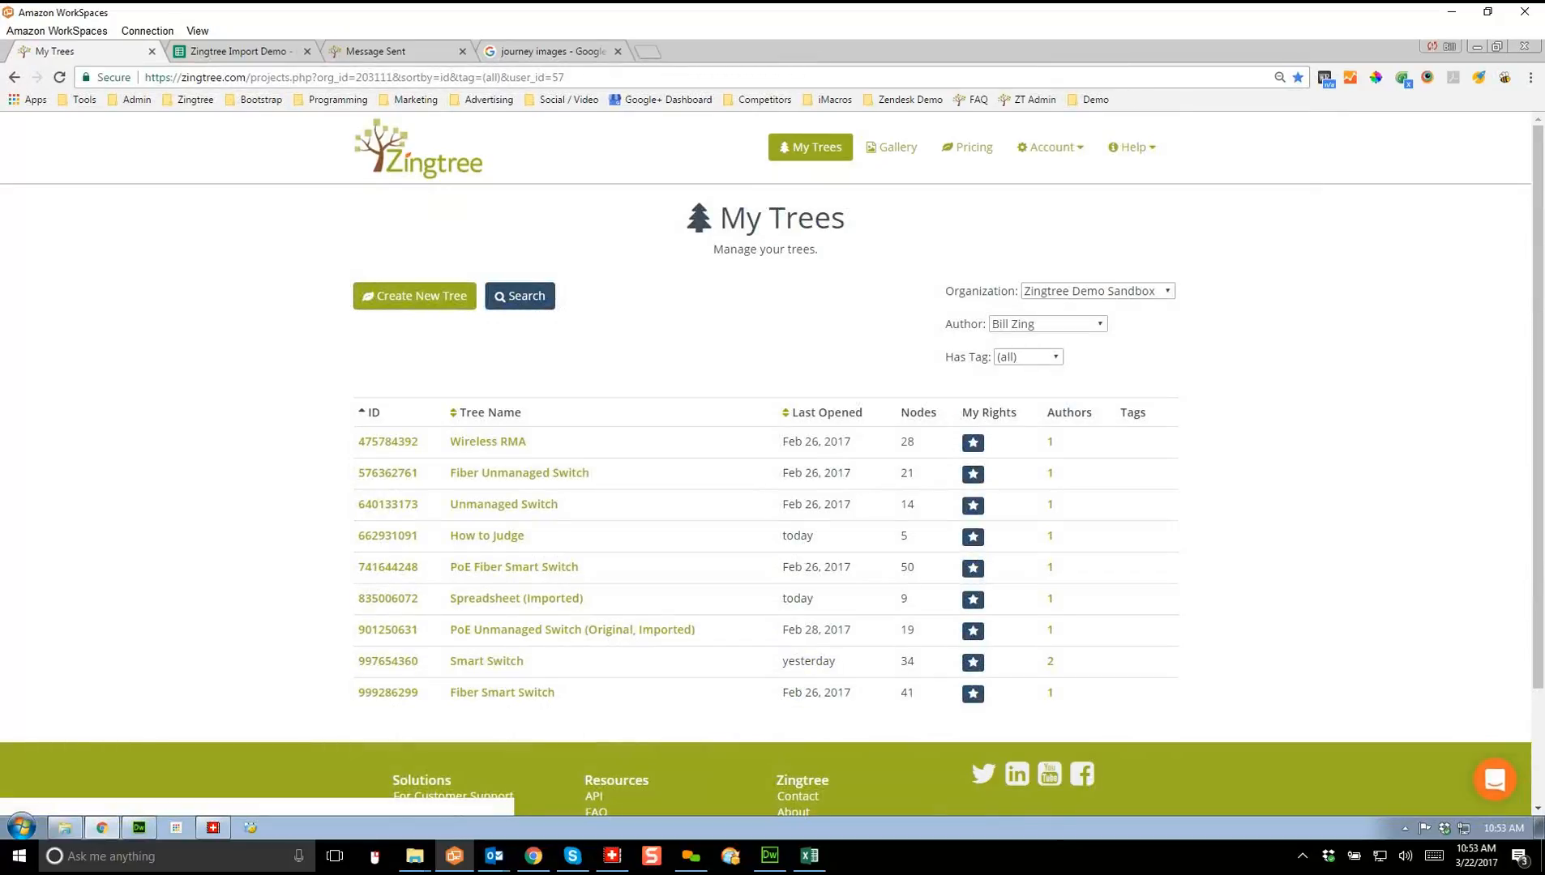
left_click(1051, 147)
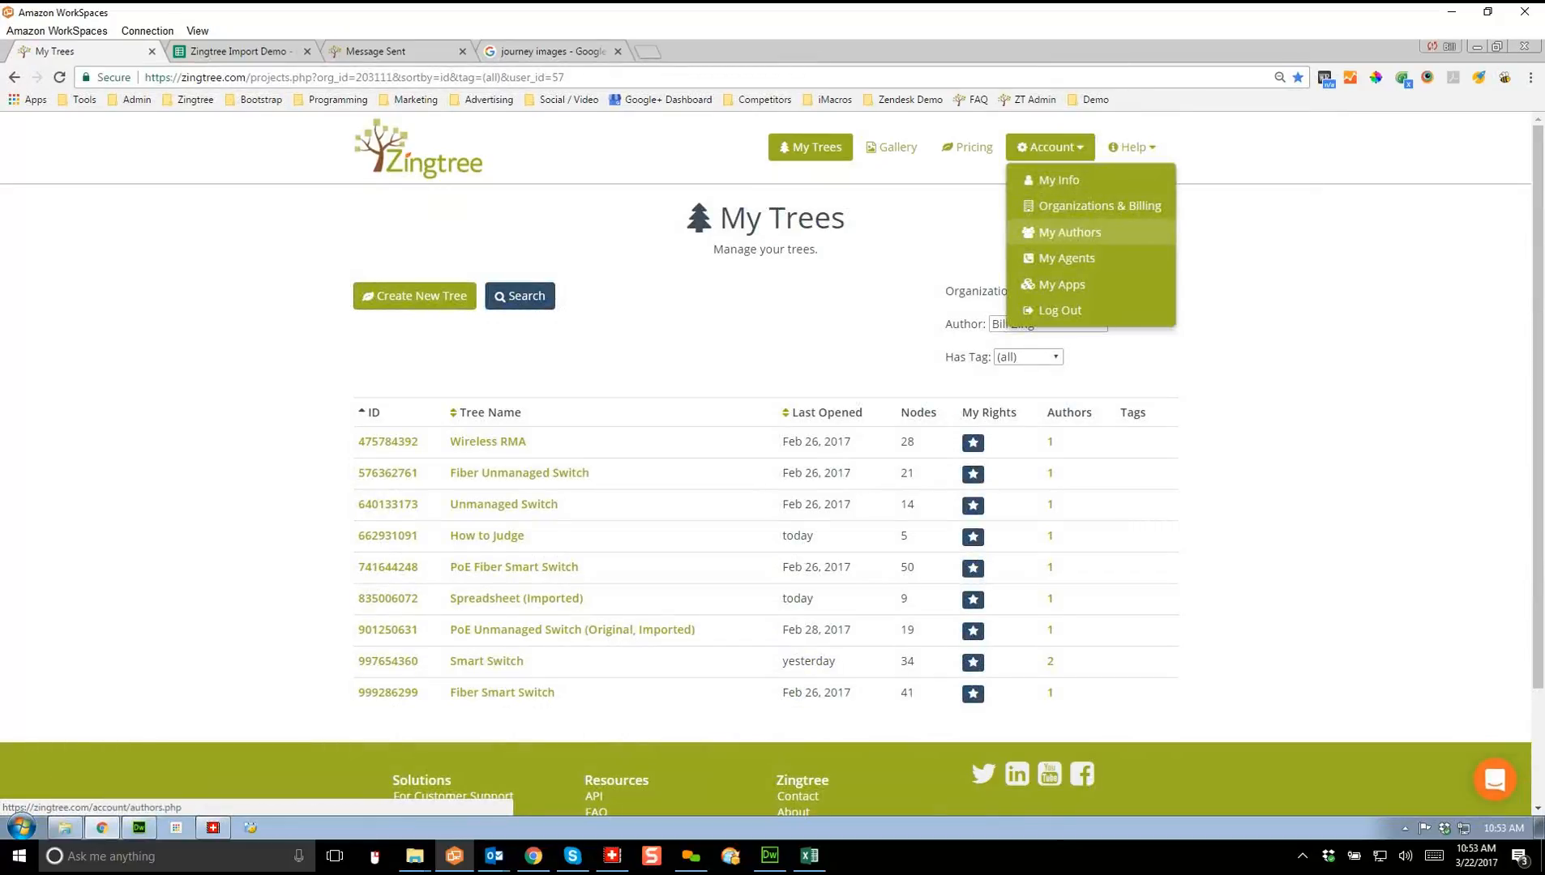
left_click(1070, 231)
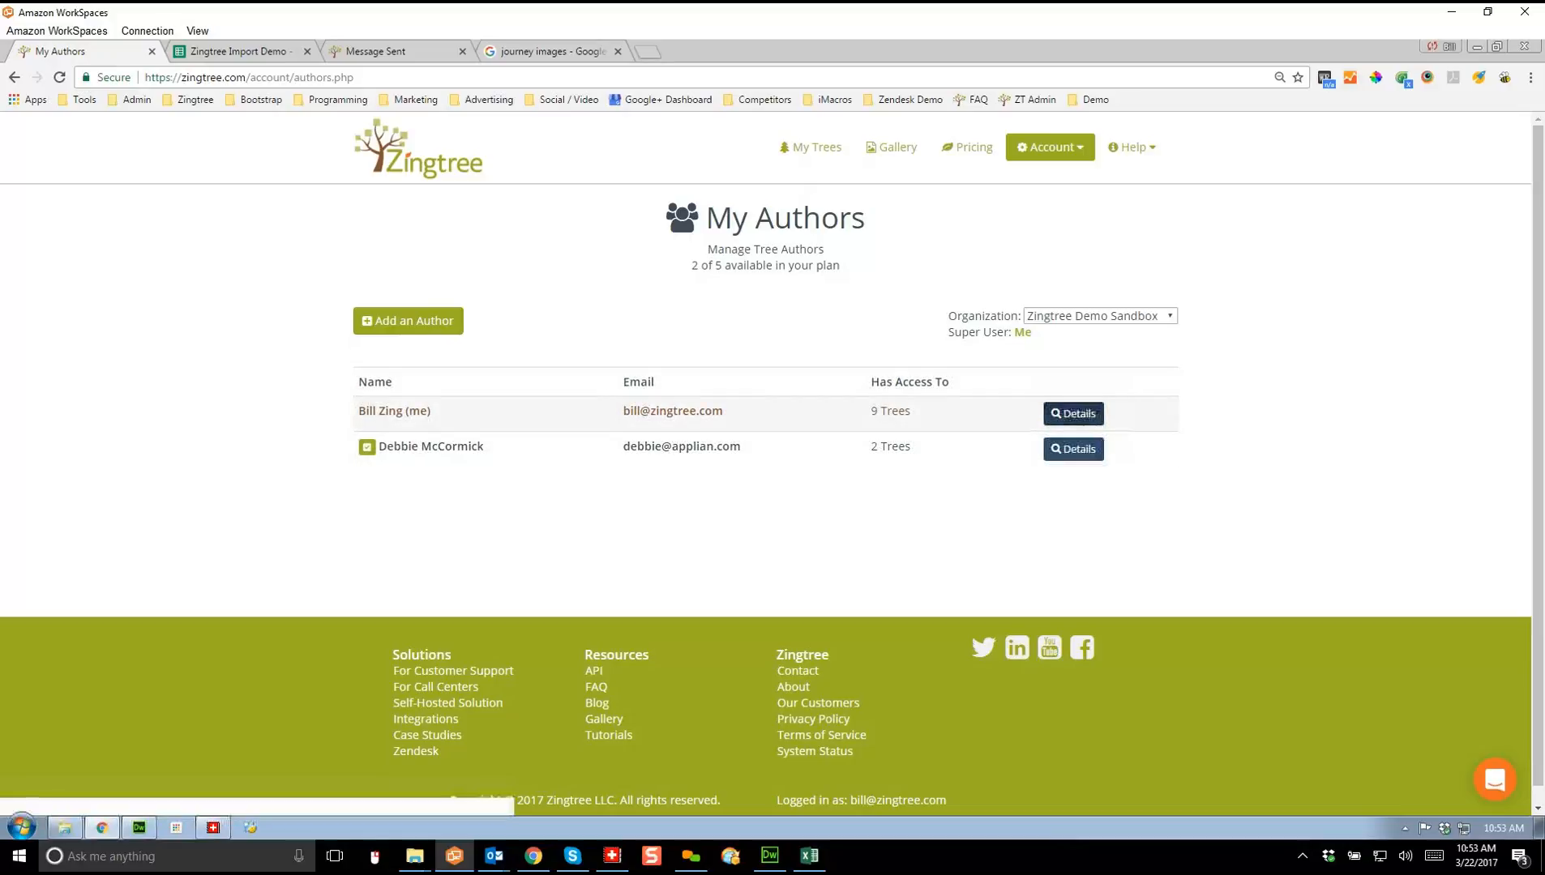
Step: Check both authors' details, one with 9 trees and one with 2 trees
left_click(1073, 413)
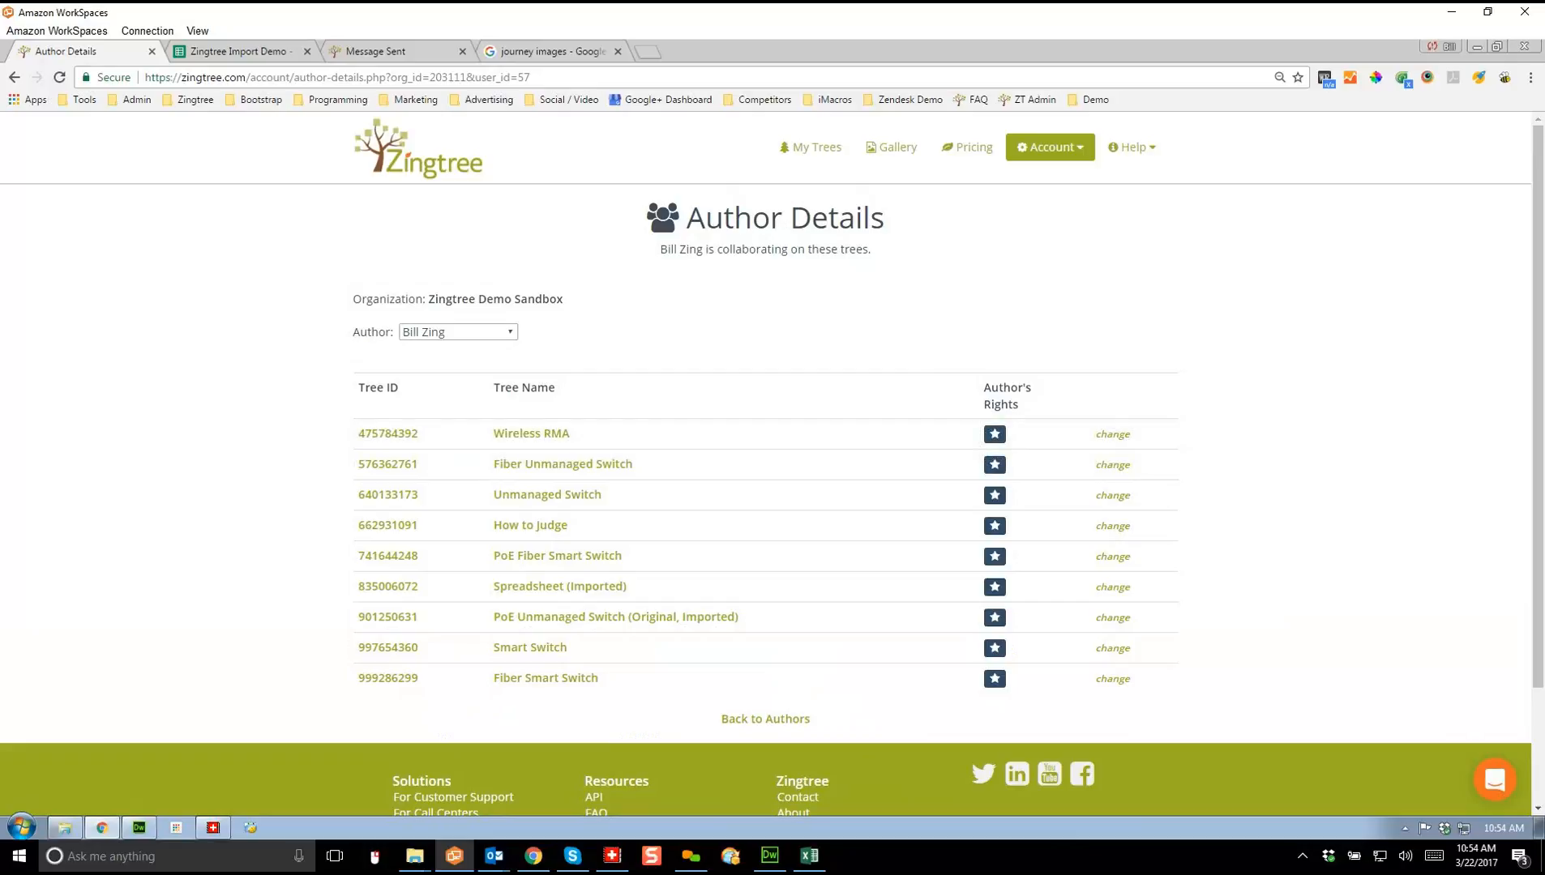
left_click(13, 77)
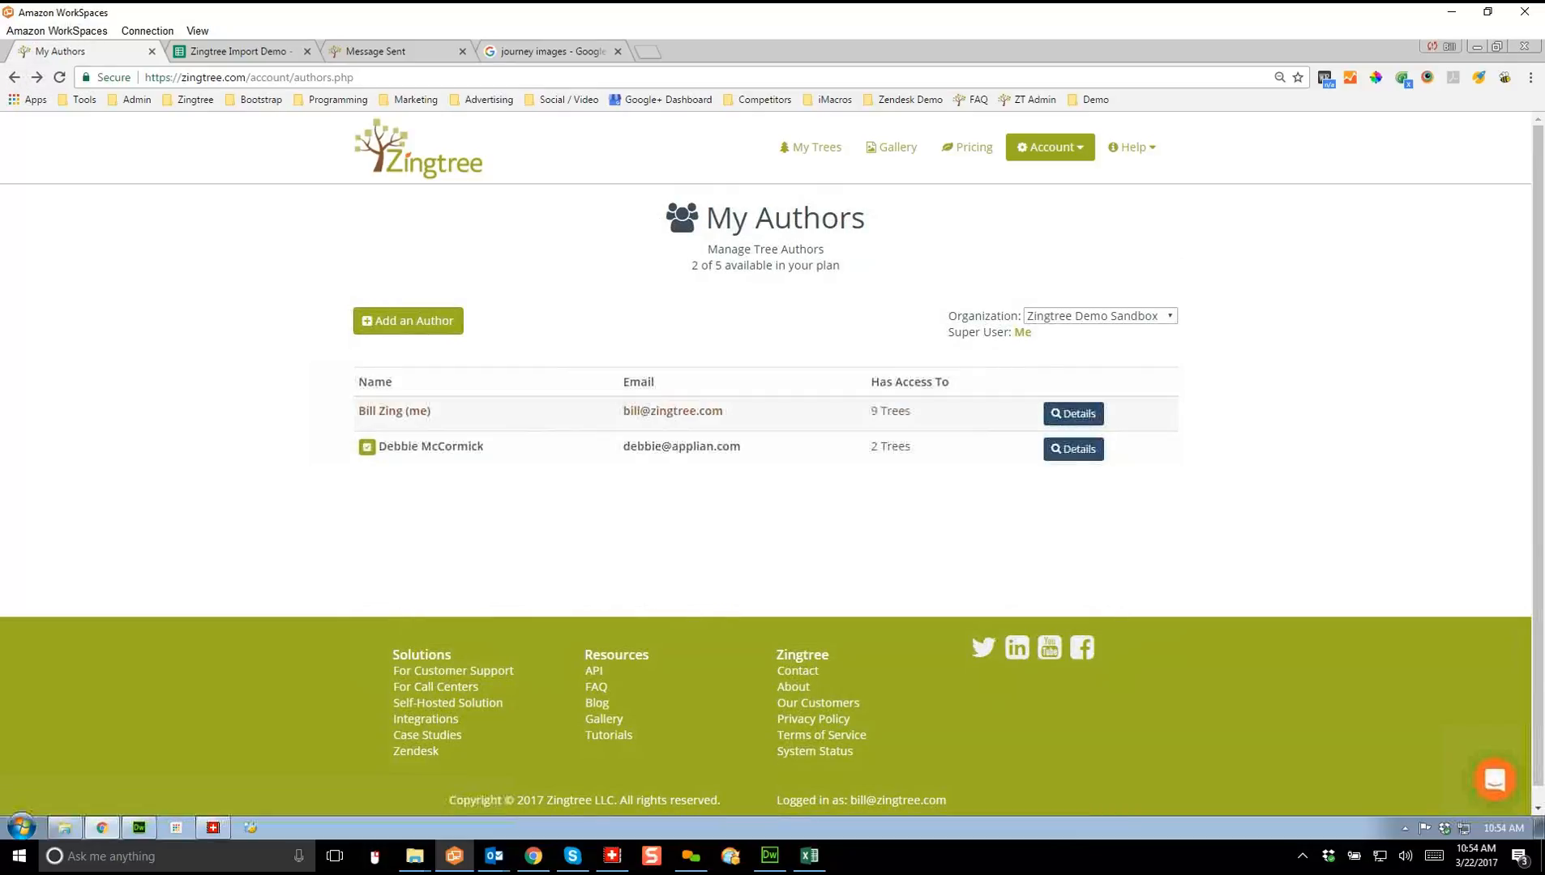
left_click(1074, 449)
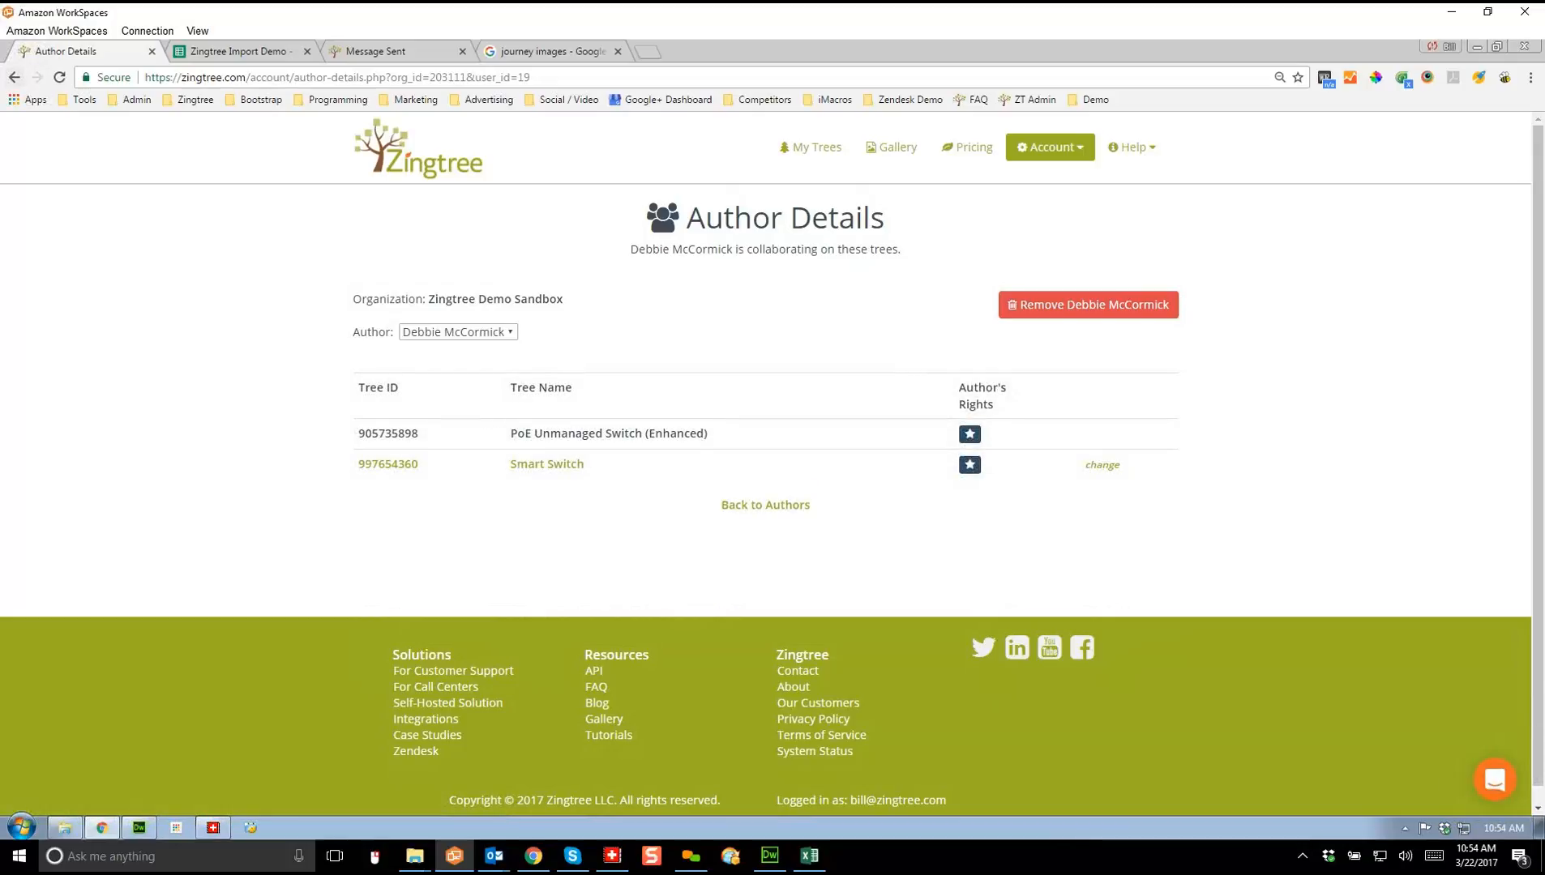
left_click(14, 77)
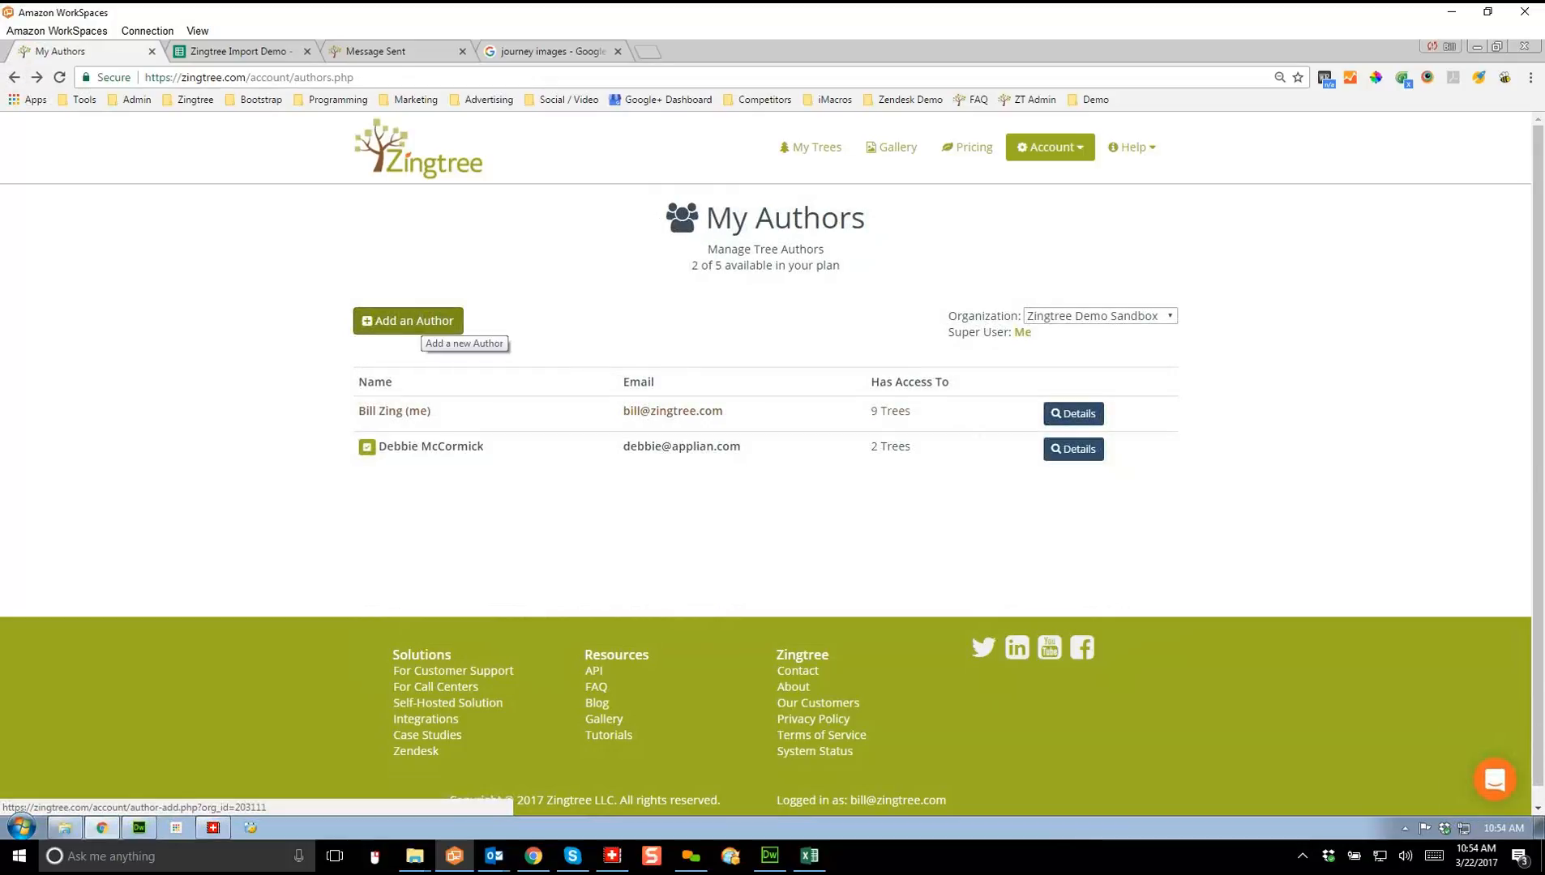
Step: Add a third author by entering their e-mail address, then return to the nine-tree My Trees list
left_click(414, 322)
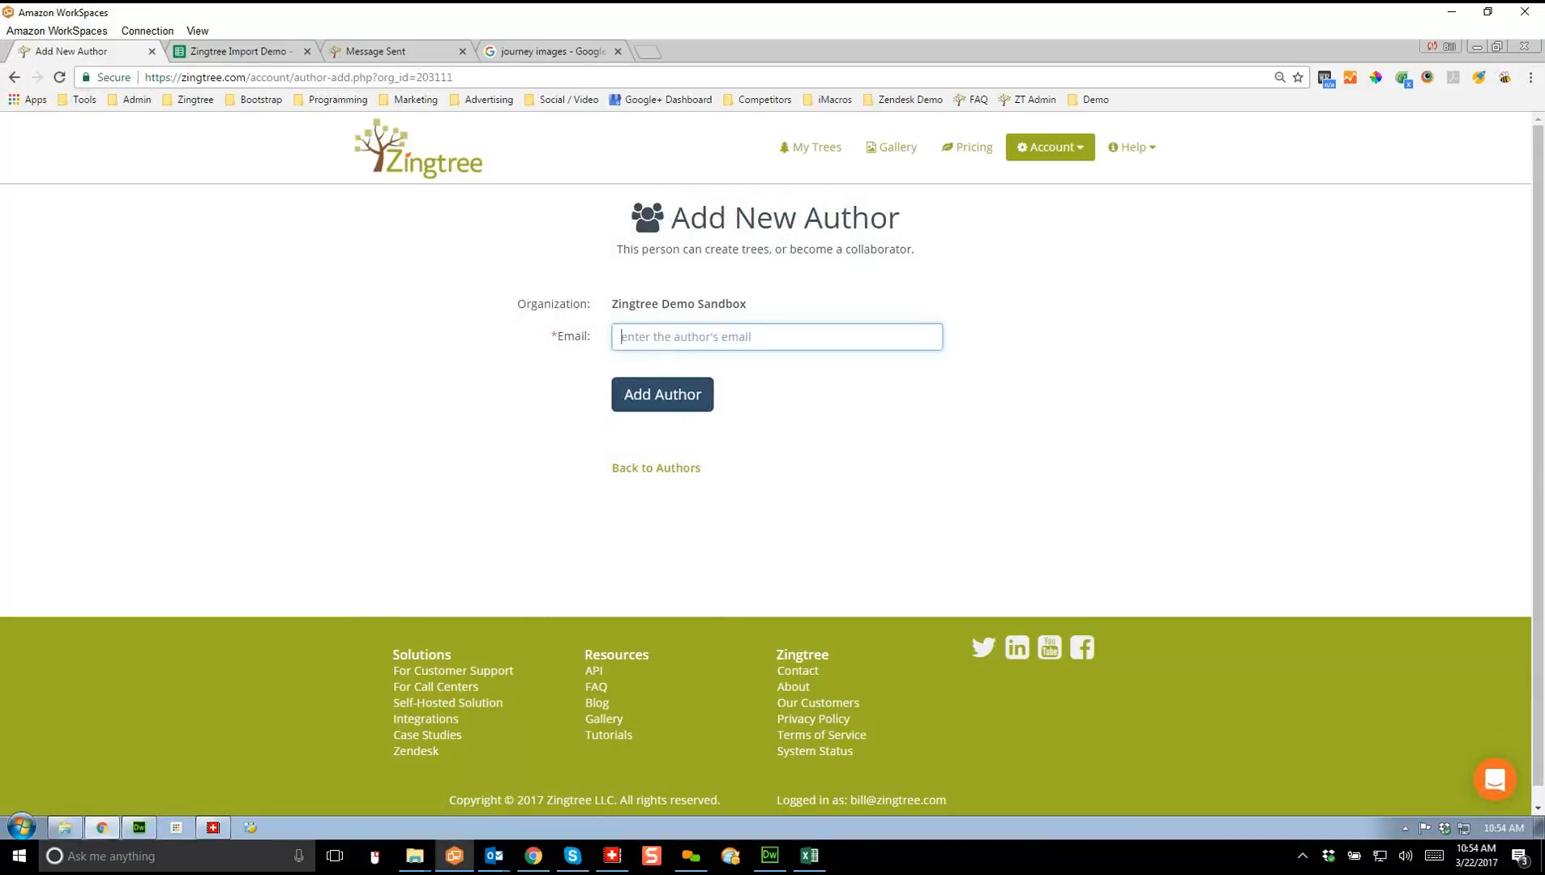
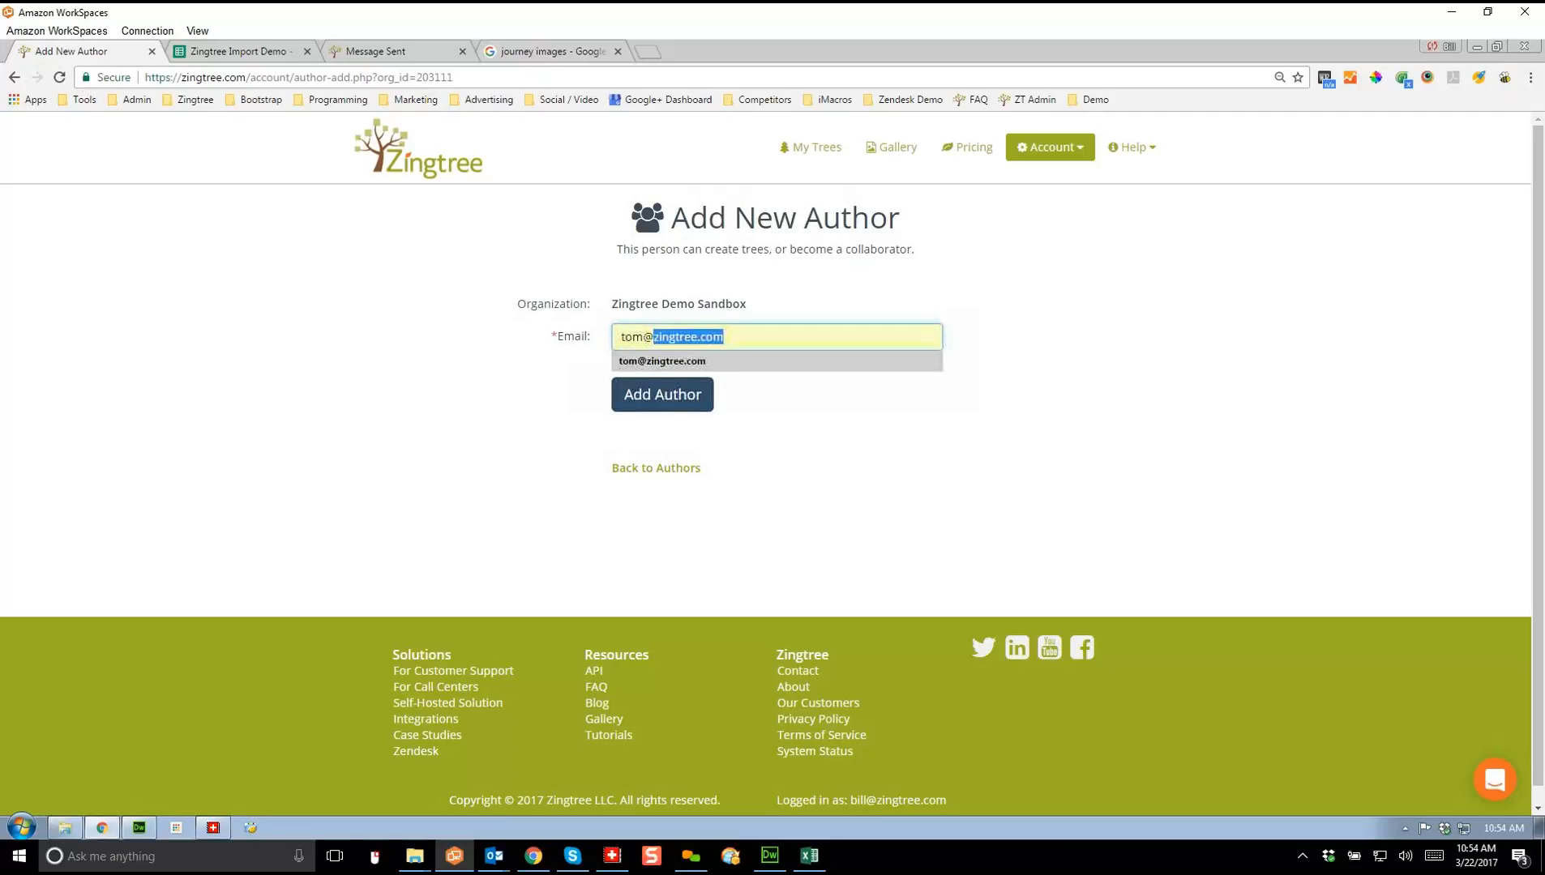
key("Return")
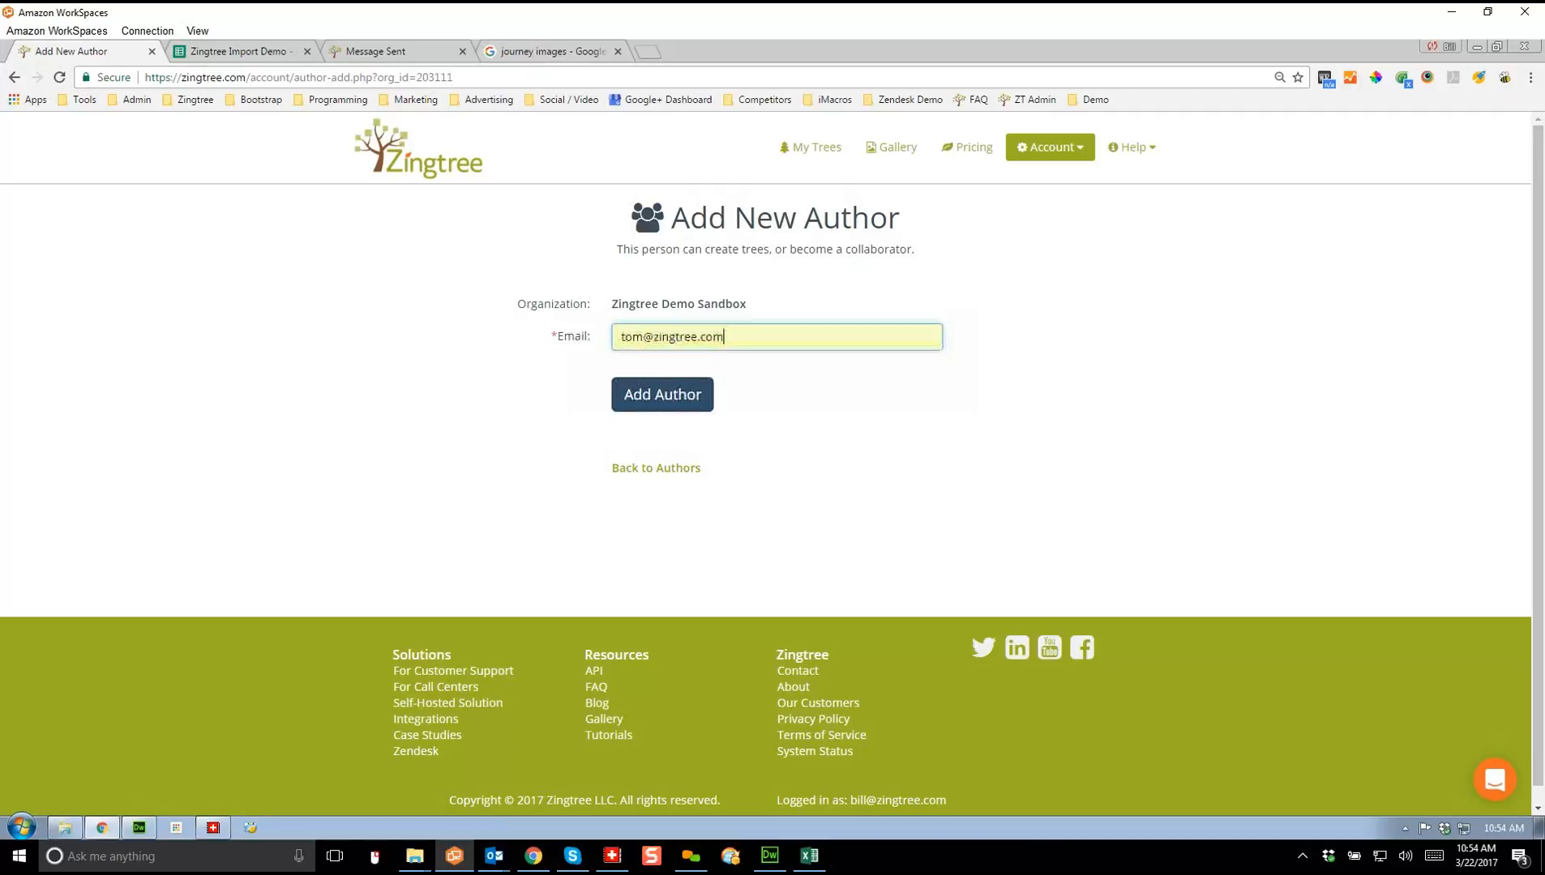
key("Return")
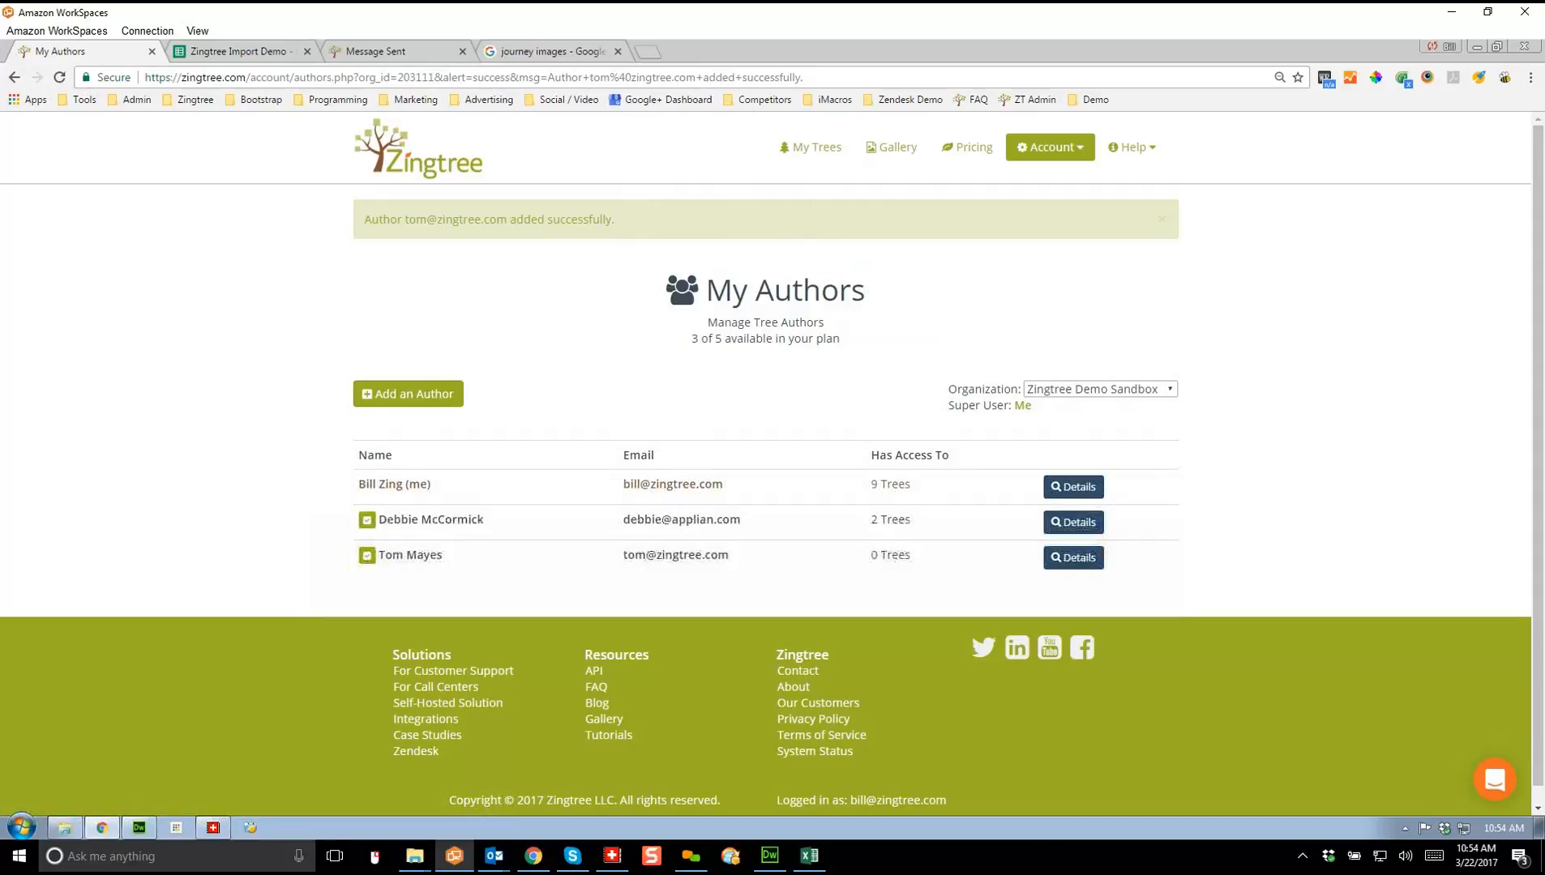
left_click(811, 147)
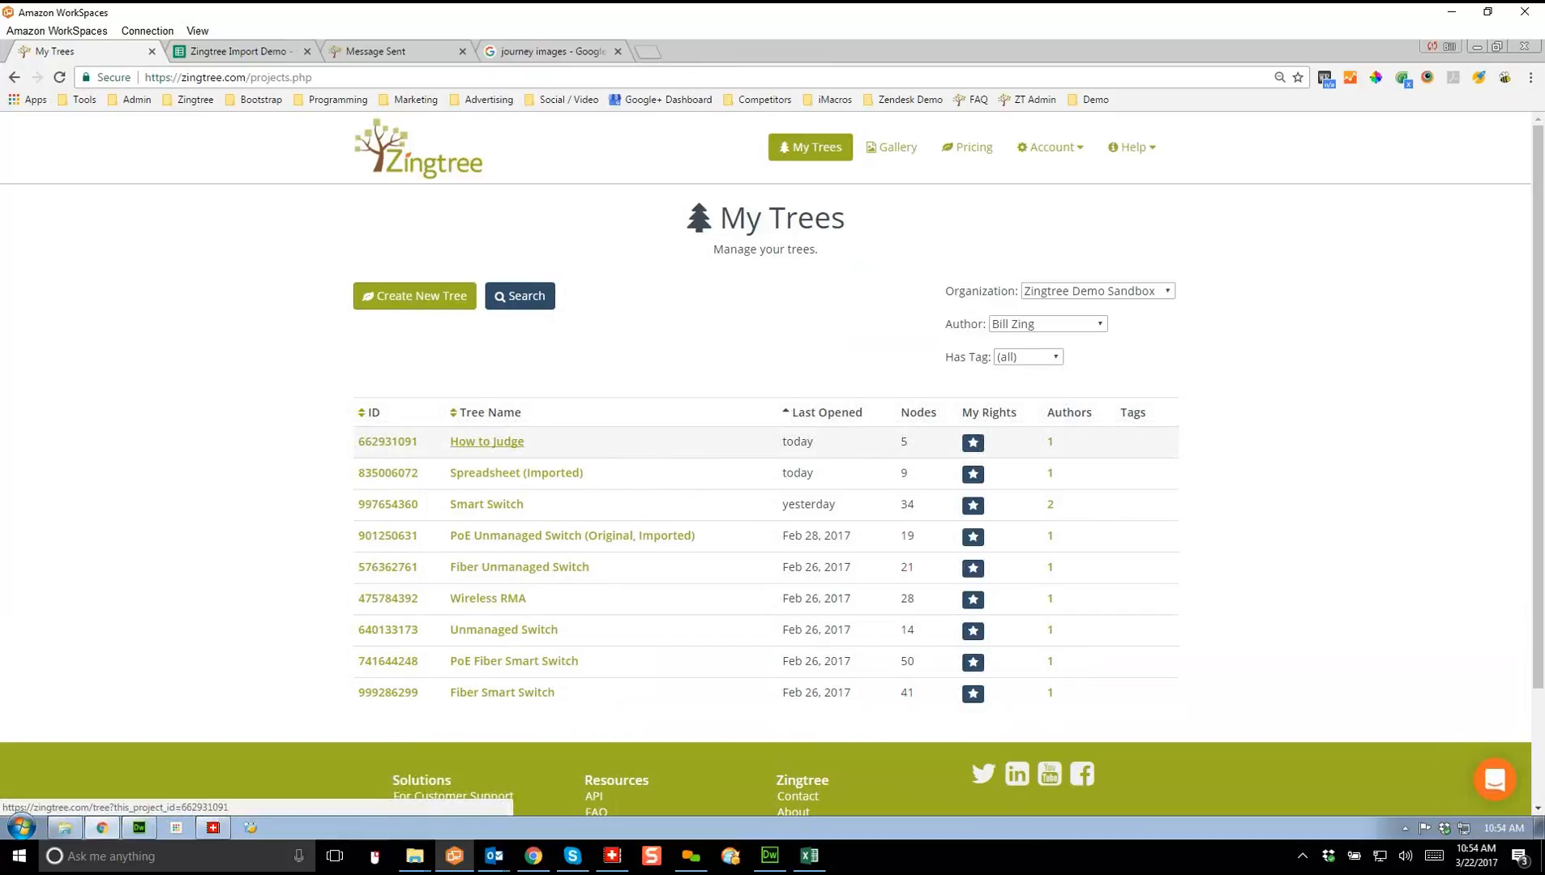
Step: Add the newly added author as a collaborator on the How to Judge tree
left_click(487, 441)
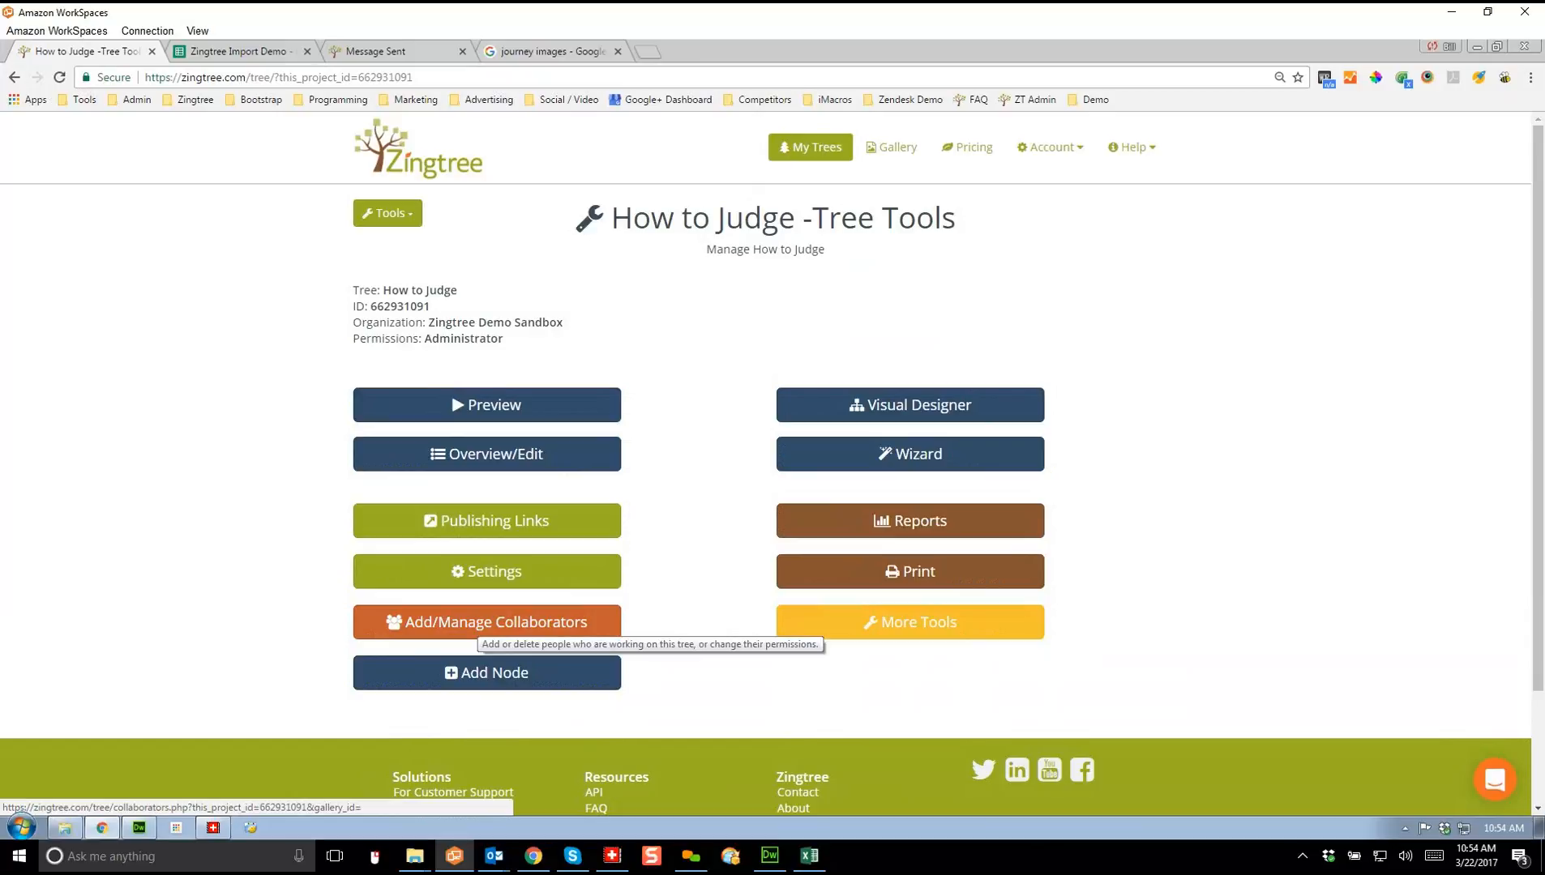
left_click(482, 623)
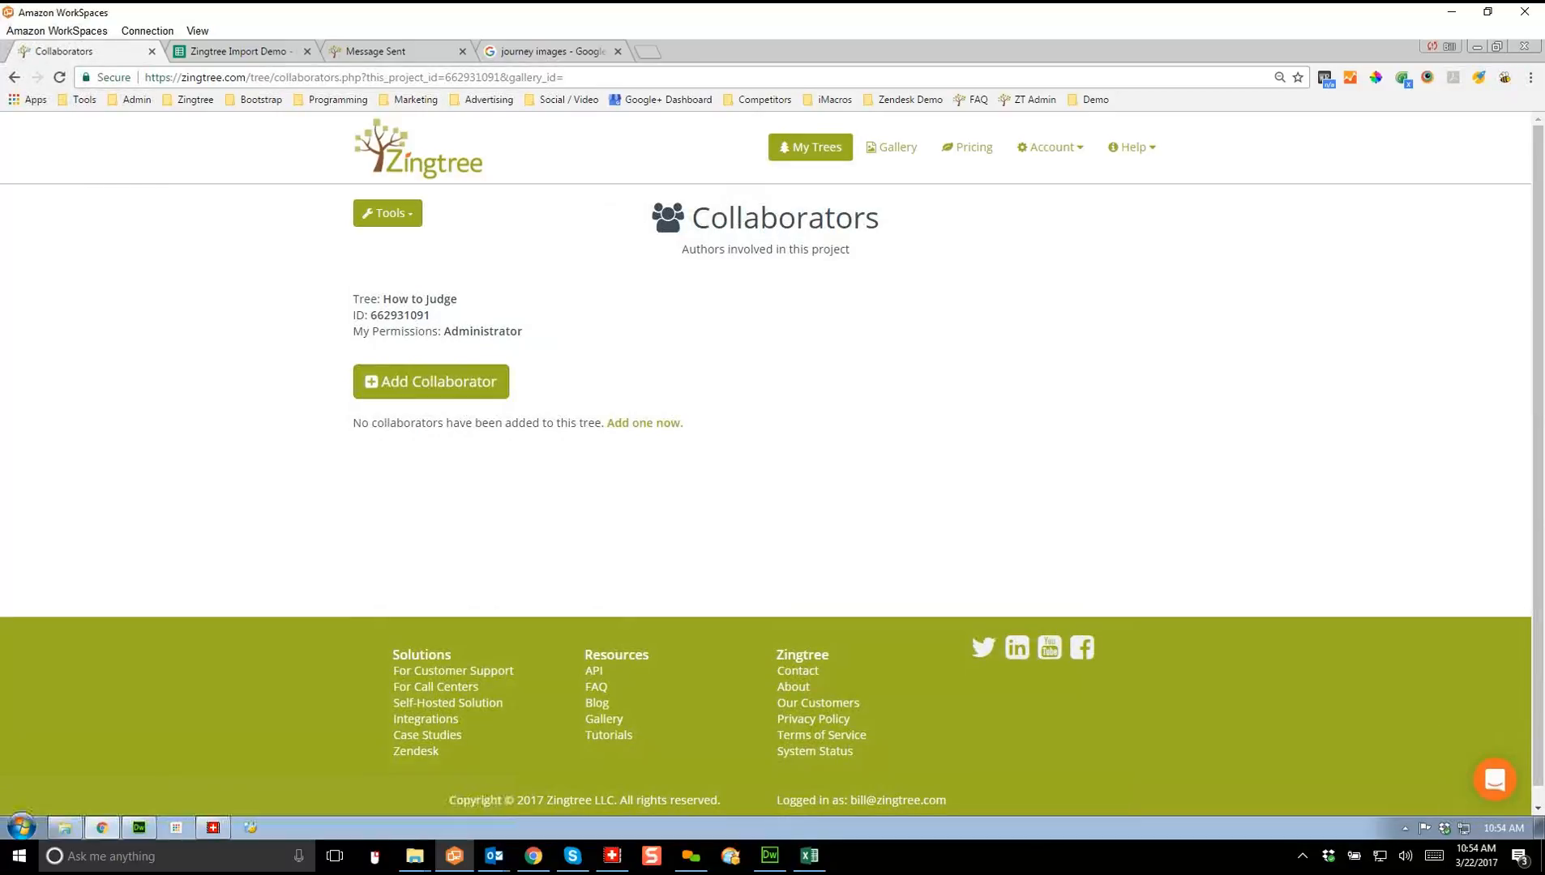
left_click(430, 381)
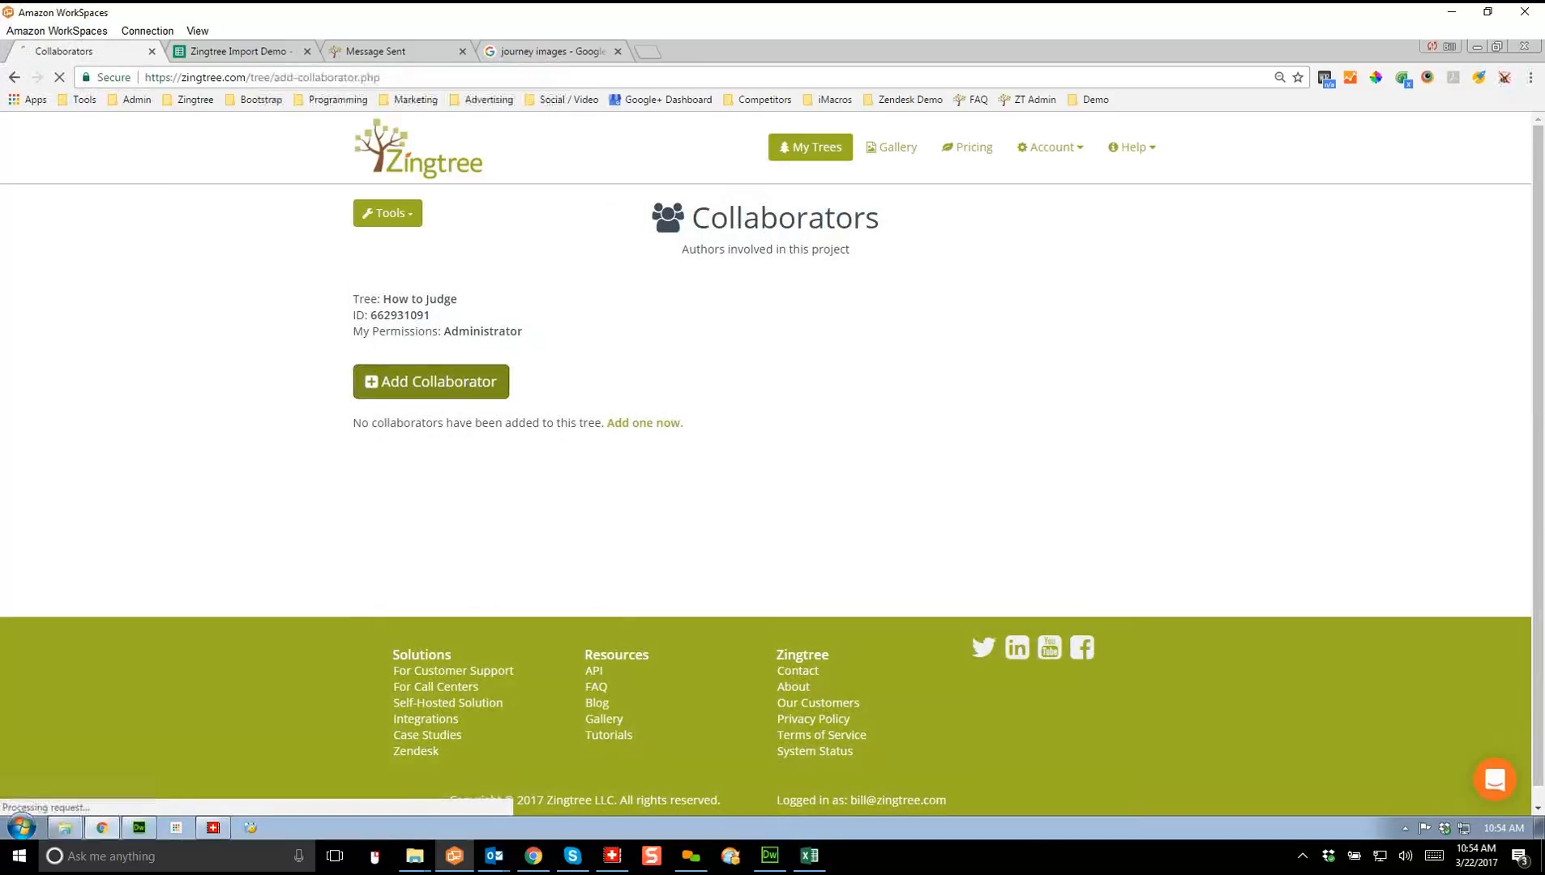
left_click(615, 349)
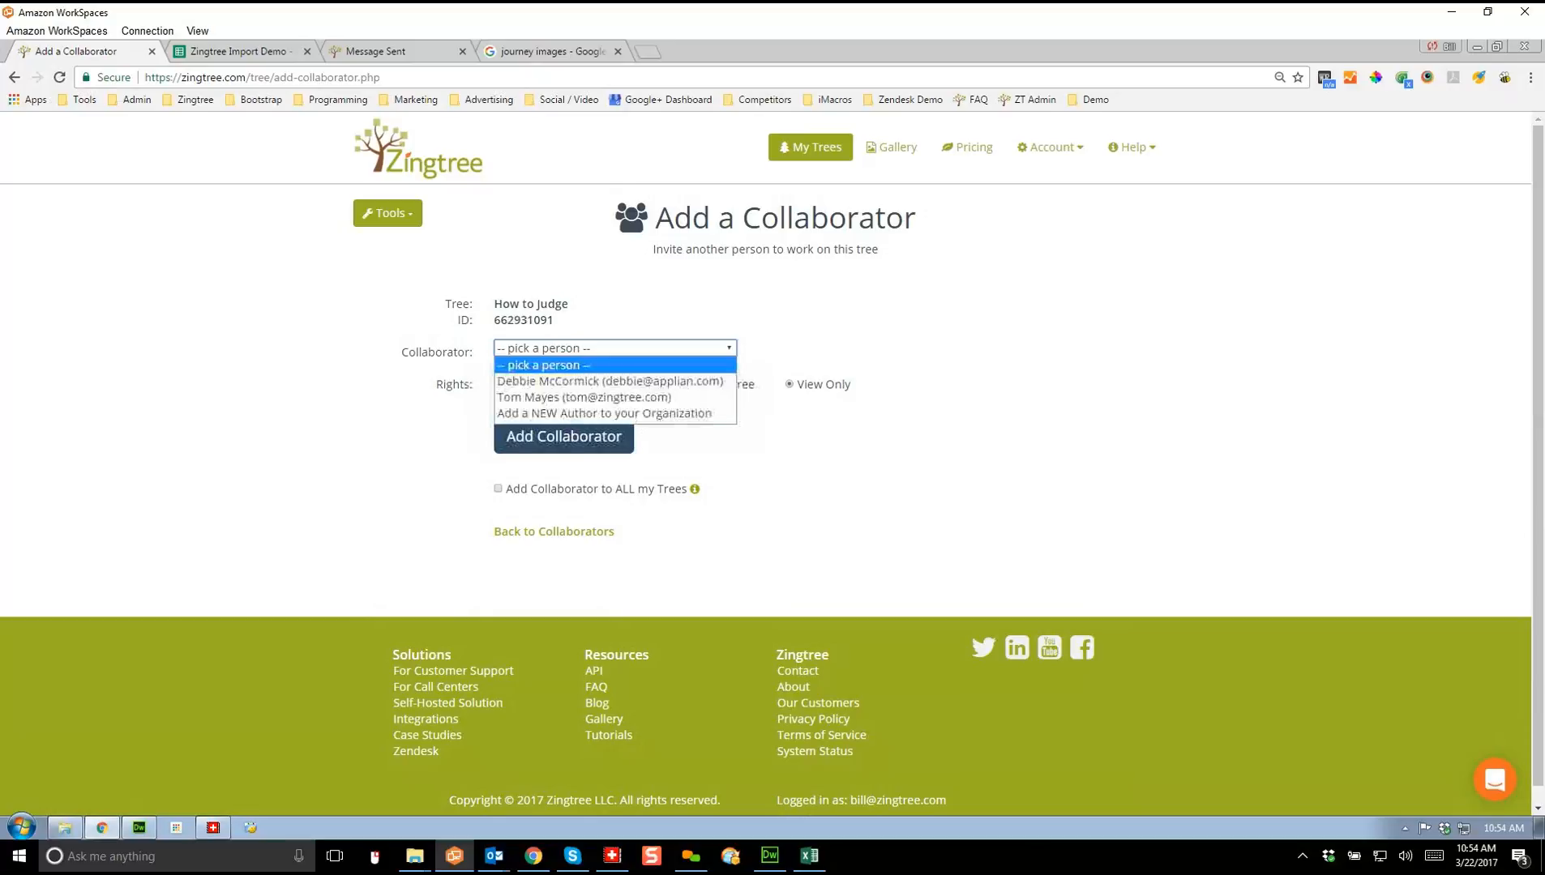
left_click(583, 398)
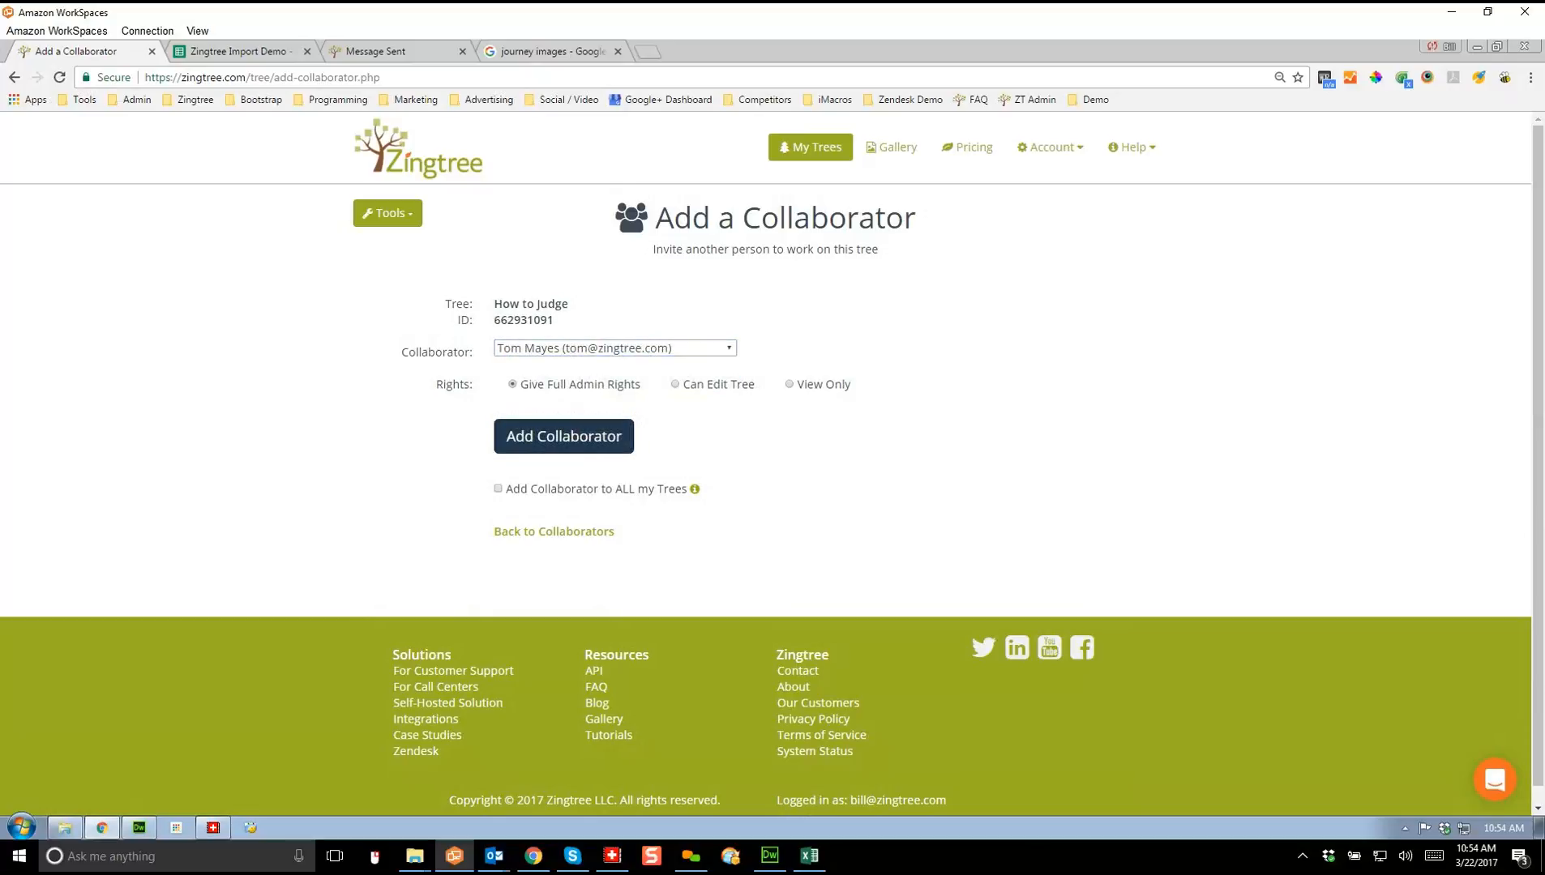
left_click(564, 436)
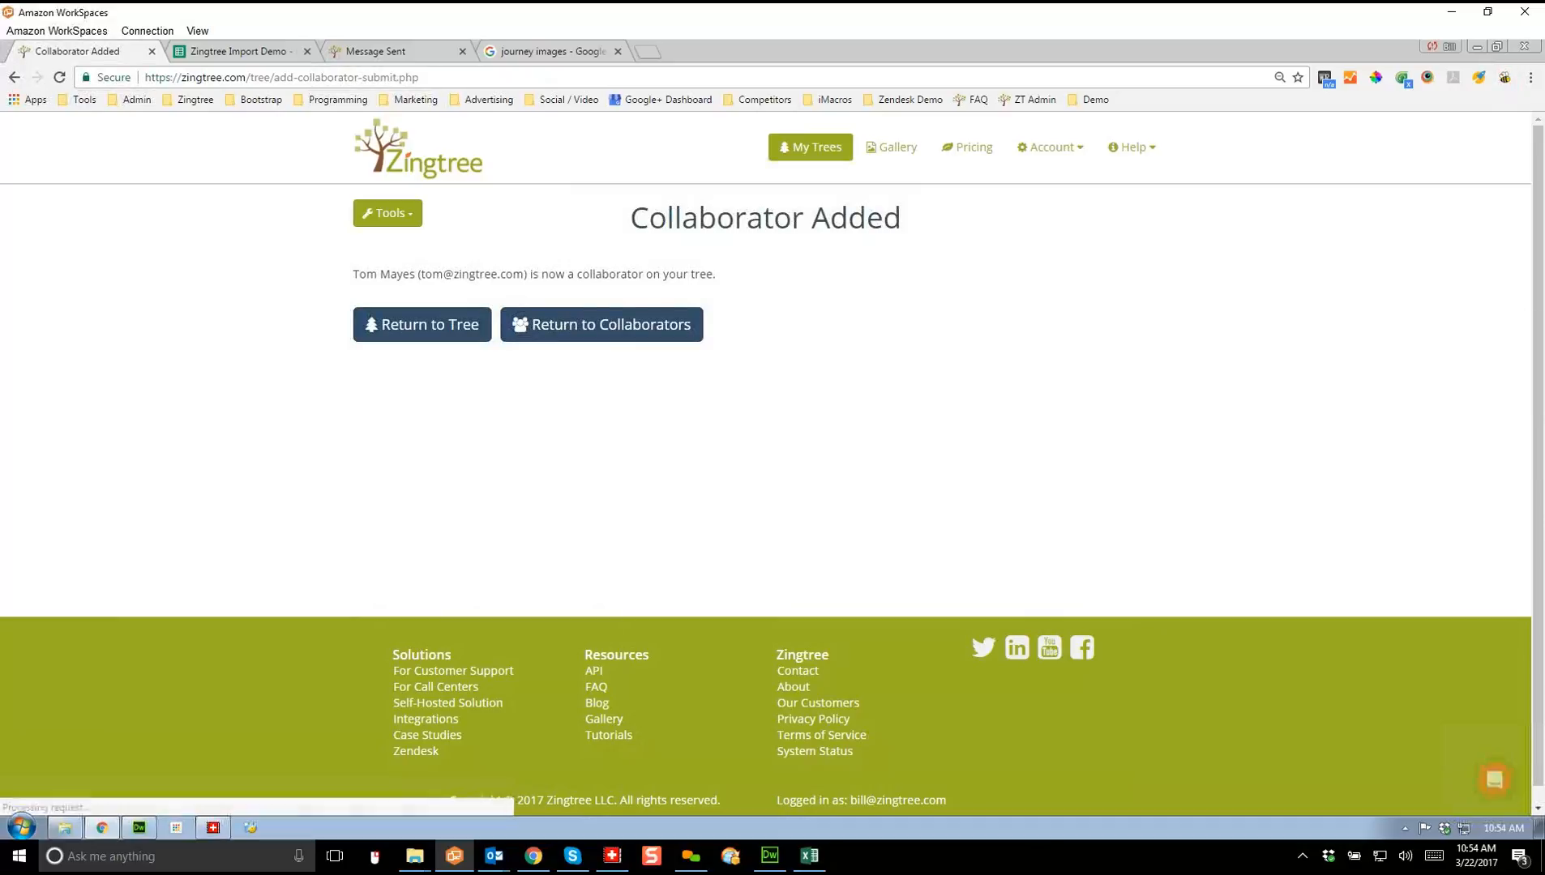
Step: Save the new collaborator's Editor permission and go back to My Trees
left_click(601, 324)
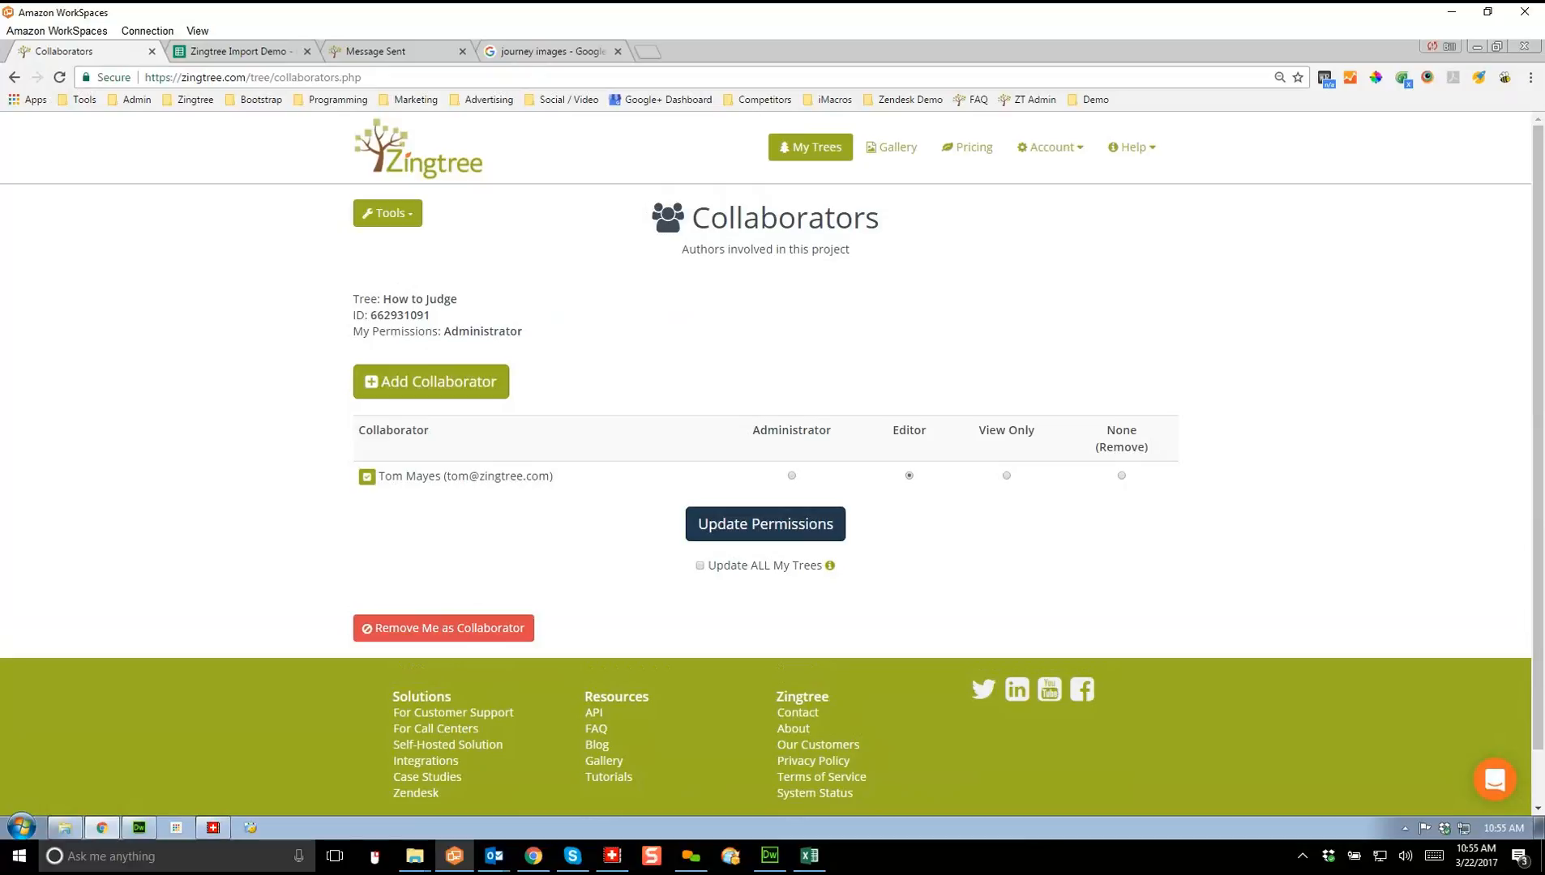
left_click(765, 523)
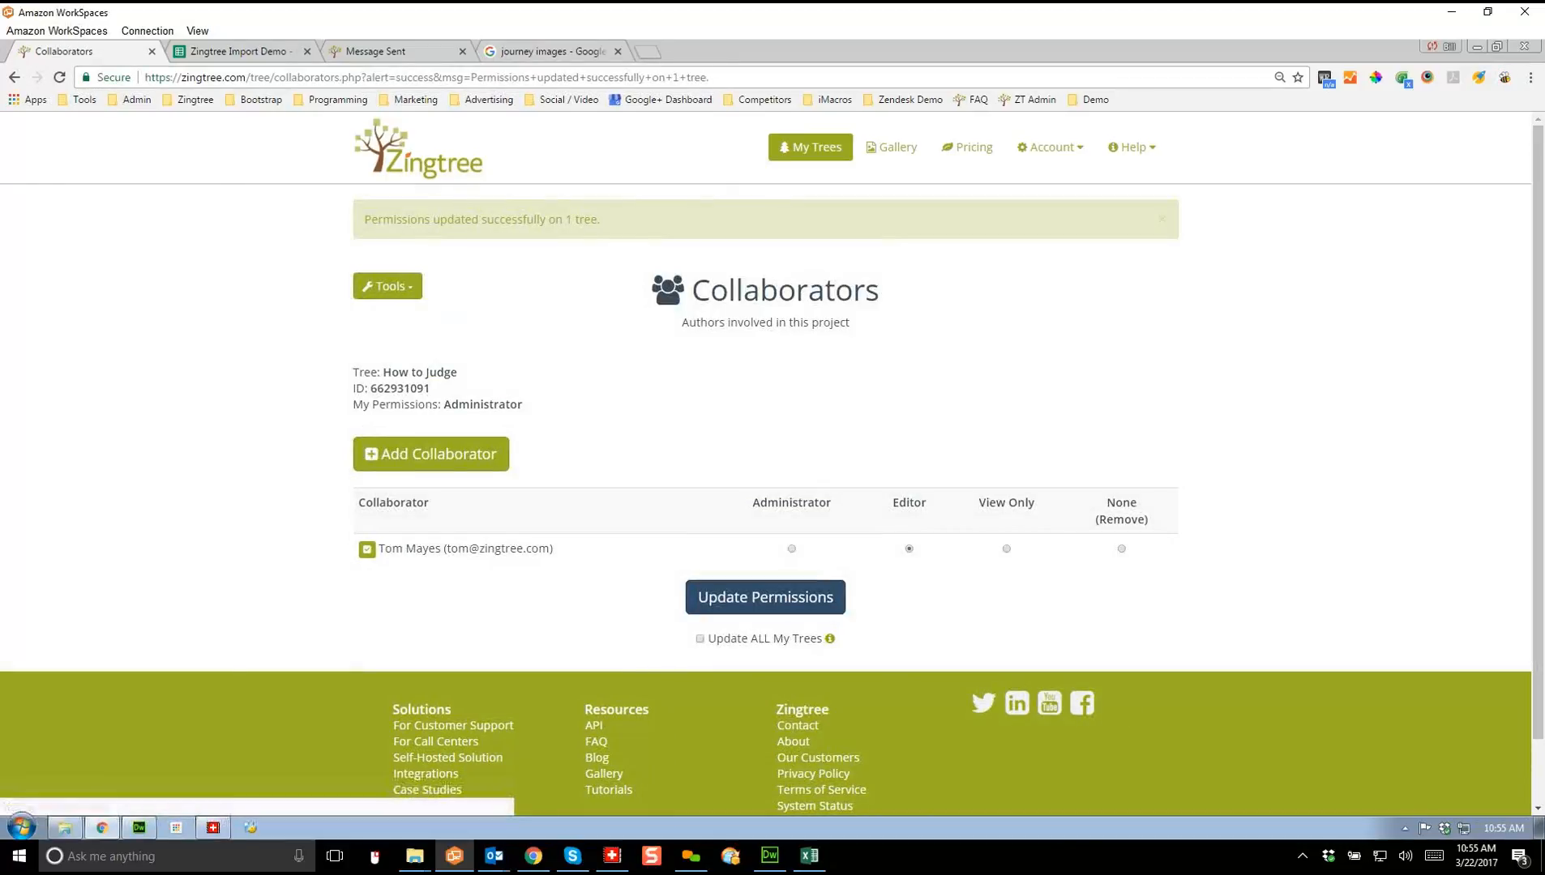
left_click(811, 148)
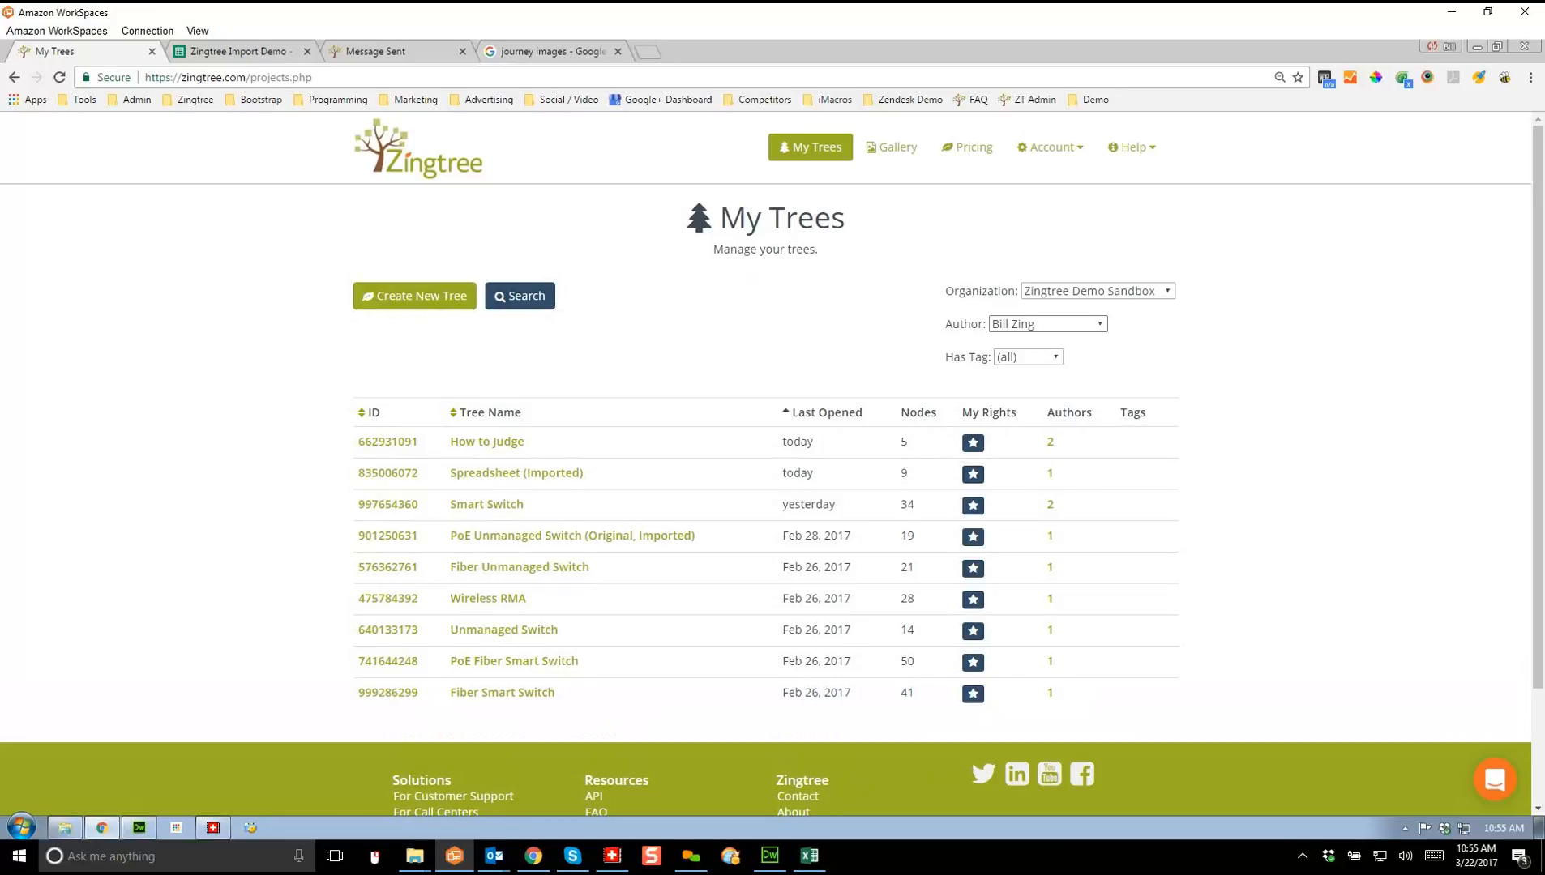
Step: Filter the trees by each collaborator, then take admin access to PoE Unmanaged Switch (Enhanced)
left_click(1046, 323)
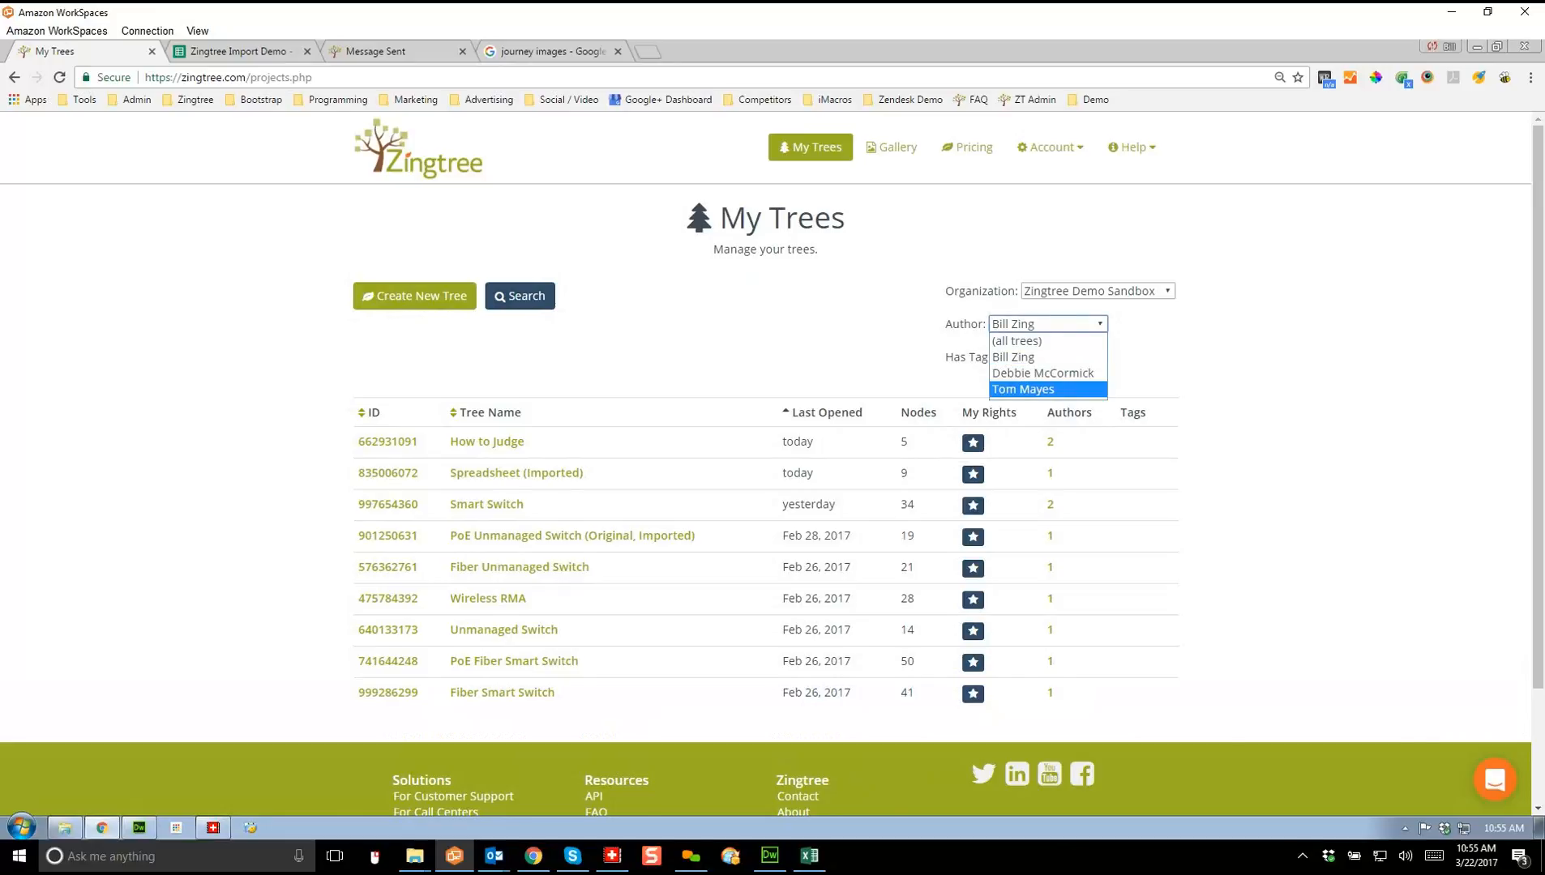
left_click(1024, 389)
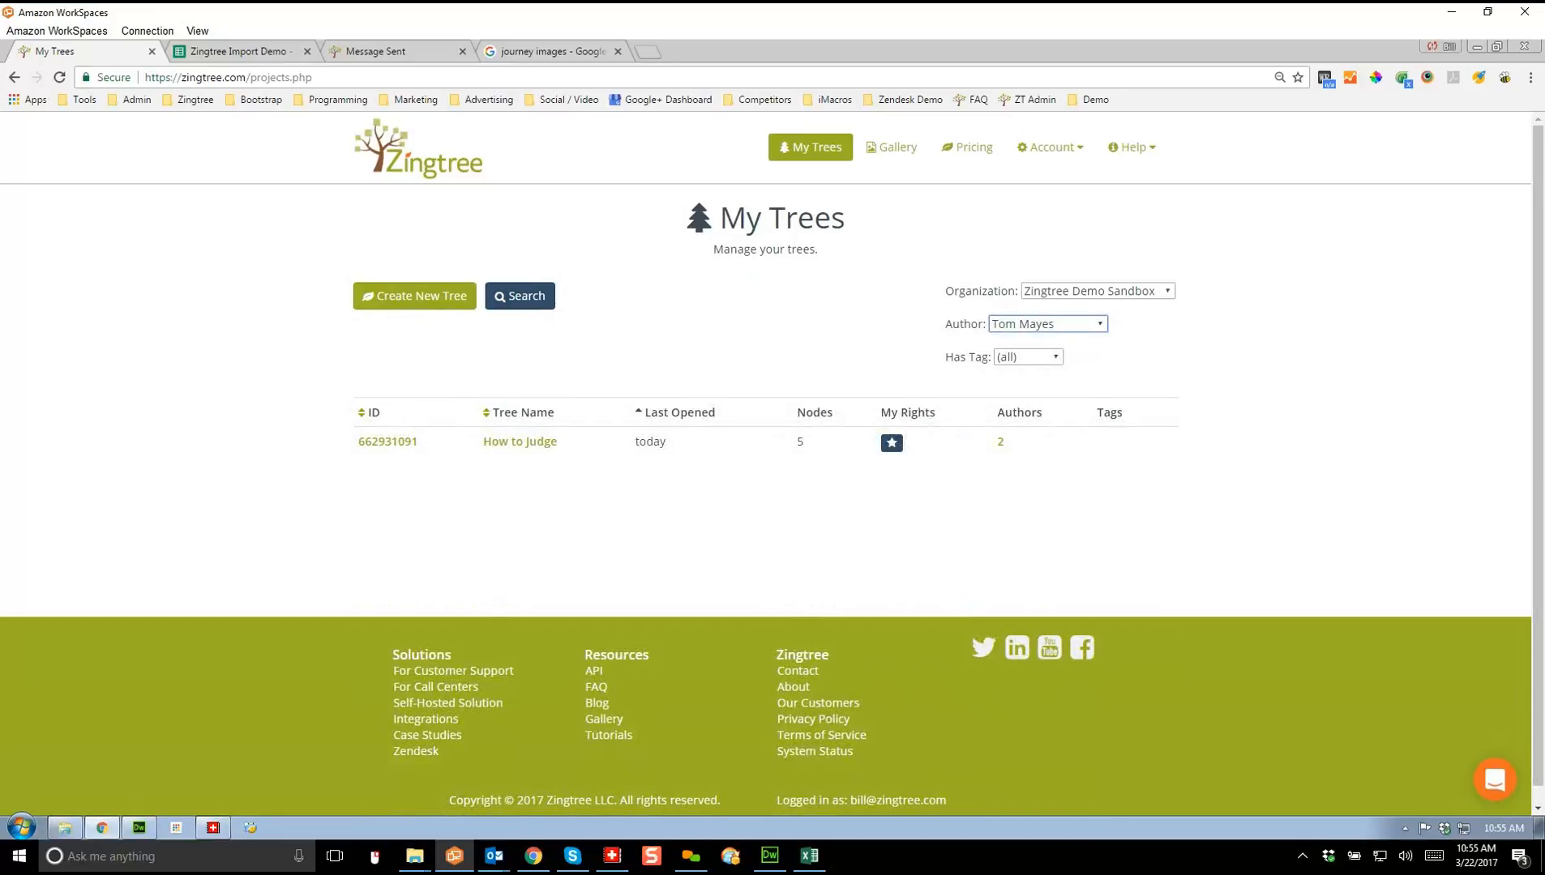
left_click(1046, 323)
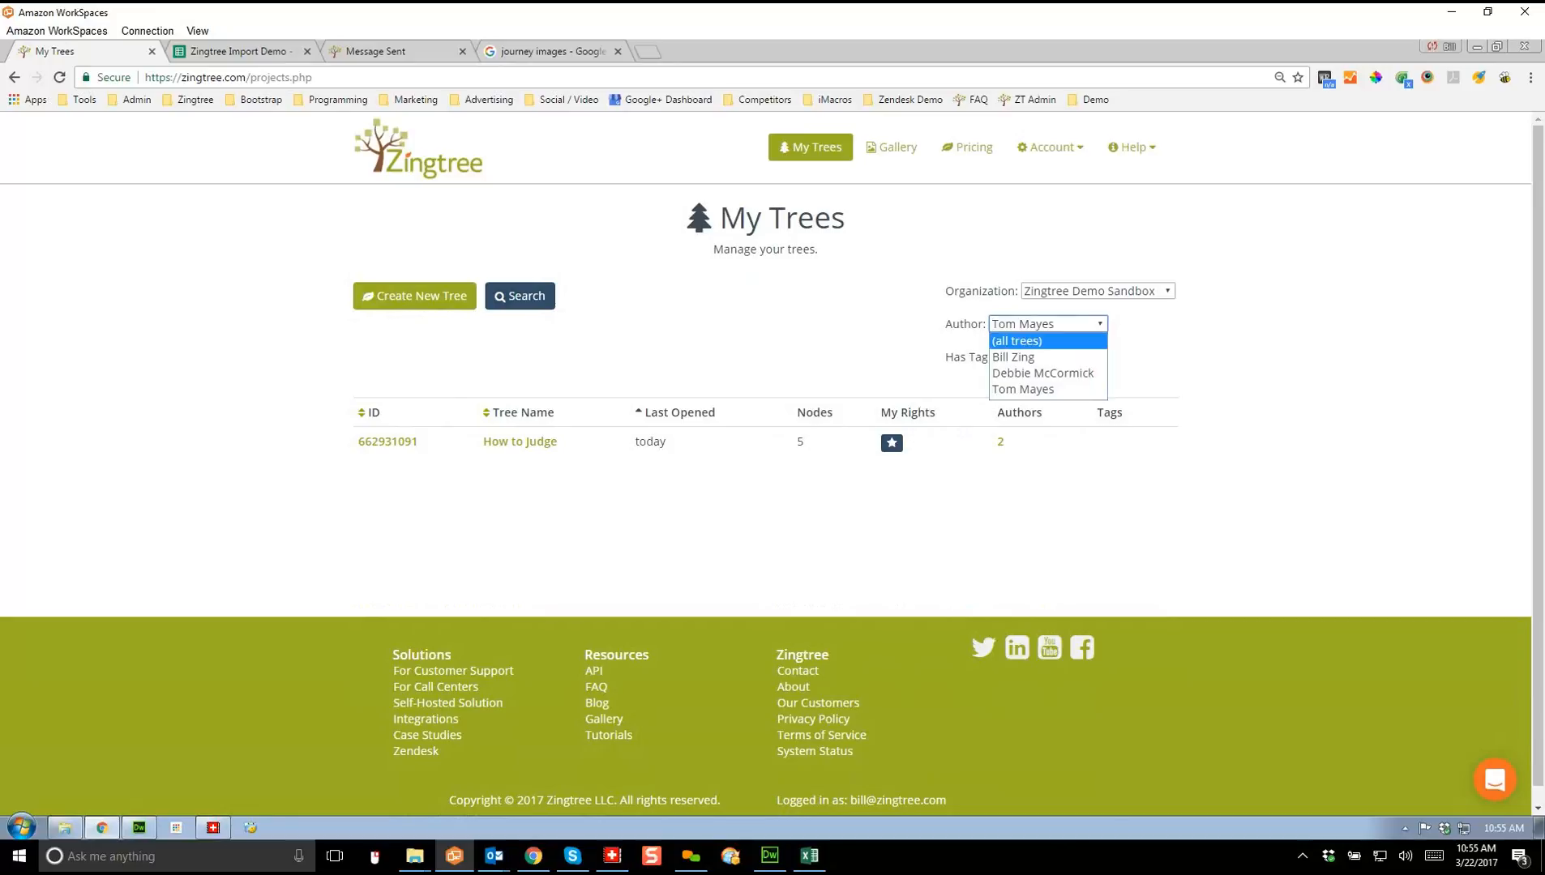
left_click(1026, 374)
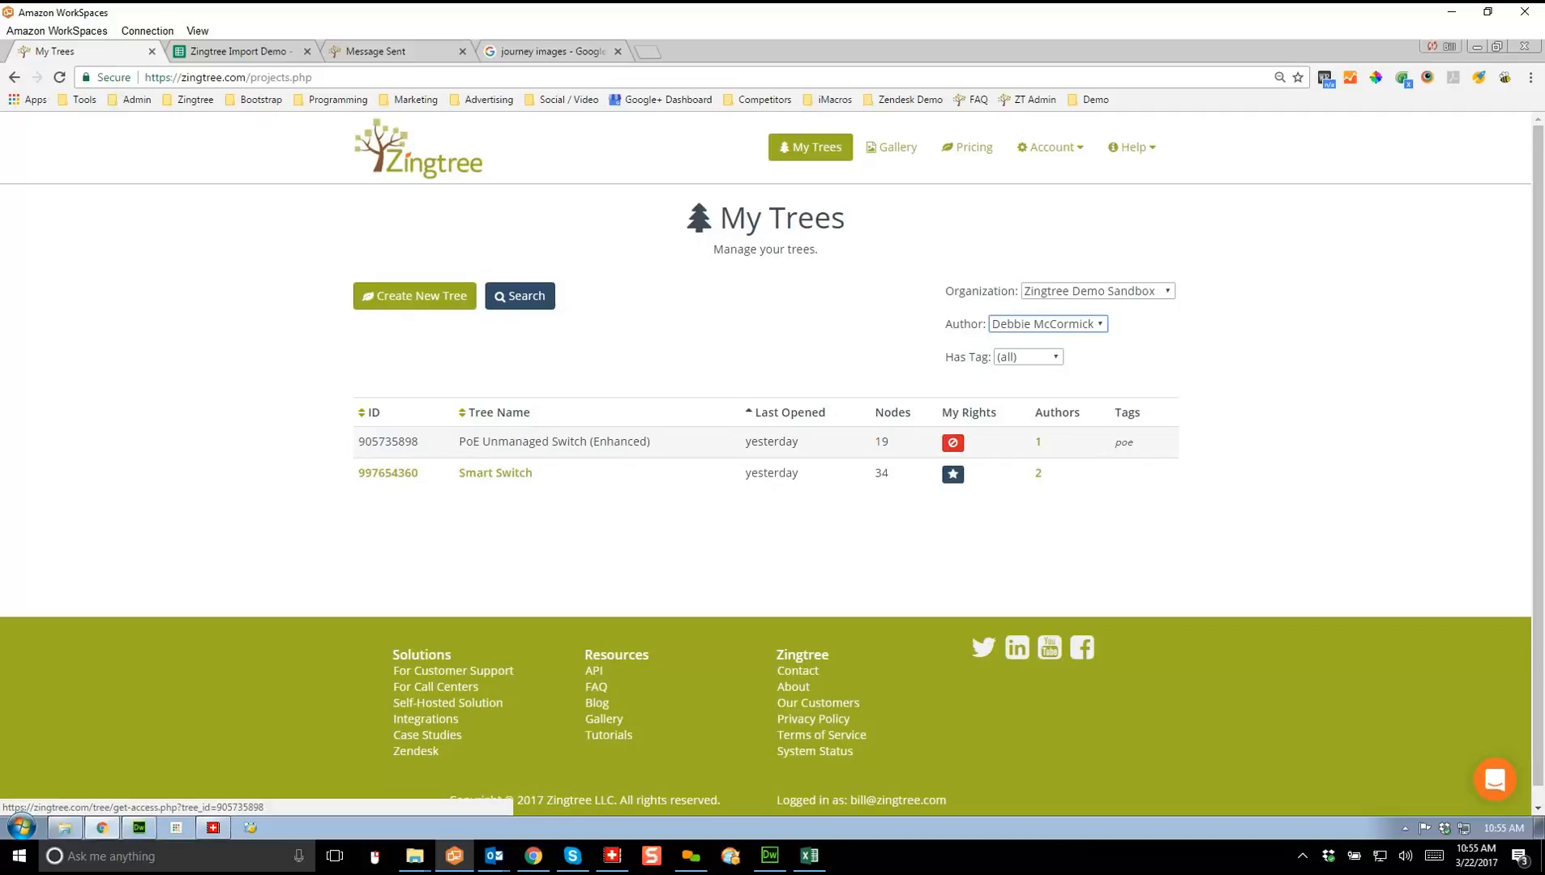
left_click(952, 443)
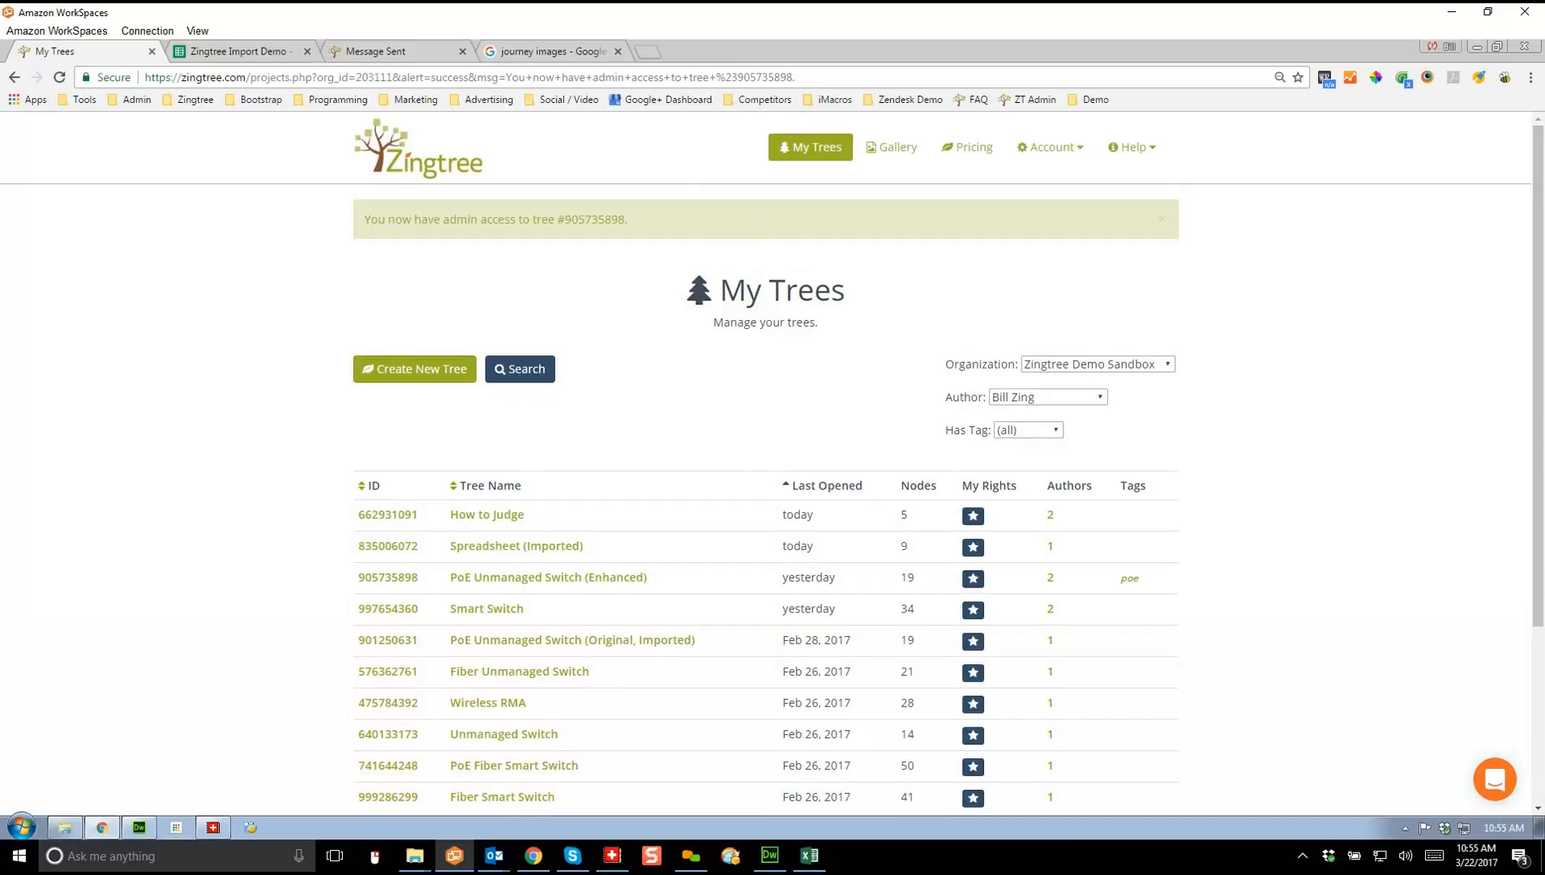
Step: Filter My Trees by the other author to list PoE Unmanaged Switch (Enhanced) and Smart Switch
left_click(1048, 396)
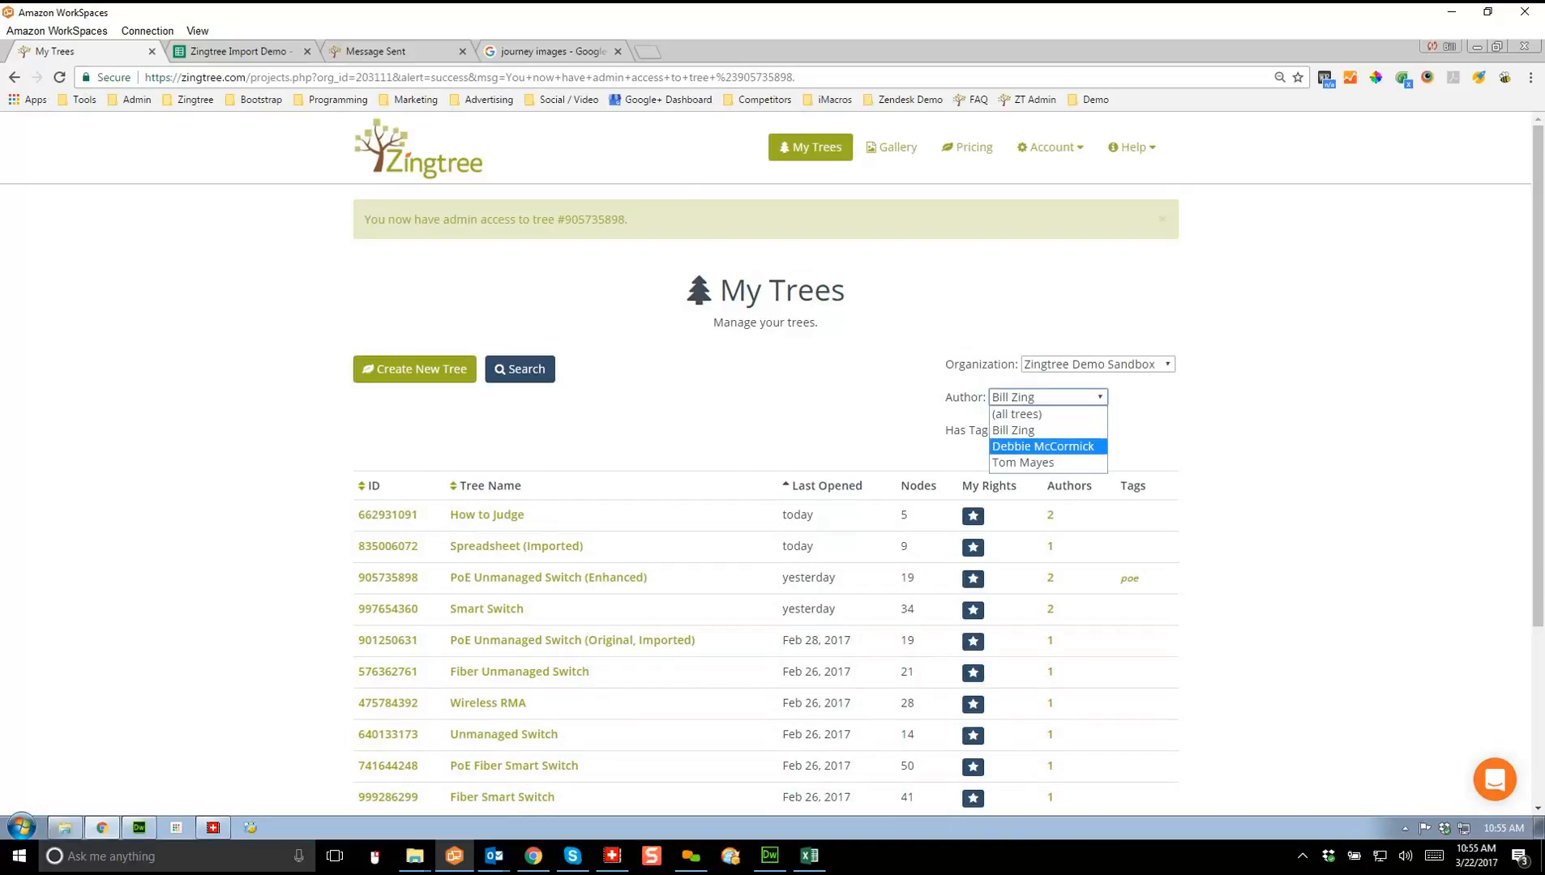
left_click(1046, 445)
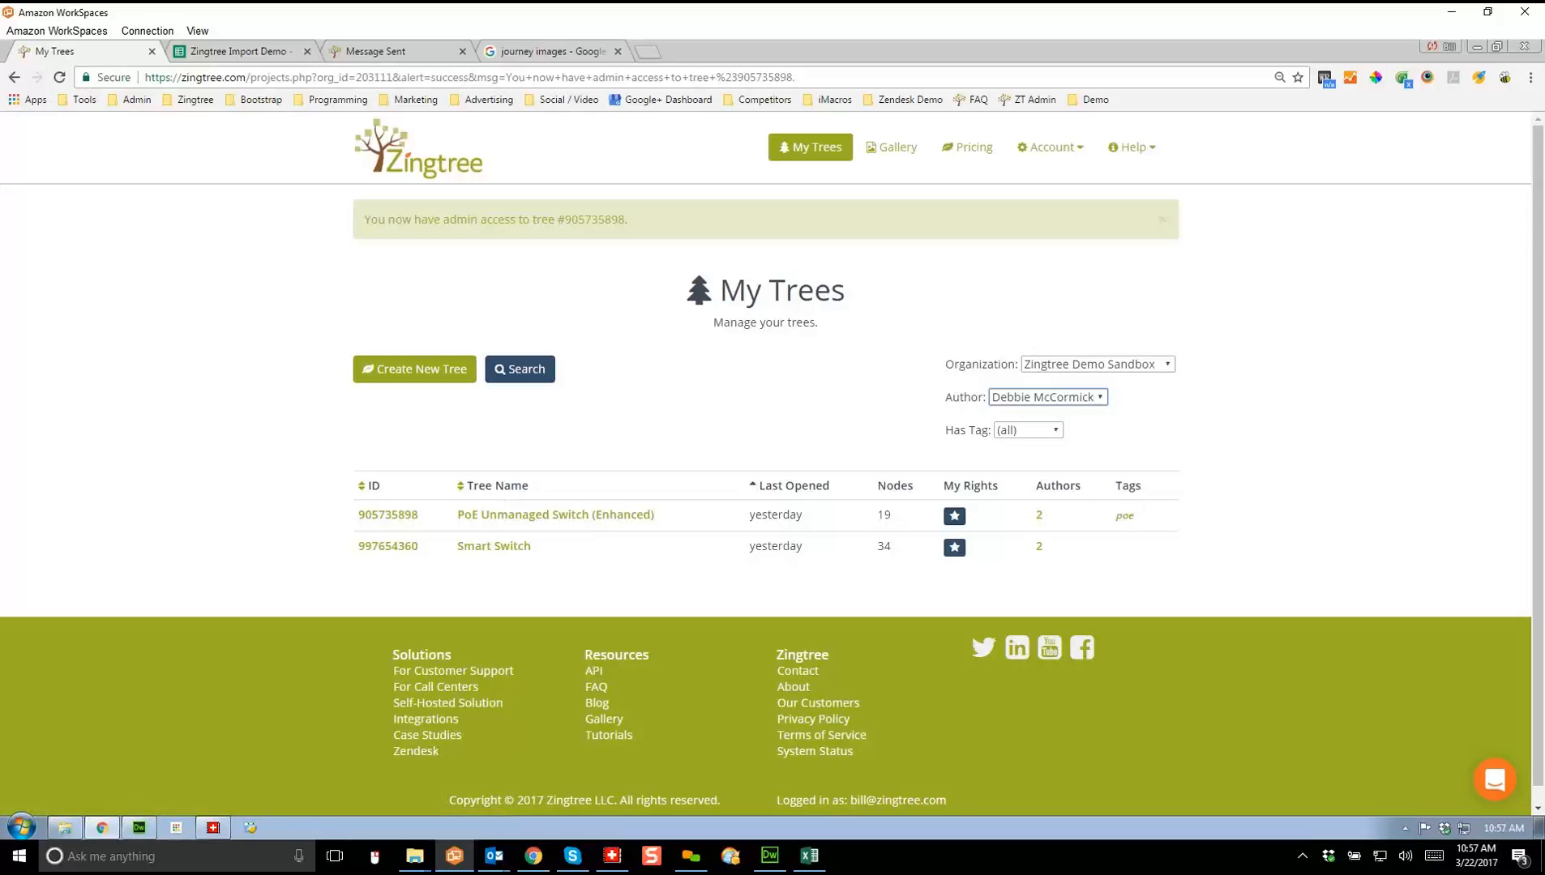
Step: Set the Author filter back to (all trees)
left_click(1048, 397)
left_click(1034, 414)
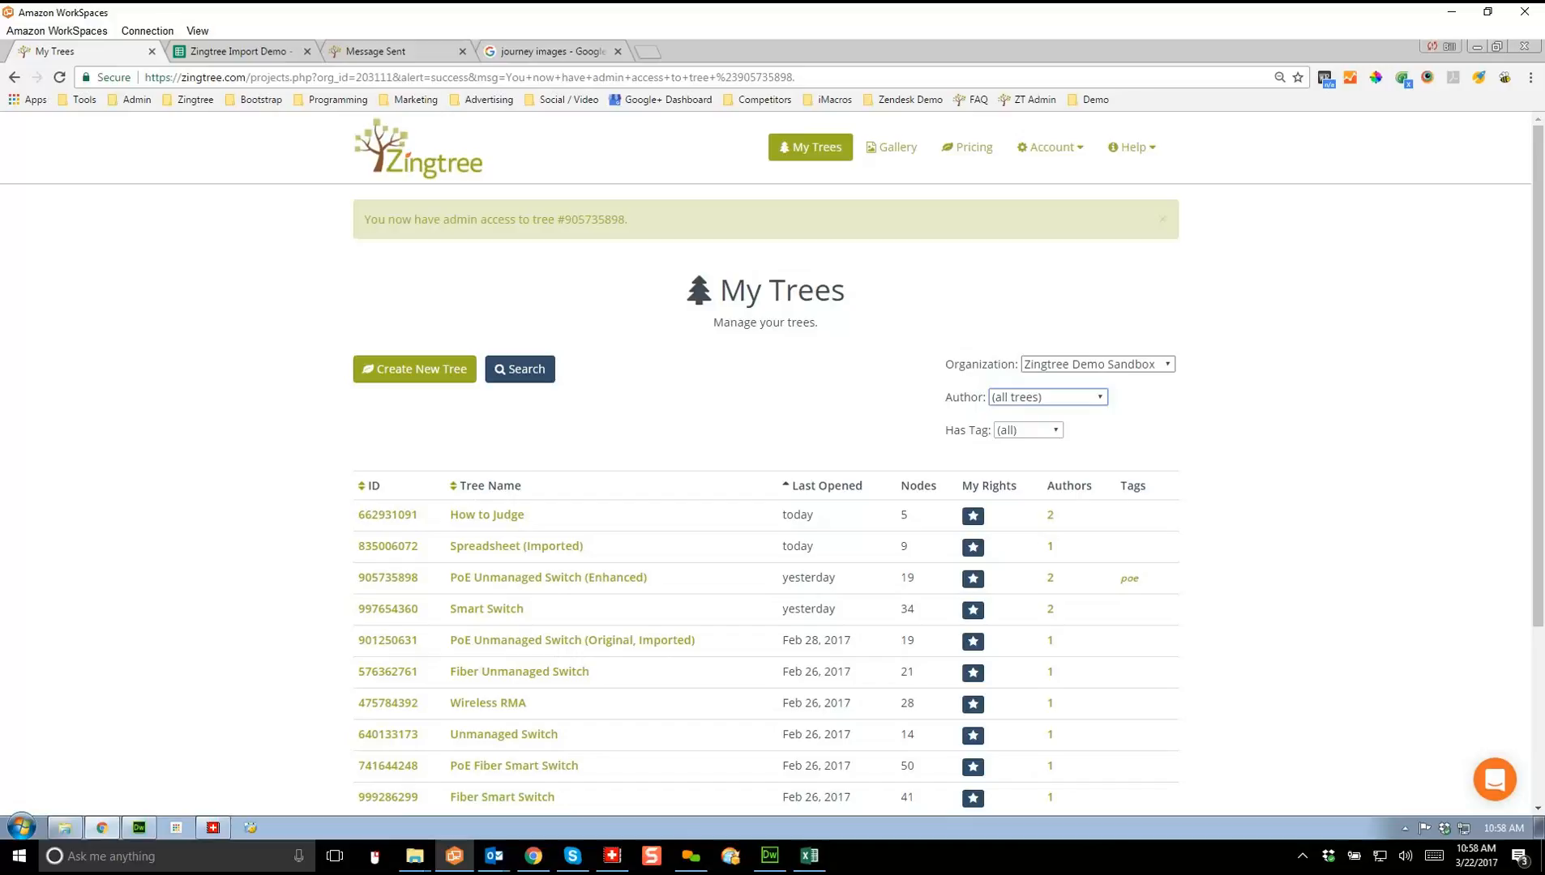
Step: Switch the organization to Zingtree Gallery
left_click(1097, 365)
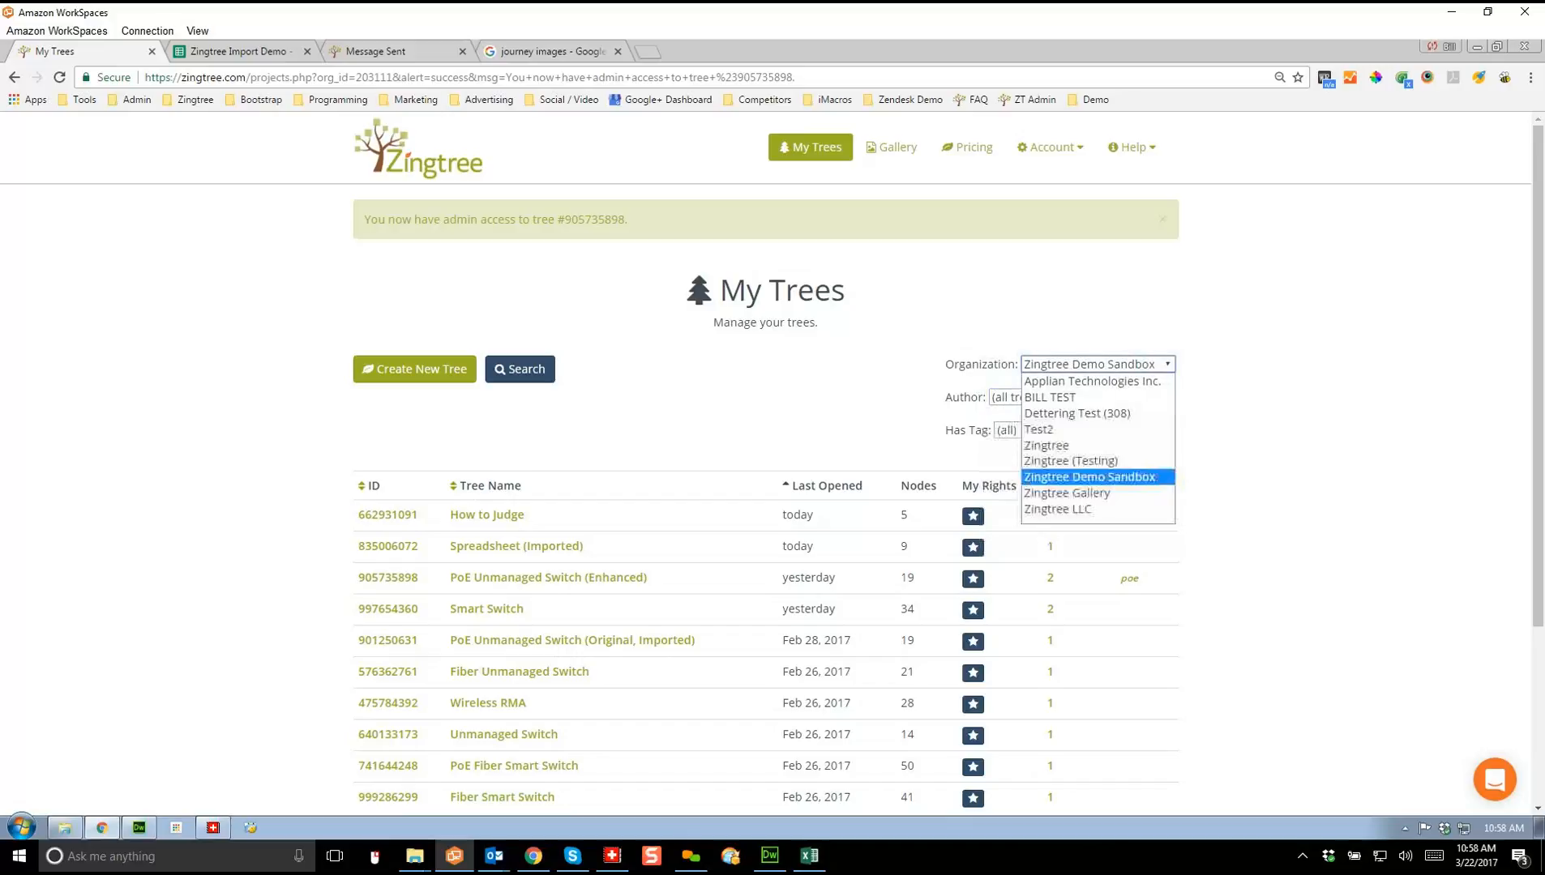
left_click(1068, 494)
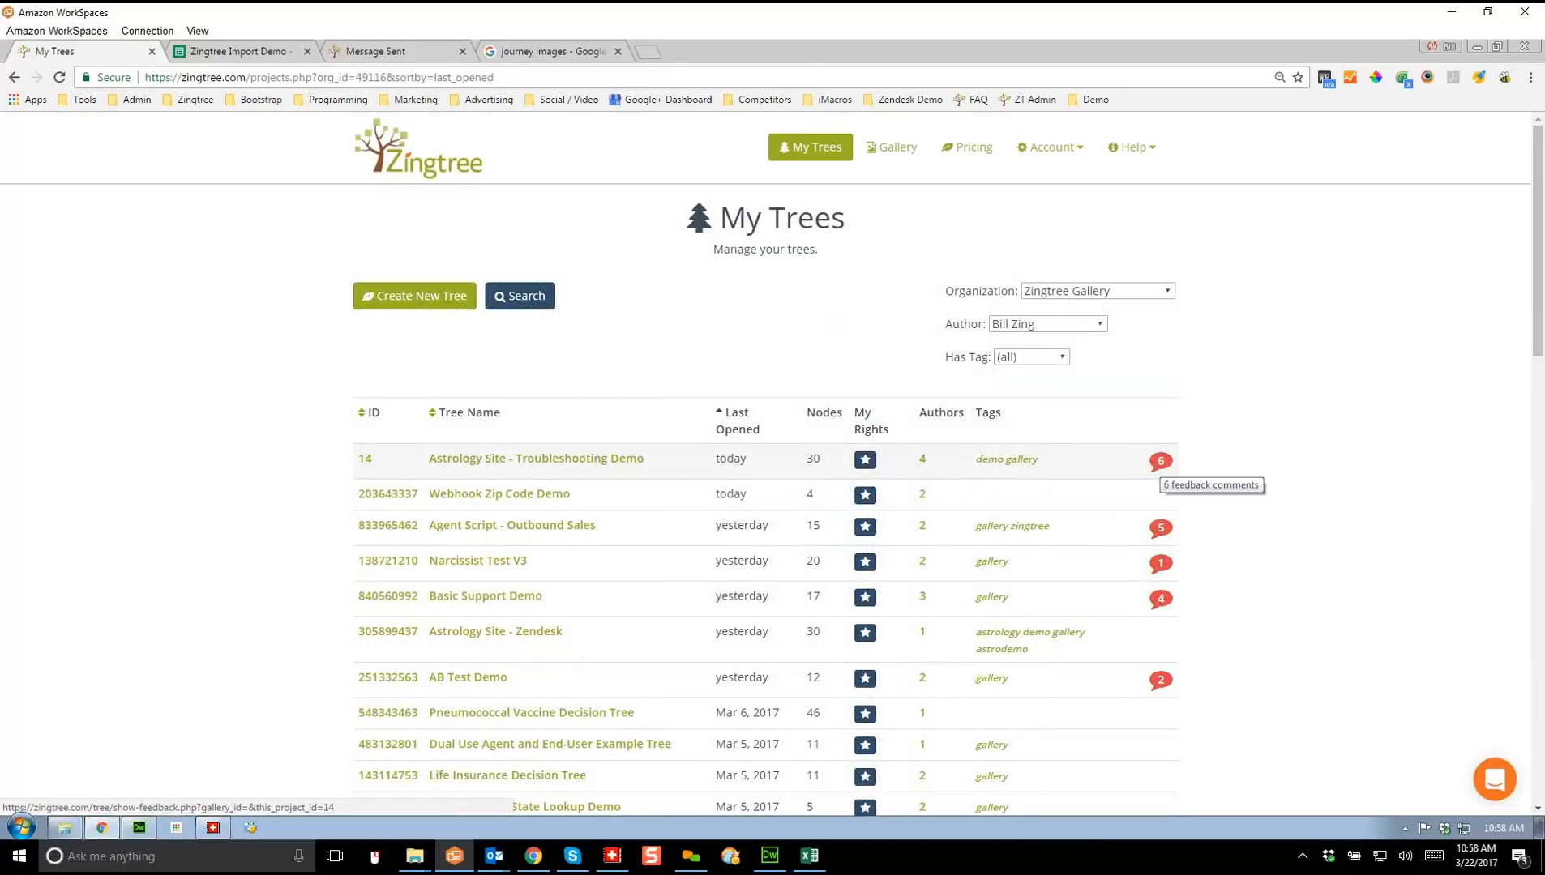
Step: Delete the Jan 1, 2017 feedback comment on Astrology Site and return to My Trees
left_click(1160, 462)
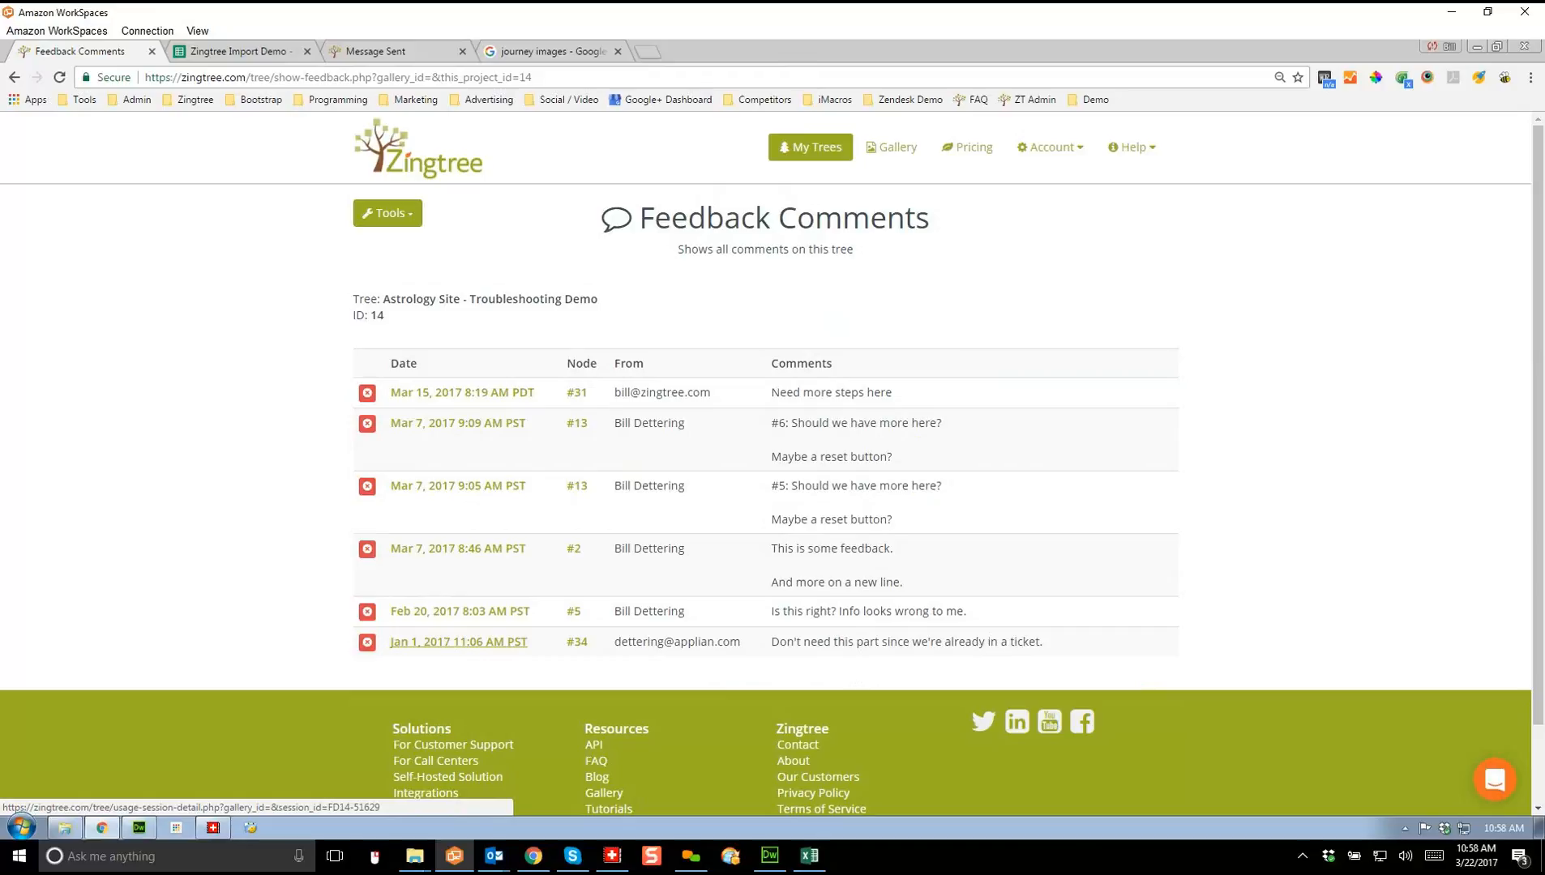
left_click(367, 643)
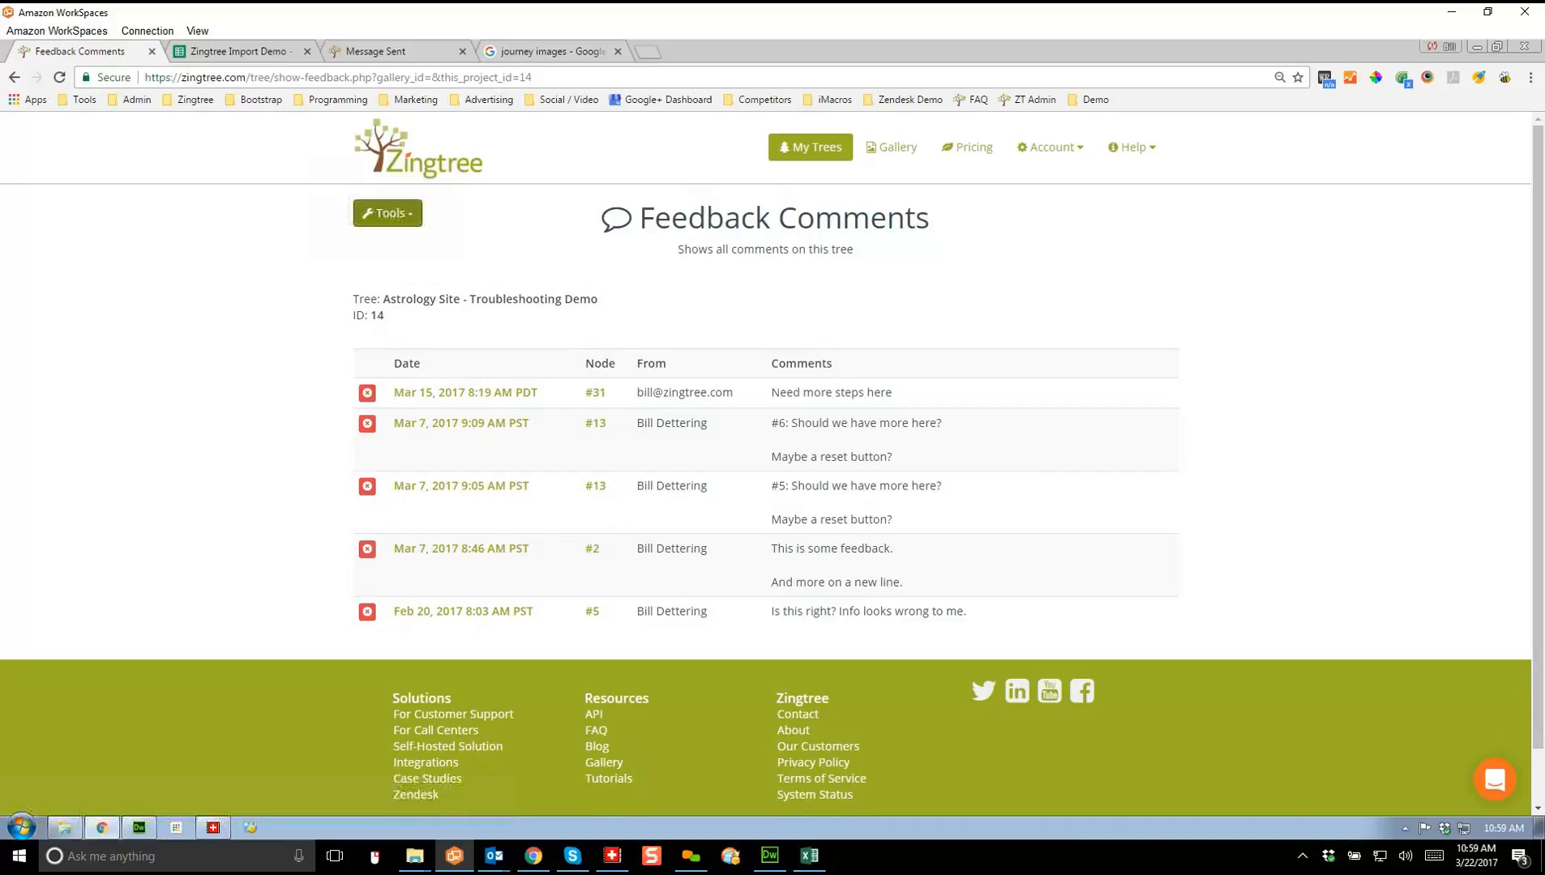
left_click(811, 148)
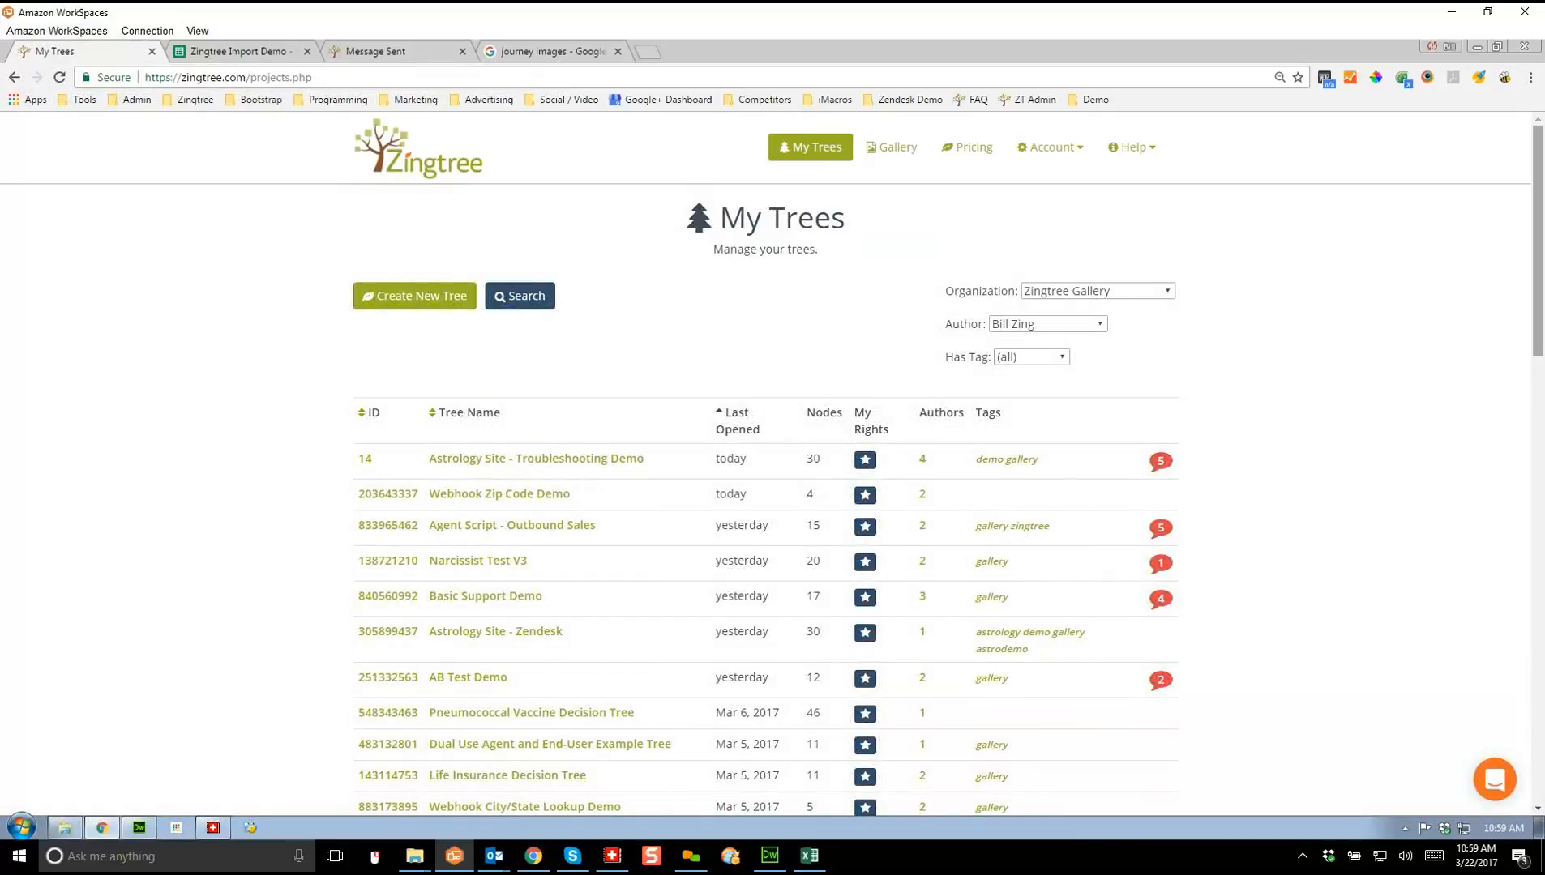
Step: Add the tags demo and zip to Webhook Zip Code Demo's settings, save, and go back to My Trees
scroll(765, 462, "down", 1)
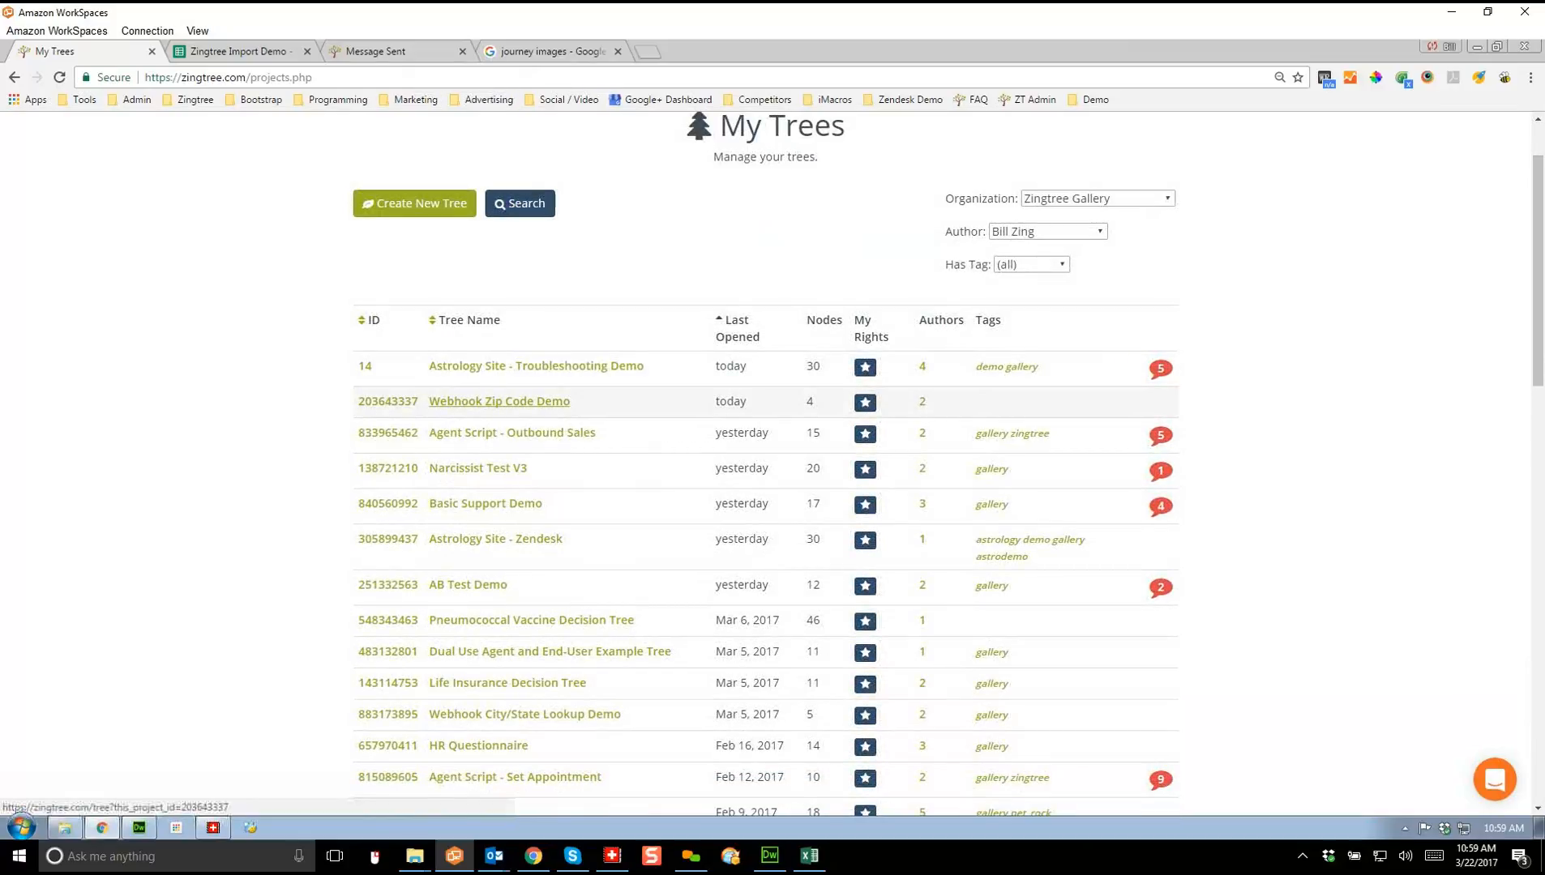
left_click(499, 401)
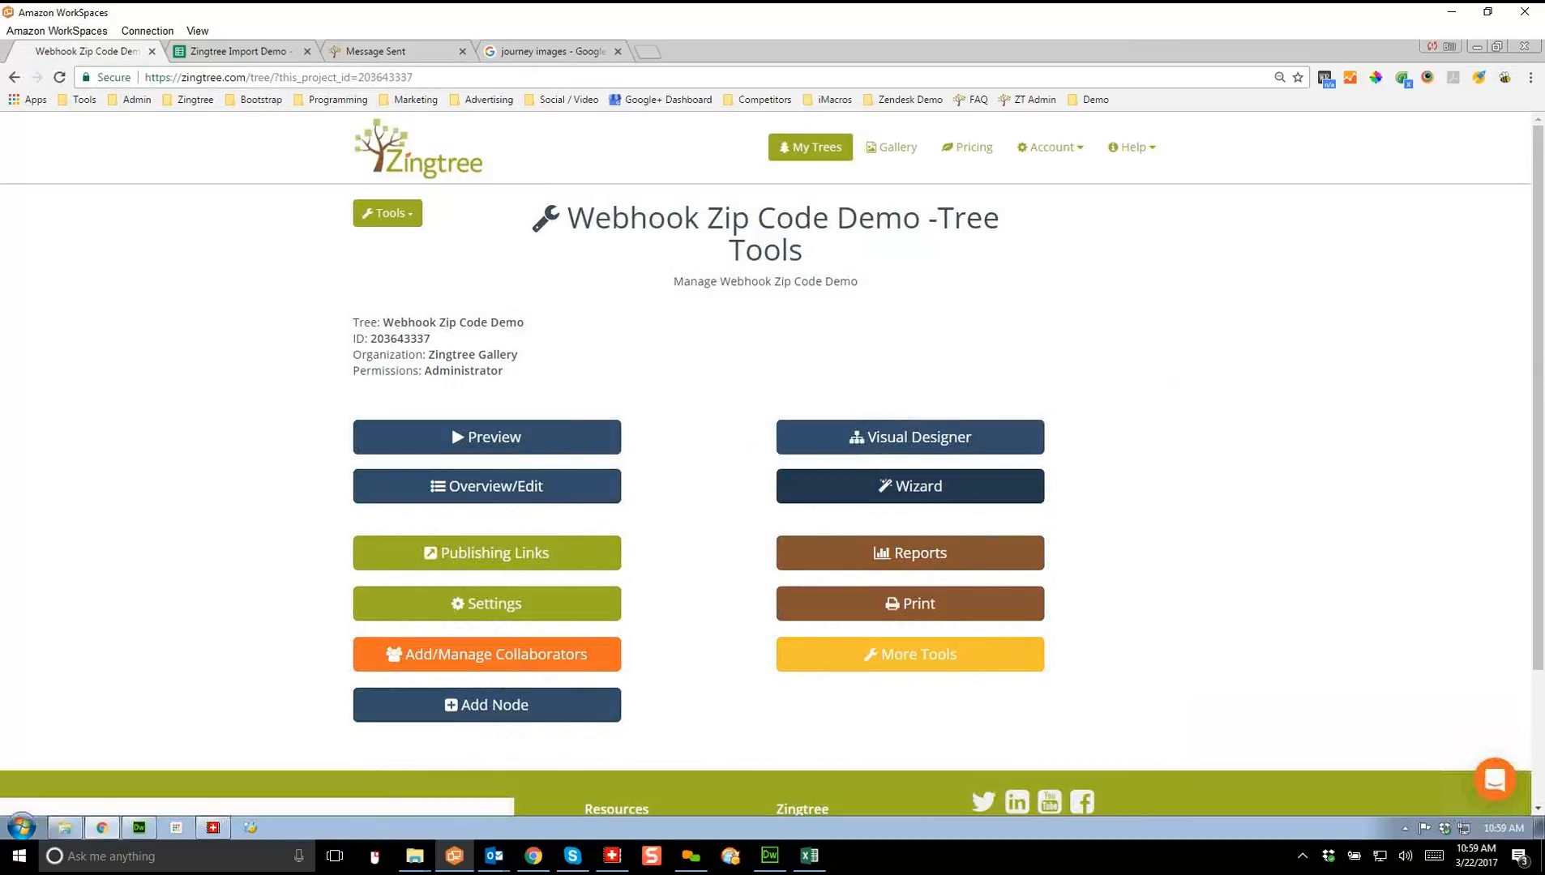
left_click(487, 604)
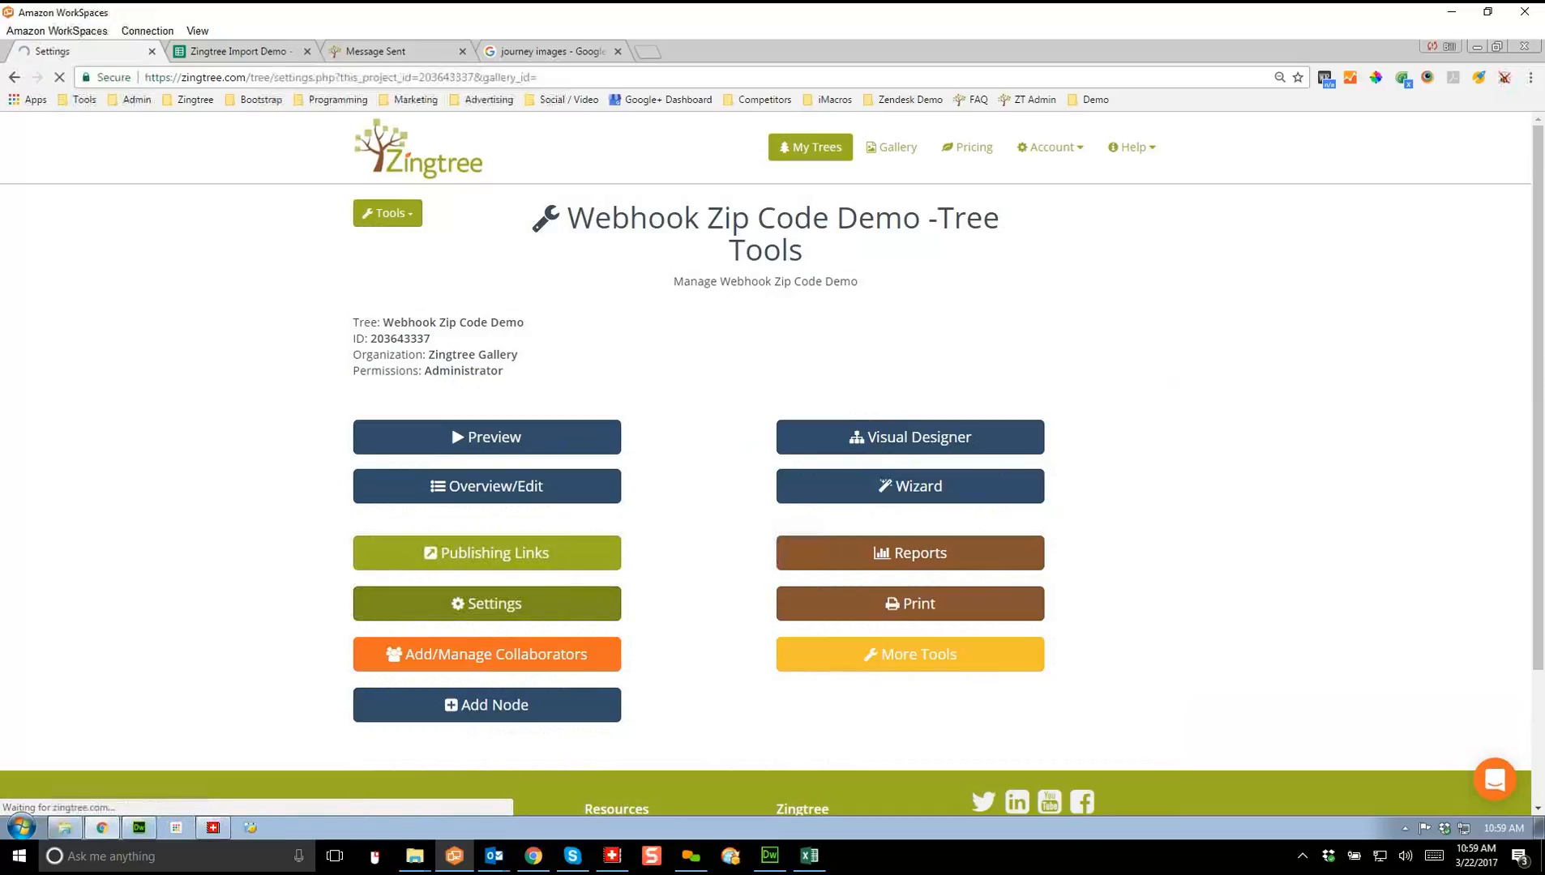
left_click(812, 606)
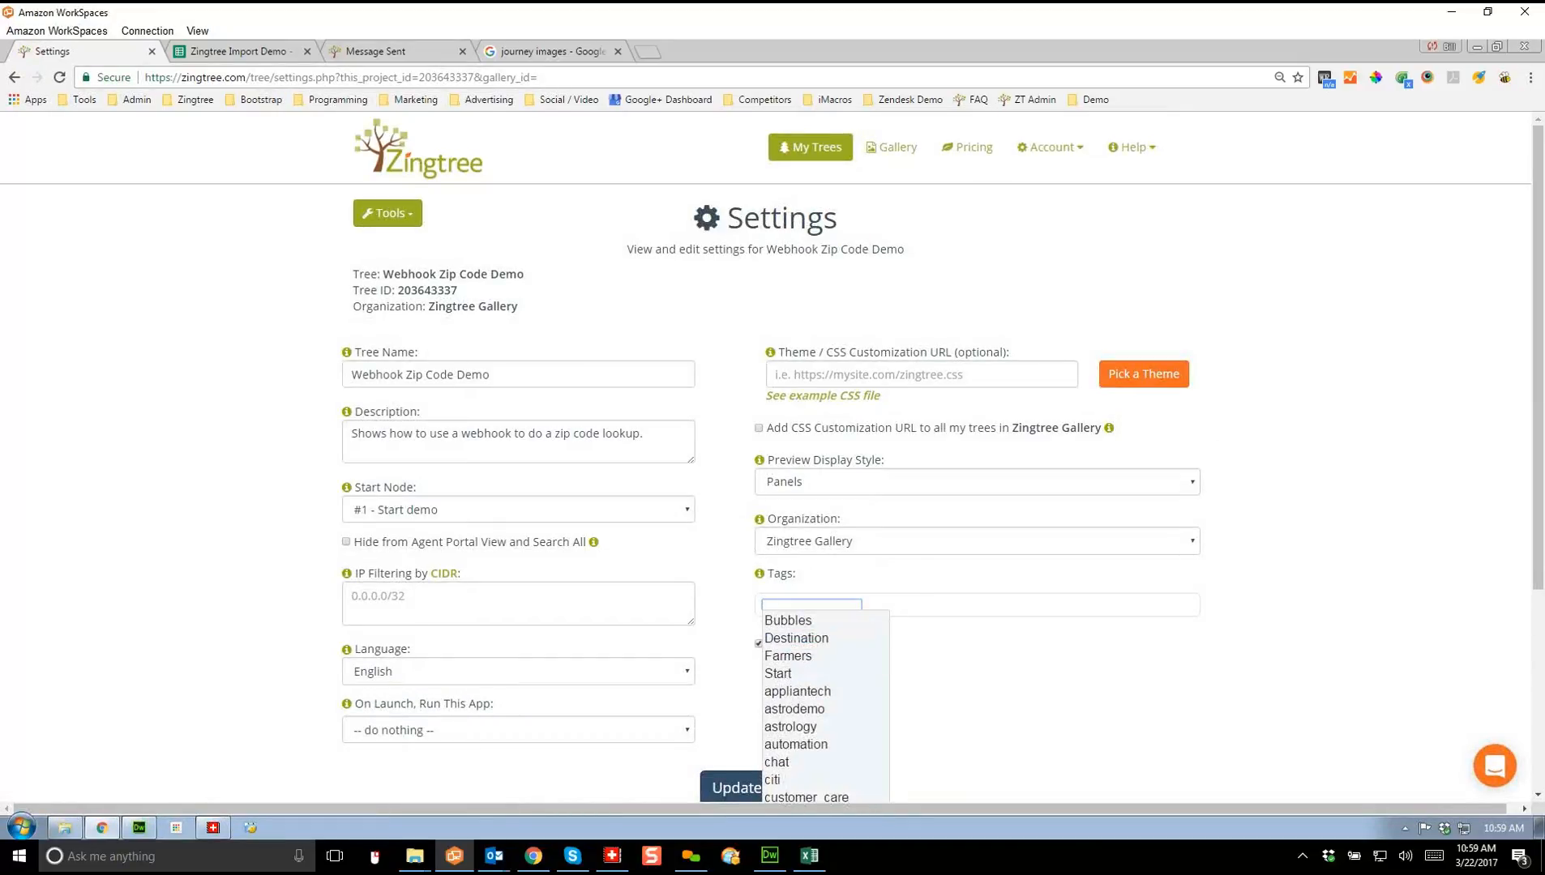
left_click_drag(1538, 373, 1538, 495)
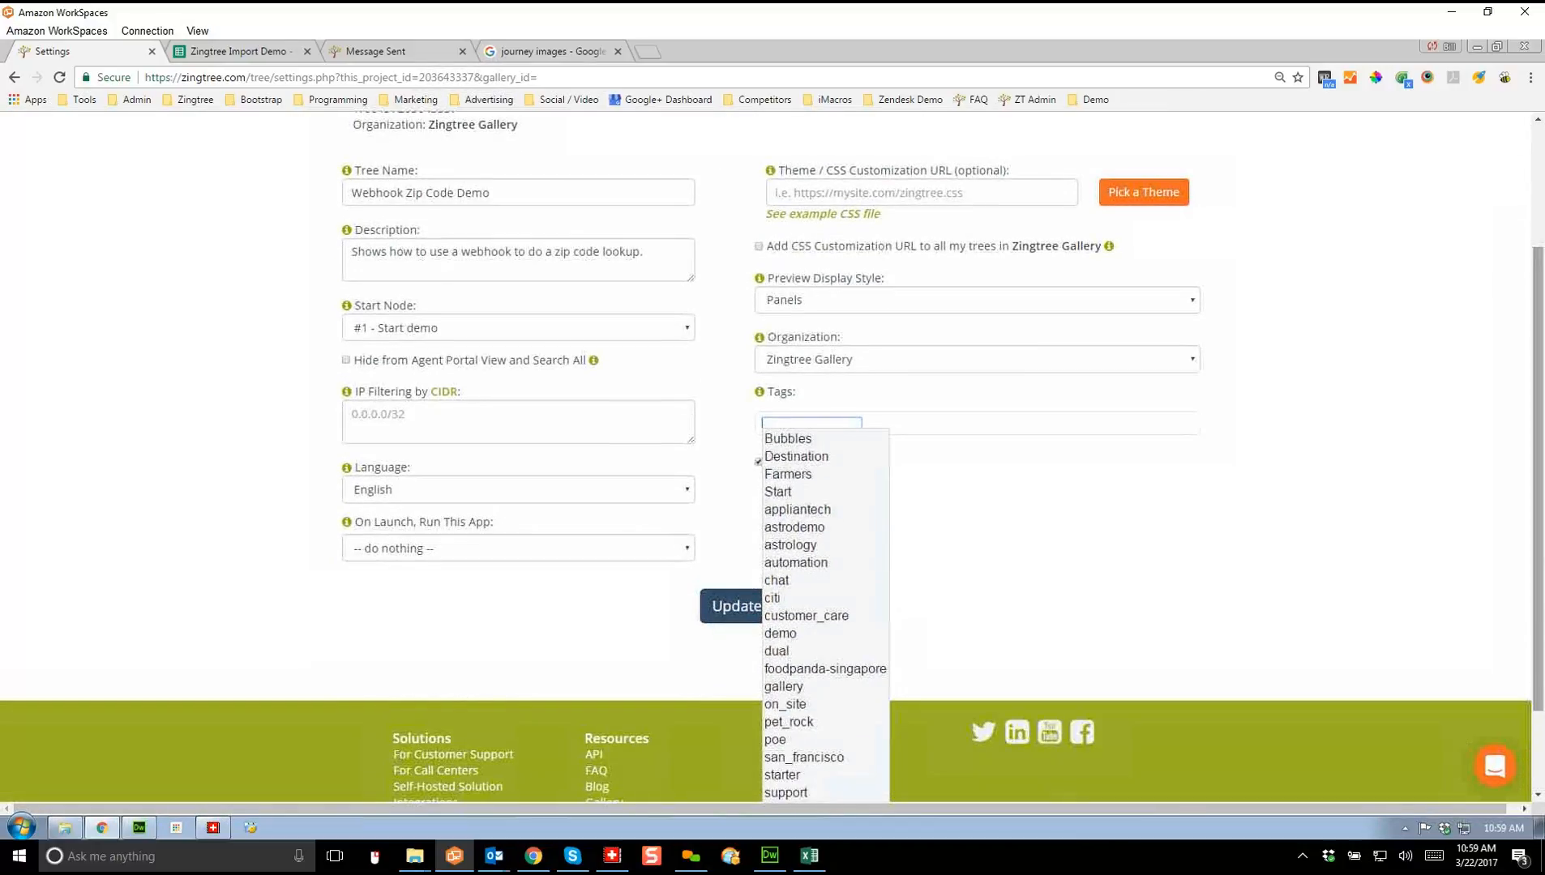
left_click(783, 634)
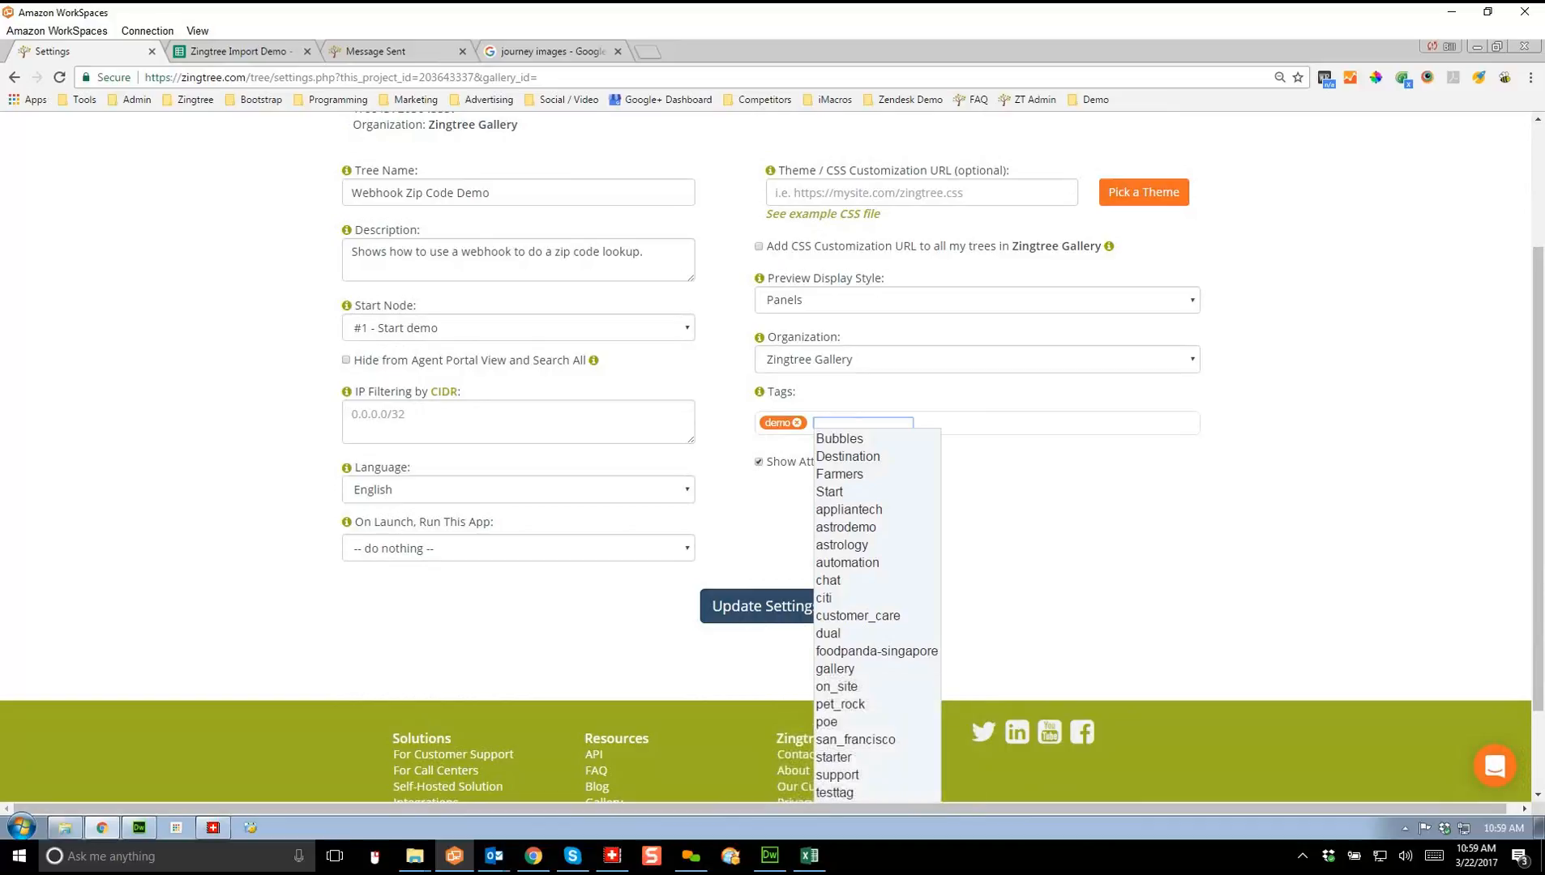
type("zip")
key("Return")
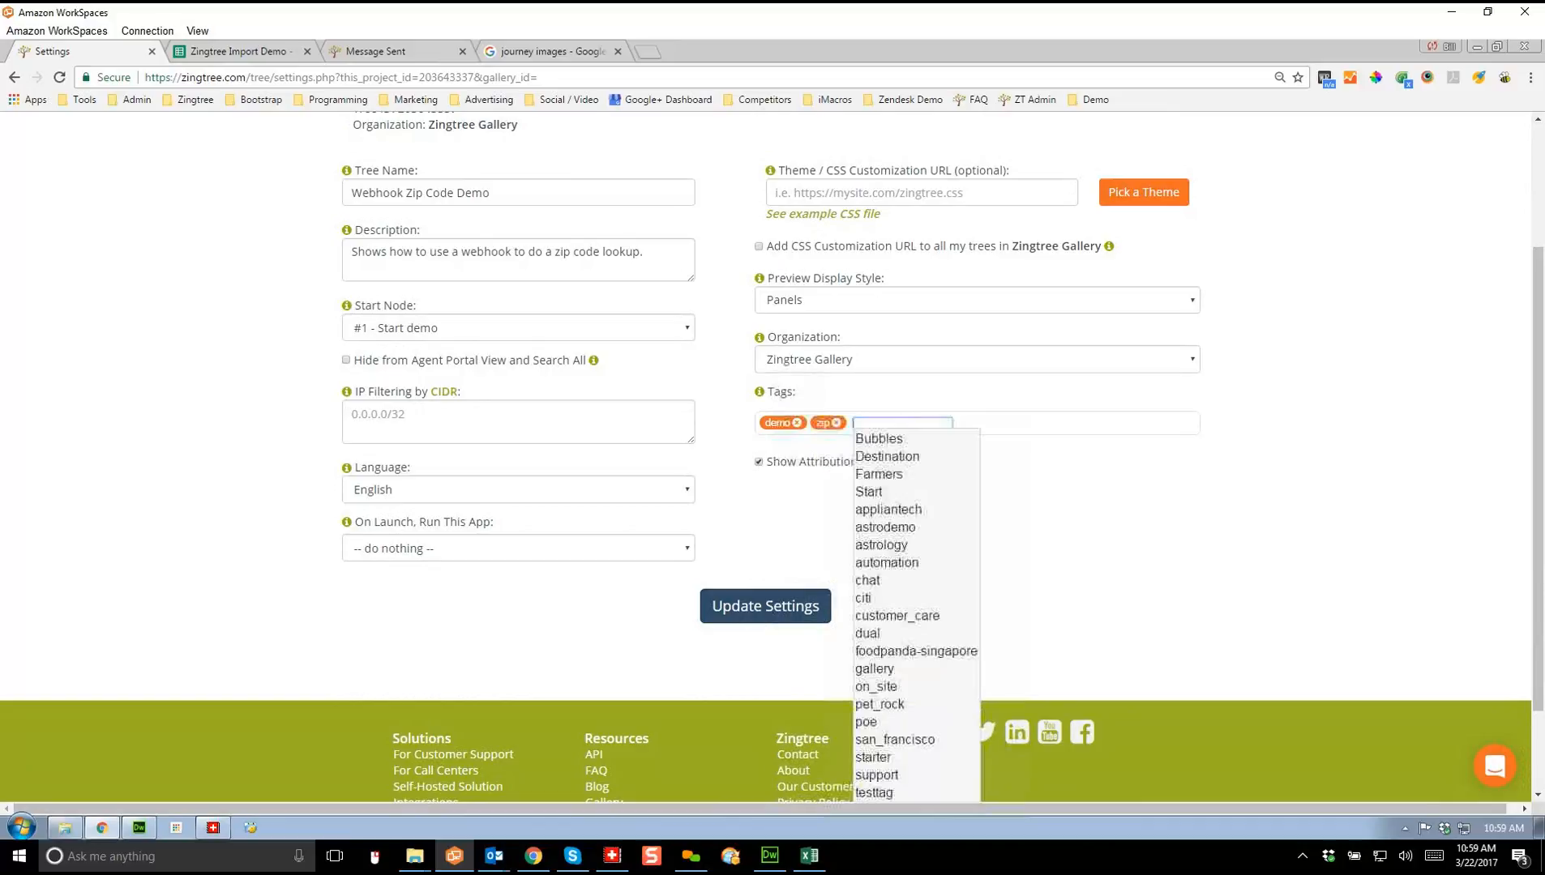
left_click(1050, 519)
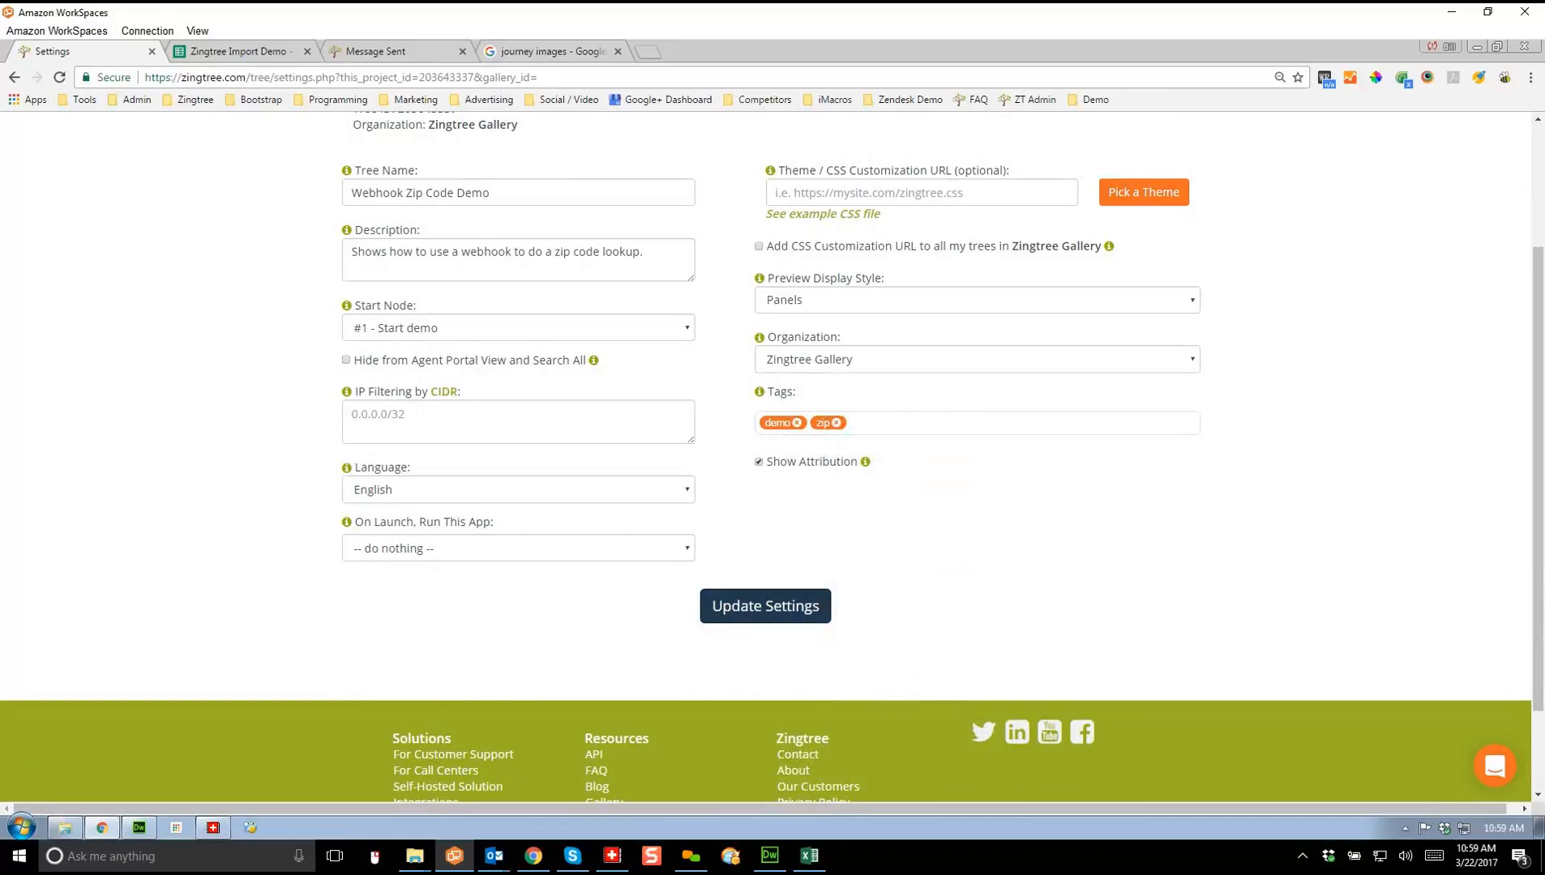
left_click(766, 606)
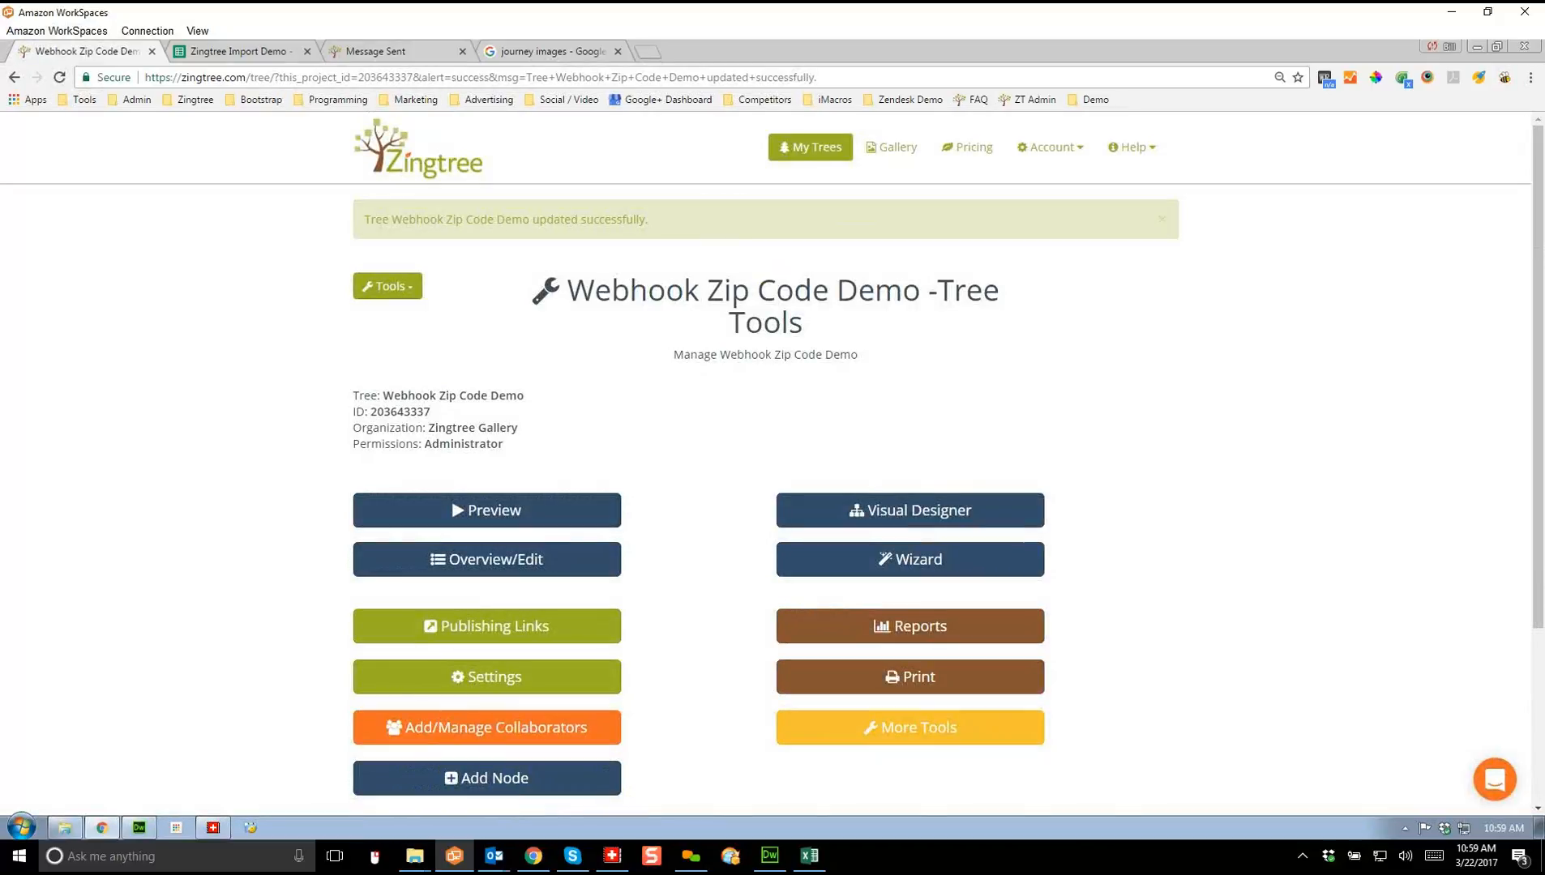
left_click(810, 147)
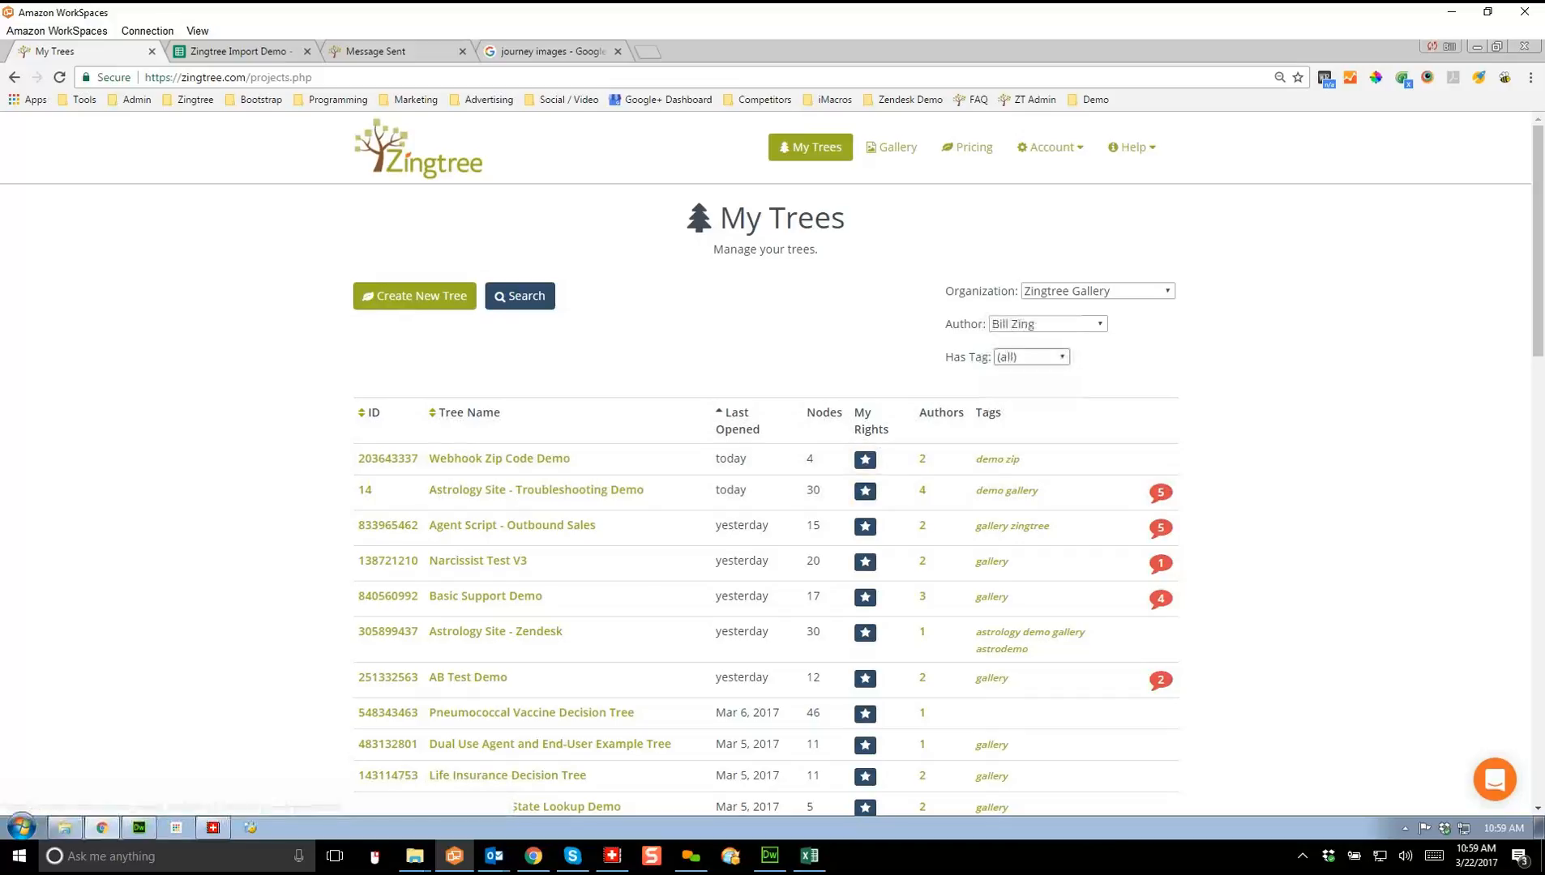
Step: Filter My Trees by the zip tag, then by the demo tag
left_click(1031, 357)
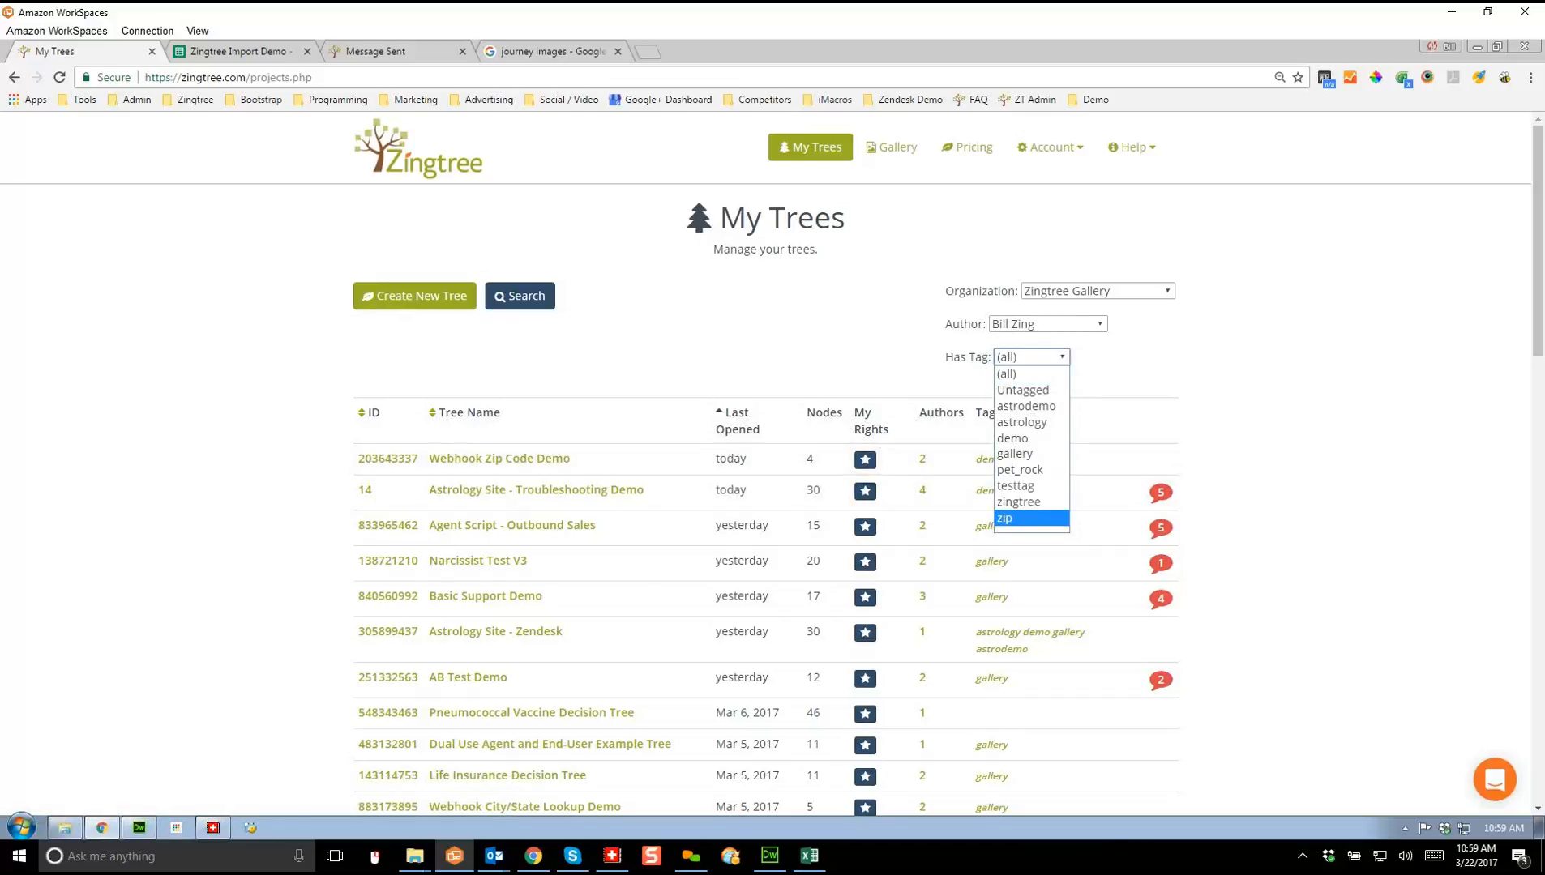
left_click(1007, 519)
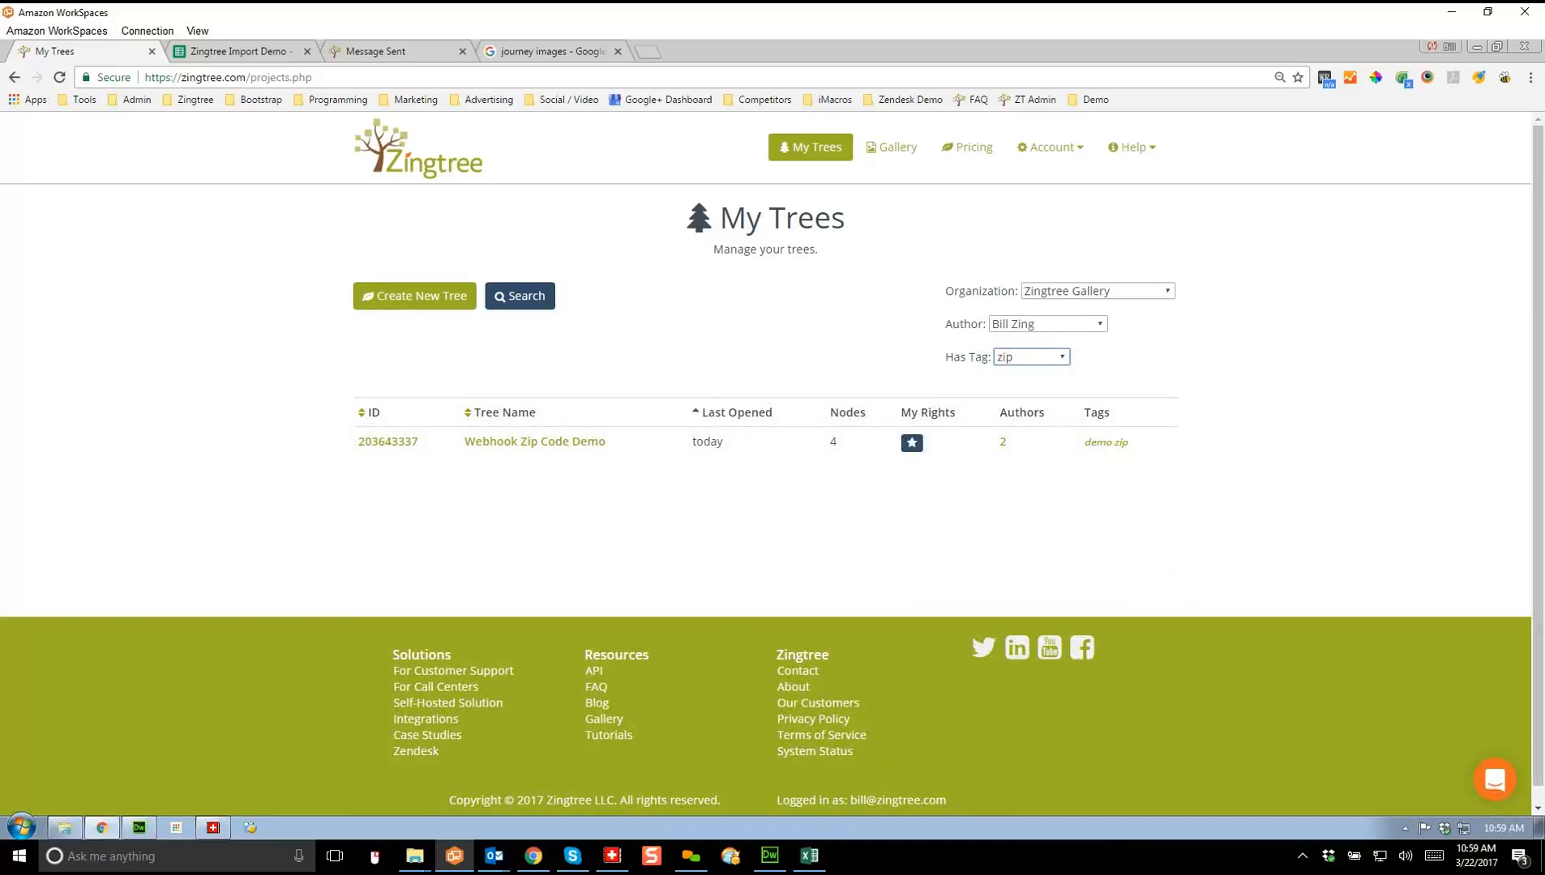
left_click(1031, 356)
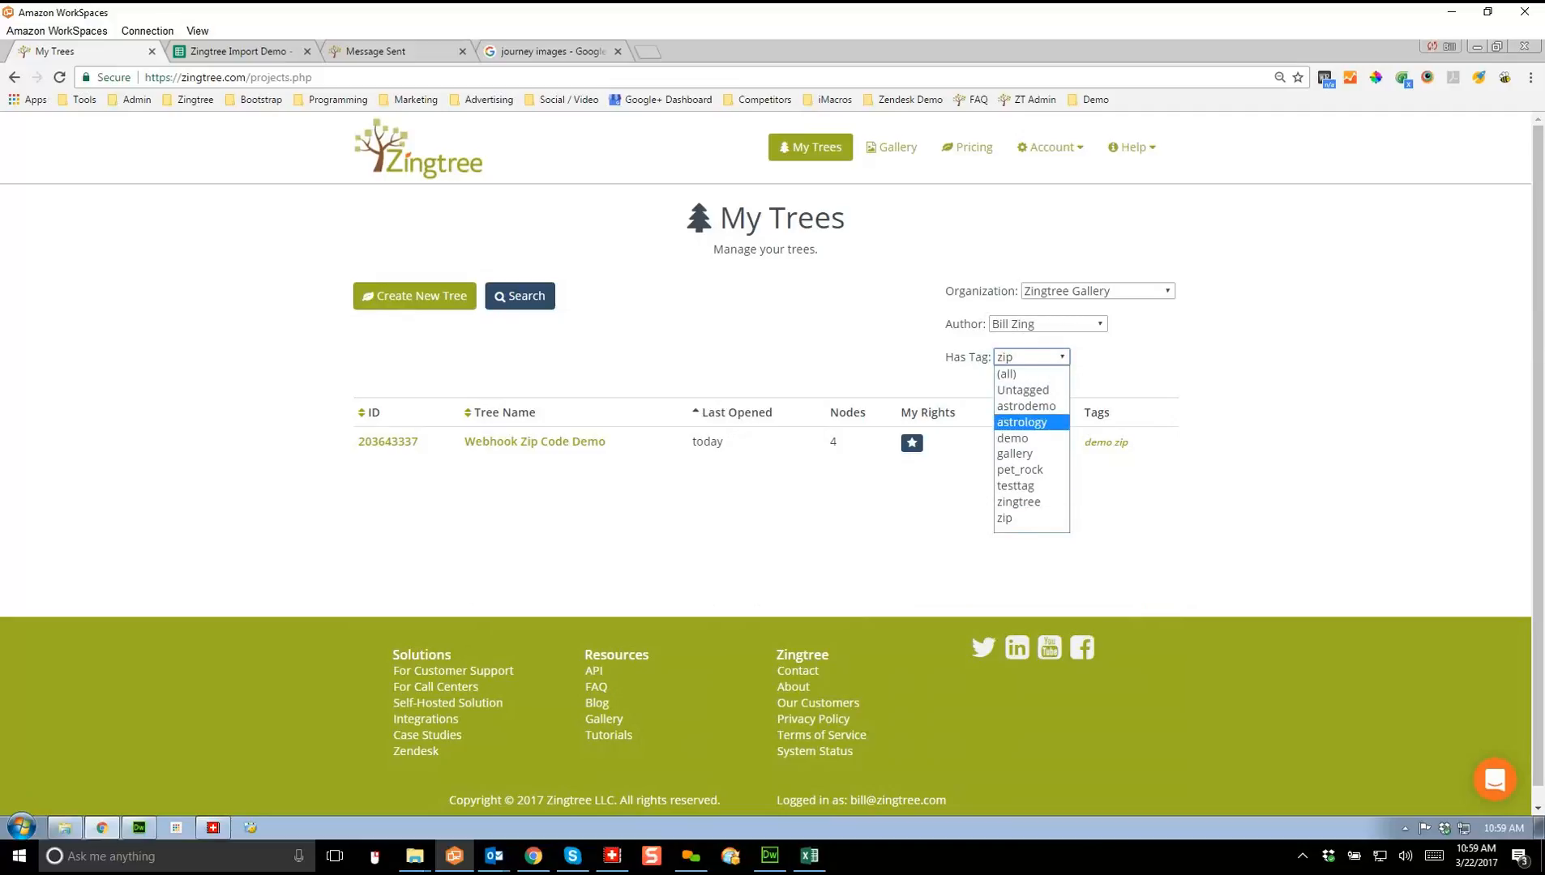
left_click(1013, 438)
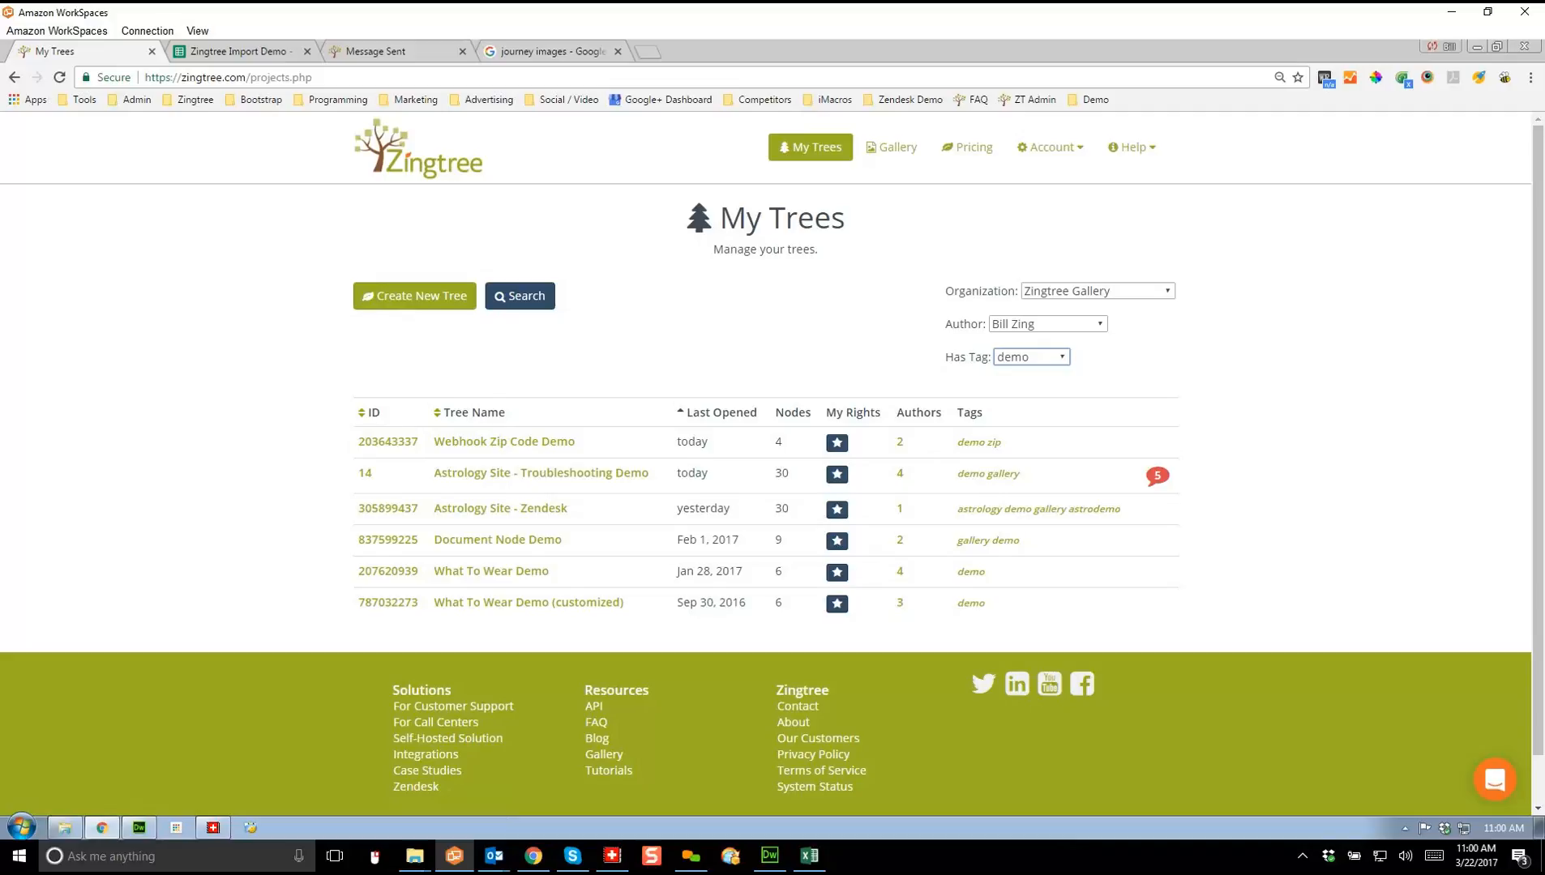
left_click(1051, 146)
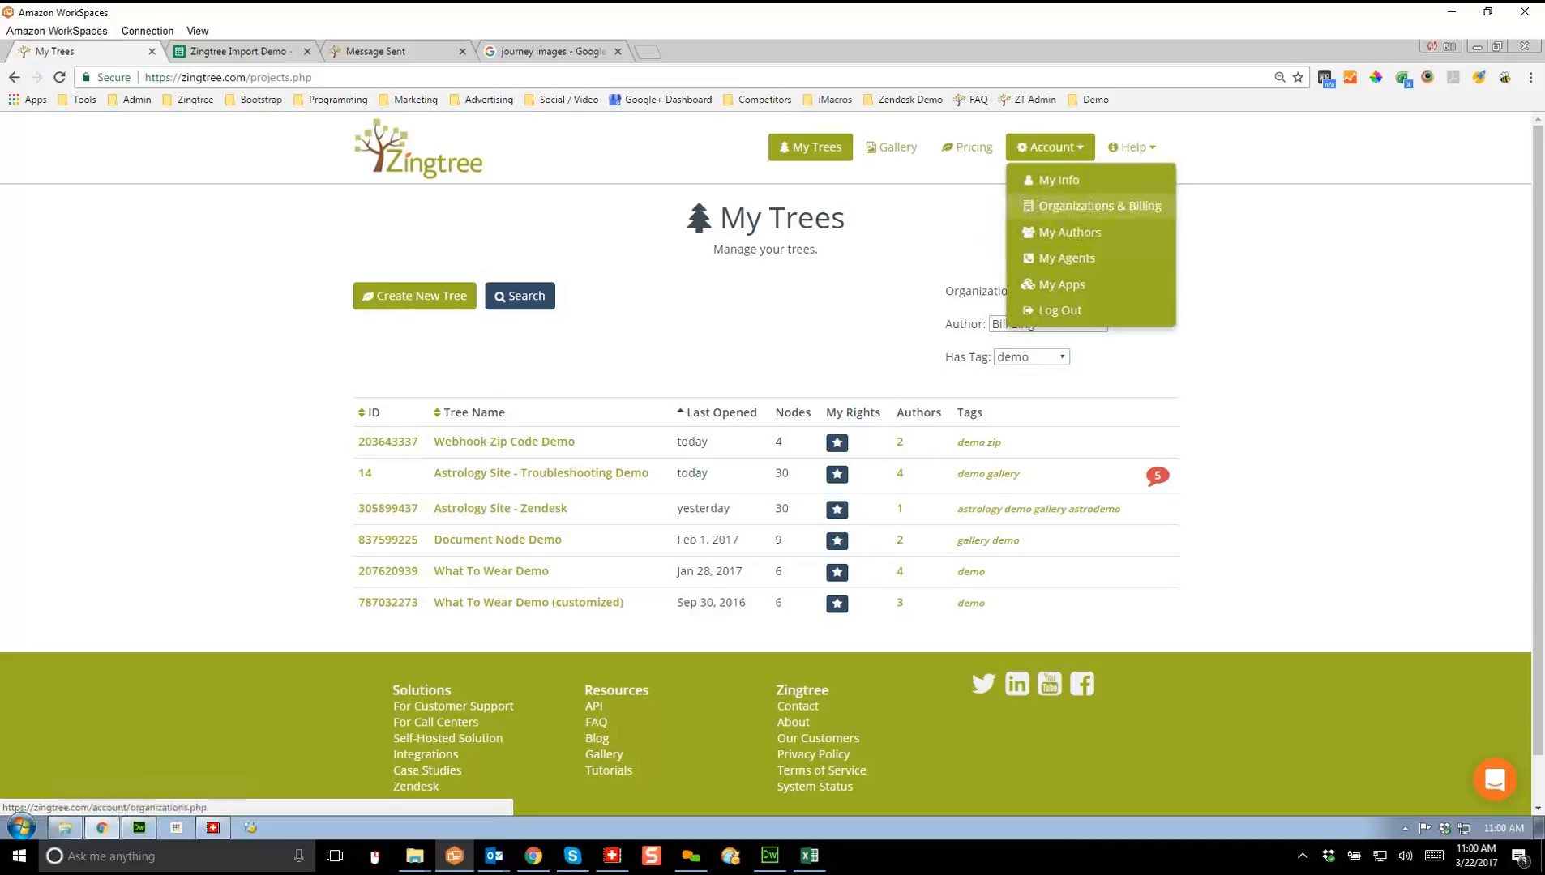
Step: View the My Agents page, then return to My Trees and scroll through the full list
left_click(1067, 258)
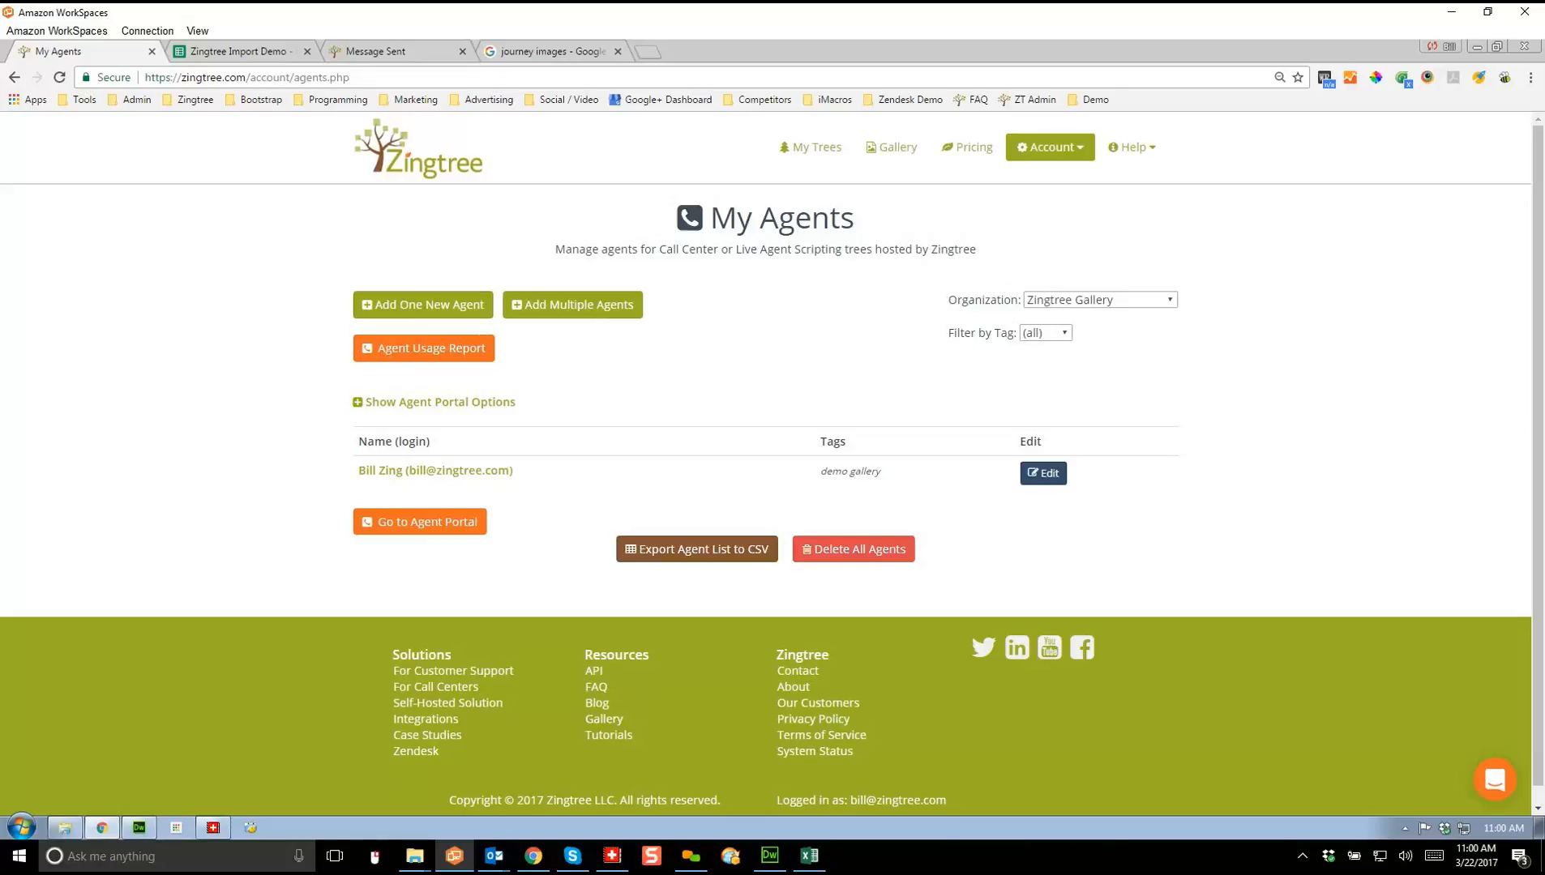
left_click(811, 147)
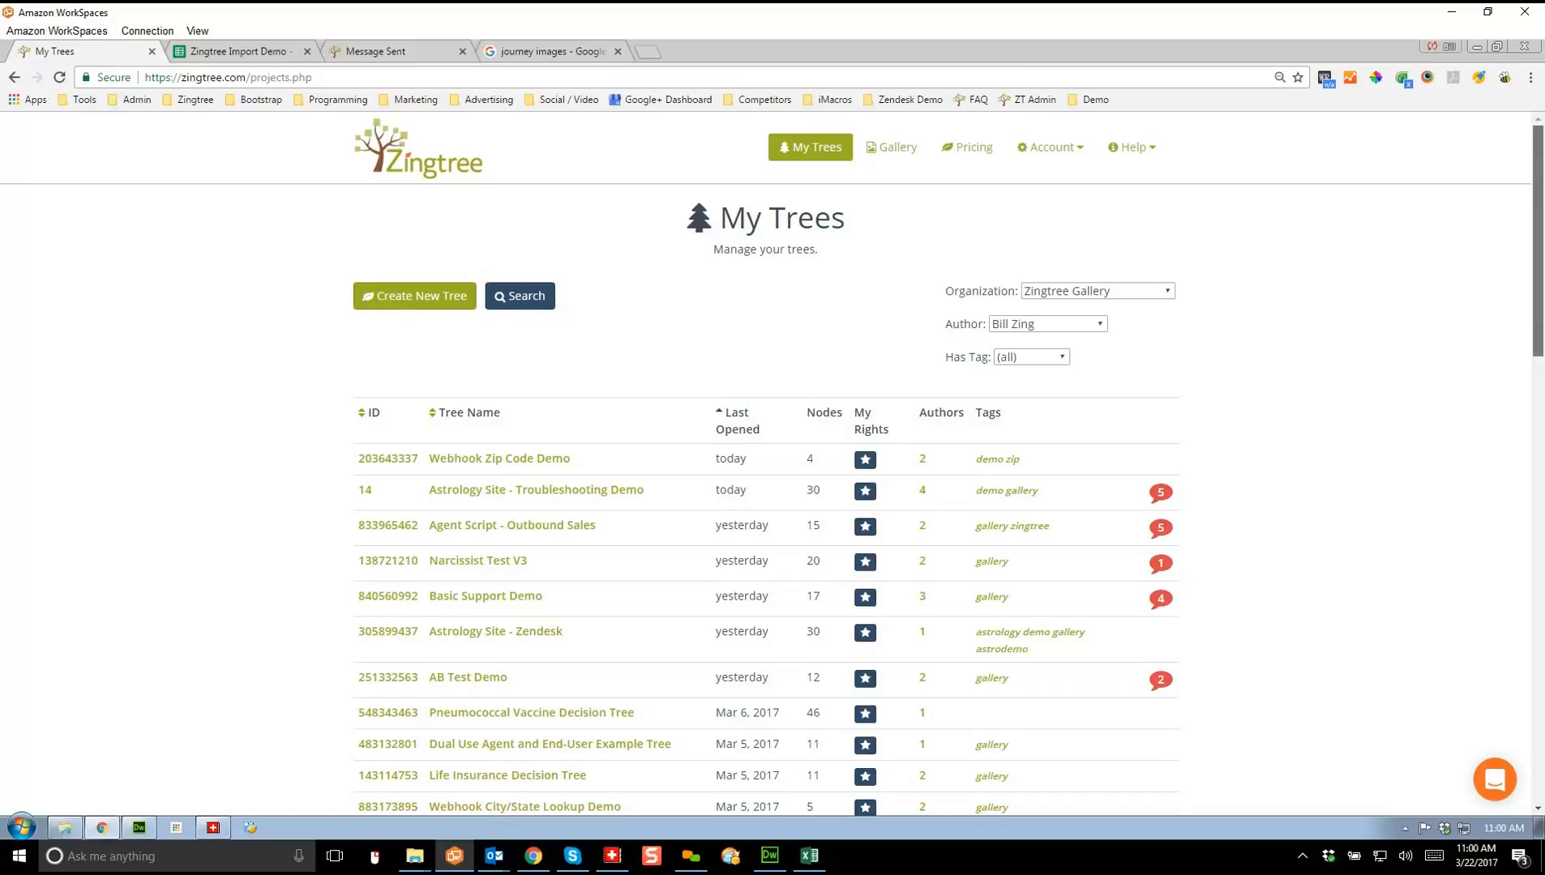
scroll(770, 462, "down", 3)
scroll(770, 462, "down", 1)
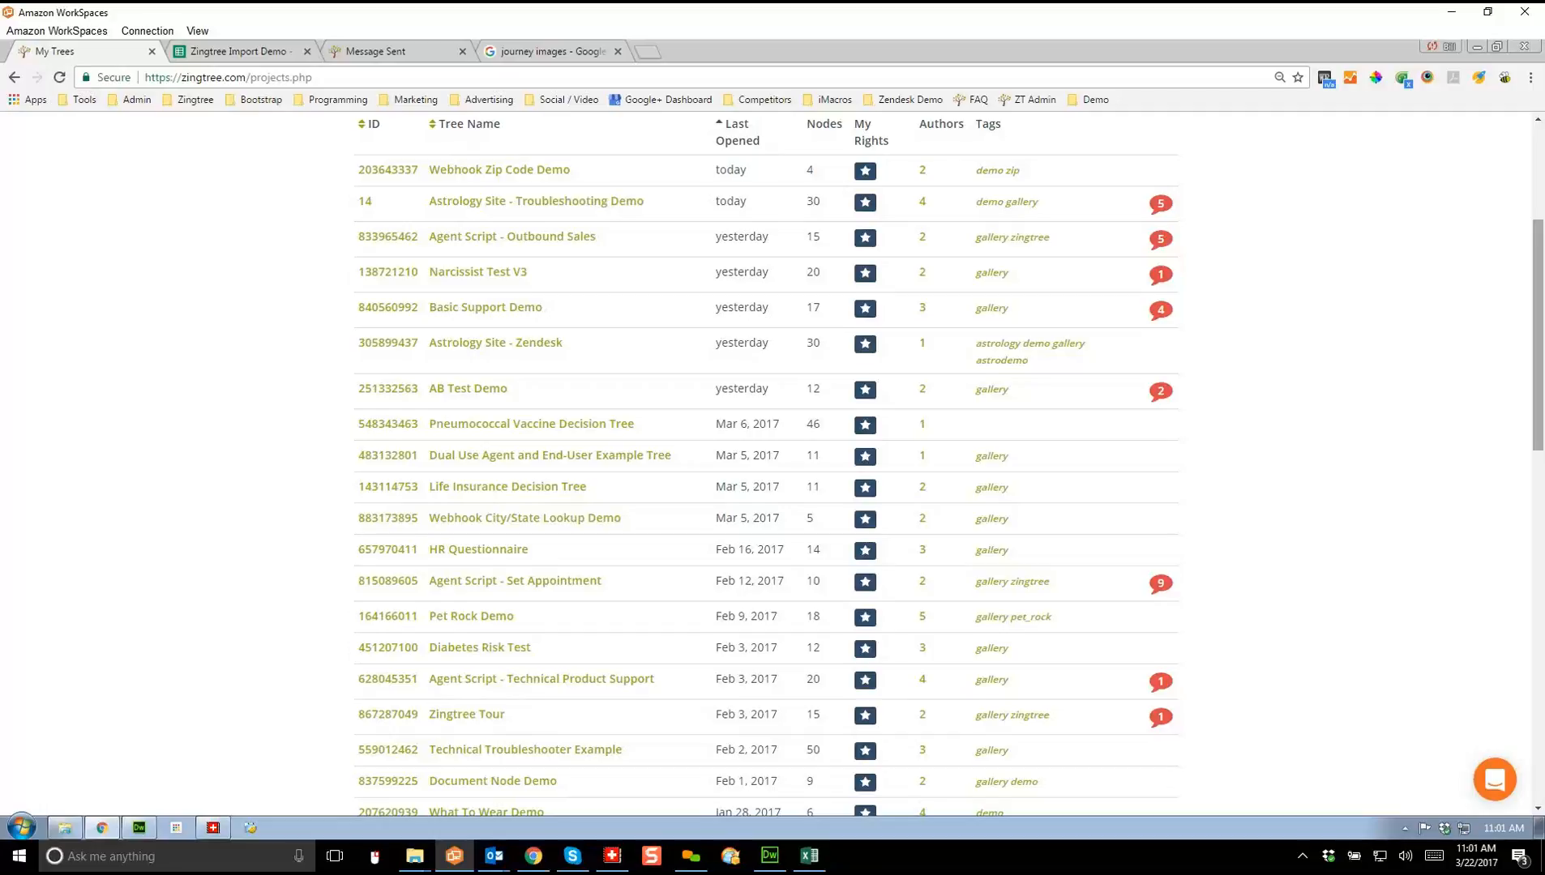
scroll(765, 462, "up", 4)
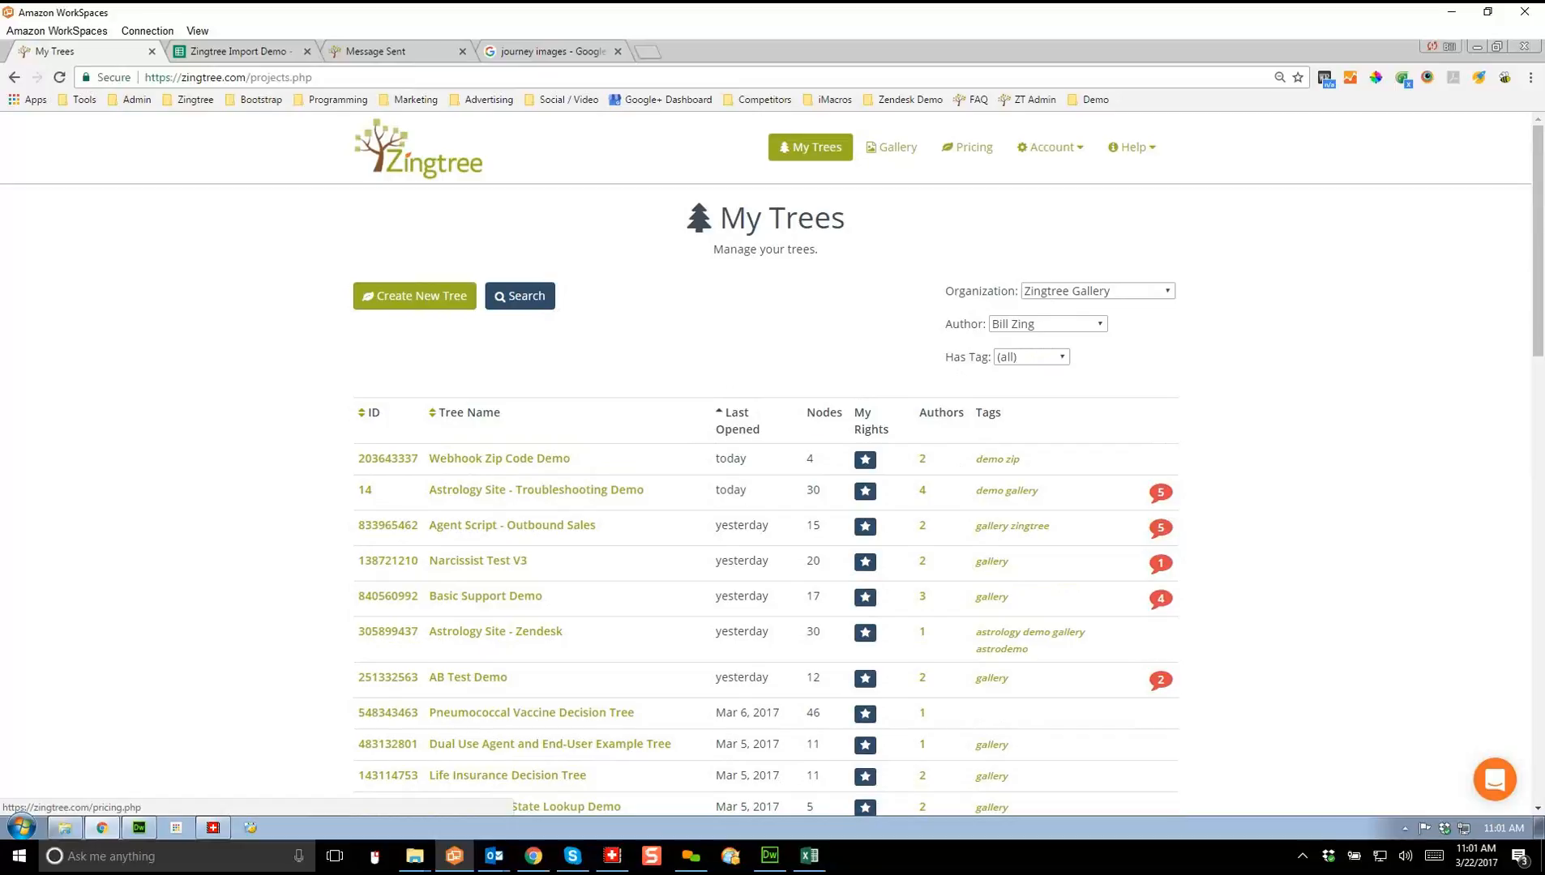
Step: Go to the Pricing page with External, Internal, and Internal & External plans
left_click(967, 147)
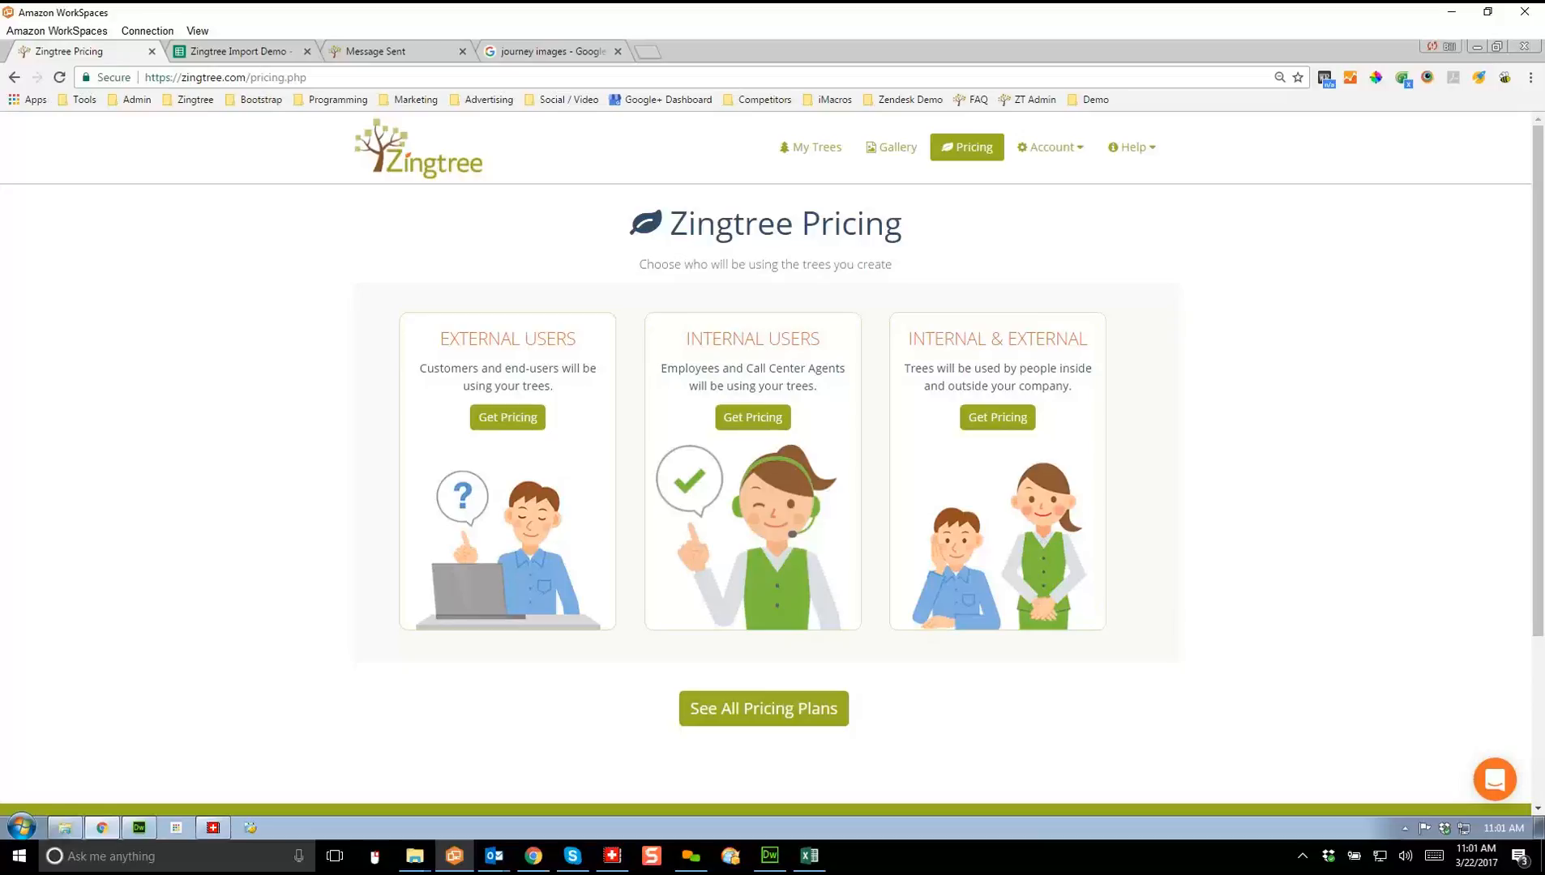
left_click(764, 709)
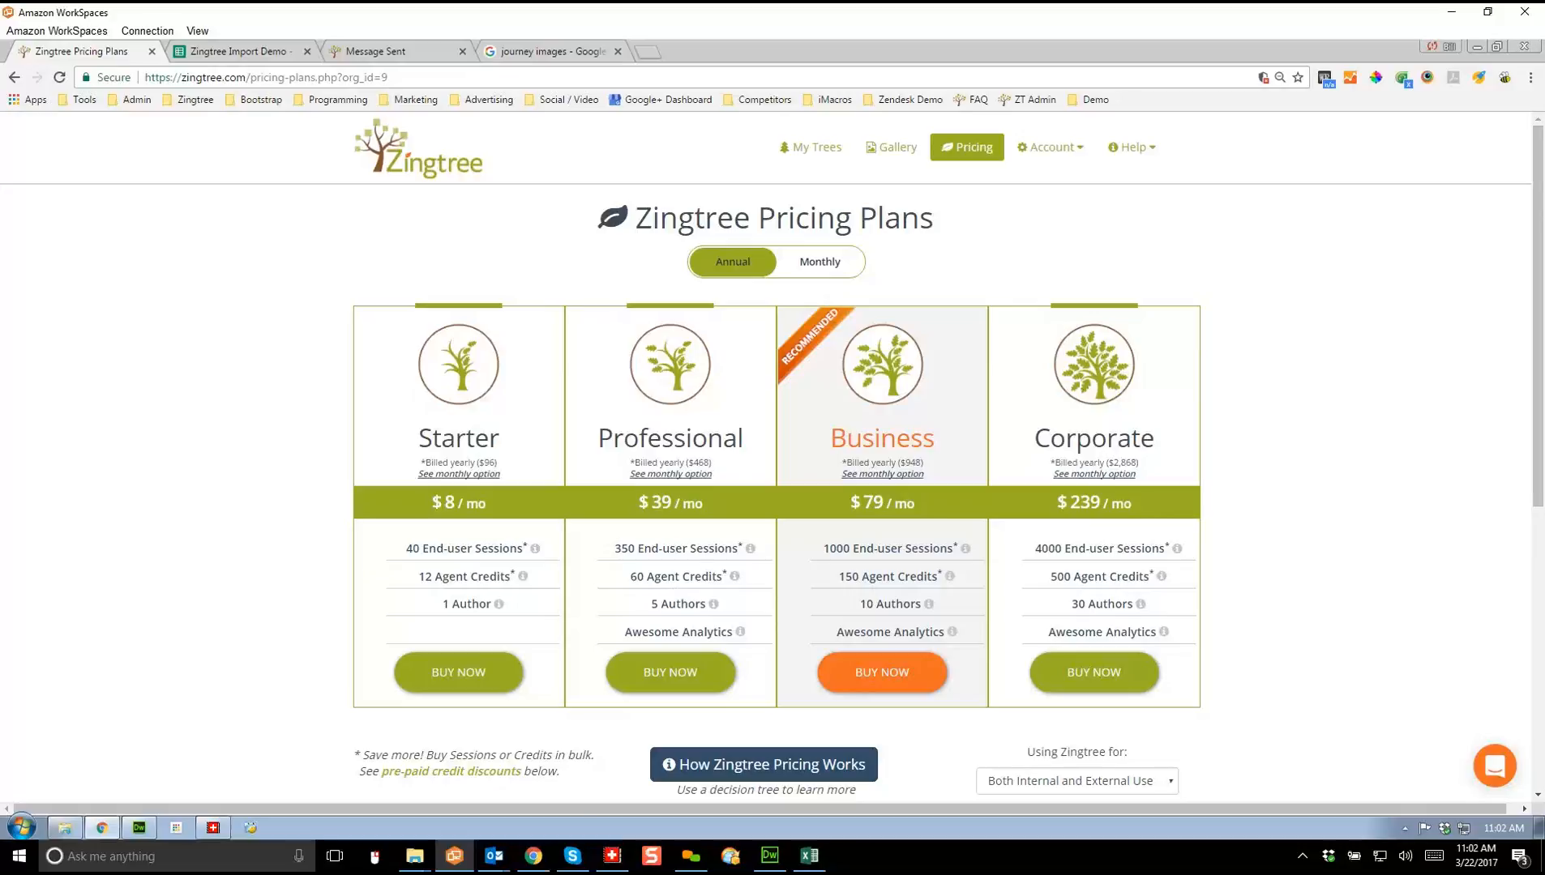
mouse_move(535, 549)
scroll(777, 454, "down", 1)
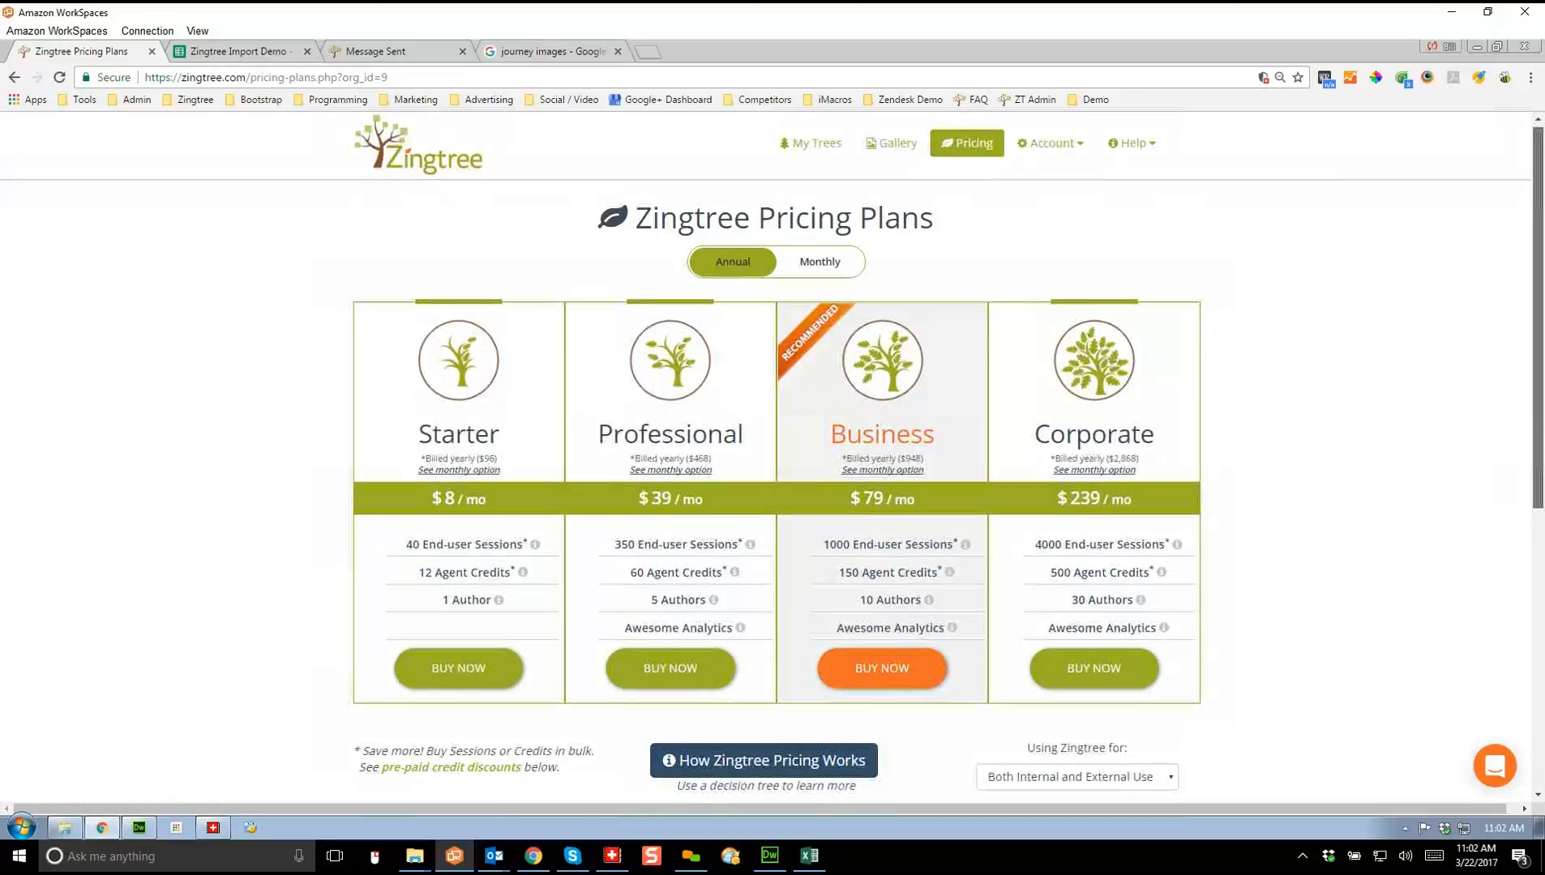
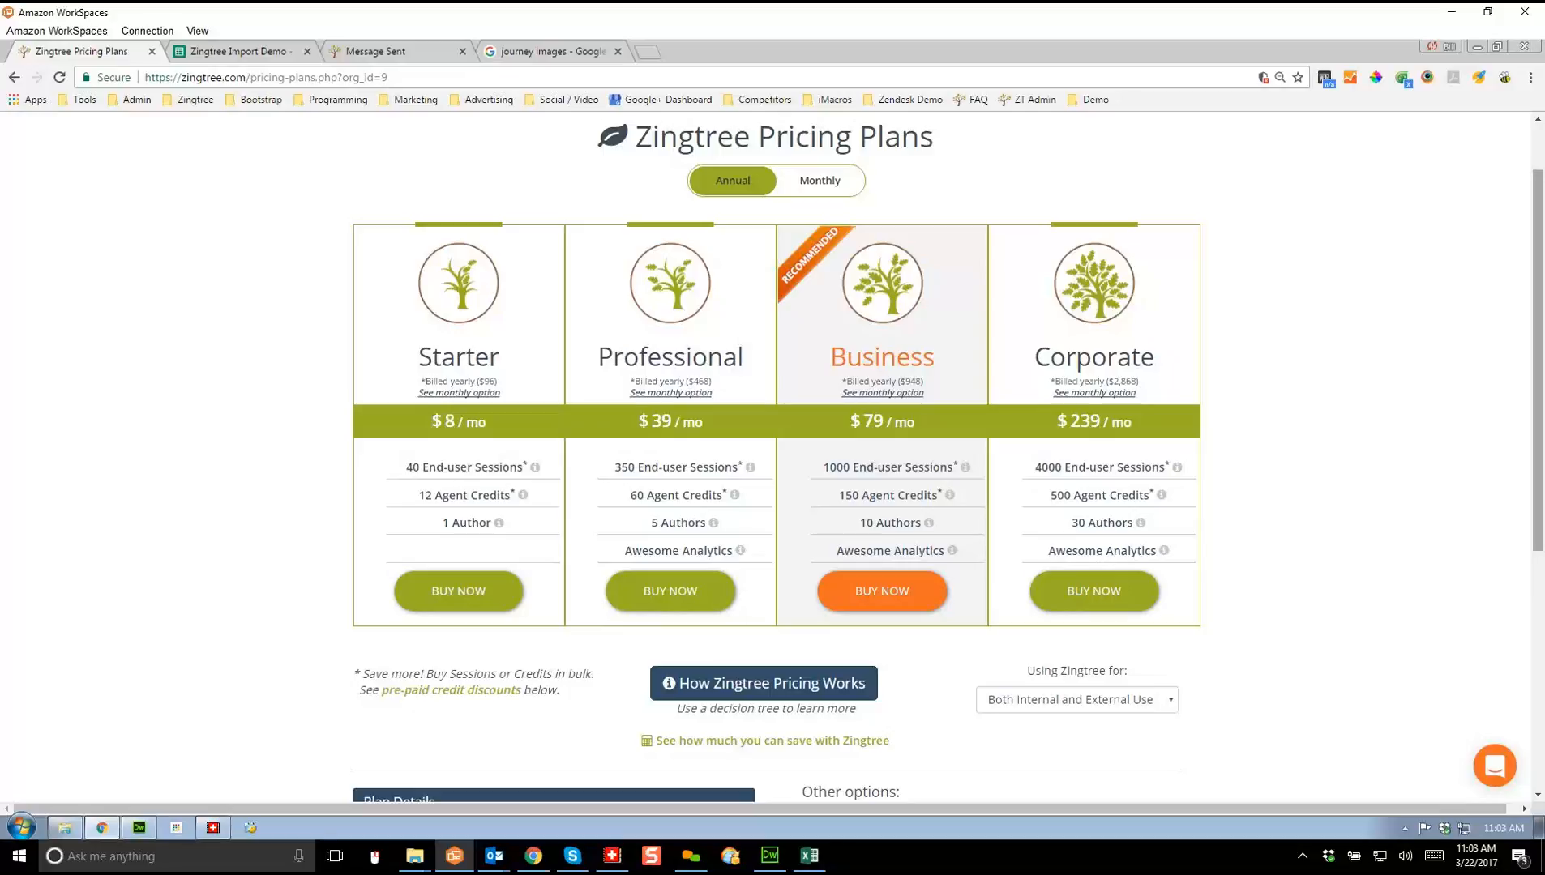
Step: Compare the plan prices under monthly billing, then switch back to annual billing
scroll(777, 454, "down", 1)
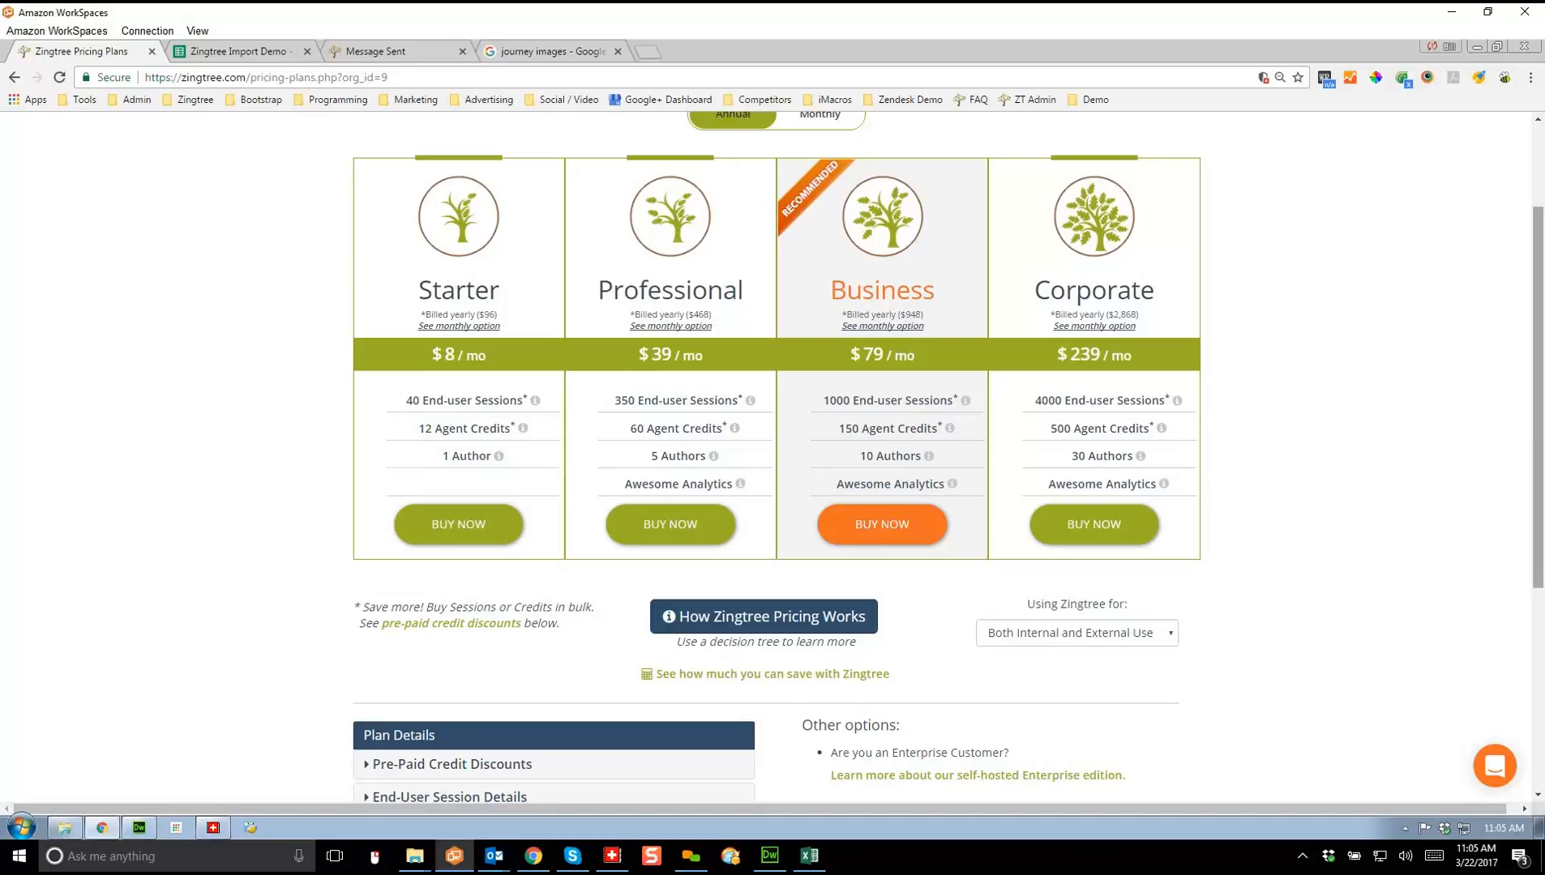
scroll(777, 454, "up", 1)
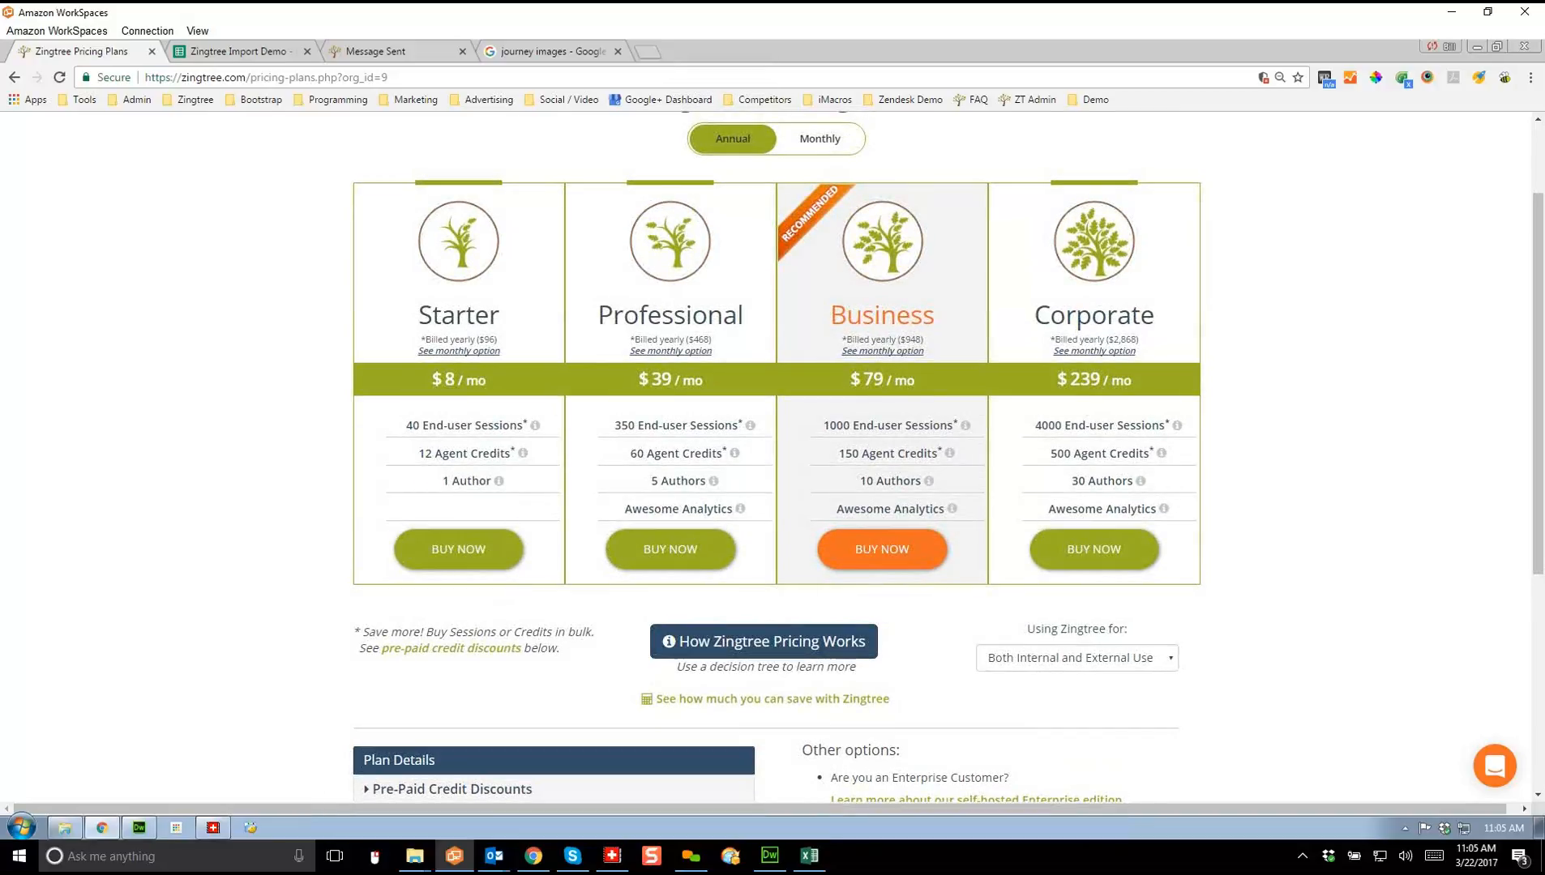
left_click(819, 139)
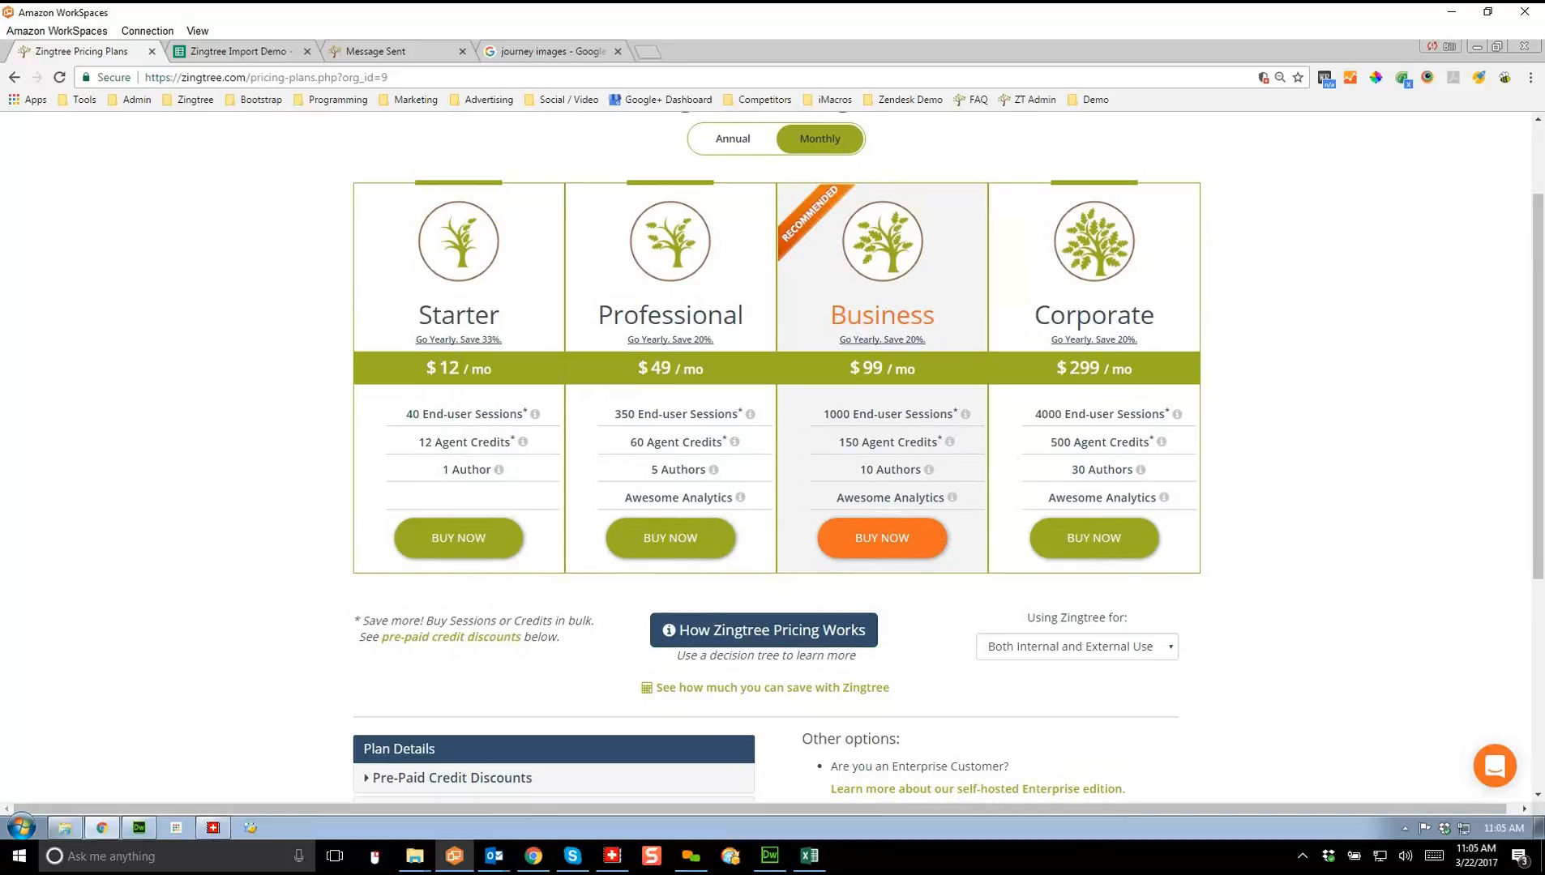
scroll(777, 454, "down", 1)
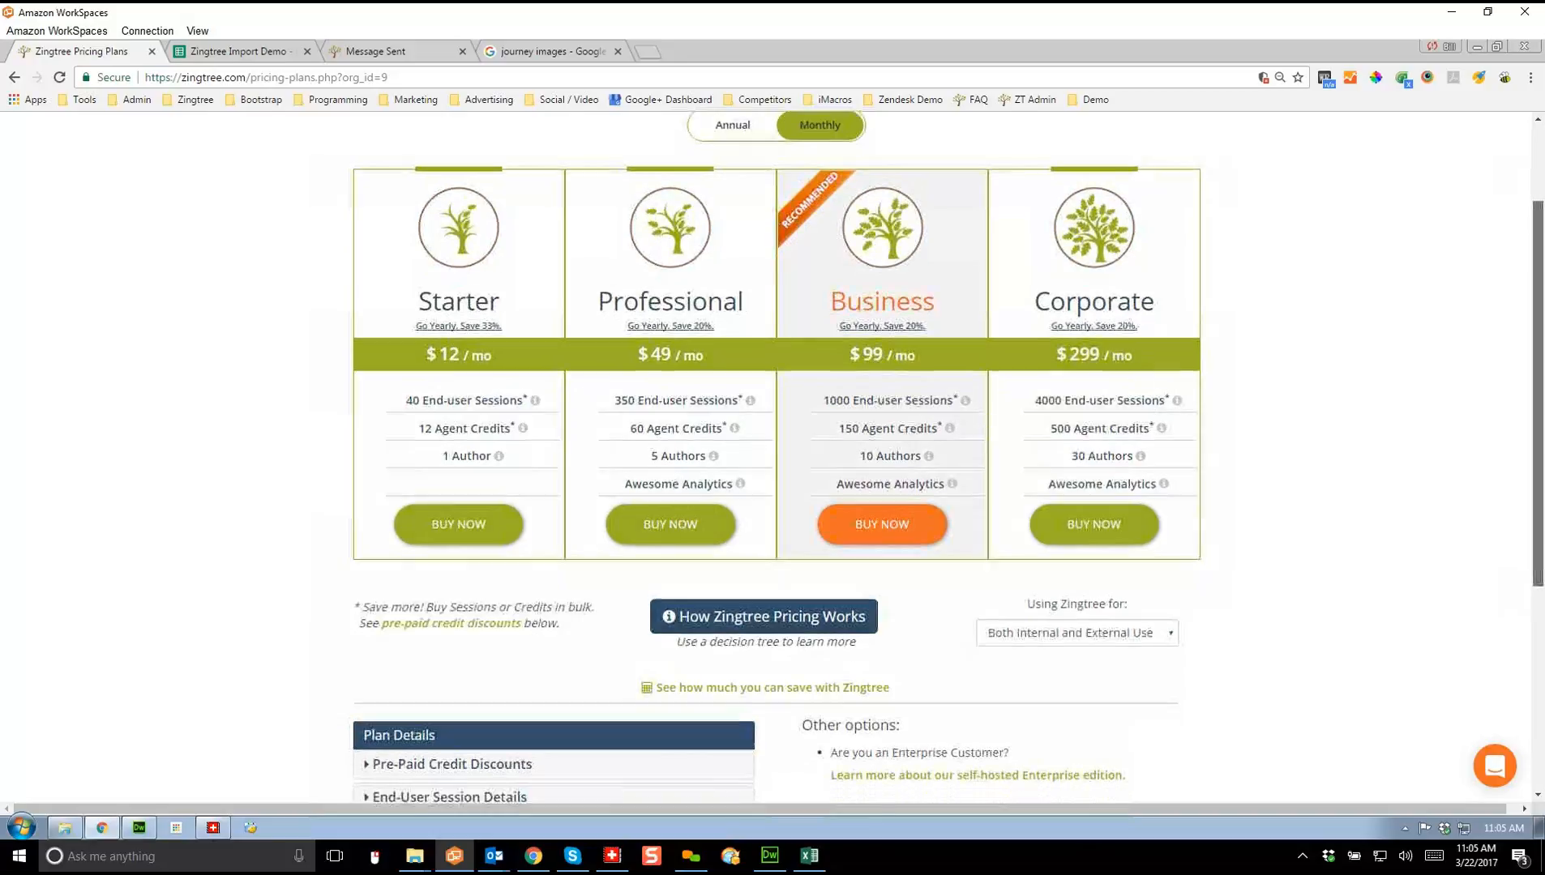
scroll(777, 454, "up", 1)
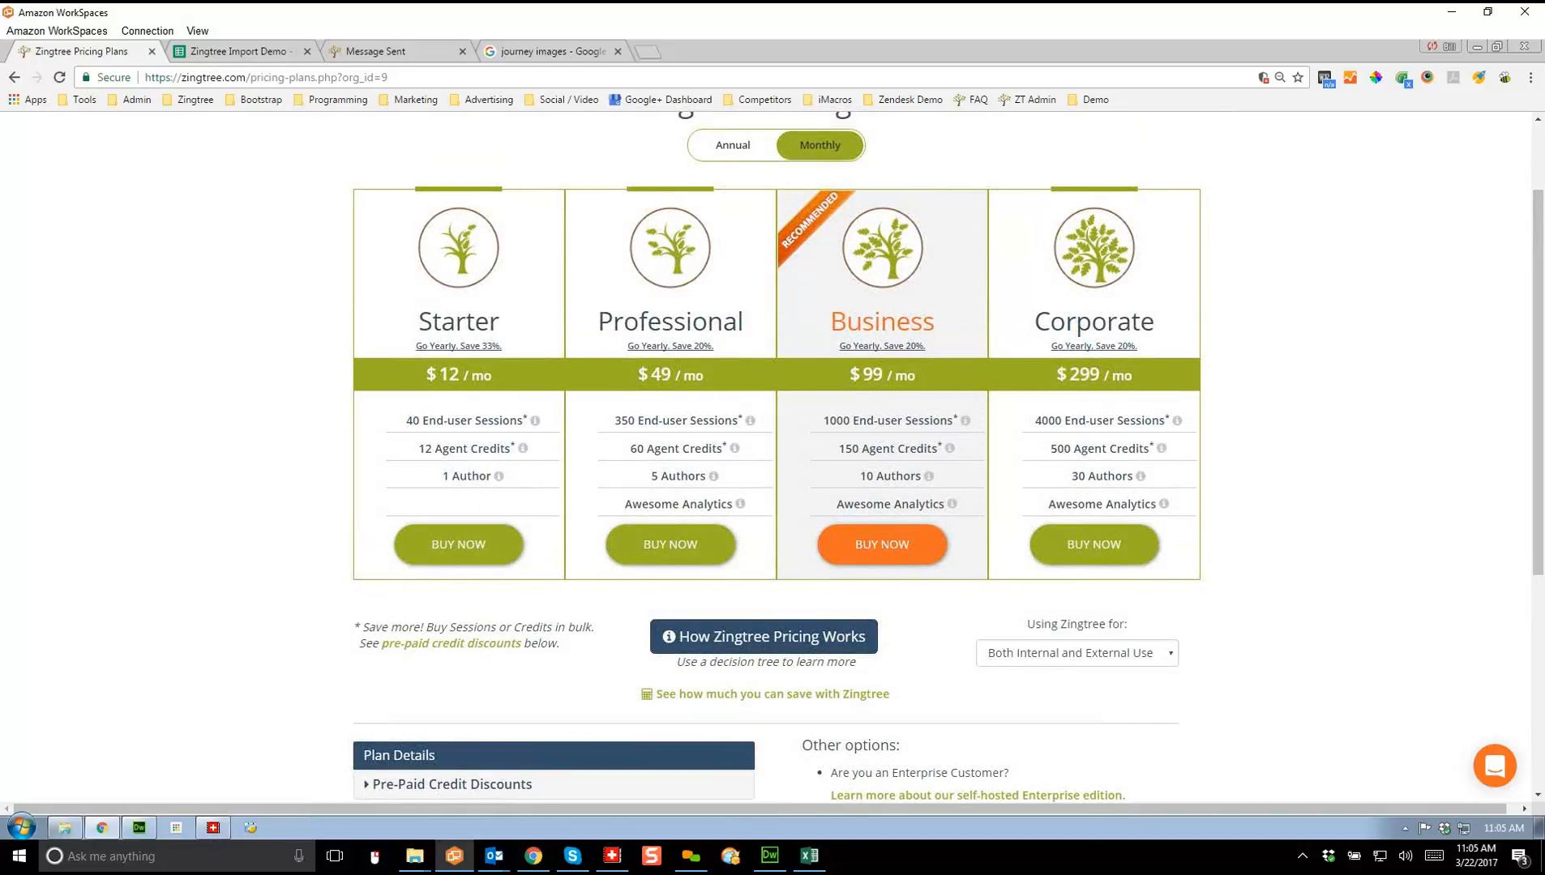
left_click(733, 145)
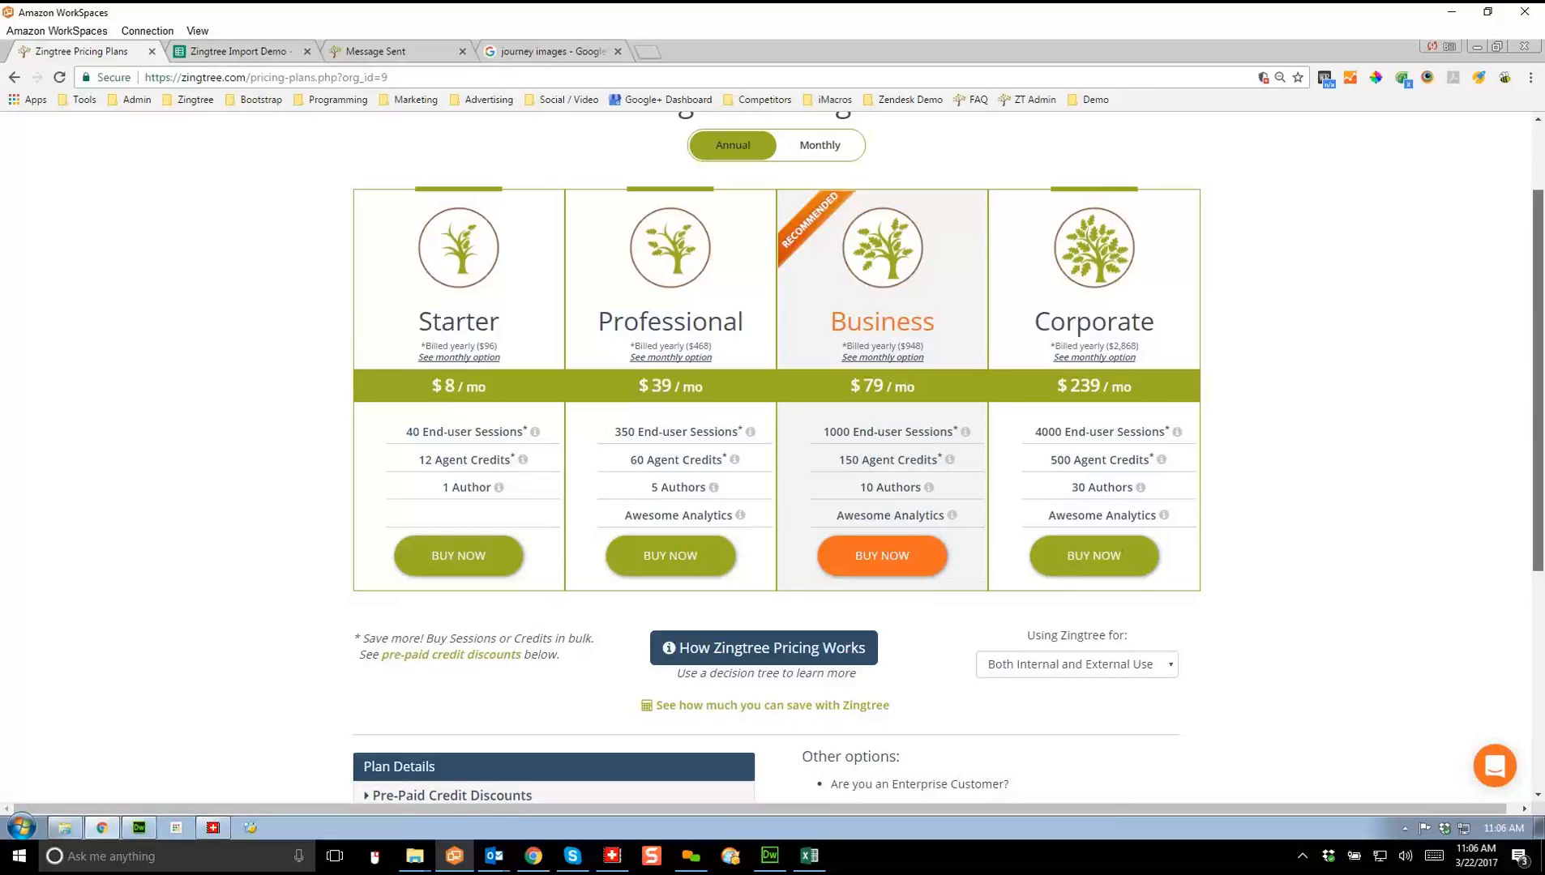
Step: Expand Pre-Paid Credit Discounts to show sessions at $0.10–$0.05 and agent credits at $0.50–$0.25 per day
scroll(948, 456, "down", 2)
scroll(772, 458, "down", 3)
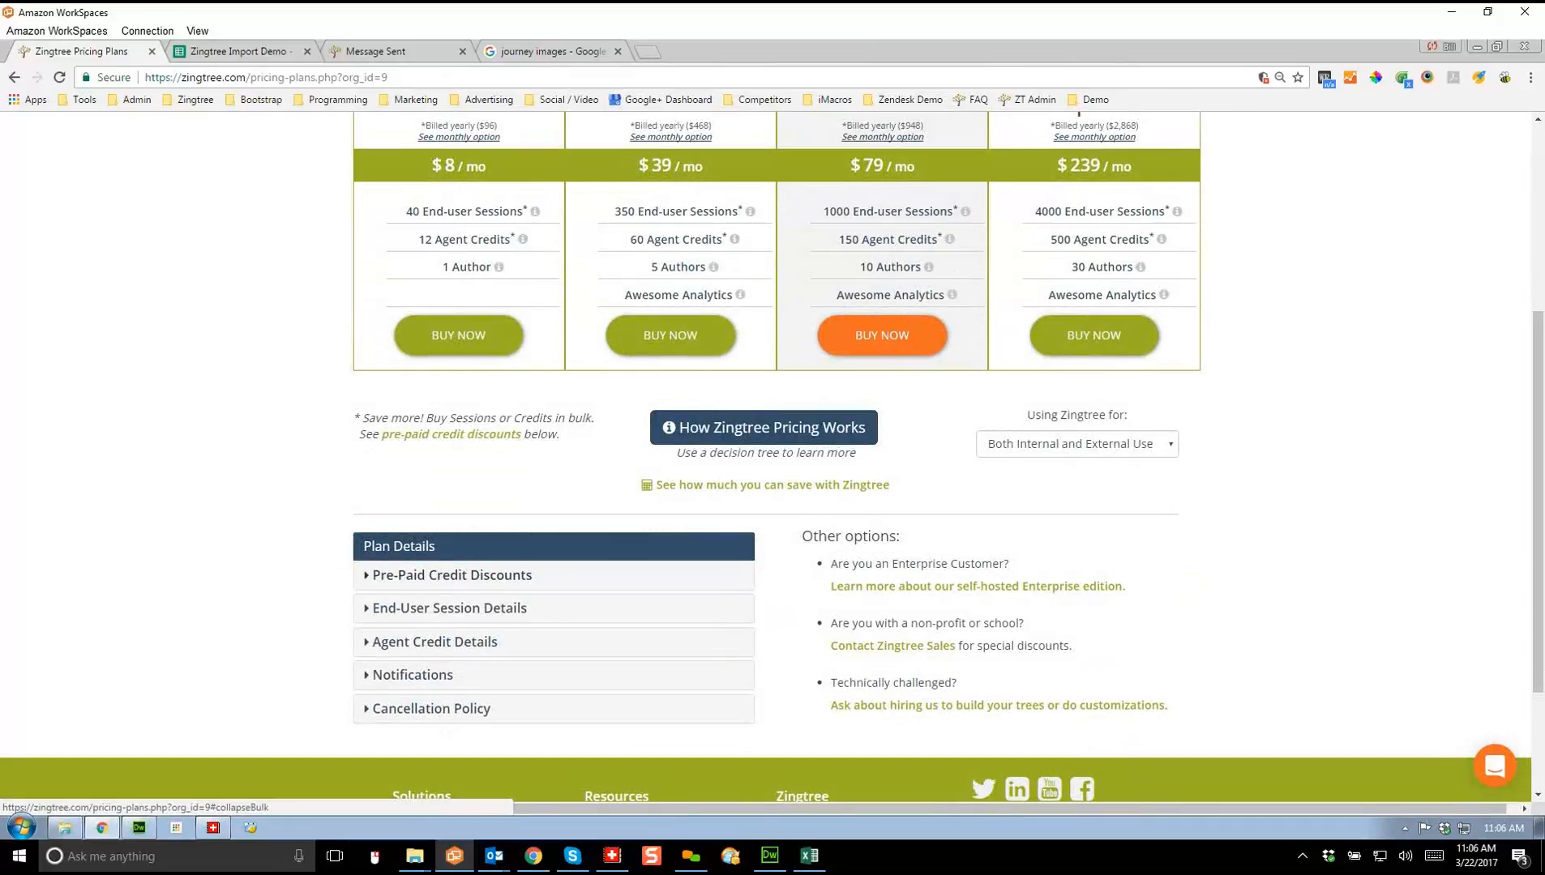
left_click(452, 576)
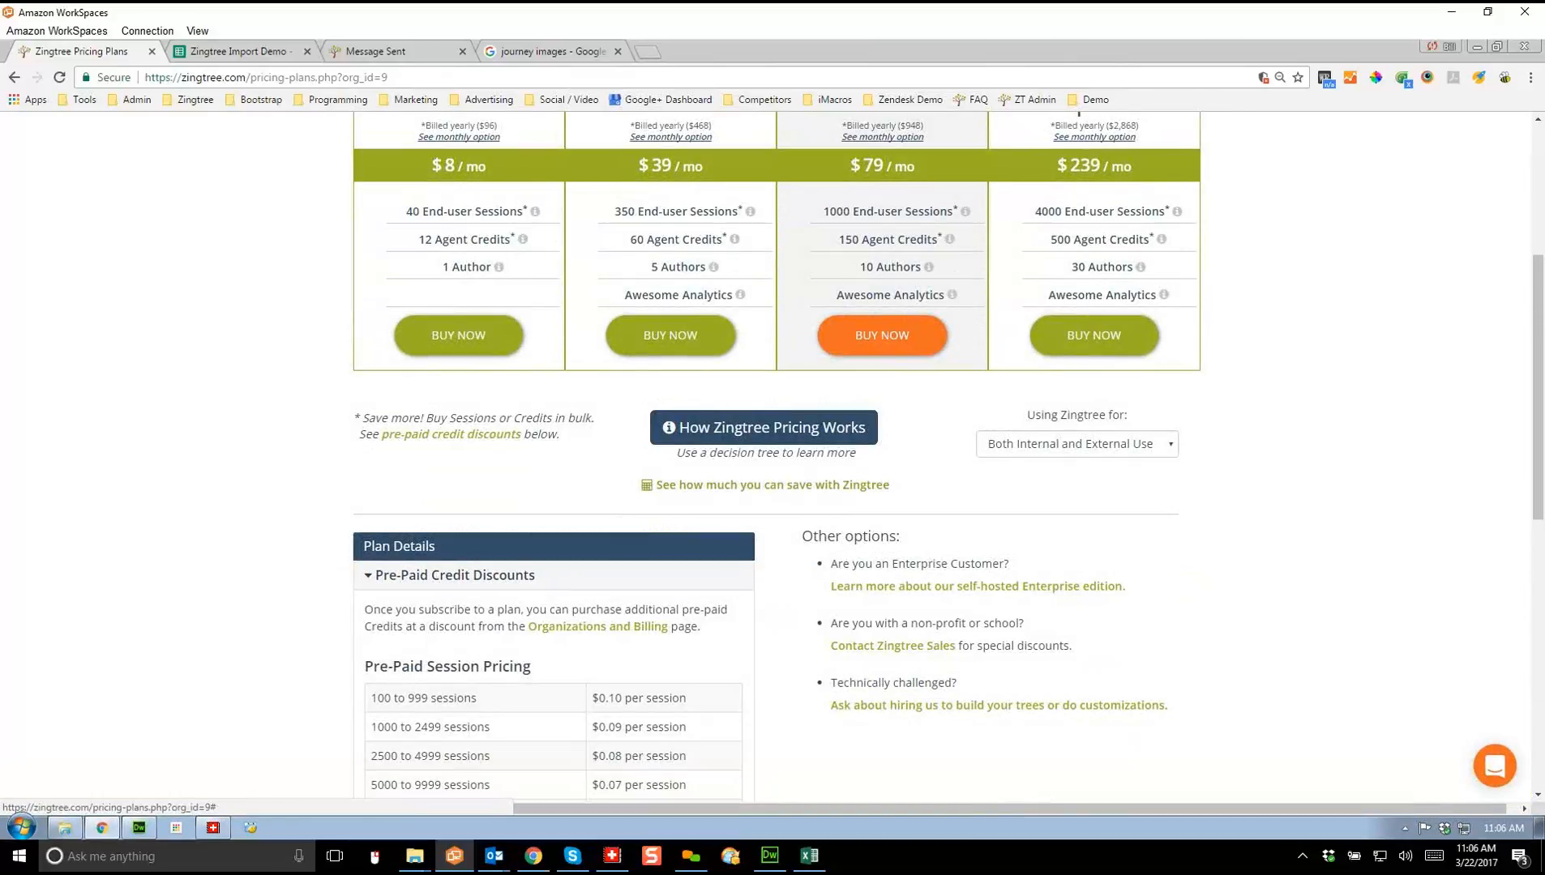
scroll(772, 458, "down", 3)
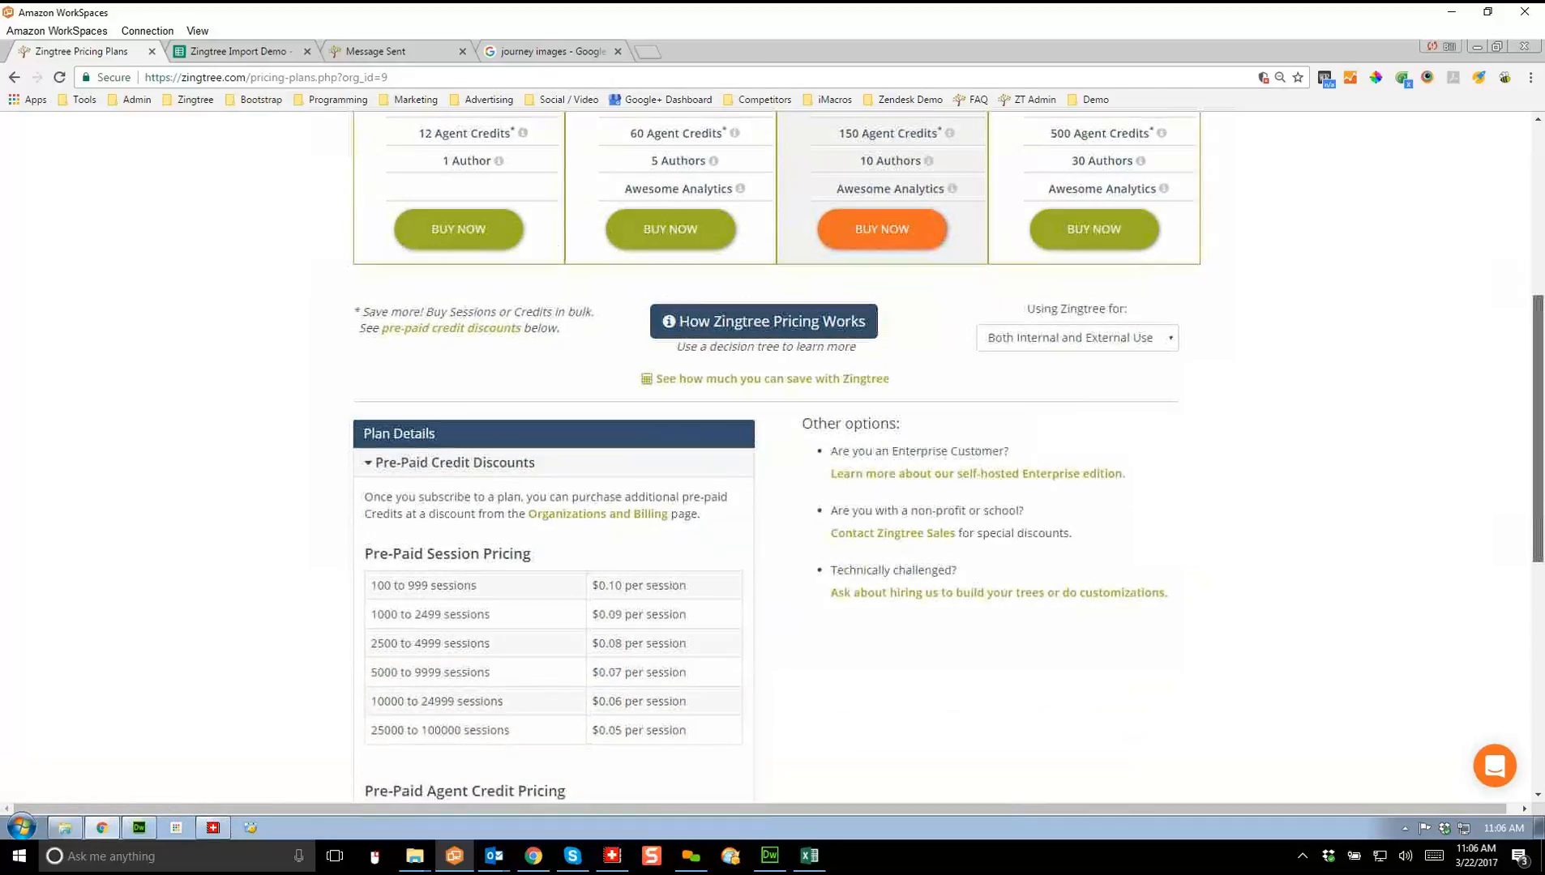
scroll(772, 458, "down", 2)
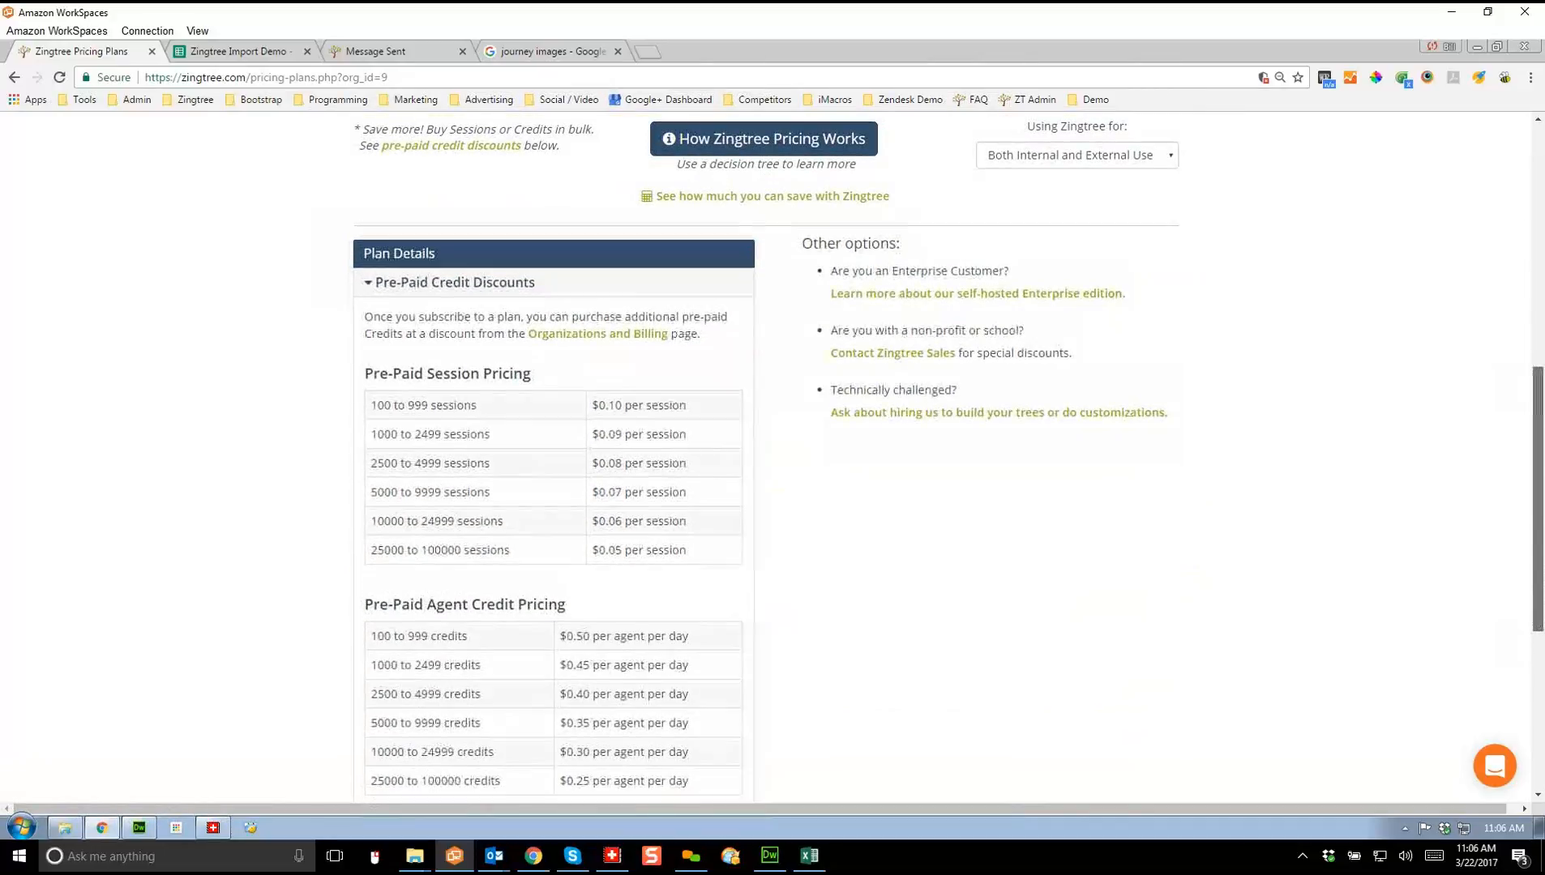
scroll(773, 458, "down", 1)
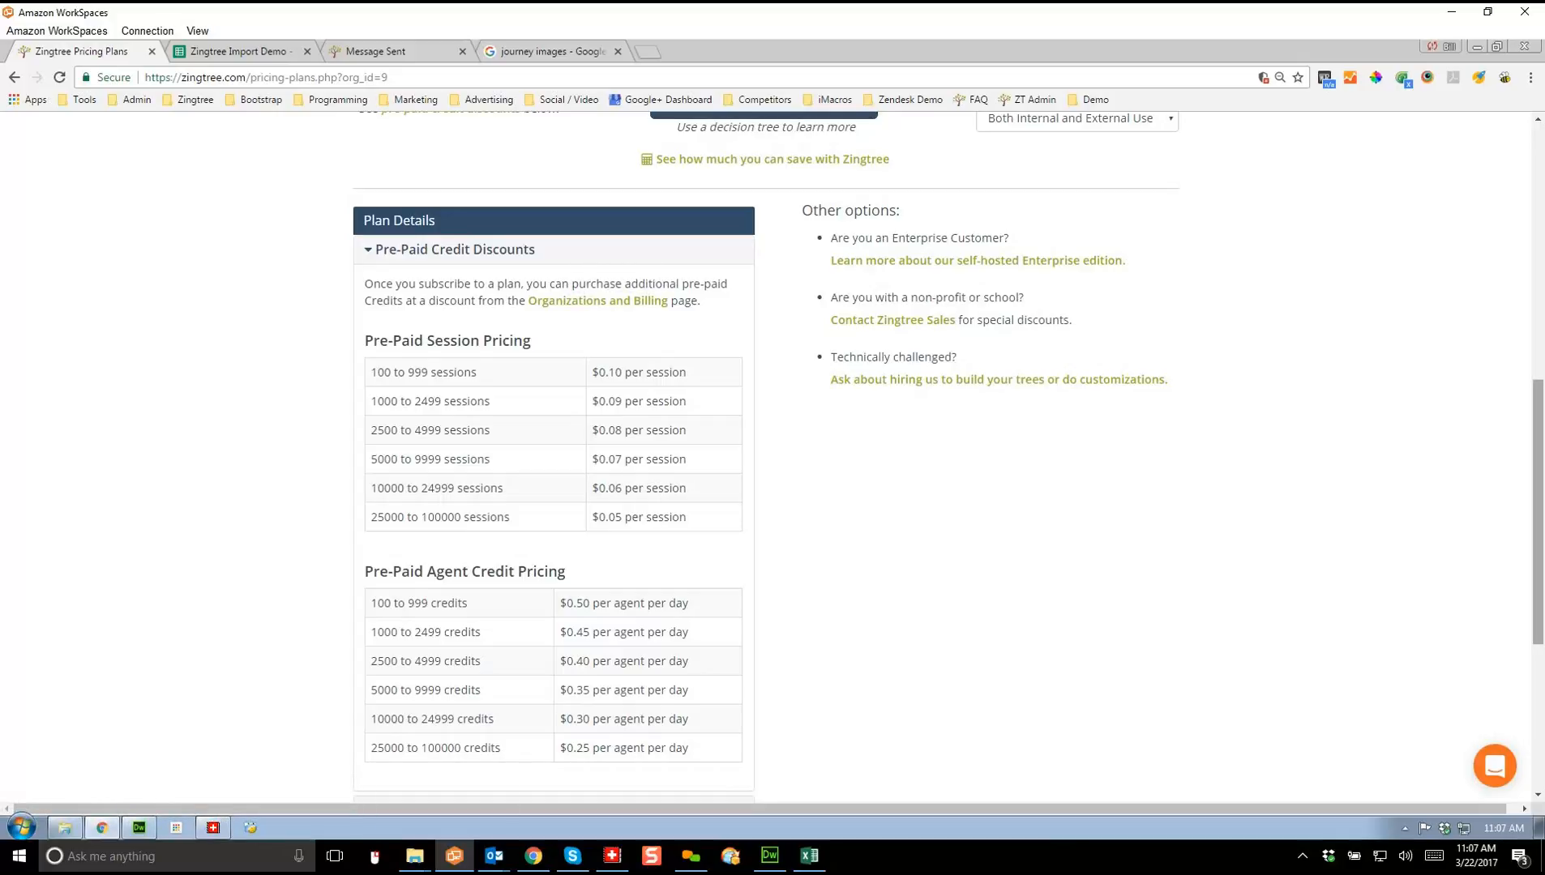
scroll(770, 454, "up", 4)
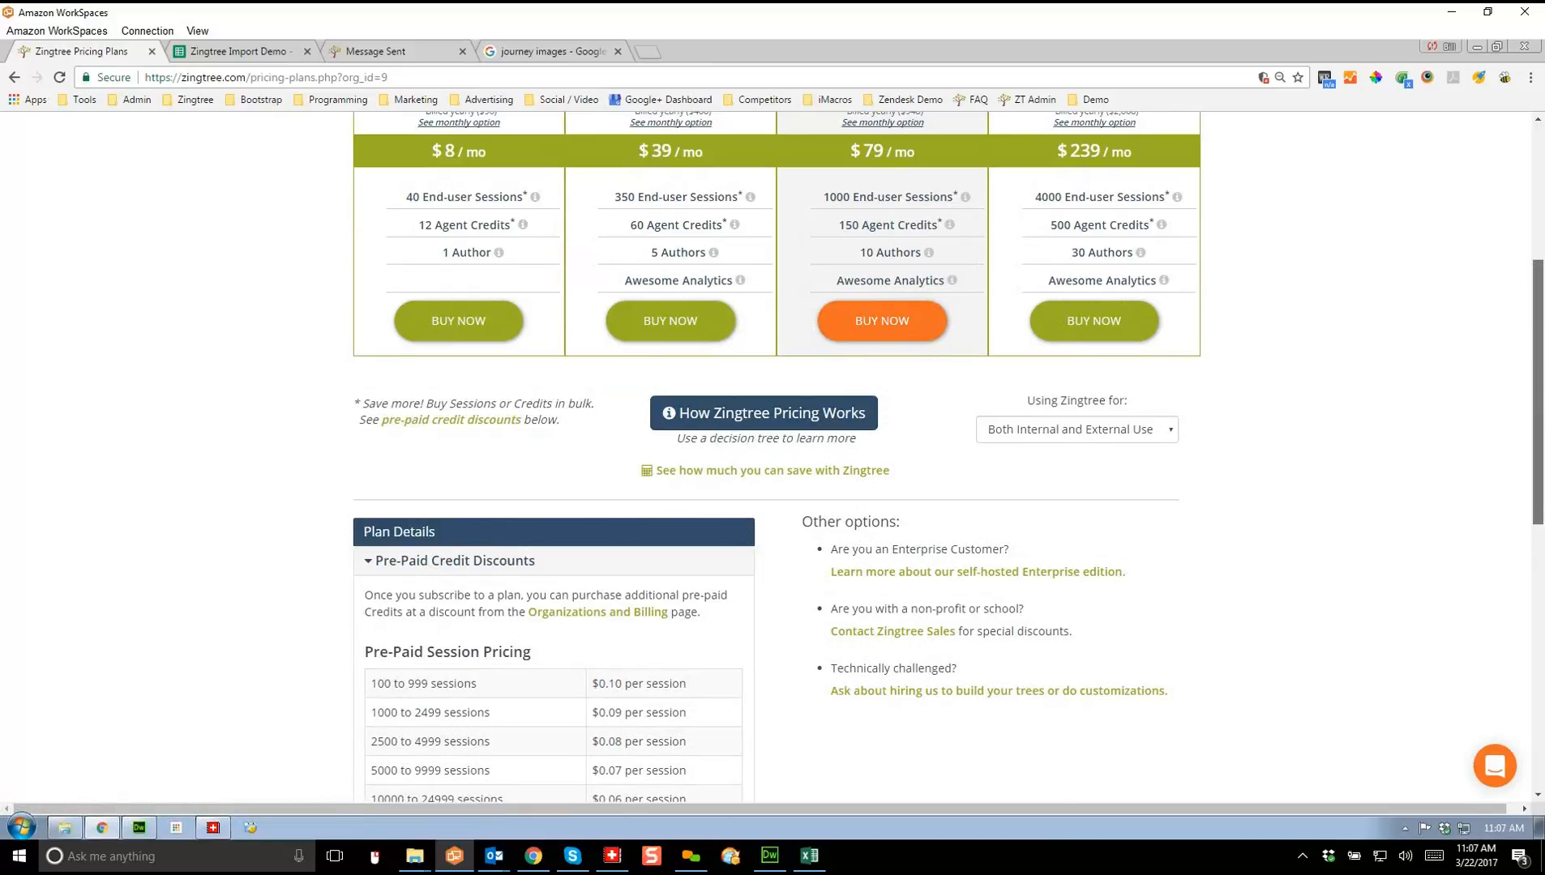
scroll(1538, 397, "down", 1)
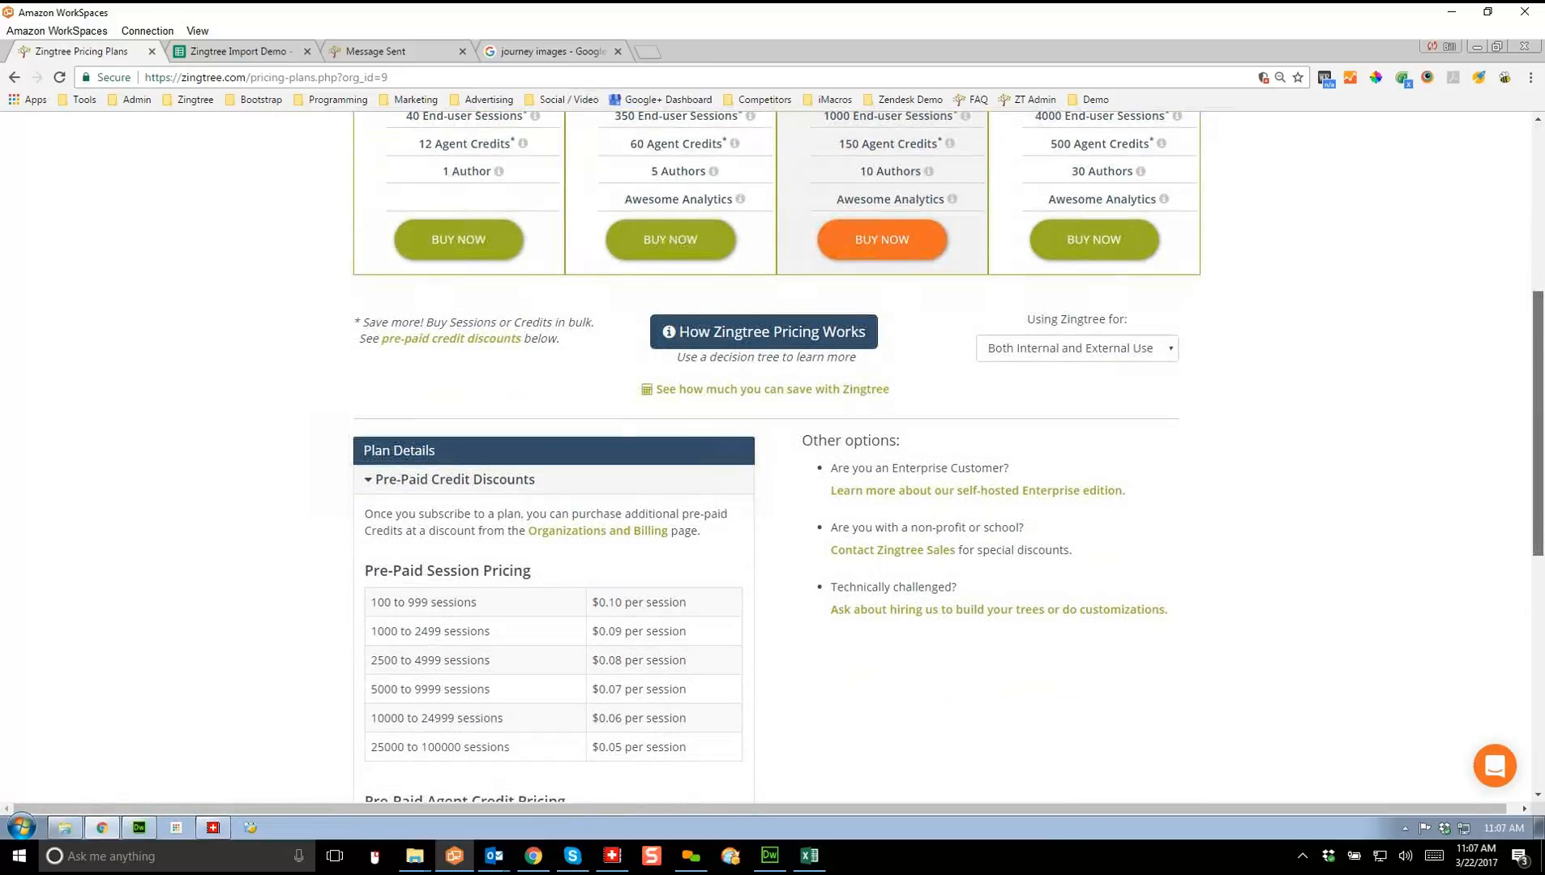
scroll(946, 474, "down", 2)
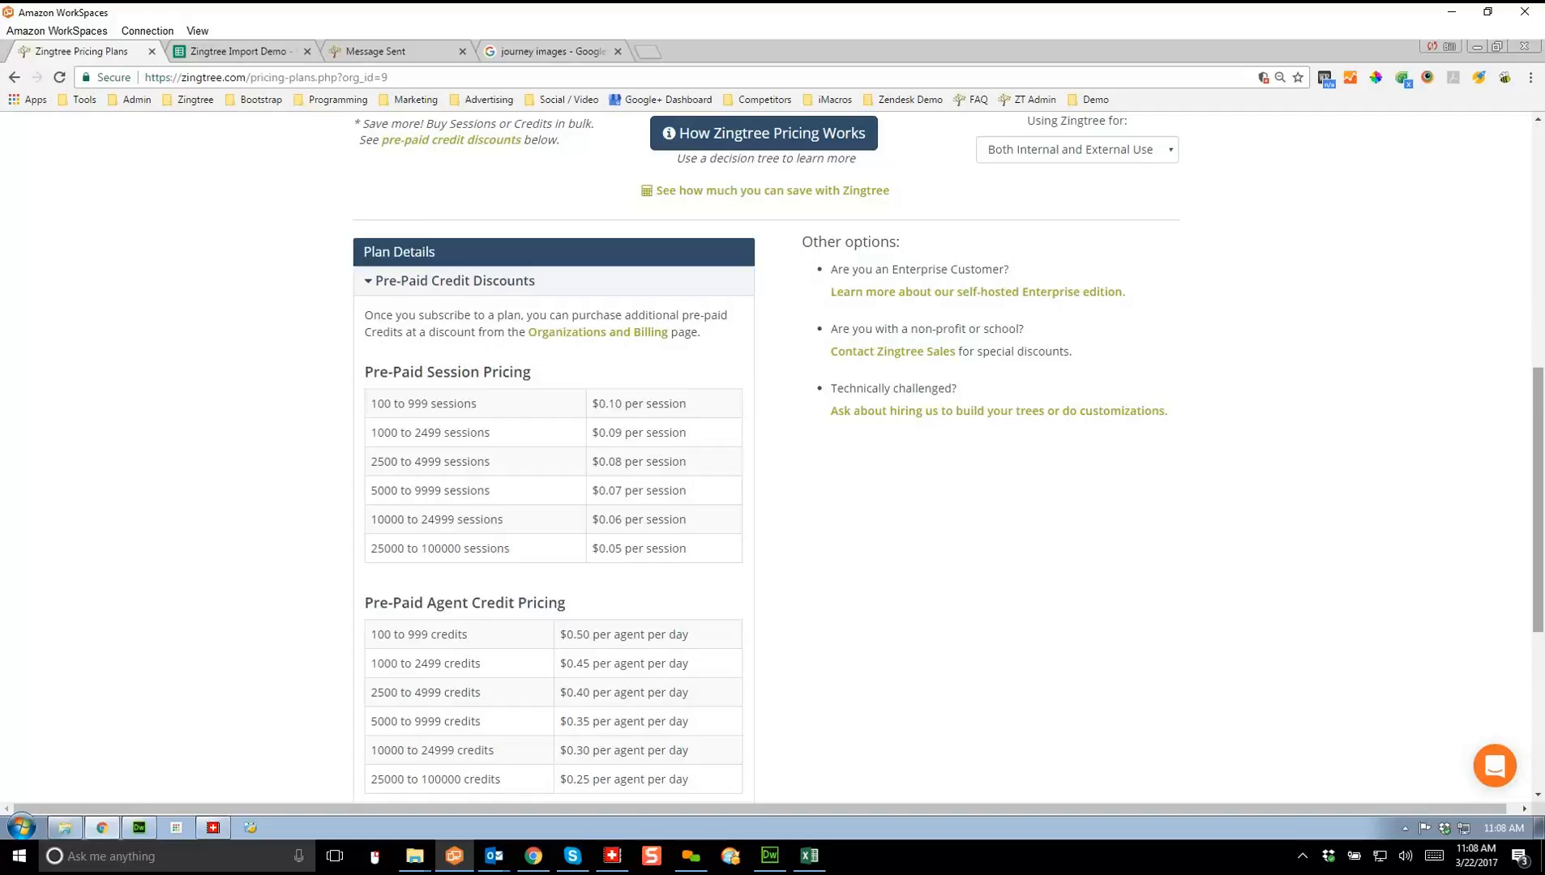
Step: Return to the Starter, Professional, Business and Corporate plan cards, highlighting Professional's 60 Agent Credits
scroll(778, 454, "up", 3)
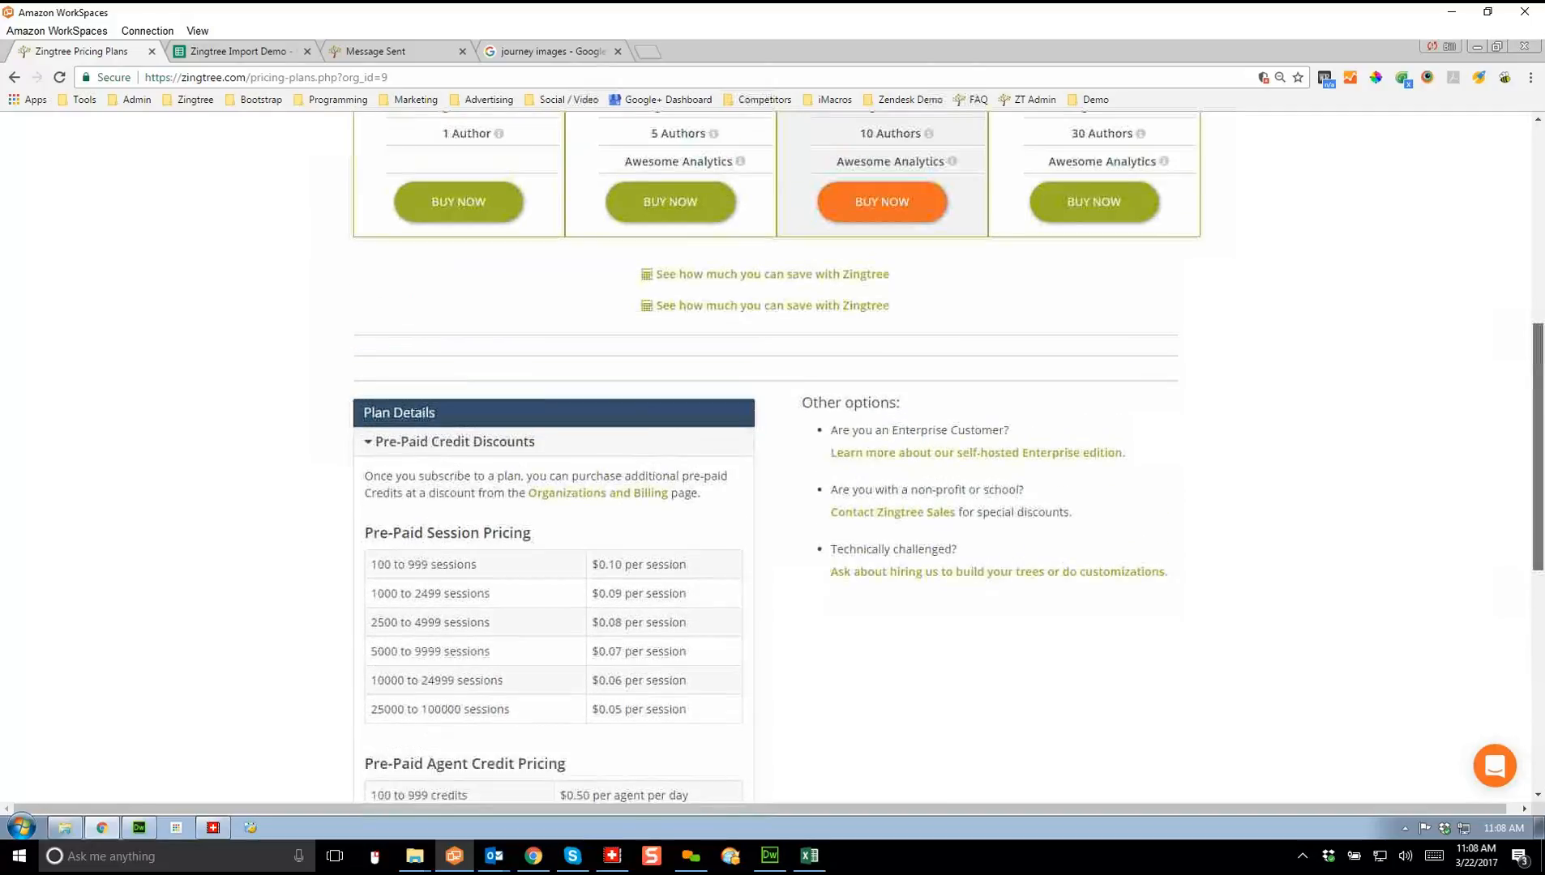
scroll(778, 454, "up", 1)
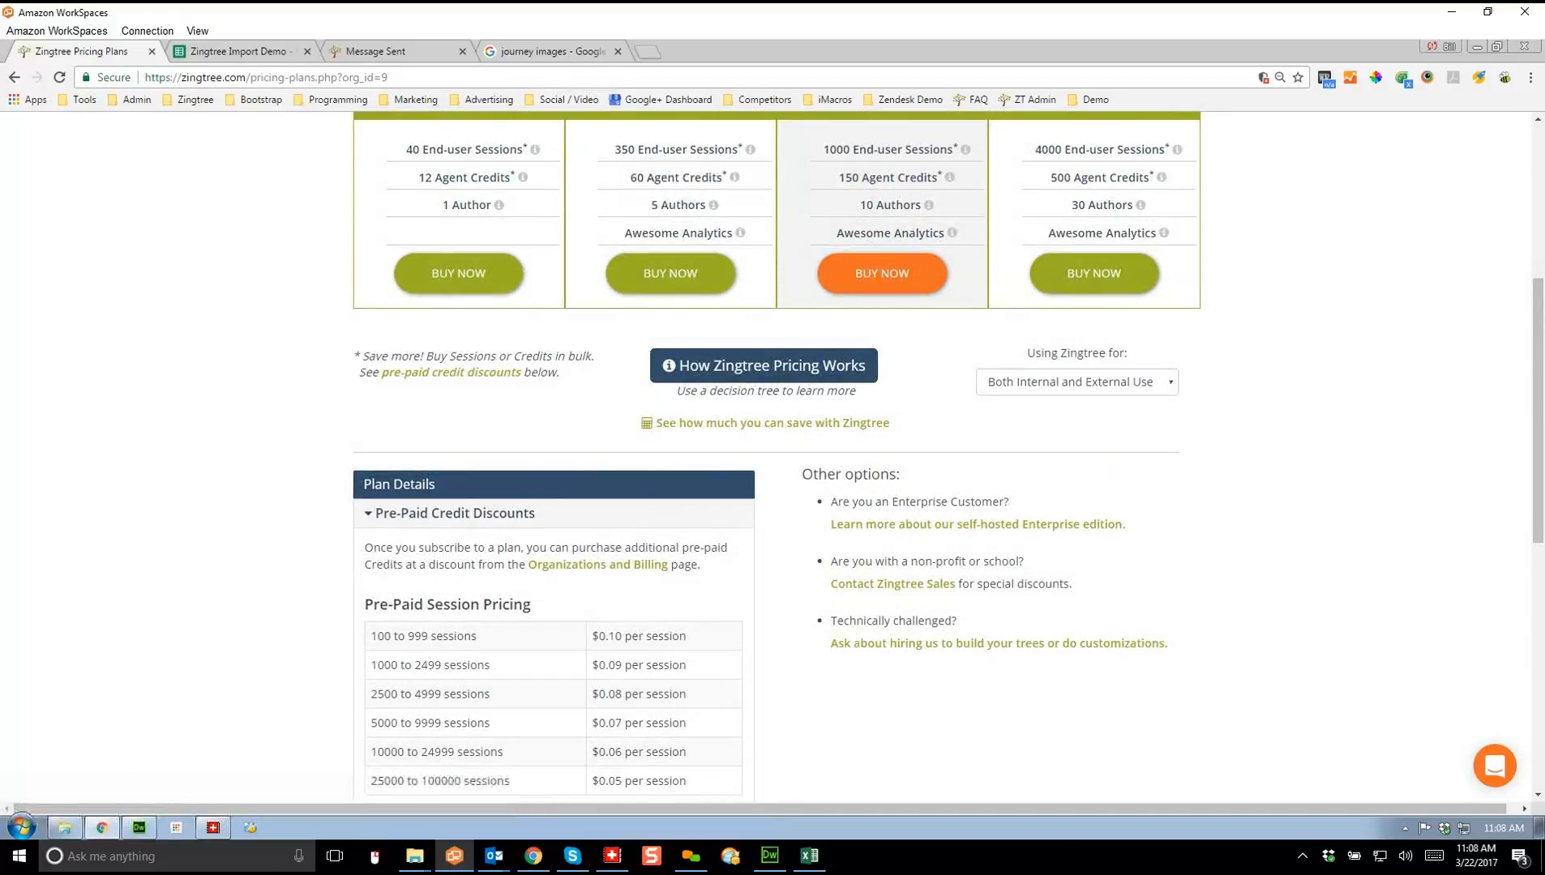
left_click_drag(630, 177, 724, 173)
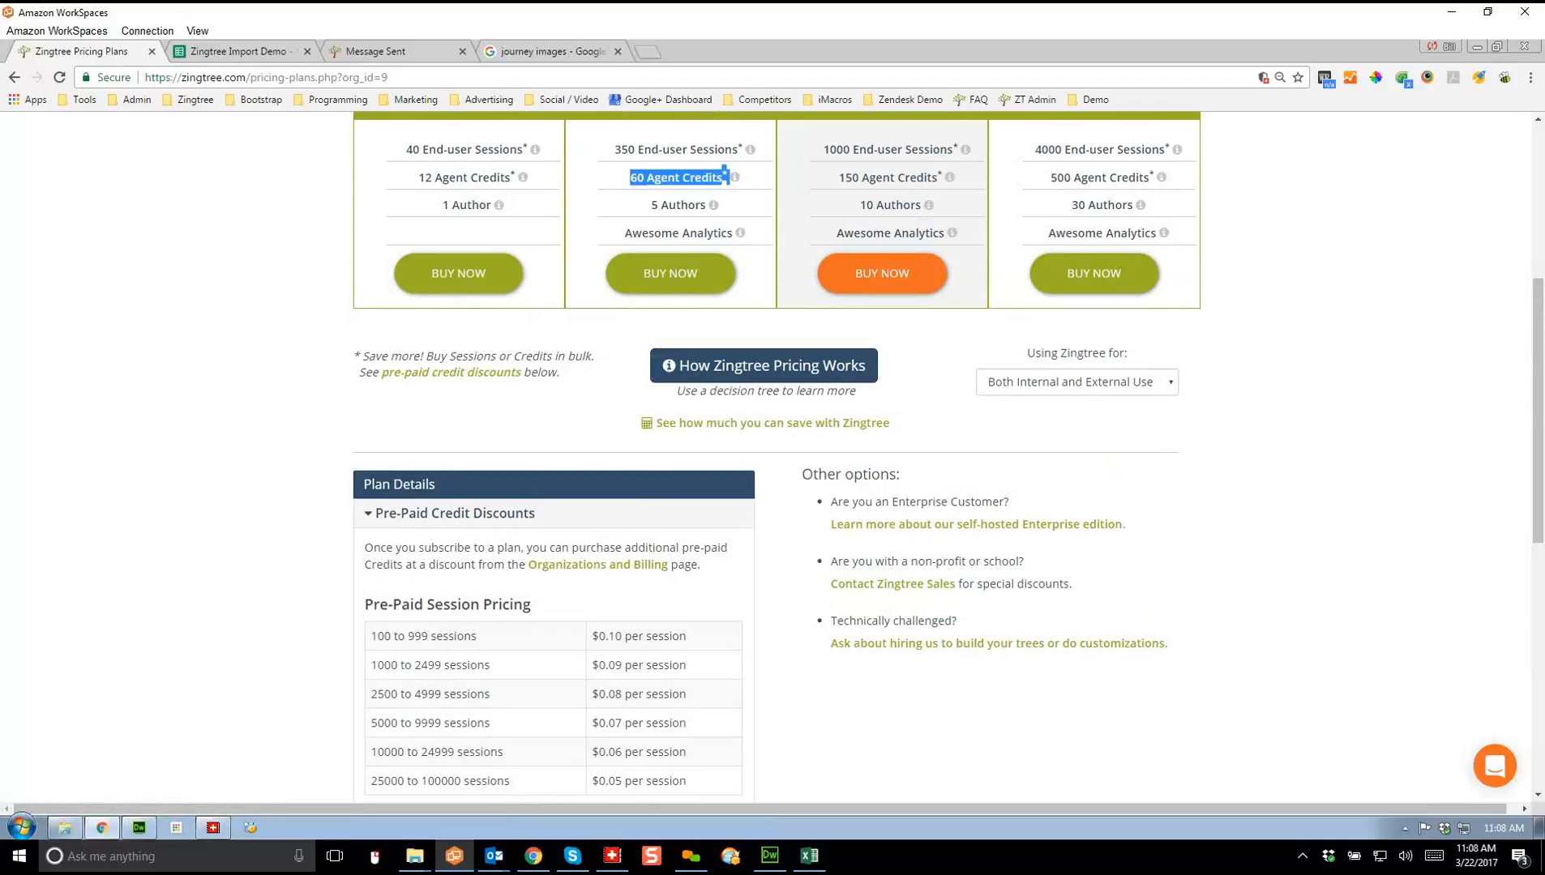
left_click(724, 173)
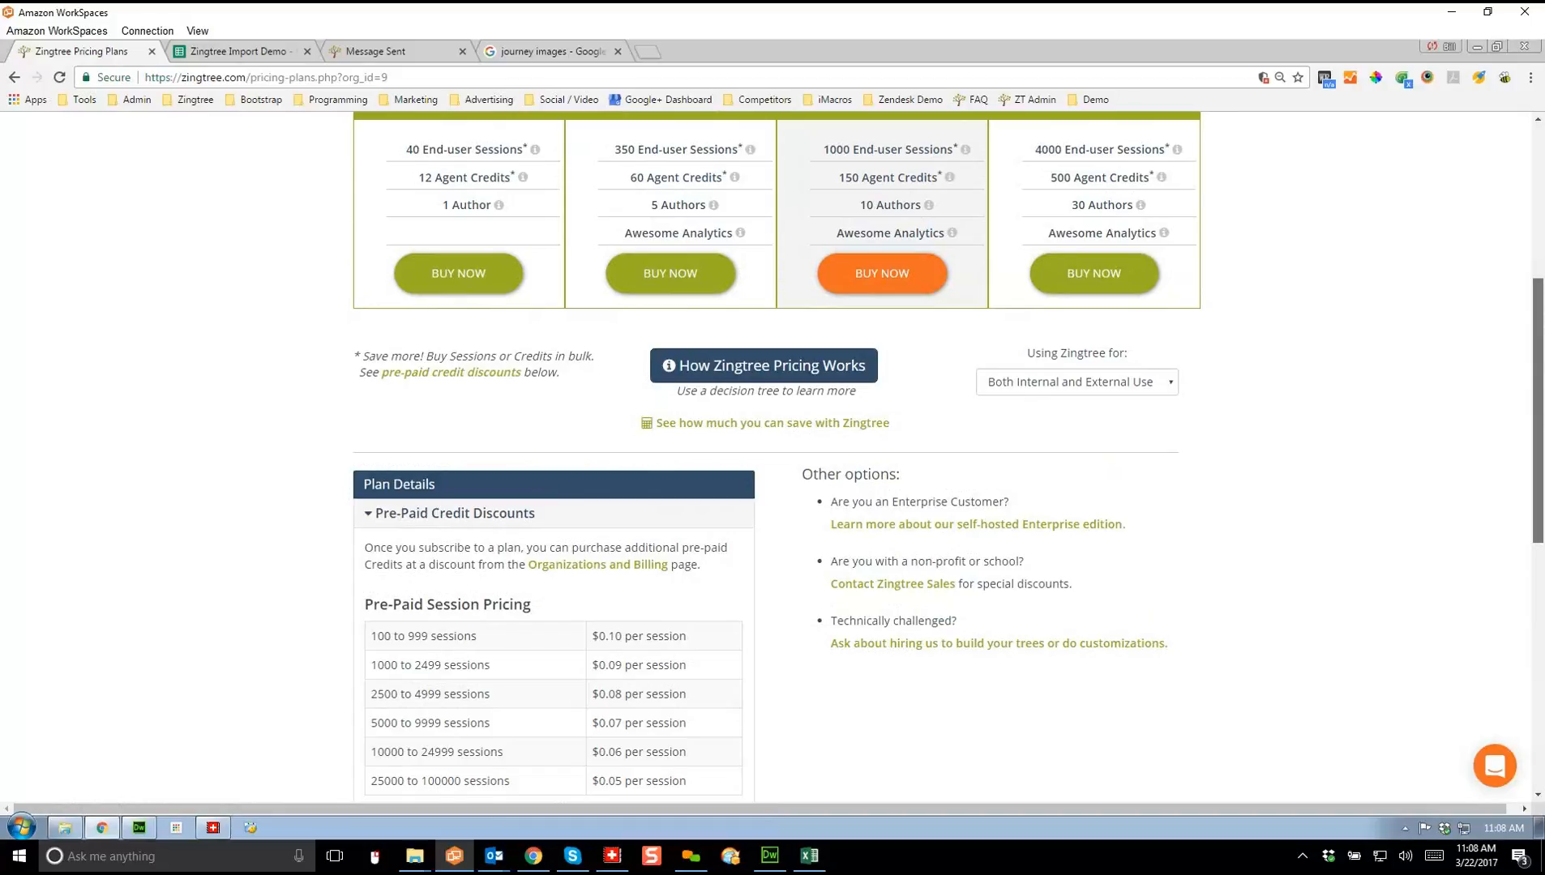
scroll(1538, 406, "down", 2)
scroll(770, 454, "down", 2)
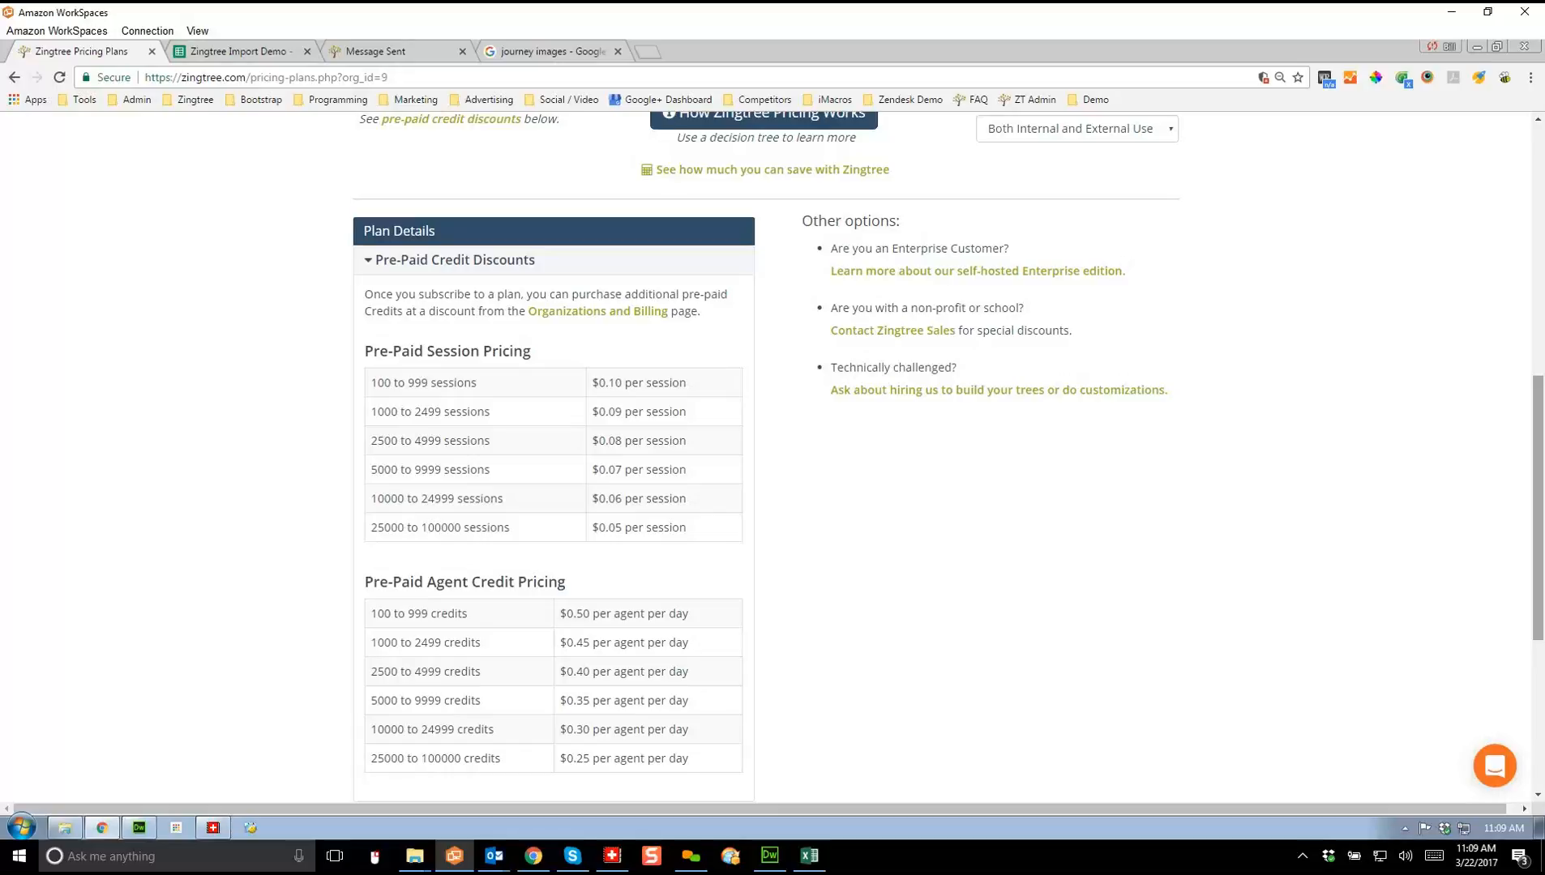
scroll(948, 456, "up", 8)
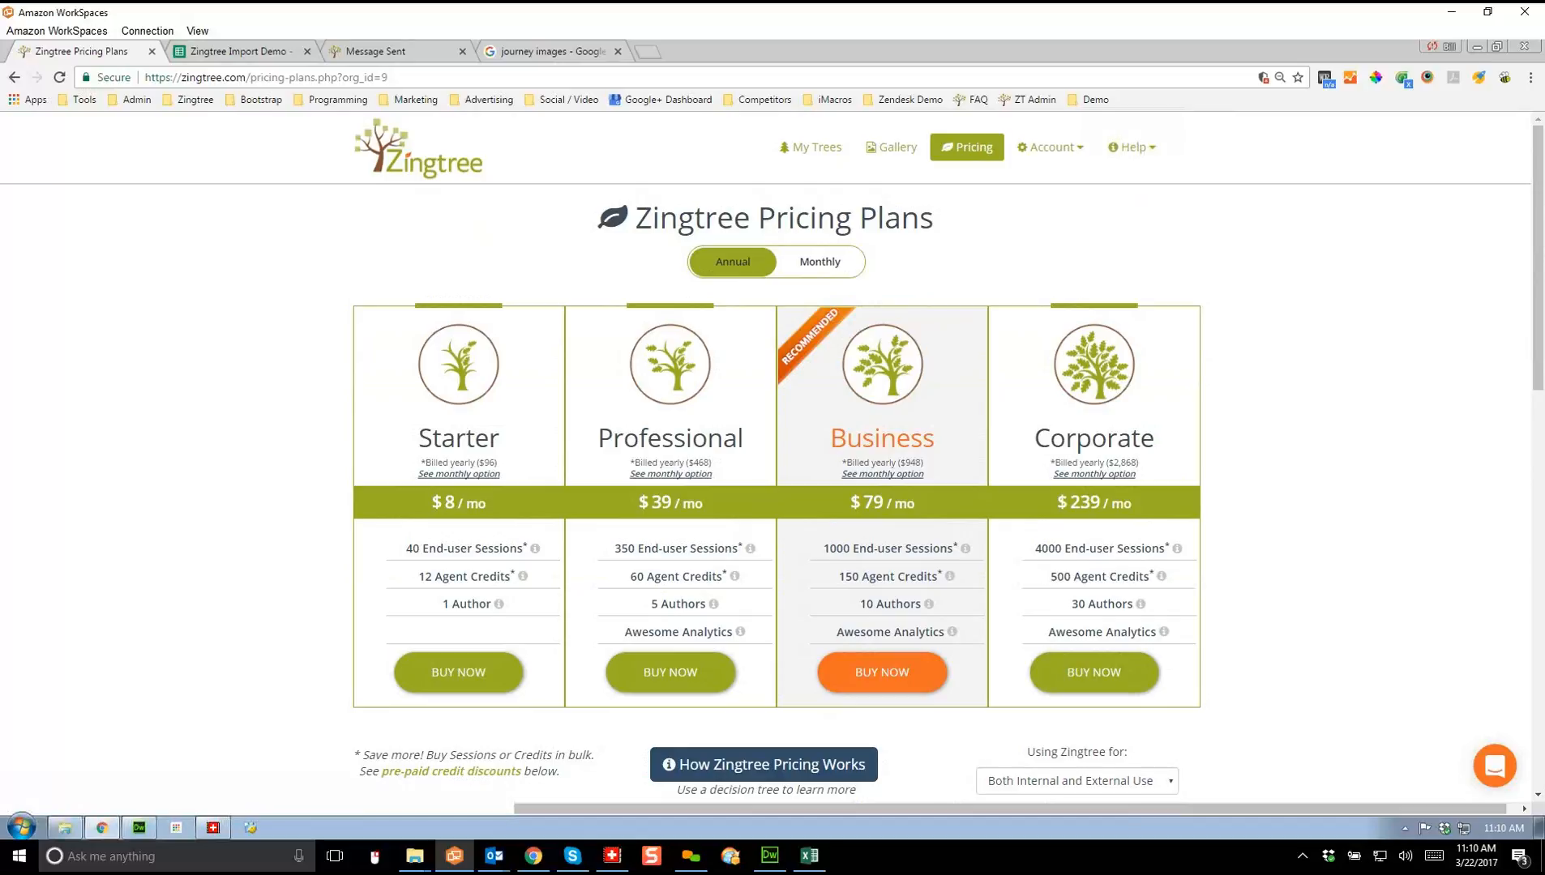
Step: Request technical help for an embedded tree, with Tree ID 12121, node 1, and the Building Trees problem
left_click(1131, 147)
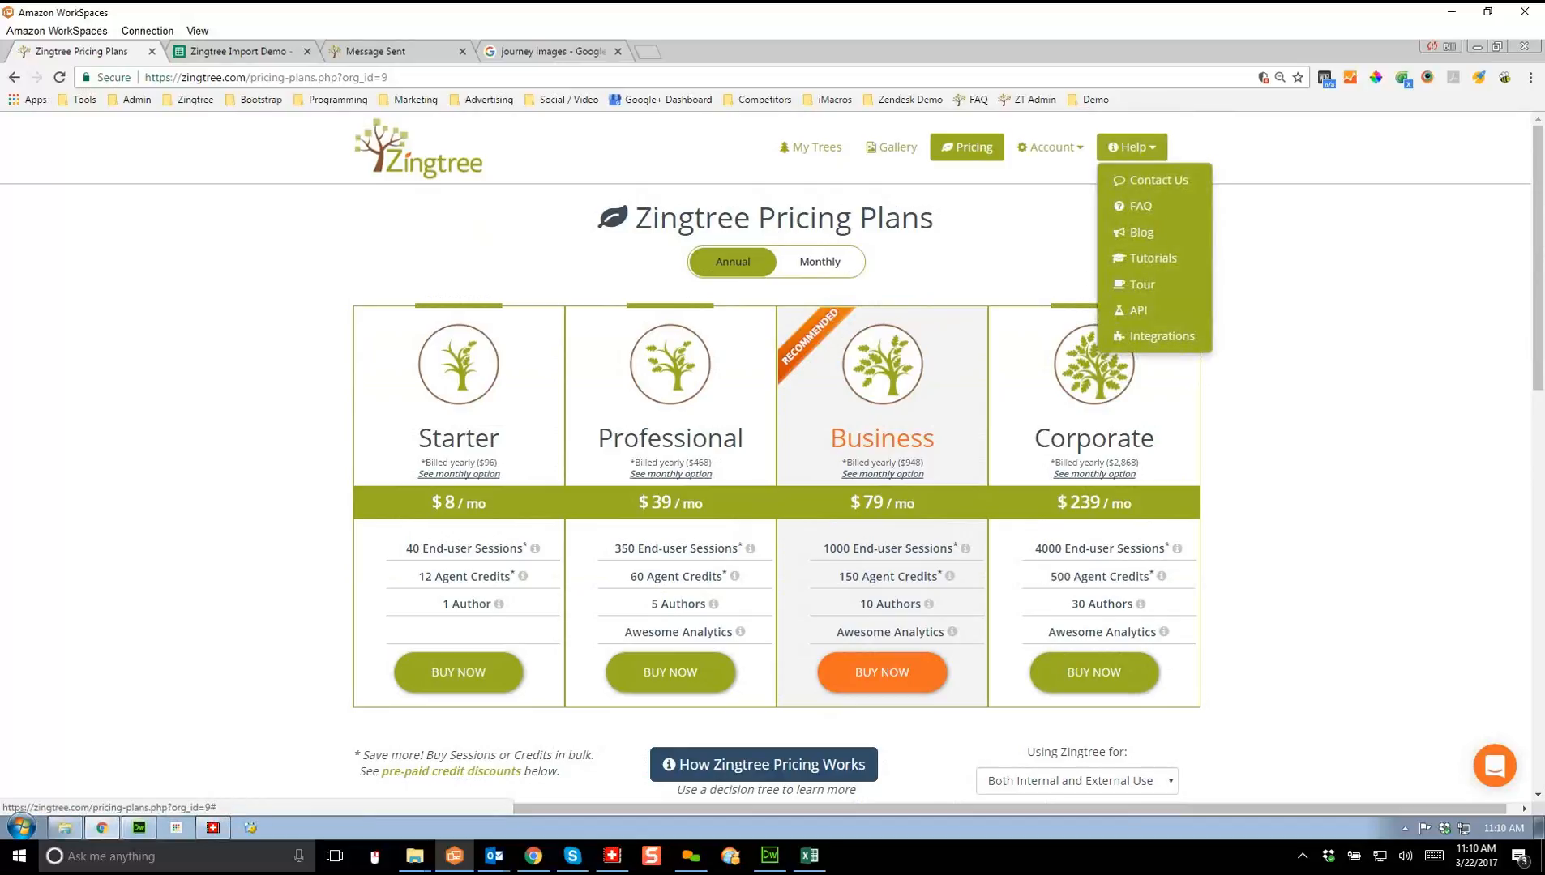
left_click(1157, 180)
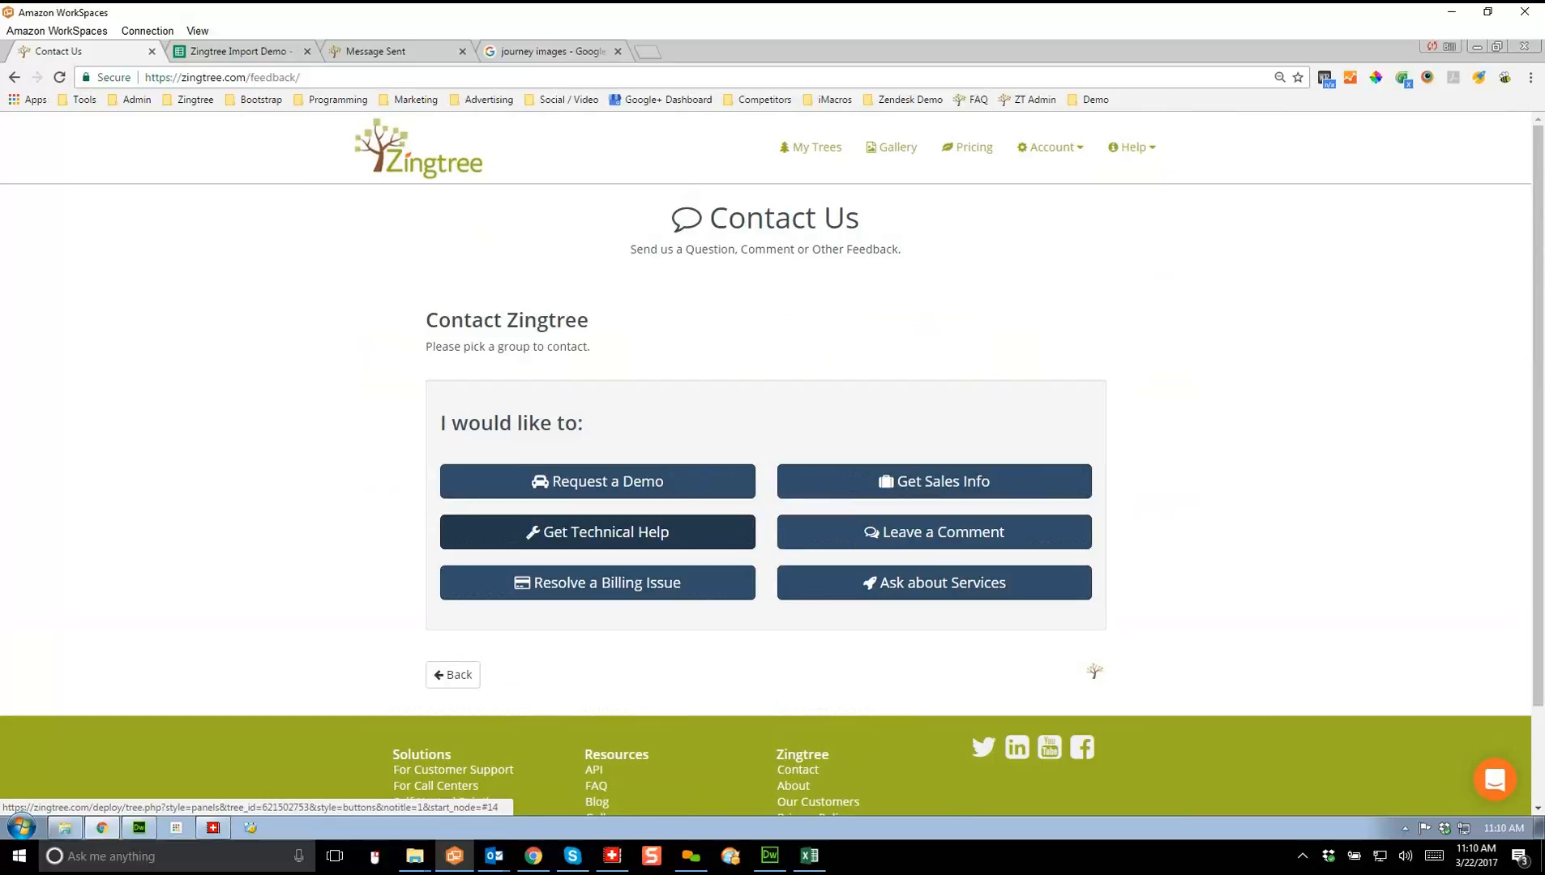
left_click(597, 532)
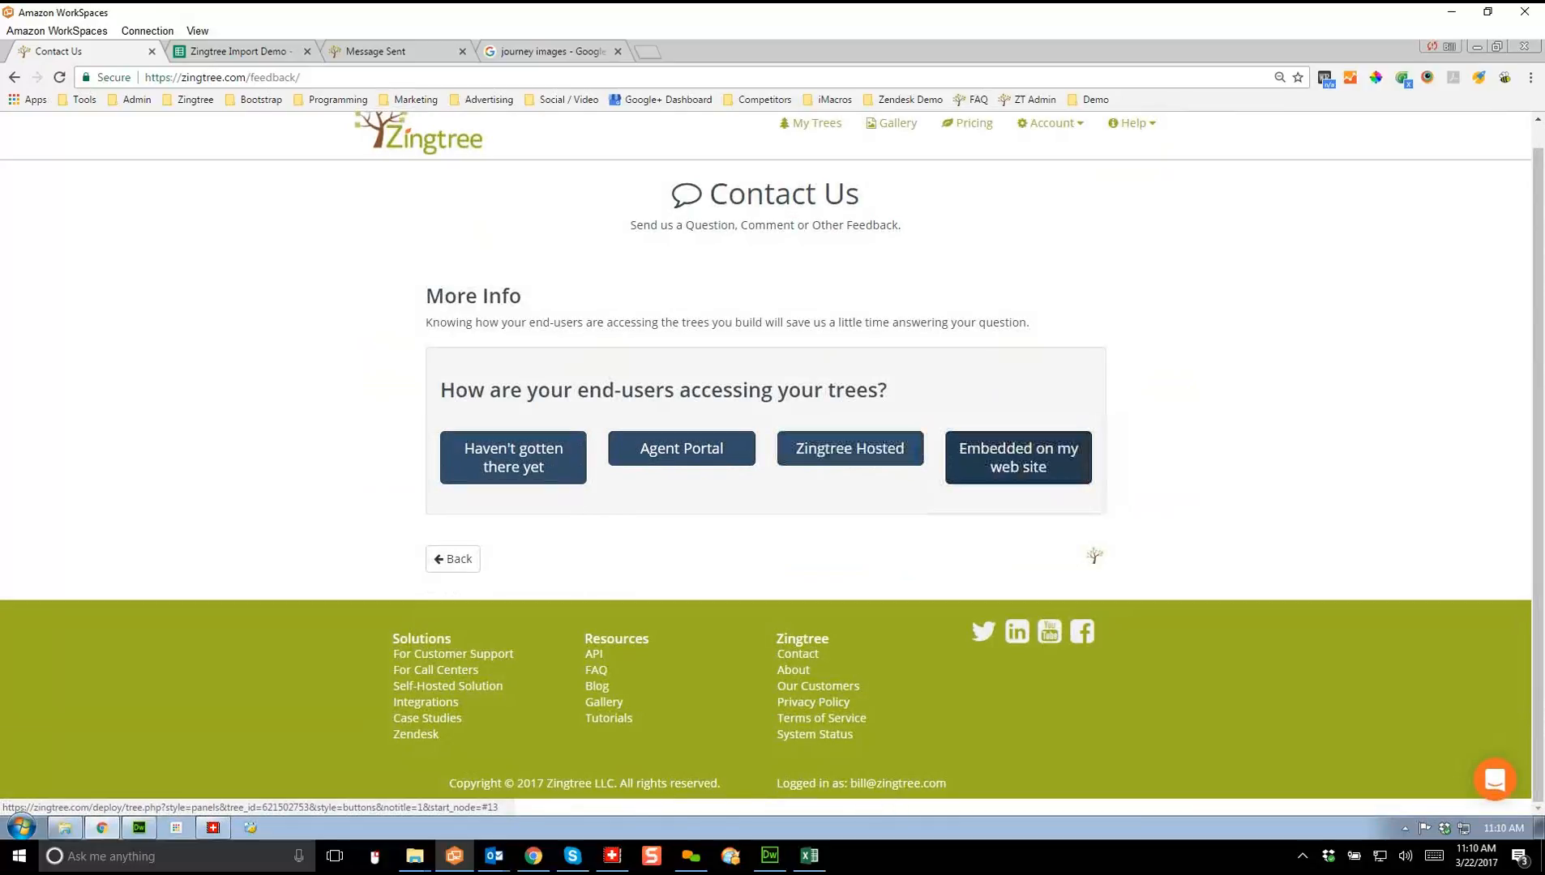
left_click(1018, 458)
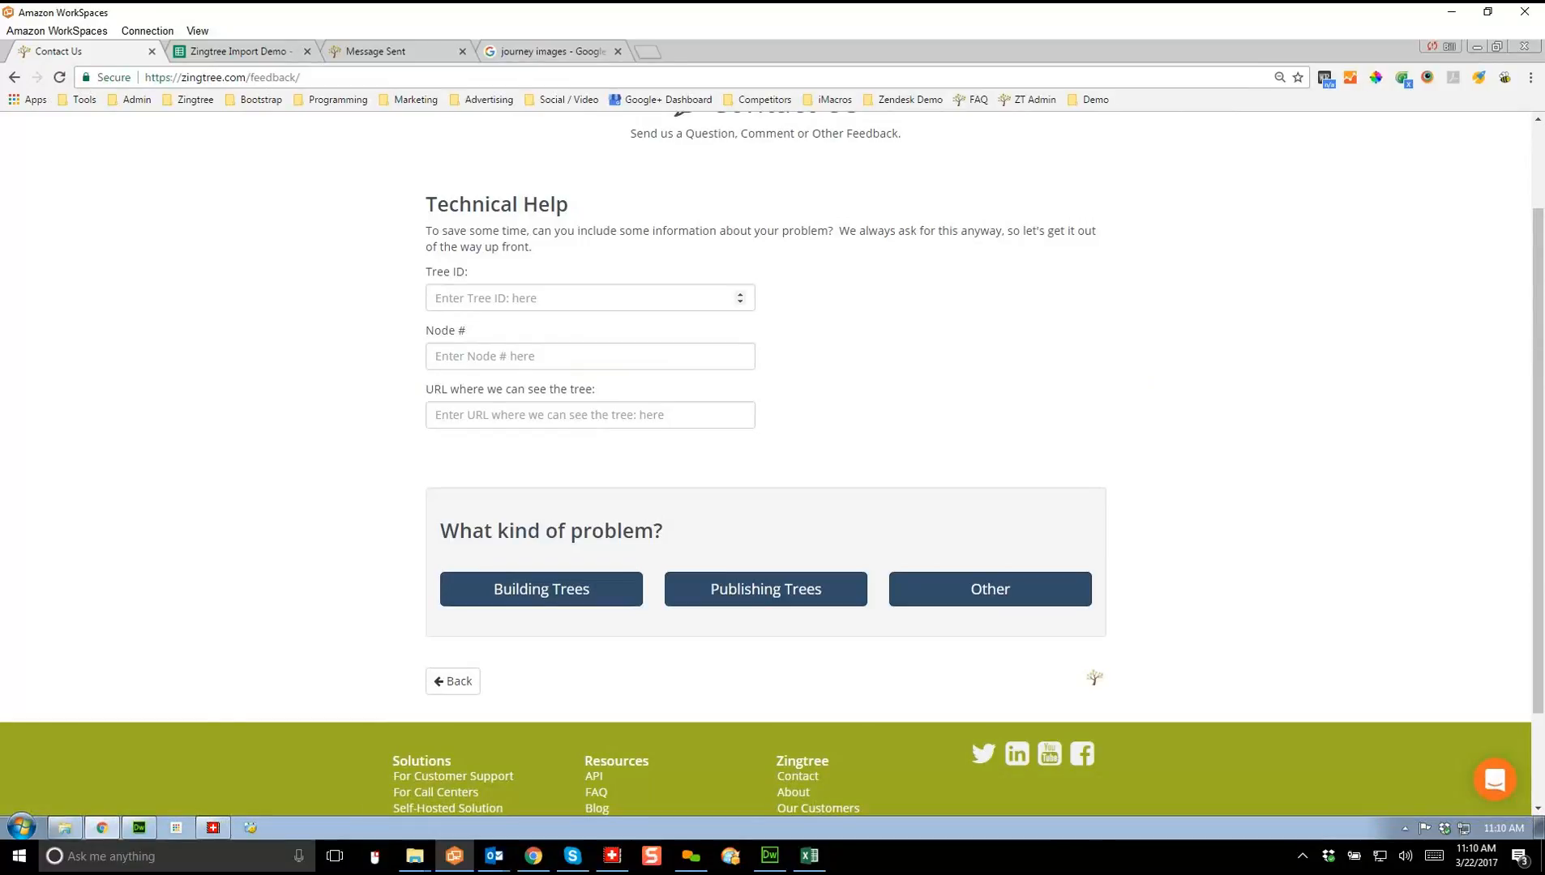
left_click(590, 298)
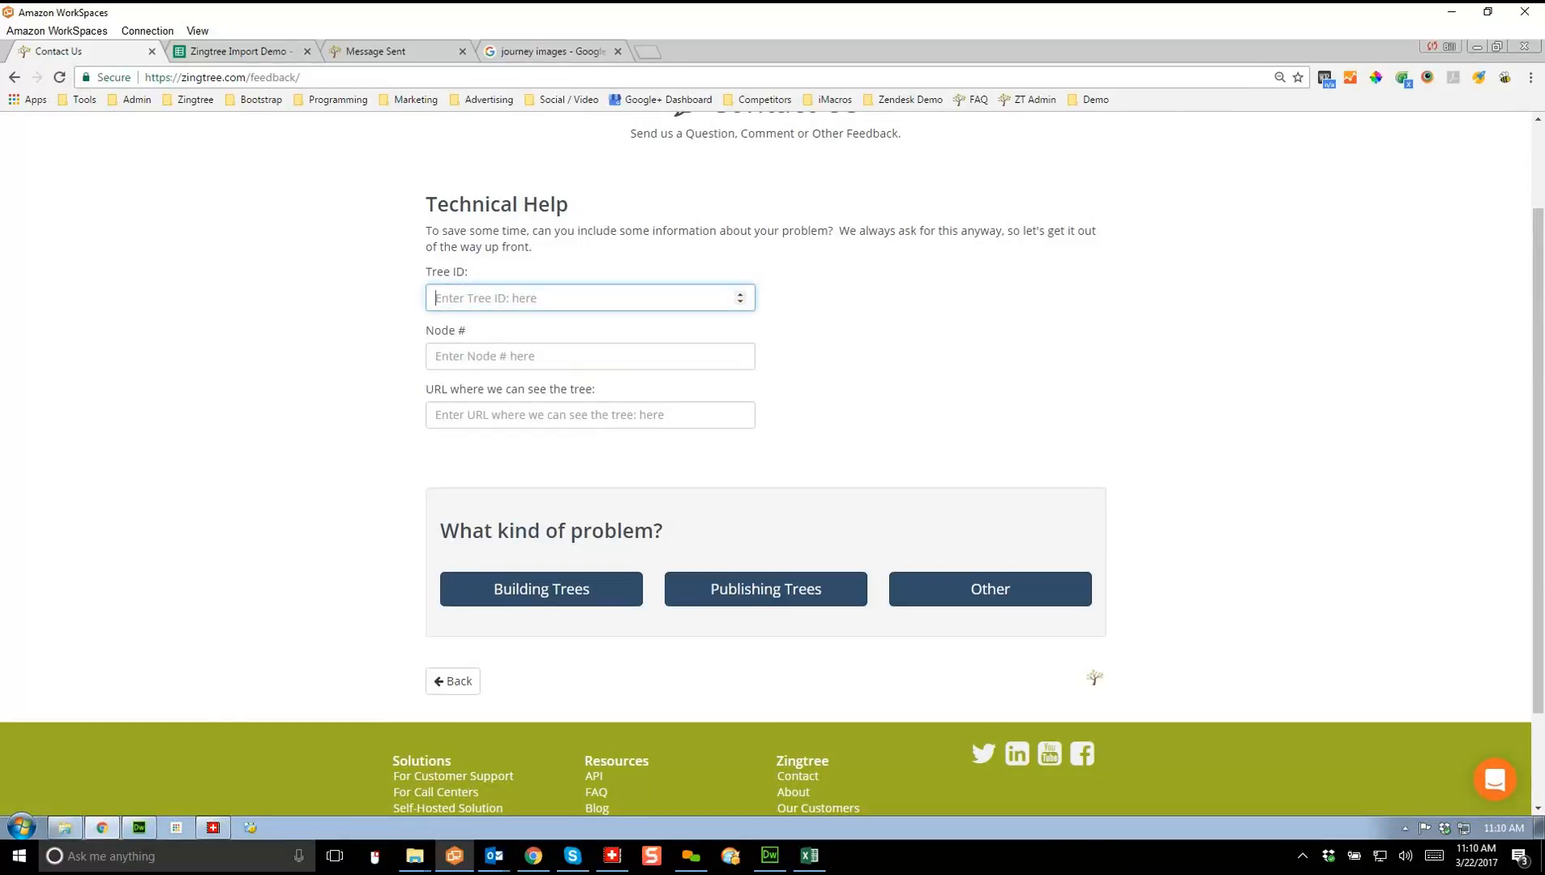
type("12121")
left_click(590, 357)
type("1")
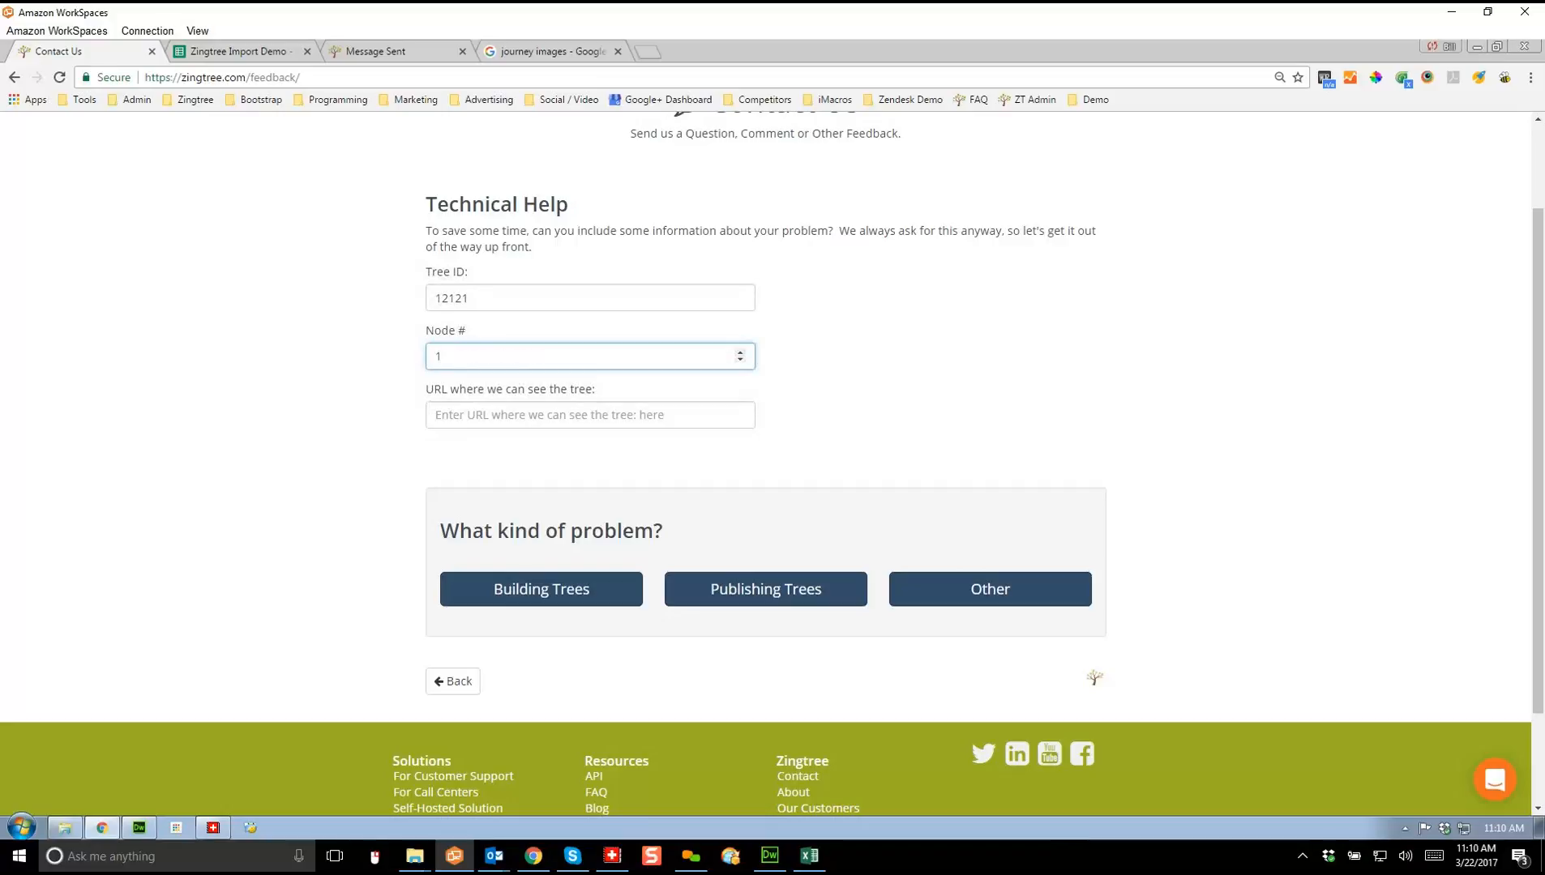
left_click(542, 590)
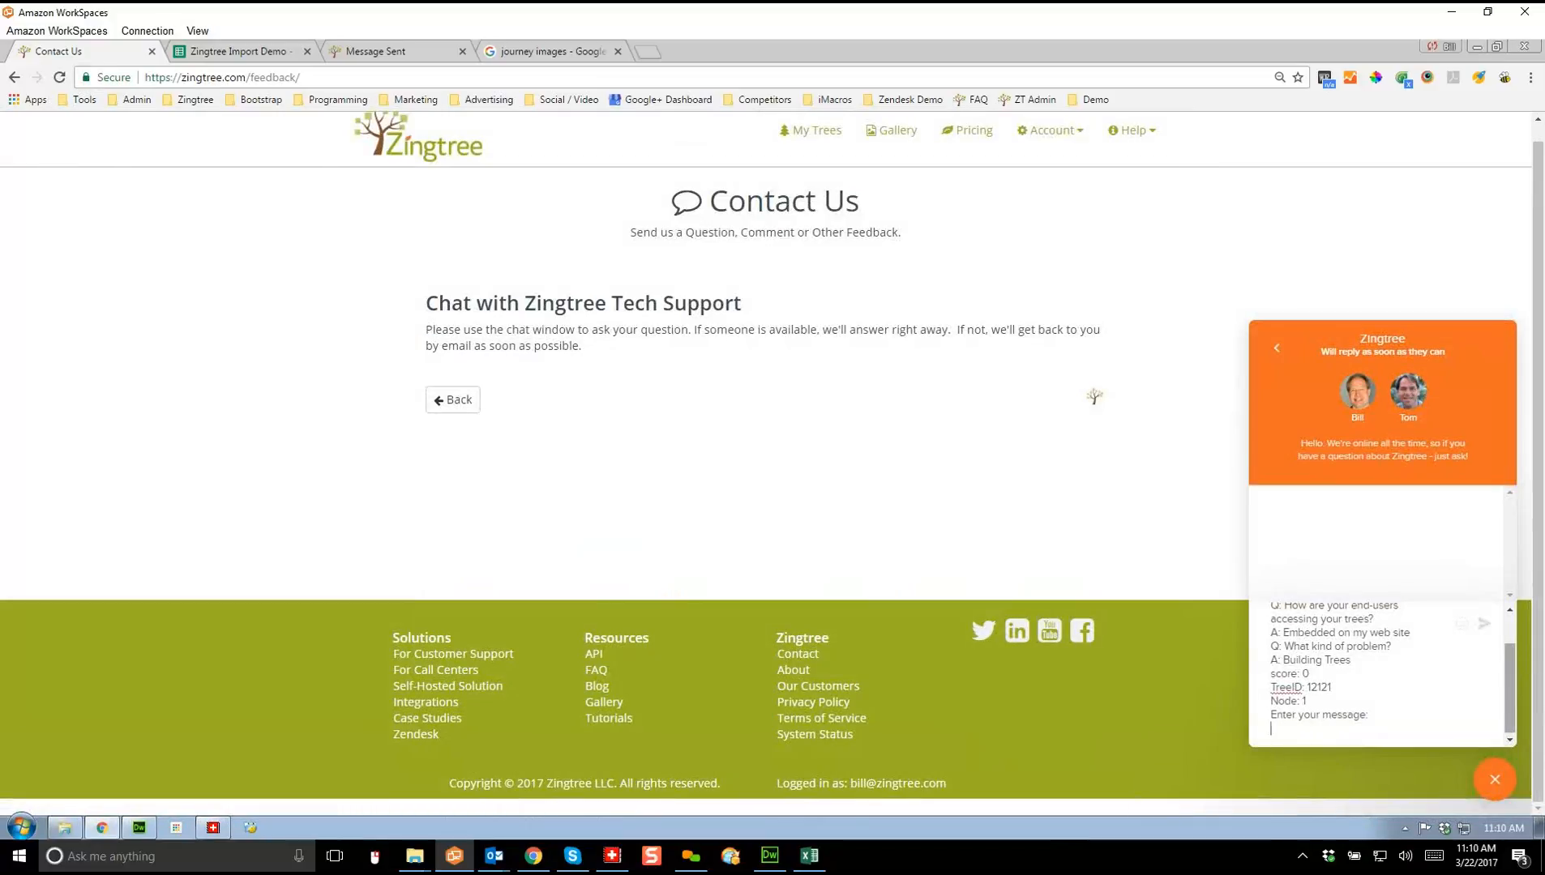
Step: Send a short greeting to the support agent in the chat, then close the chat window
left_click_drag(1509, 689, 1509, 661)
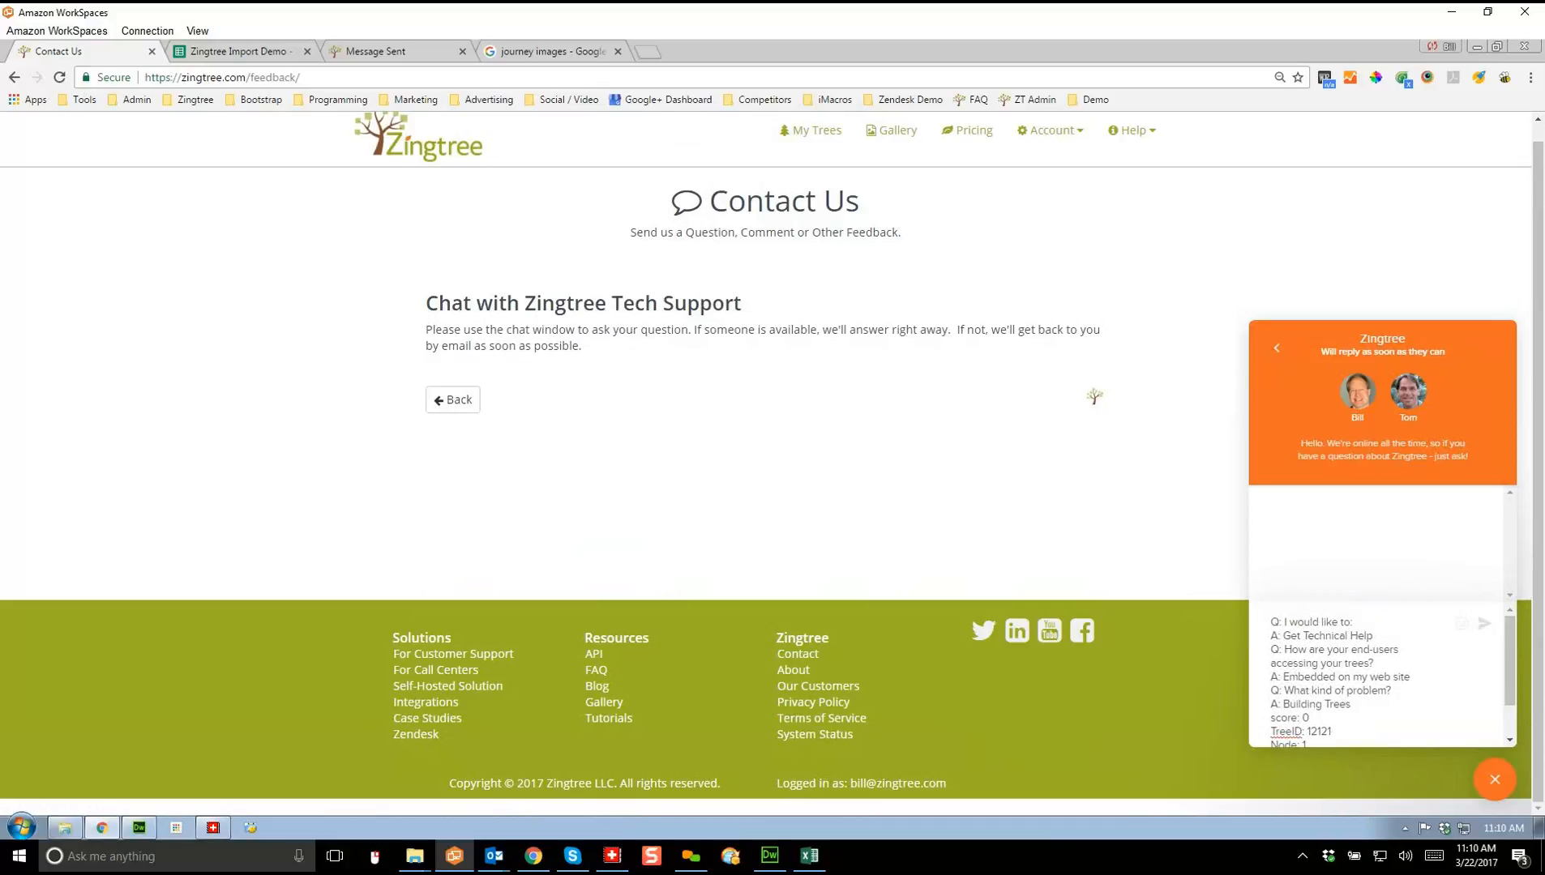
left_click_drag(1510, 660, 1509, 689)
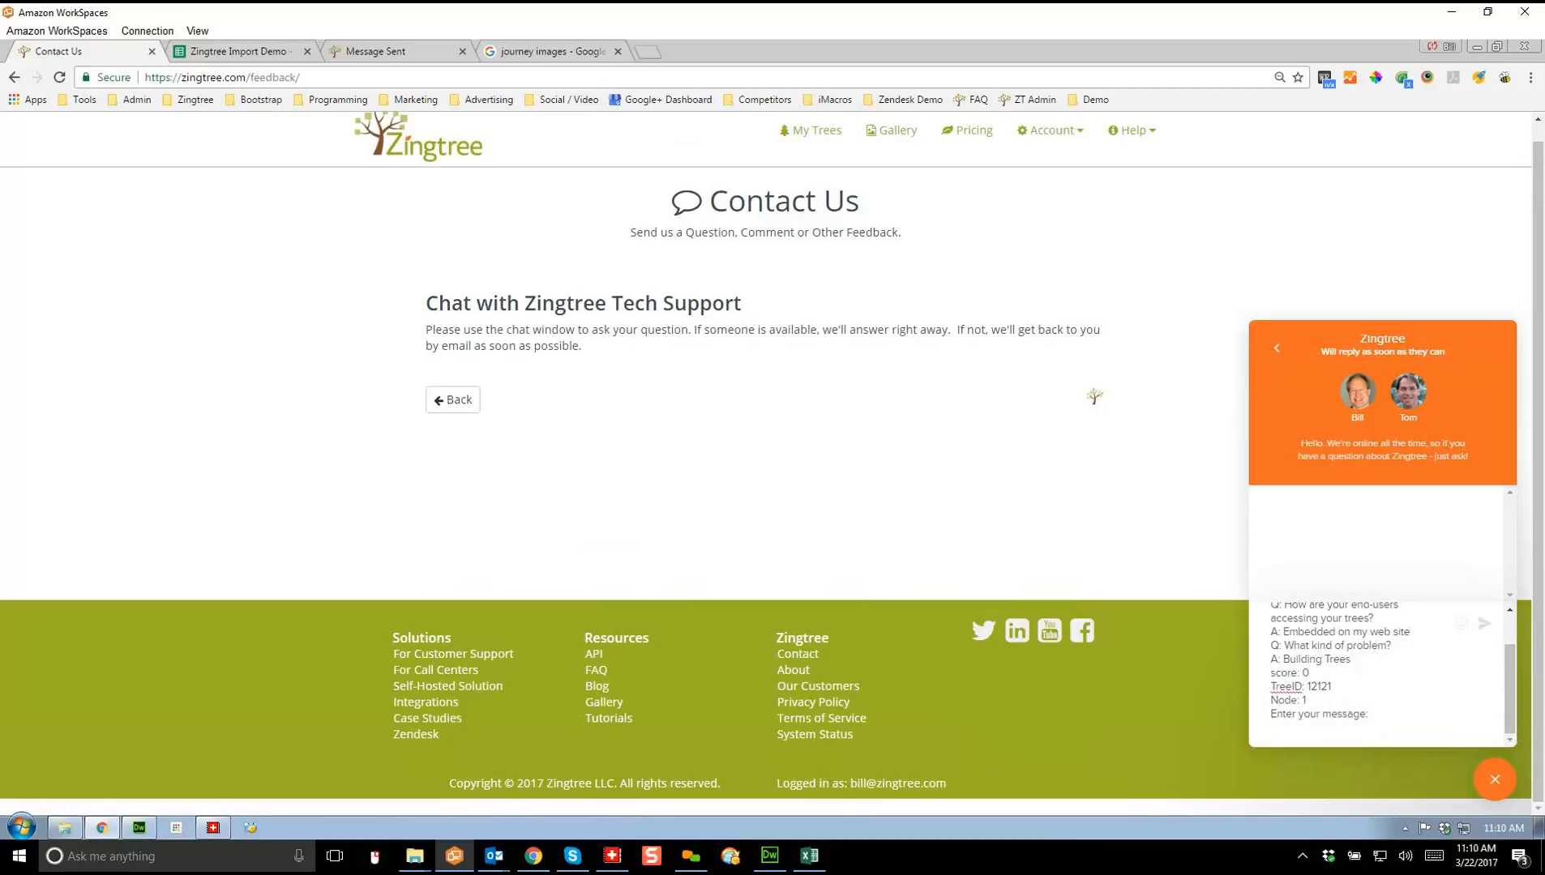
type("Hi Bill")
key("Return")
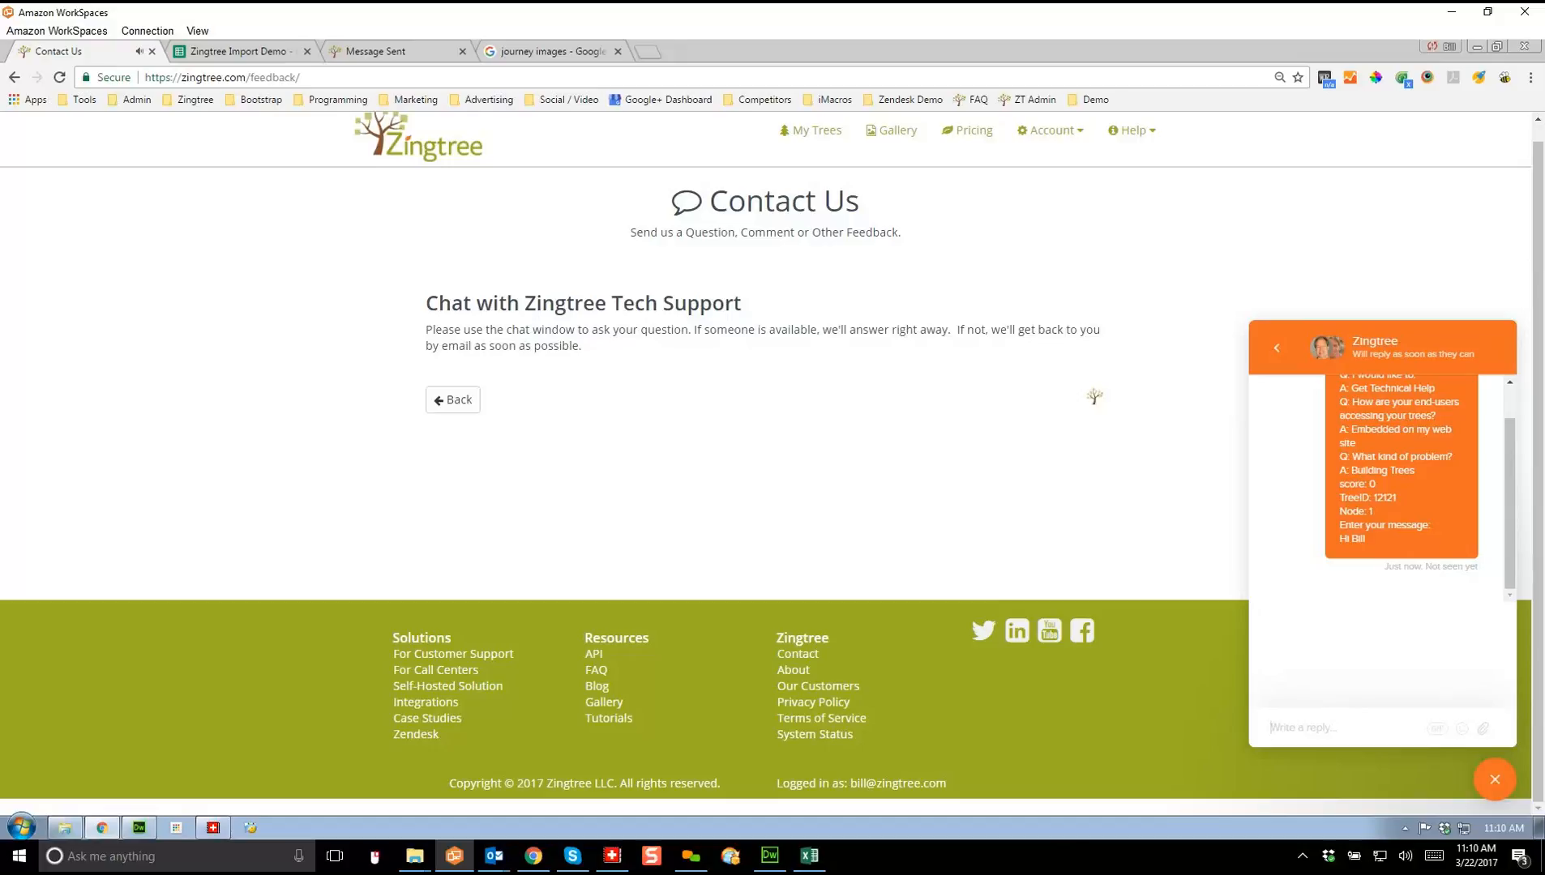
left_click(1495, 780)
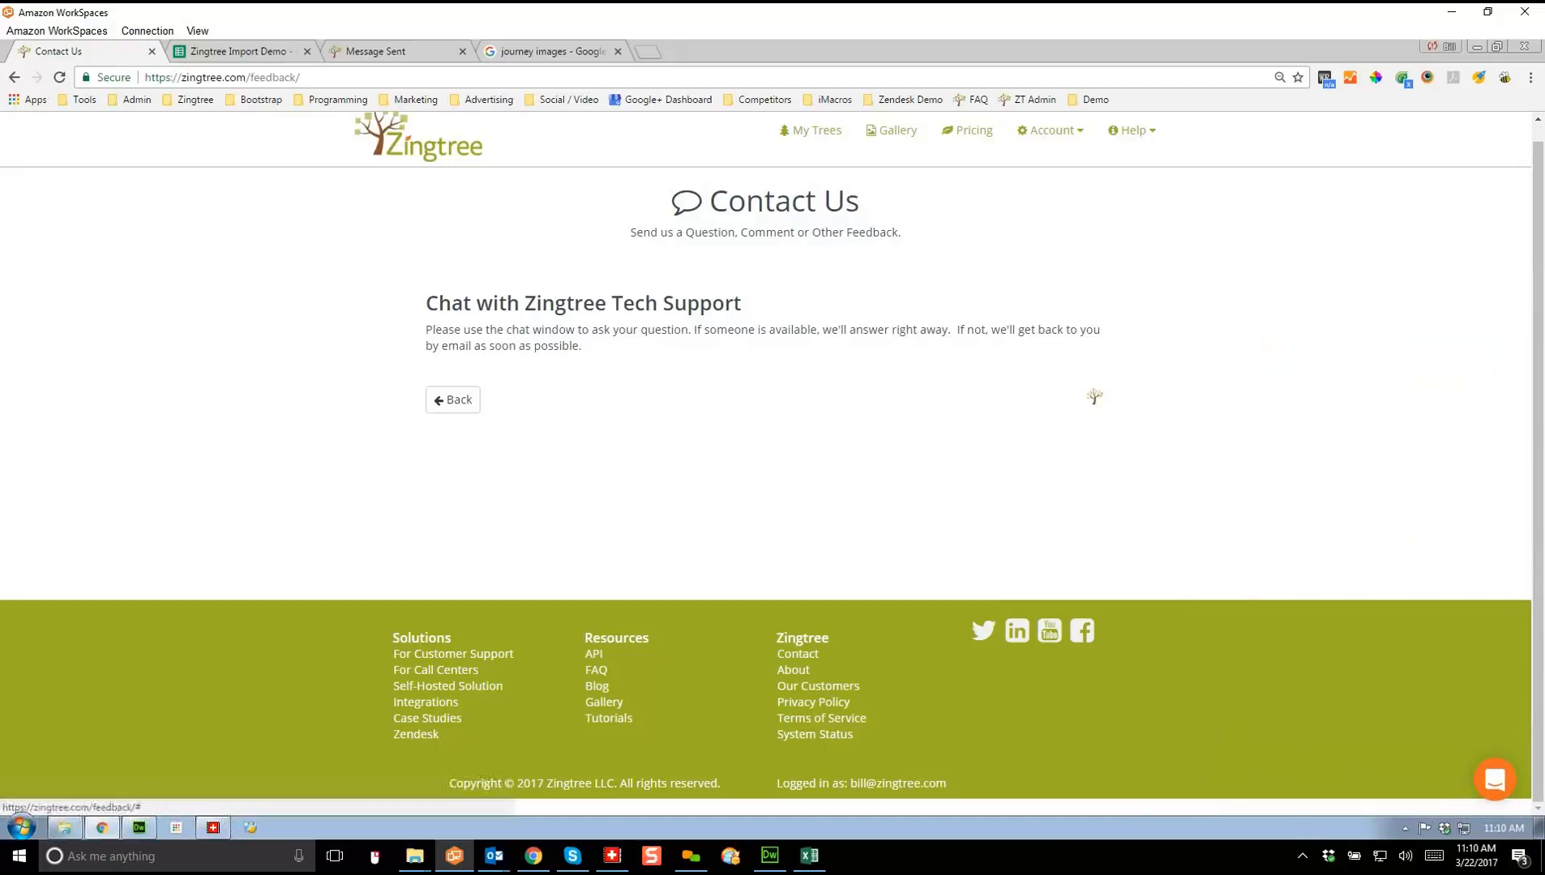
Step: Visit the Help FAQ page, then the Zingtree blog, and reopen the Help menu
left_click(1132, 130)
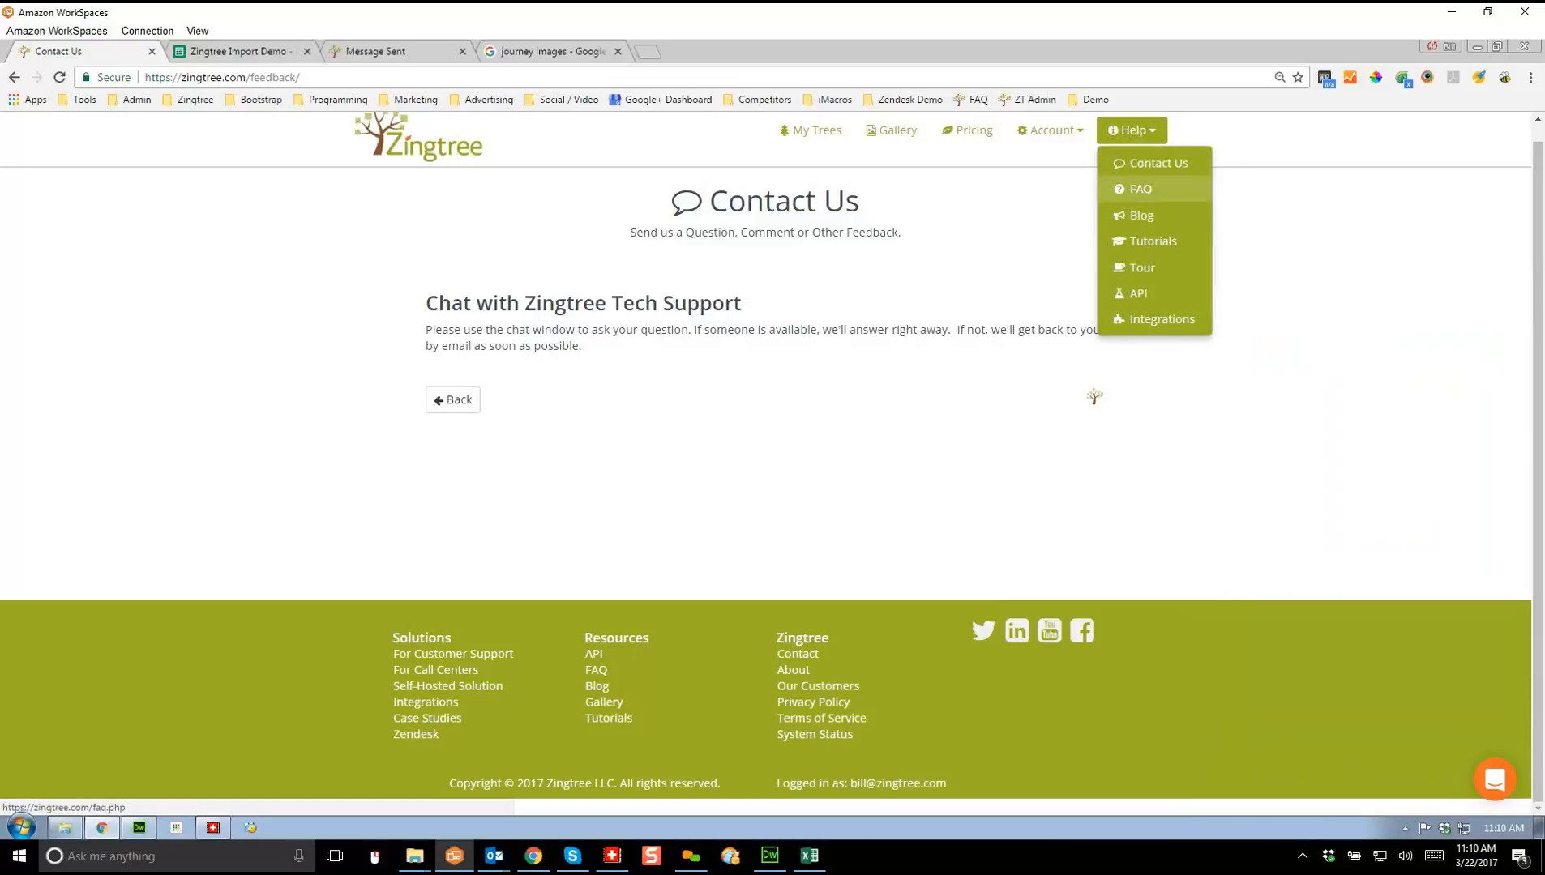
left_click(1141, 189)
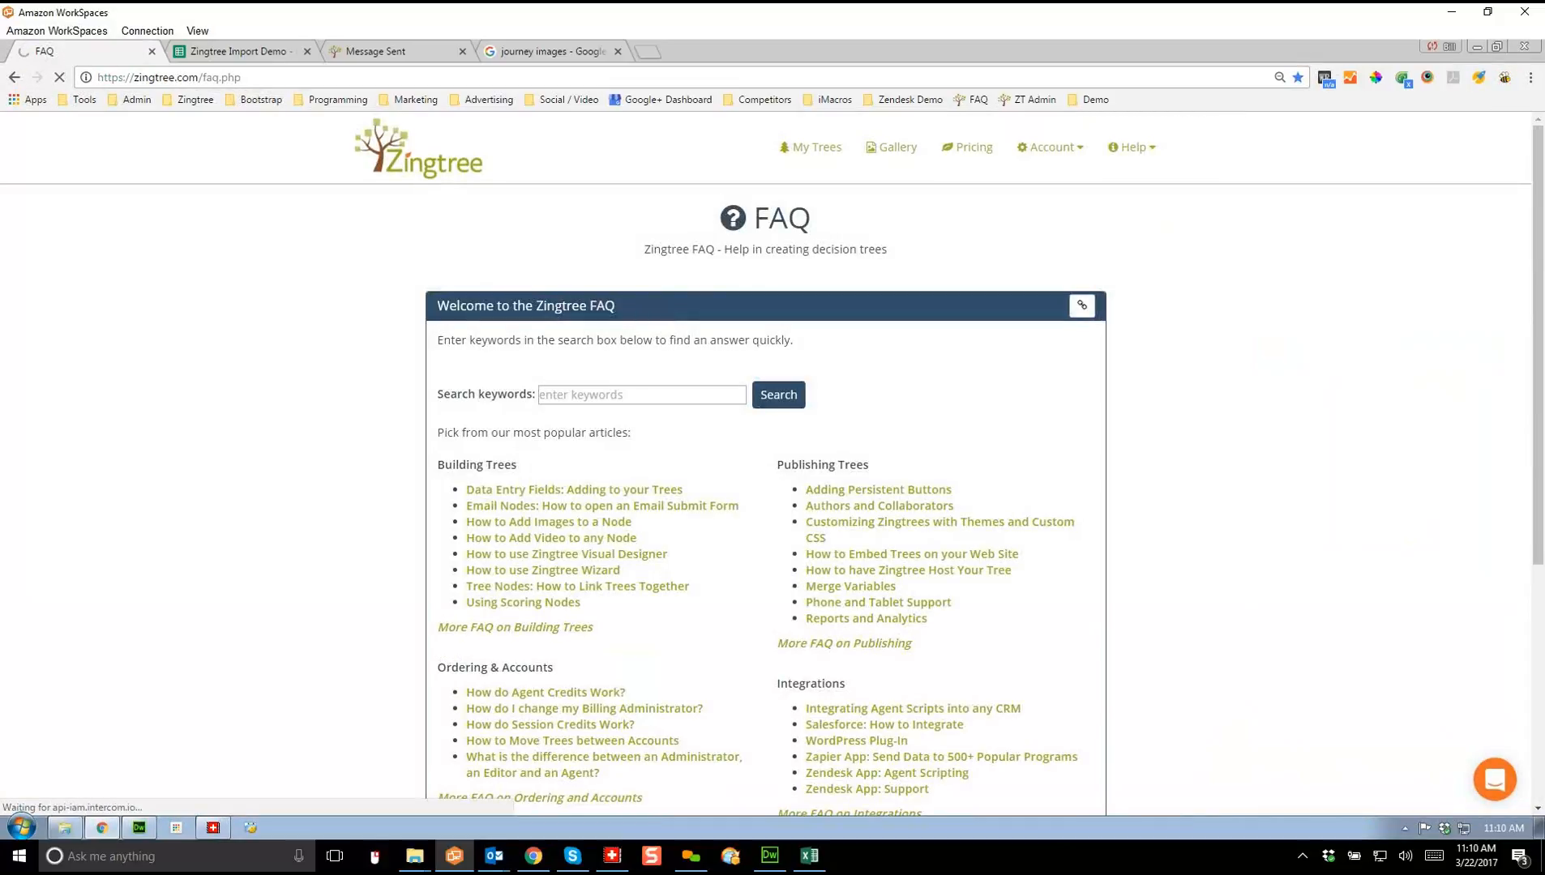
left_click(1131, 147)
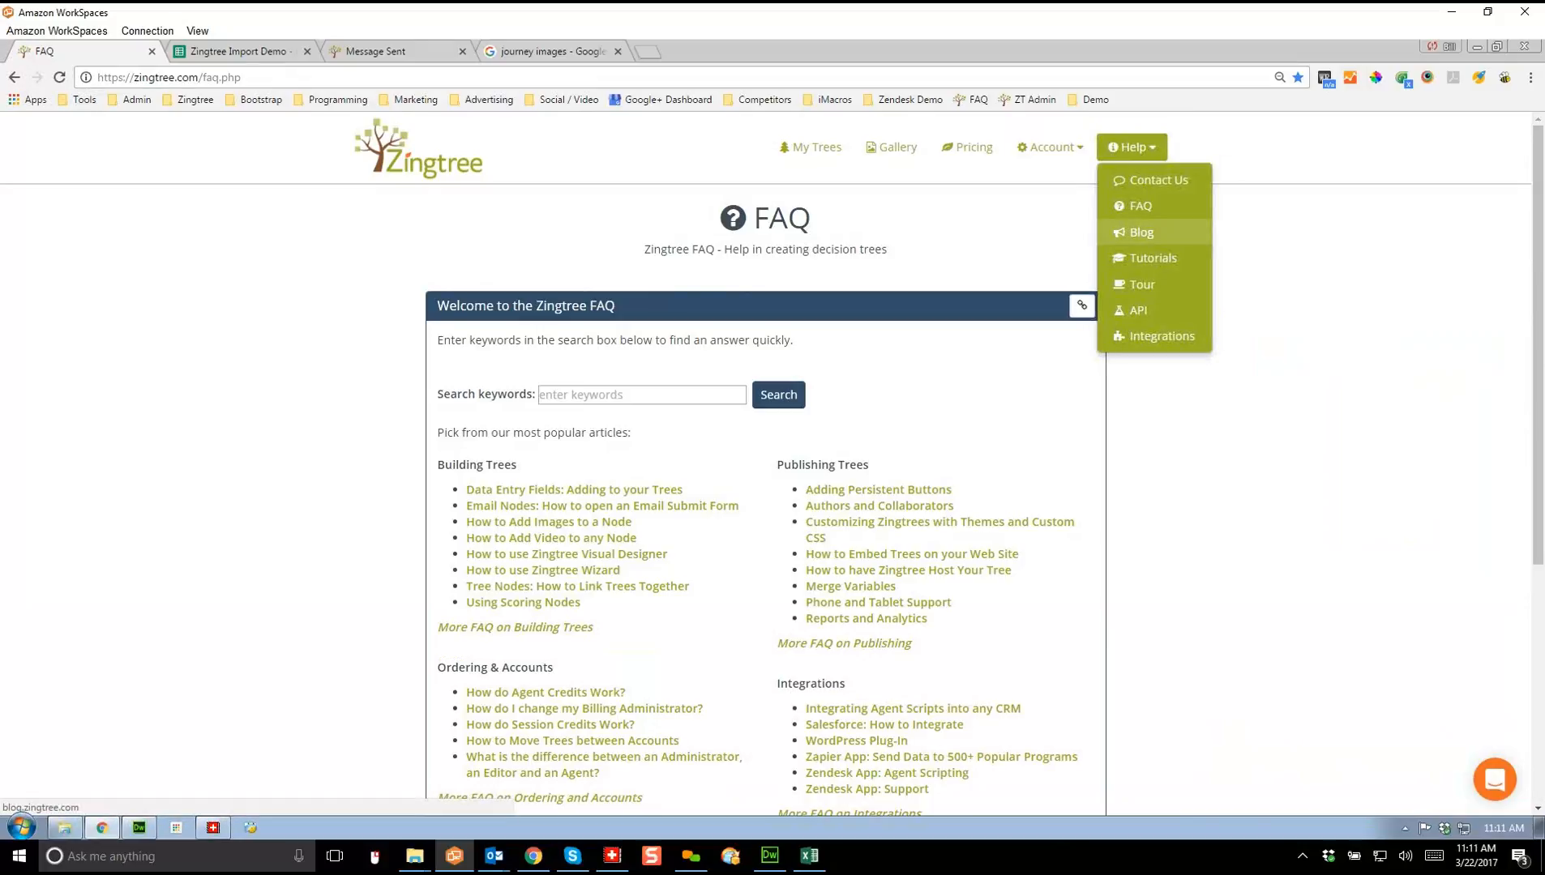
left_click(1142, 231)
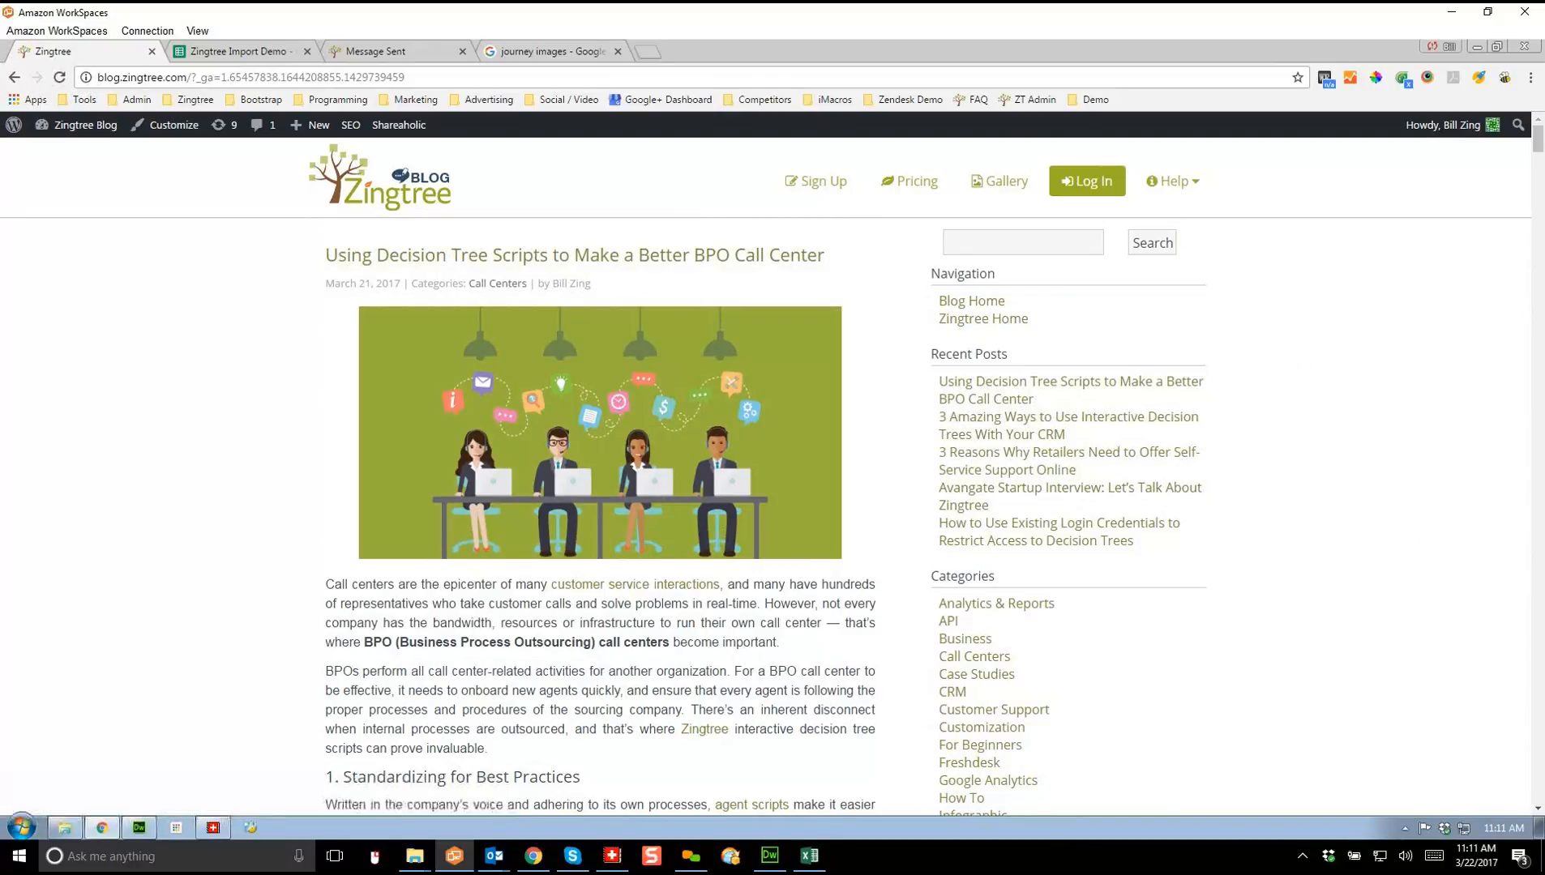
scroll(766, 479, "down", 2)
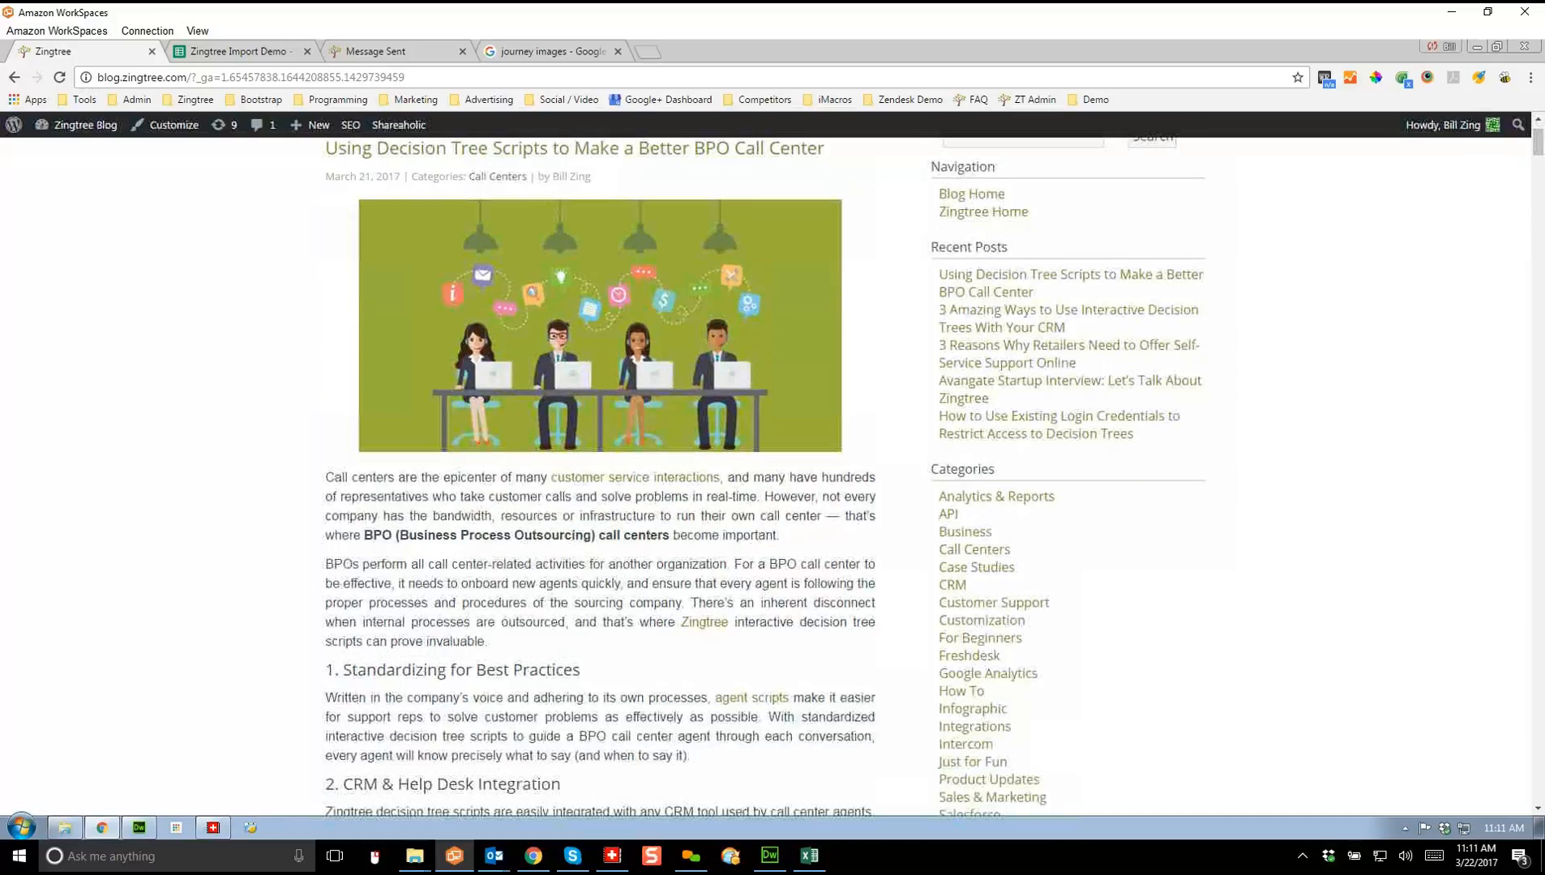
scroll(766, 478, "up", 2)
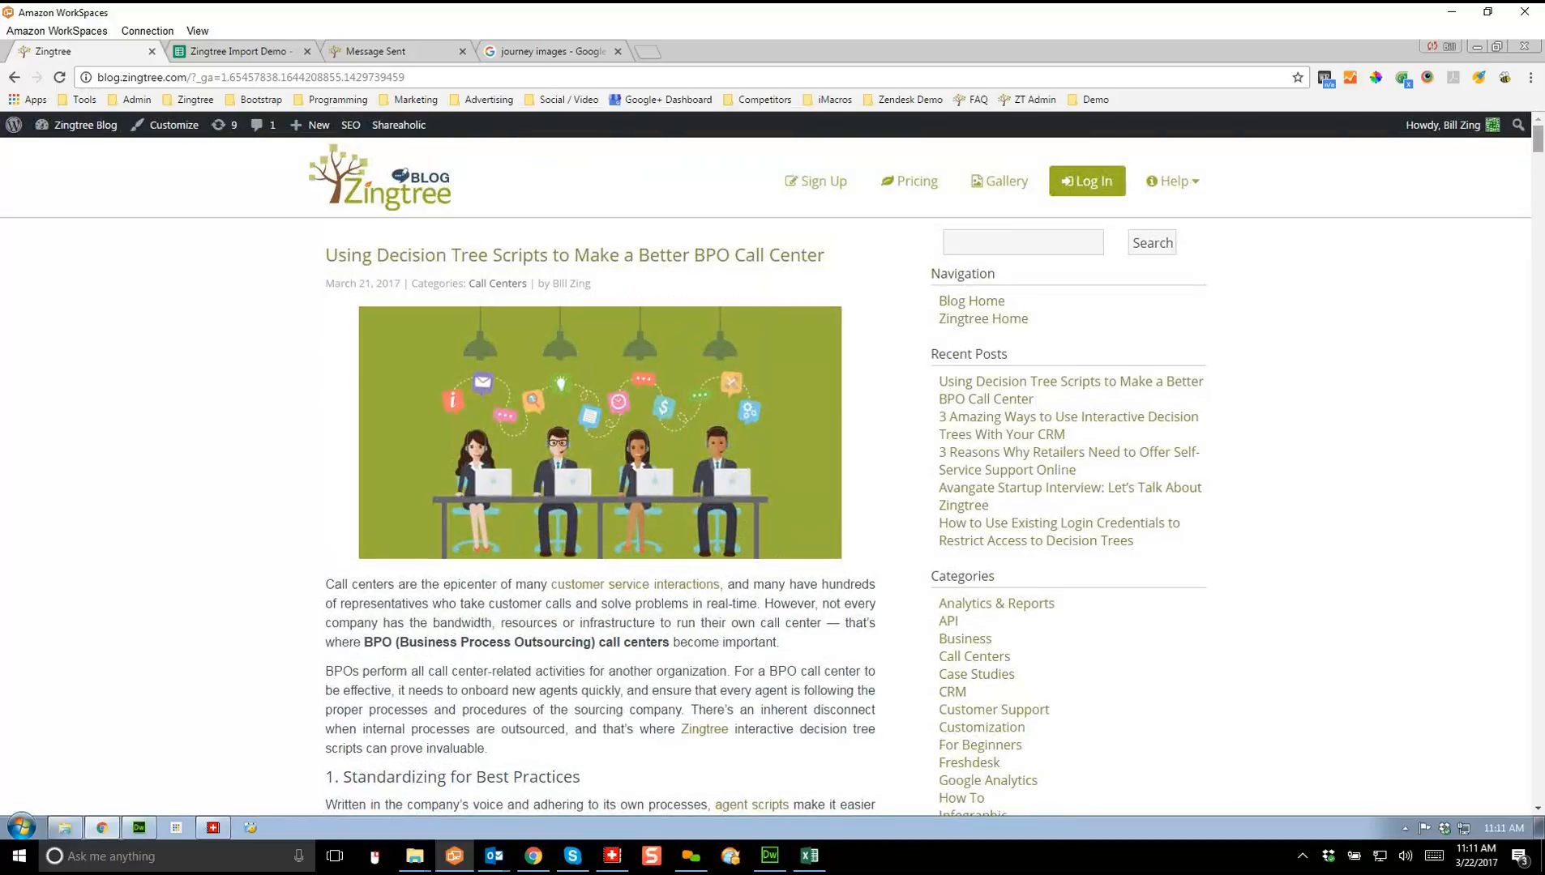
left_click(1172, 182)
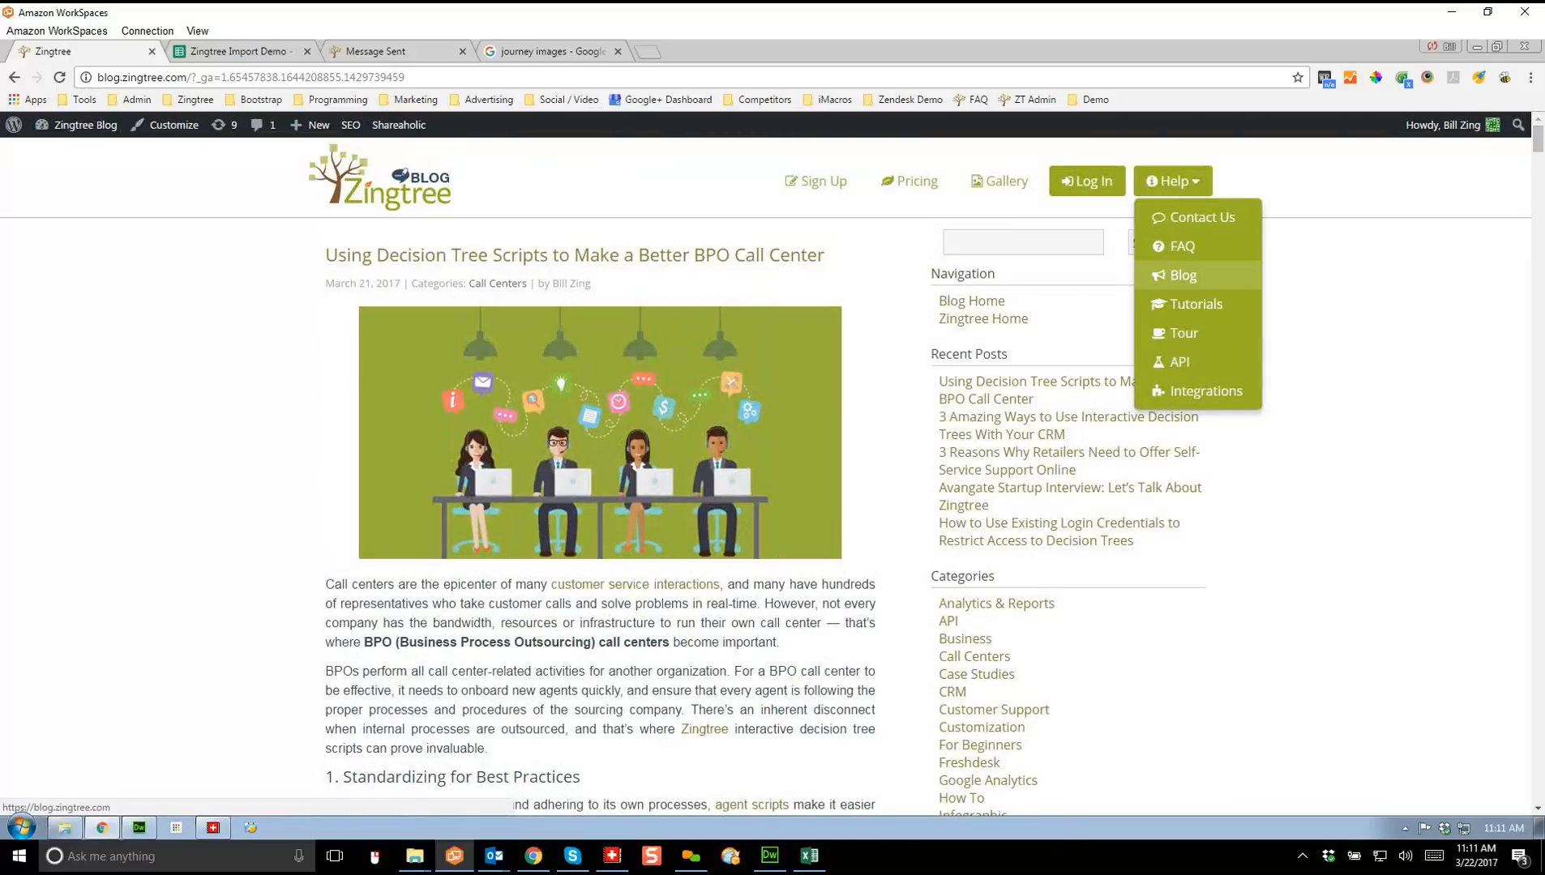
Step: Open Video Tutorials, expand the Wizard Video and Designer Video rows, and return to the introduction
left_click(1195, 304)
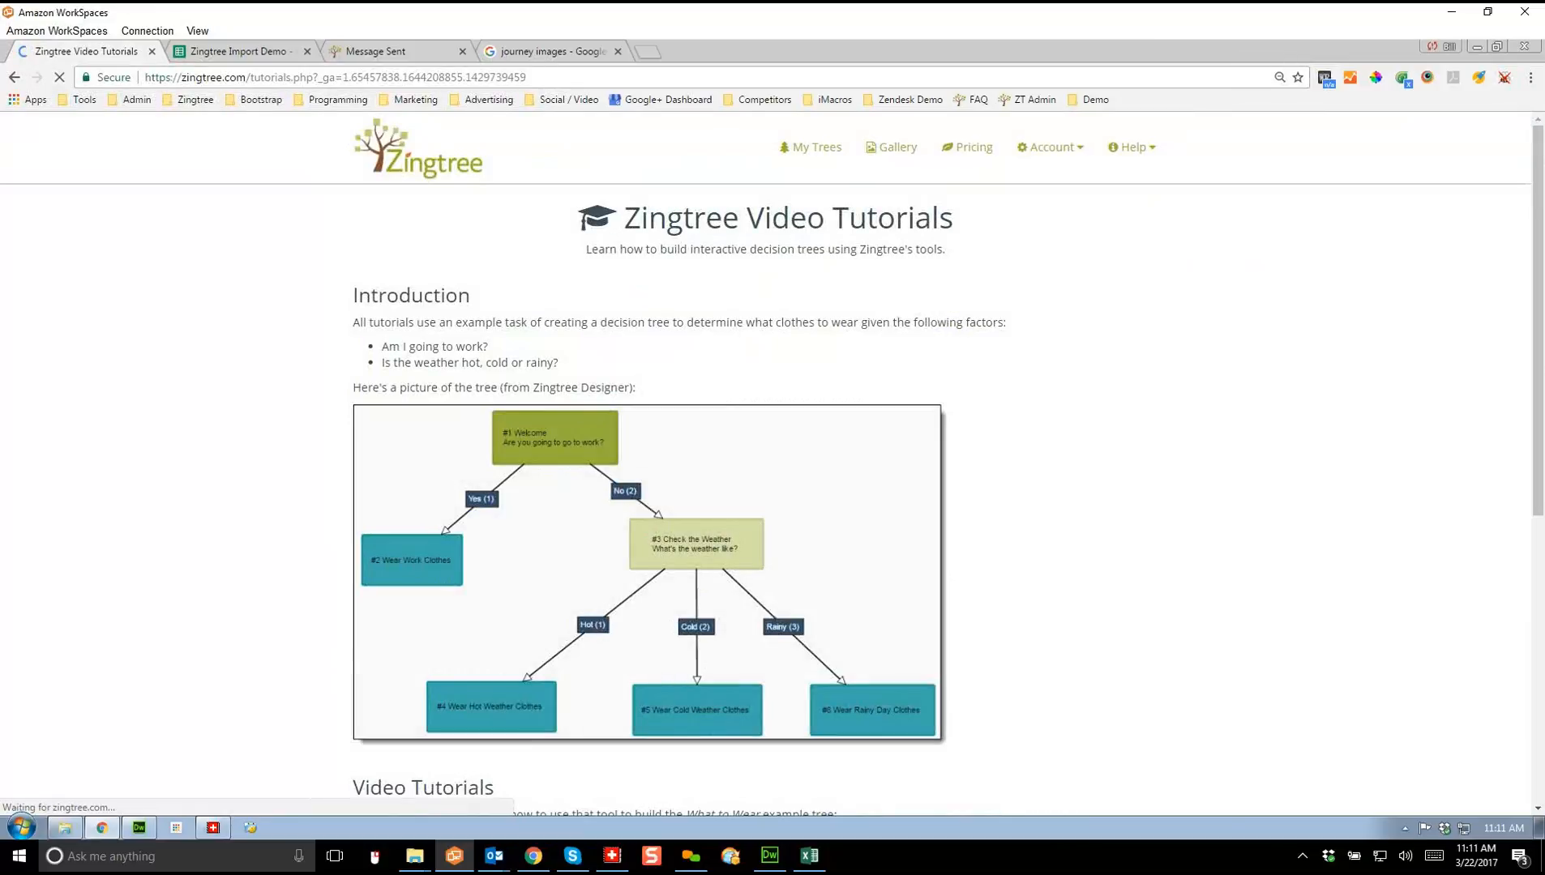
scroll(773, 467, "down", 2)
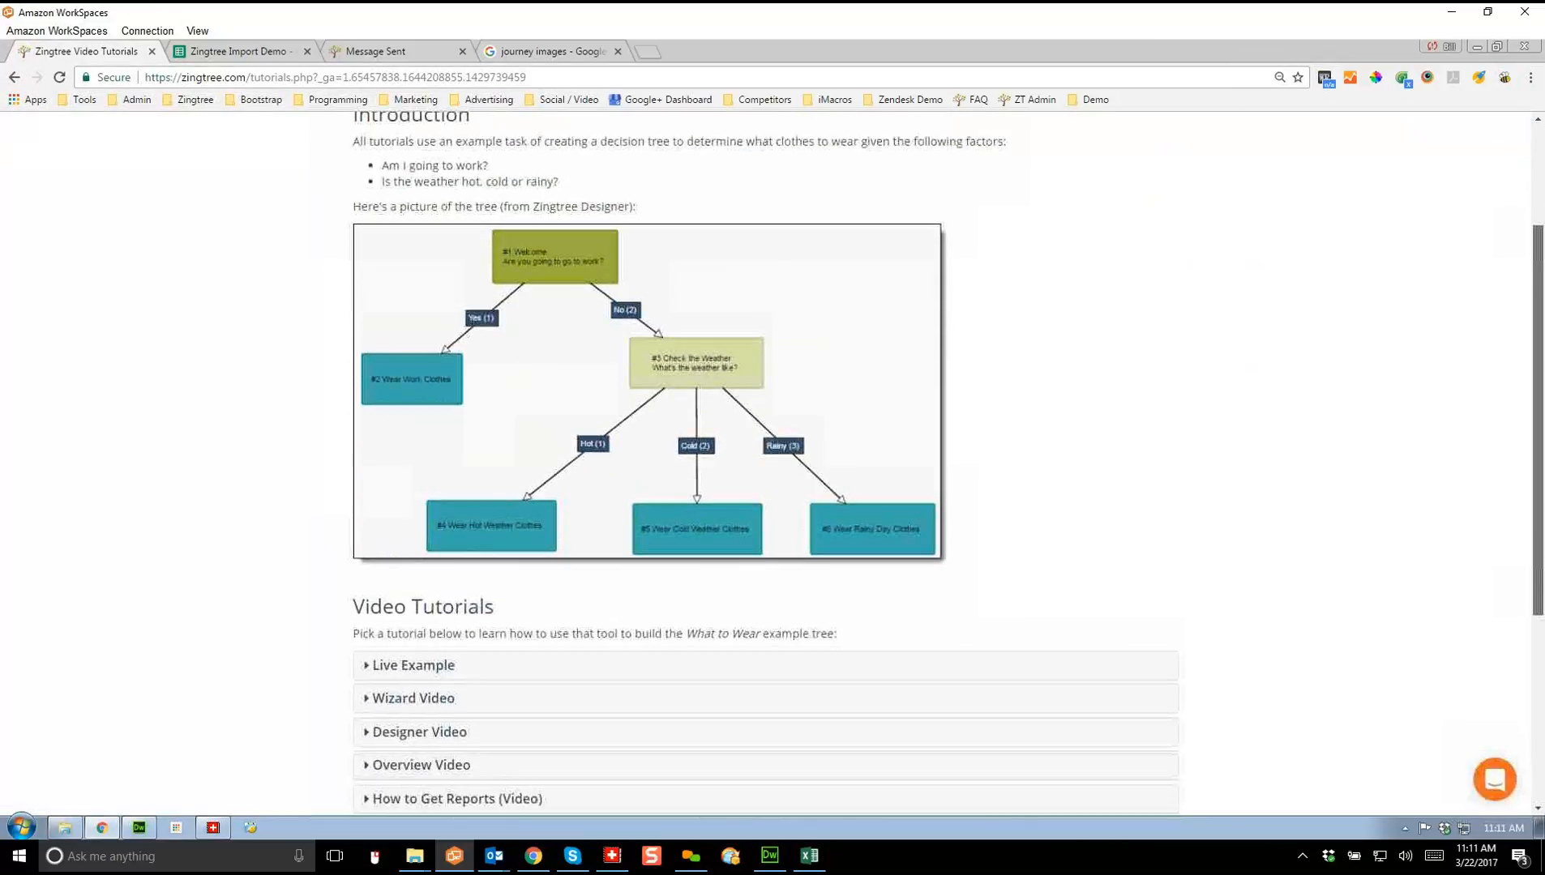
left_click(415, 699)
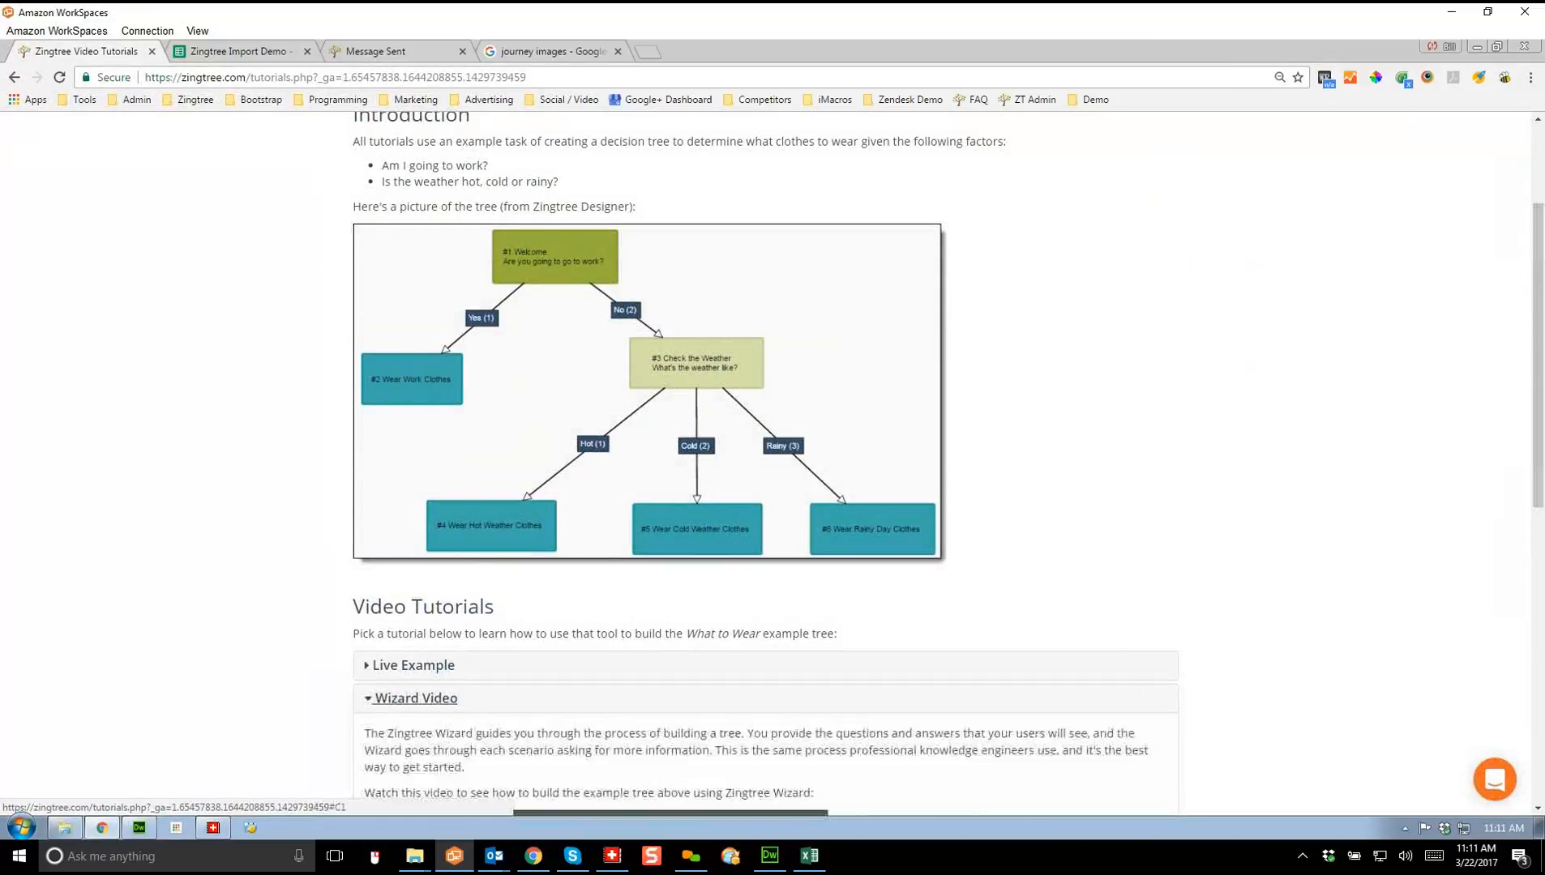
scroll(766, 462, "down", 7)
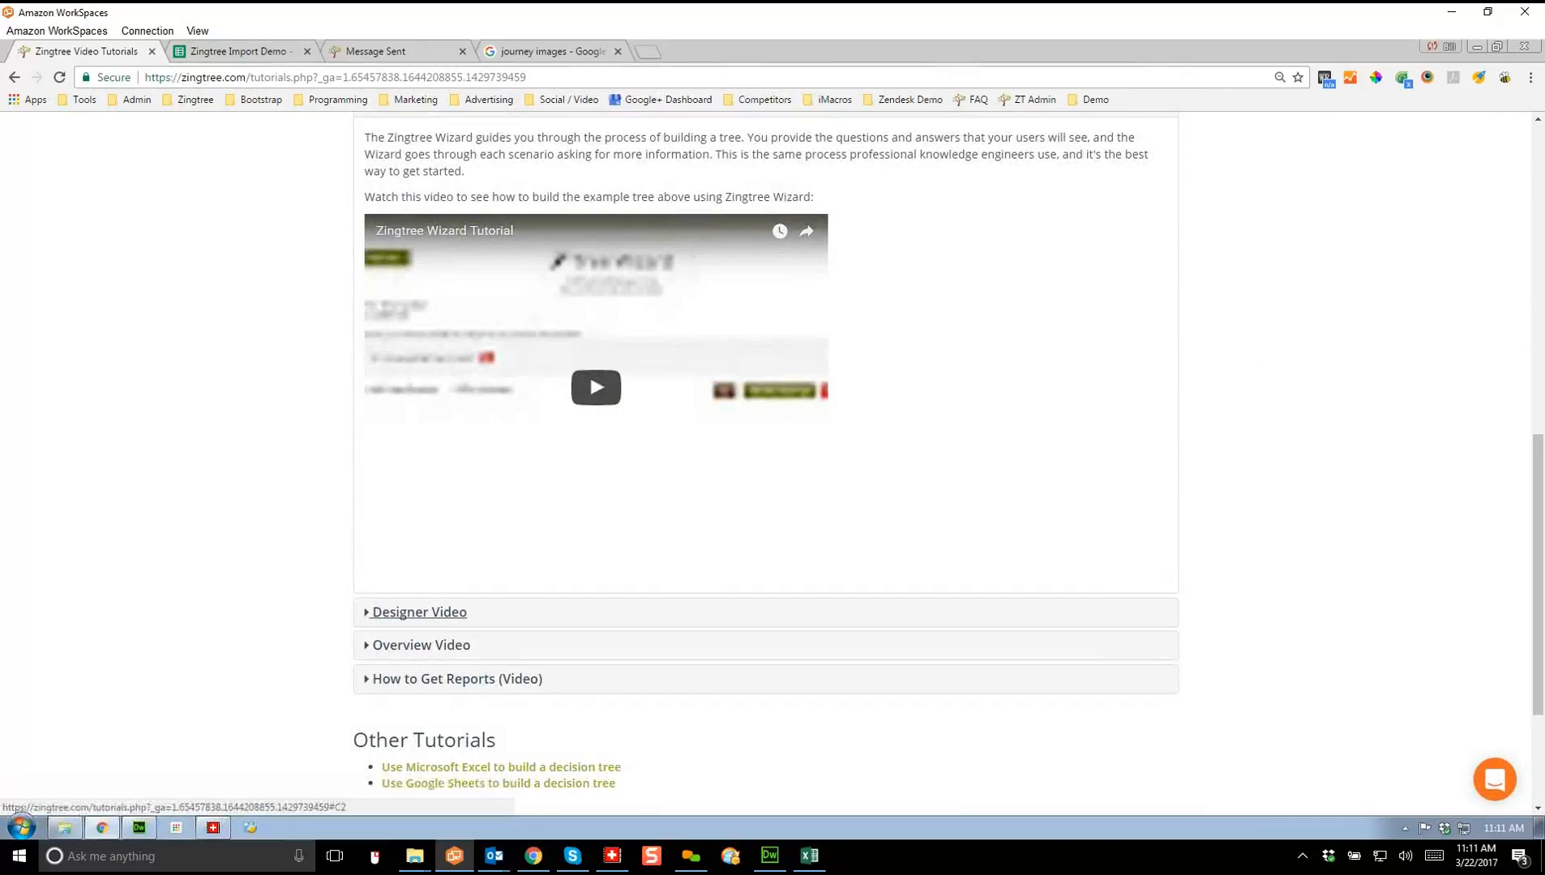
left_click(419, 612)
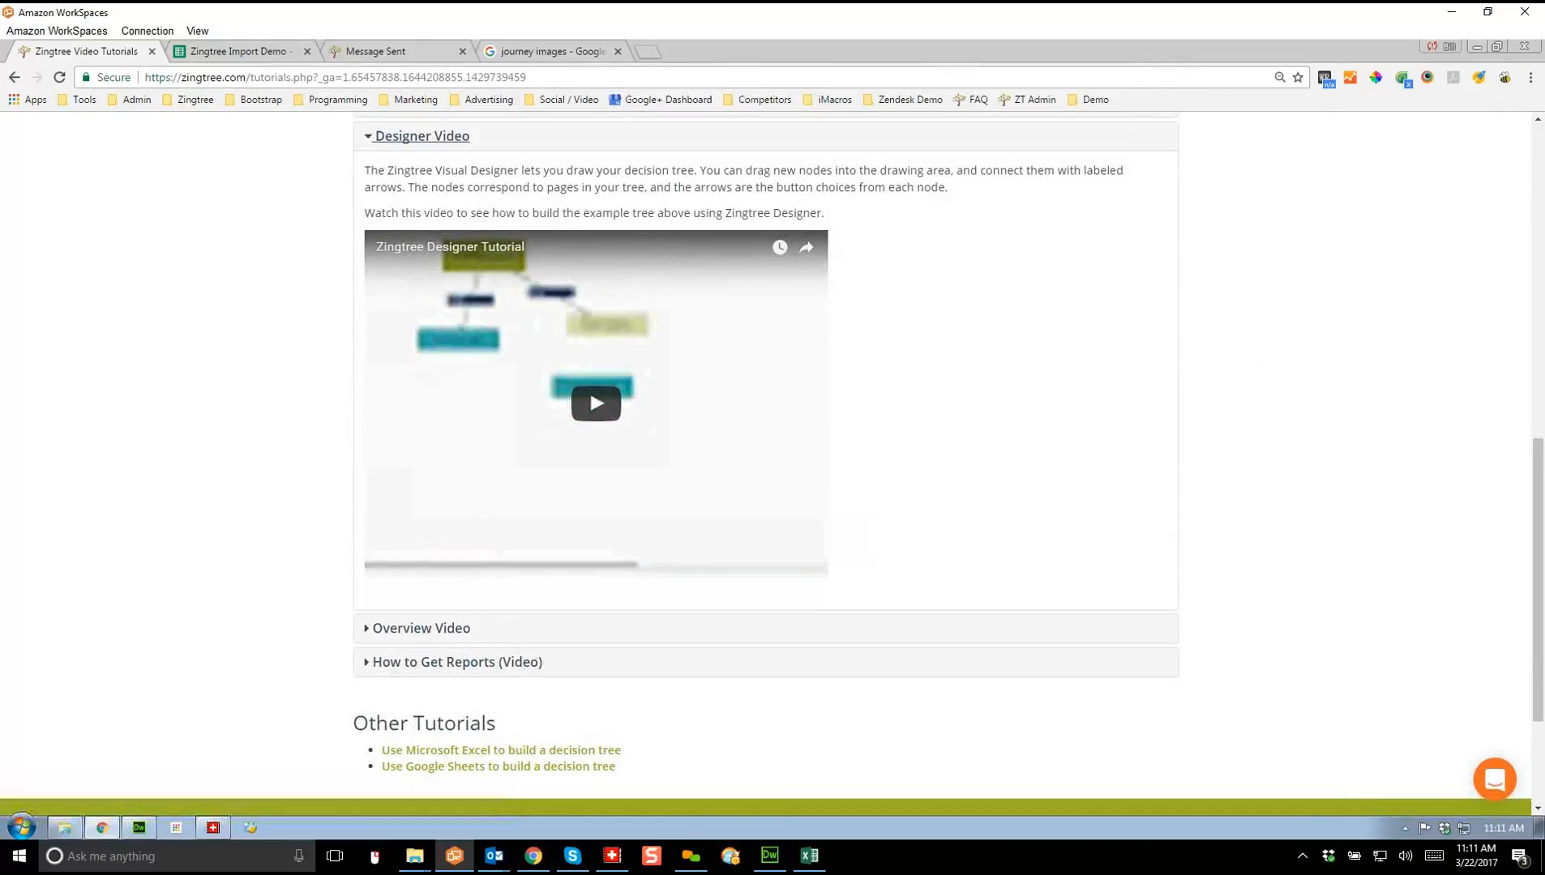
left_click_drag(1538, 580, 1538, 266)
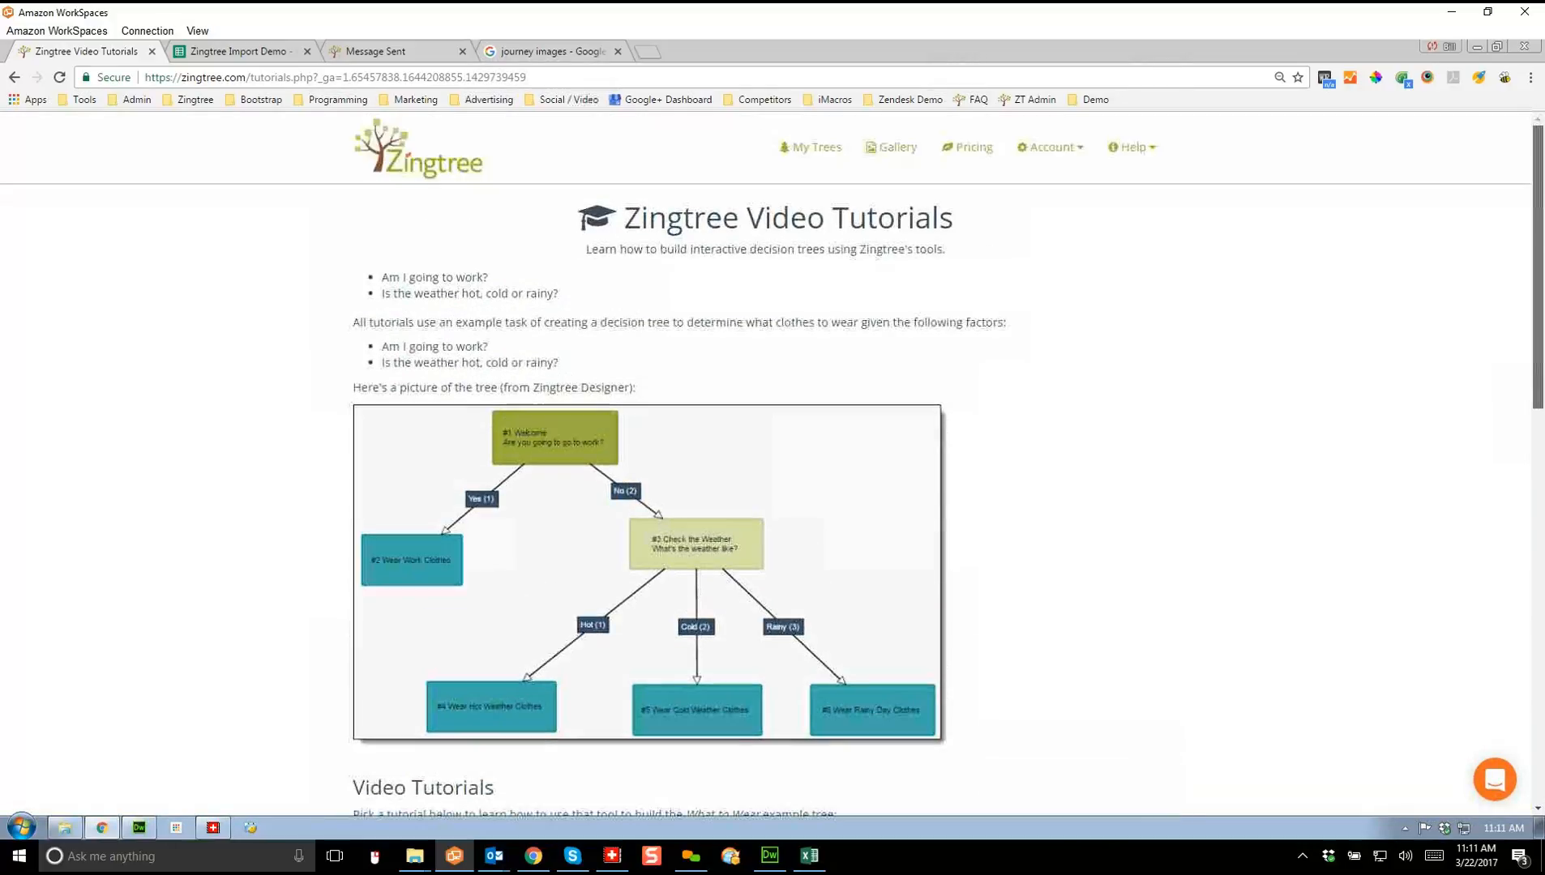
left_click(1132, 146)
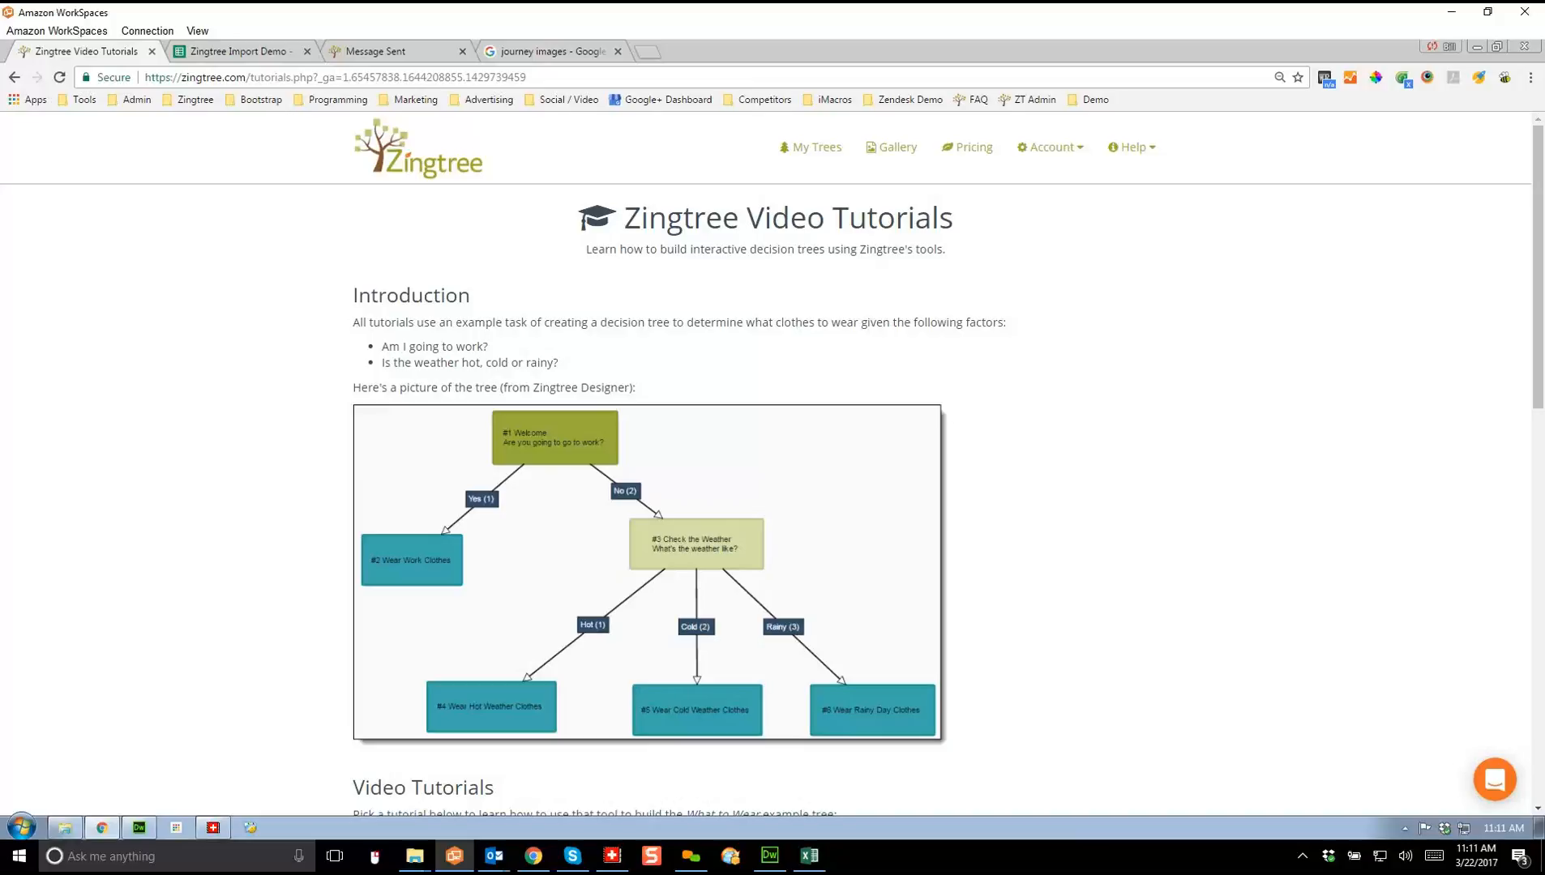
Step: Open the Gallery and filter its example trees by Medical, then Zendesk, then Sales
left_click(891, 147)
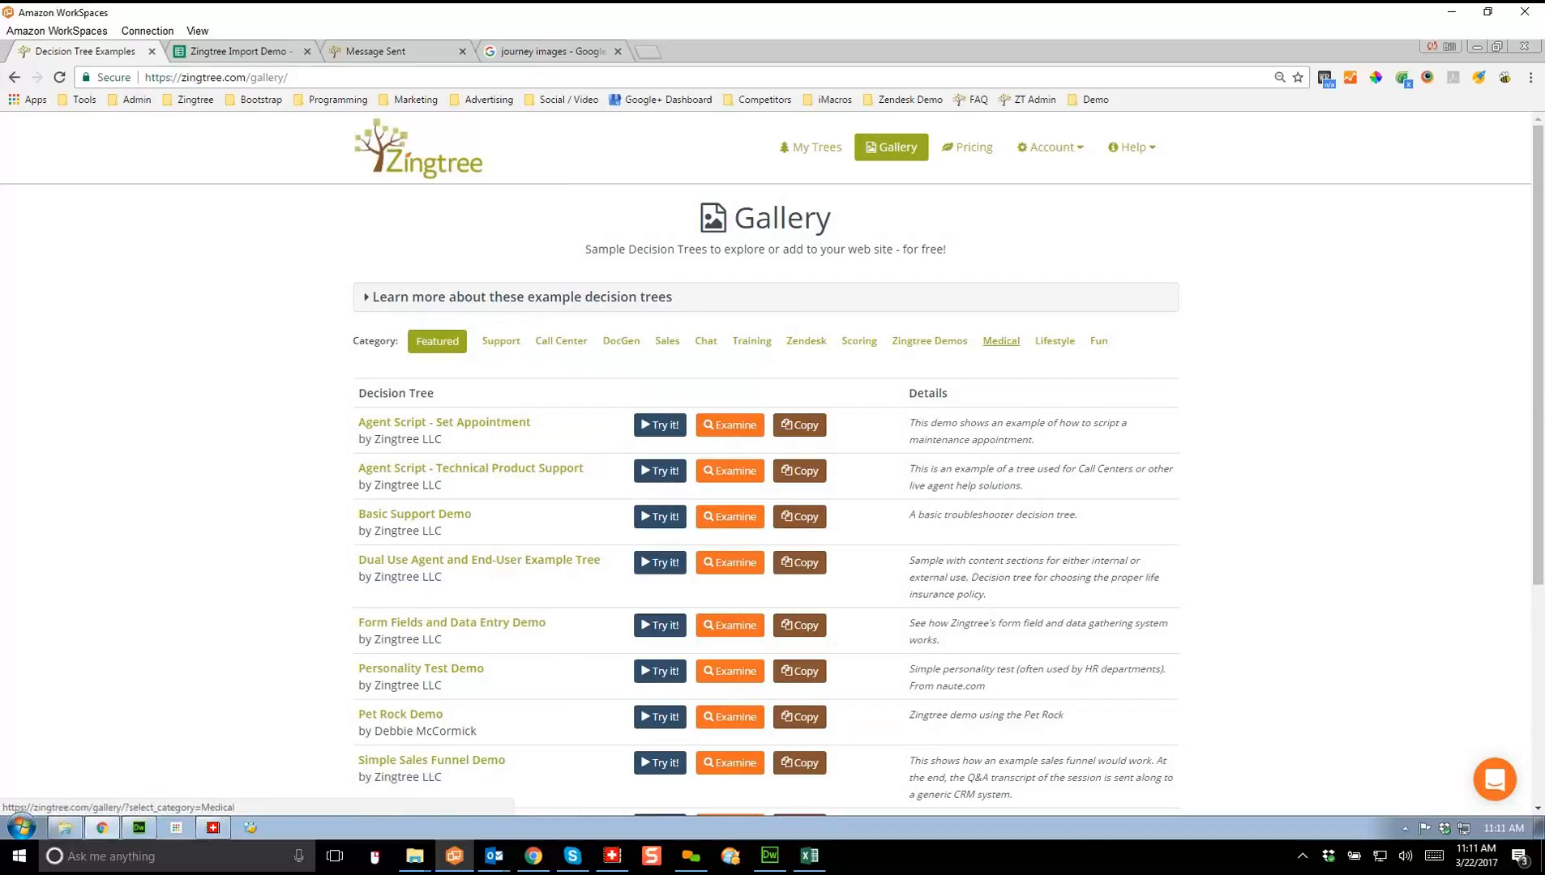
left_click(993, 341)
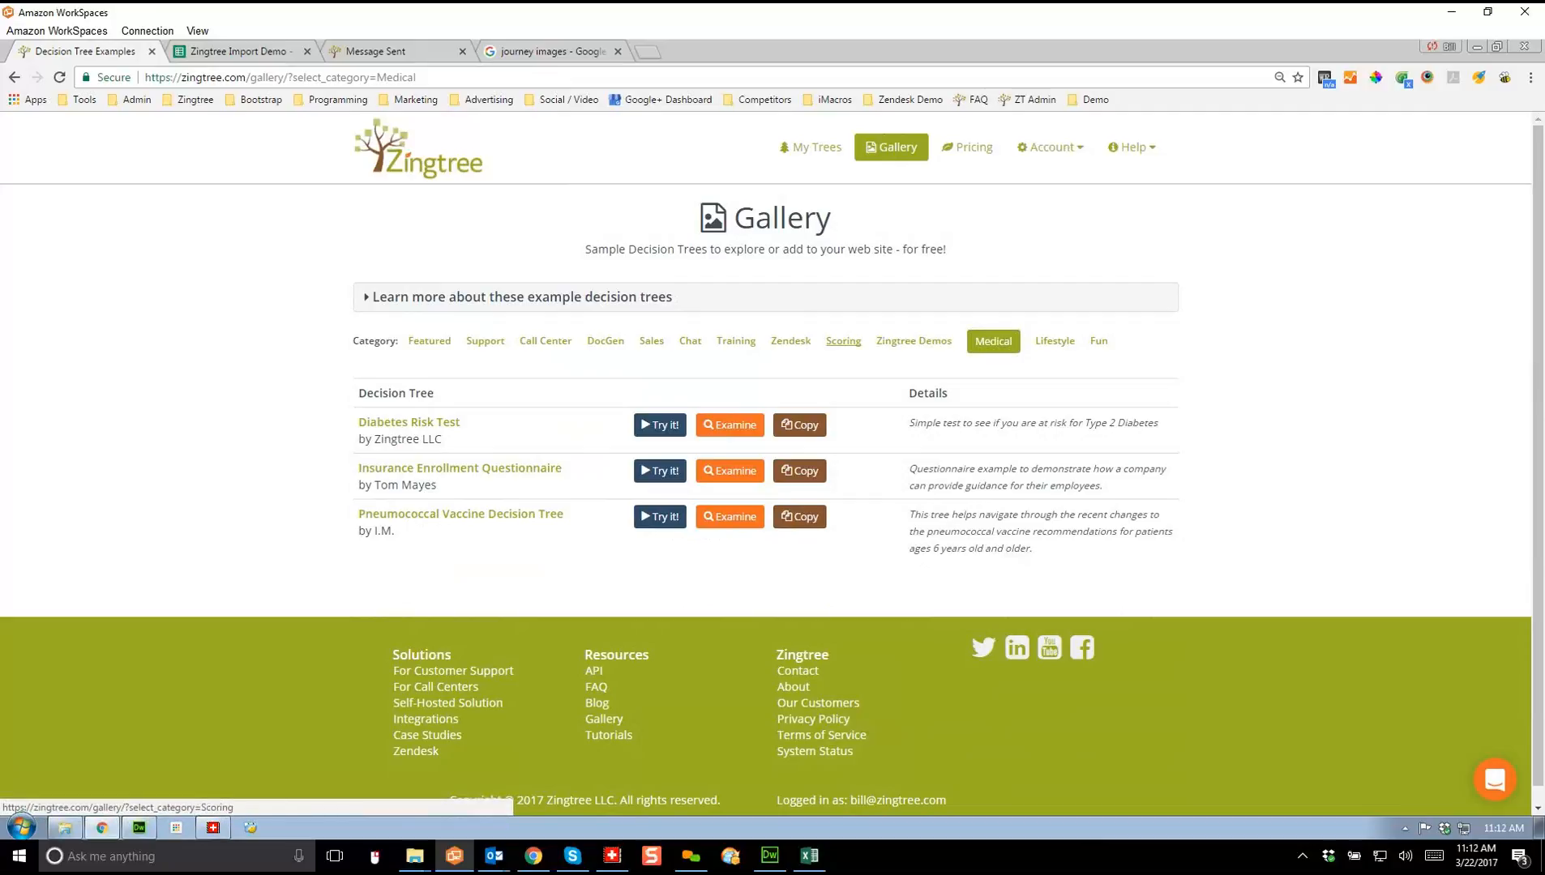
left_click(792, 341)
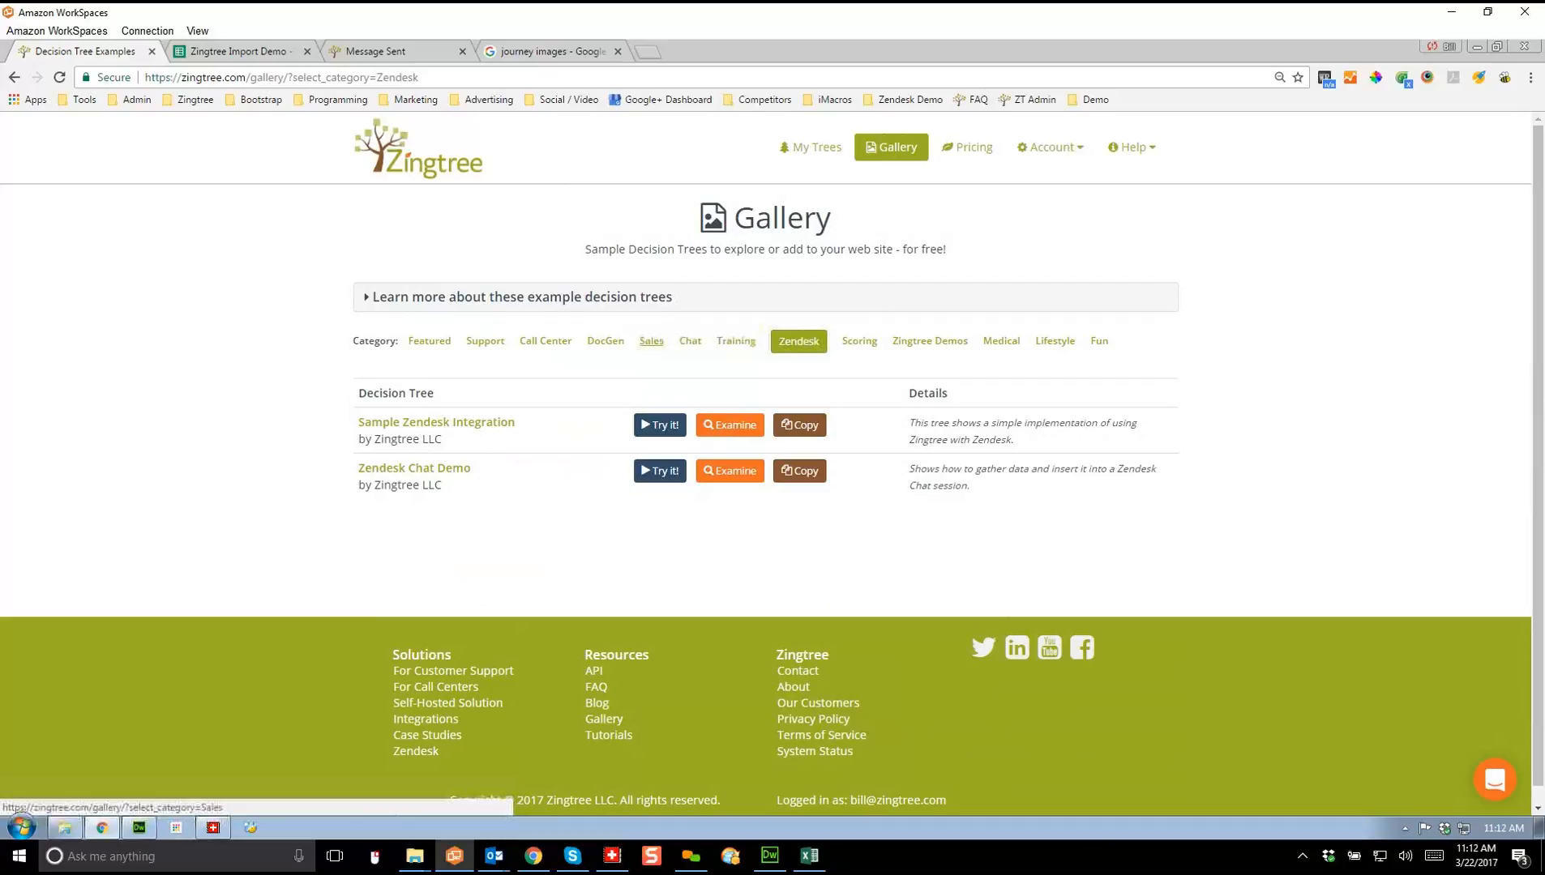
left_click(652, 341)
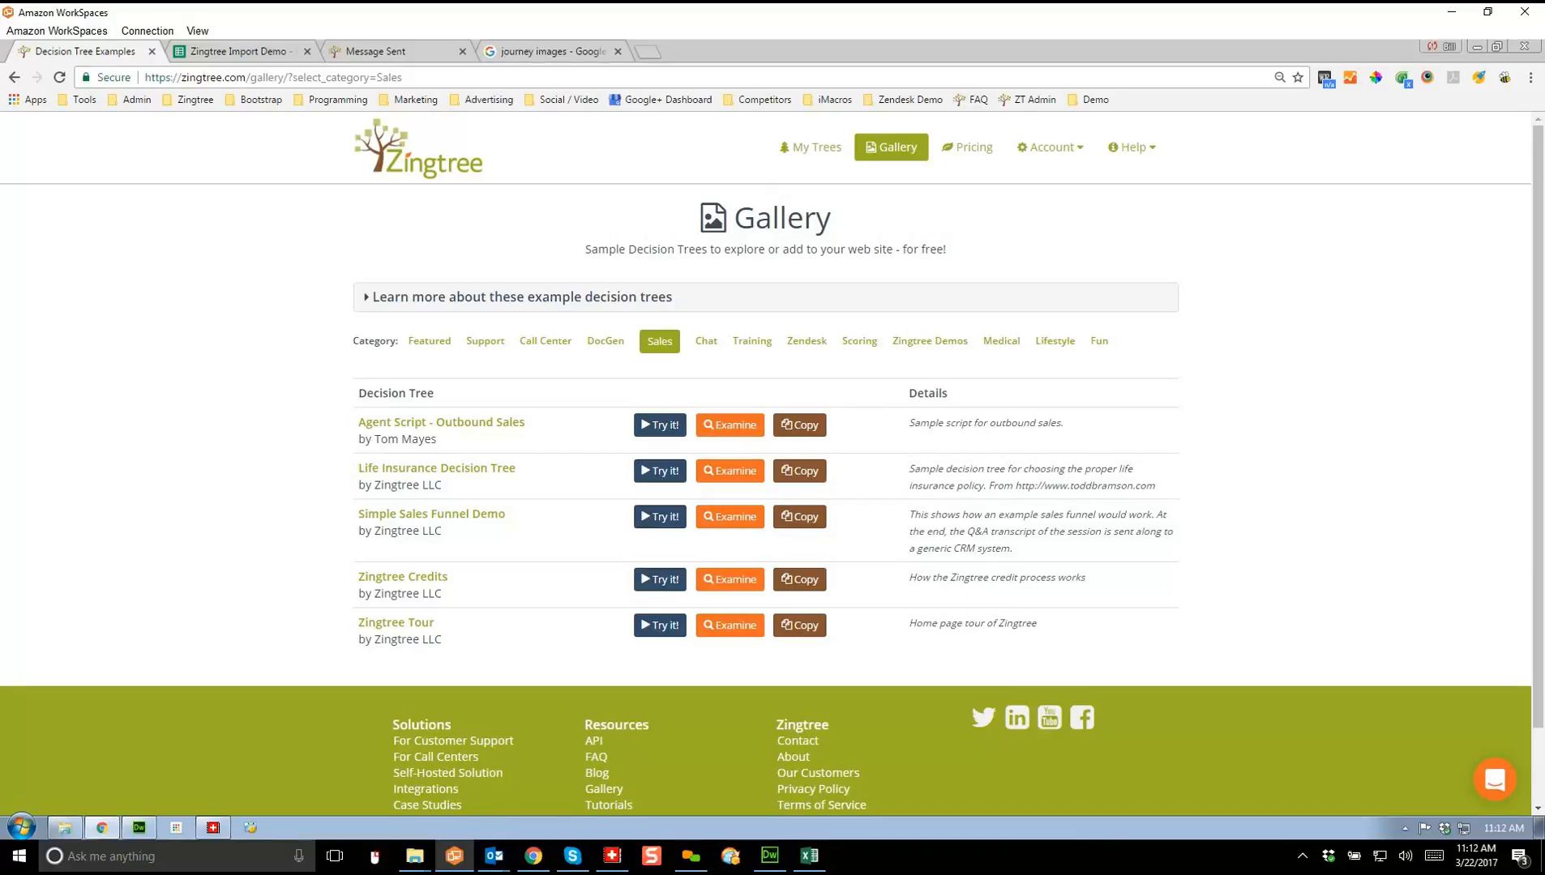
scroll(772, 462, "down", 1)
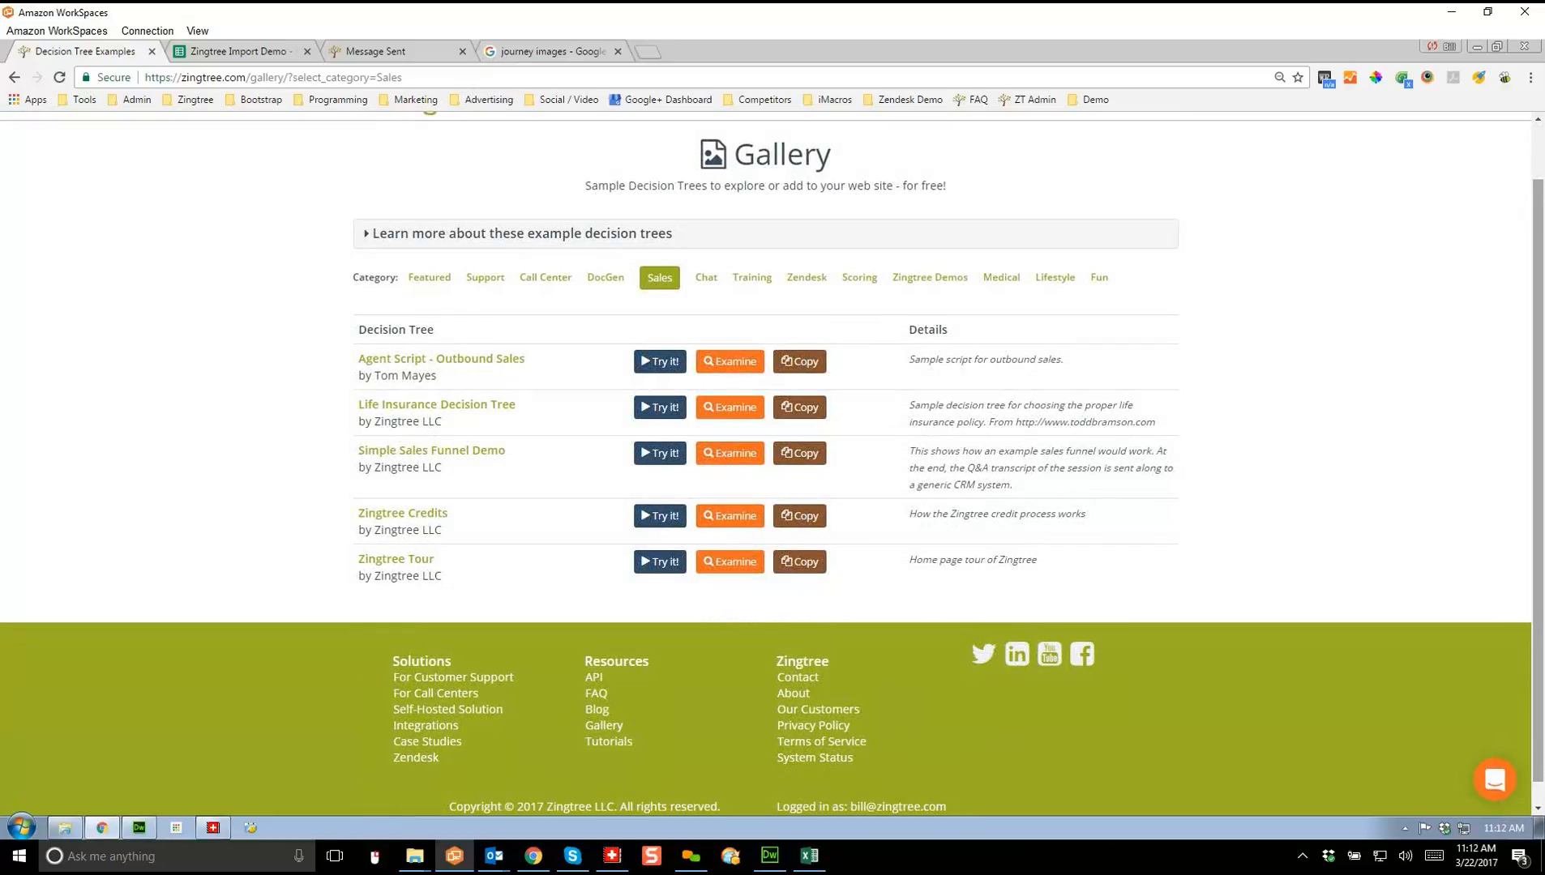
scroll(772, 462, "up", 1)
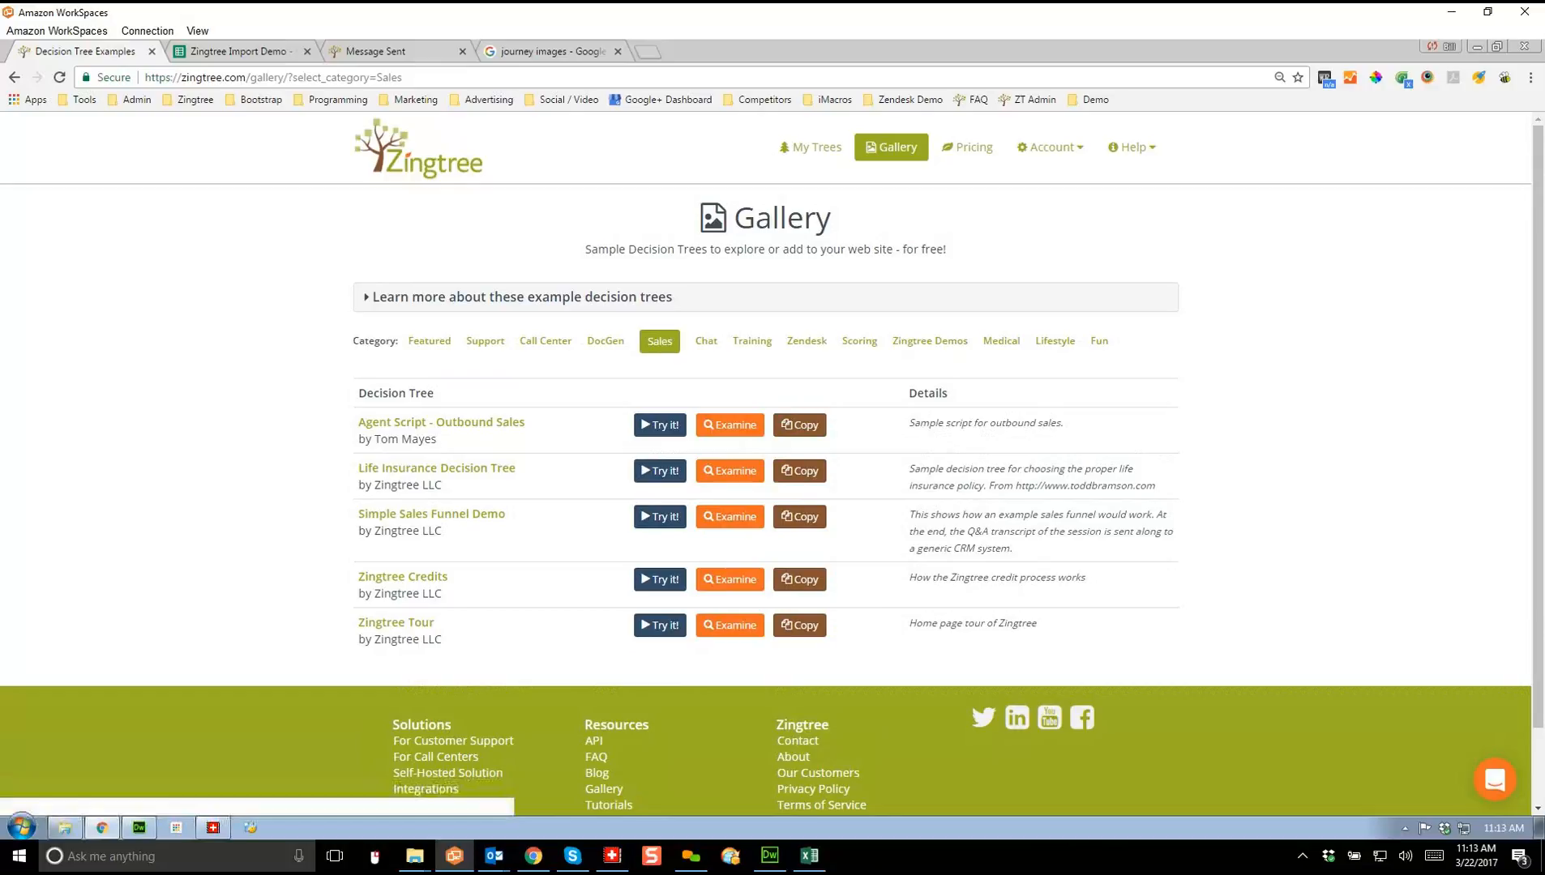
Step: Log out via the Account menu, load the Zingtree home page, and switch to GoToMeeting
left_click(1050, 146)
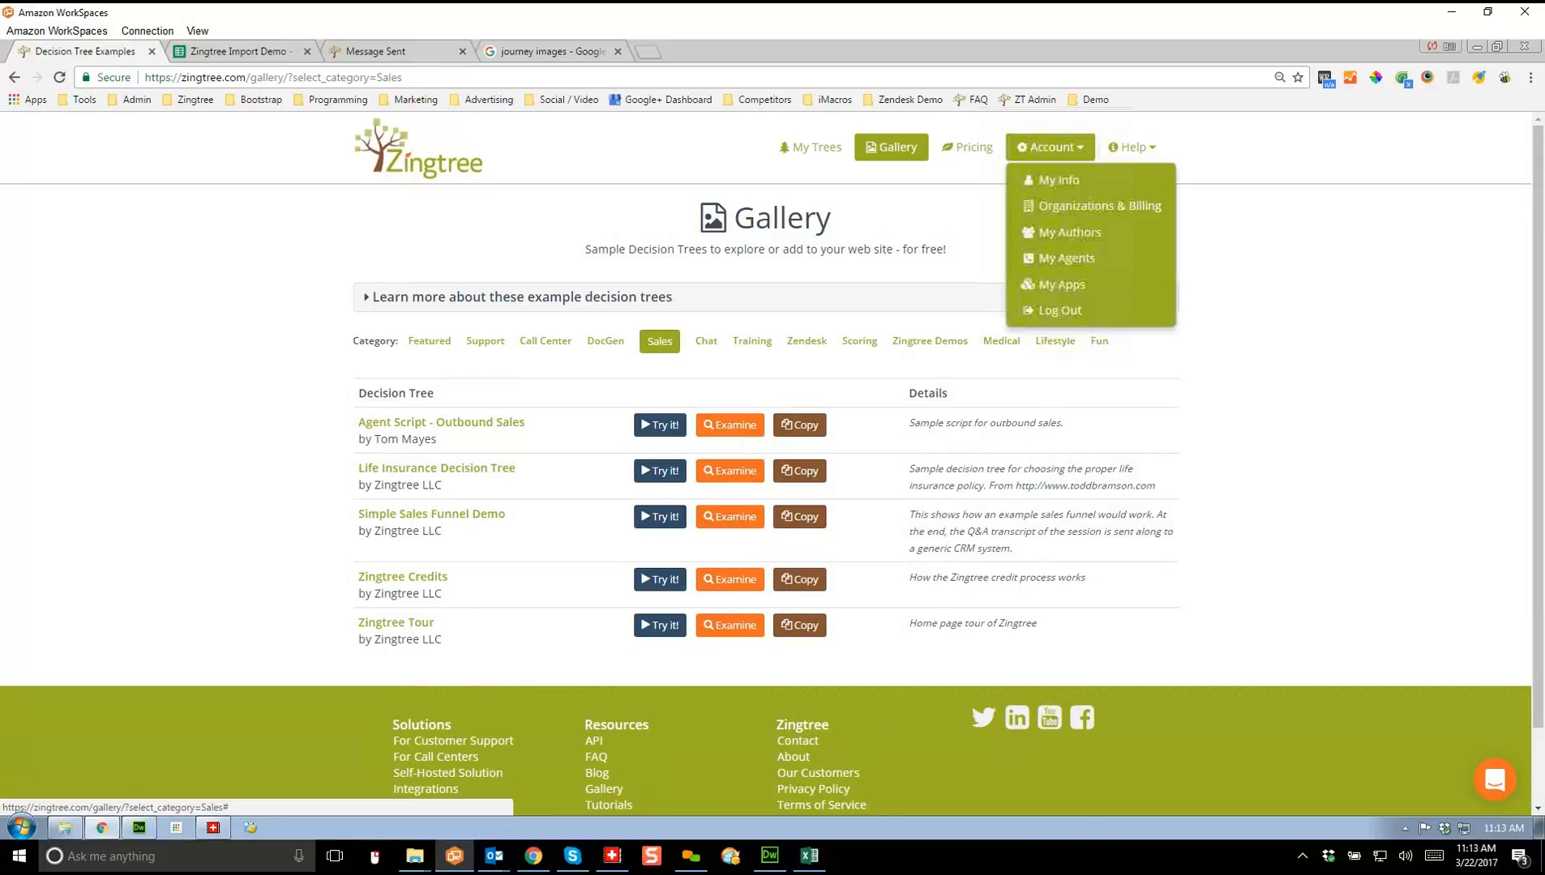
left_click(1054, 310)
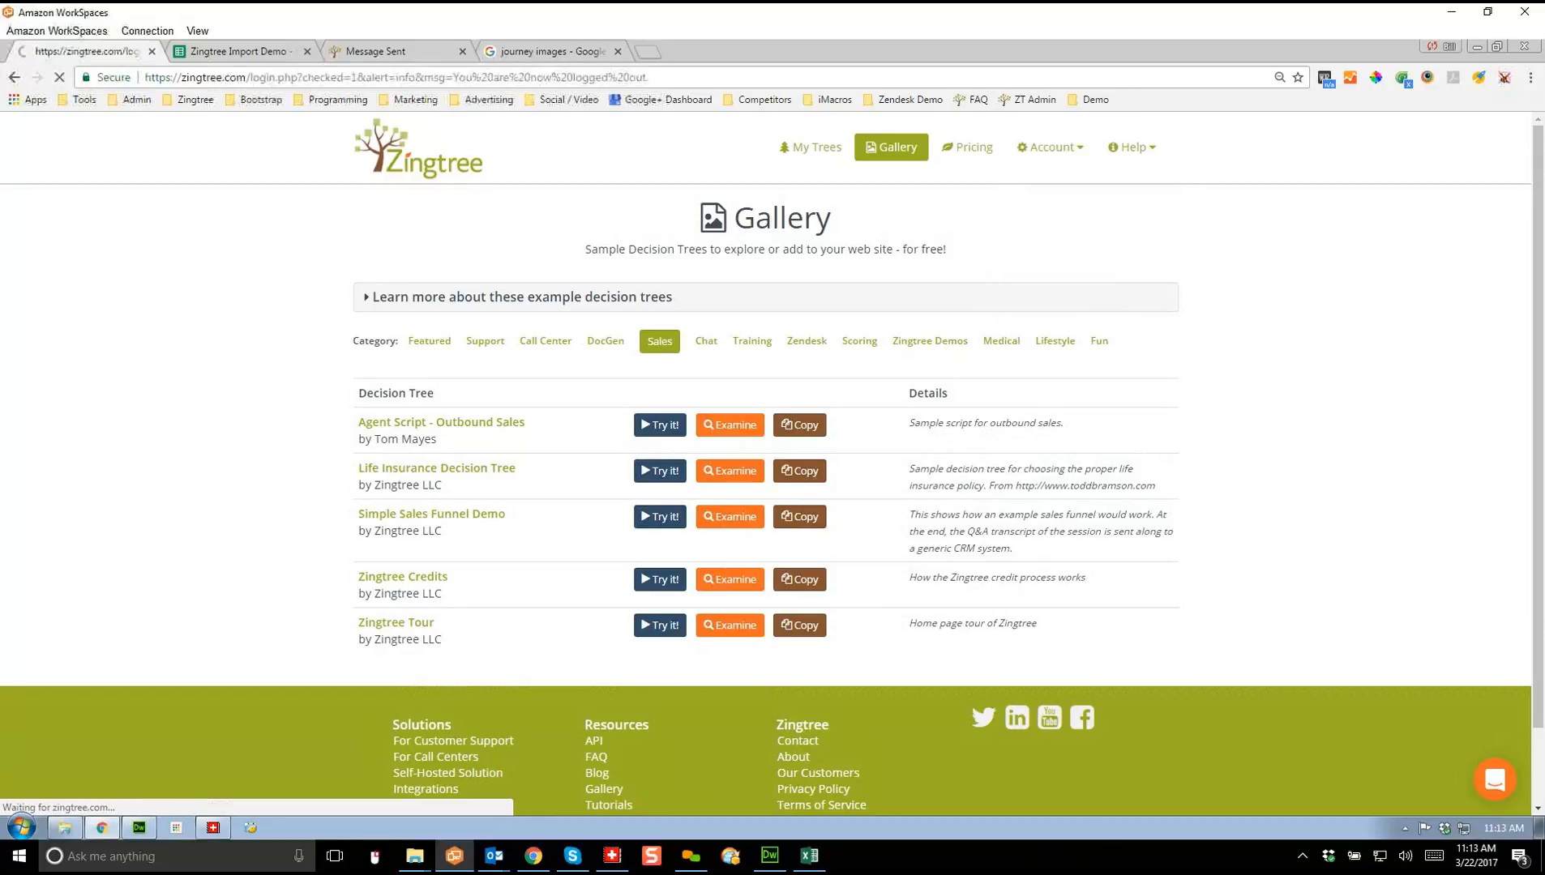
left_click(419, 149)
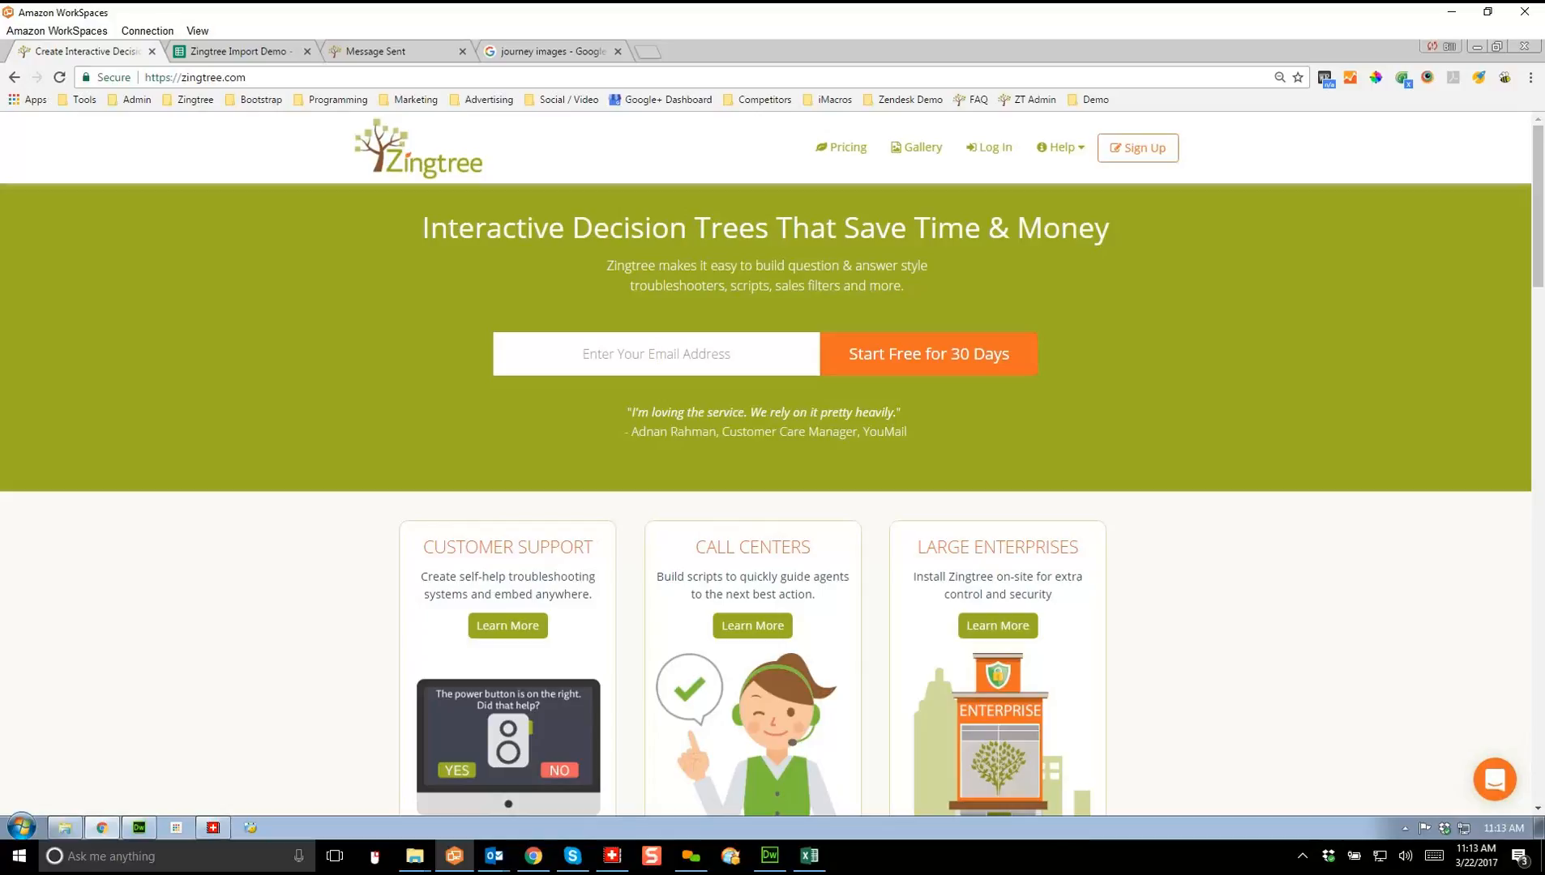
left_click(692, 857)
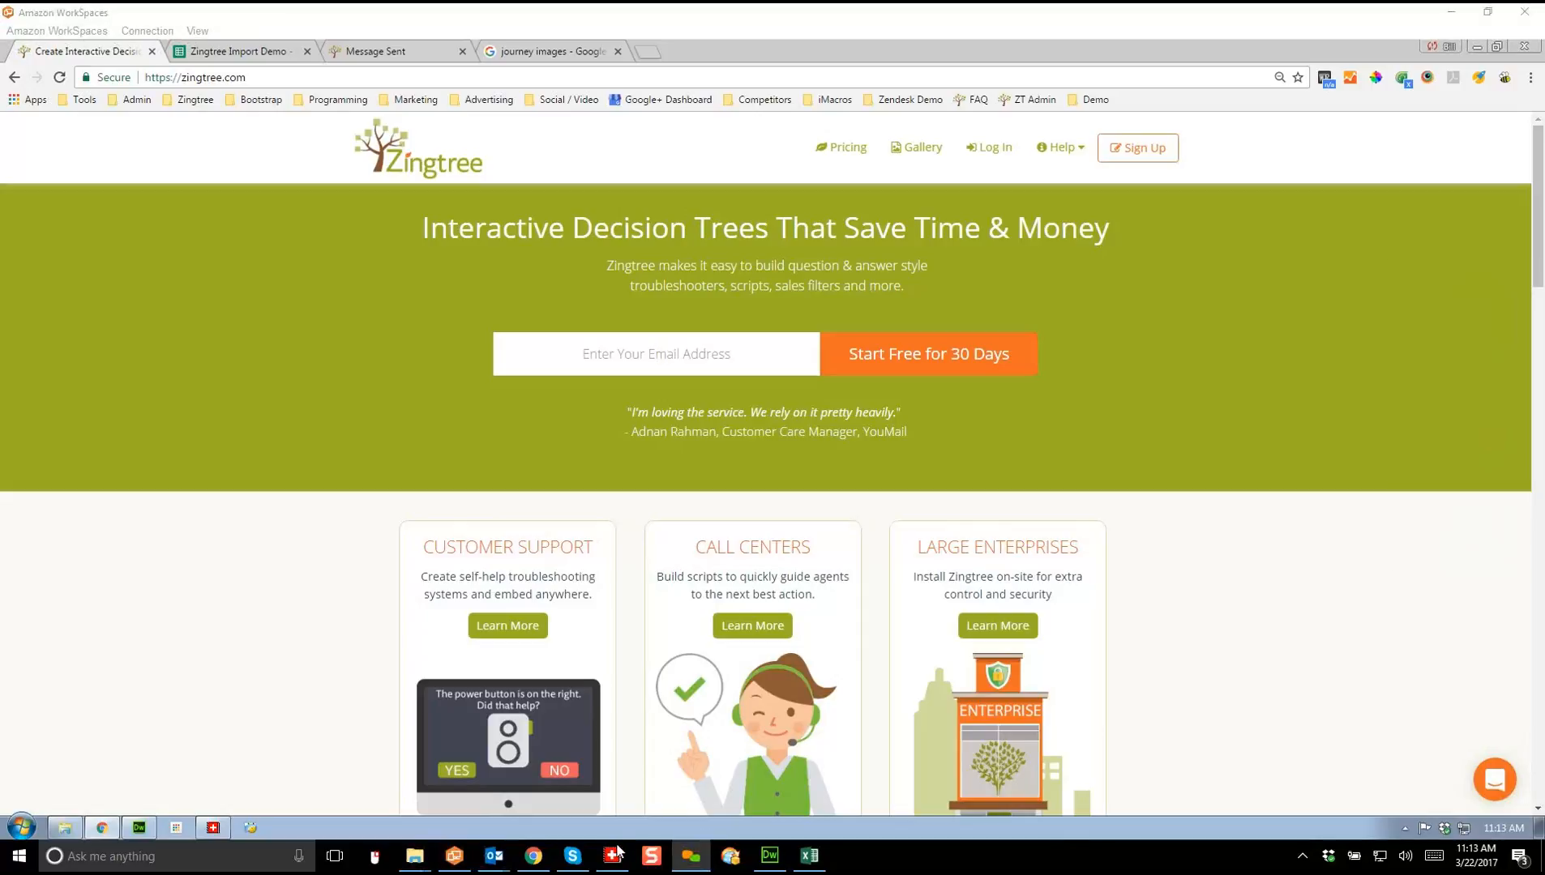